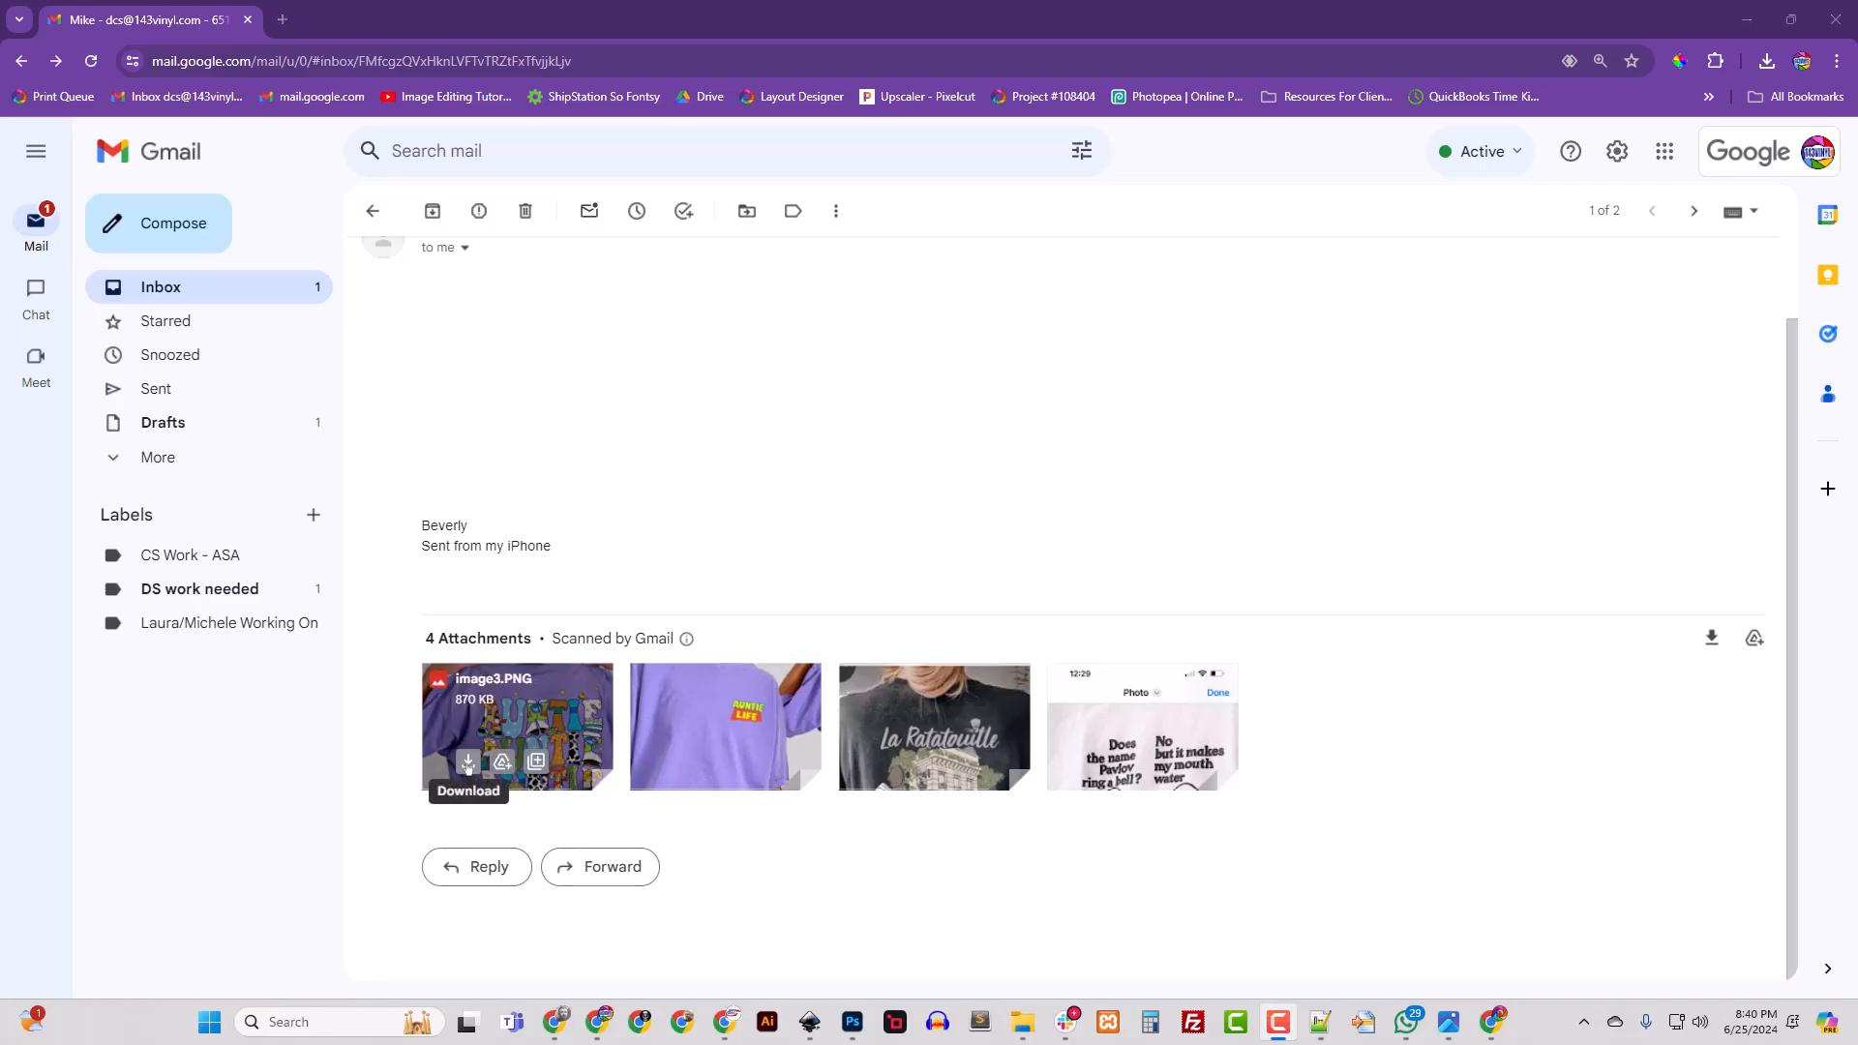
Step: Download the image3.PNG attachment from the email and inspect the Auntie shirt artwork up close
left_click(466, 766)
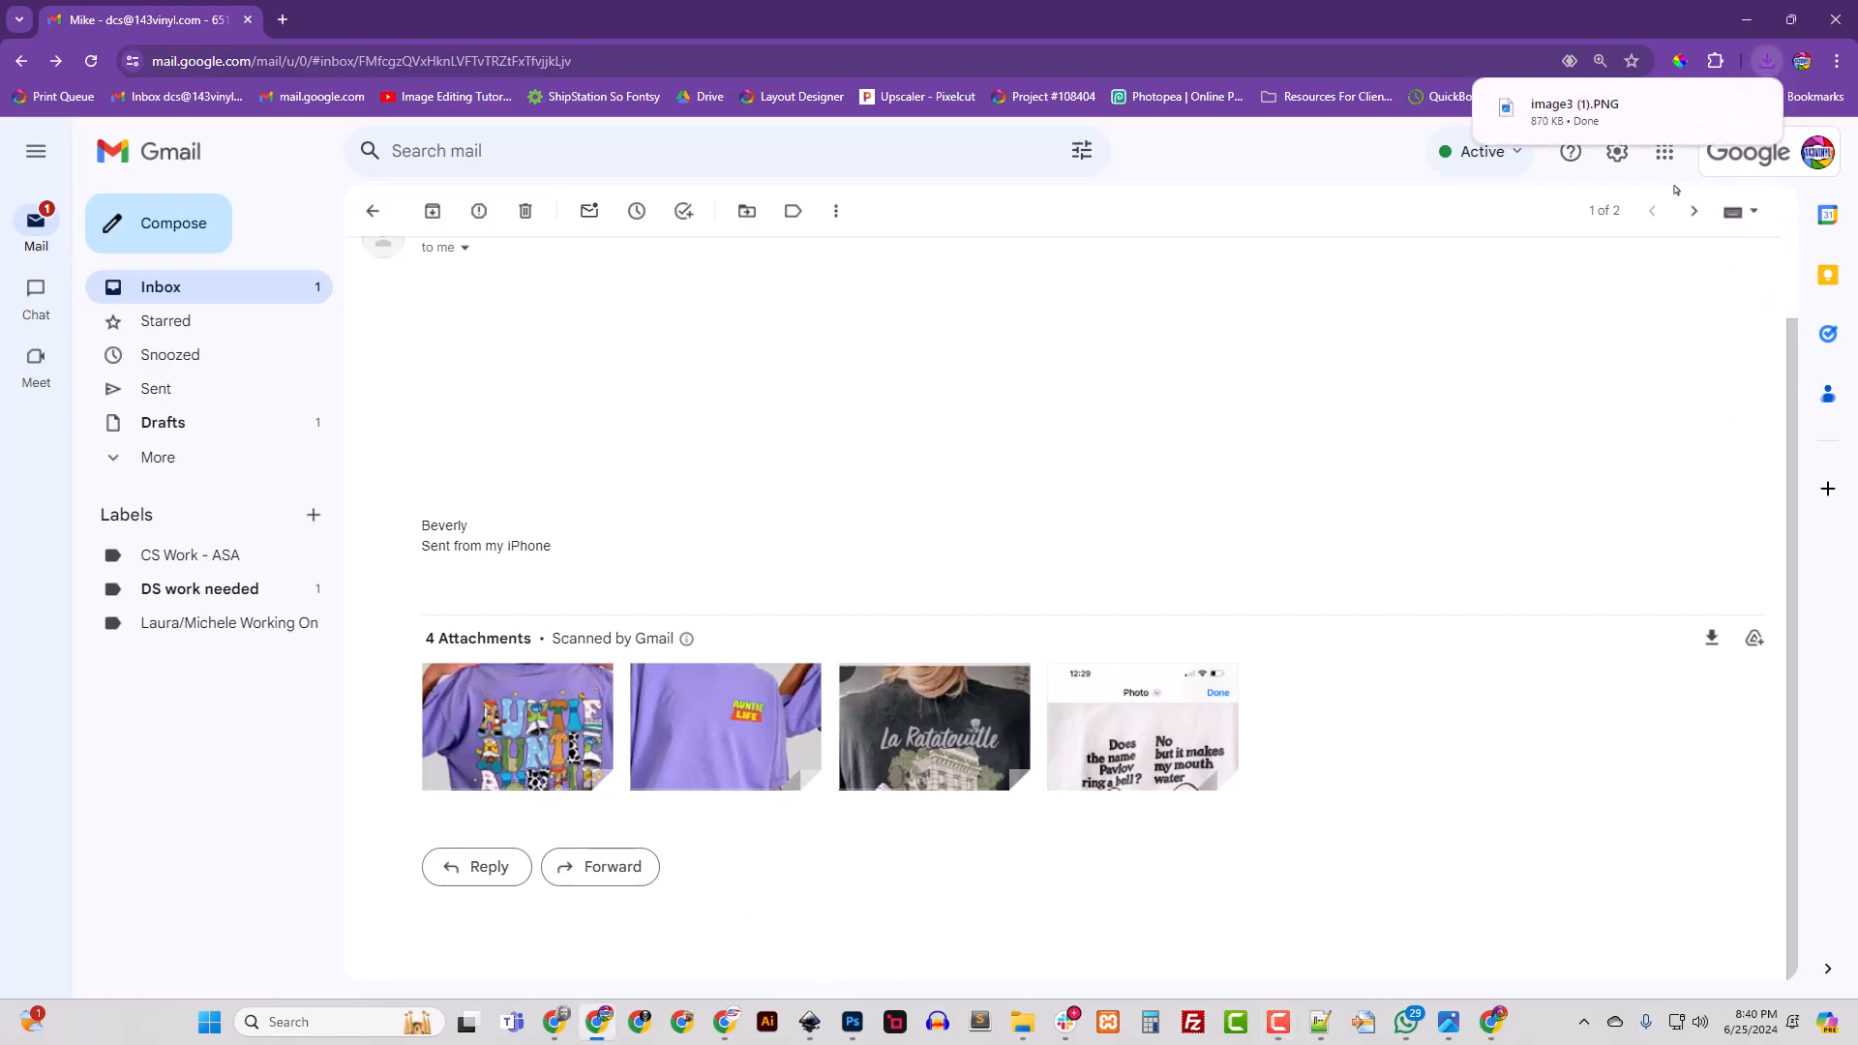
left_click(1592, 118)
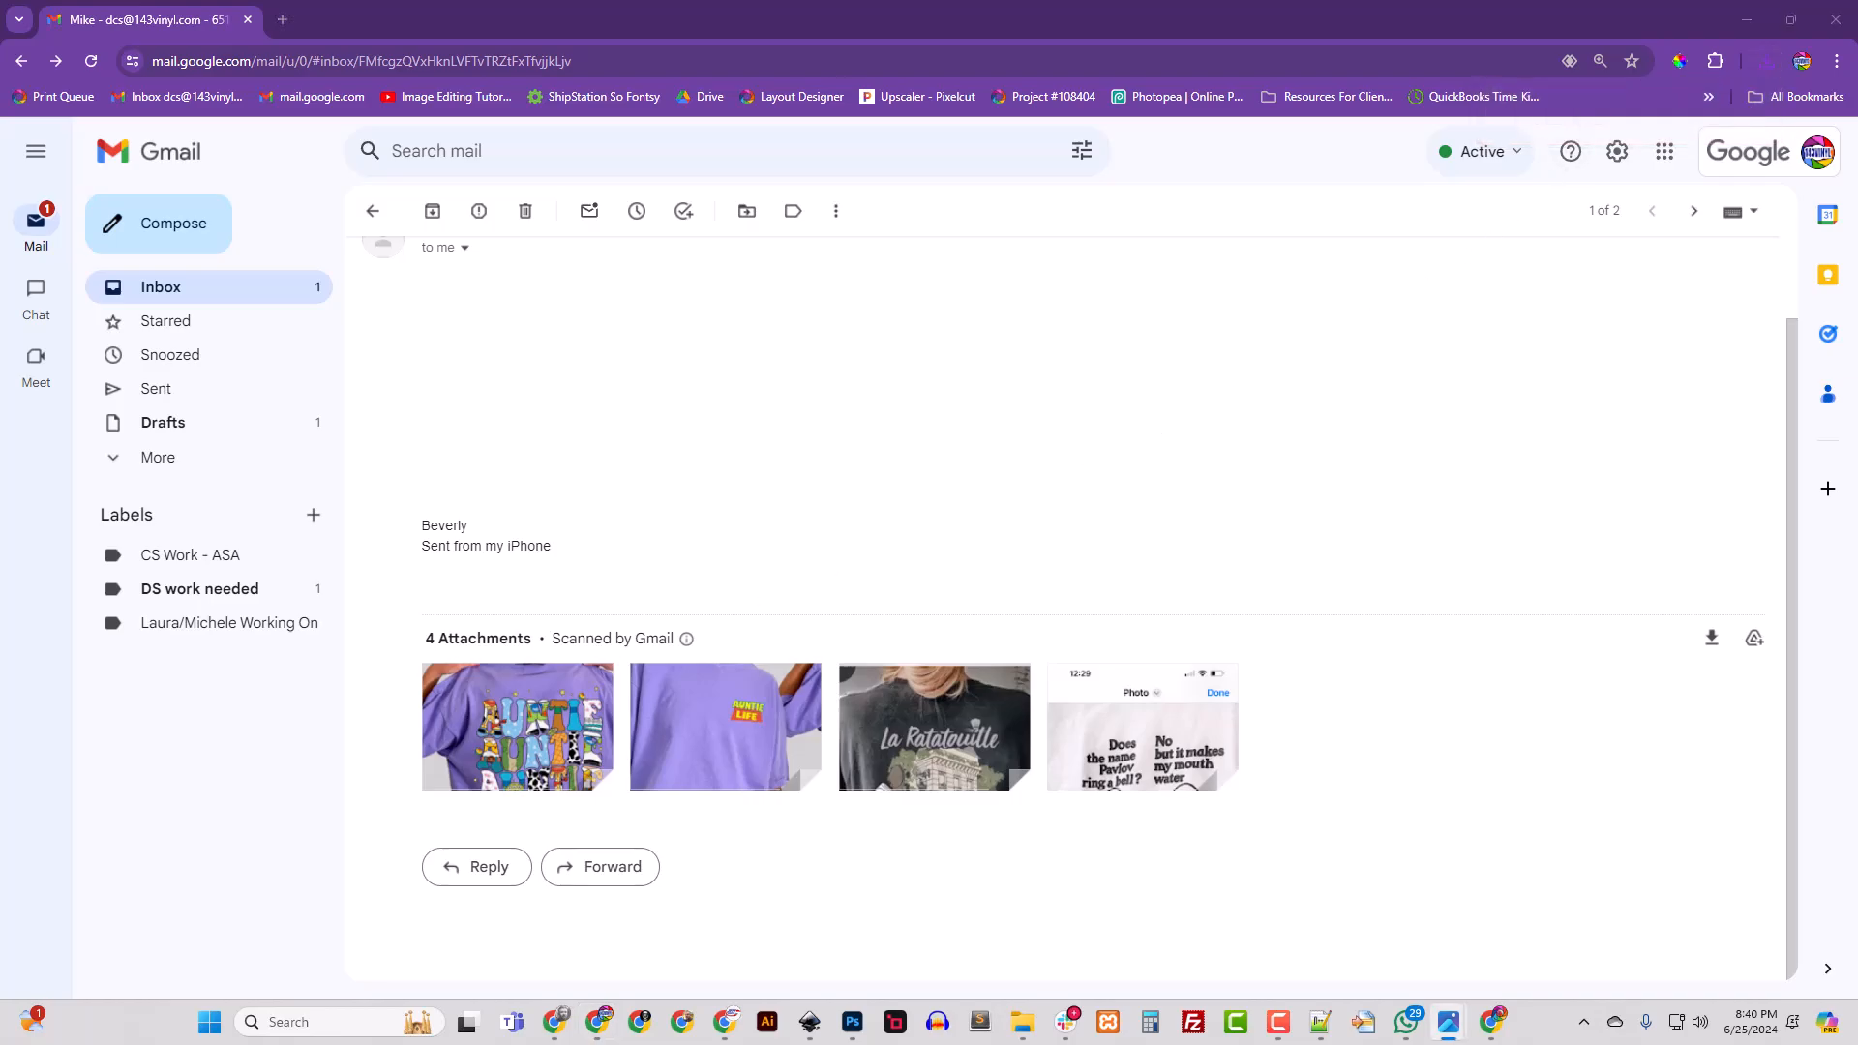
scroll(819, 607, "up", 5)
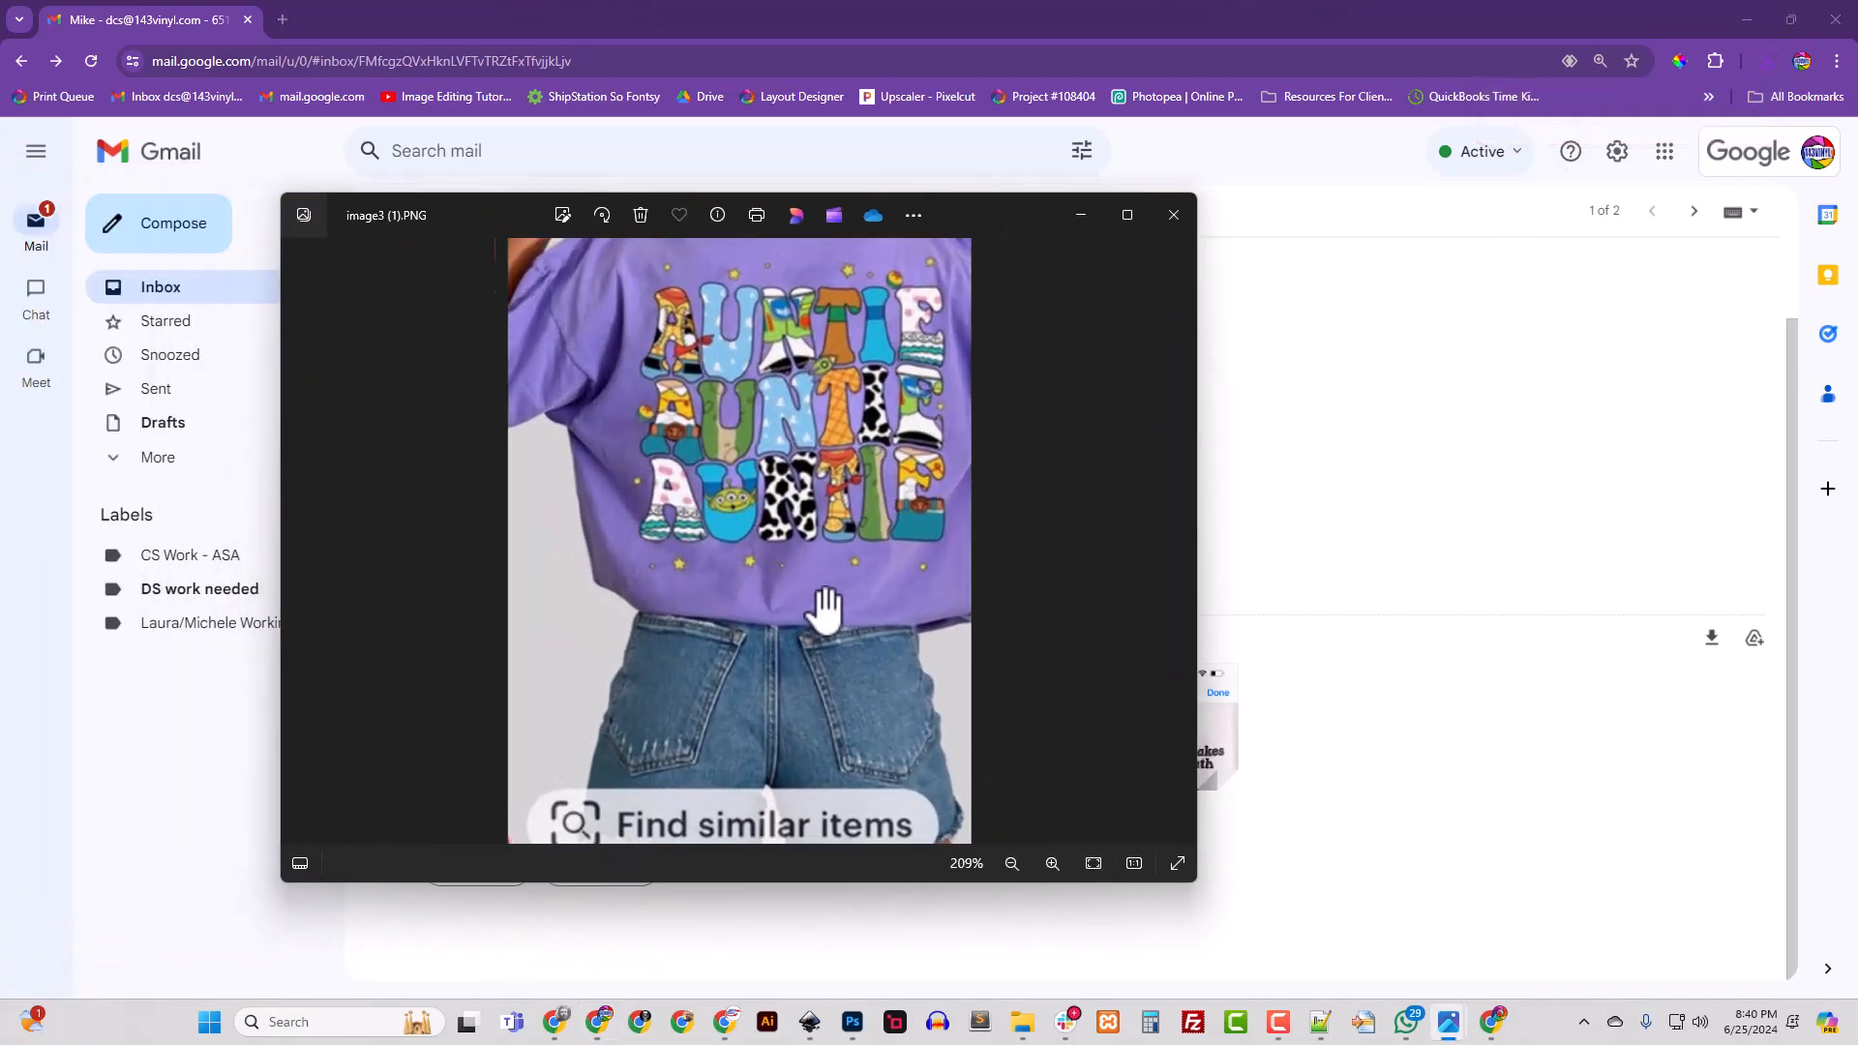
left_click_drag(903, 511, 751, 675)
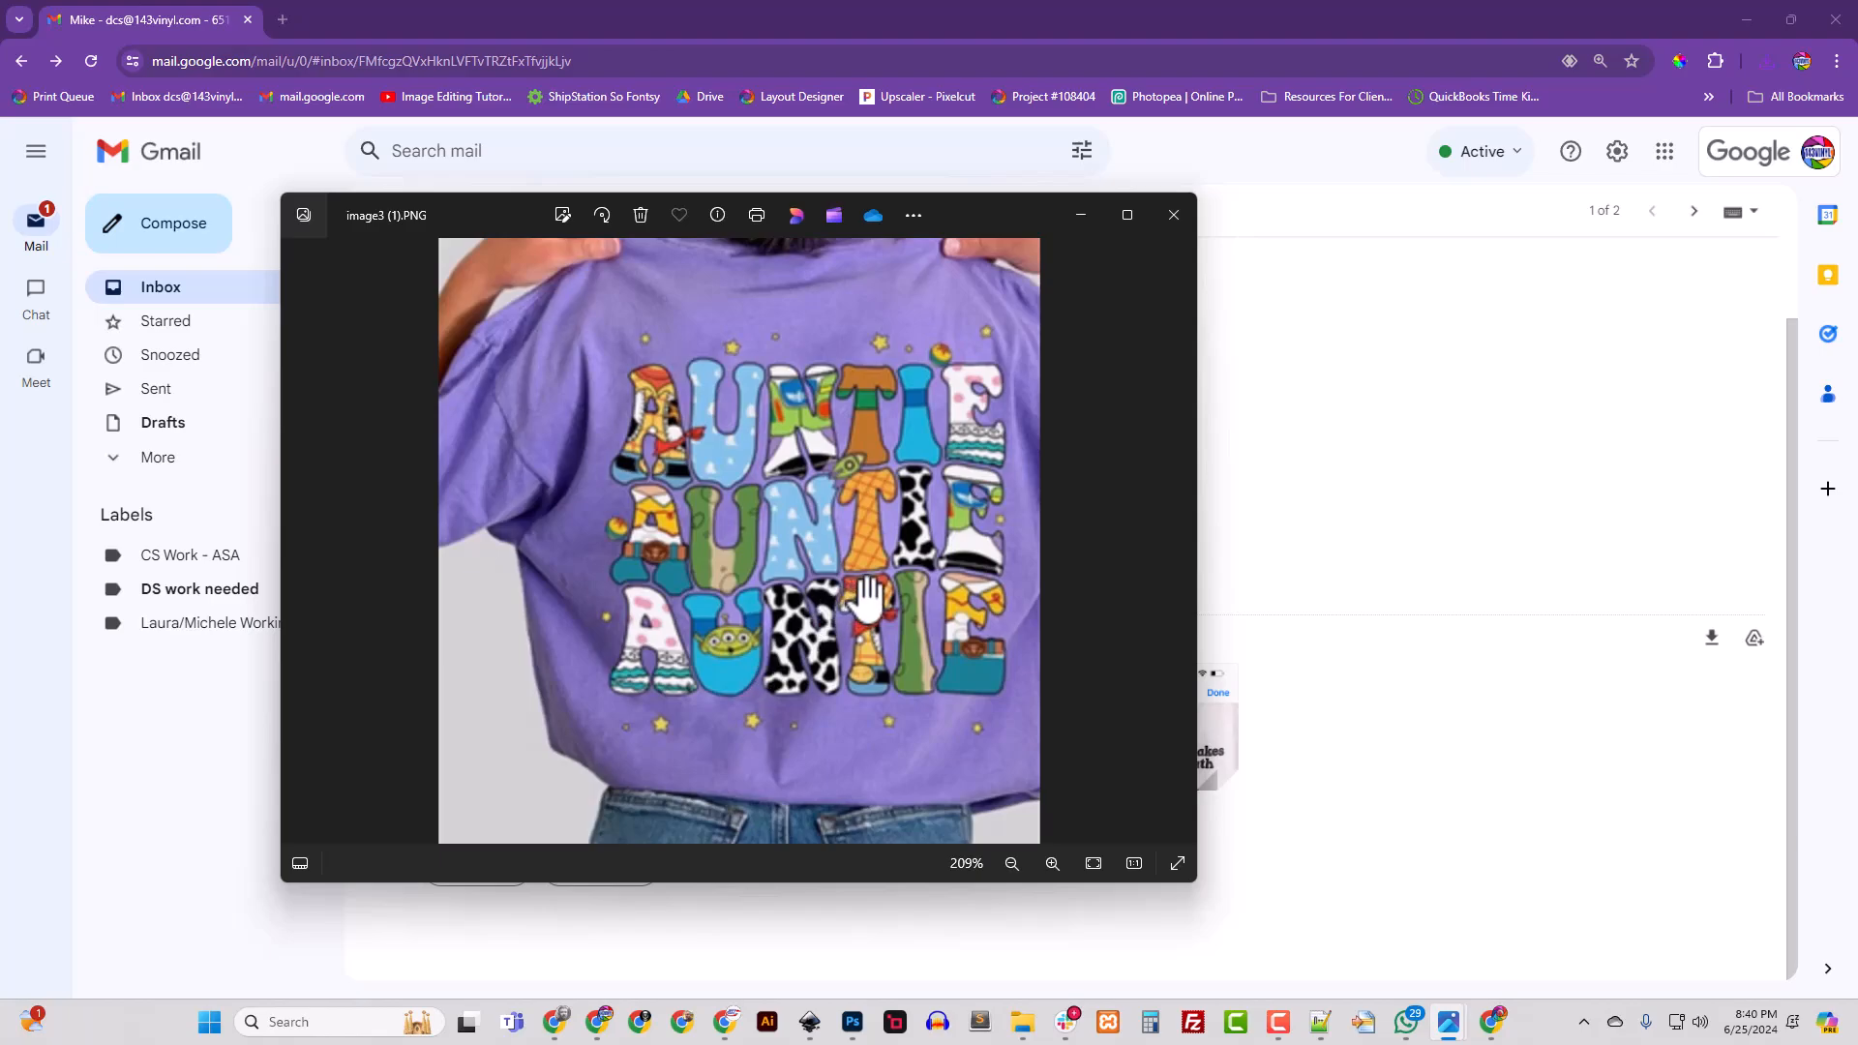
scroll(867, 598, "up", 1)
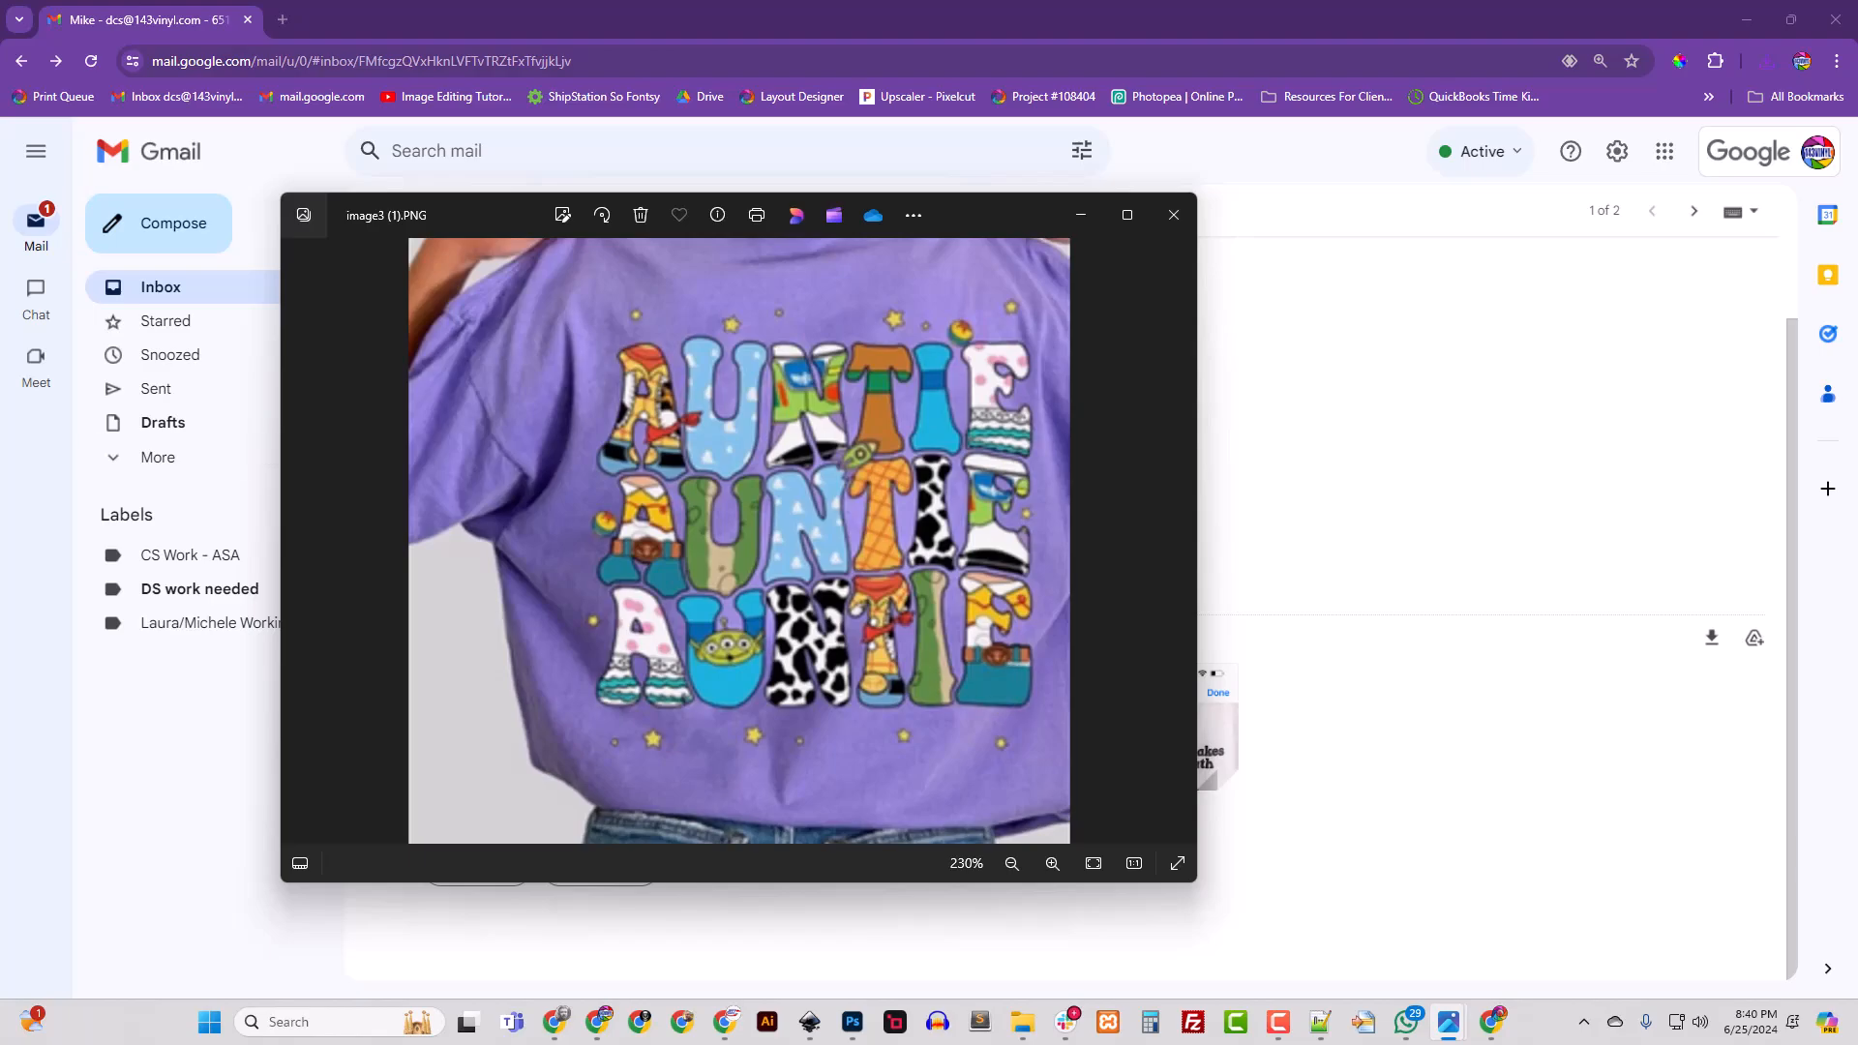
right_click(793, 556)
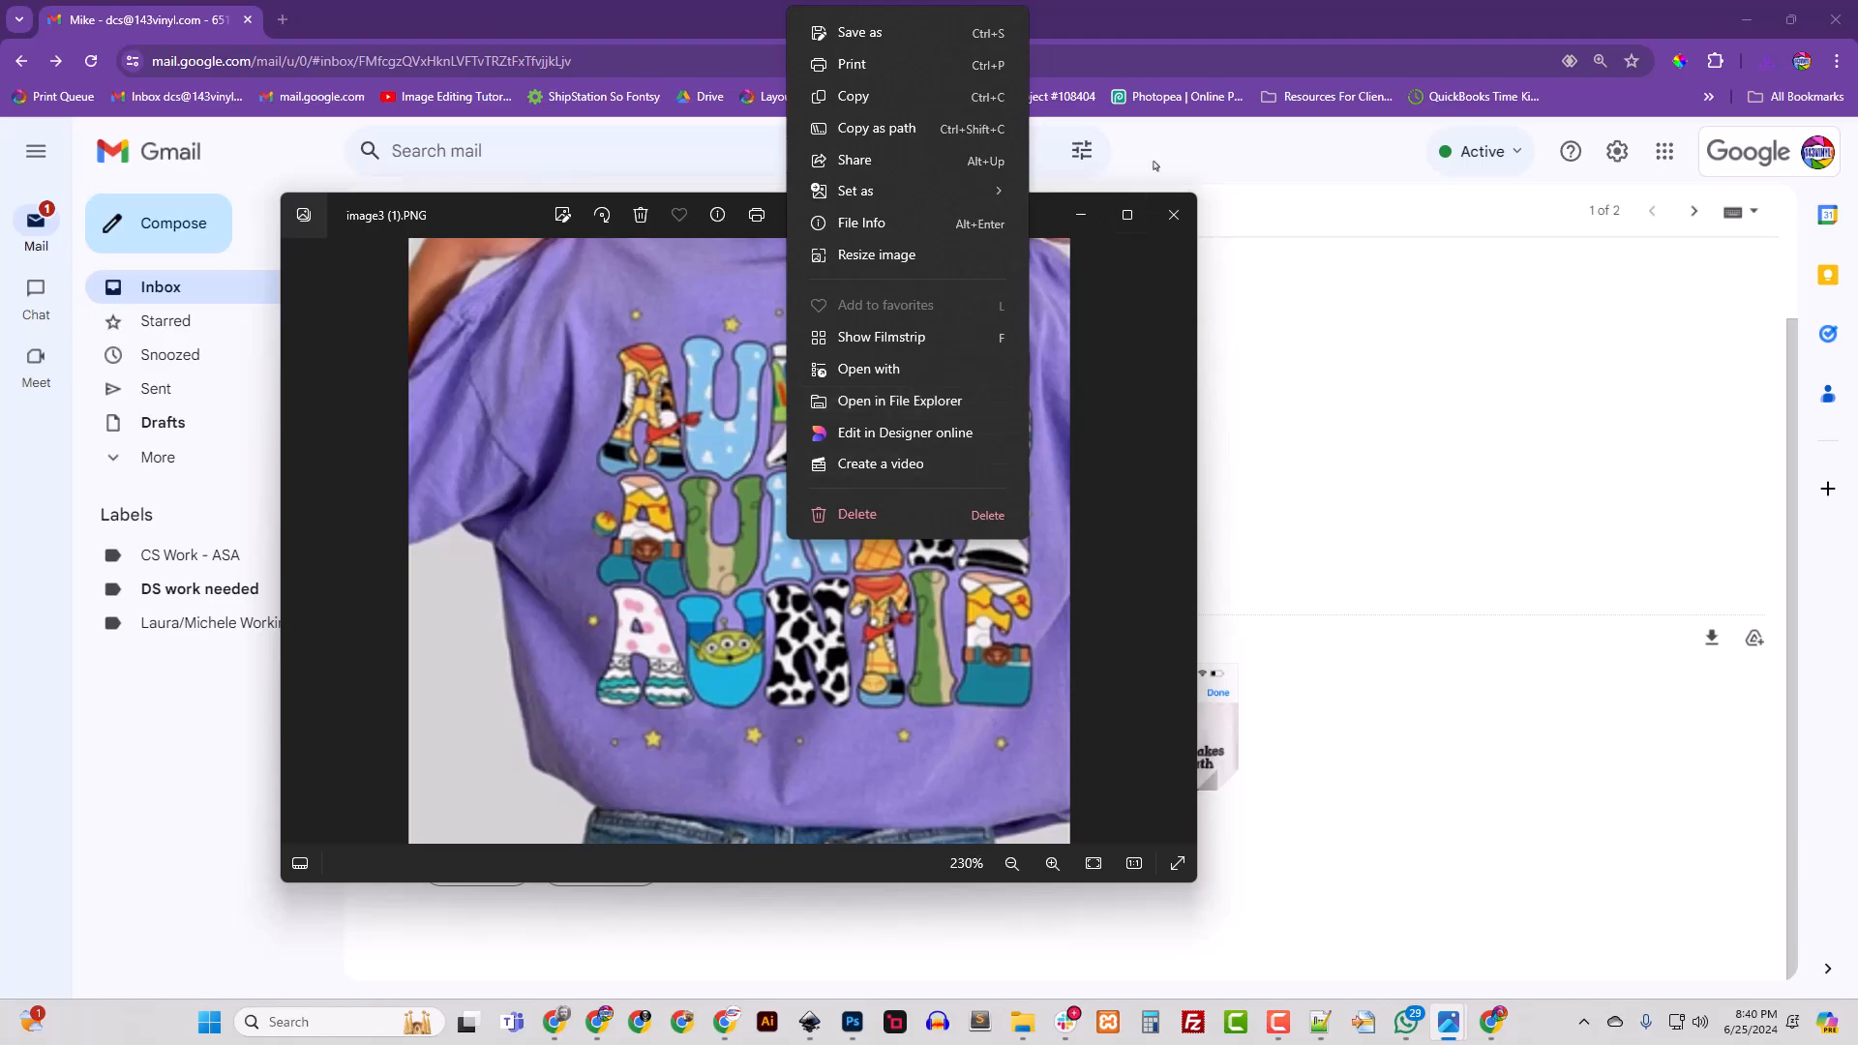
left_click(1174, 214)
Step: Open image3.PNG from the Downloads folder in Photoshop
left_click(1025, 1030)
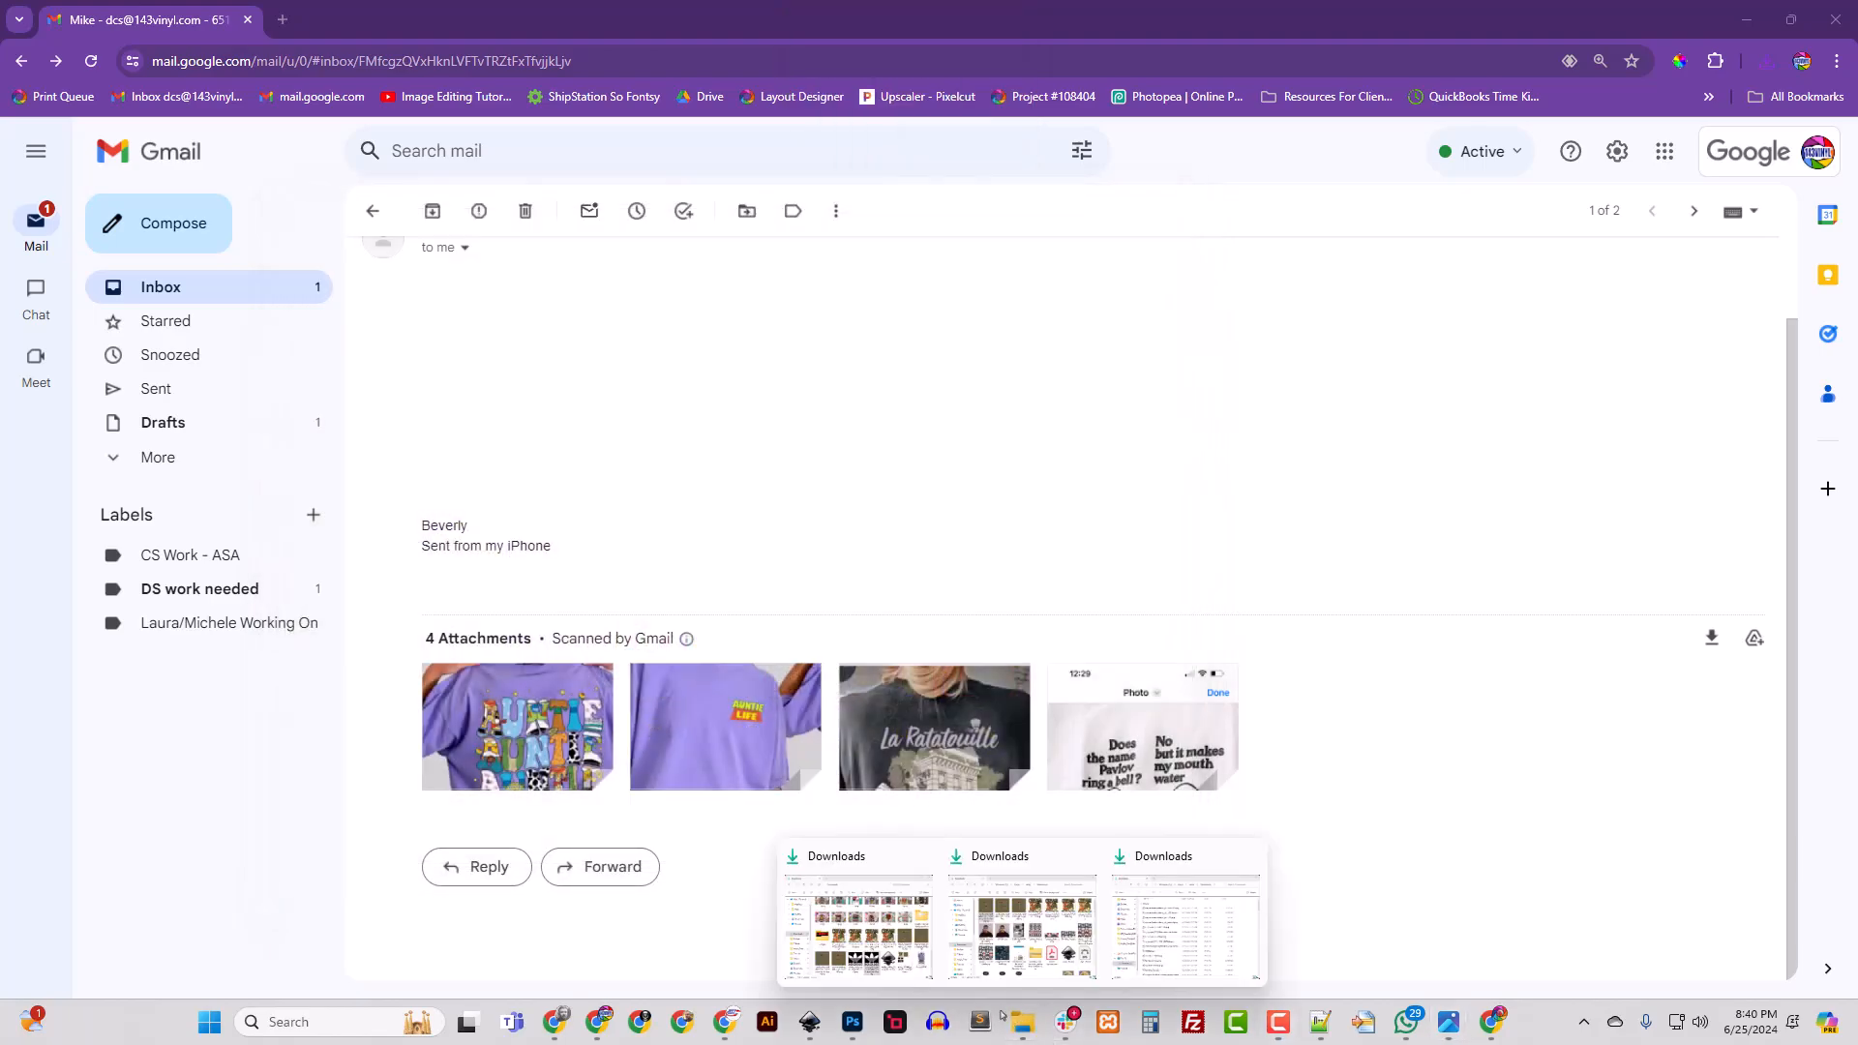
left_click(855, 868)
left_click_drag(0, 291, 997, 294)
scroll(704, 620, "up", 12)
scroll(704, 624, "down", 12)
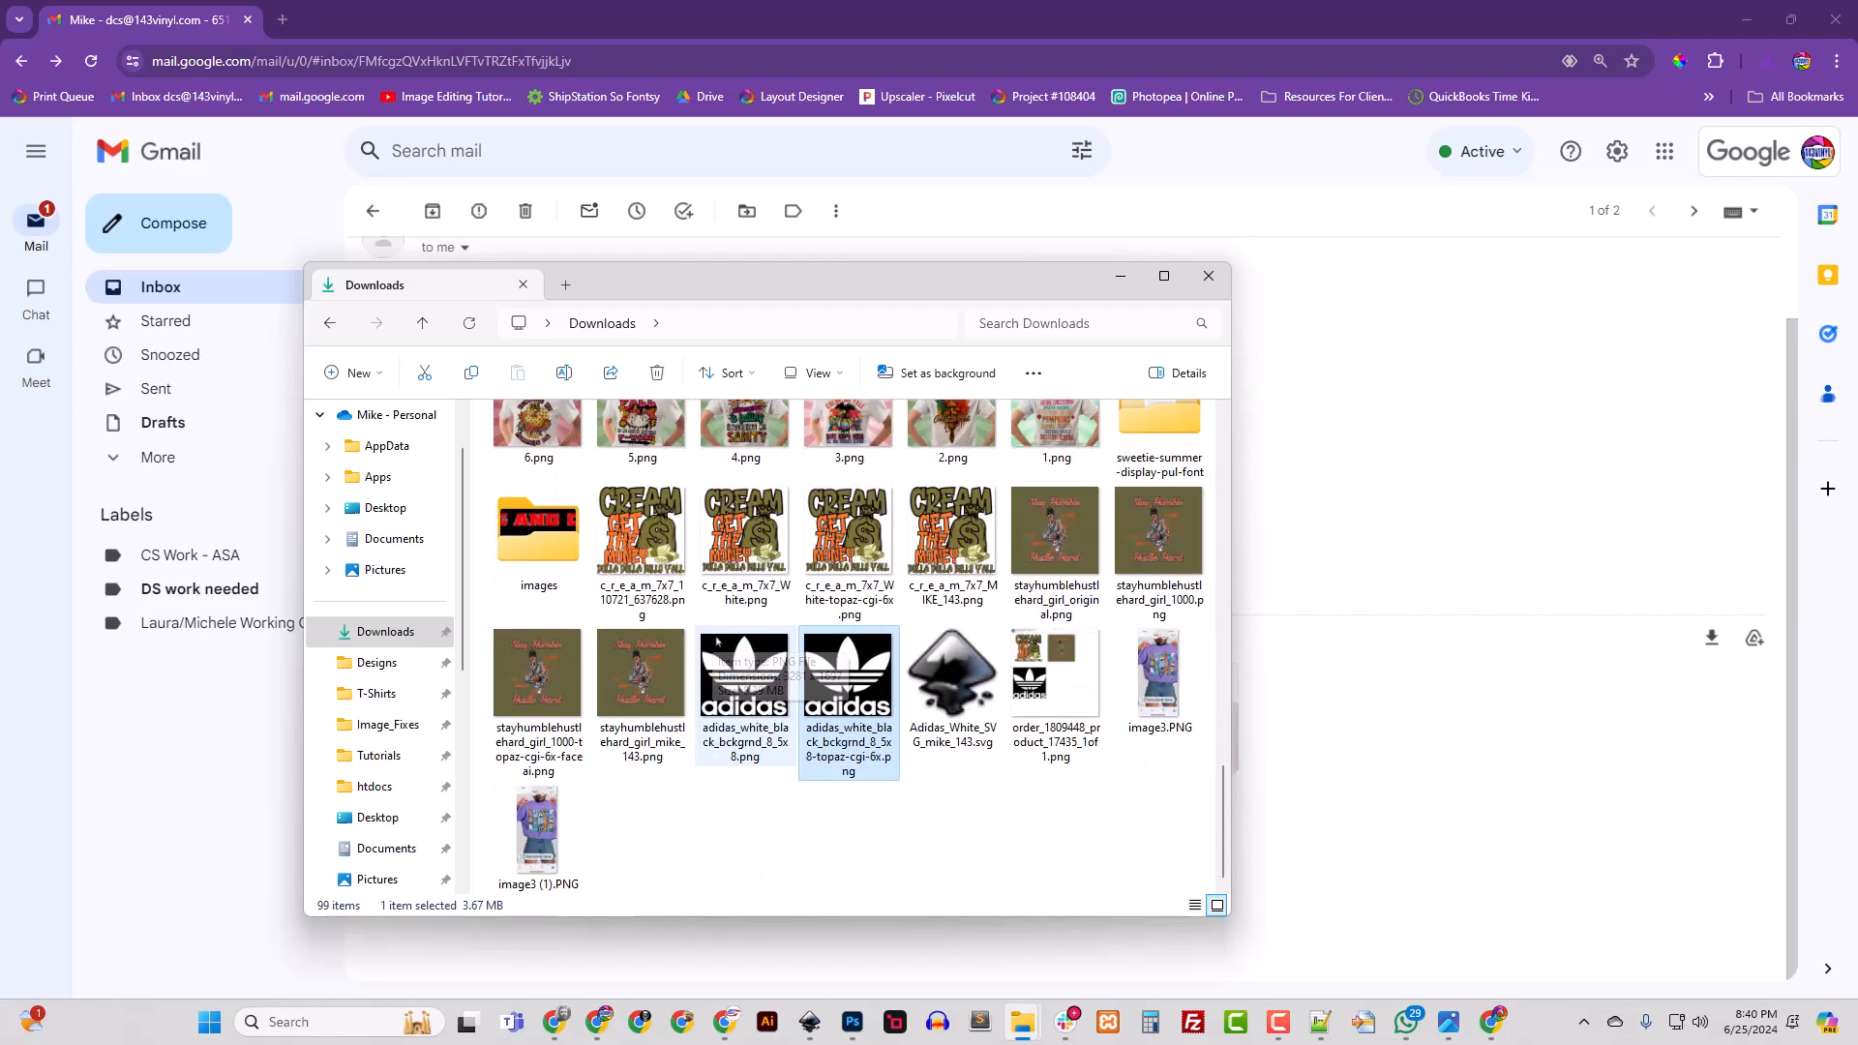
right_click(1160, 705)
mouse_move(1251, 204)
left_click(1582, 220)
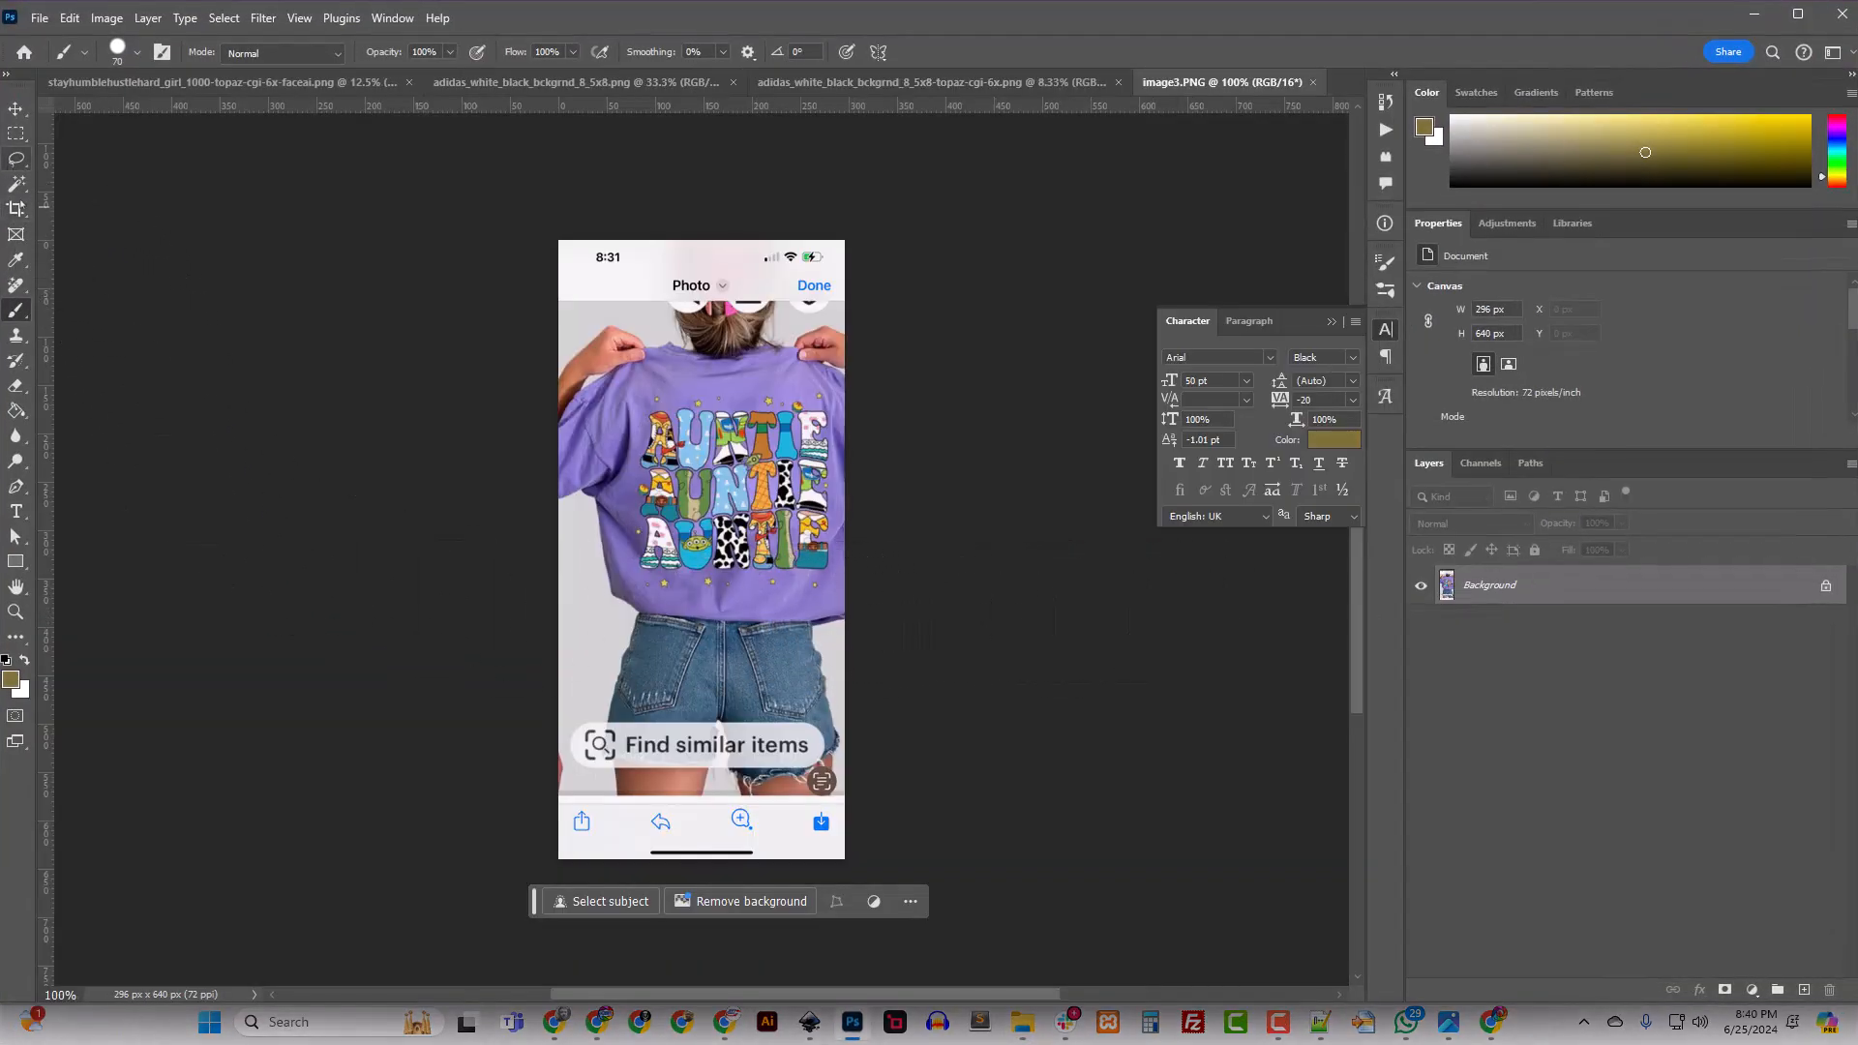
Step: Crop the screenshot tightly around the Auntie artwork and its surrounding stars, to about 214 × 226 px
left_click(15, 211)
left_click_drag(701, 240, 702, 313)
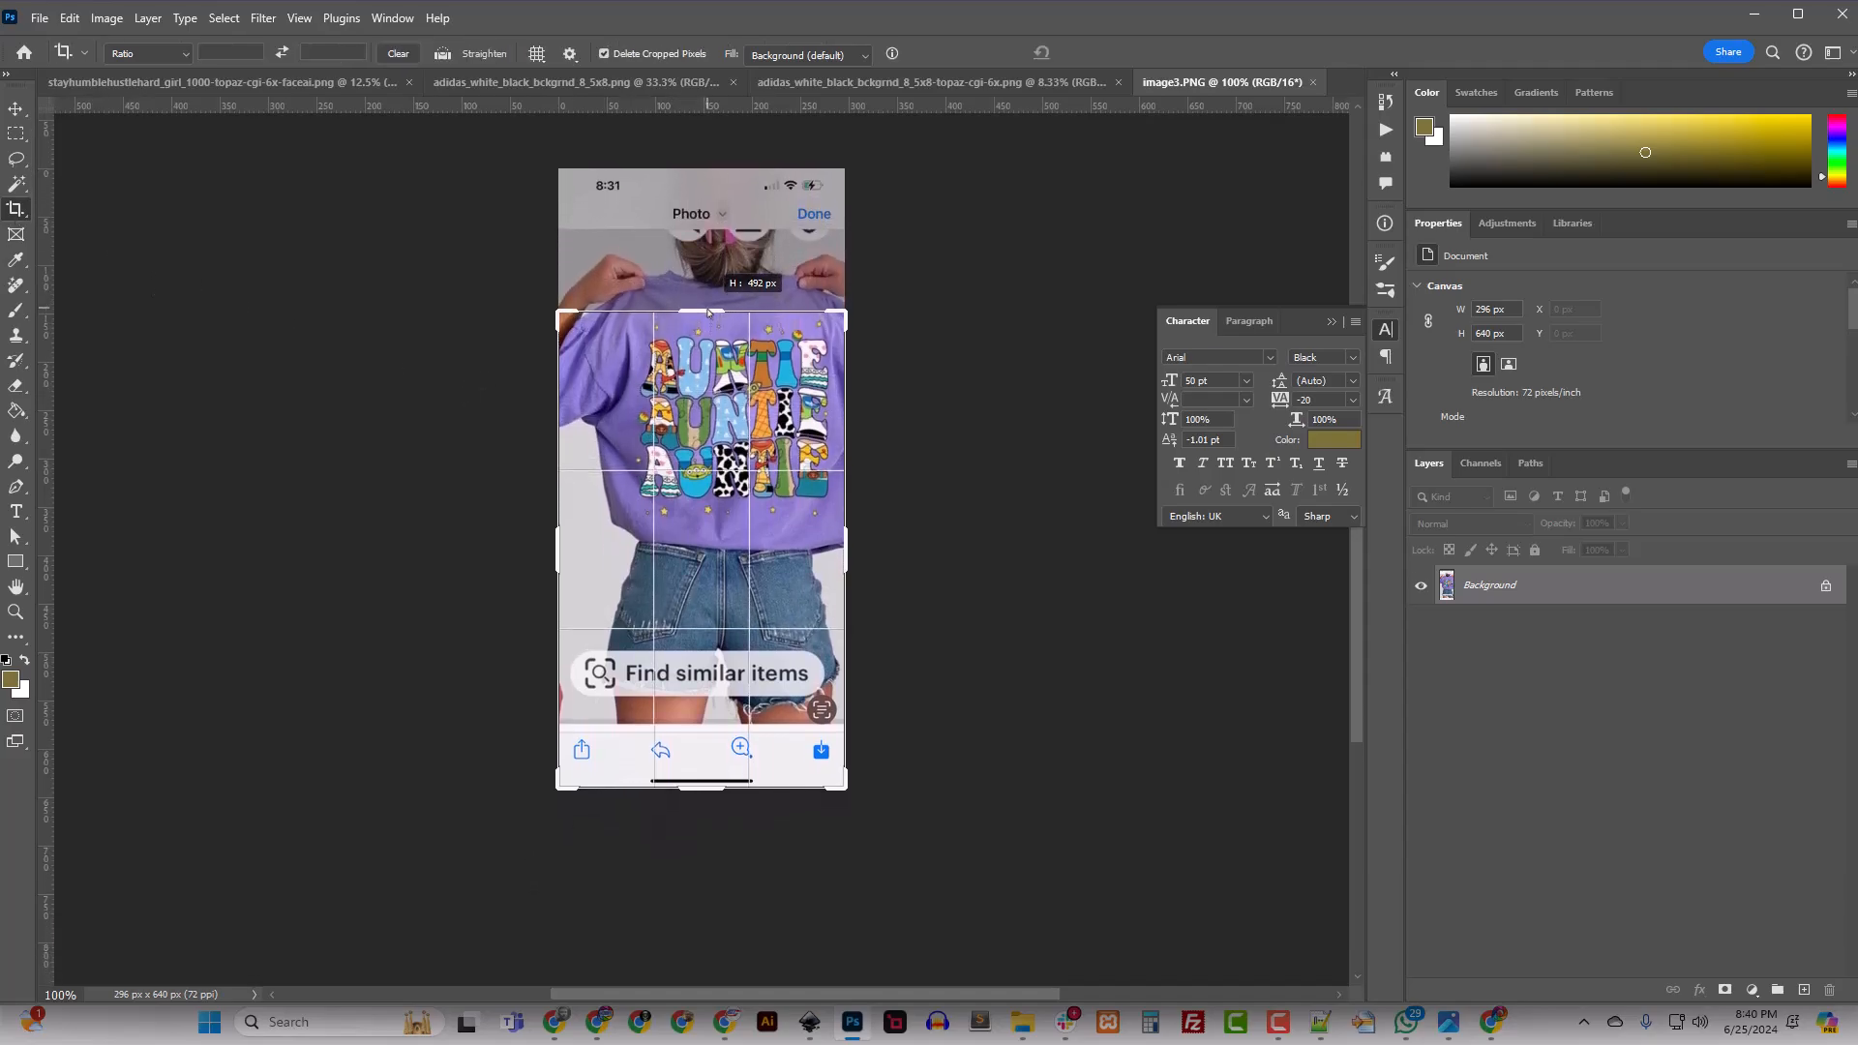
left_click_drag(557, 558, 592, 569)
left_click_drag(701, 785, 712, 661)
left_click_drag(815, 557, 809, 559)
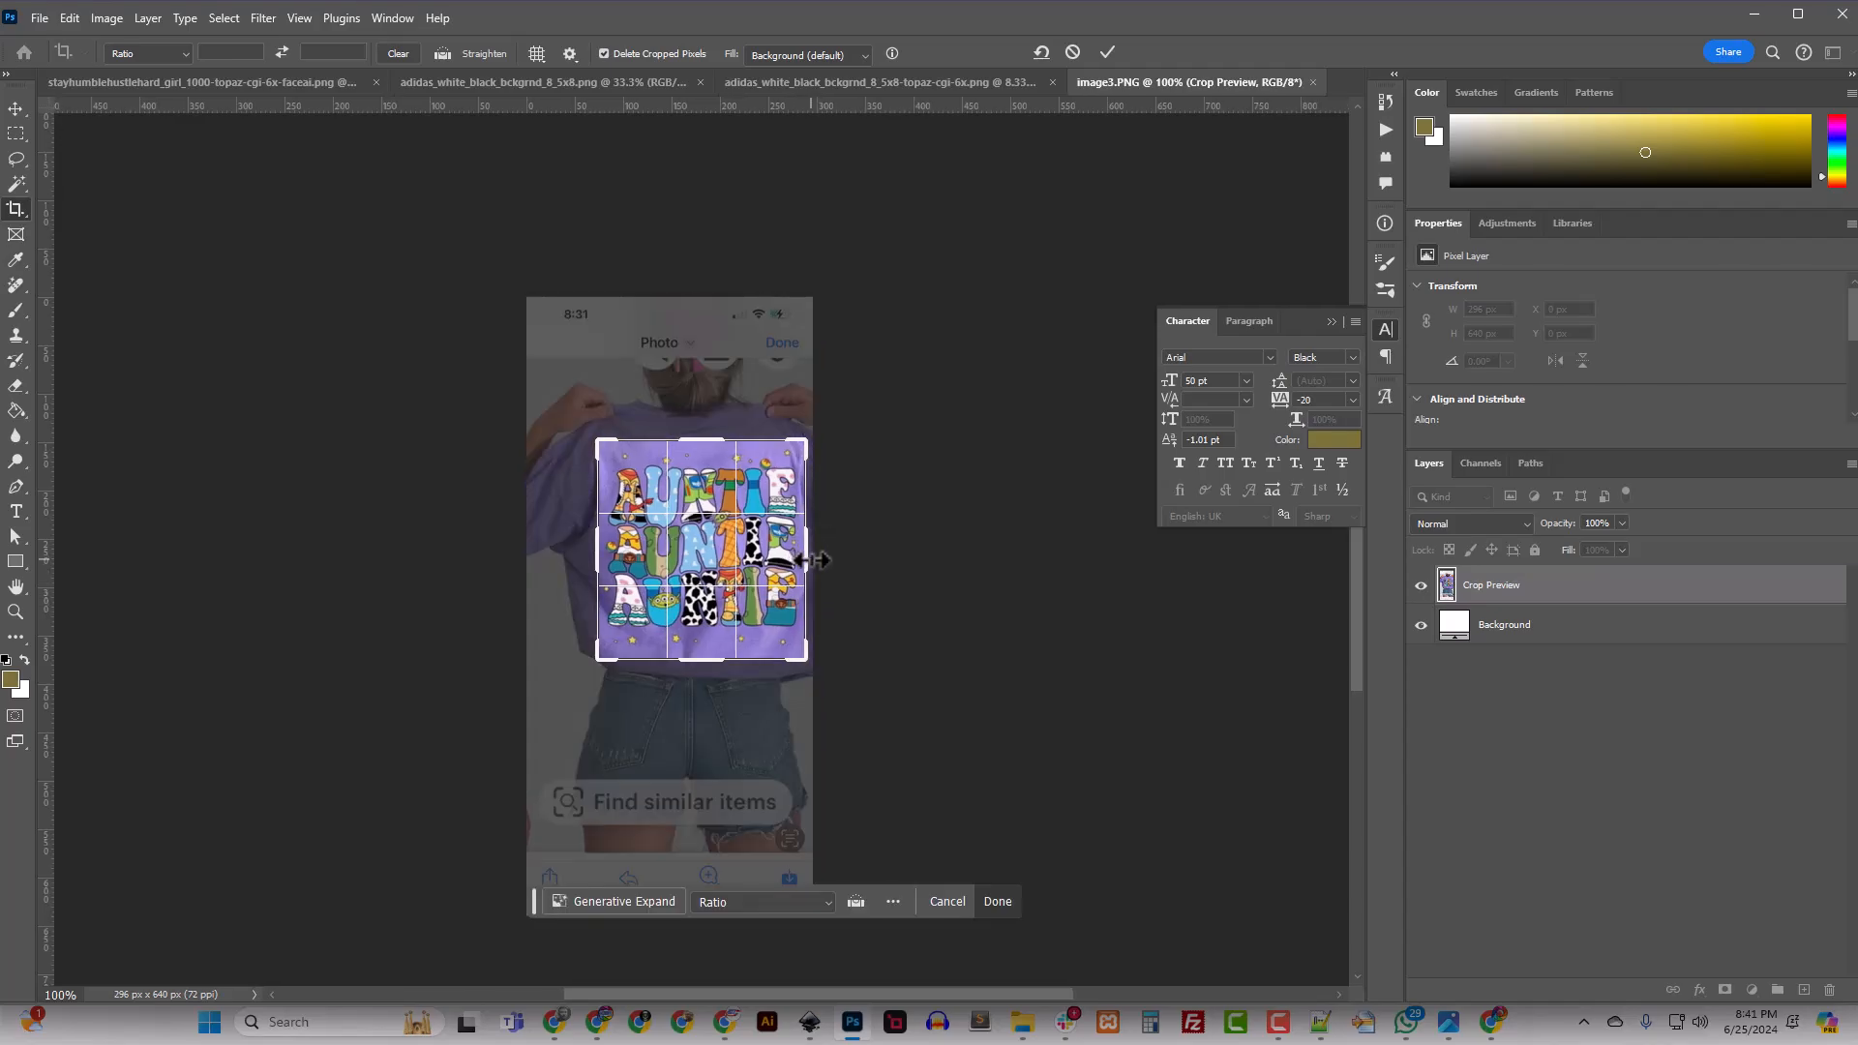
key("Return")
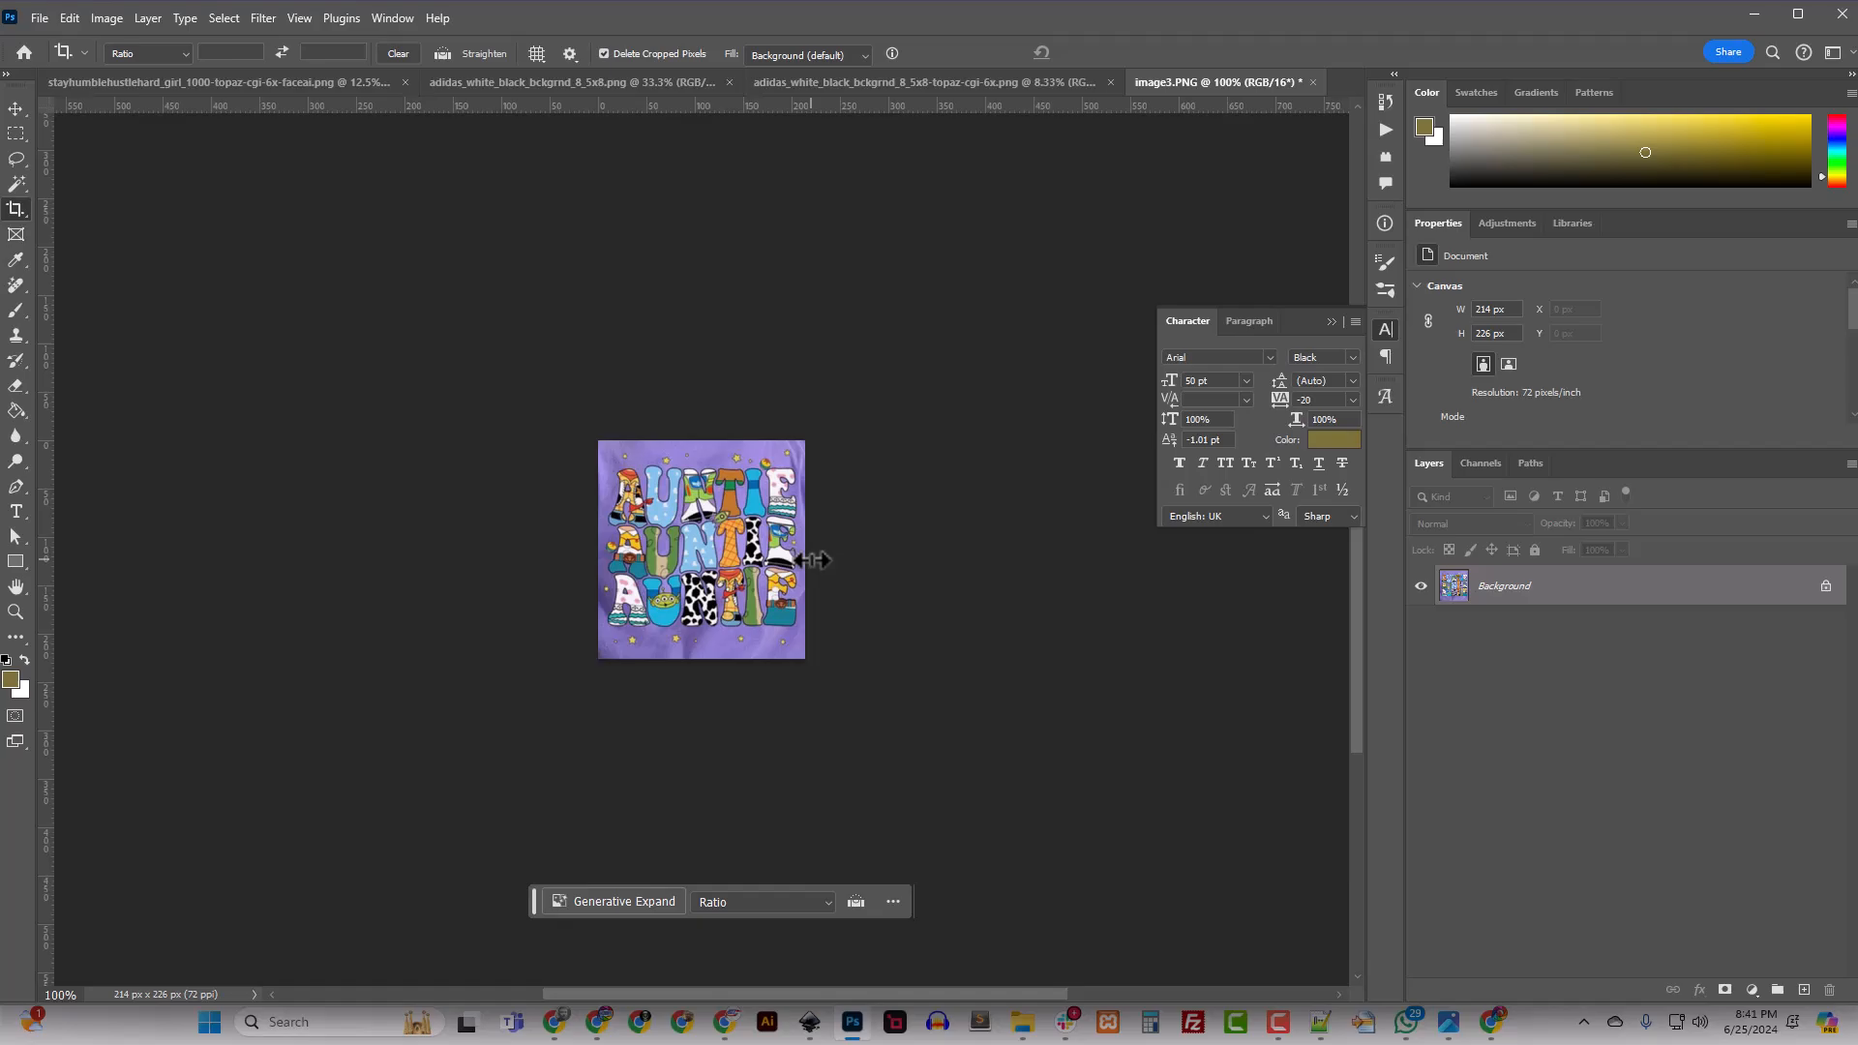
Step: Check the cropped image's pixel dimensions and resolution without changing them
left_click(106, 17)
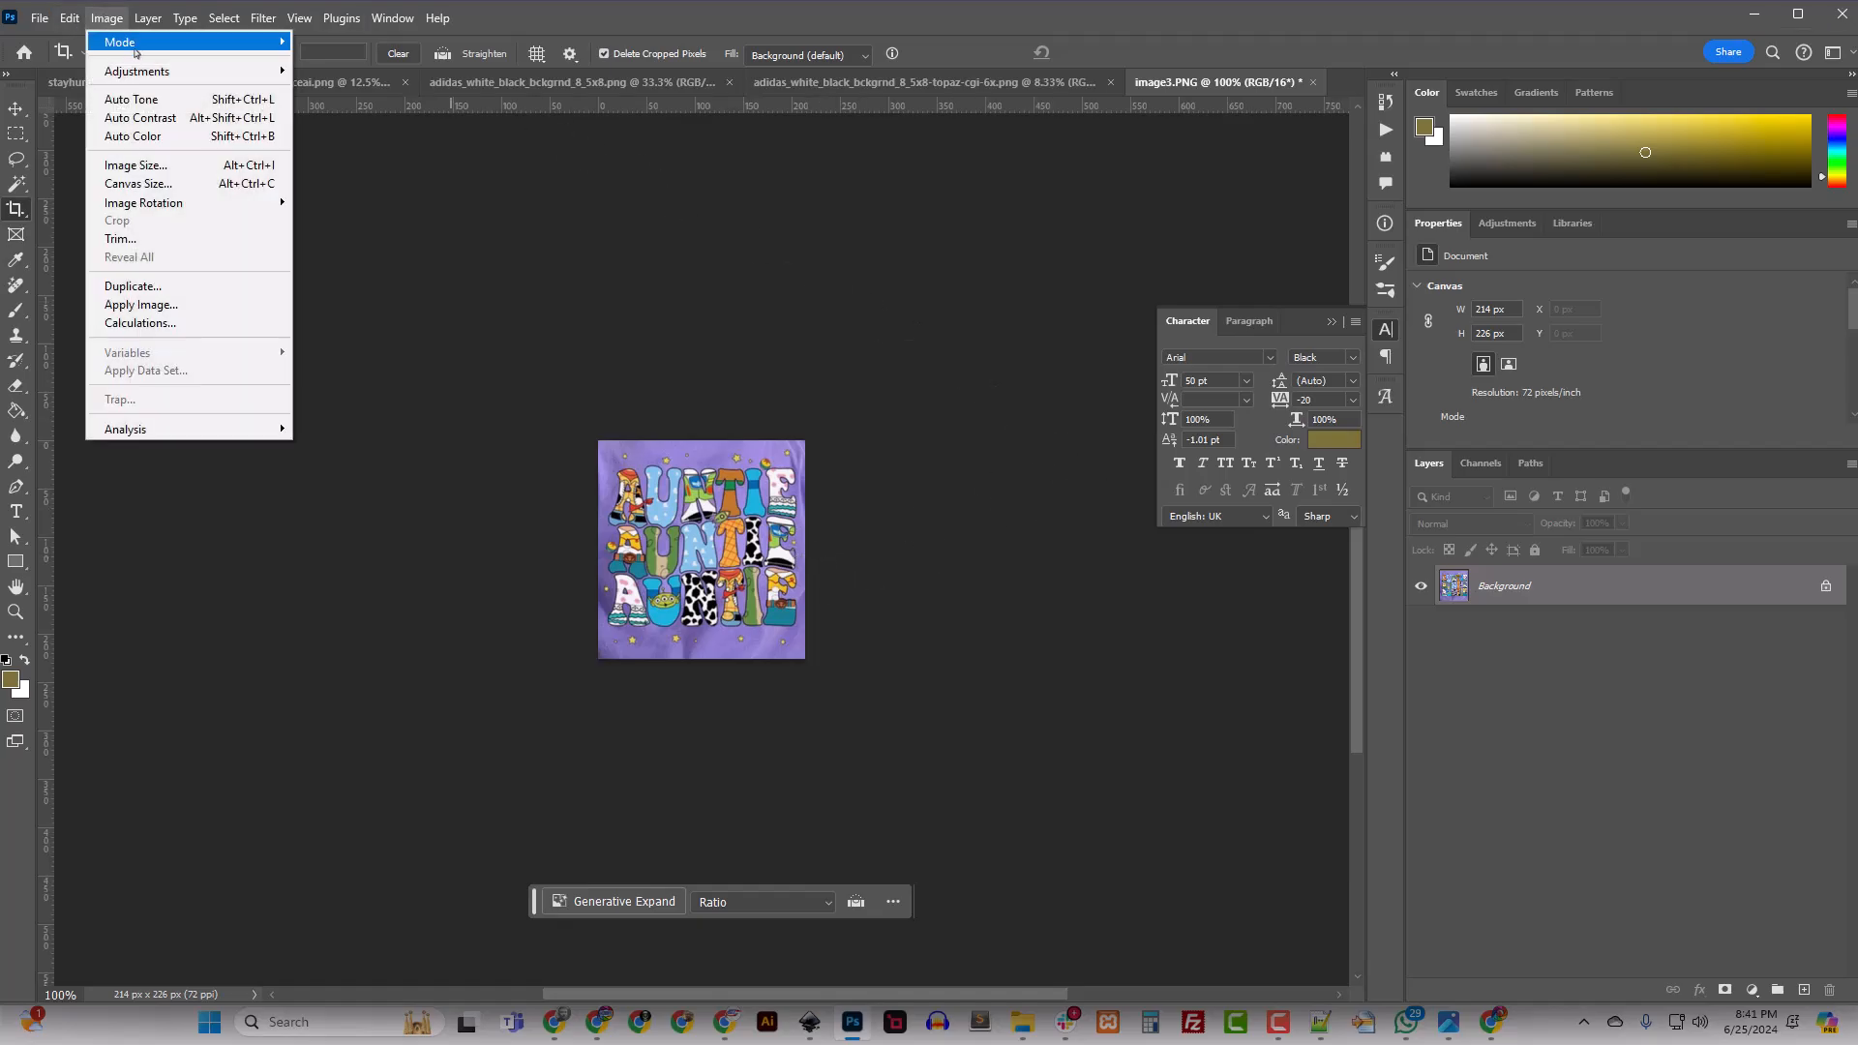
left_click(166, 166)
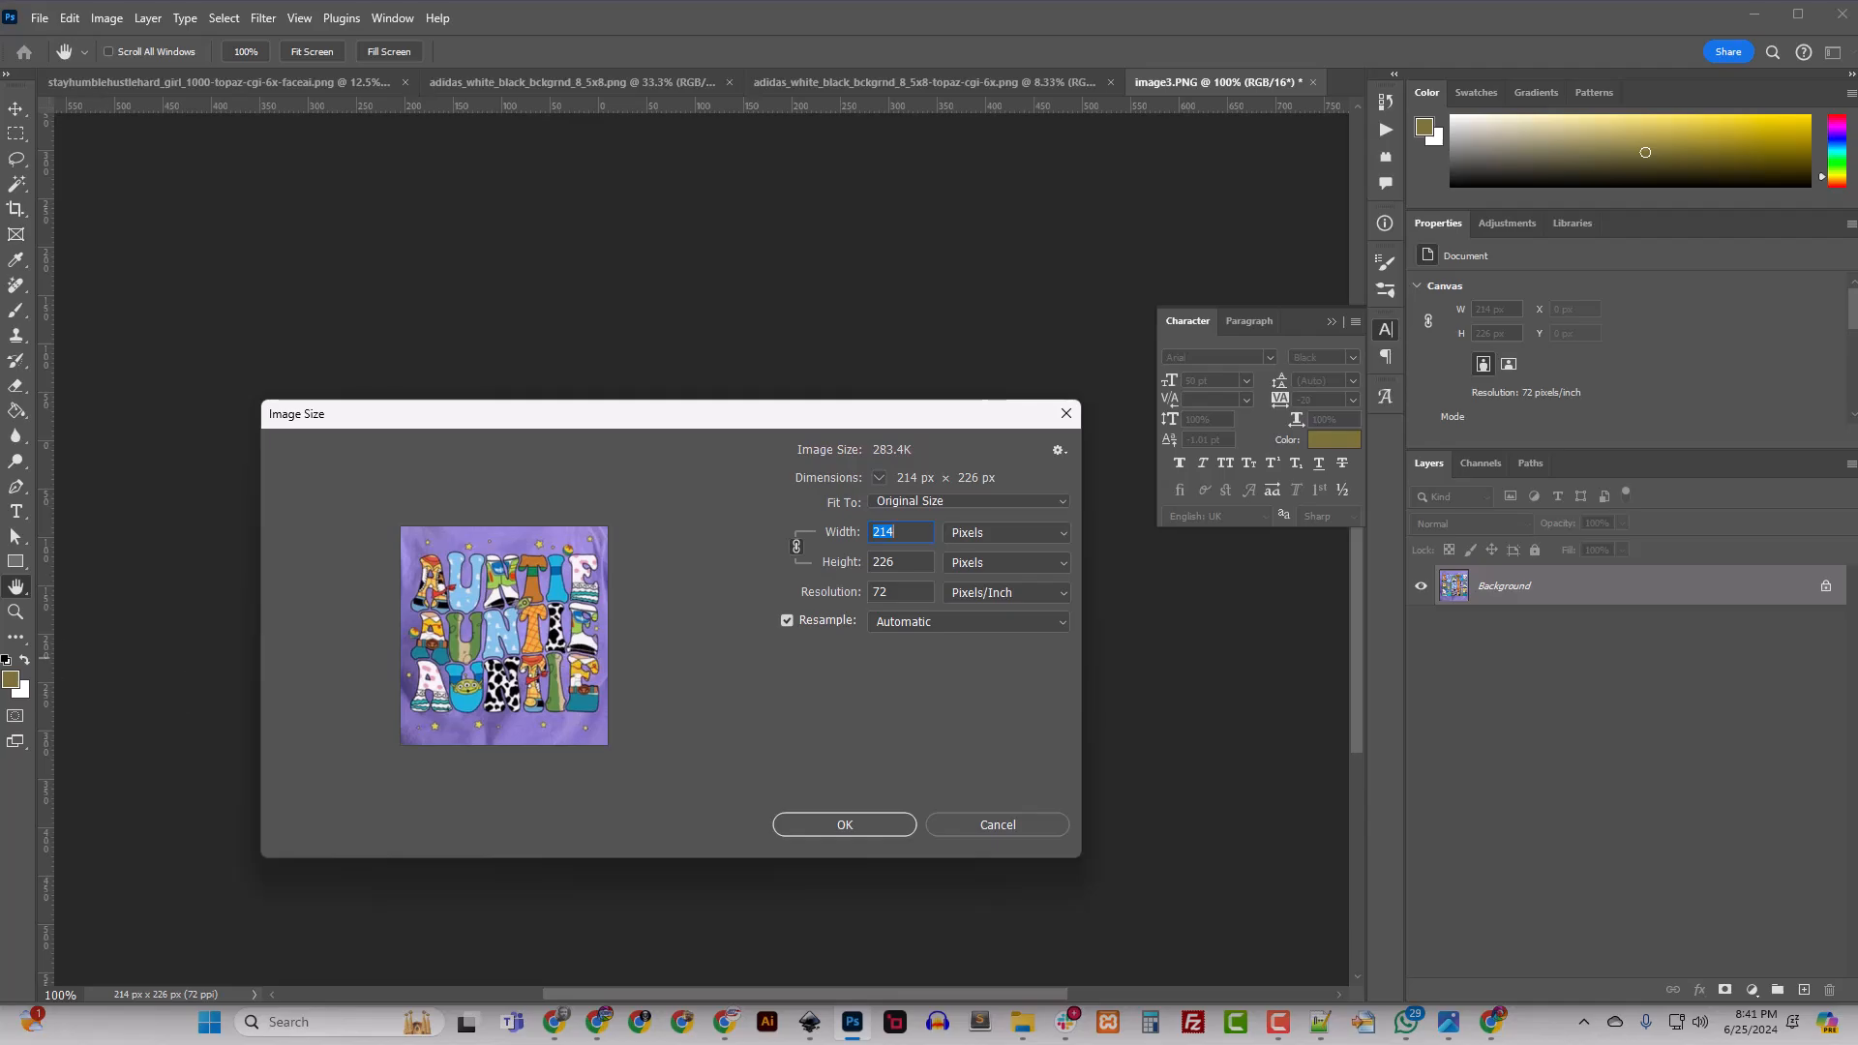
left_click(1031, 833)
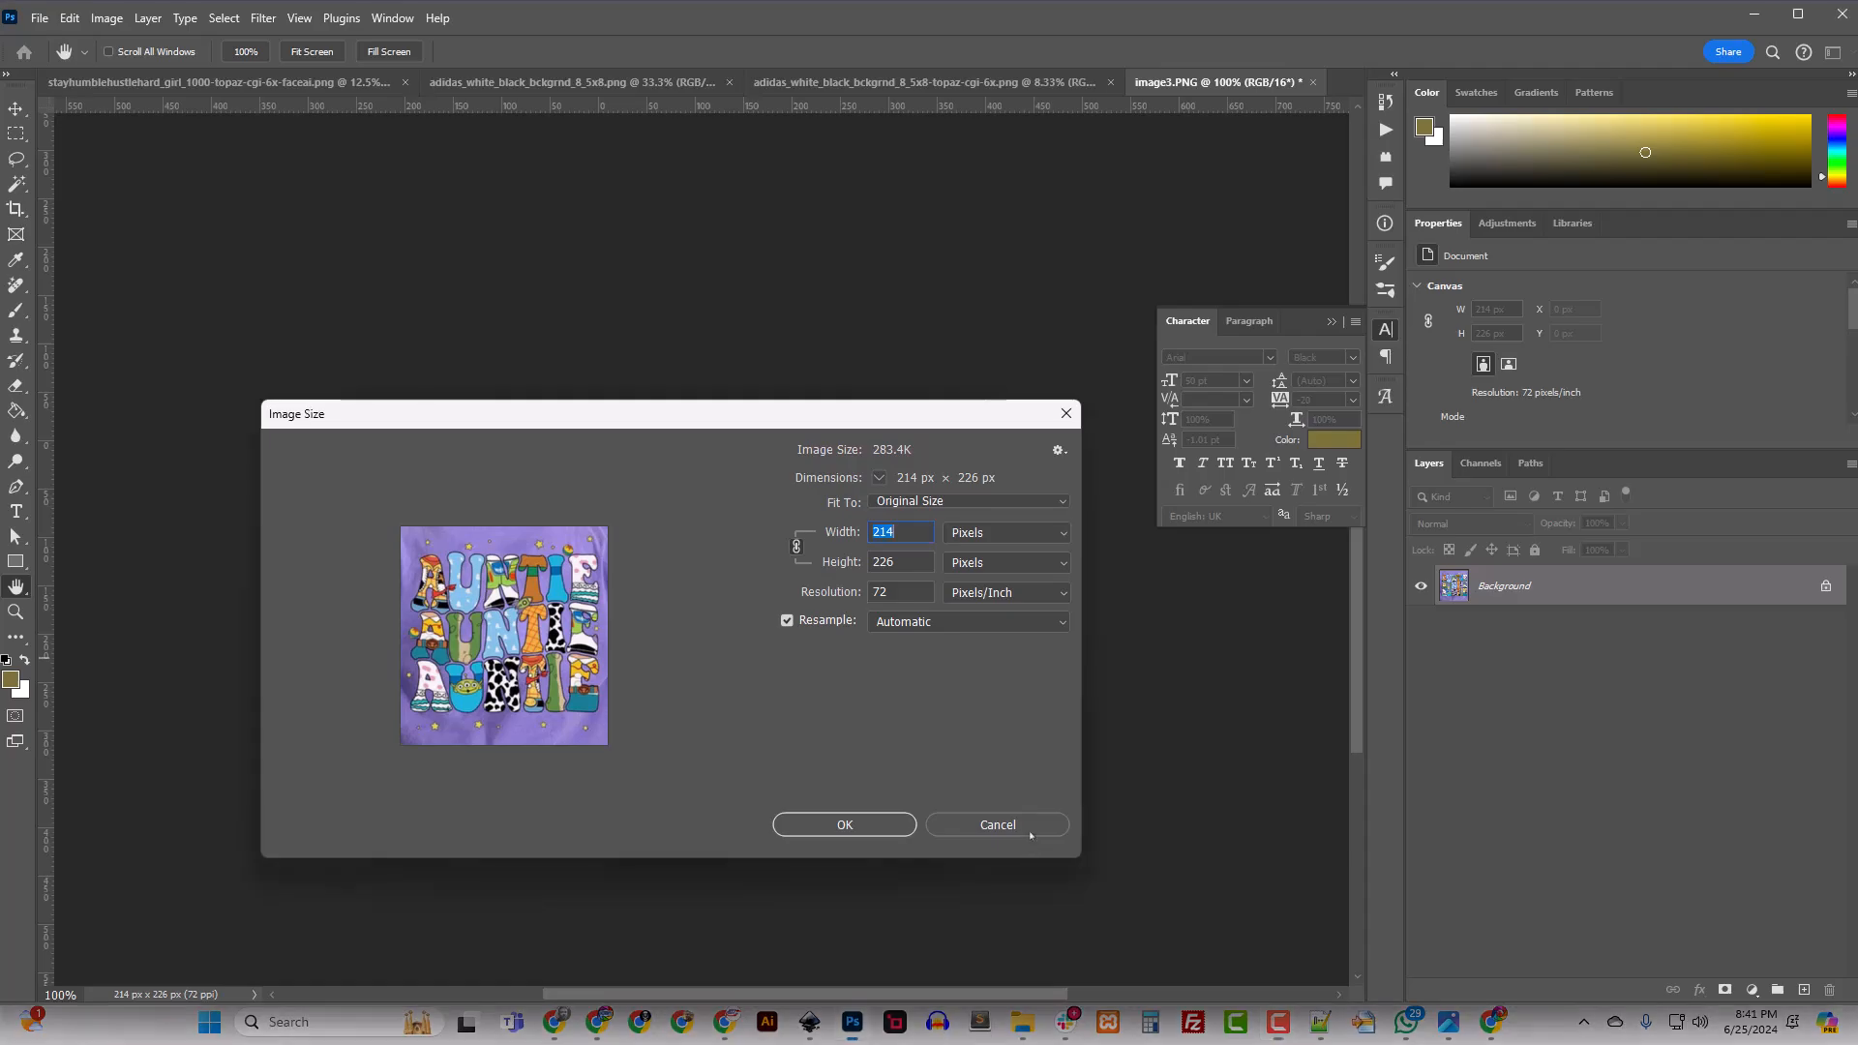
left_click(1014, 825)
Step: Export the cropped artwork to the Downloads folder as a PNG named Auntie_200px
key("c")
left_click(39, 18)
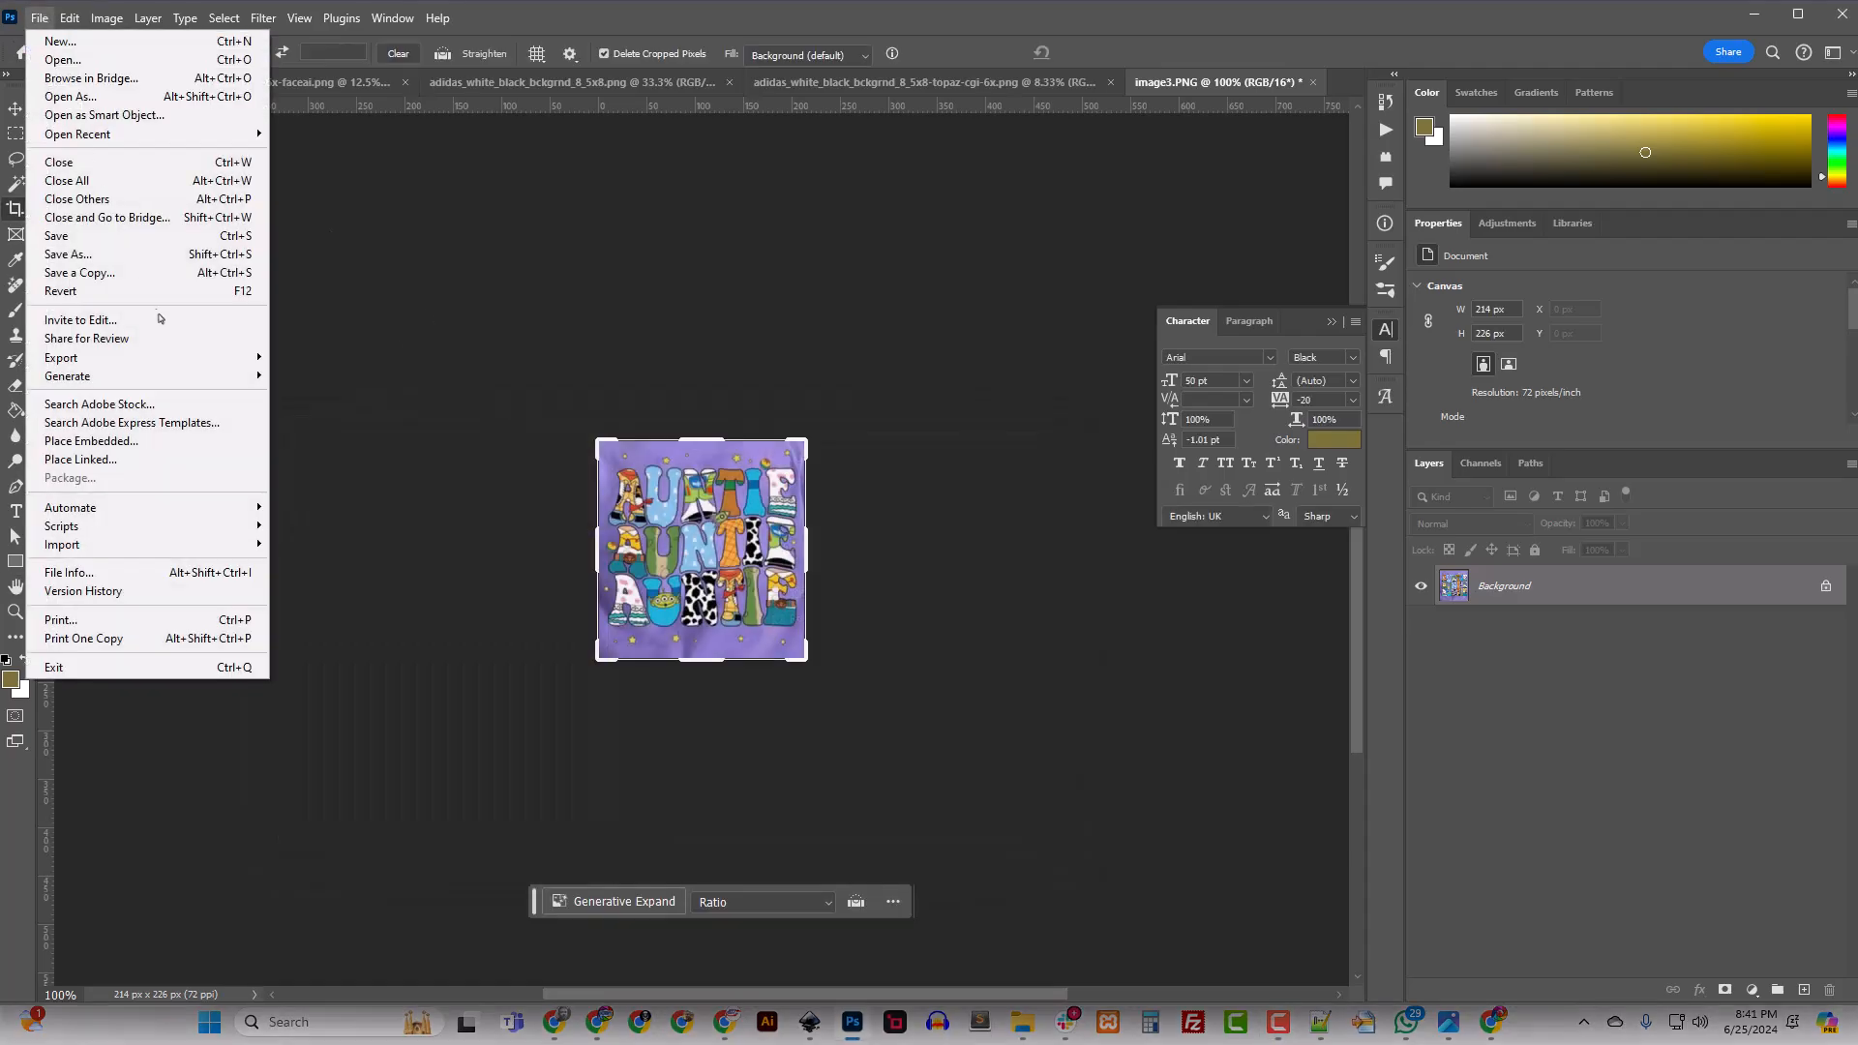
mouse_move(175, 358)
left_click(329, 359)
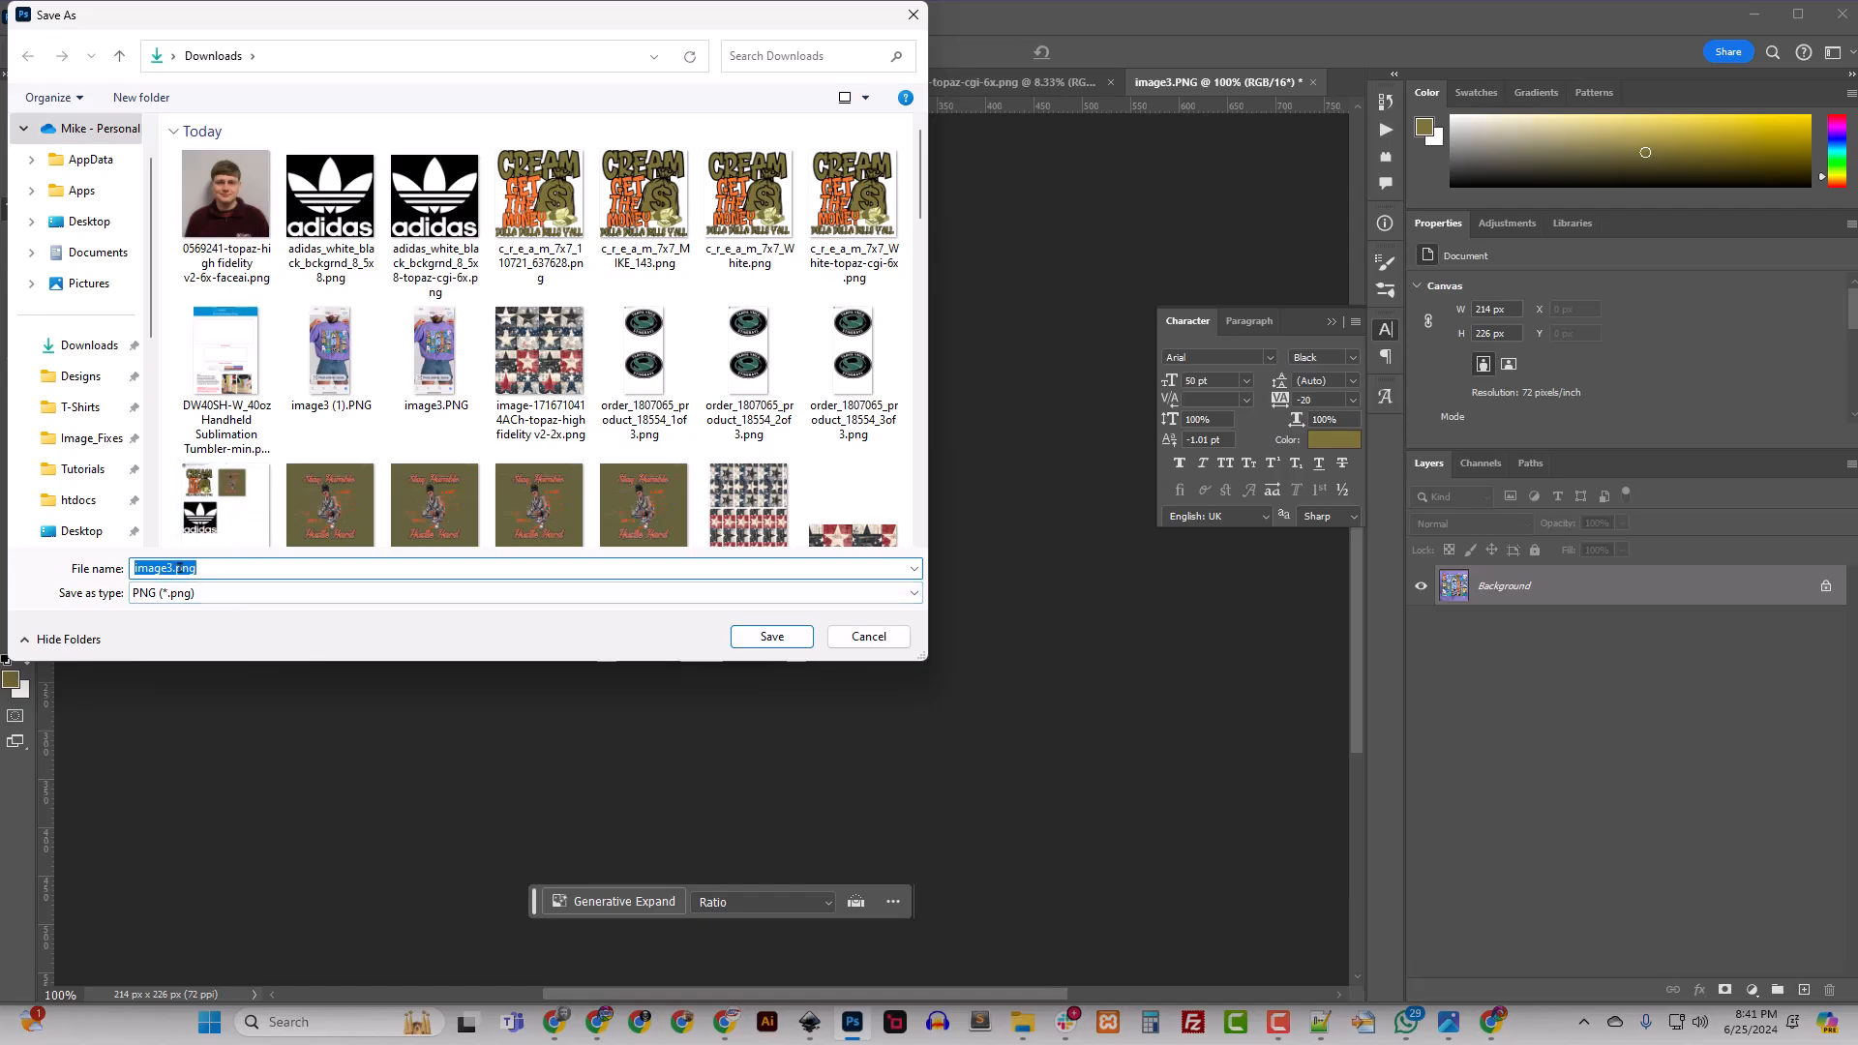
type("Auntie_200")
key("Return")
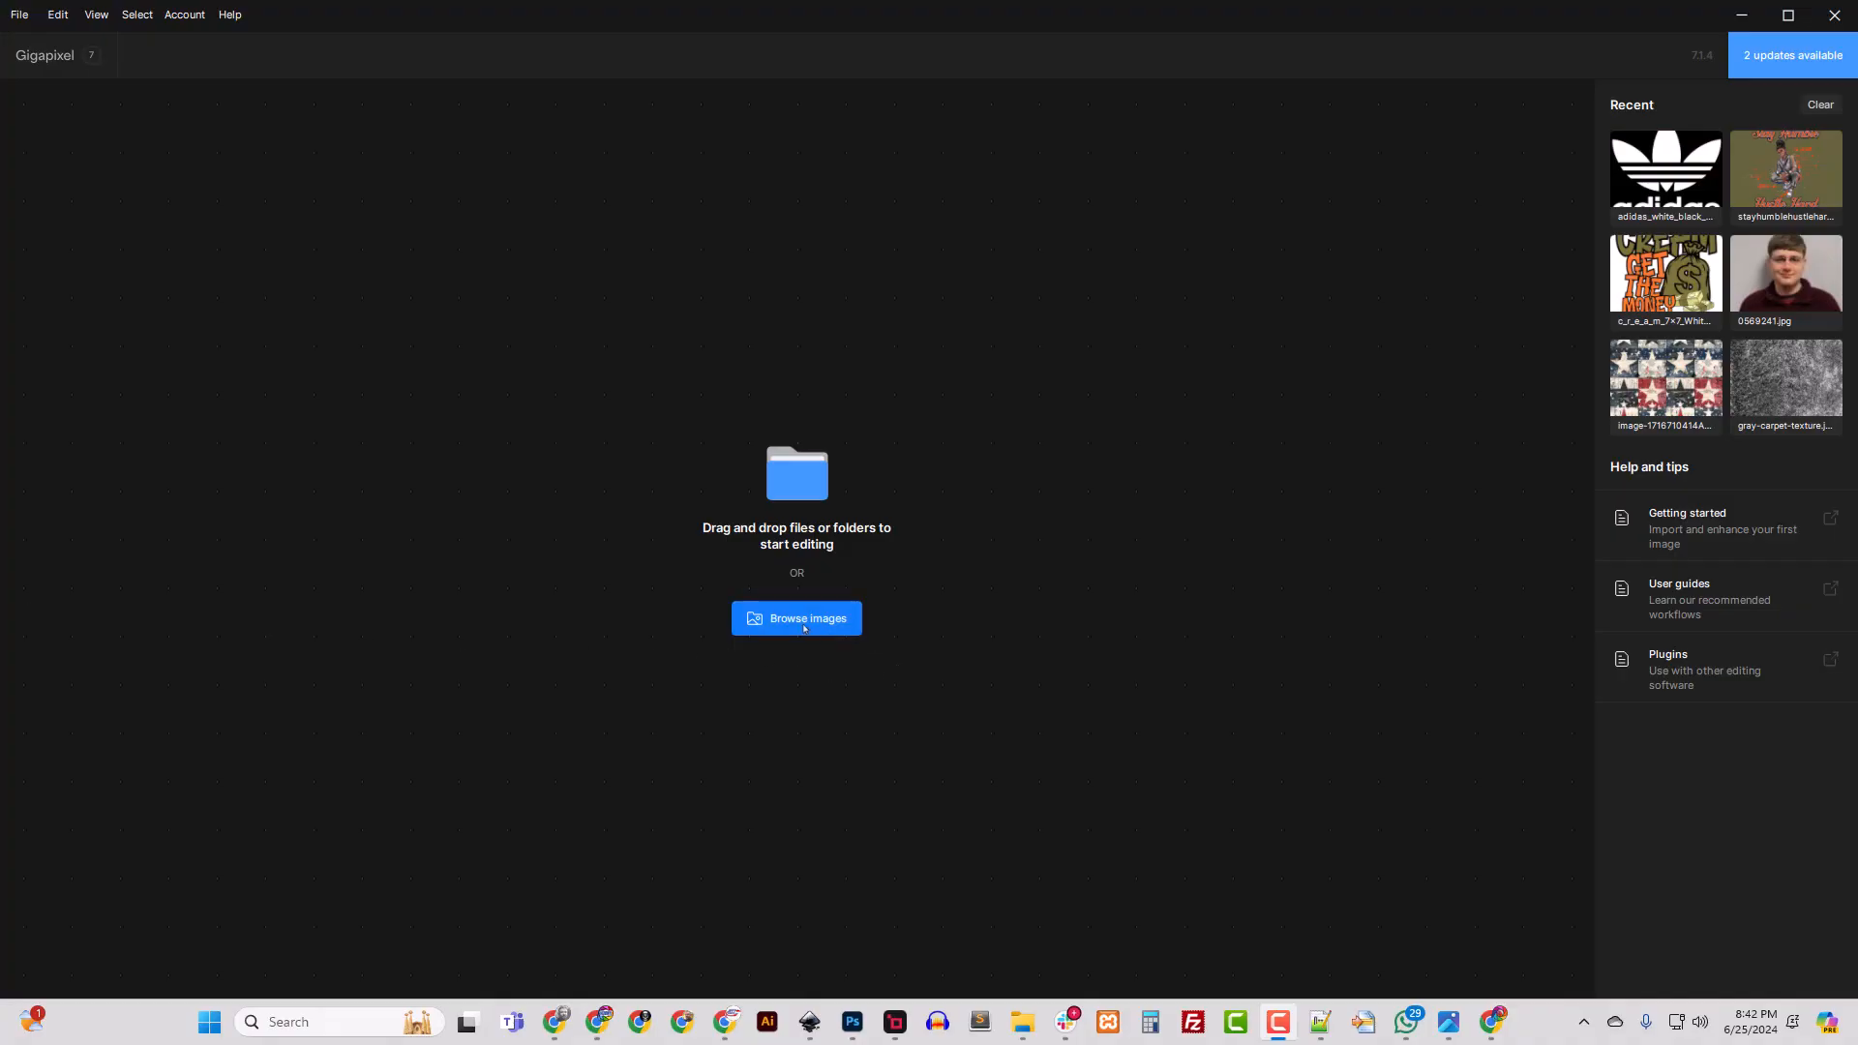
Step: Load Auntie_200px.png into Gigapixel for upscaling
left_click(798, 620)
left_click(734, 219)
left_click(765, 772)
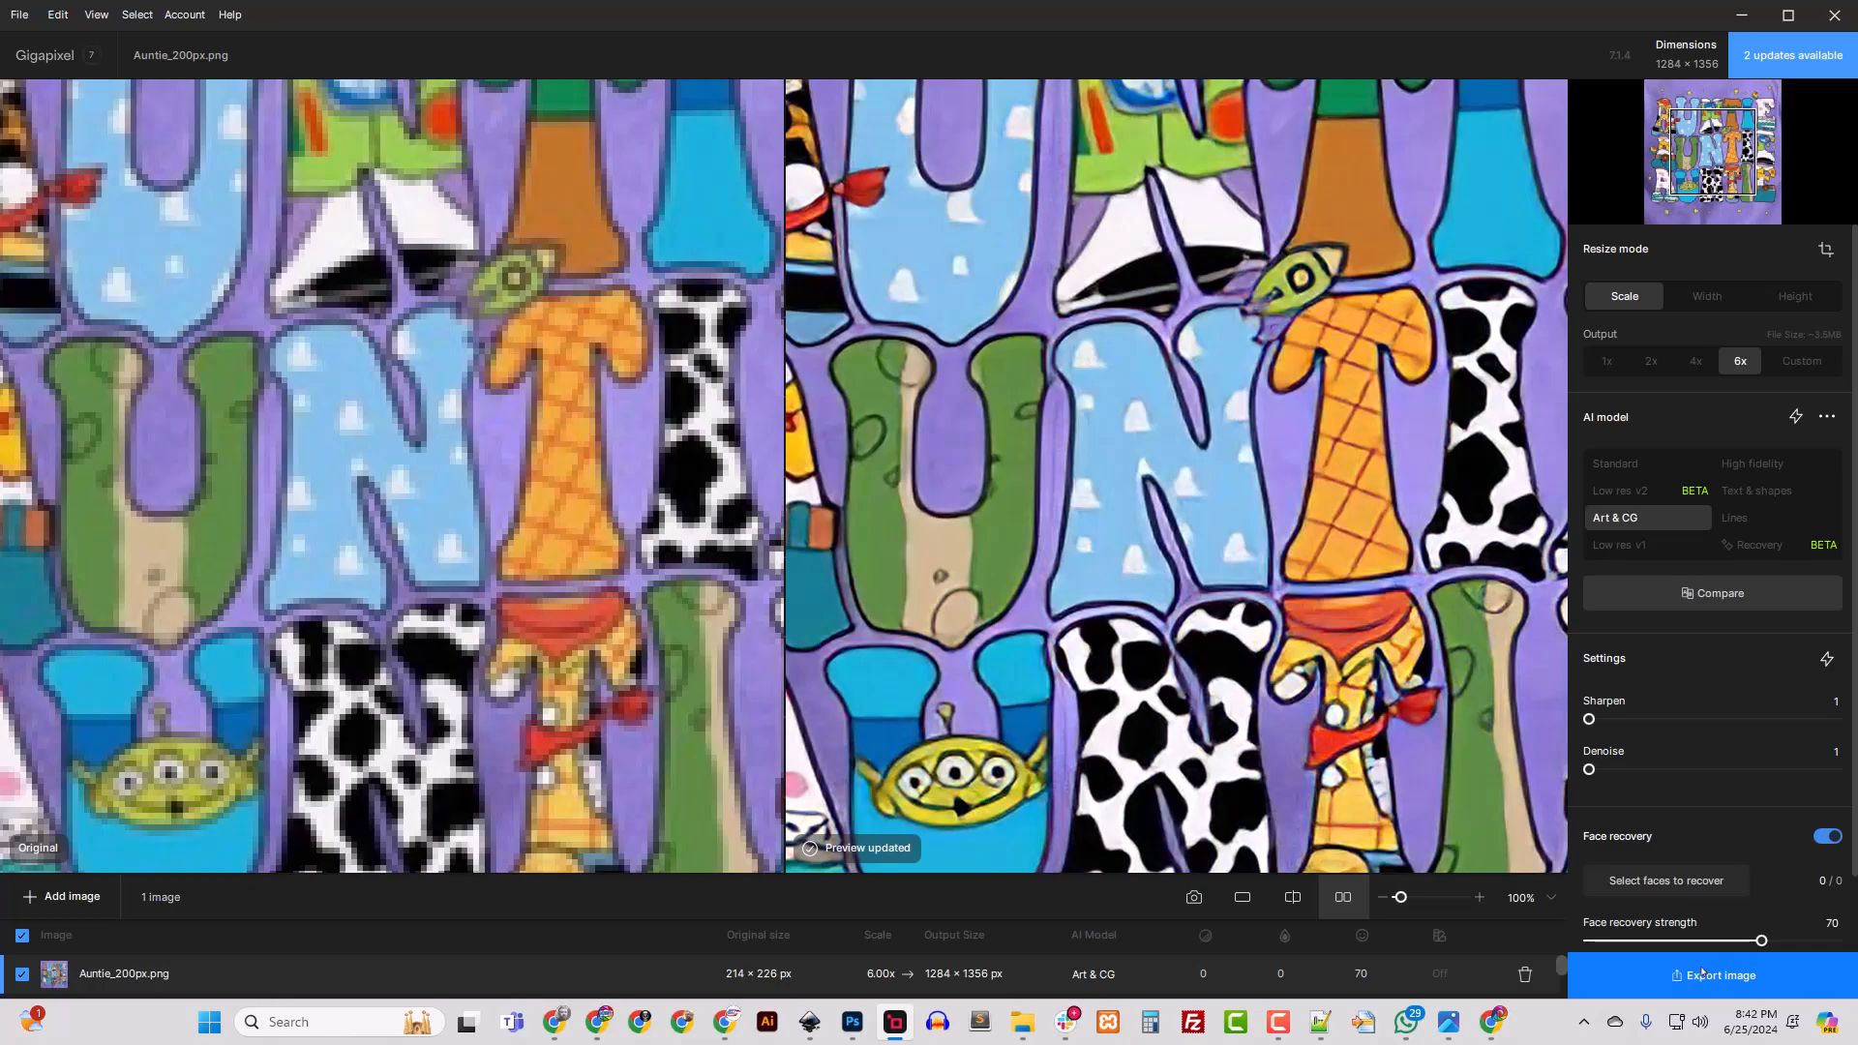
Step: Export the 6x Art & CG upscale as a PNG to the original folder and bring up that folder
left_click(1703, 975)
left_click(1418, 825)
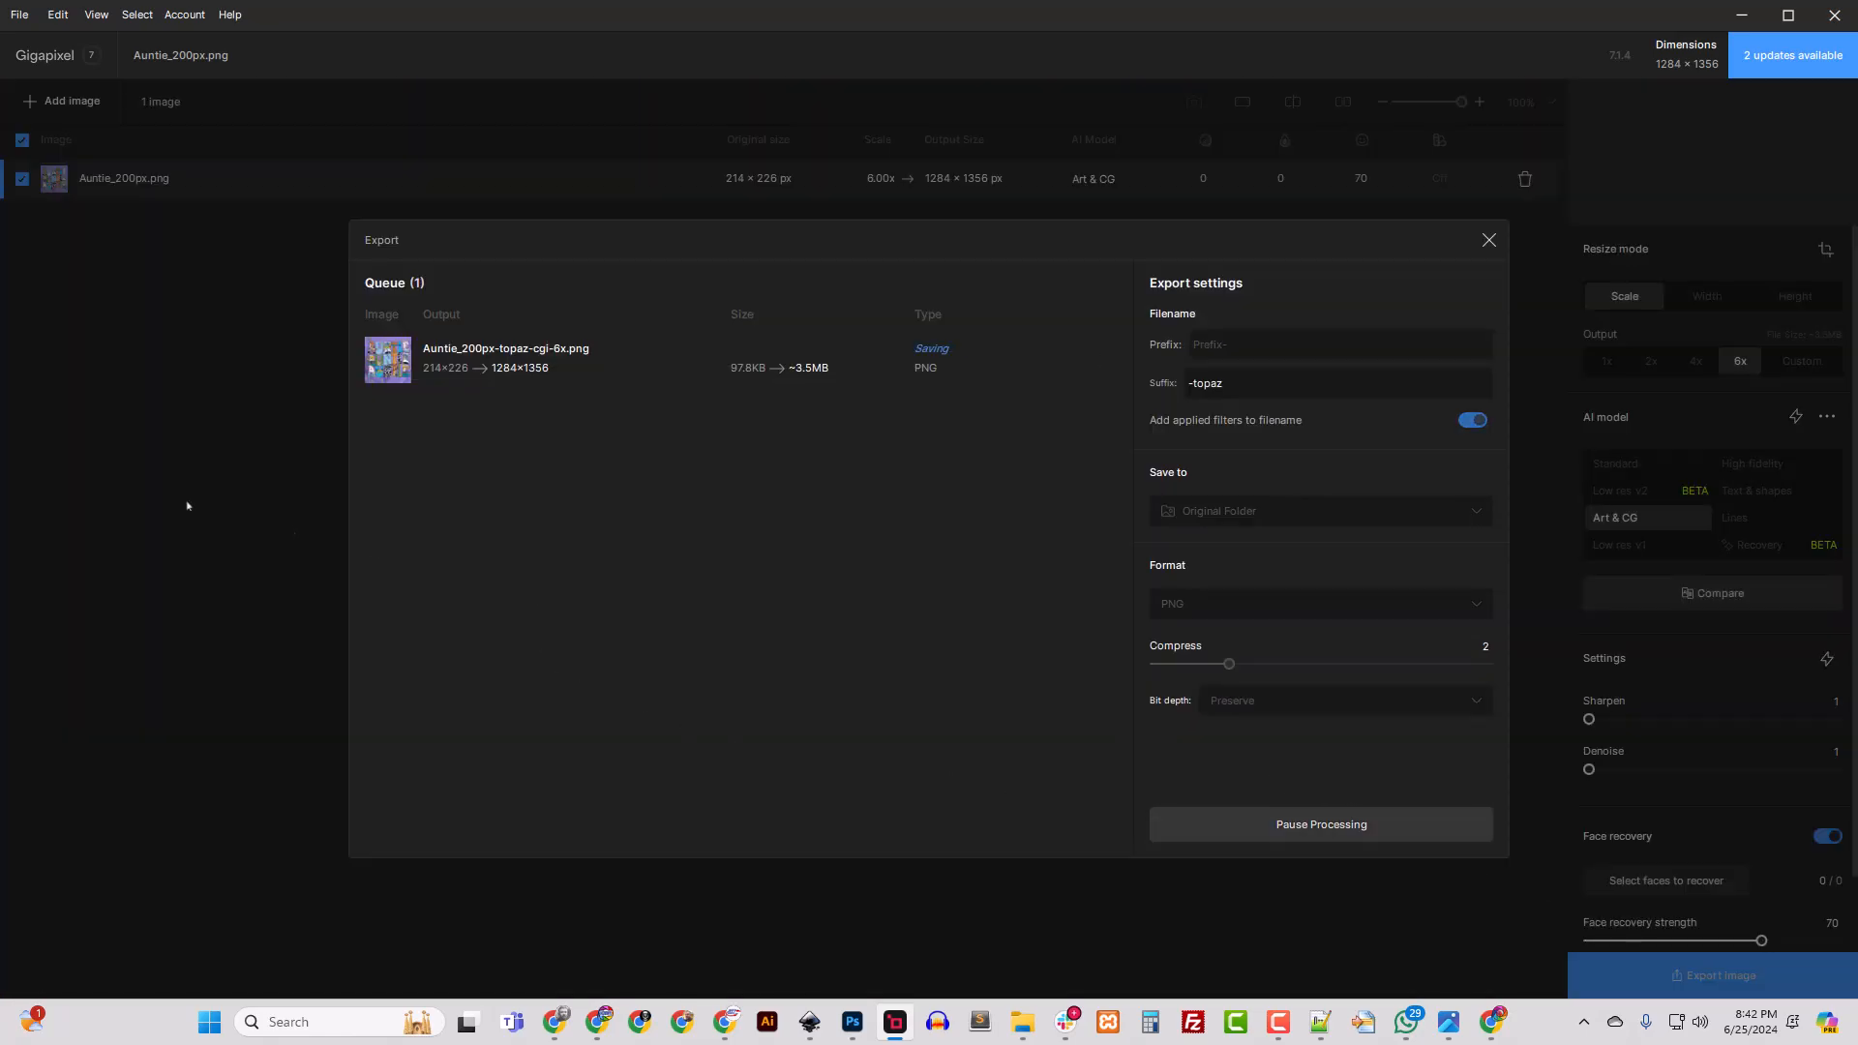
left_click(1095, 360)
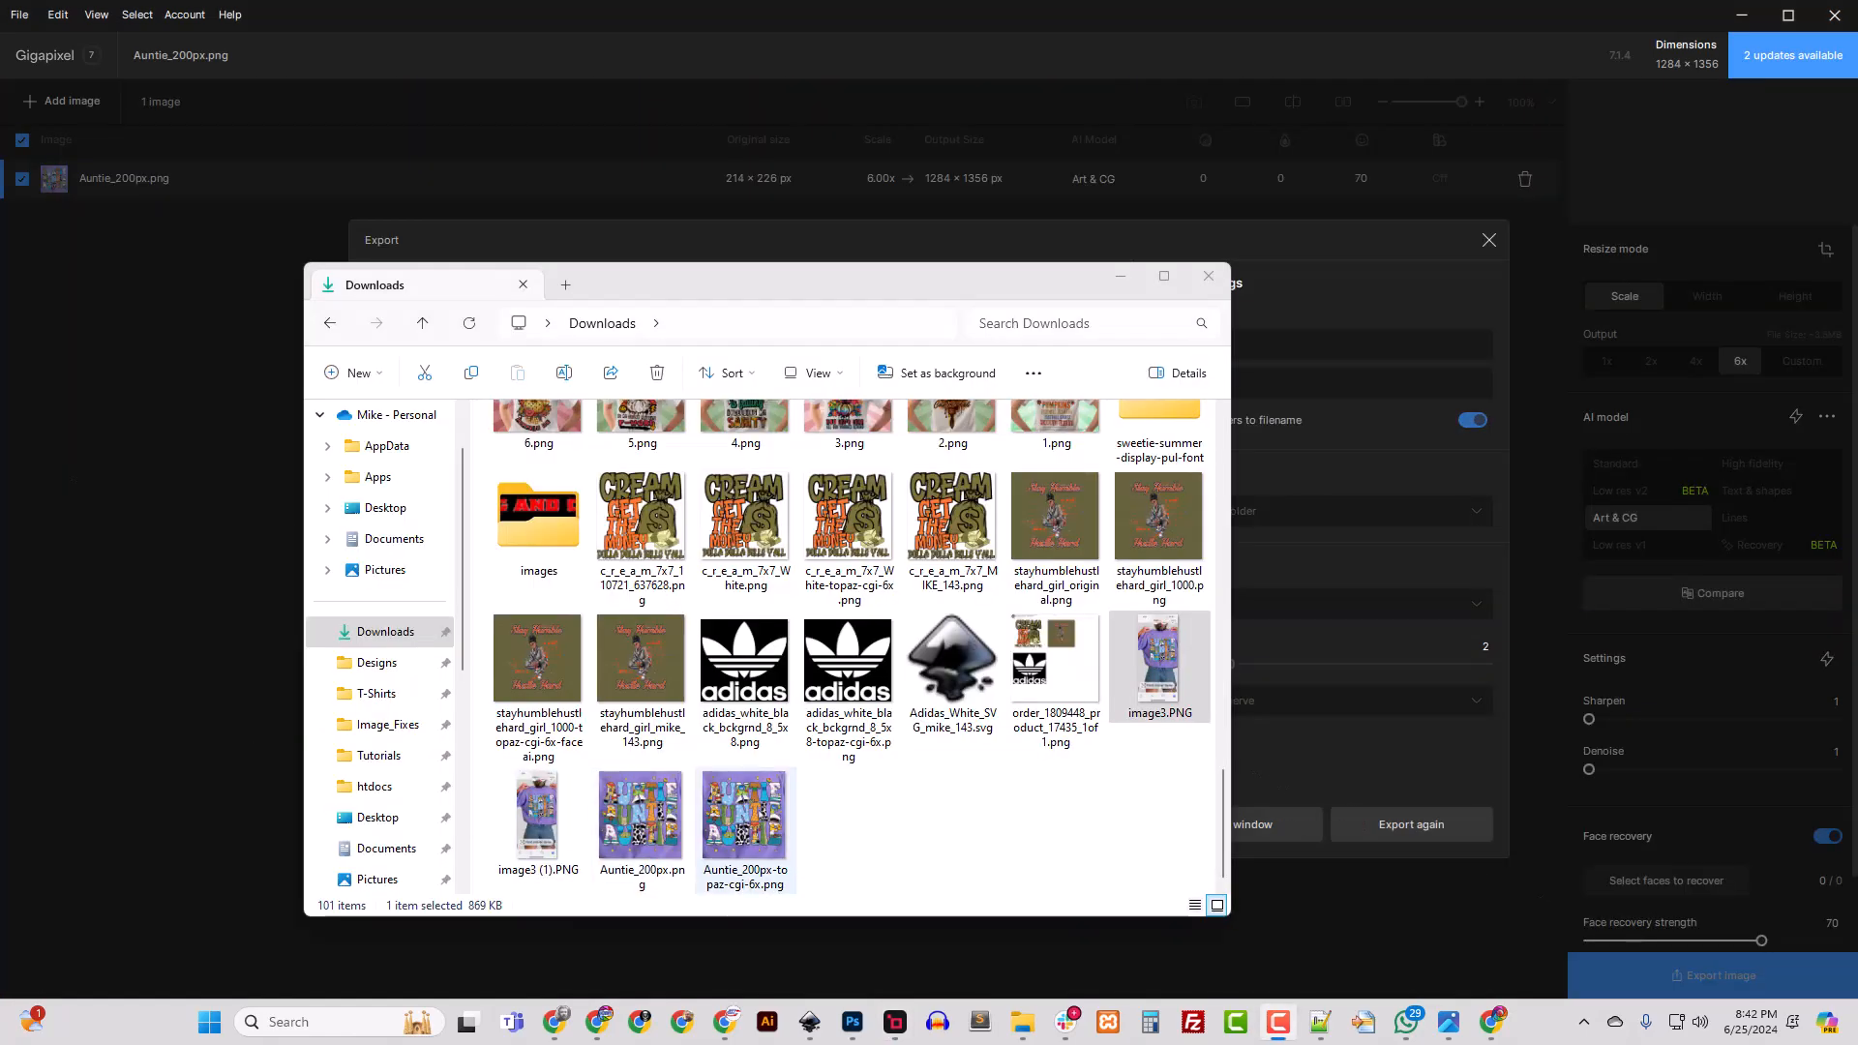
Step: Open the upscaled Auntie_200px-topaz-cgi-6x.png in Photoshop
right_click(759, 850)
mouse_move(866, 308)
left_click(1193, 360)
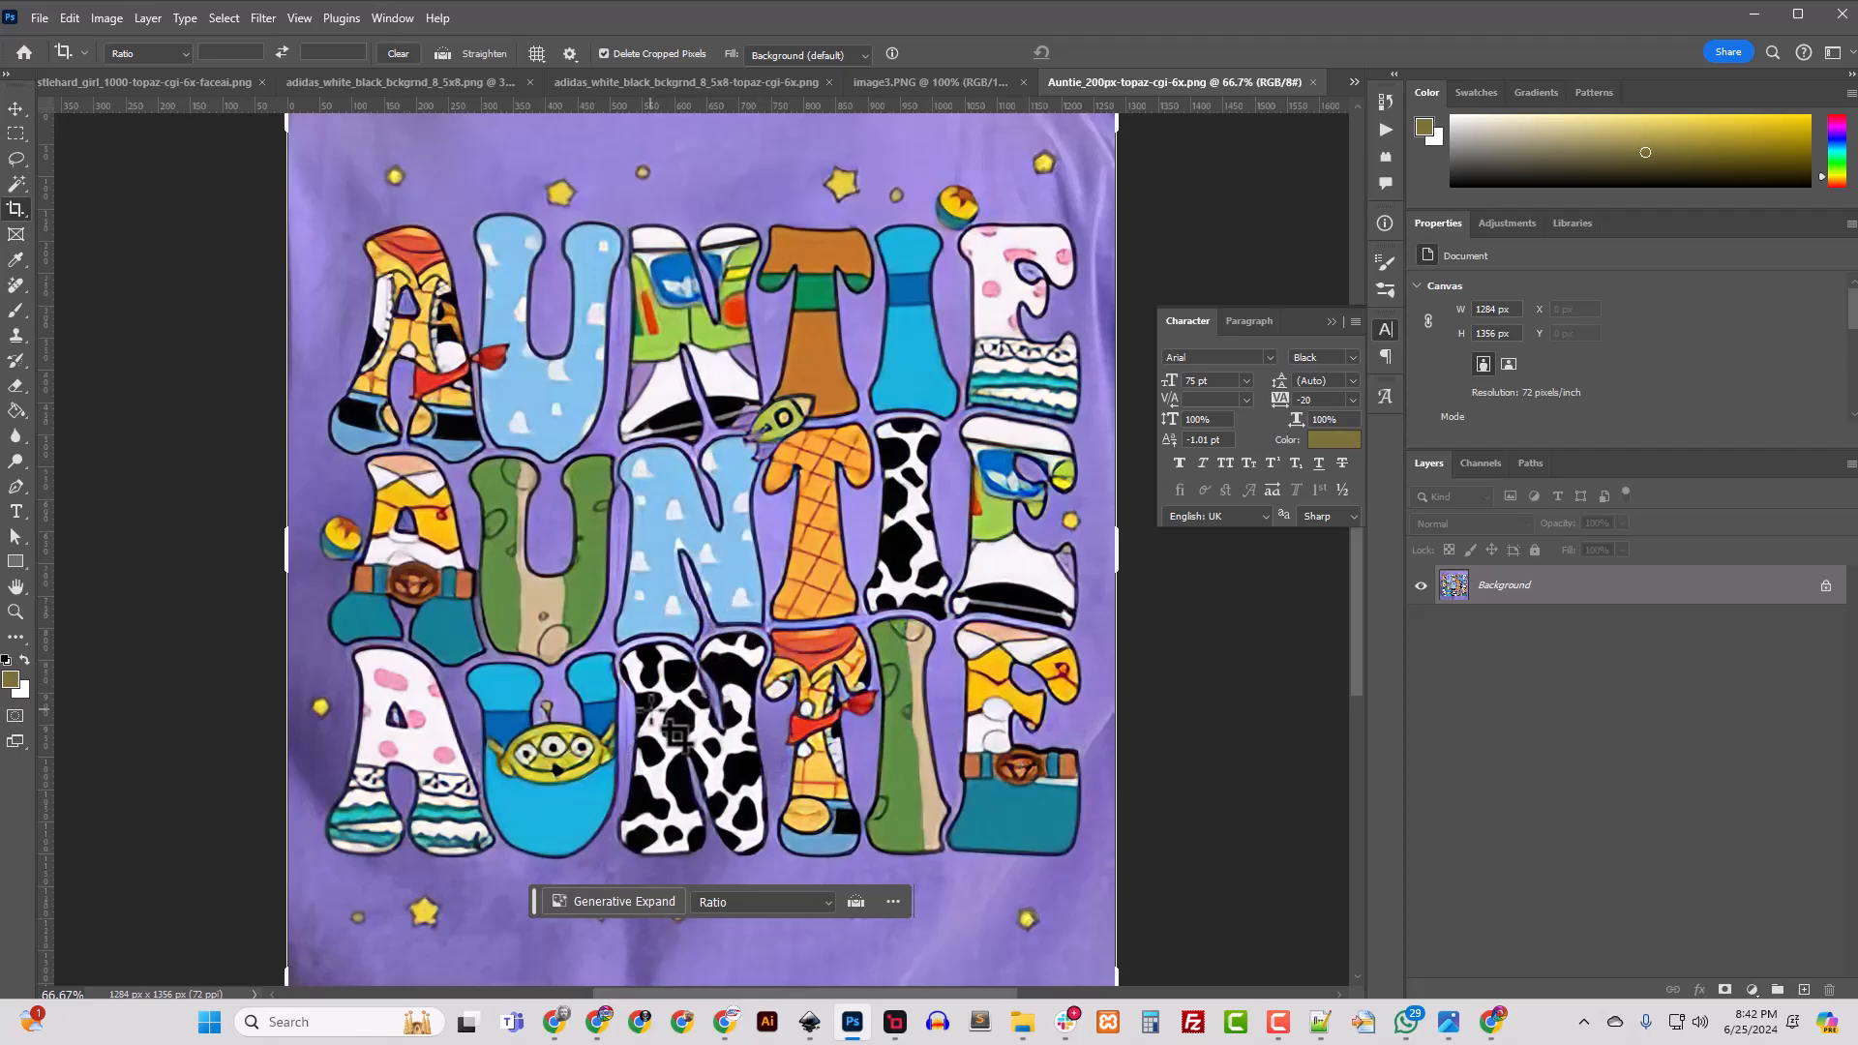
Step: Outline the small yellow star above the first letter A with the Magnetic Lasso, restarting the trace once
left_click(15, 159)
left_click(99, 196)
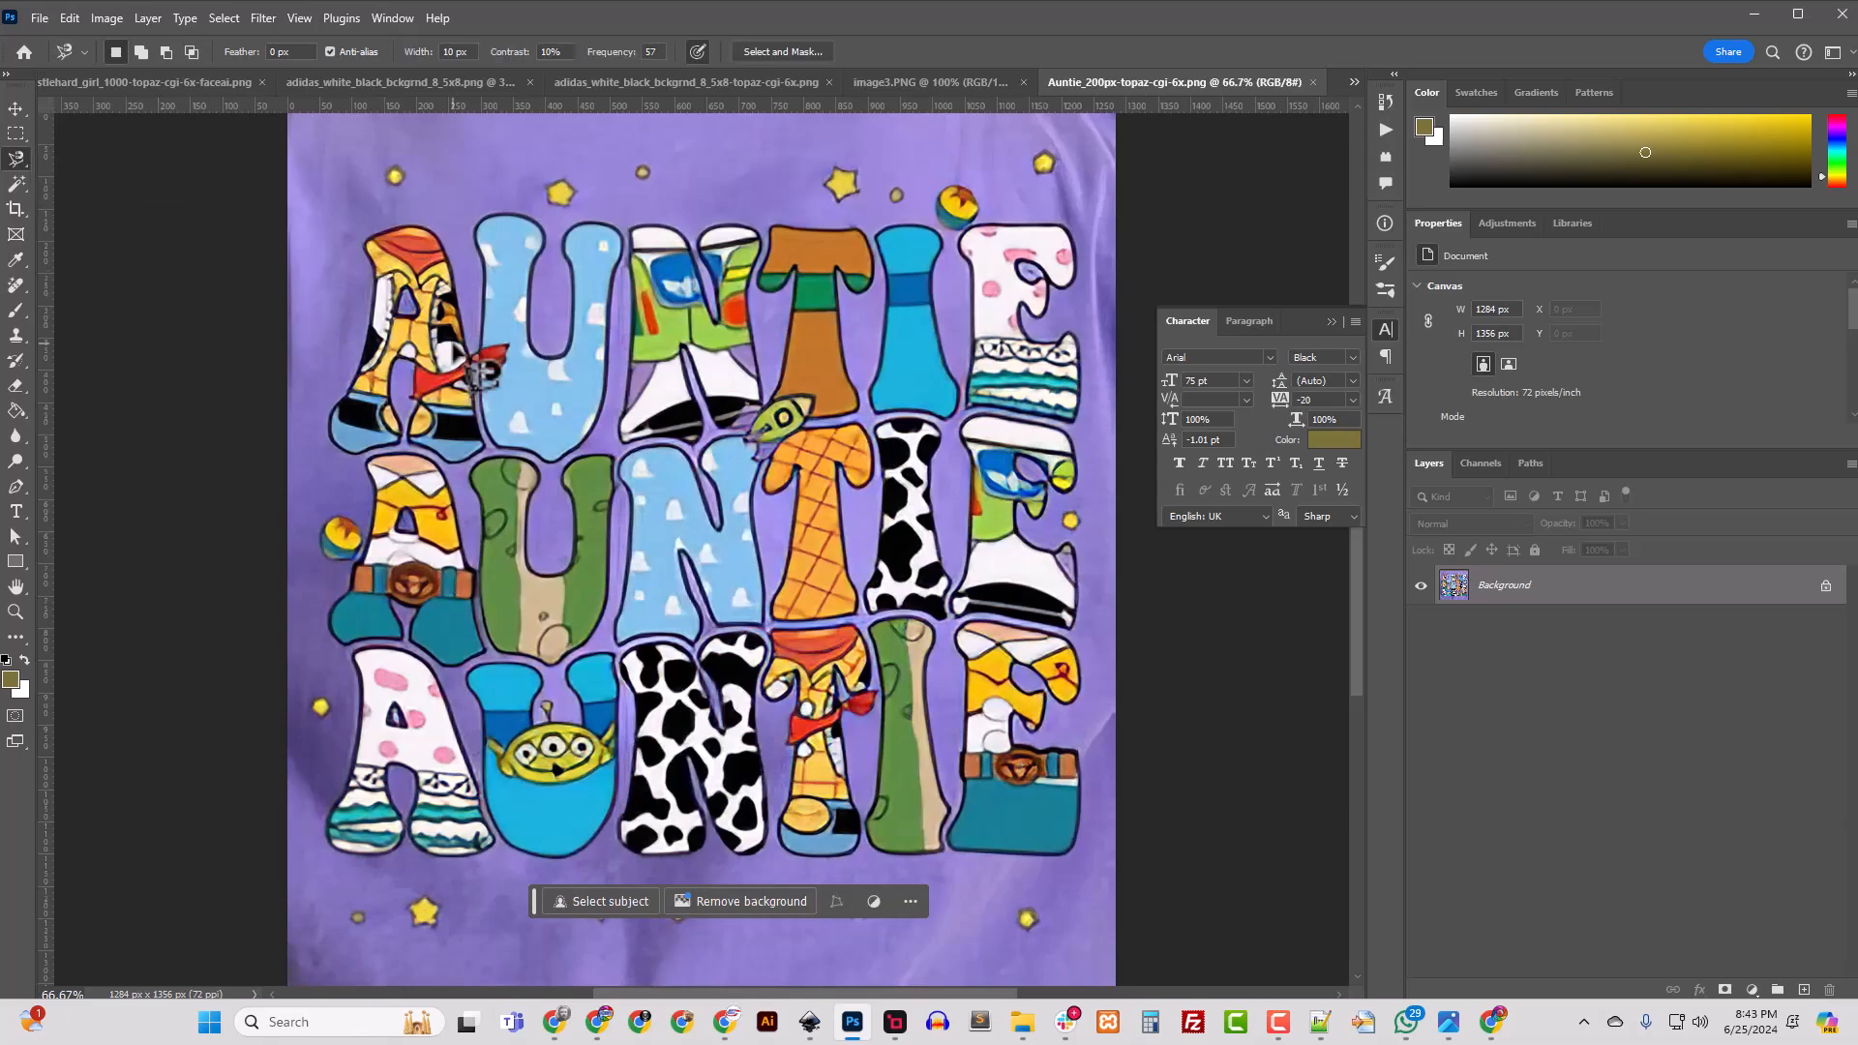
key("ctrl+plus")
scroll(779, 435, "up", 3)
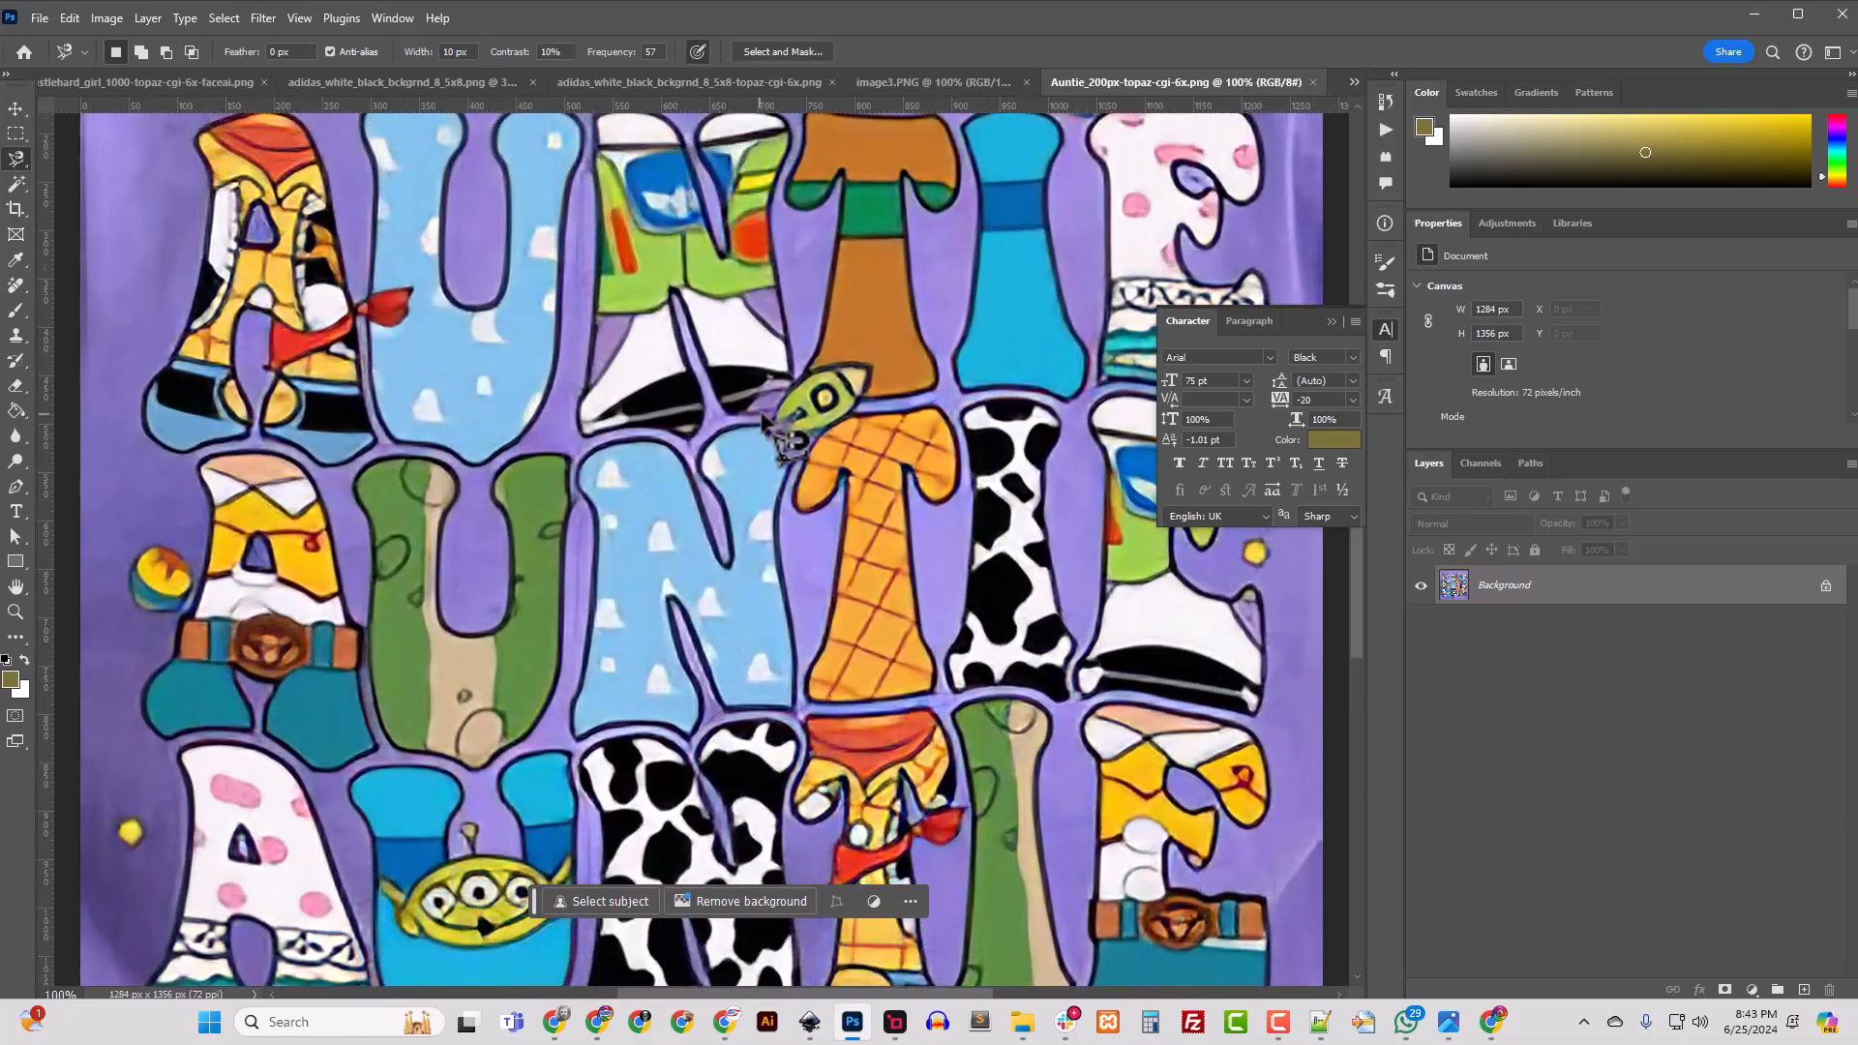
scroll(581, 329, "up", 3)
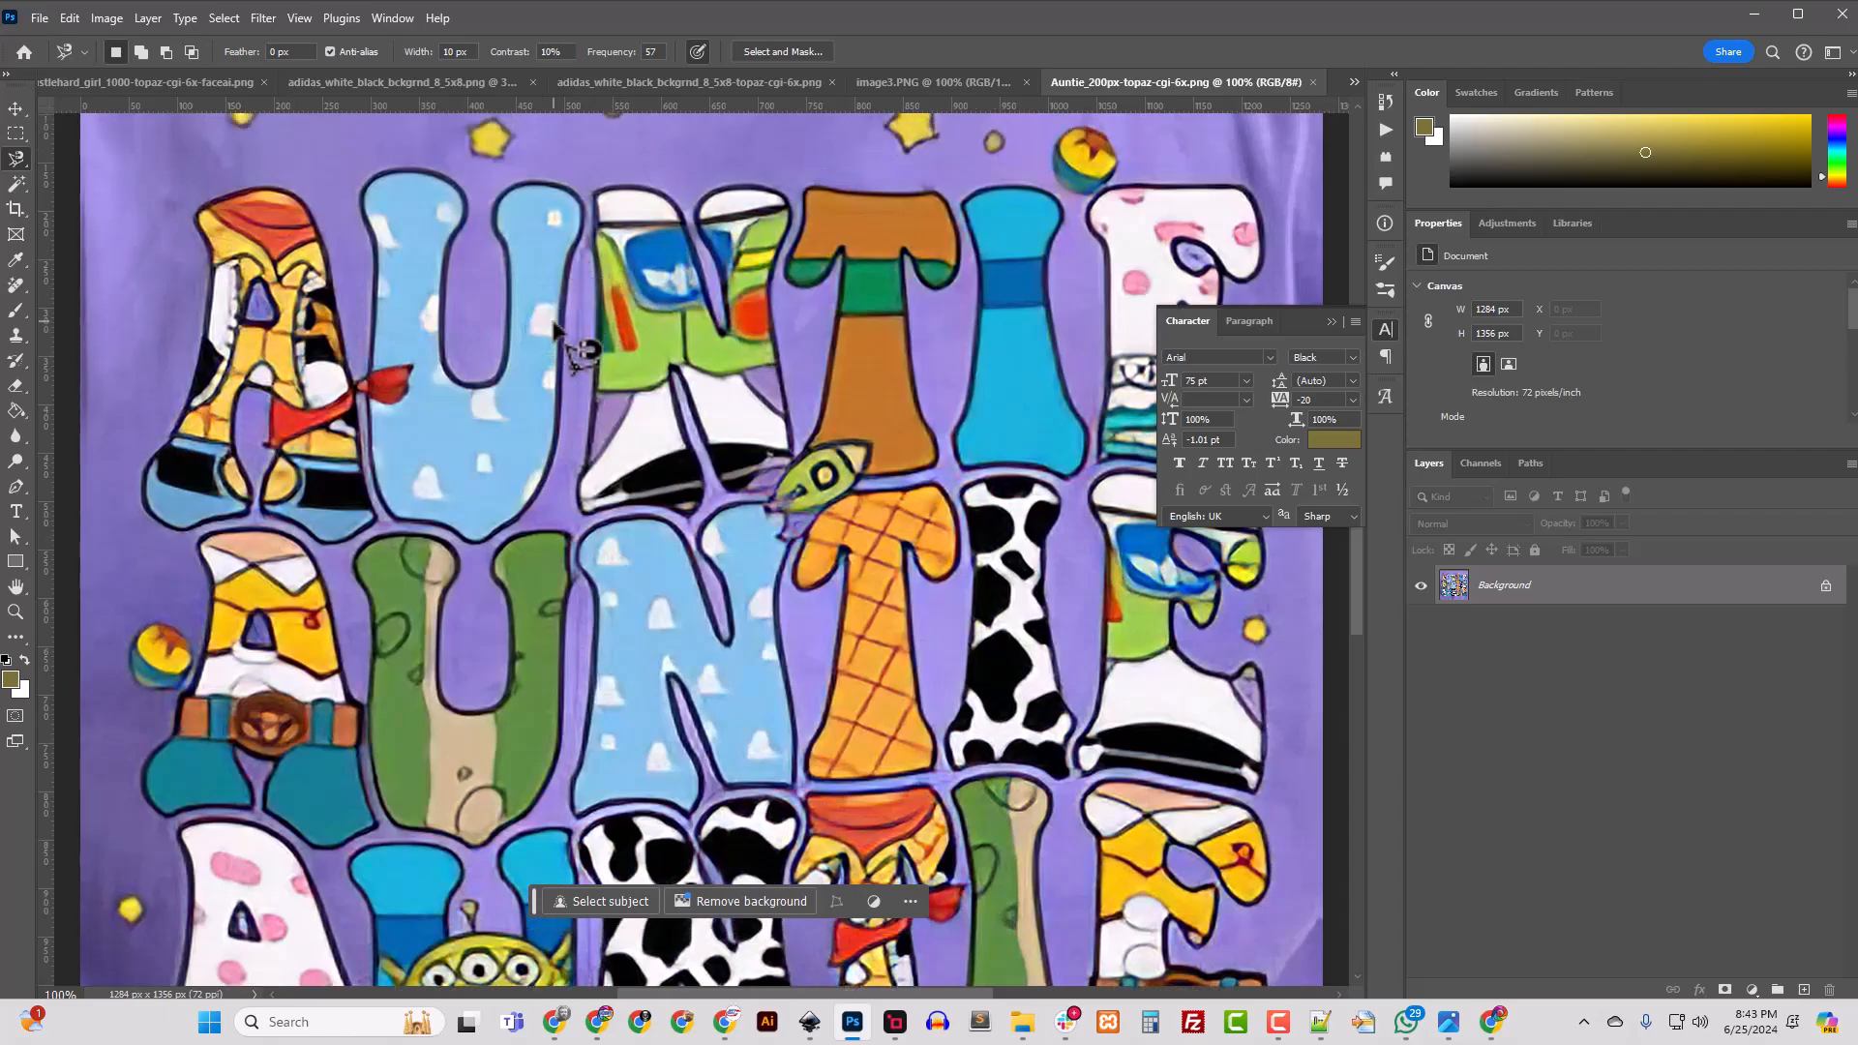
scroll(550, 332, "up", 1)
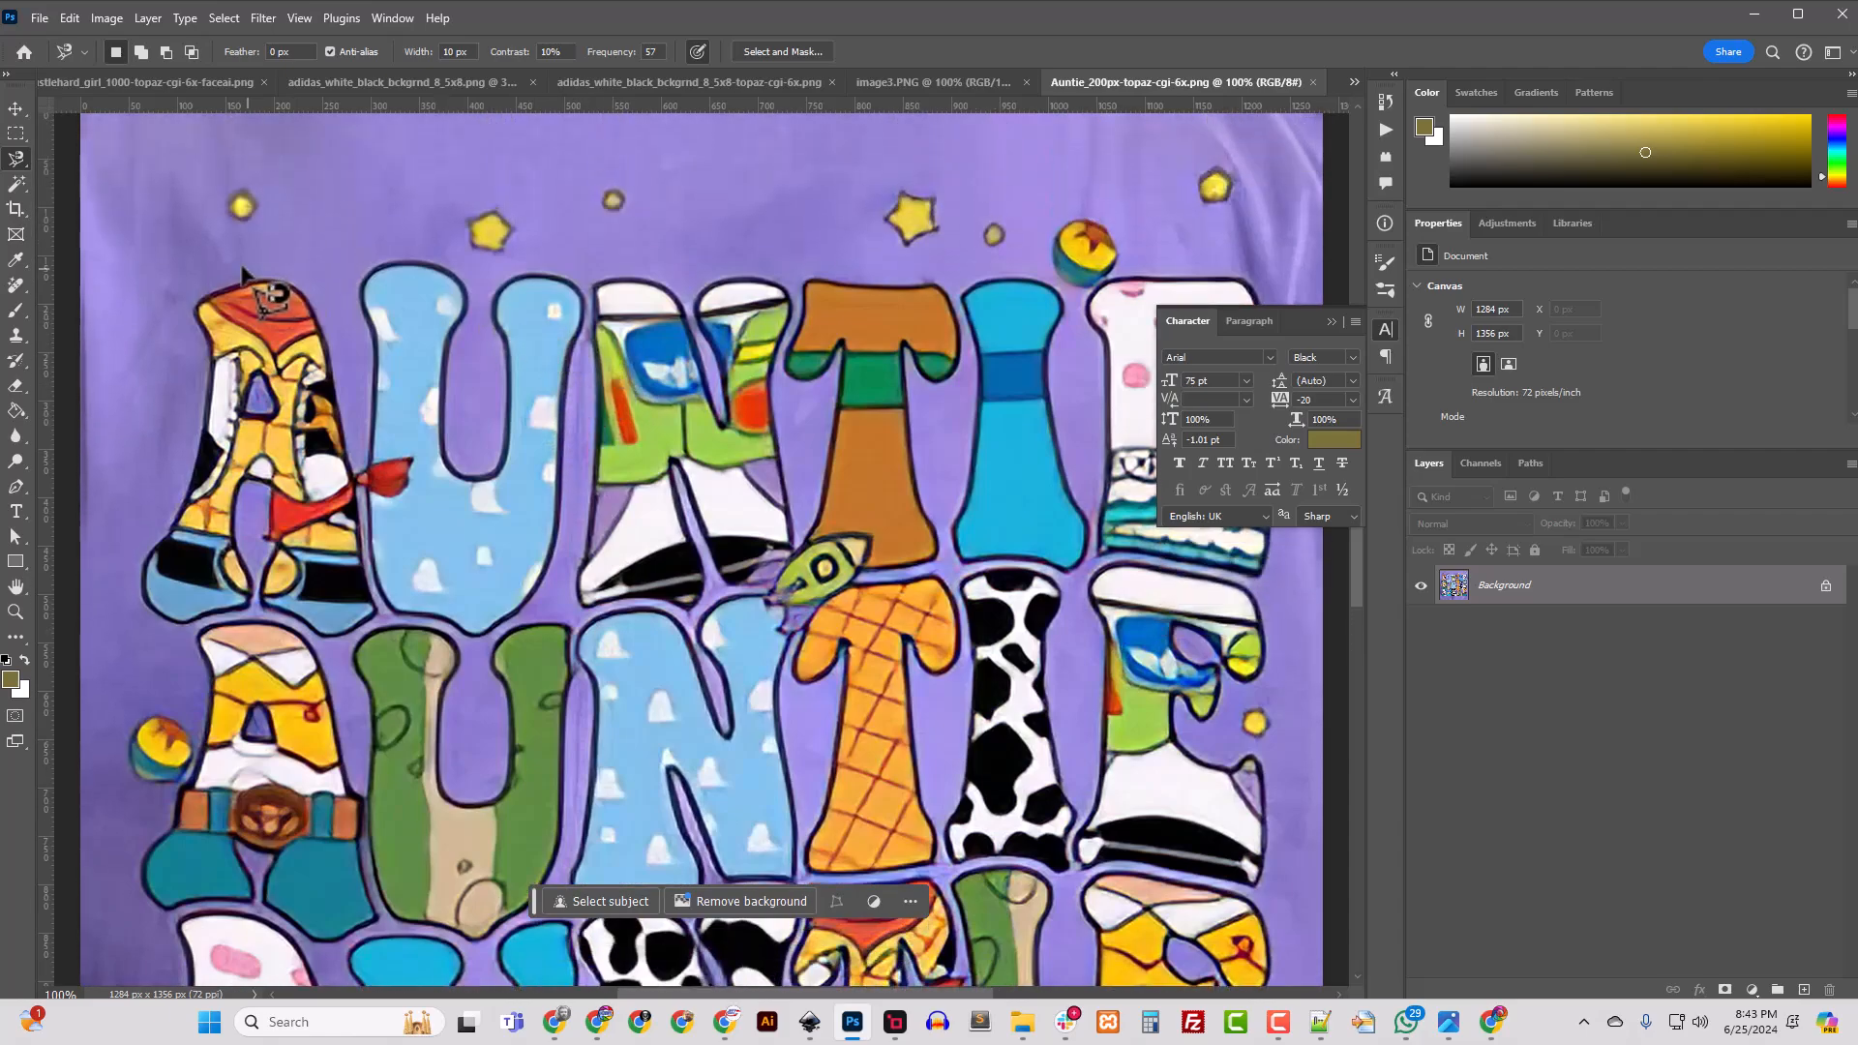
left_click(249, 194)
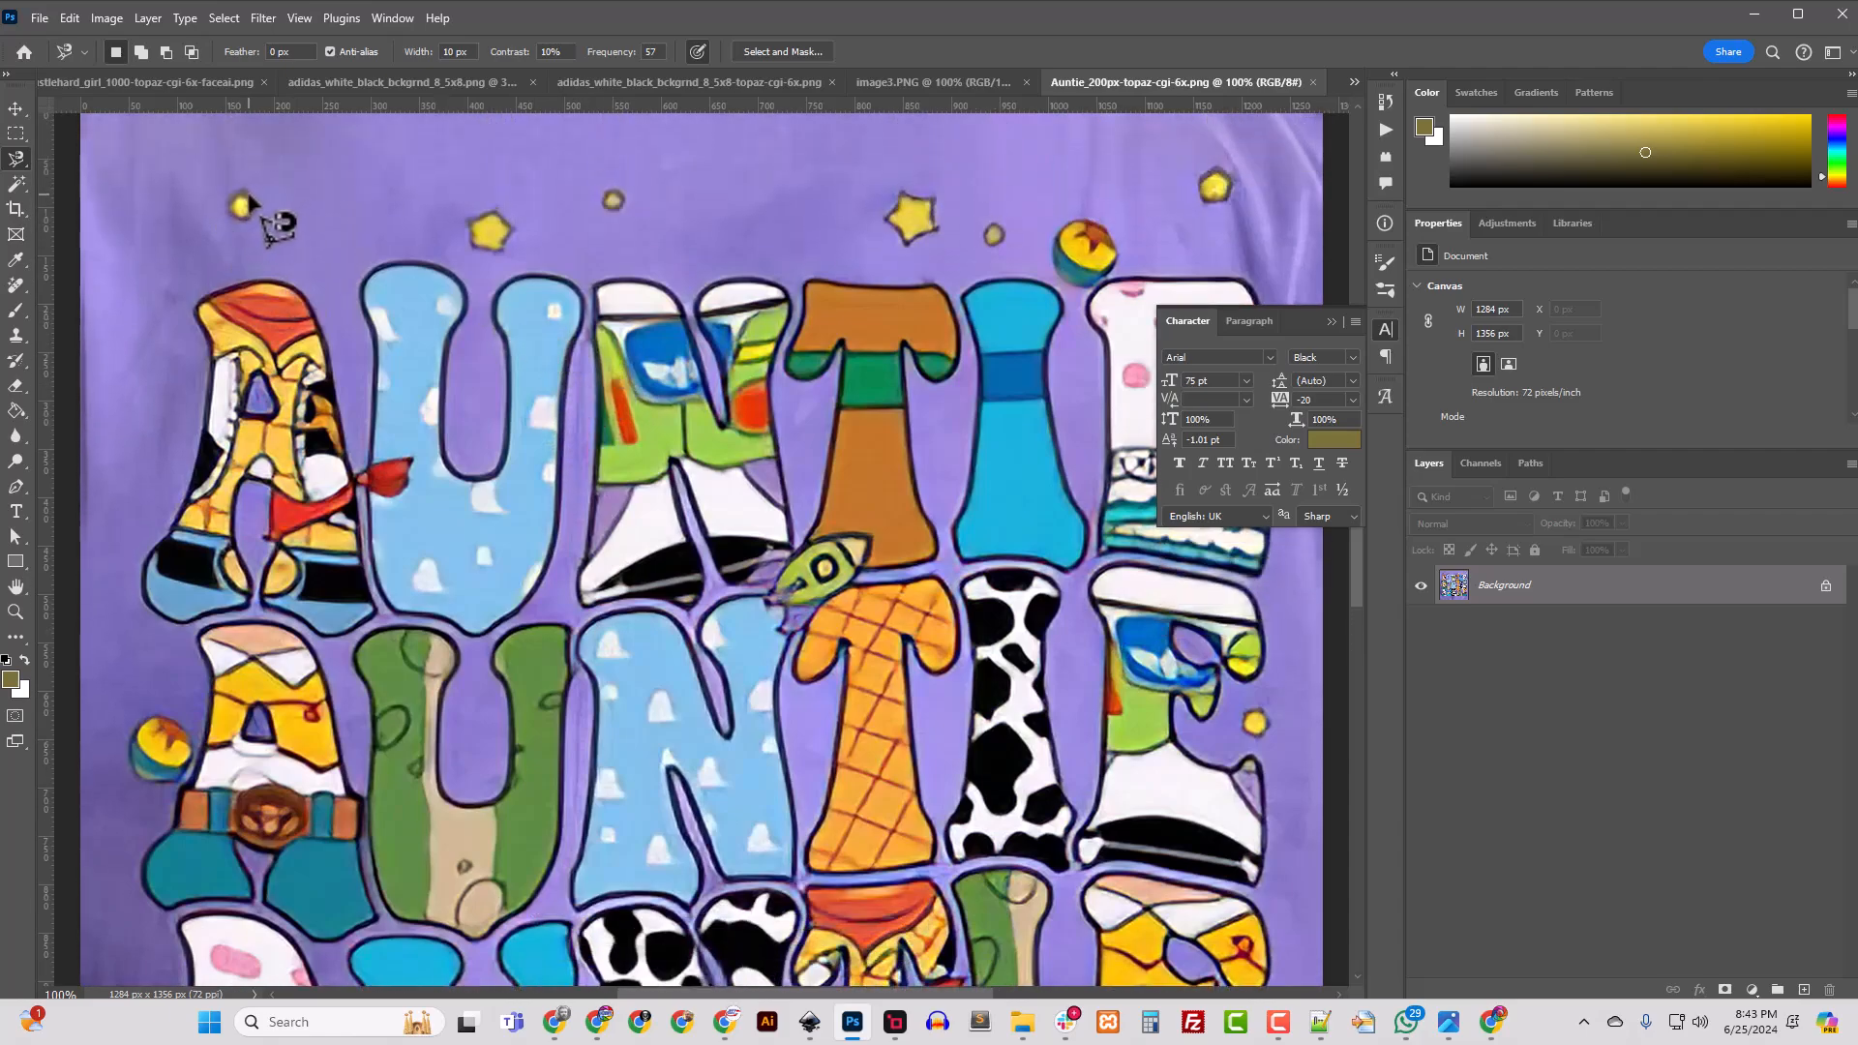
key("Escape")
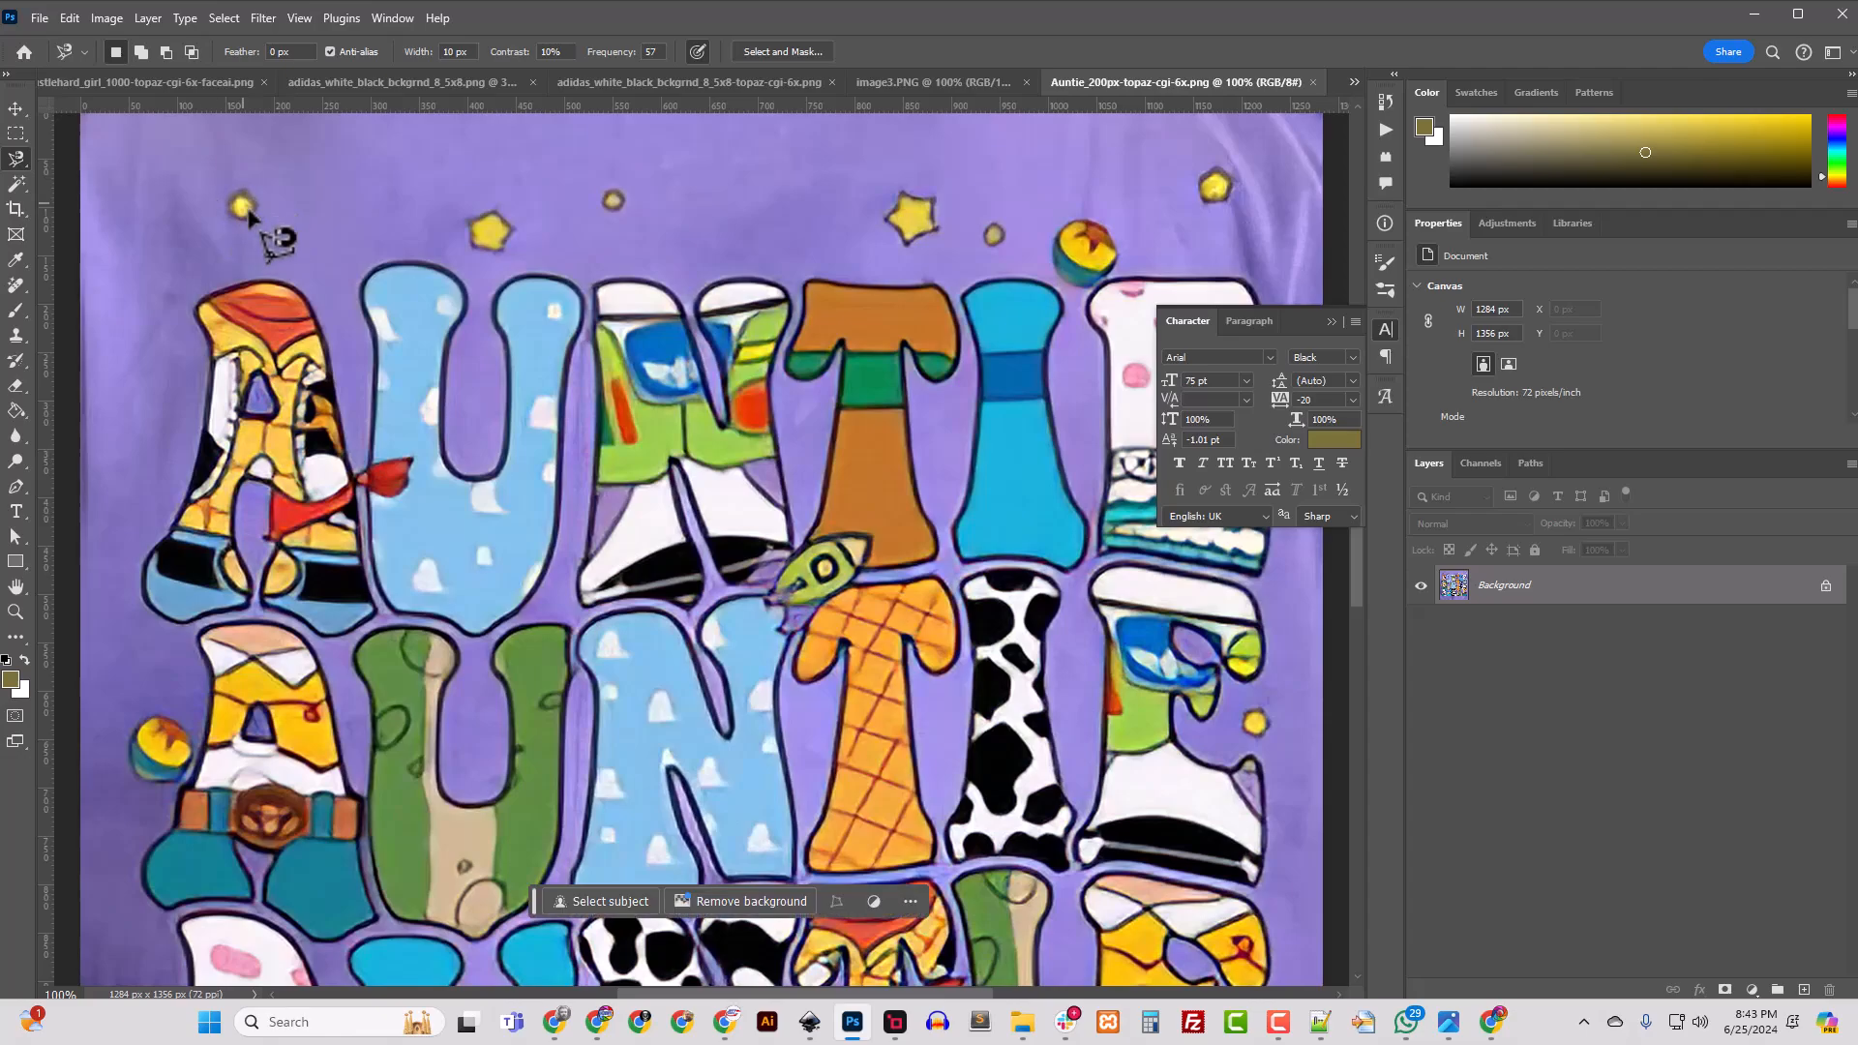
left_click(244, 206)
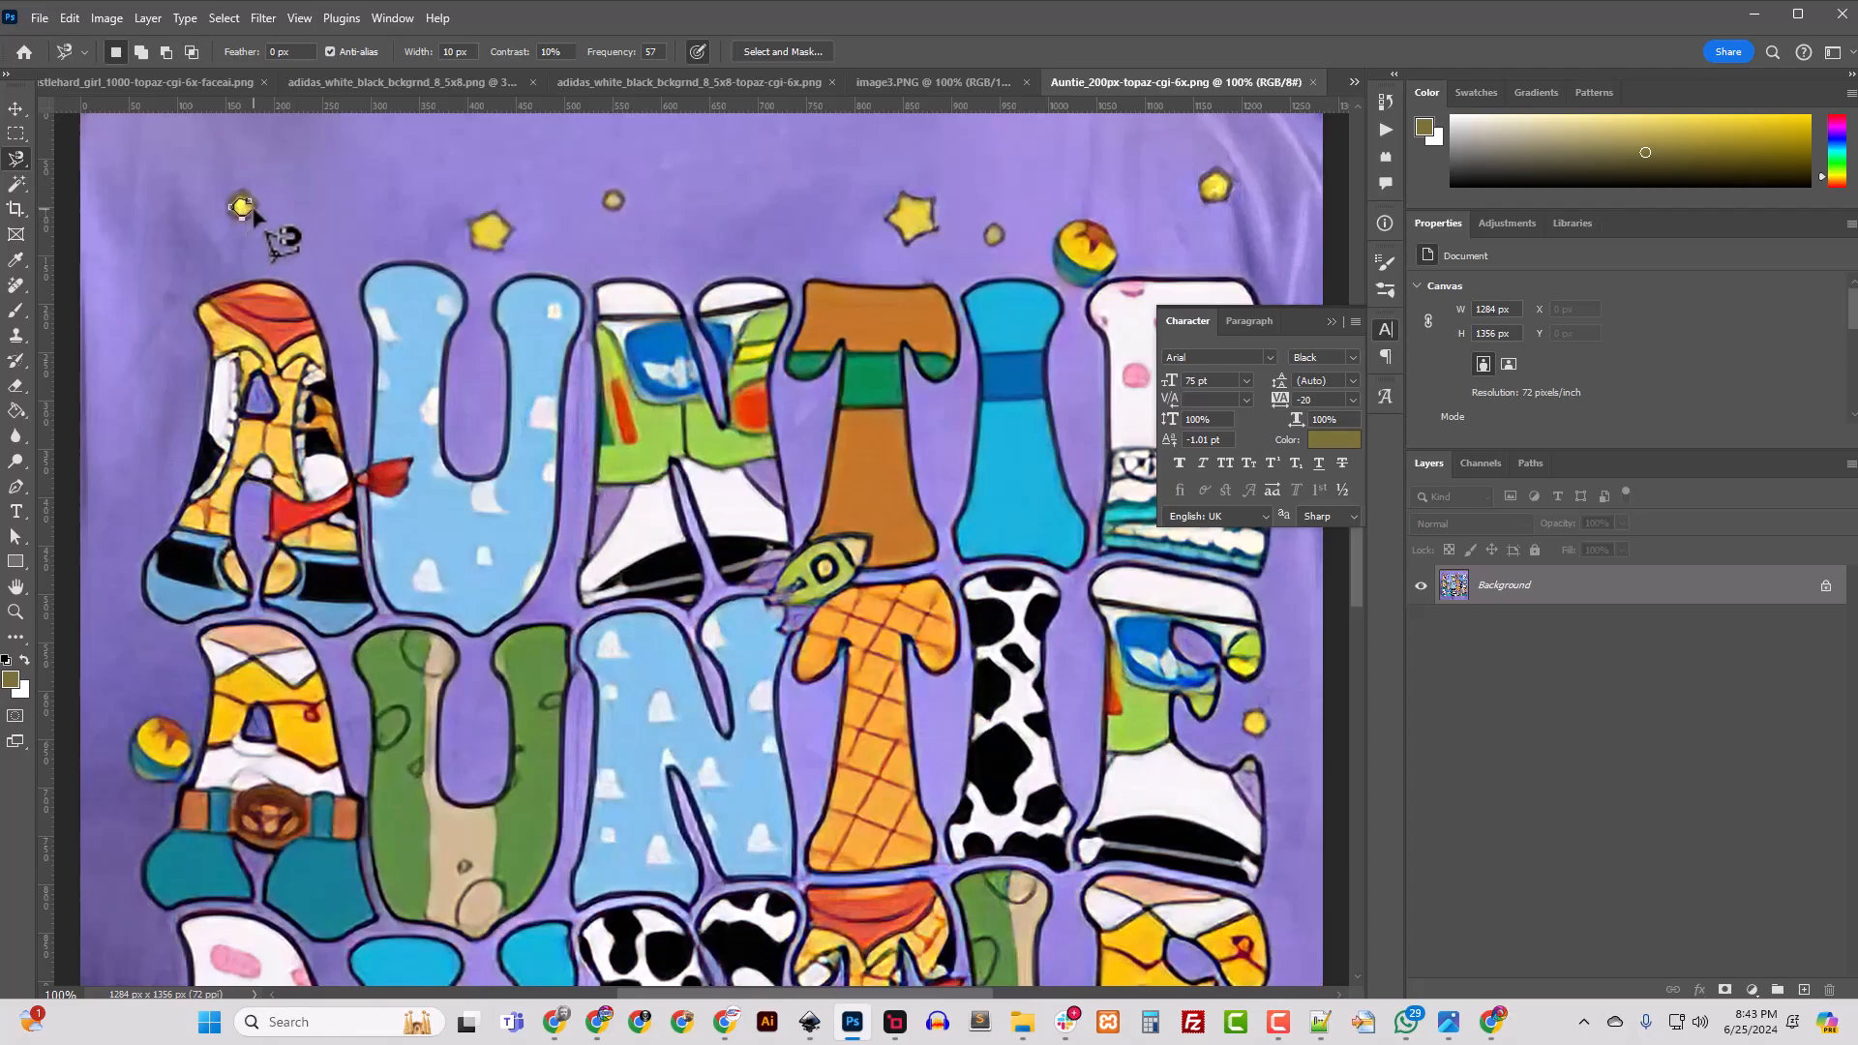
left_click(251, 203)
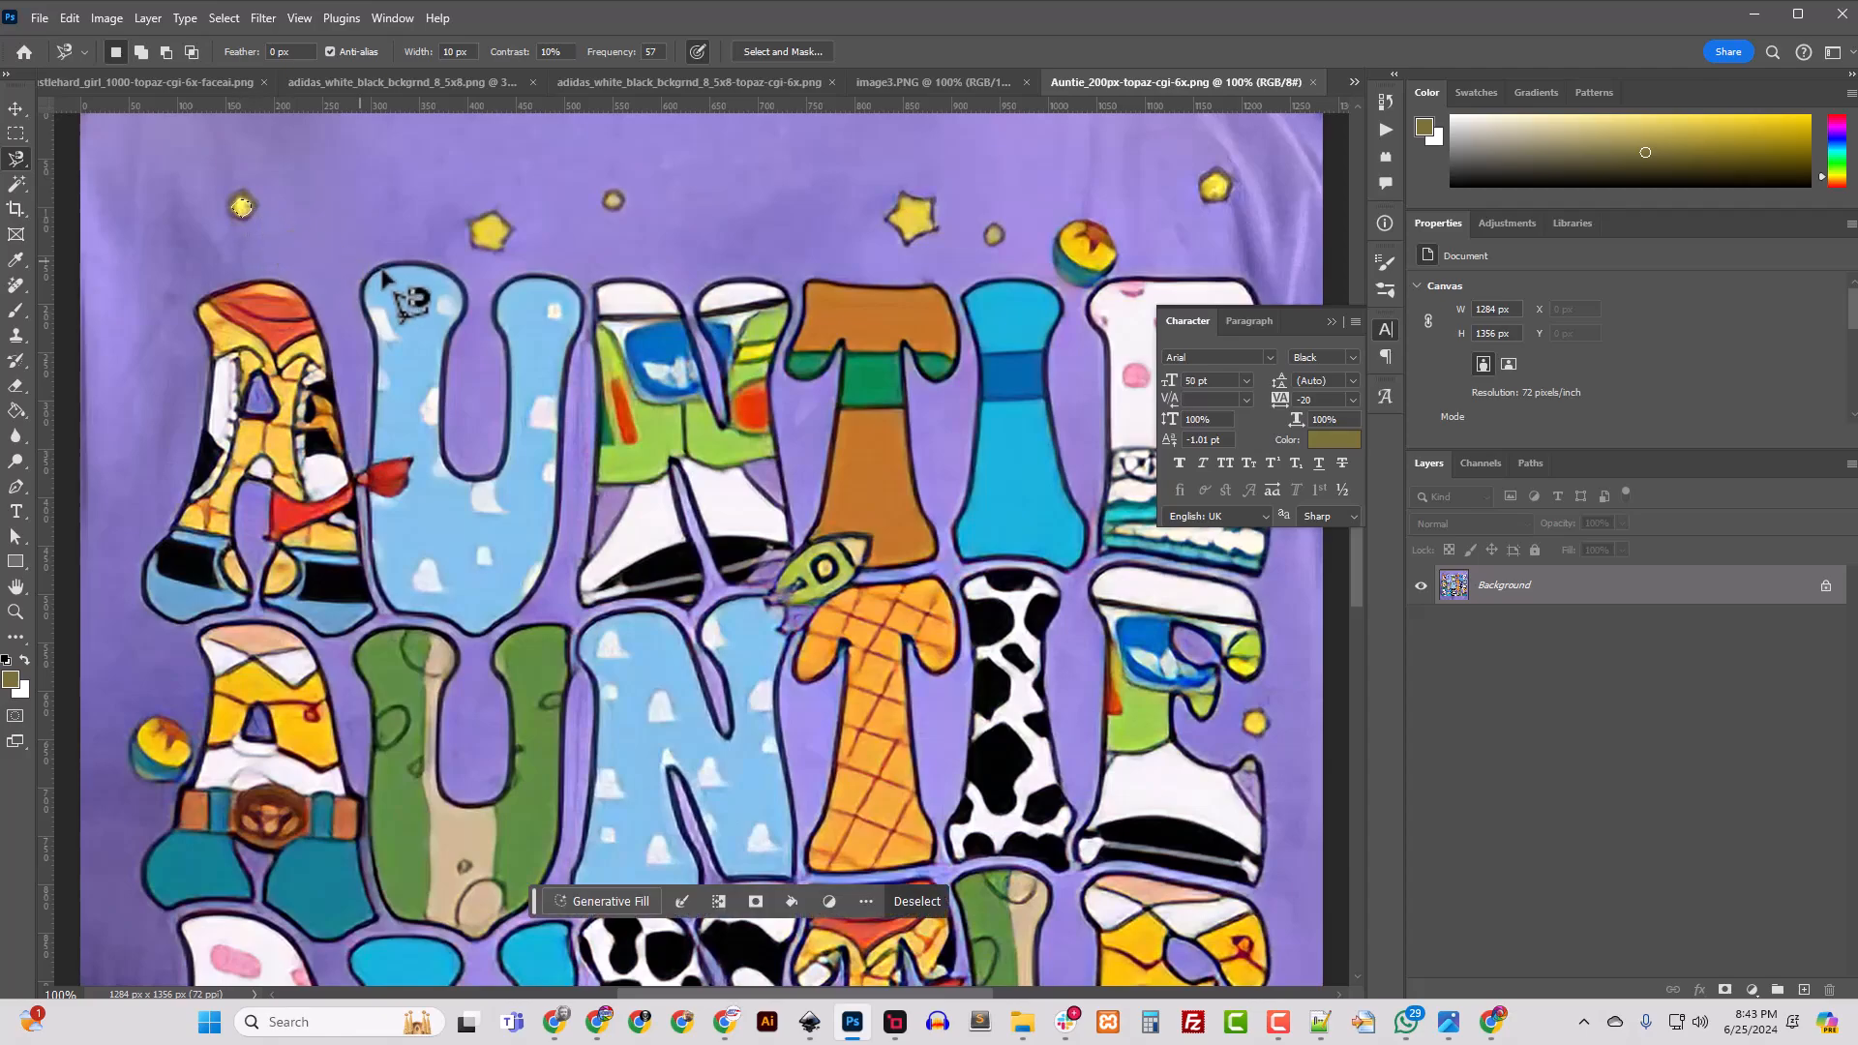
Step: Add the larger star above the first U and the small star above the first N to the selection
left_click(474, 224, "shift")
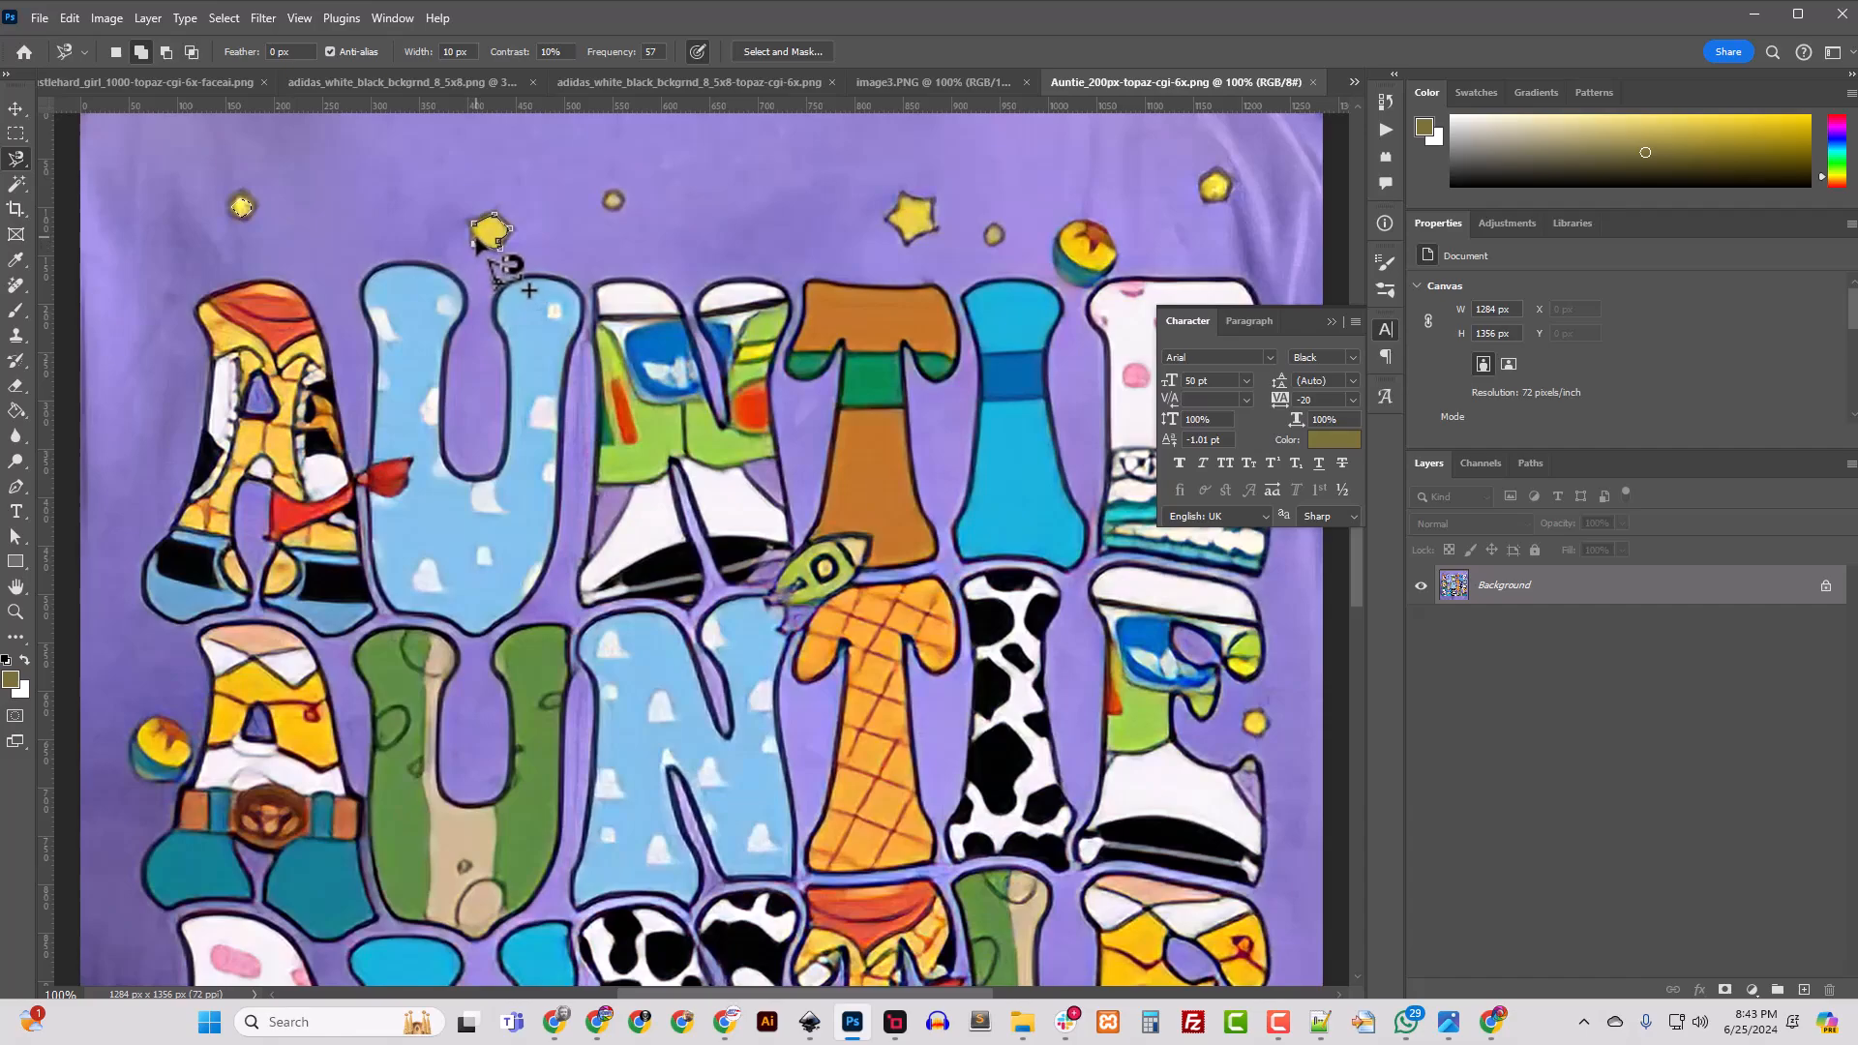
left_click(474, 235)
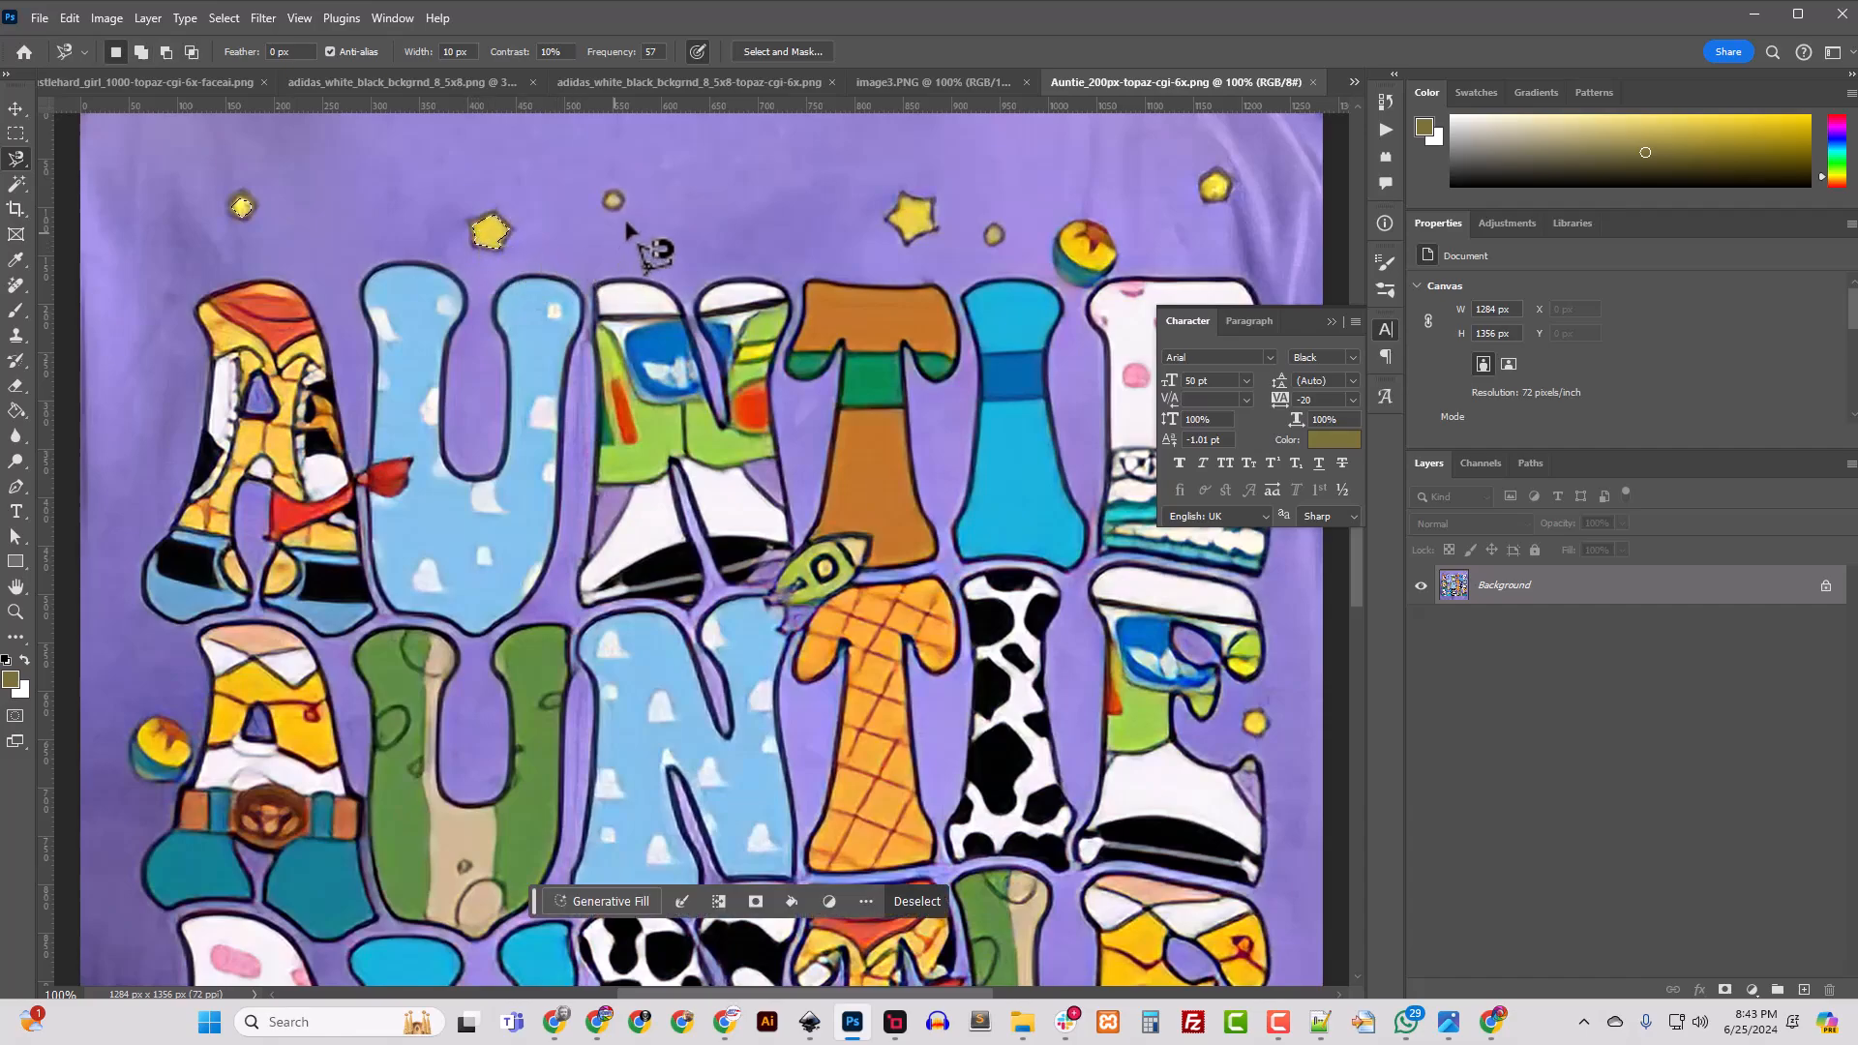
left_click(614, 193, "shift")
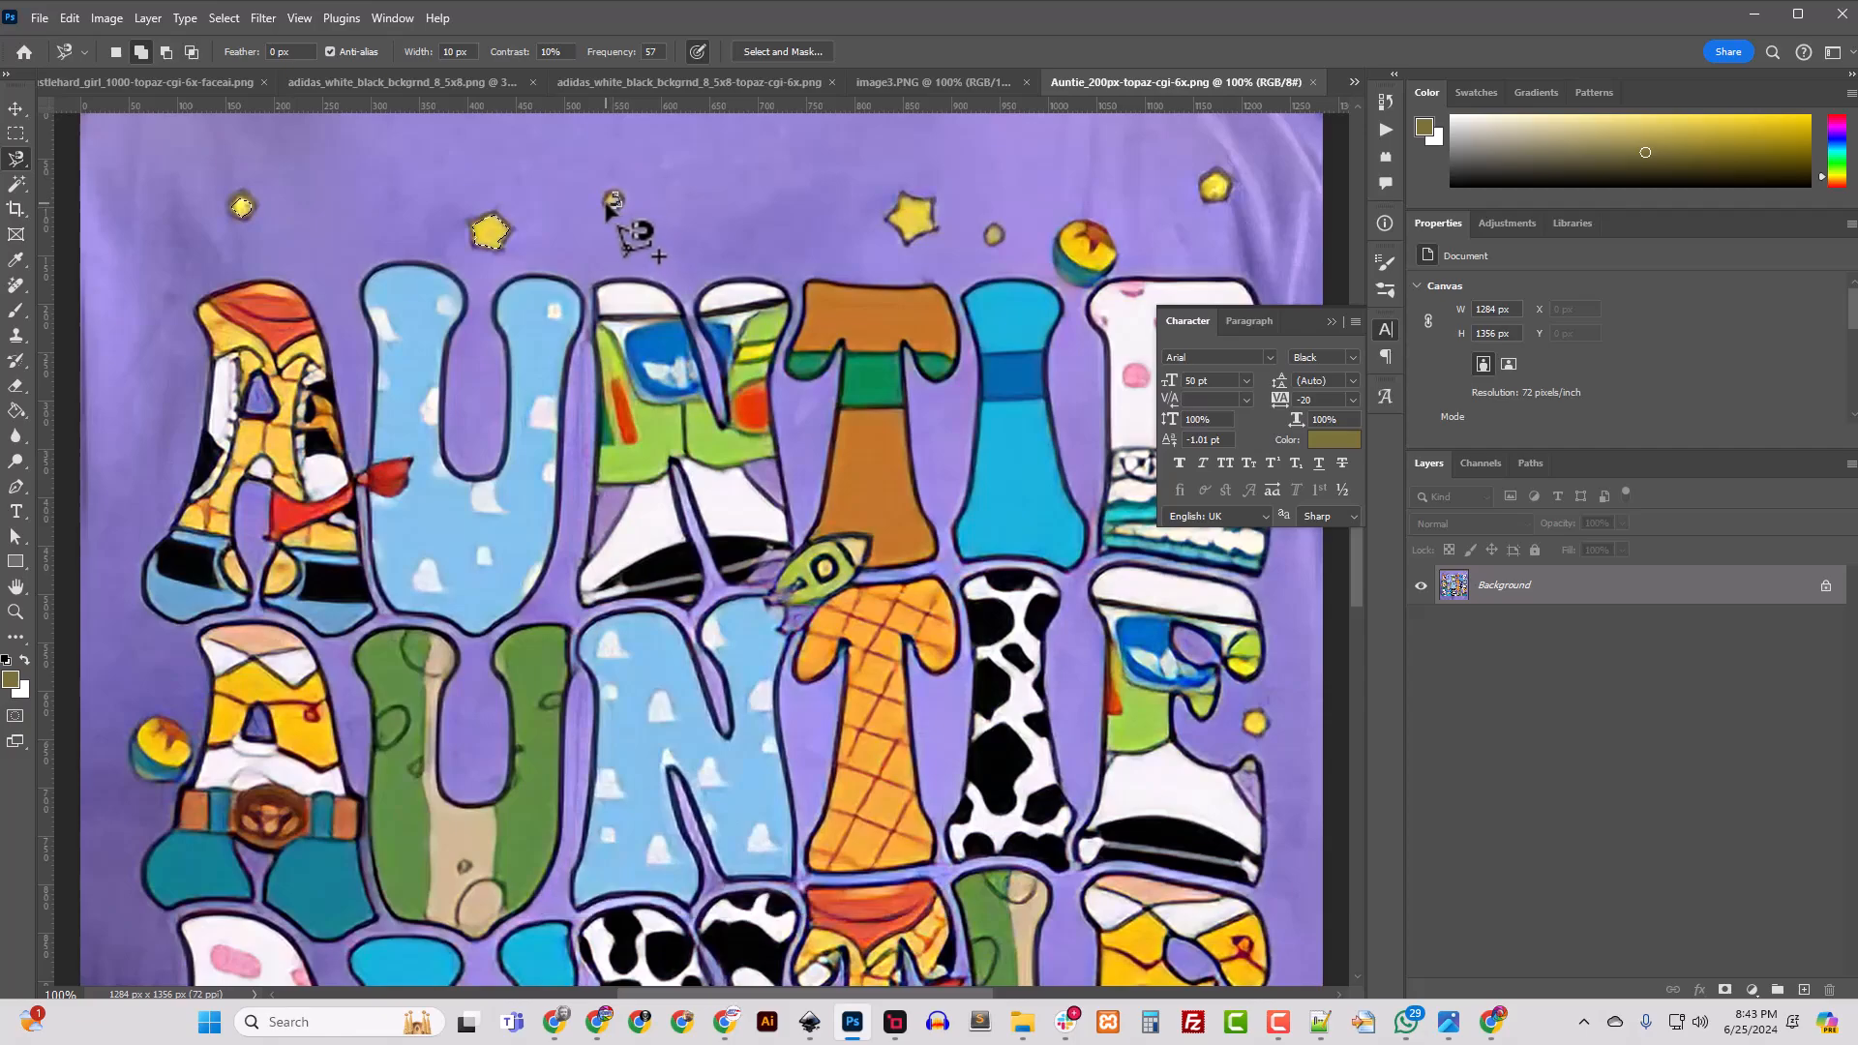
left_click(634, 225)
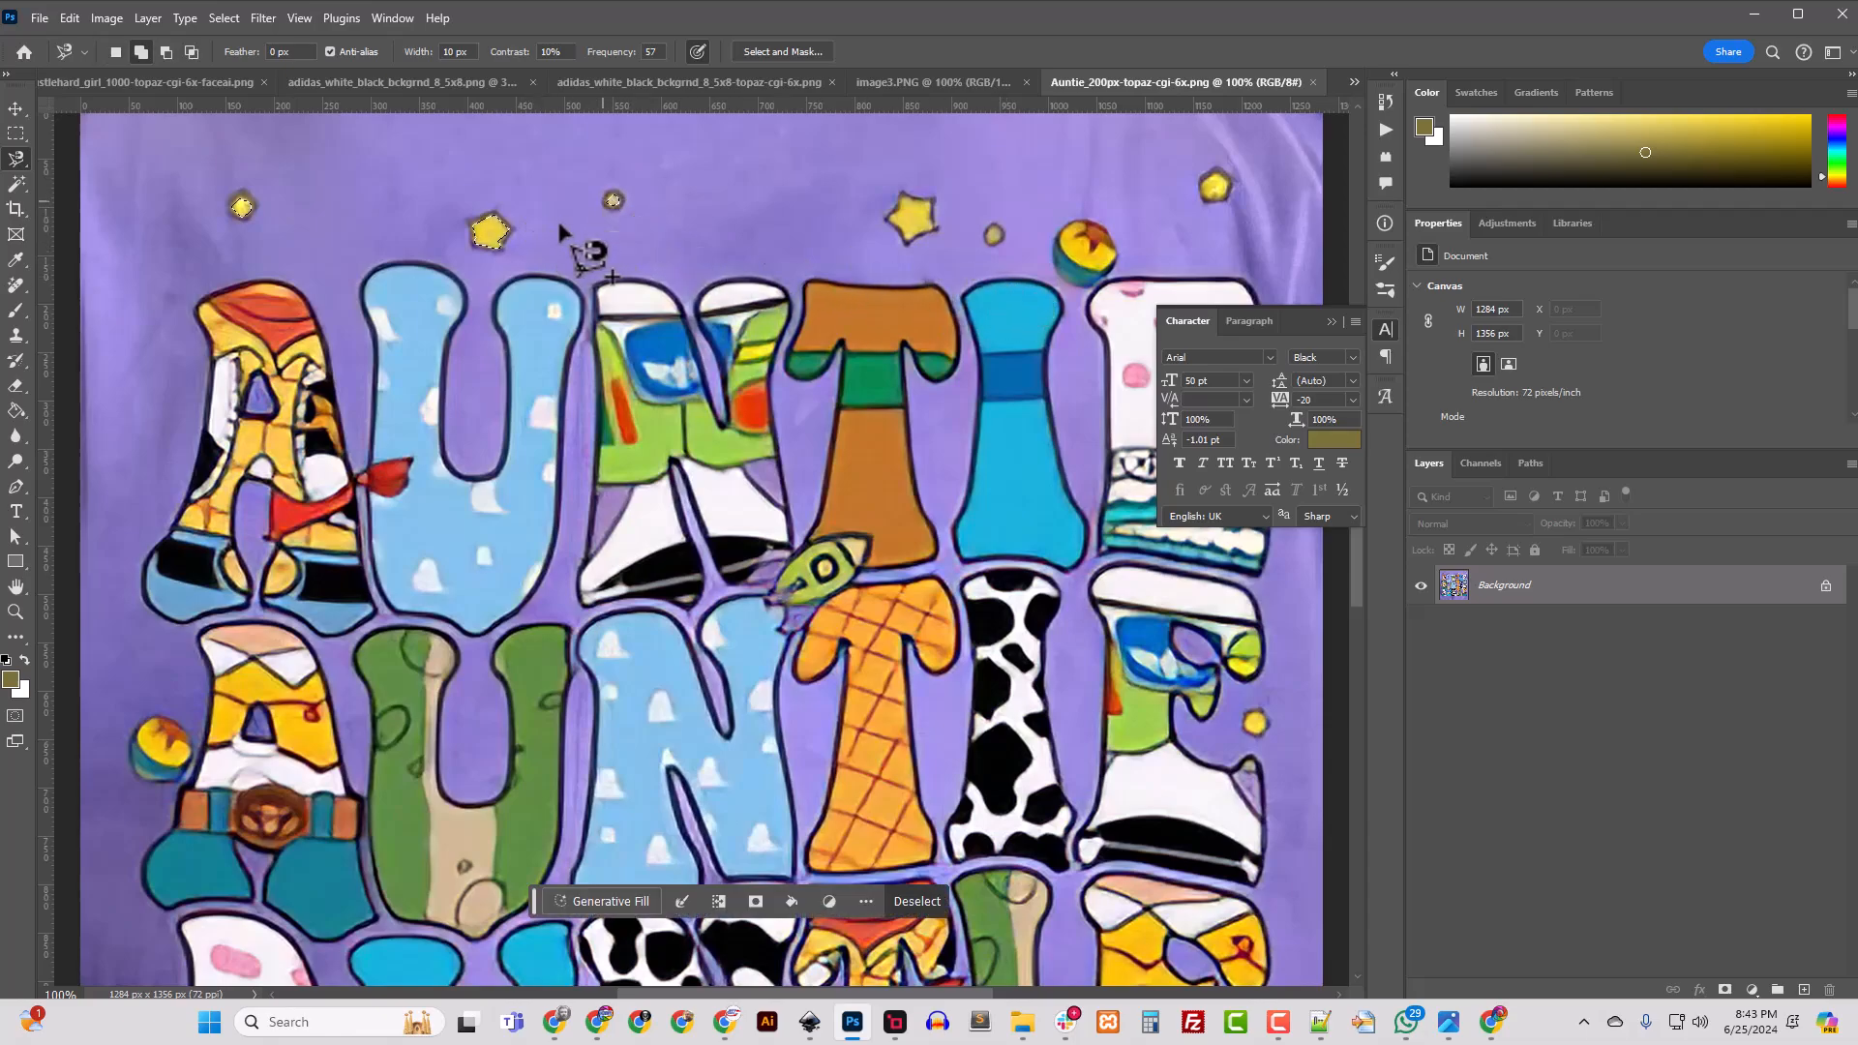
Step: Clear the star selection and set the Ellipse Tool's fill to the yellow sampled from the large star above the first T
left_click(19, 562)
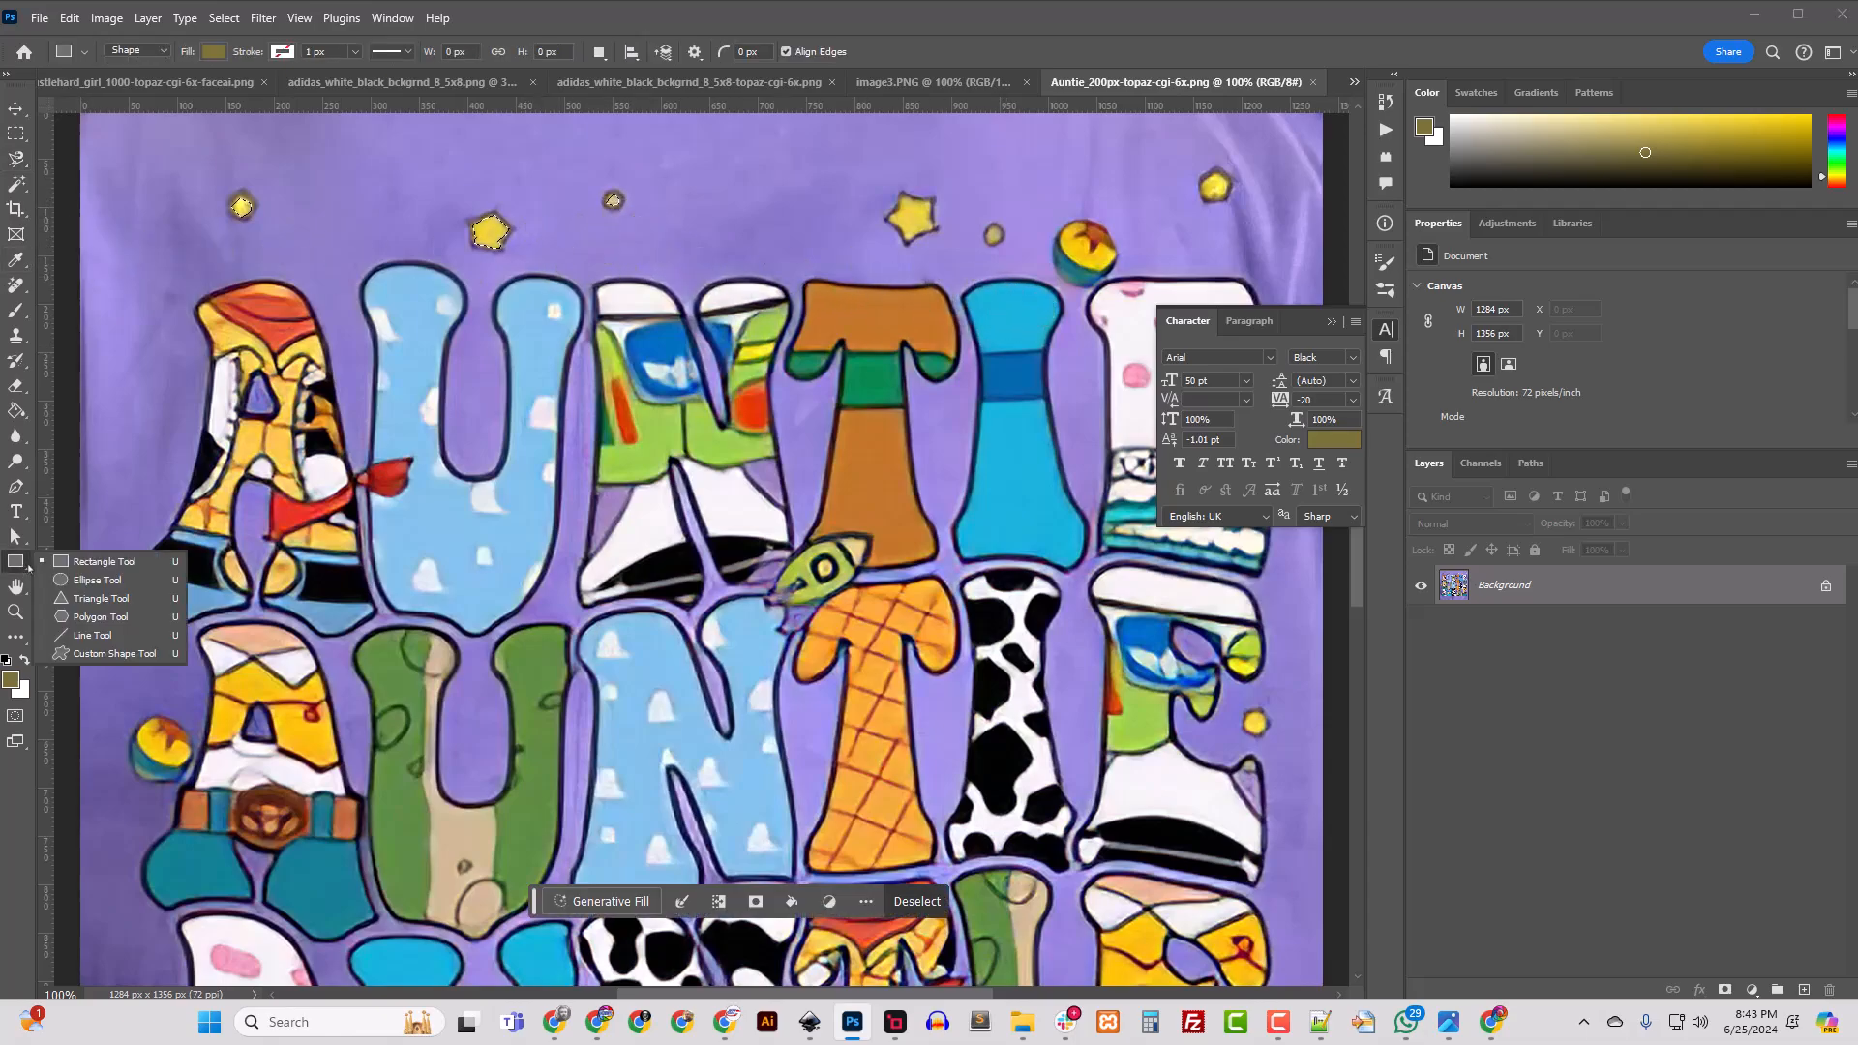
left_click(385, 561)
key("shift+u")
key("ctrl+d")
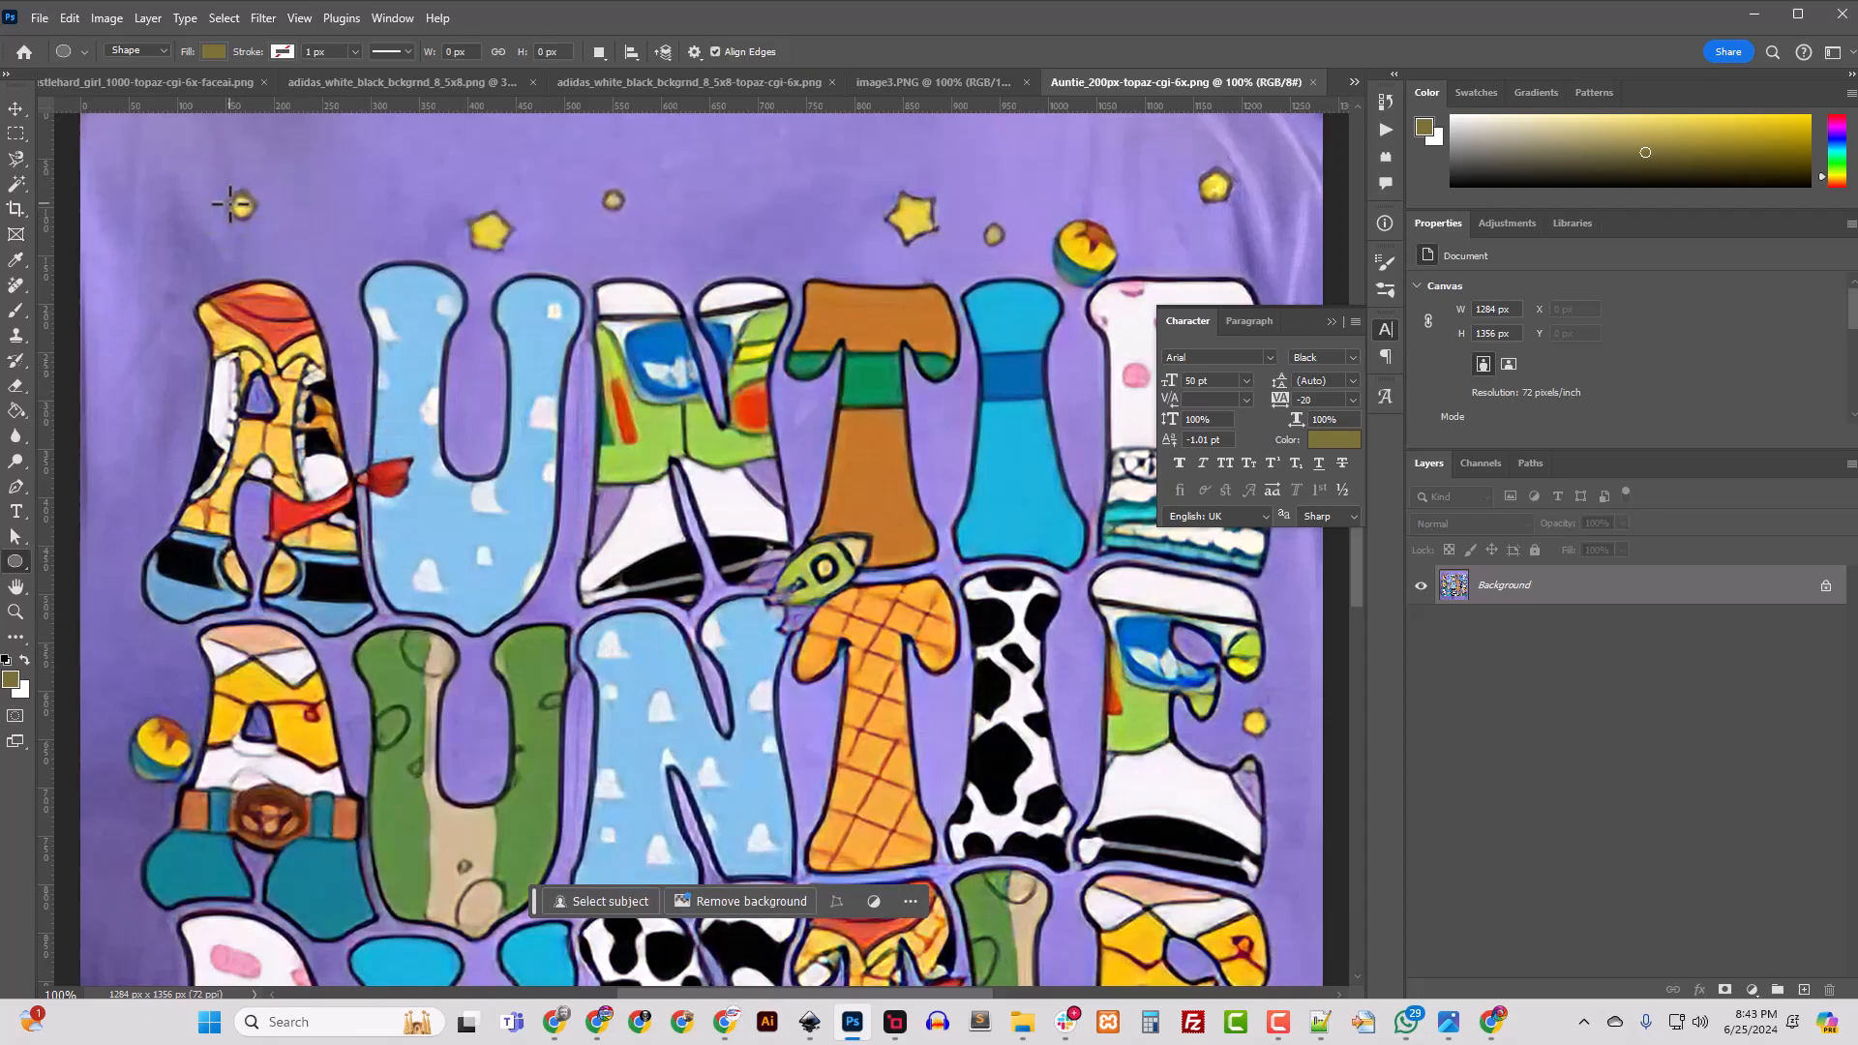
key("i")
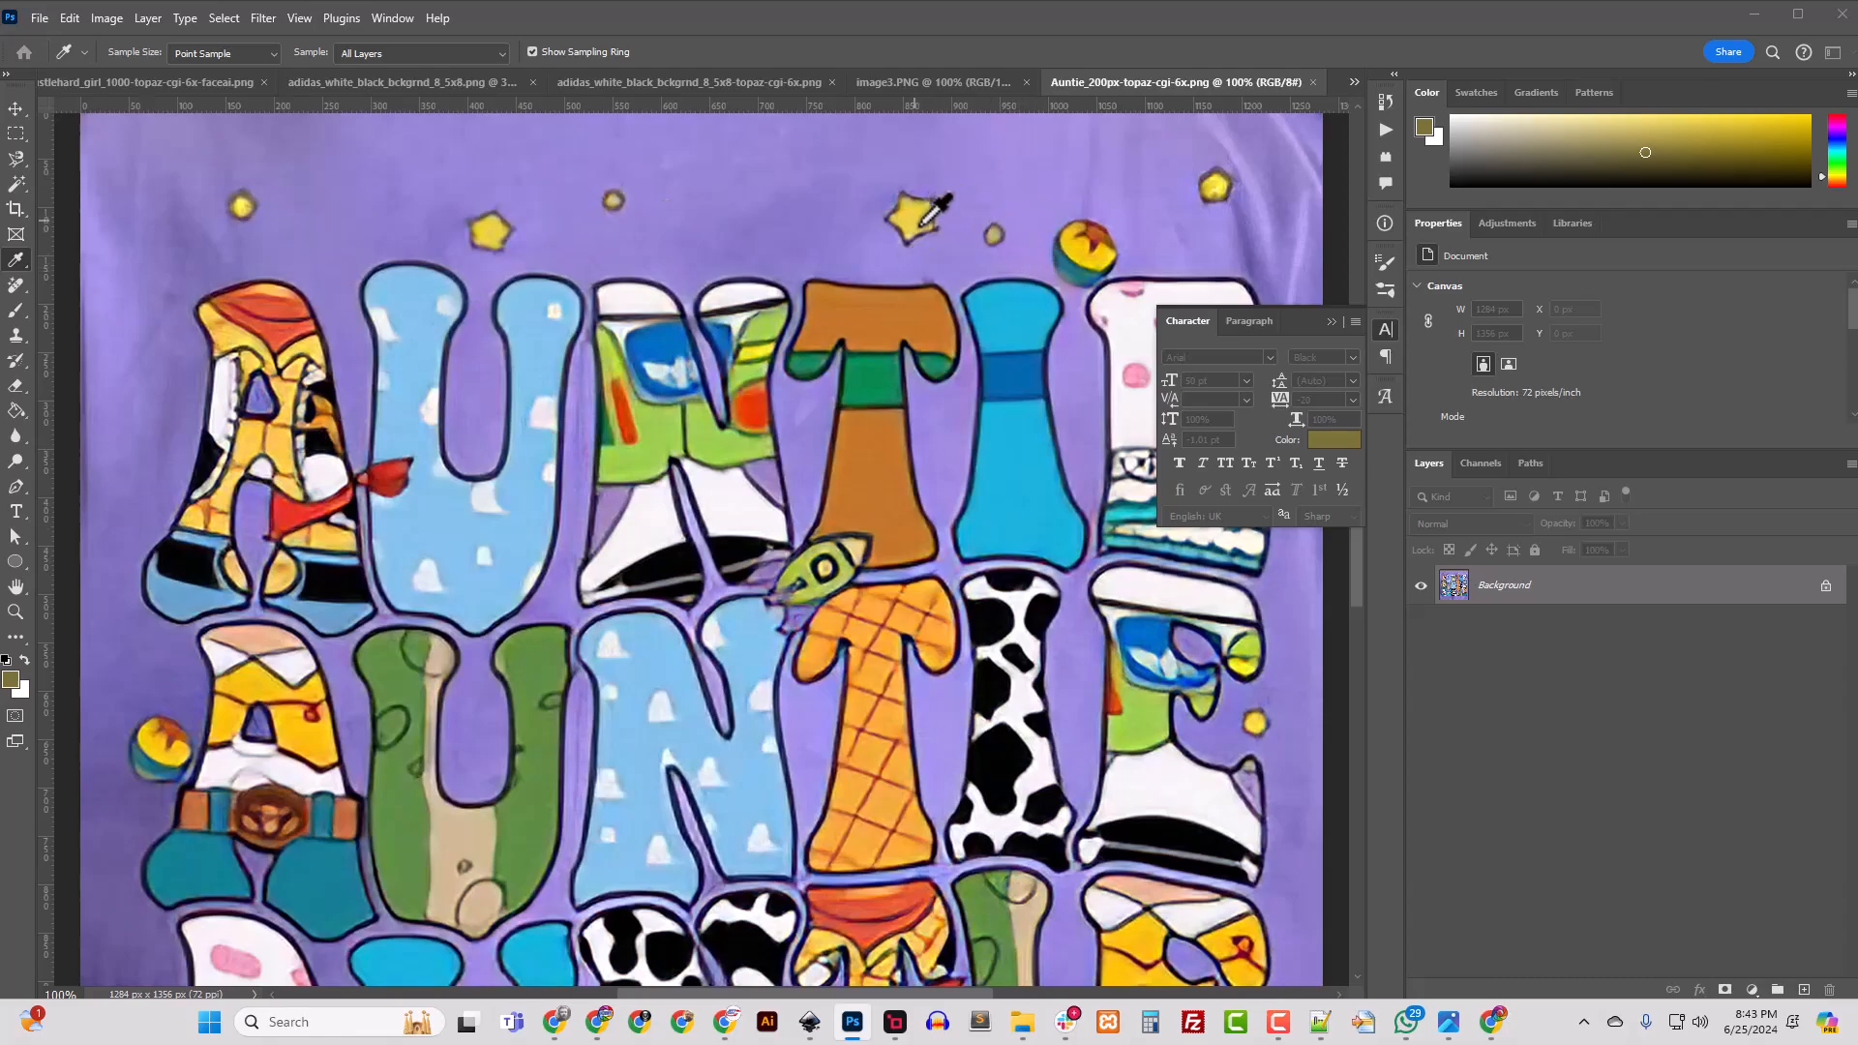
key("Return")
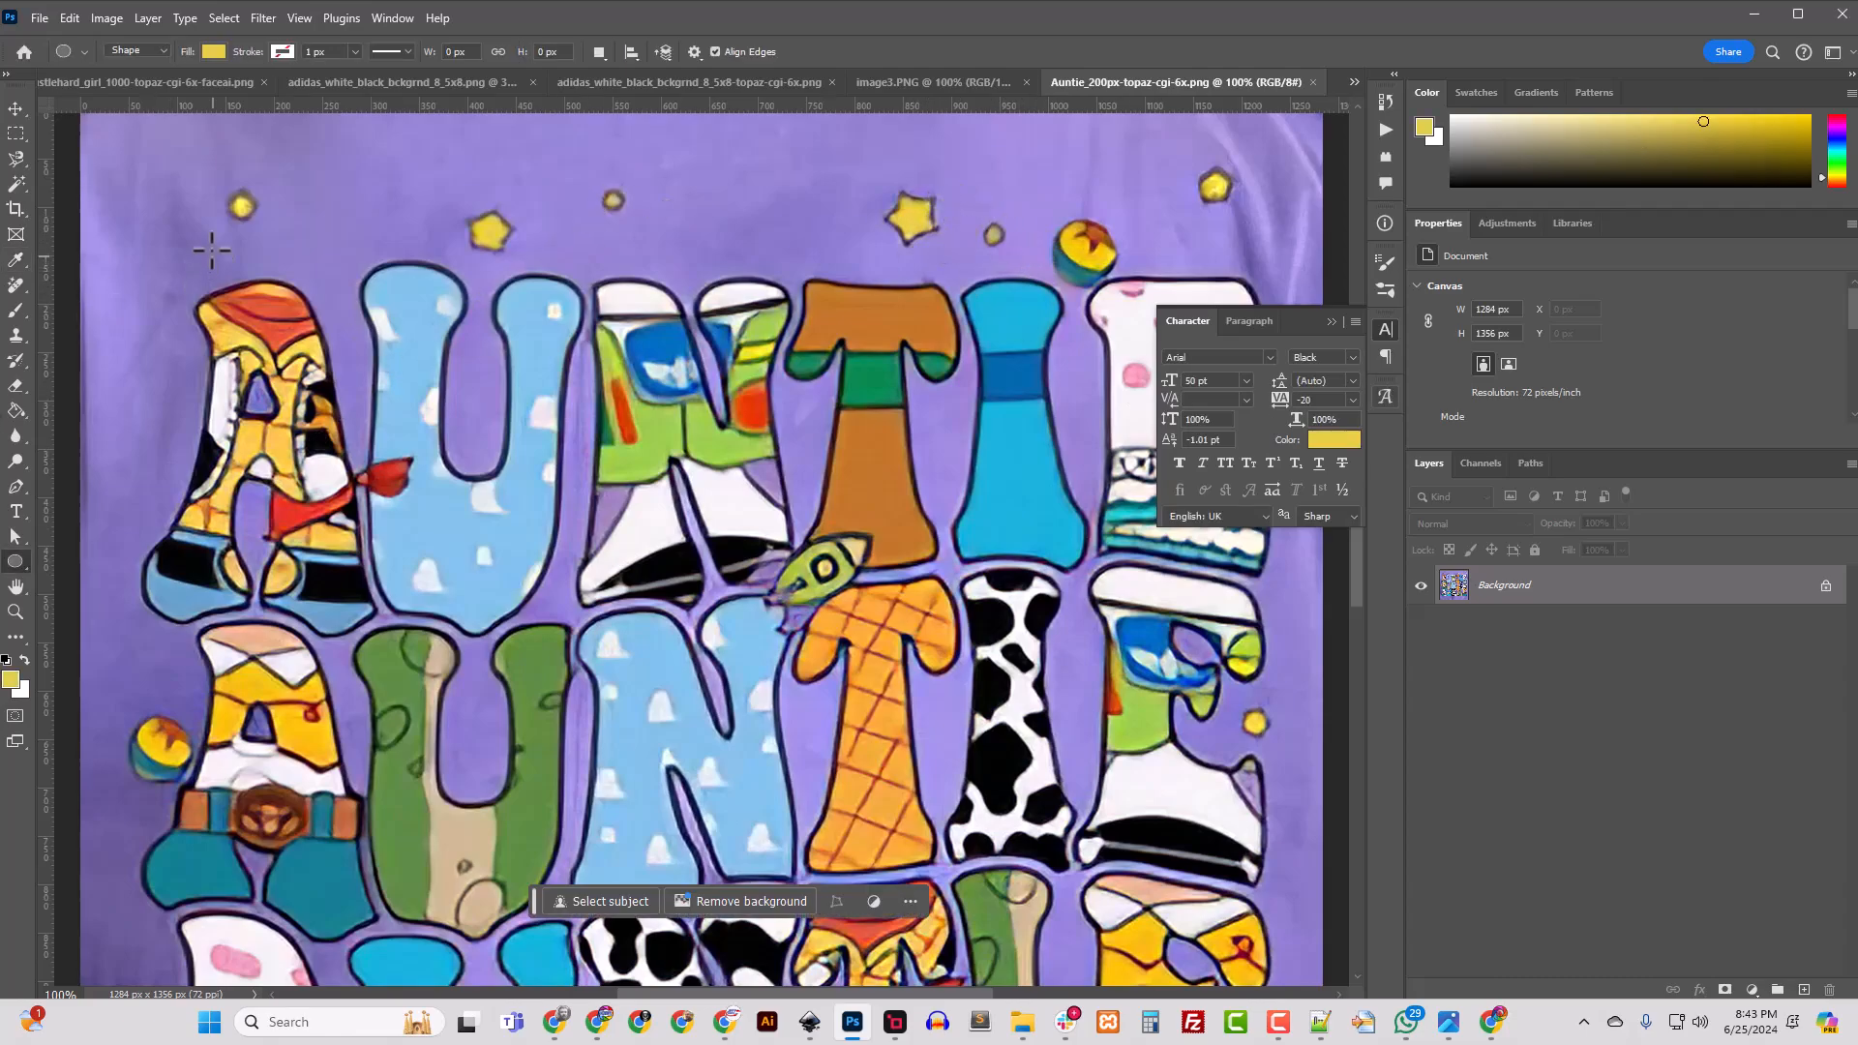
Step: Draw yellow circles over the small stars: about 23 px above the first A, 16 px by the first N and T, 22 px beside the second-row E
left_click_drag(231, 196, 254, 221)
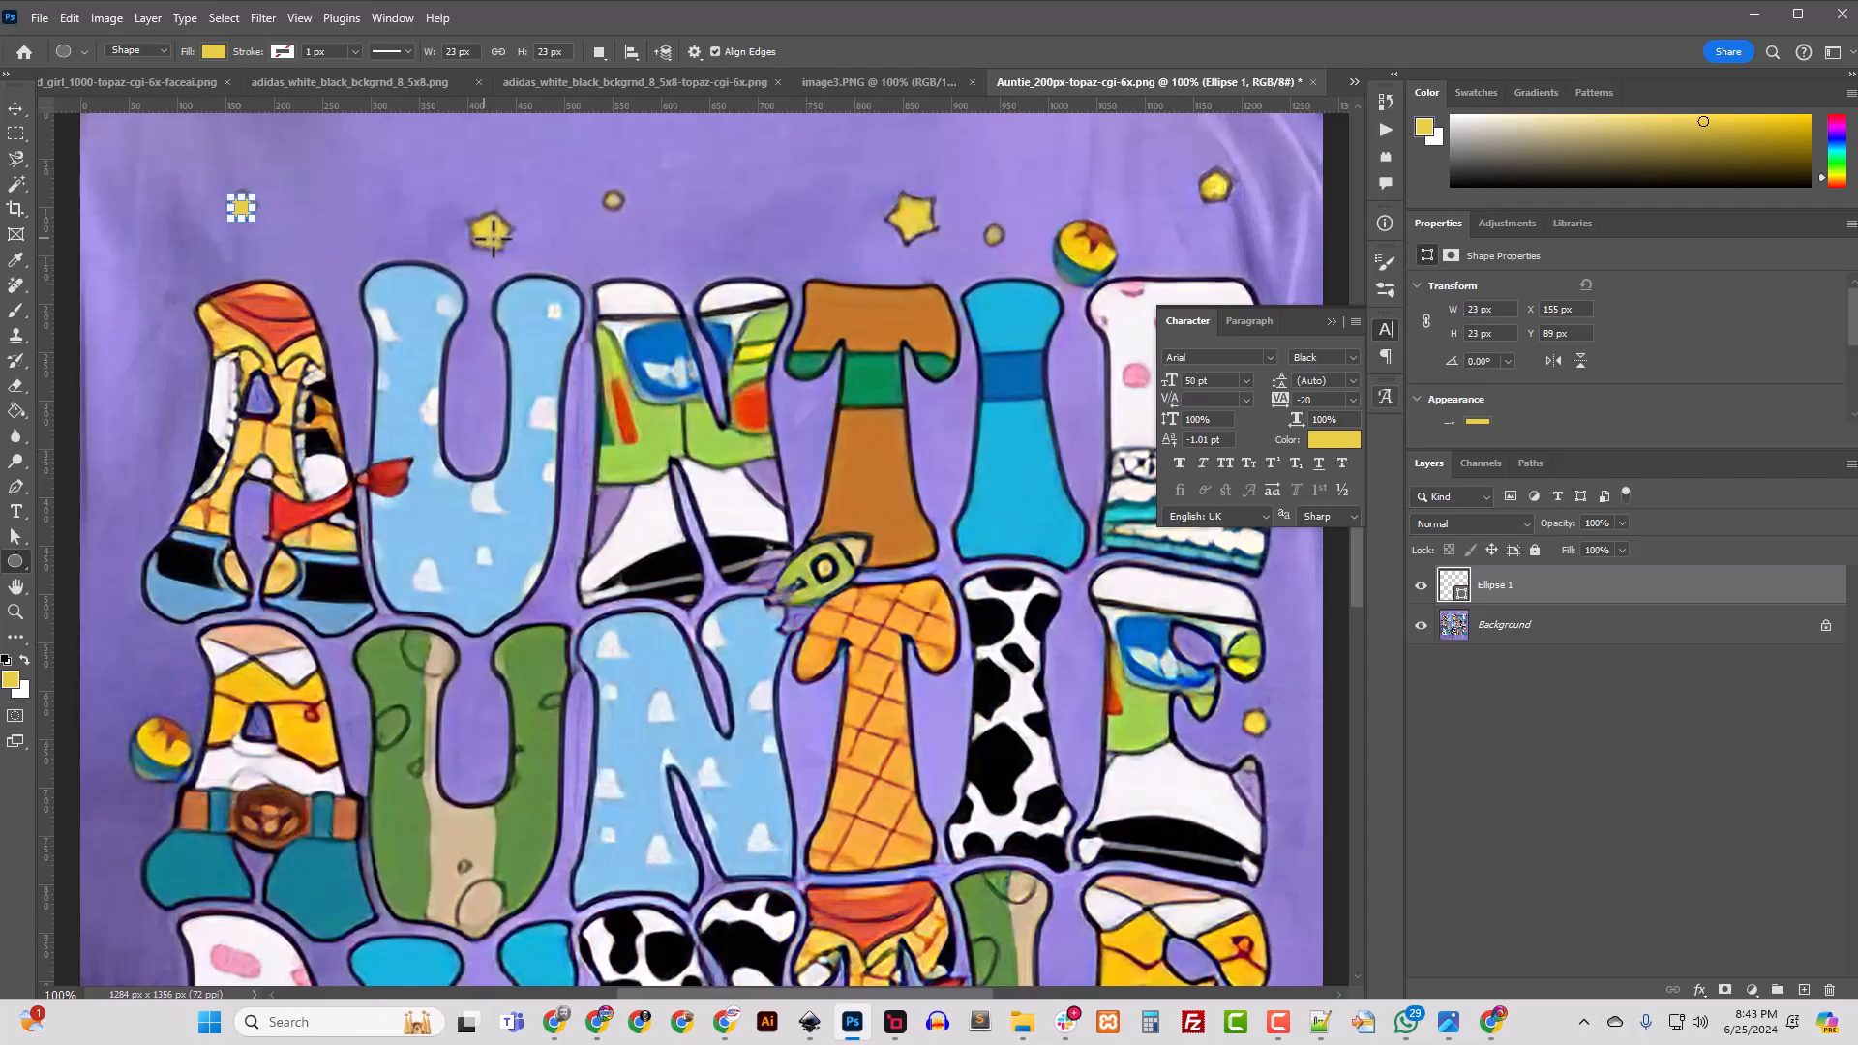
left_click_drag(607, 197, 625, 209)
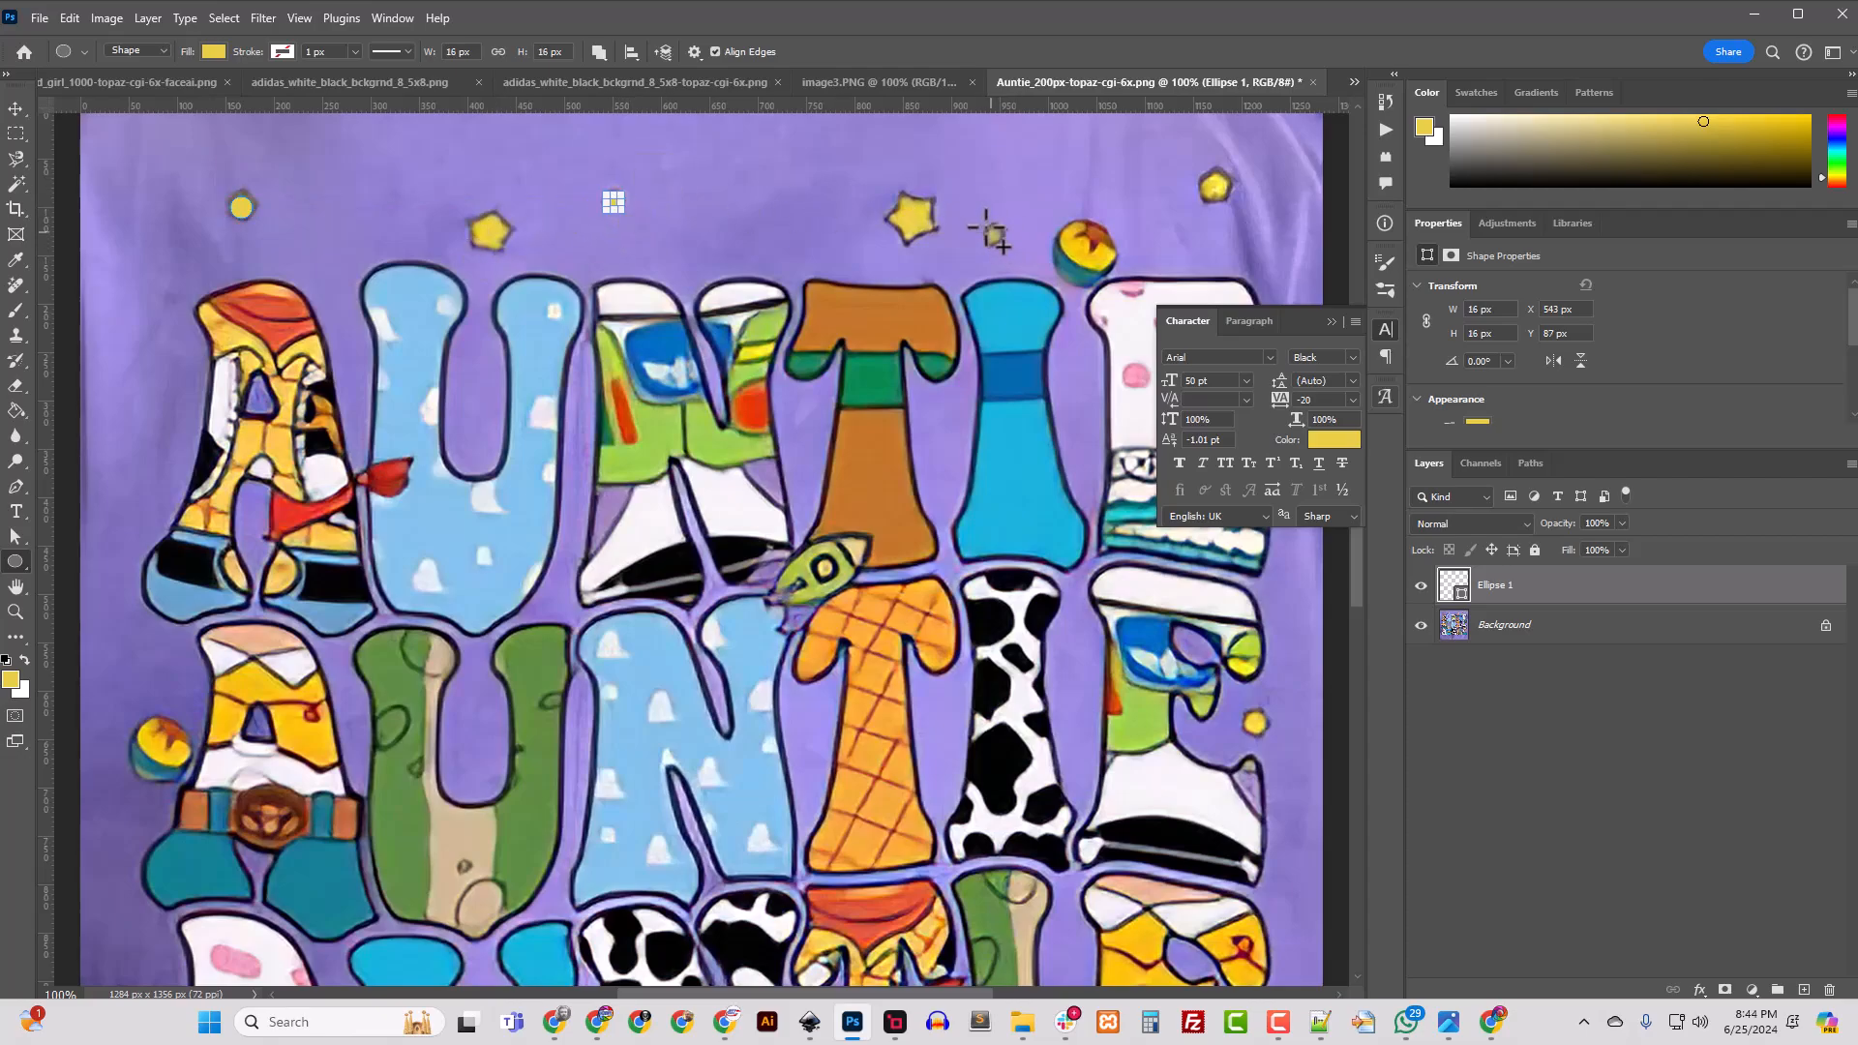
left_click_drag(989, 230, 1006, 252)
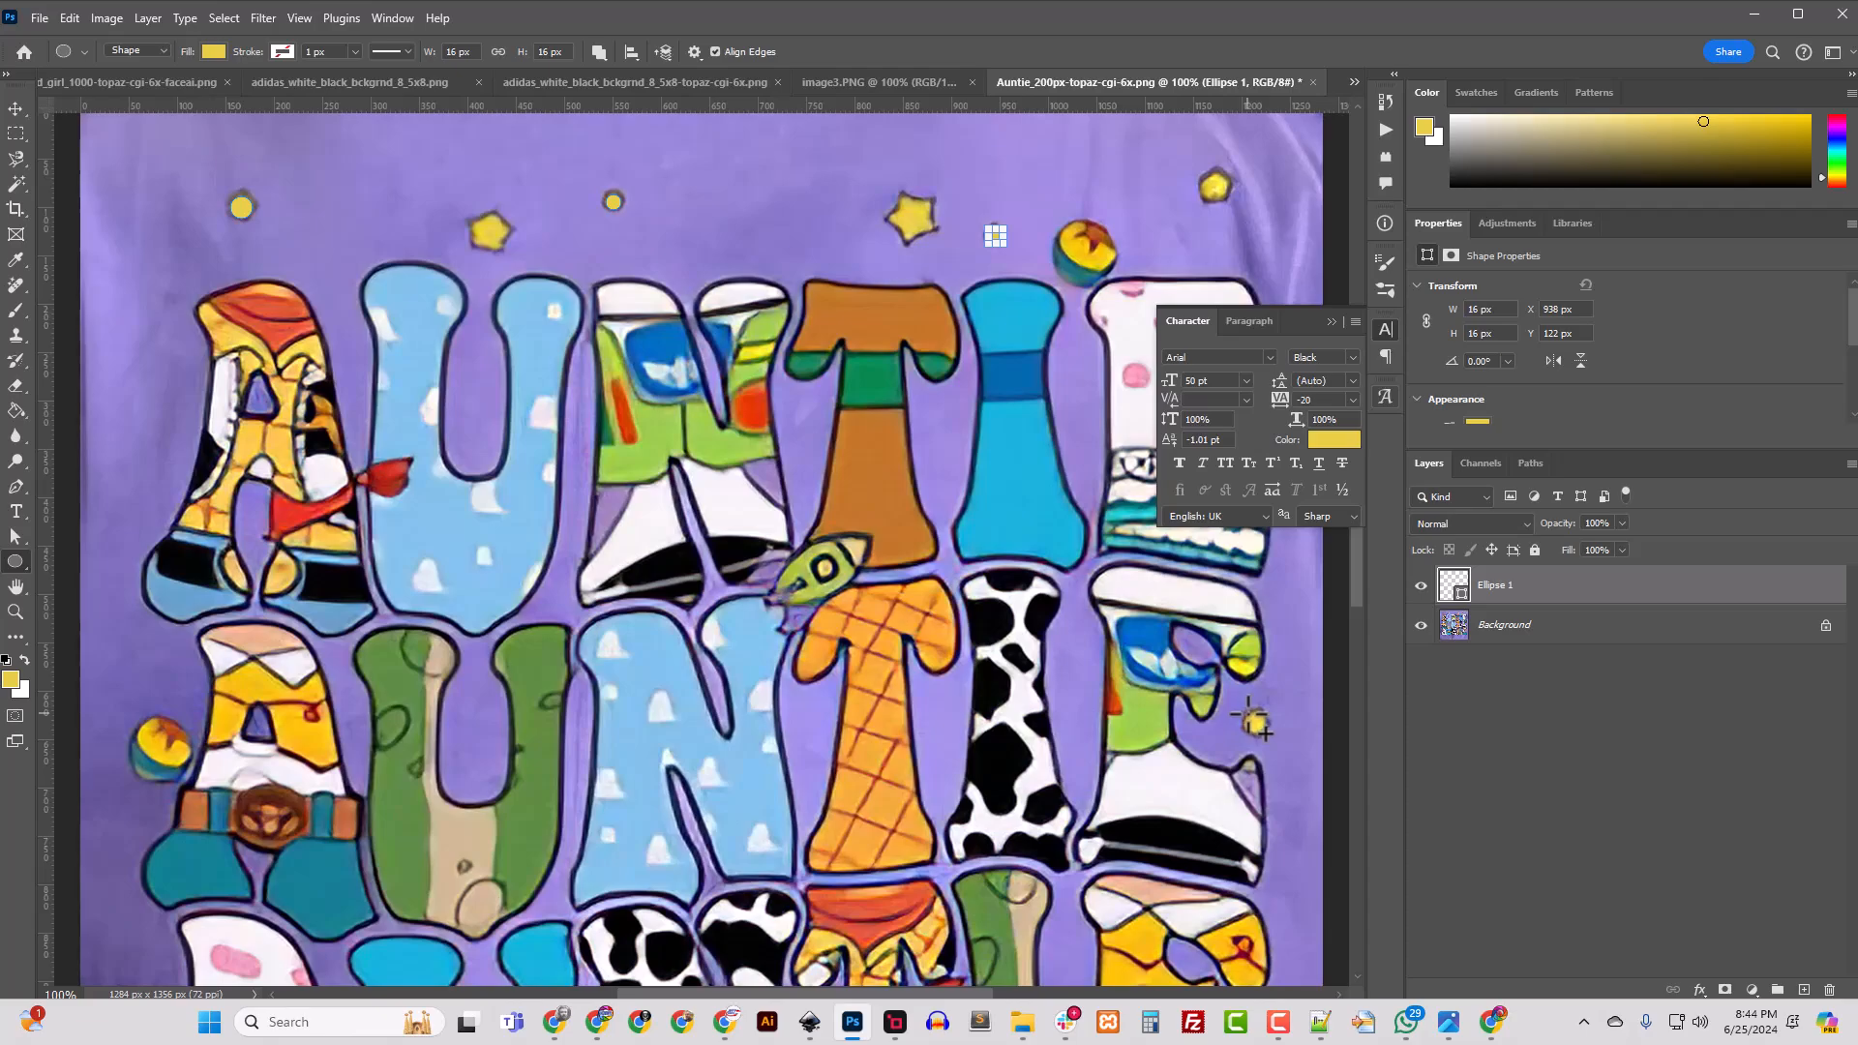
left_click_drag(1247, 716, 1268, 736)
Step: Draw two more yellow circles, about 16 px each, over the small stars beneath the bottom row's A and N
scroll(232, 774, "down", 5)
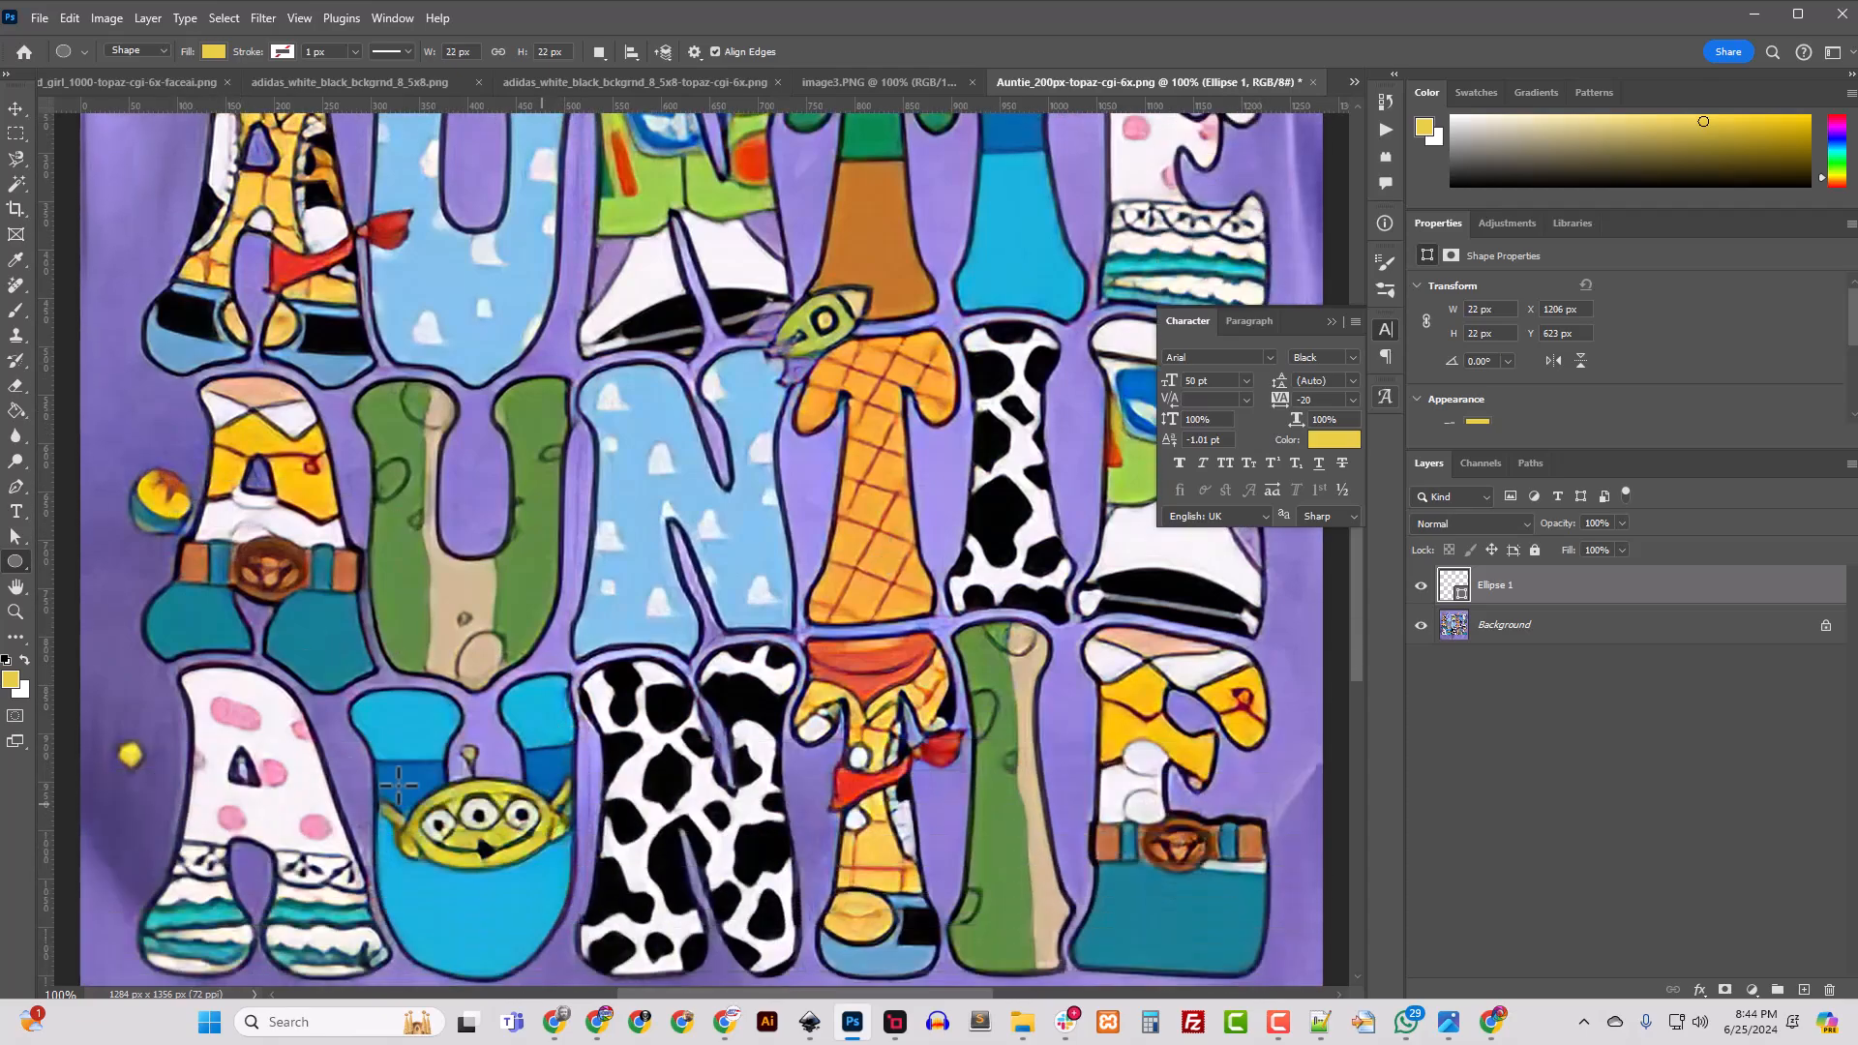
scroll(357, 794, "down", 6)
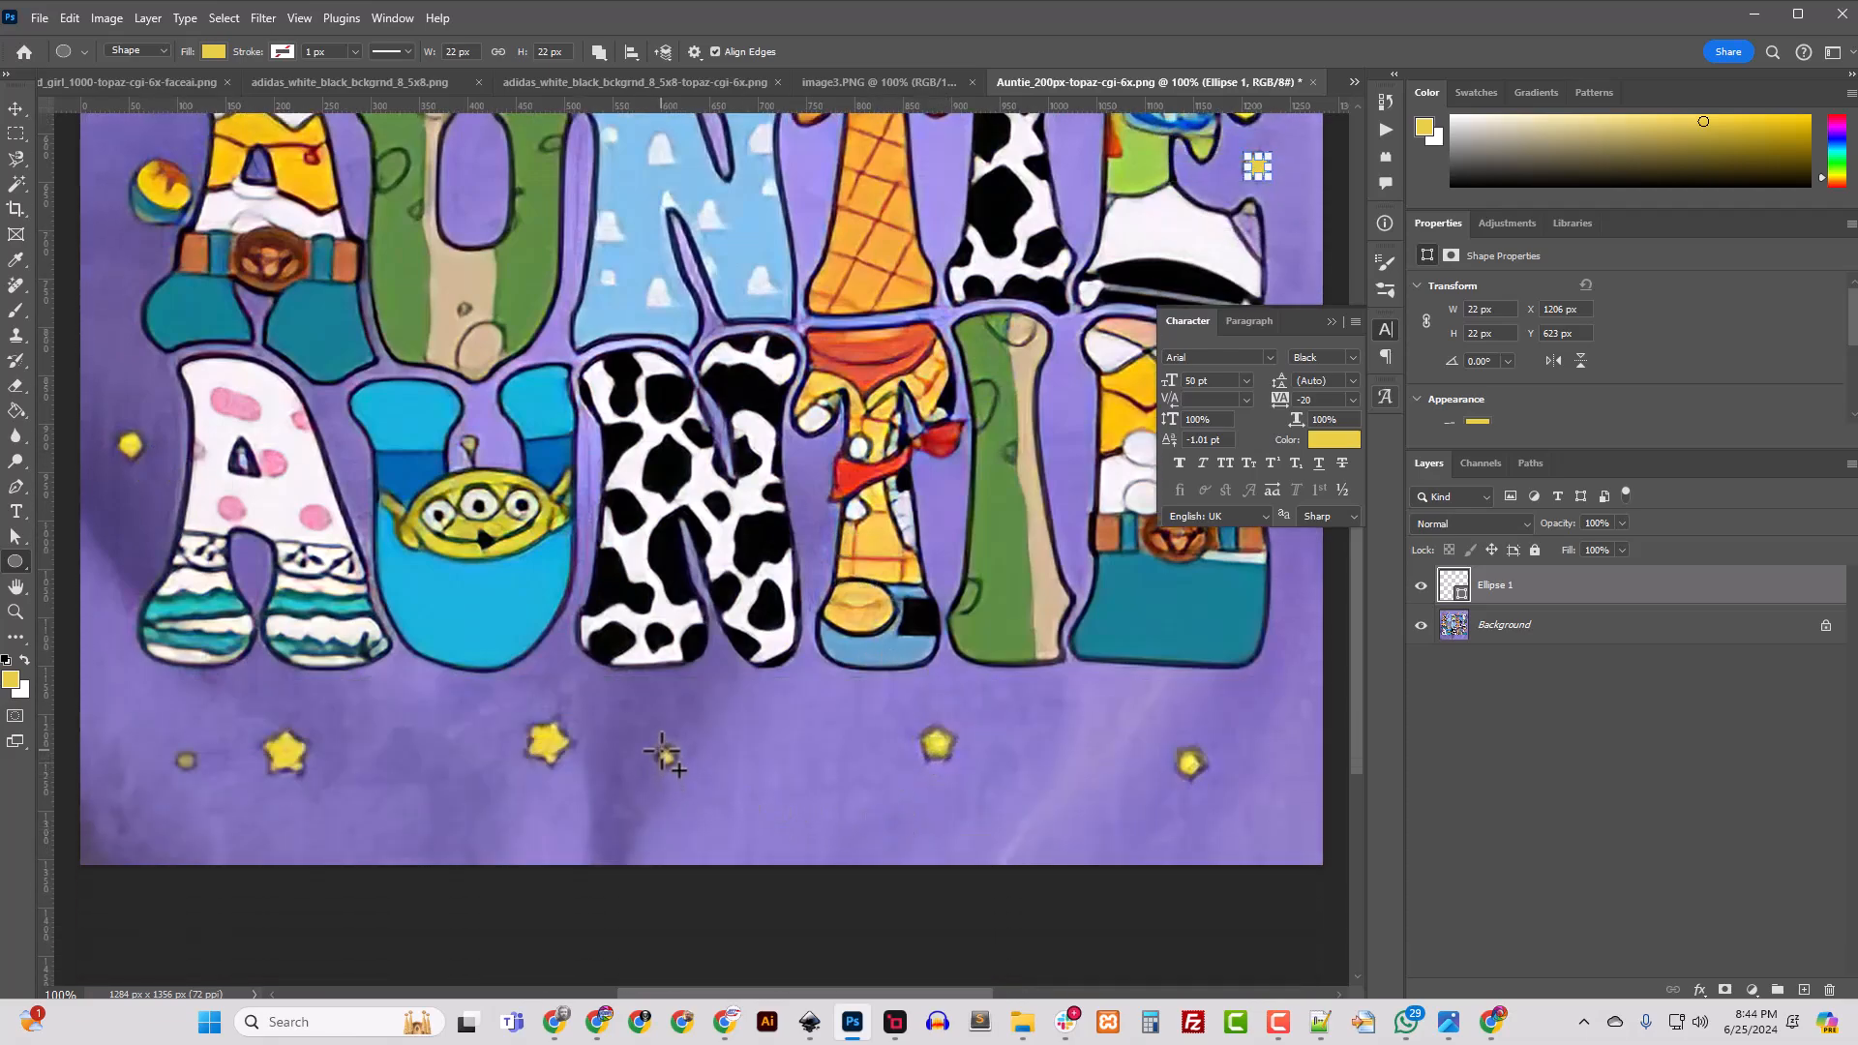
left_click_drag(662, 753, 676, 775)
left_click_drag(180, 758, 195, 773)
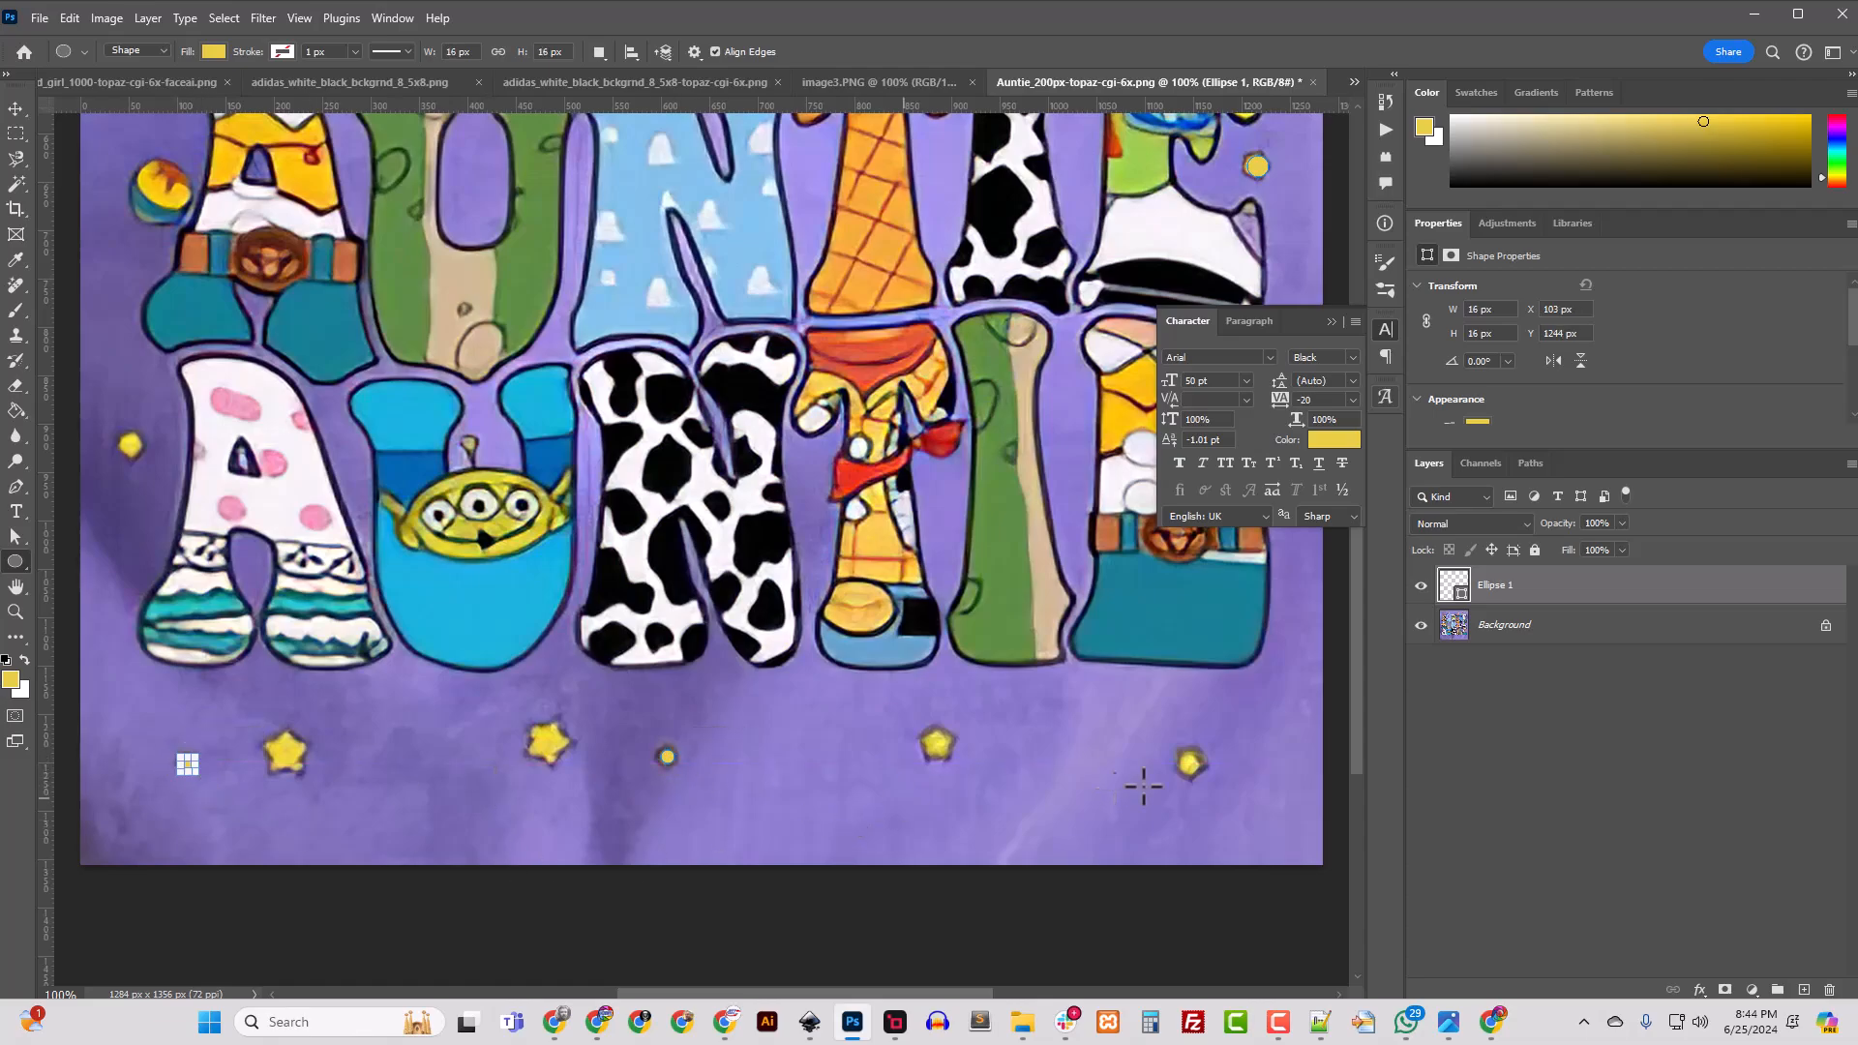
Step: Add a 4 px black stroke positioned outside to the Ellipse 1 circle layer and collapse the Character panel
scroll(968, 813, "up", 2)
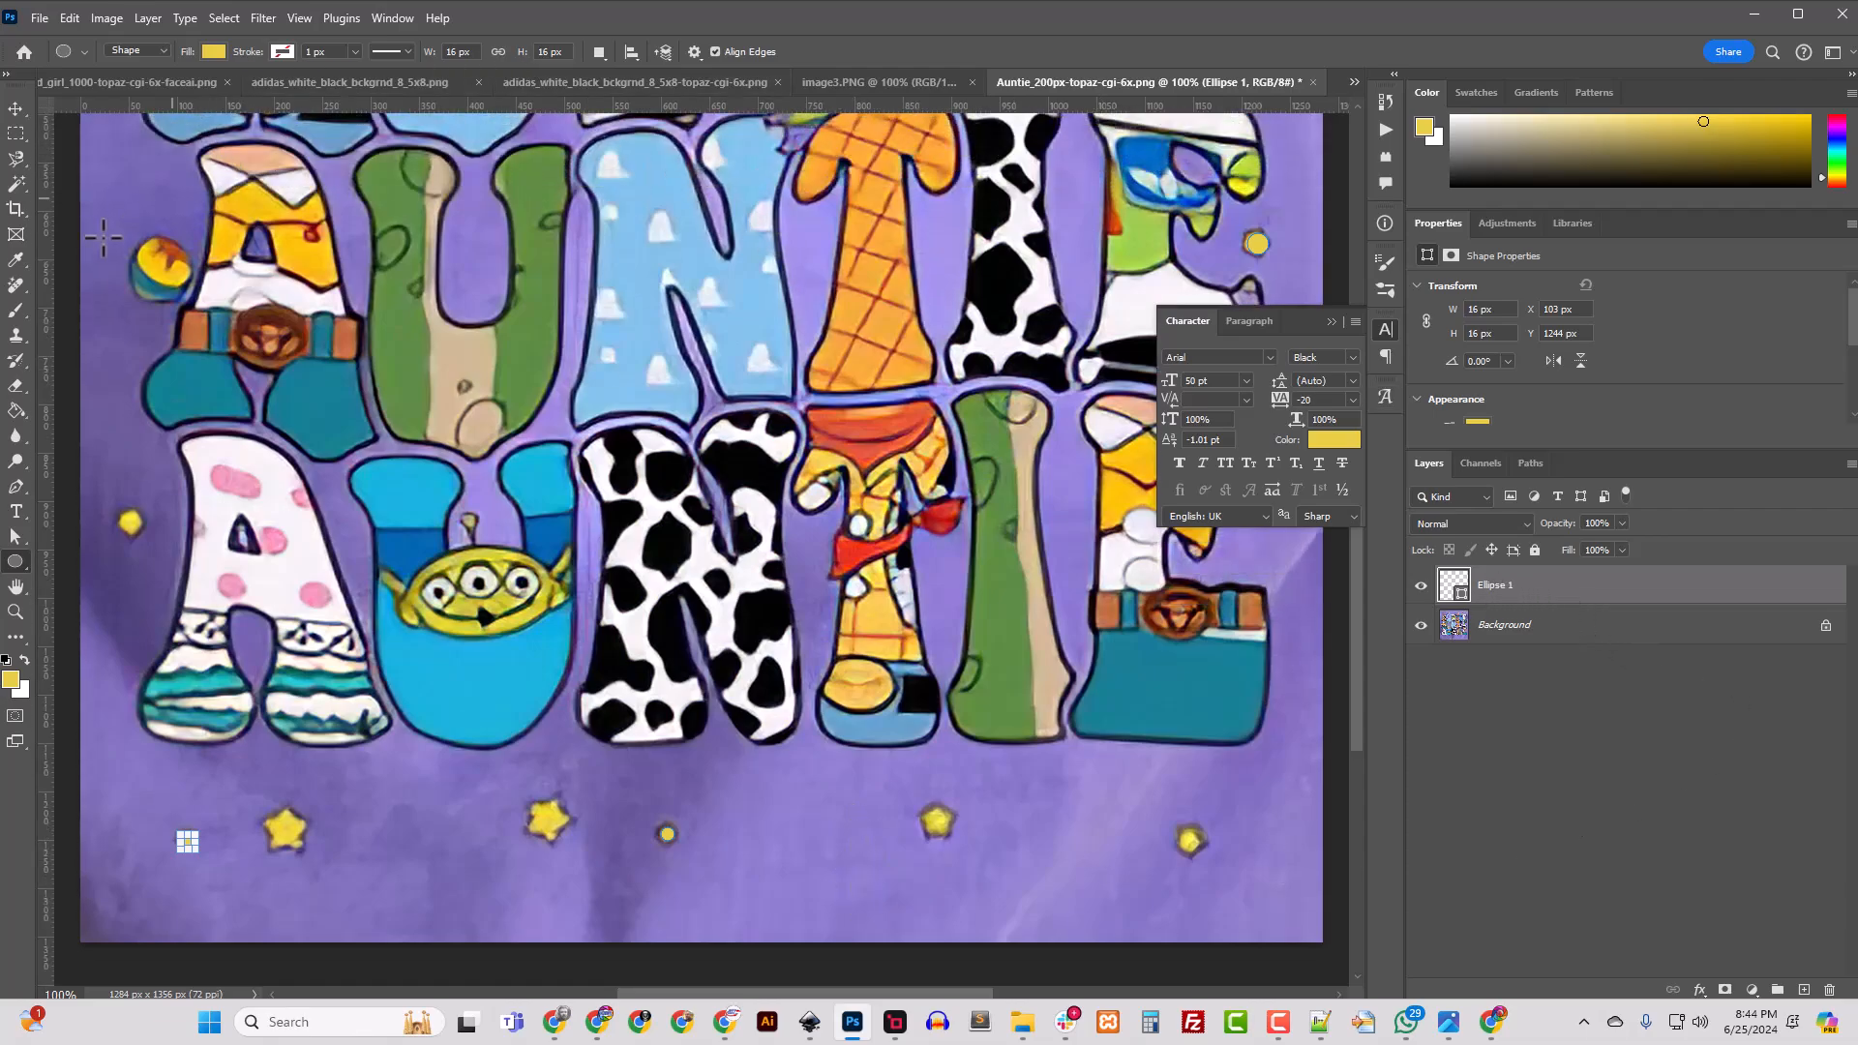
scroll(300, 469, "up", 5)
scroll(300, 469, "up", 12)
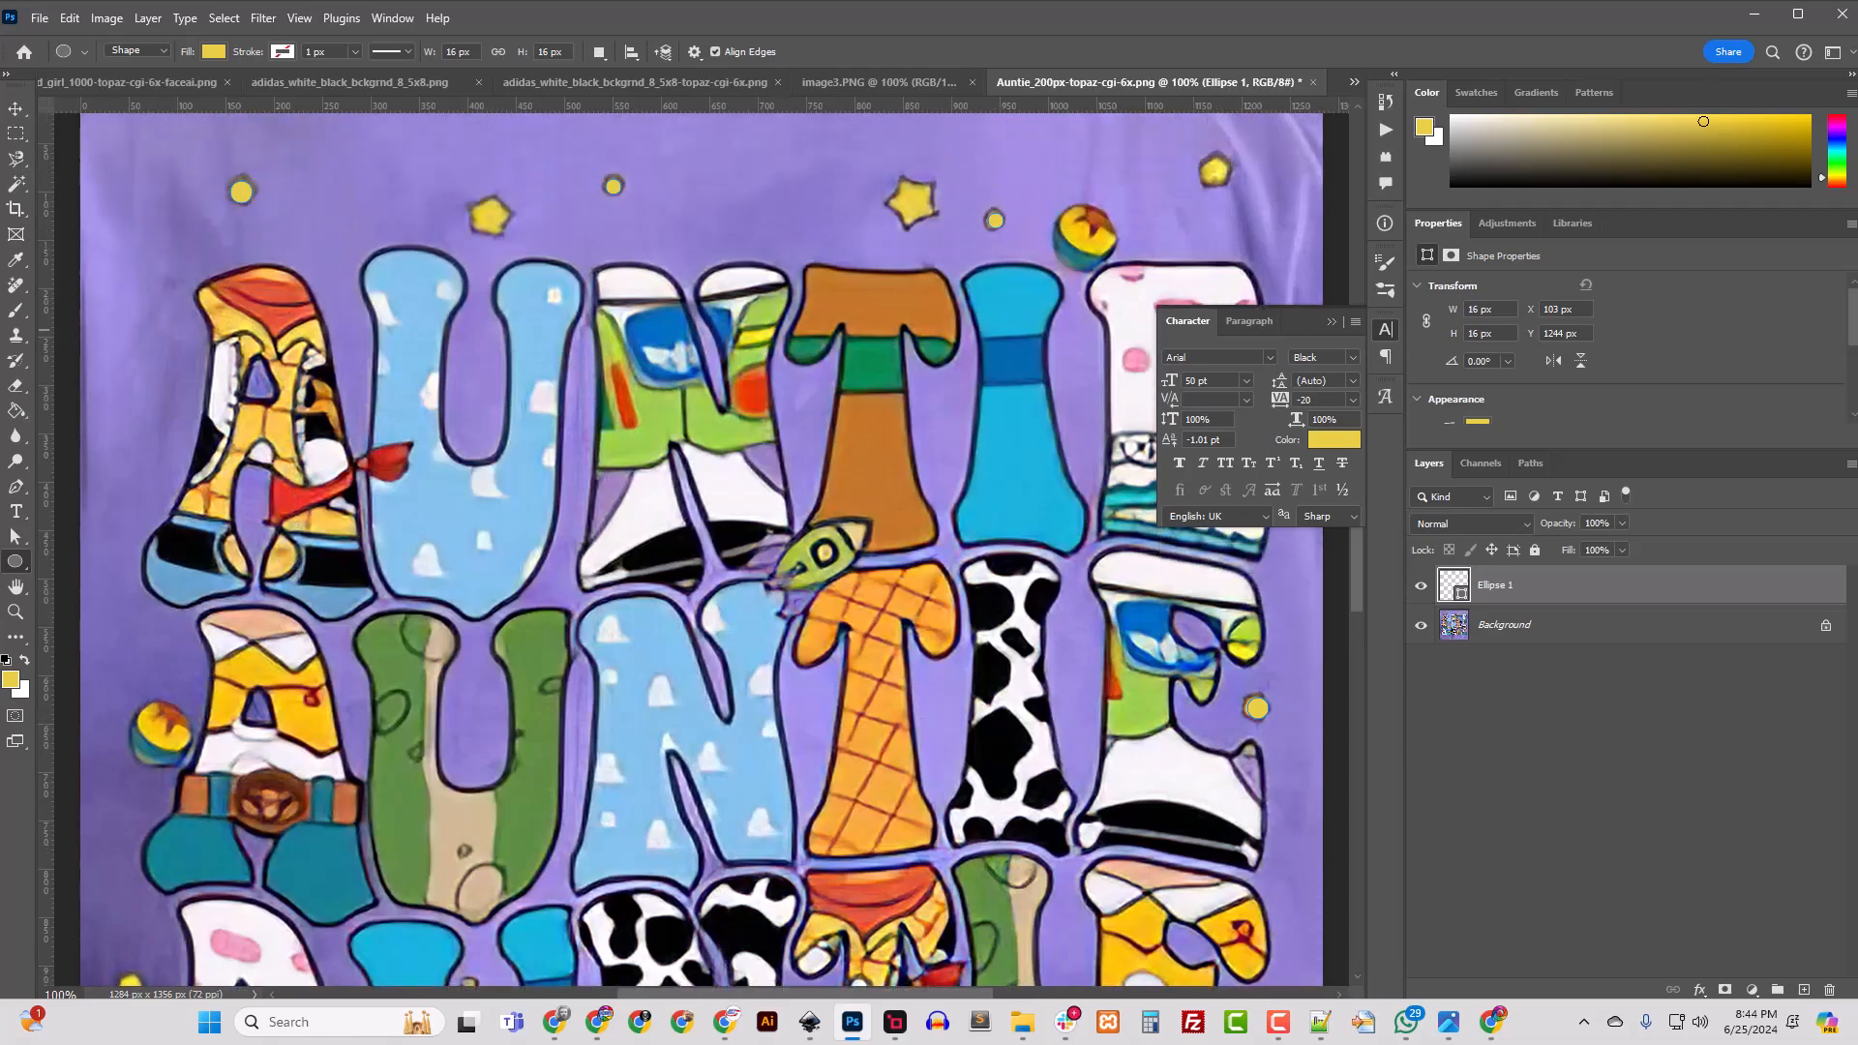
scroll(702, 549, "up", 3)
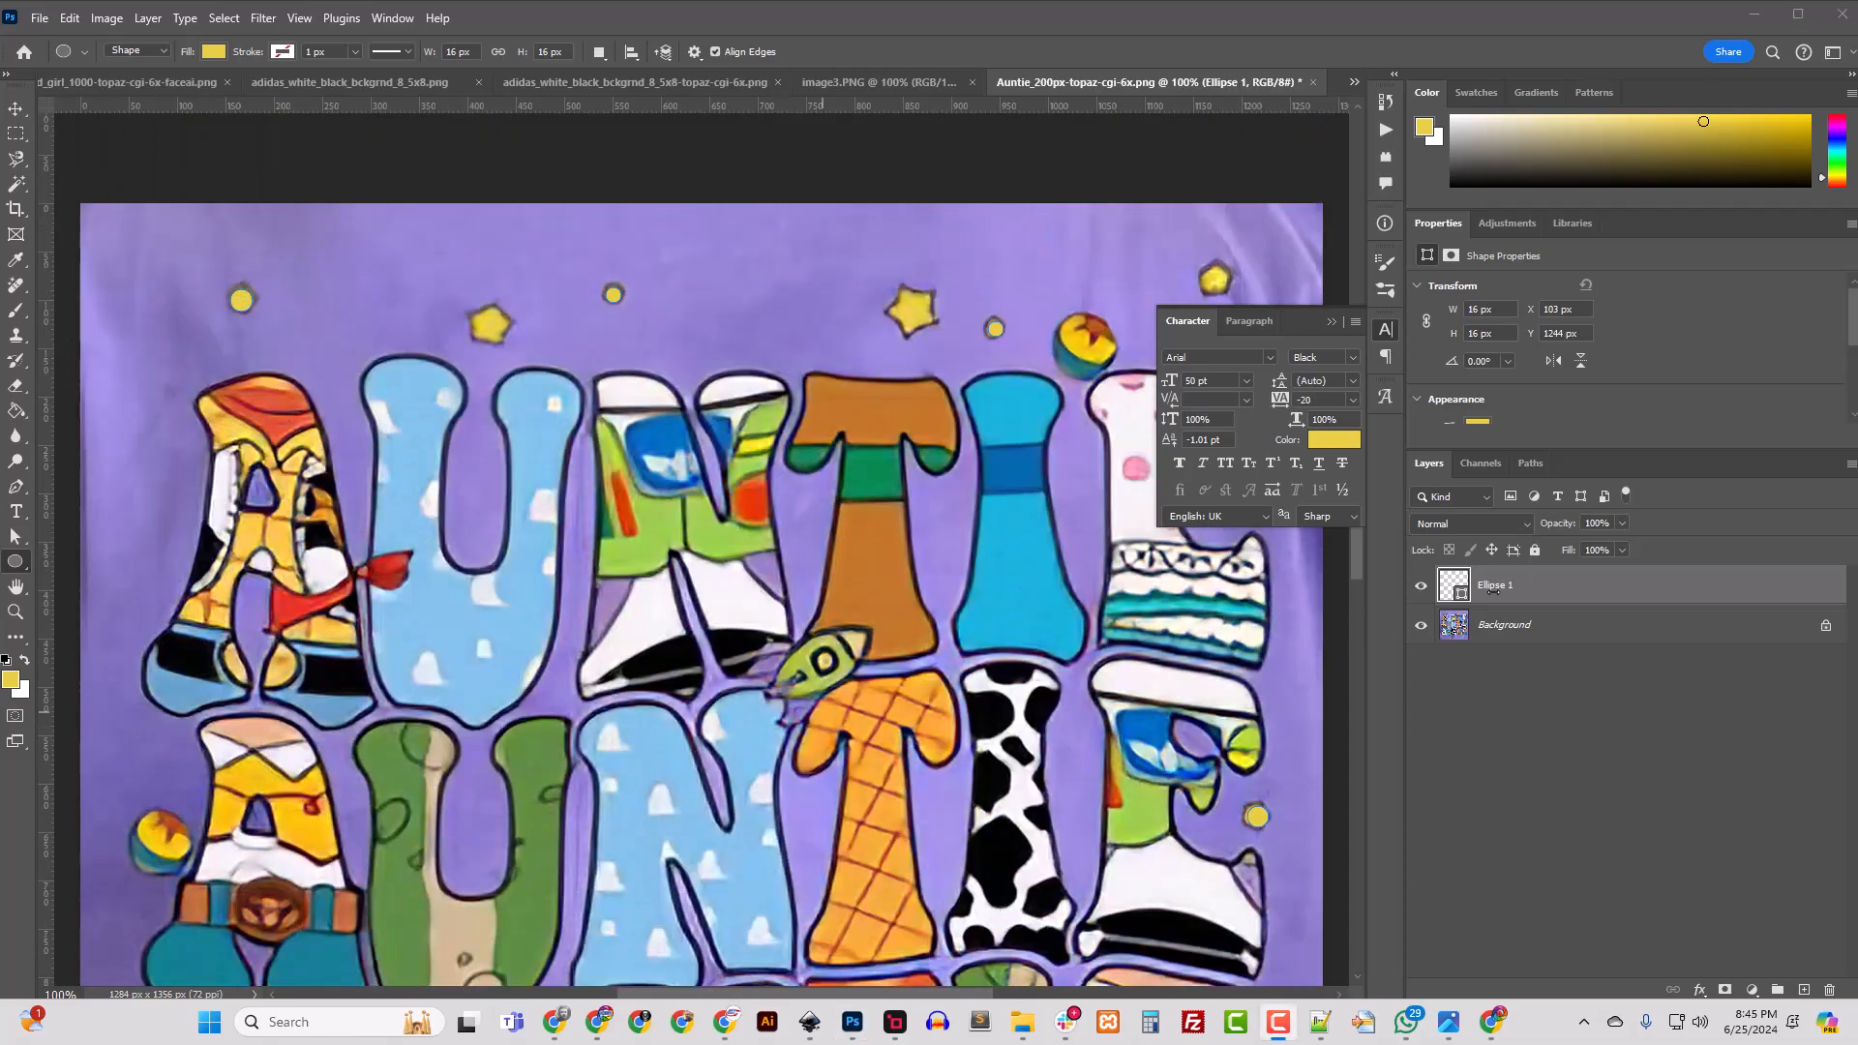
right_click(1494, 586)
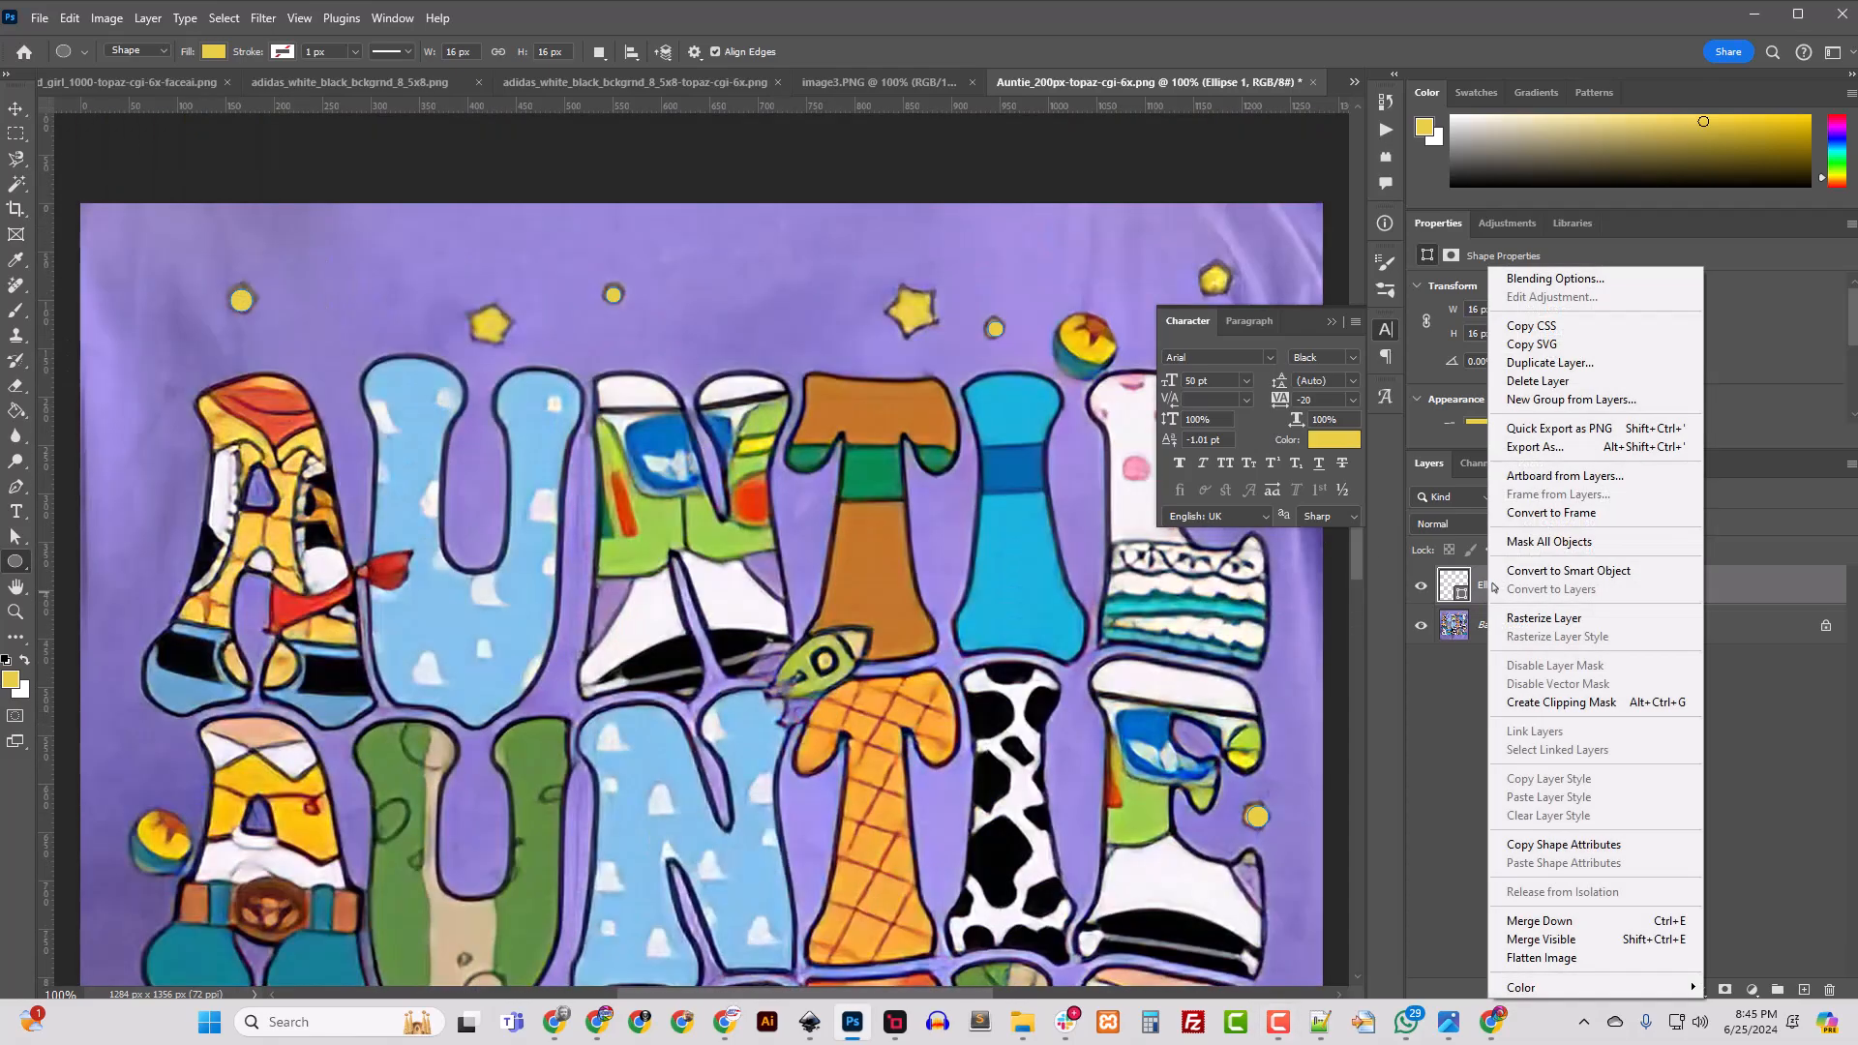
left_click(1548, 278)
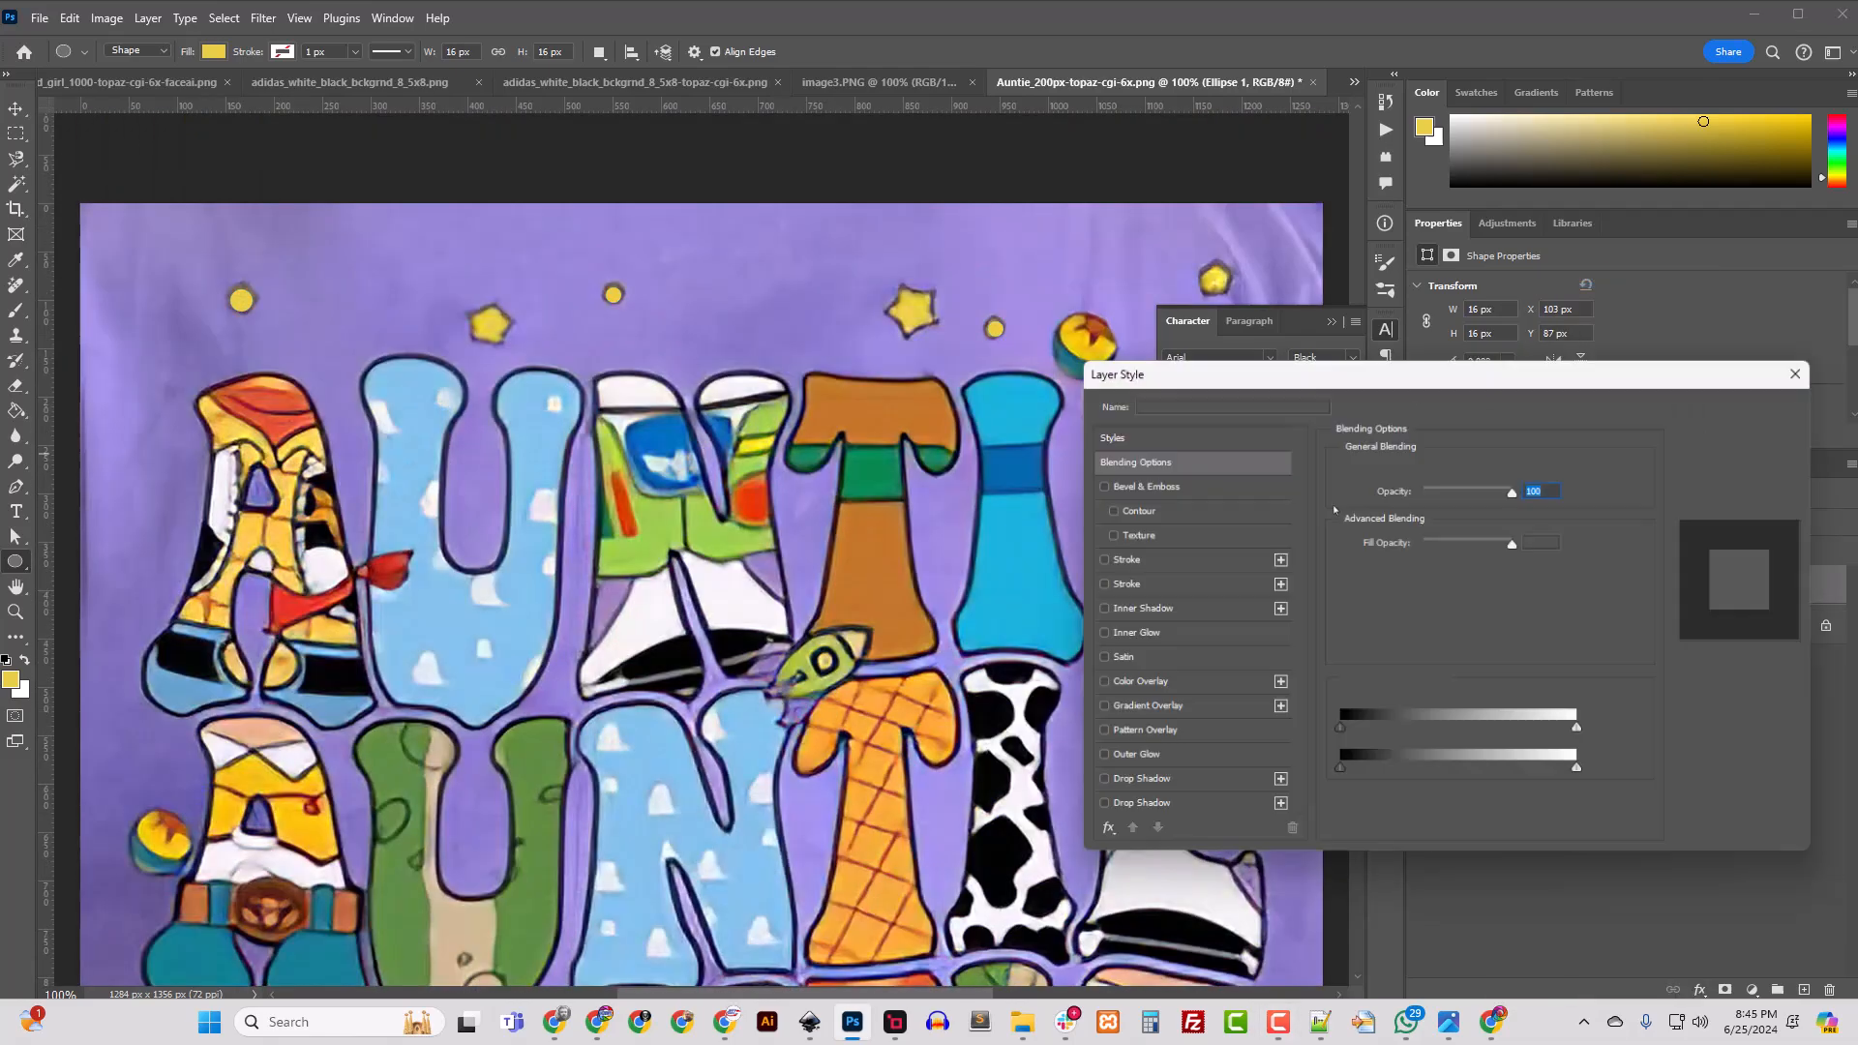
left_click(1117, 560)
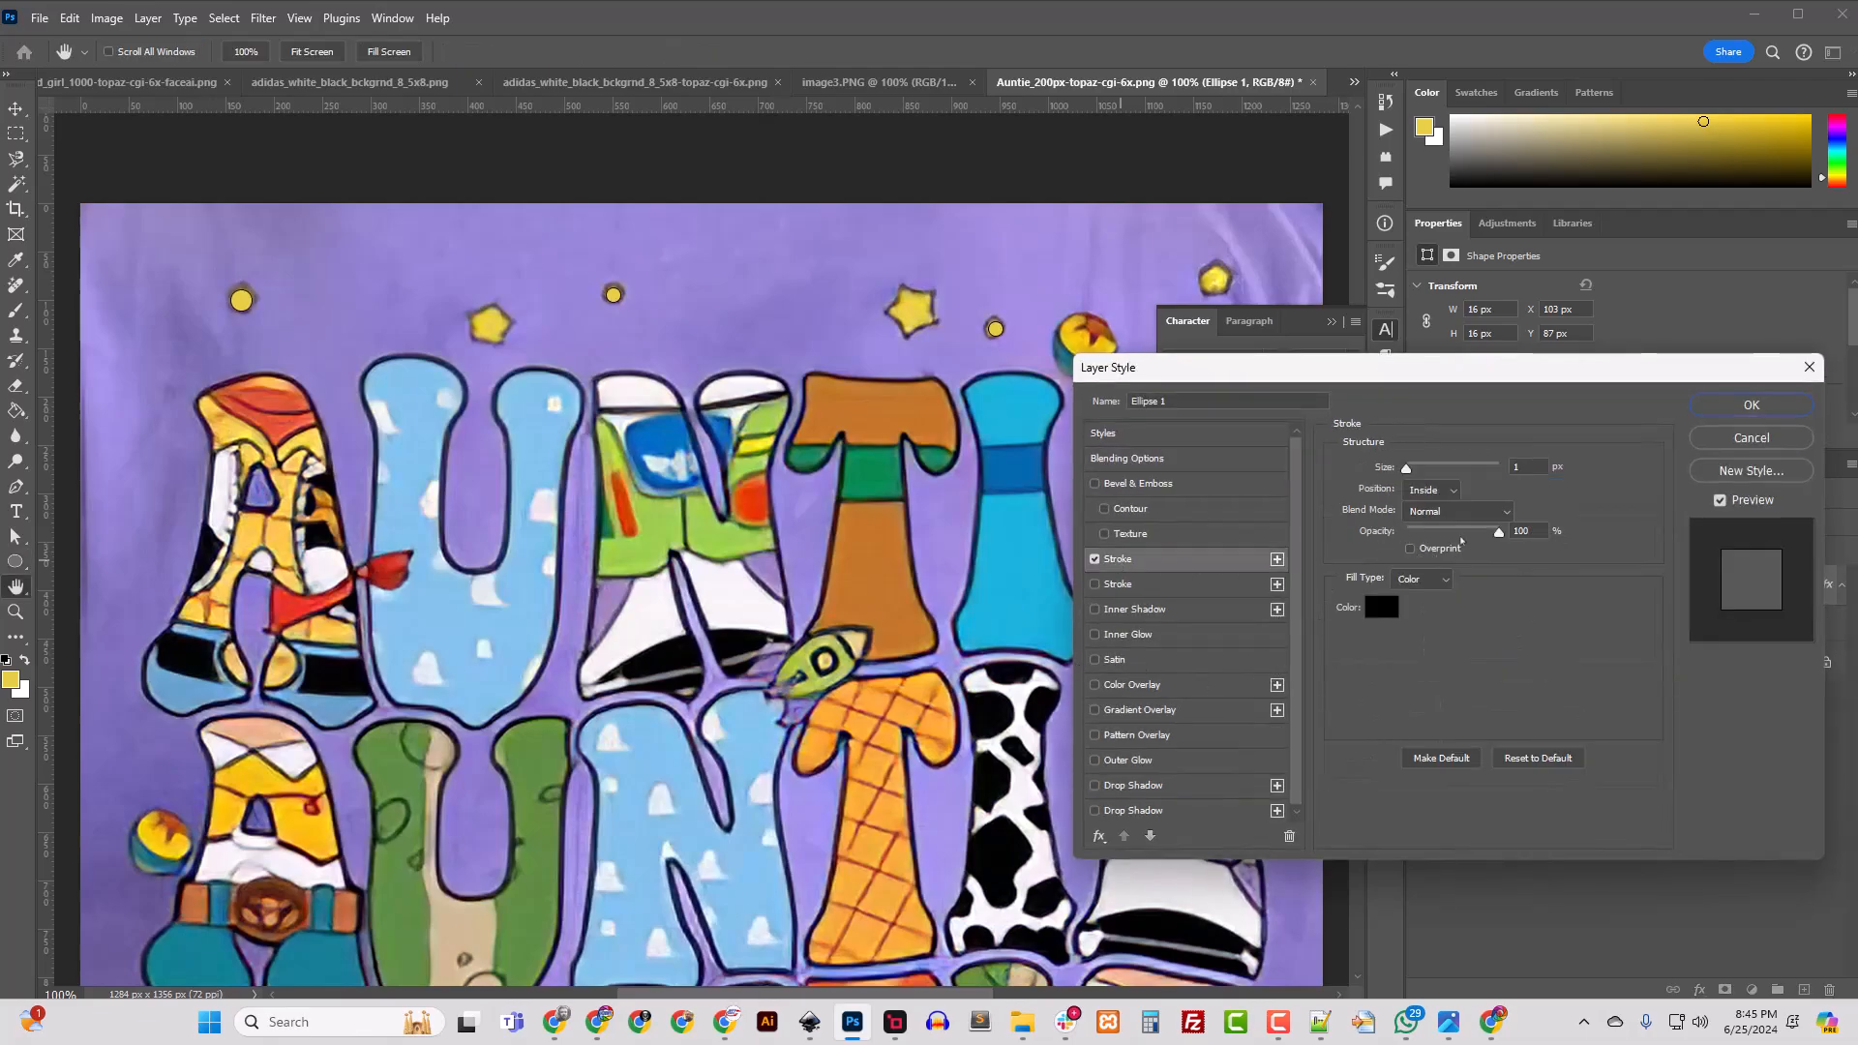
left_click(1430, 490)
left_click(1432, 518)
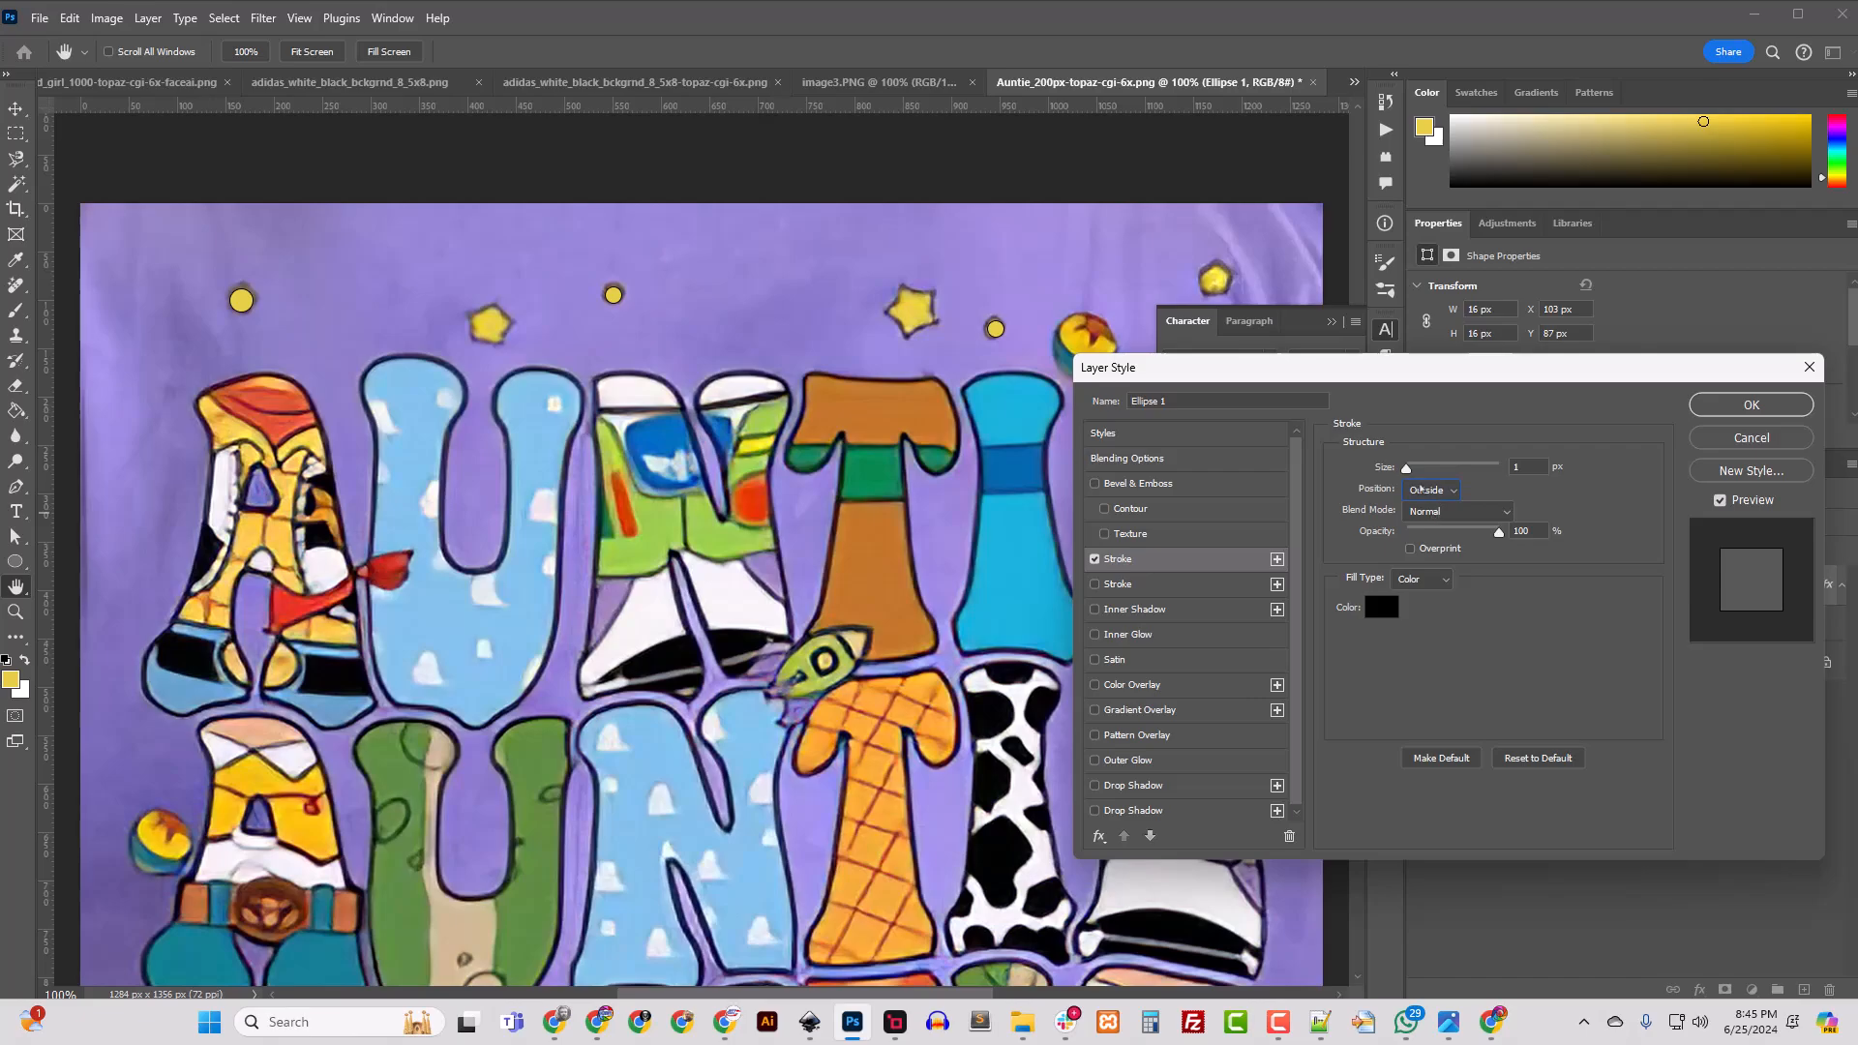
left_click_drag(1408, 476, 1410, 476)
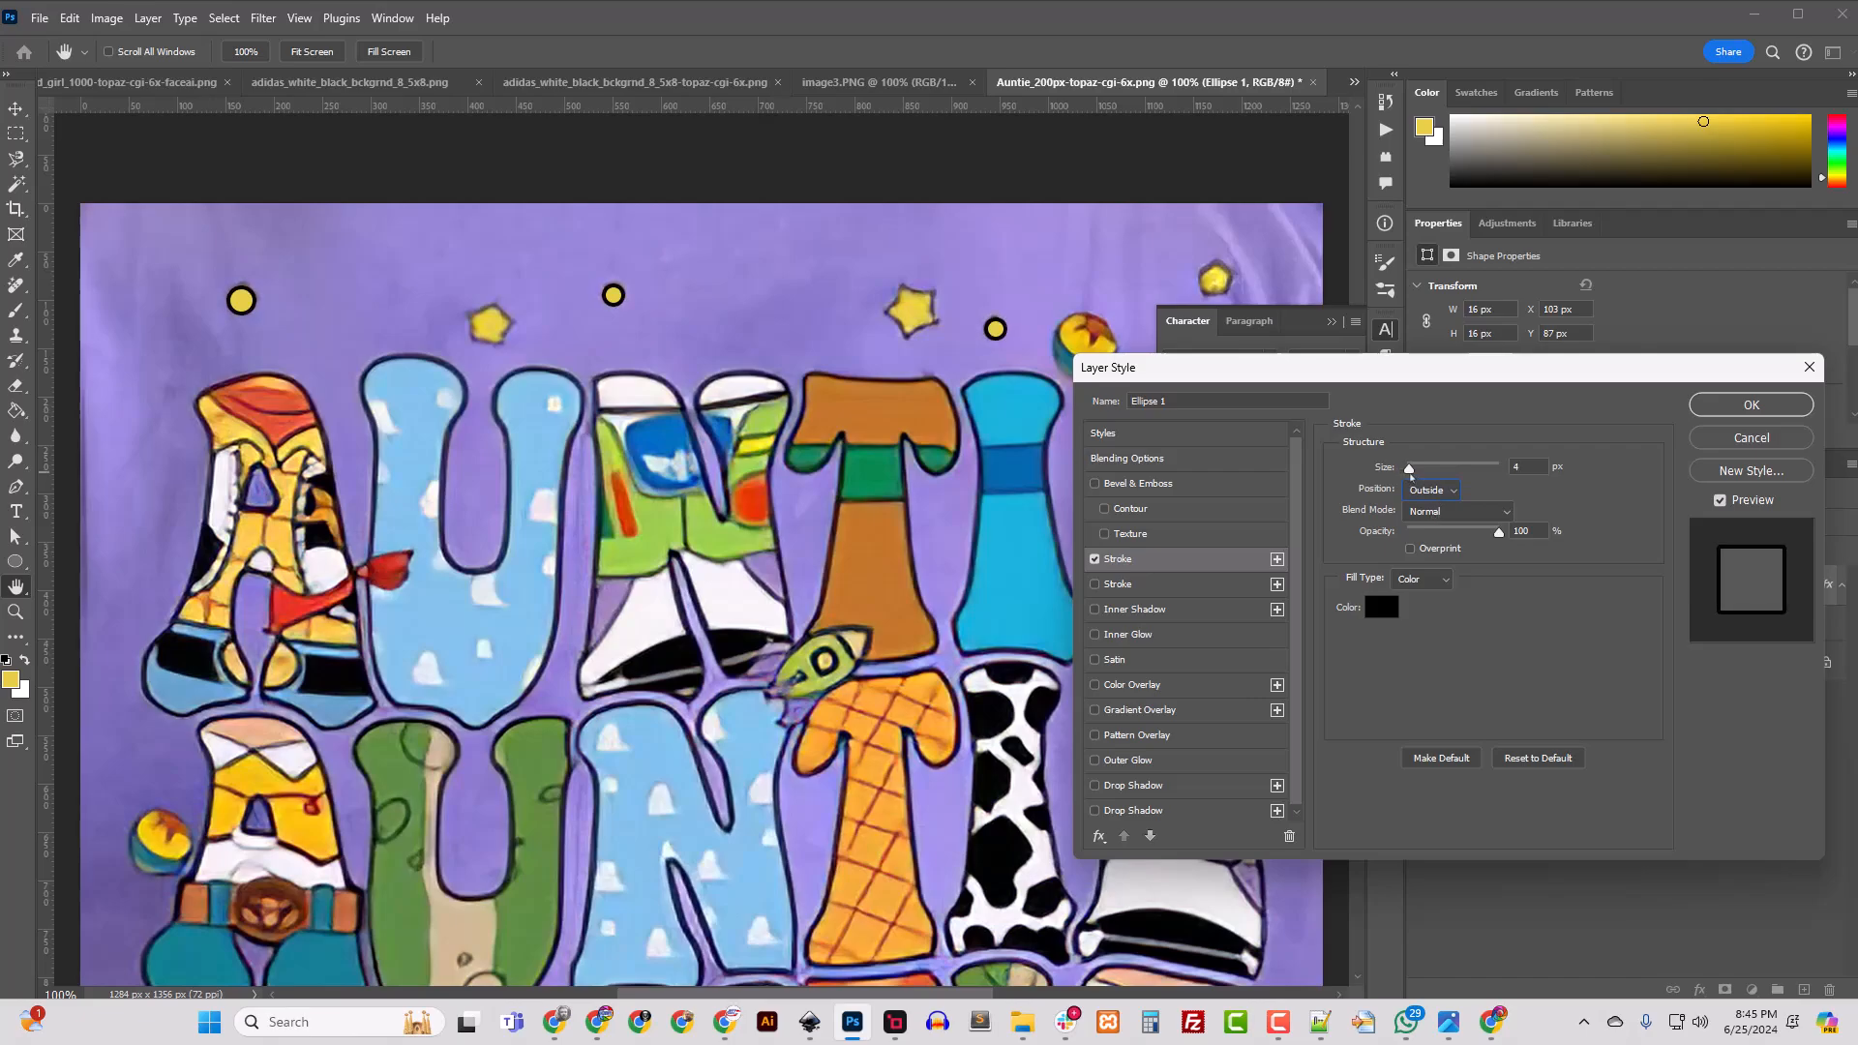
left_click(1751, 406)
left_click(1388, 330)
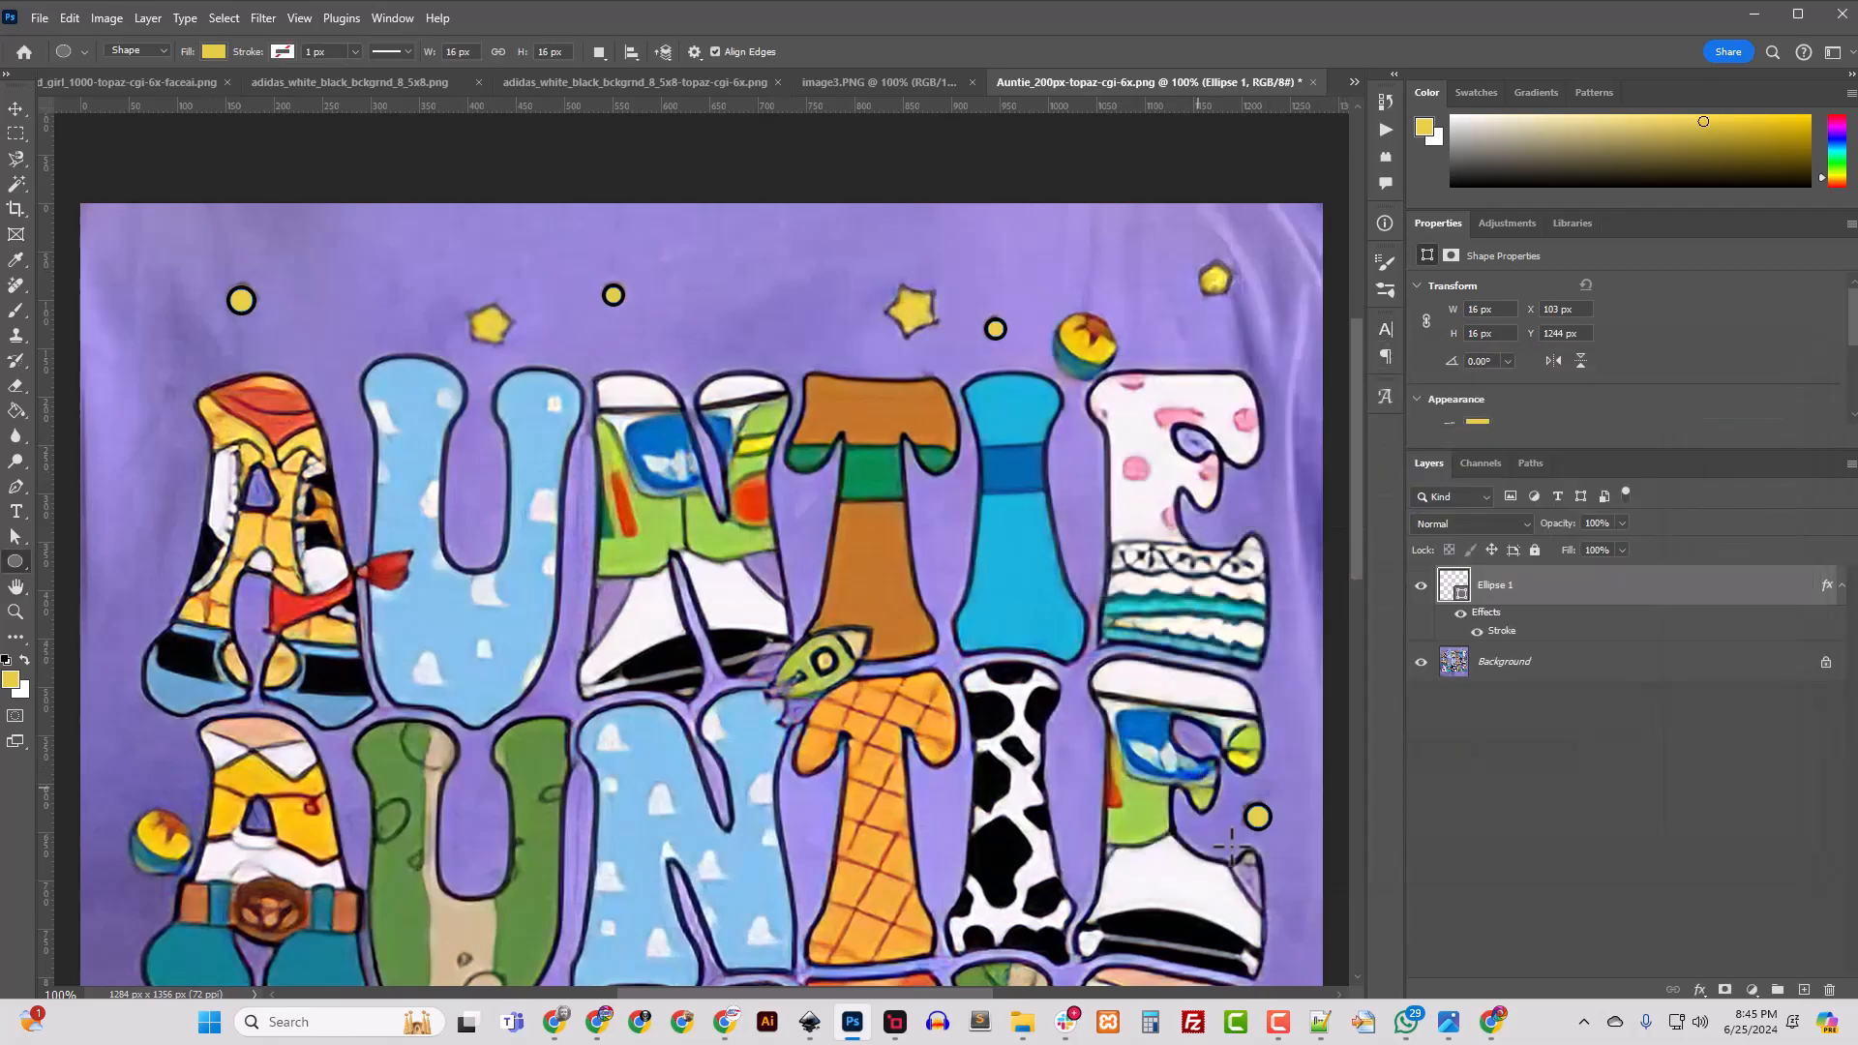
Step: Trace the large star above the first T as a yellow Pen tool shape, about 47 by 49 px
left_click(15, 487)
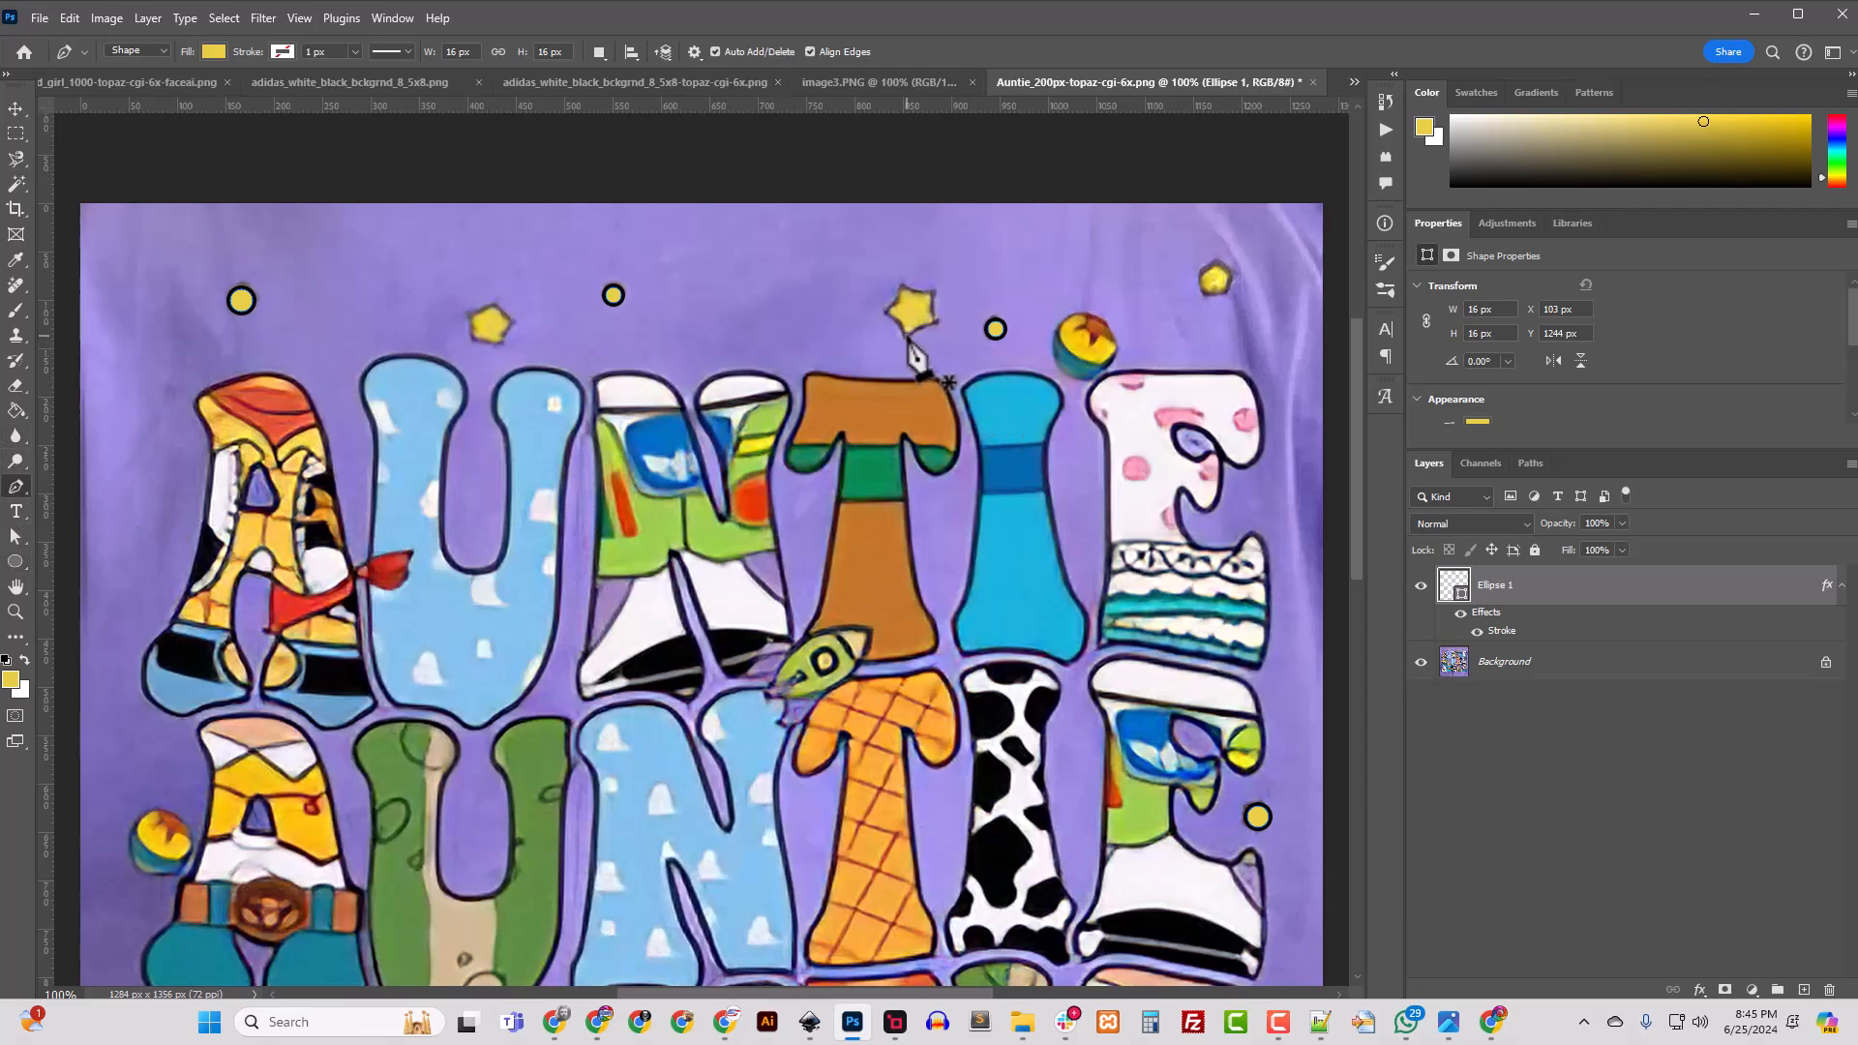
left_click(909, 340)
left_click(924, 331)
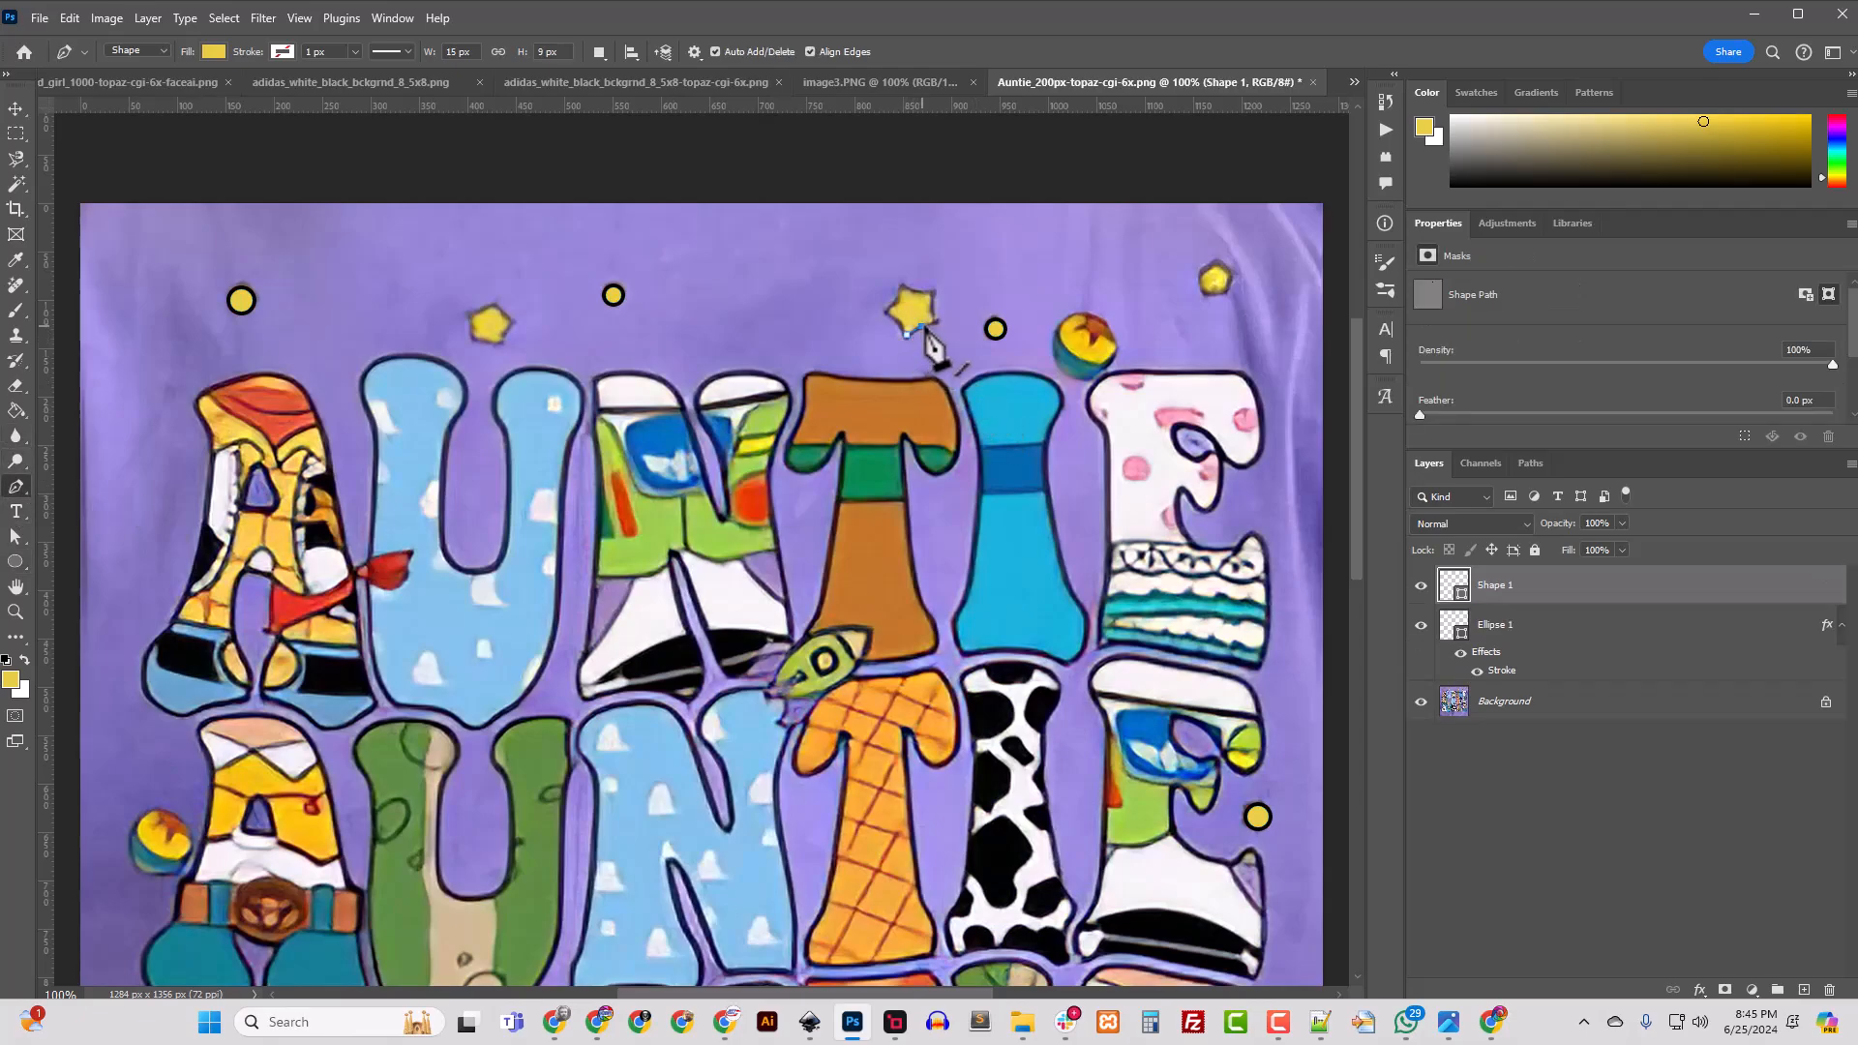
left_click(934, 329)
left_click(931, 310)
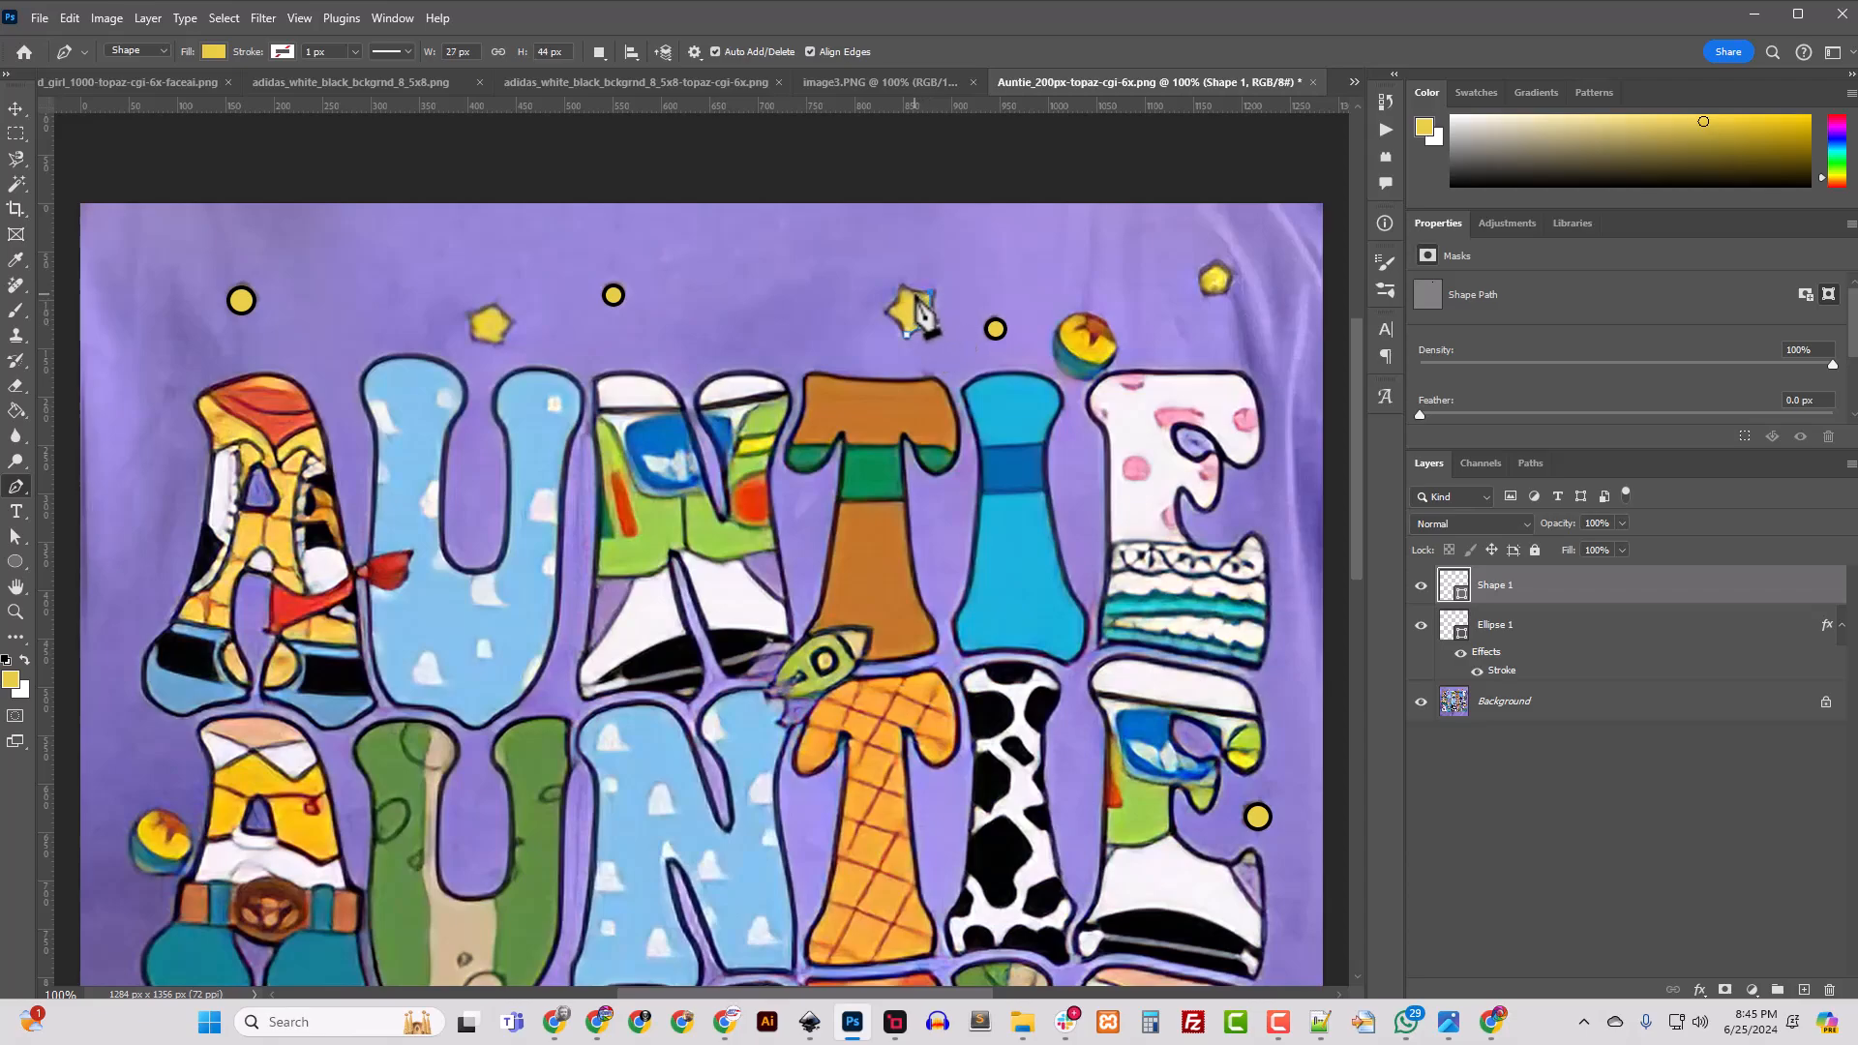
left_click(903, 287)
left_click(900, 301)
Step: Rename the traced star's layer as Star
double_click(1493, 585)
type("Star")
key("Return")
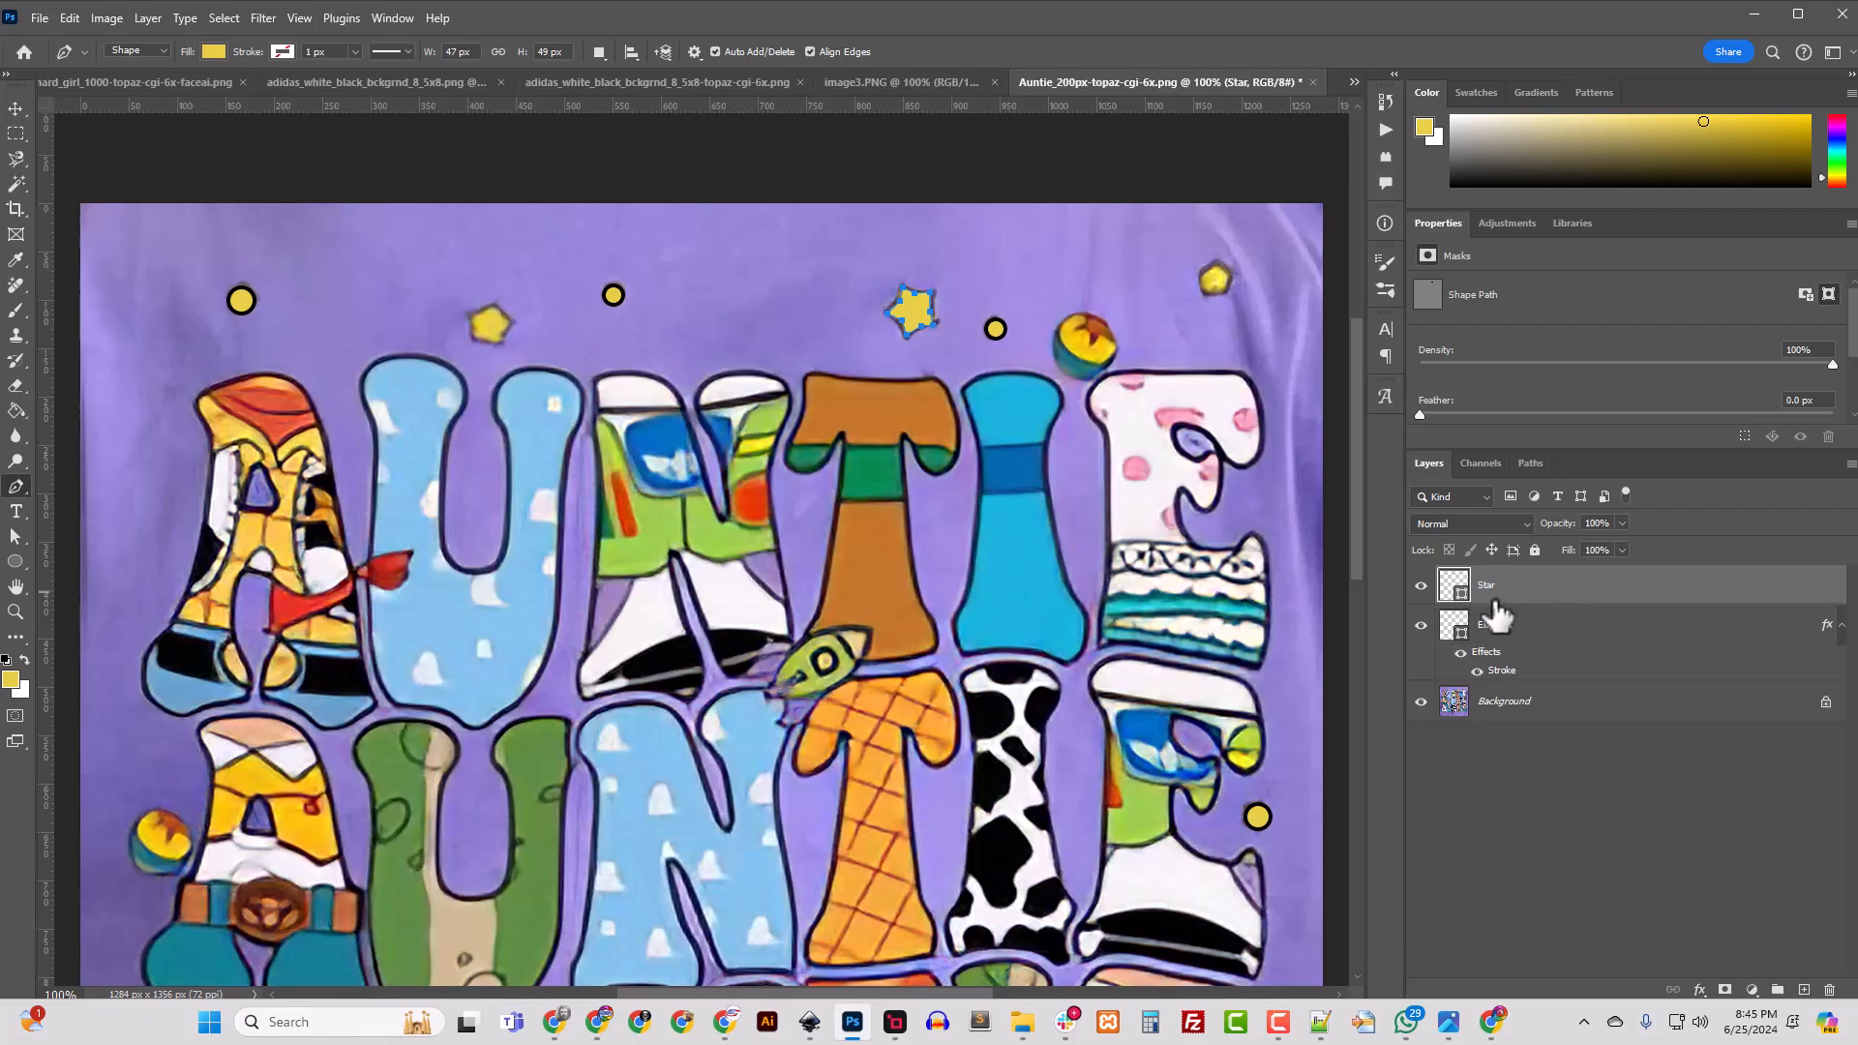
Step: Check the stroke settings in the Ellipse 1 layer's style without changing them
right_click(1507, 629)
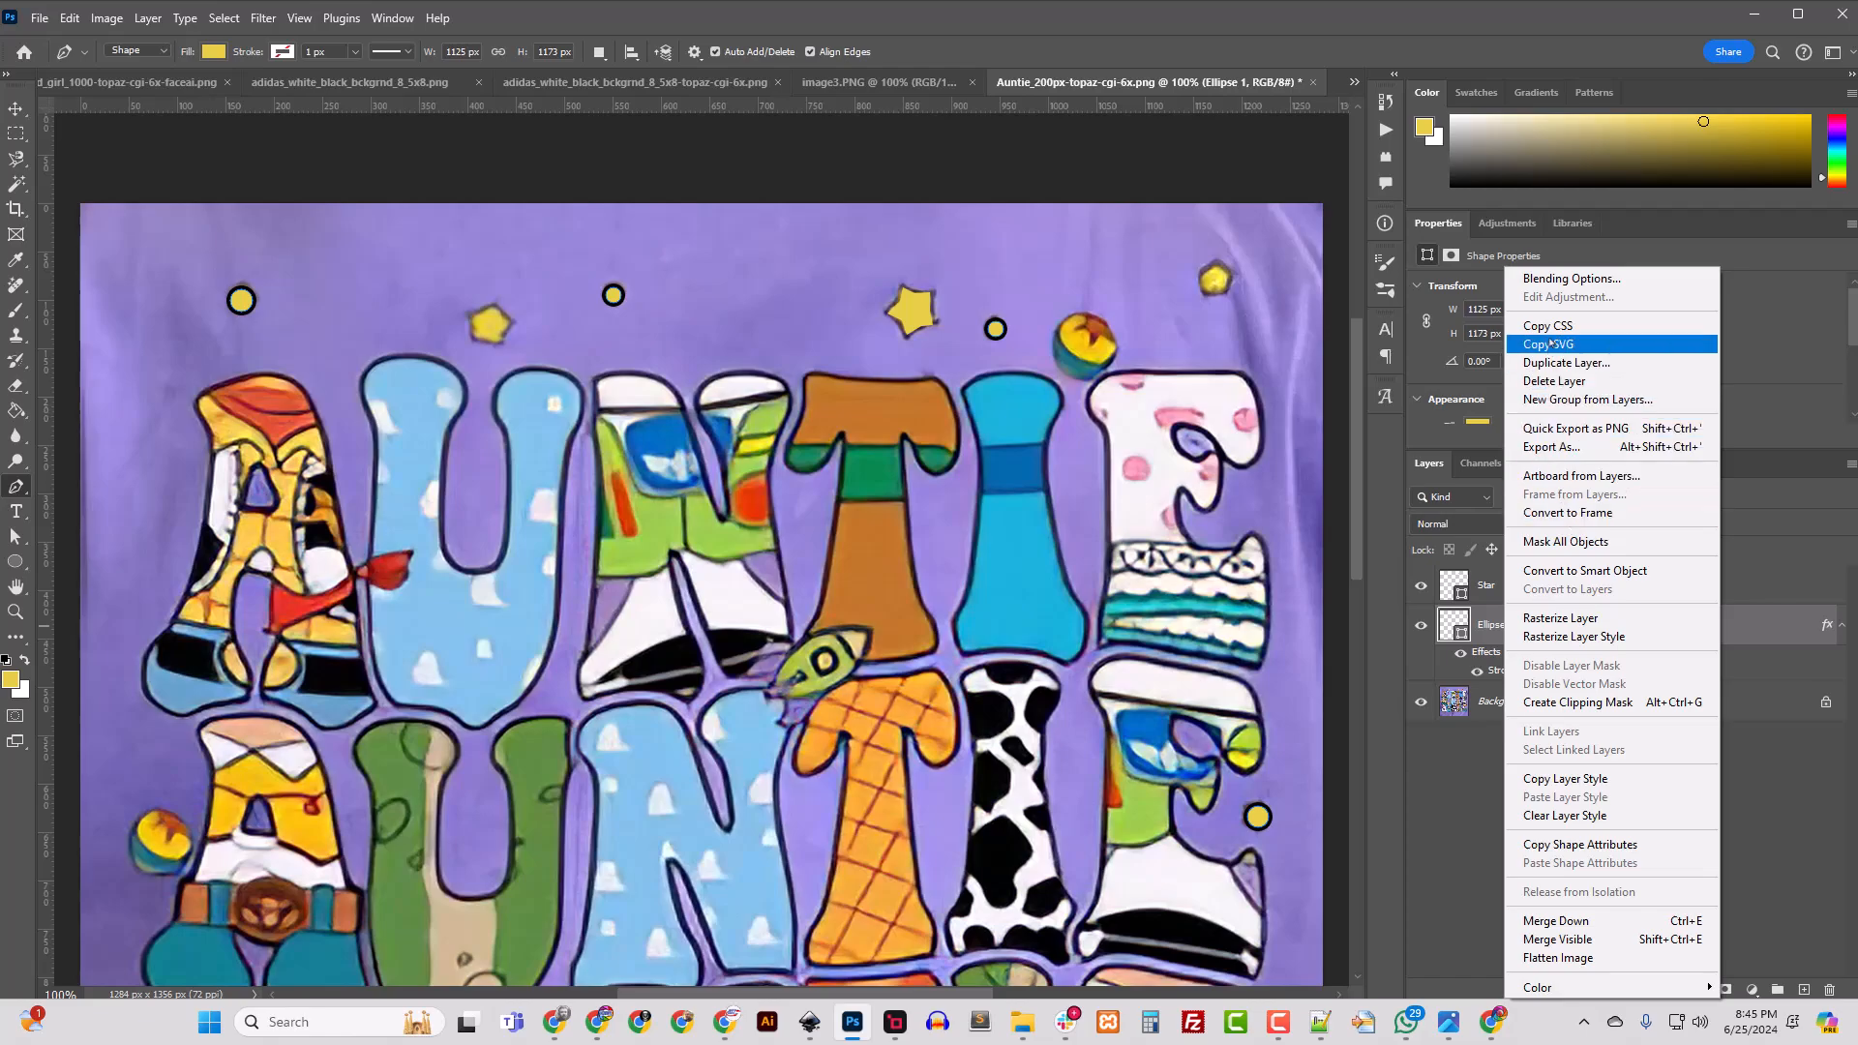
left_click(1555, 281)
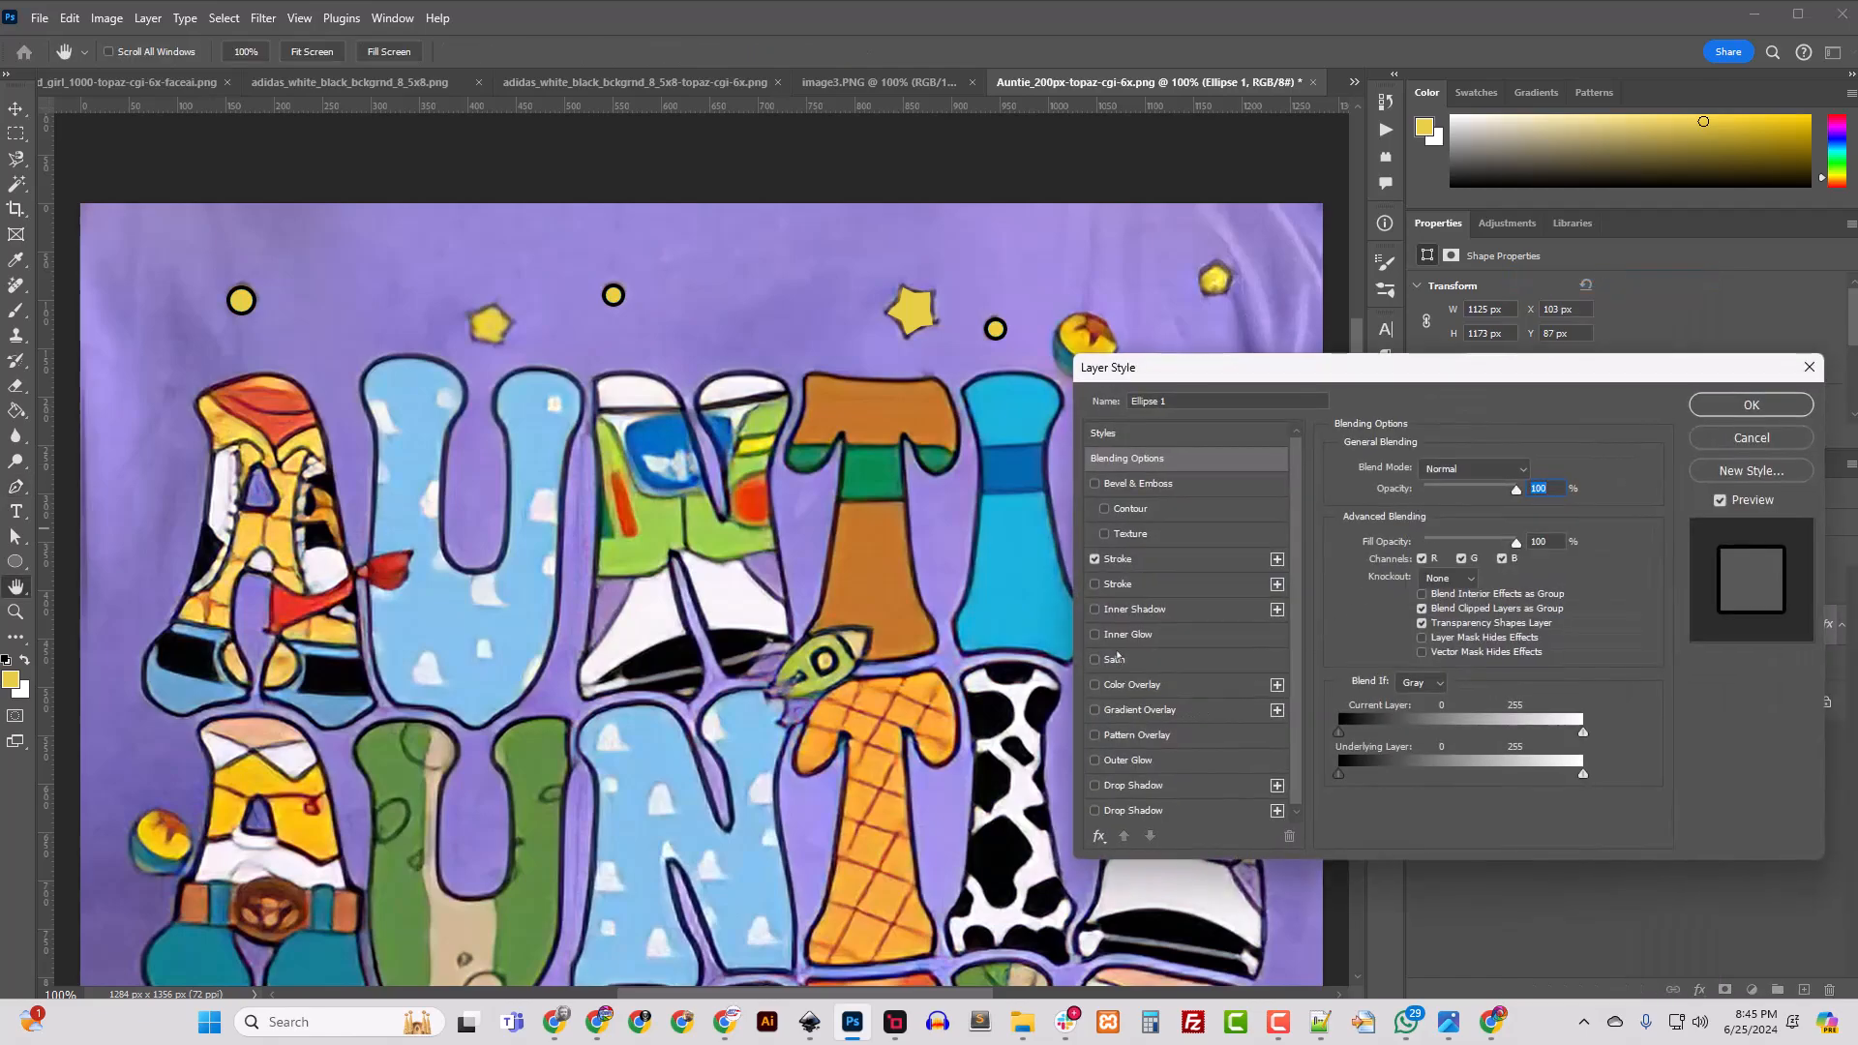
left_click(1119, 560)
left_click(1751, 438)
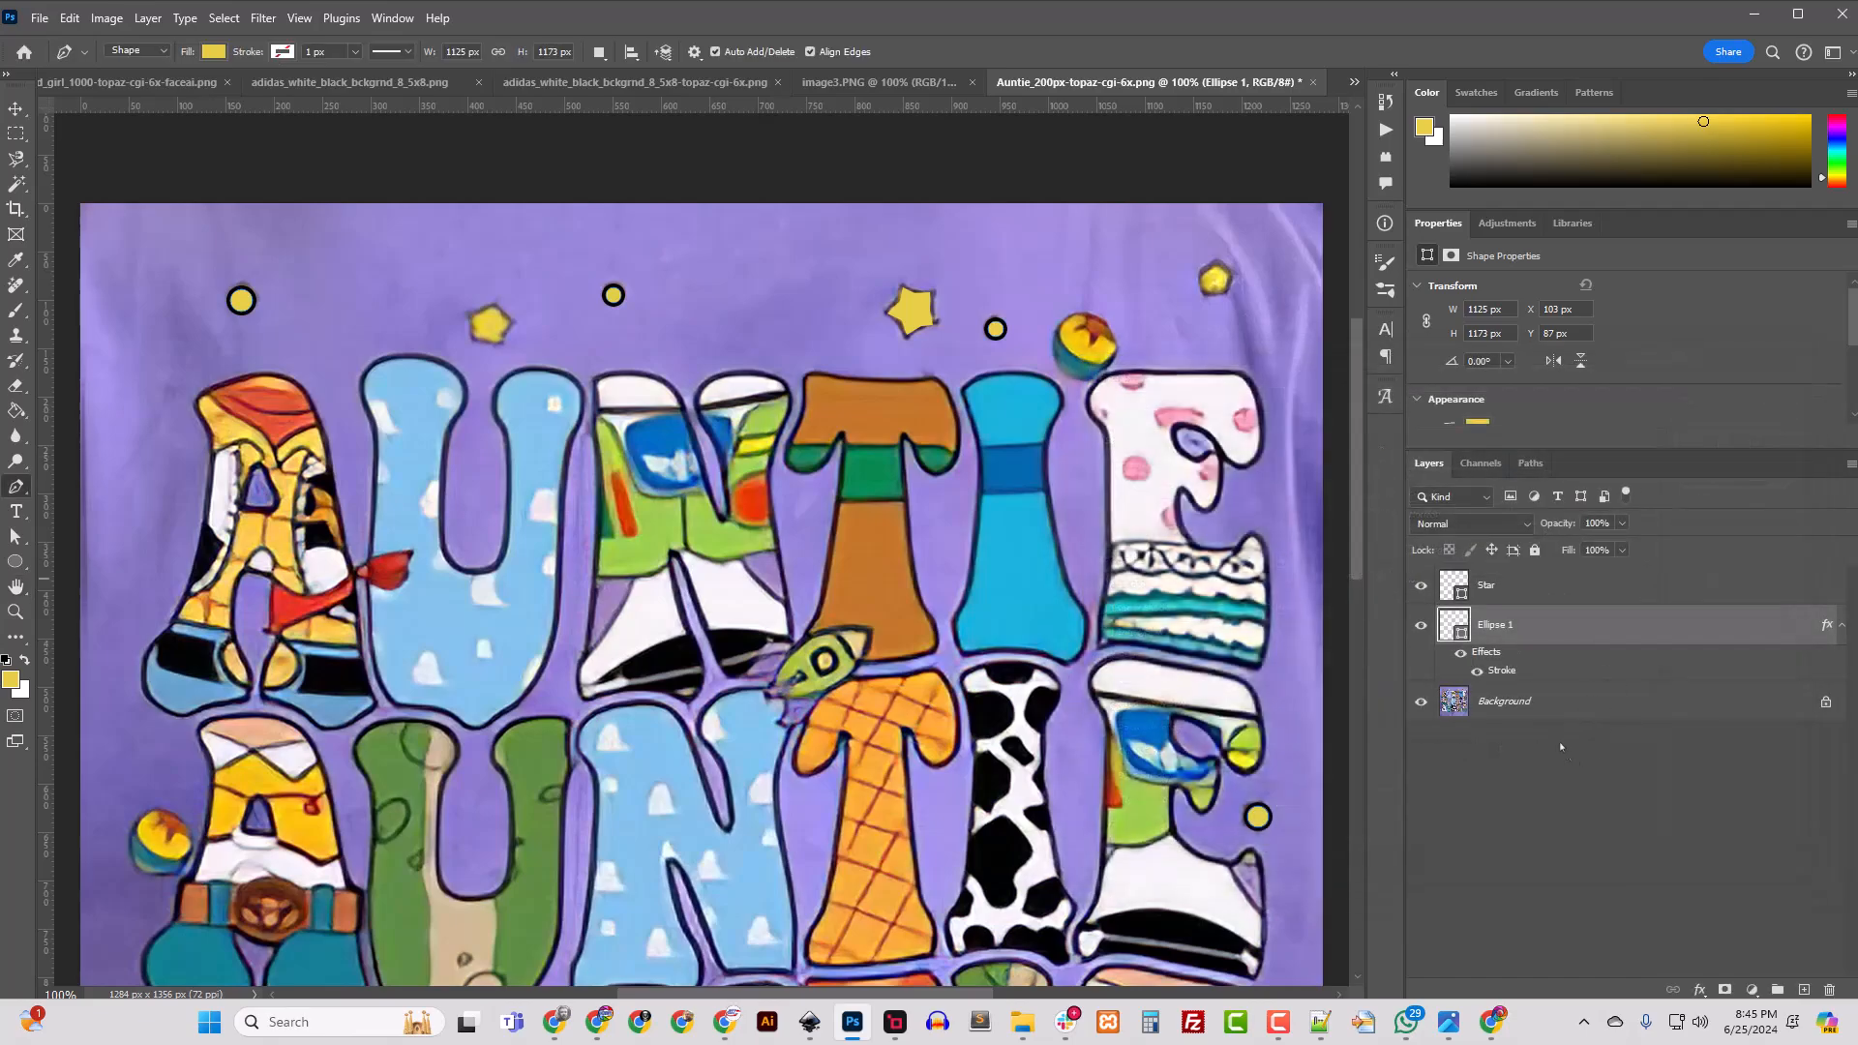
Step: Copy the layer style from the Ellipse 1 layer and paste it onto the Star layer
right_click(1513, 637)
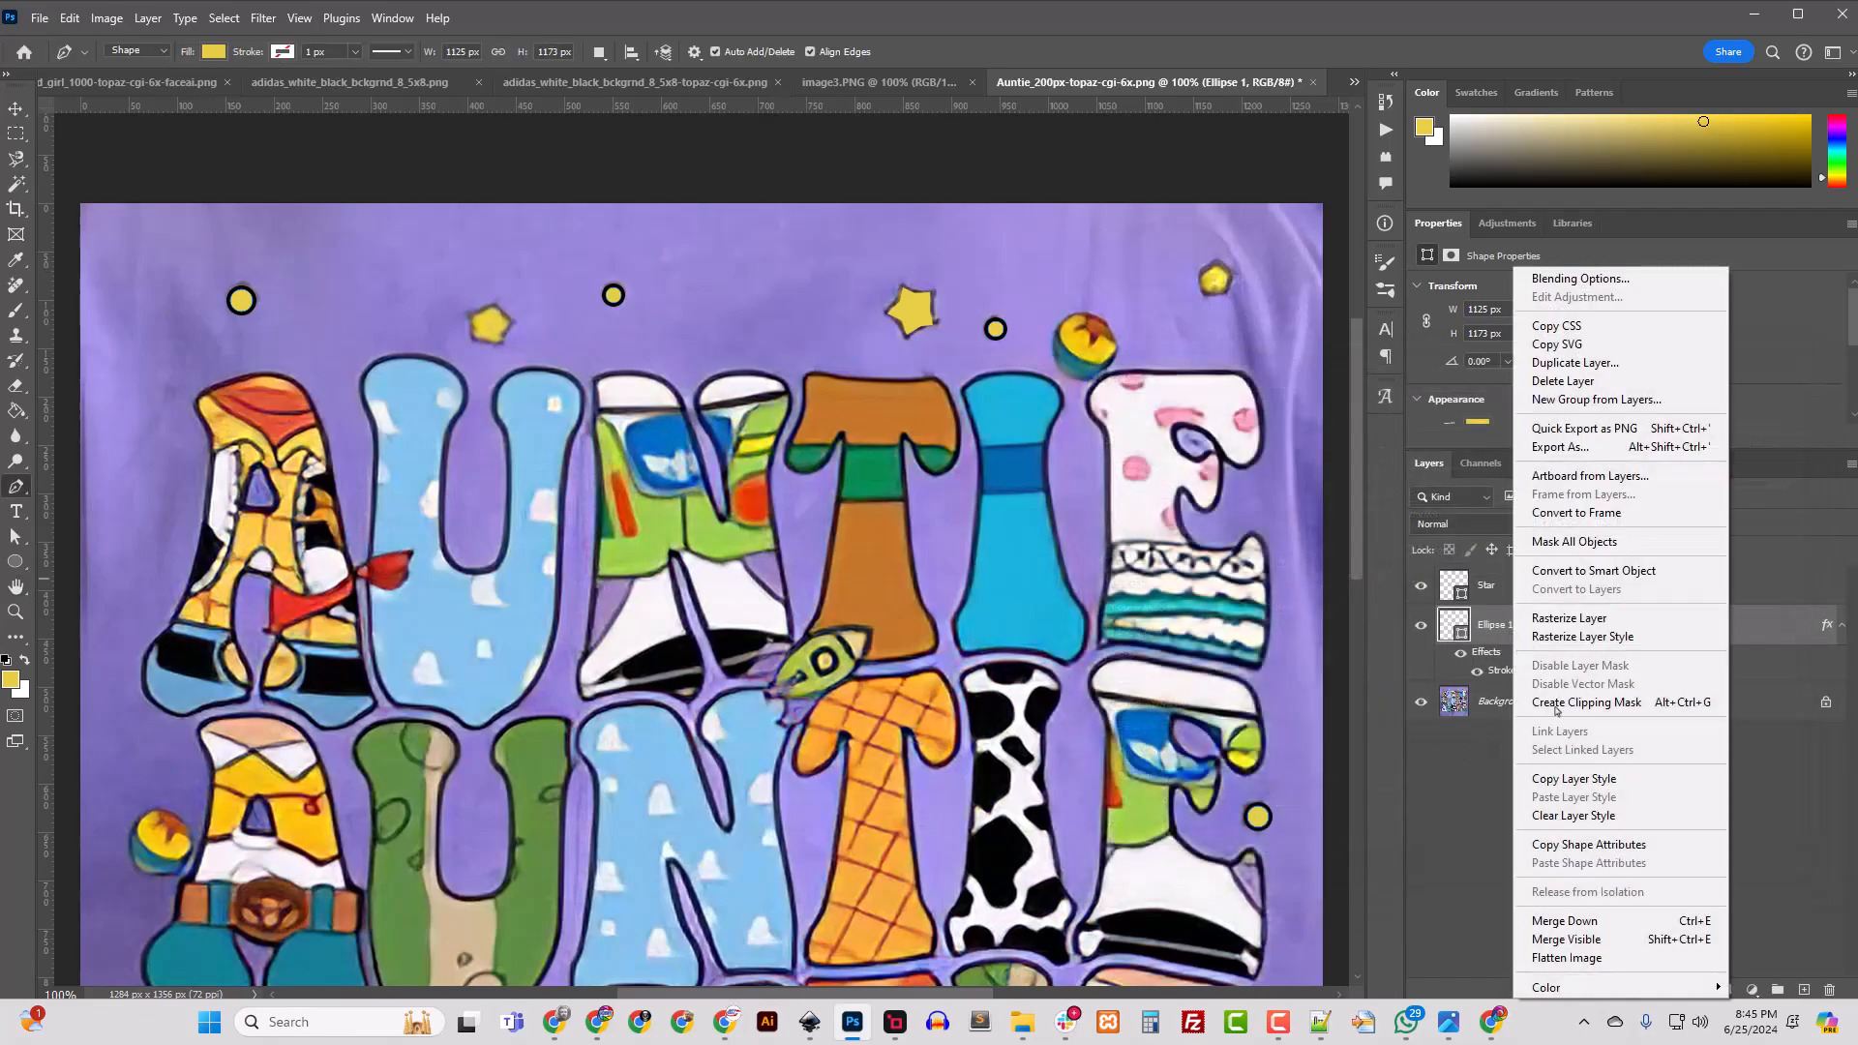
left_click(1483, 593)
left_click(1486, 586)
right_click(1492, 590)
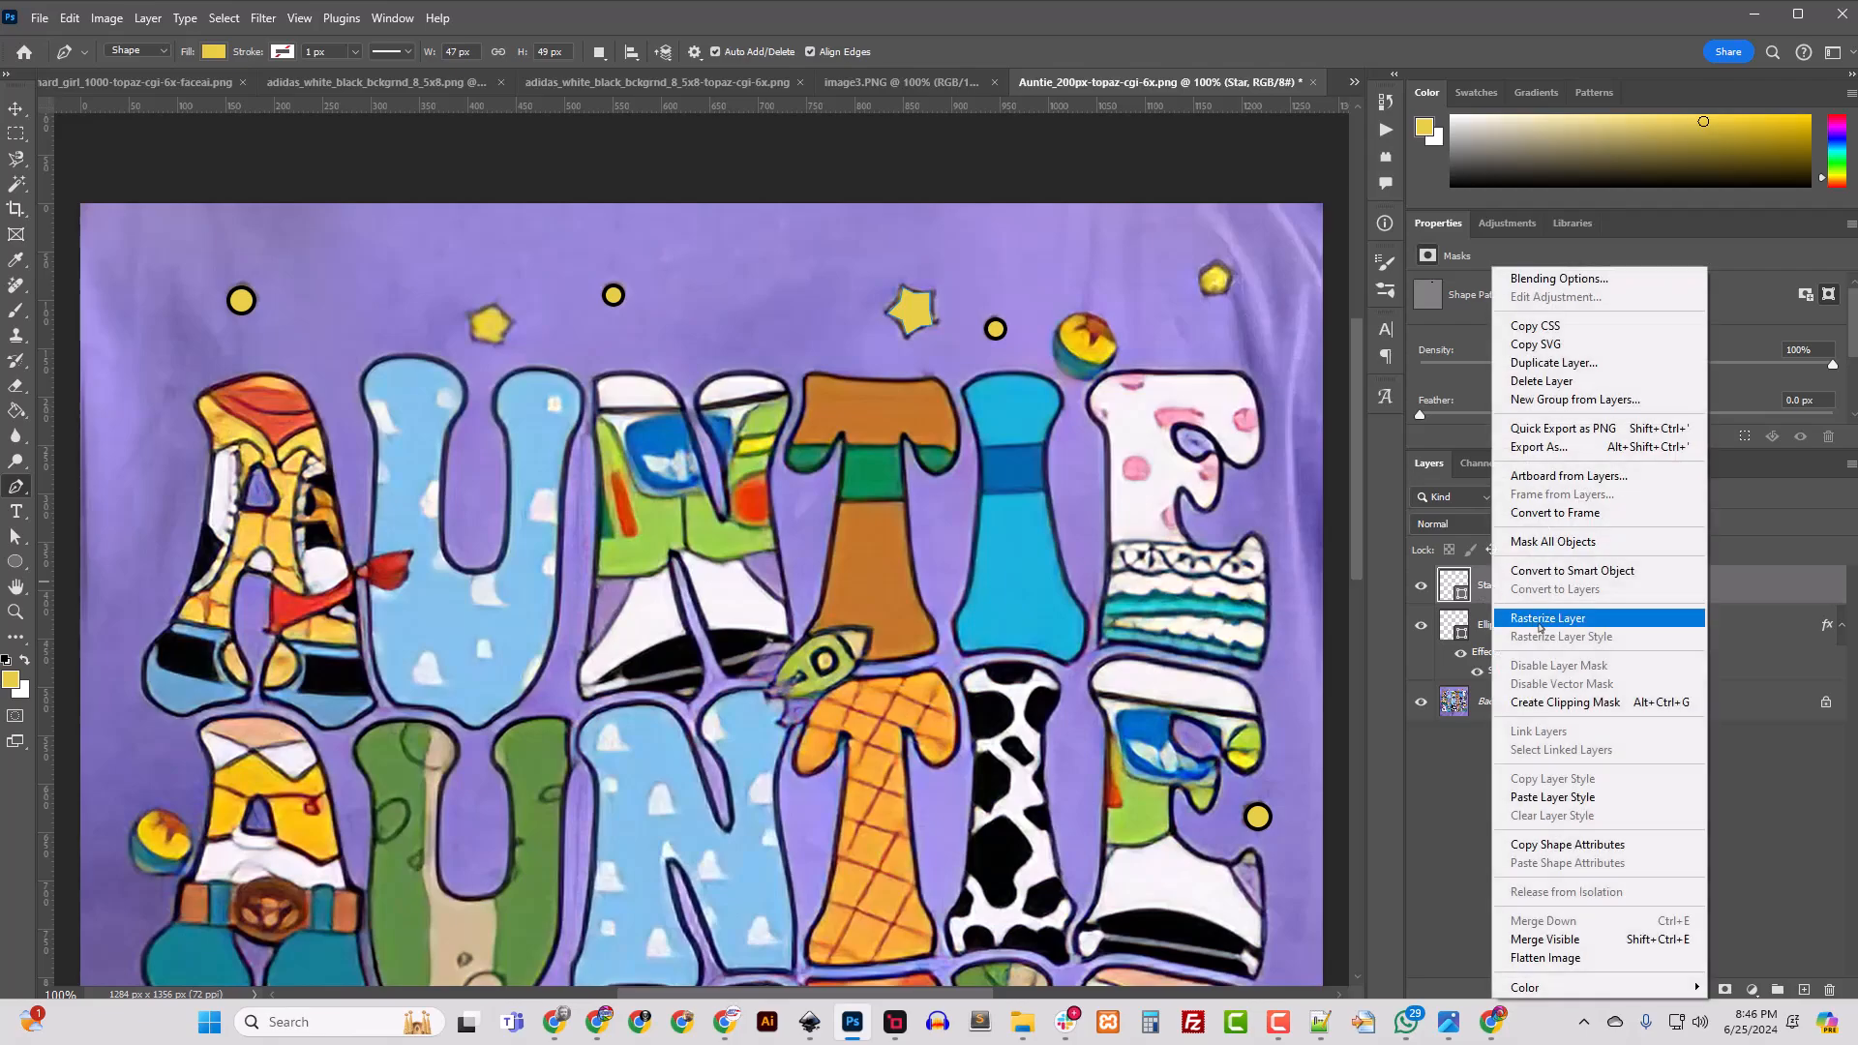
left_click(1552, 796)
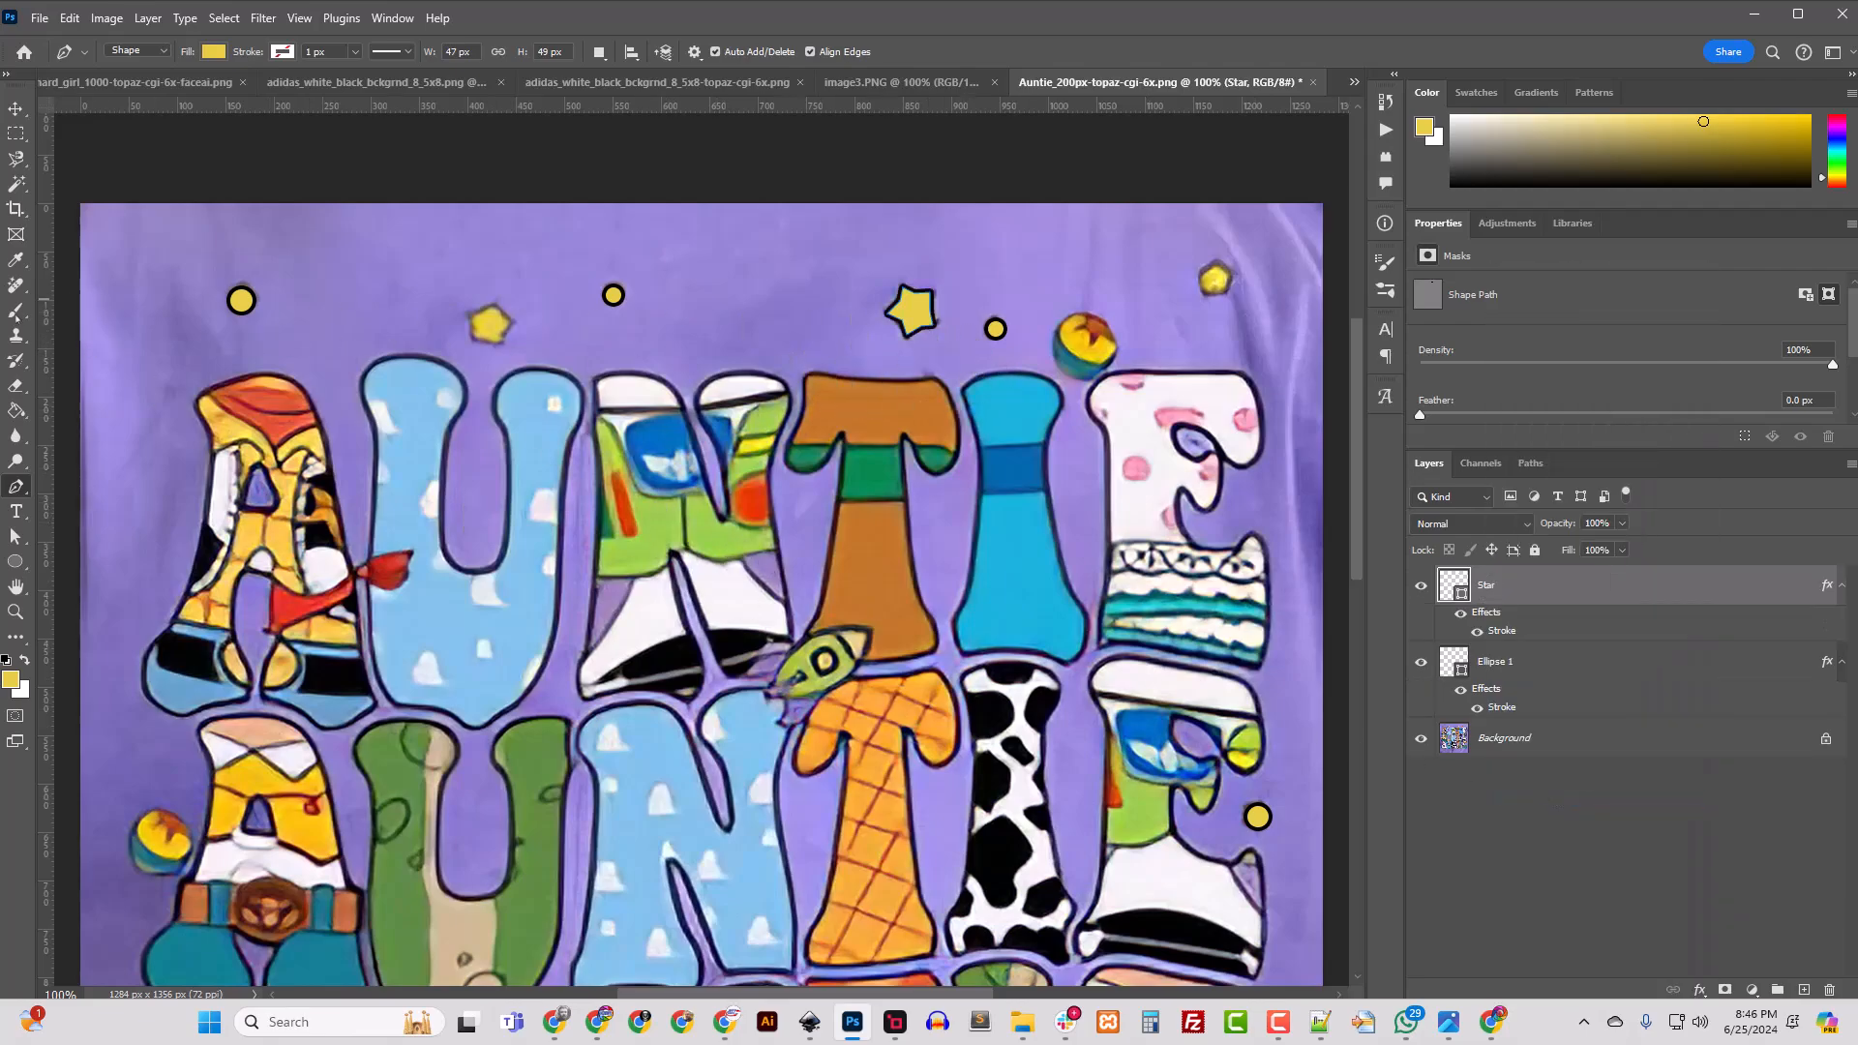
Step: Adjust the star path's anchor points to widen it to about 51 px, and duplicate the Star layer
right_click(17, 492)
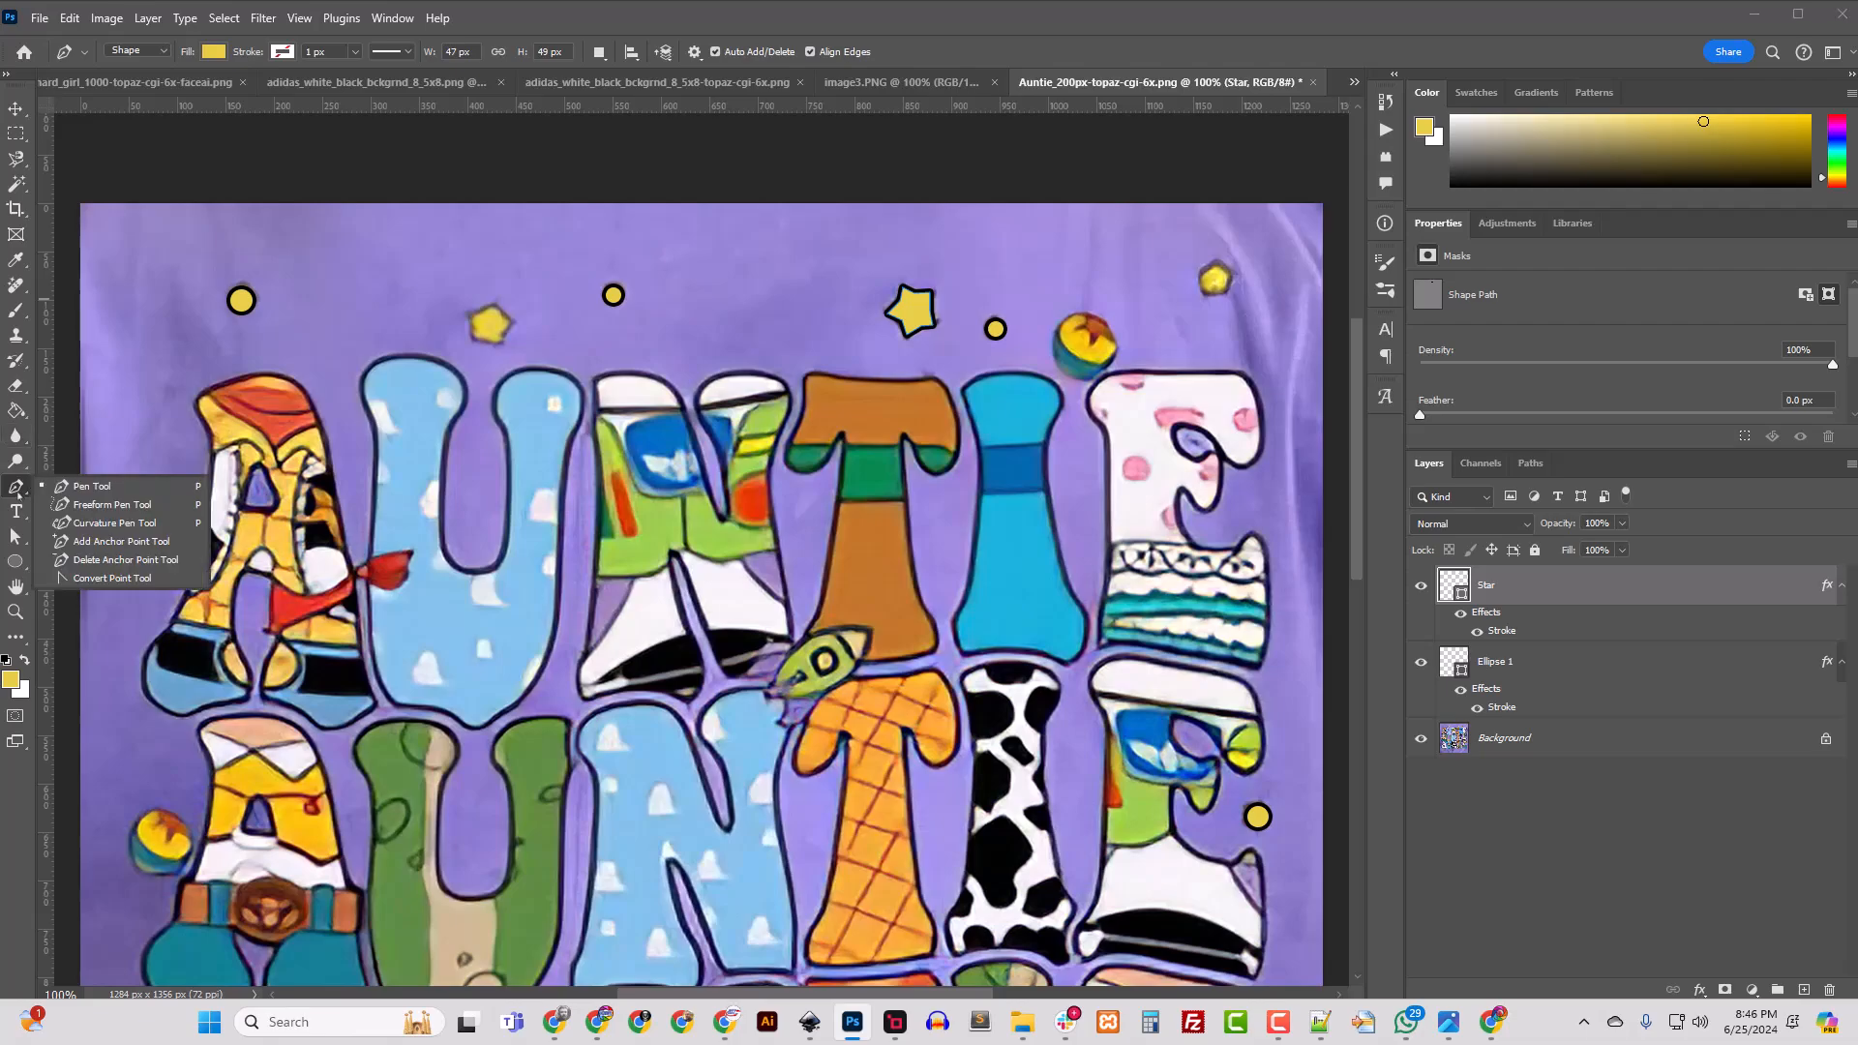
left_click(17, 538)
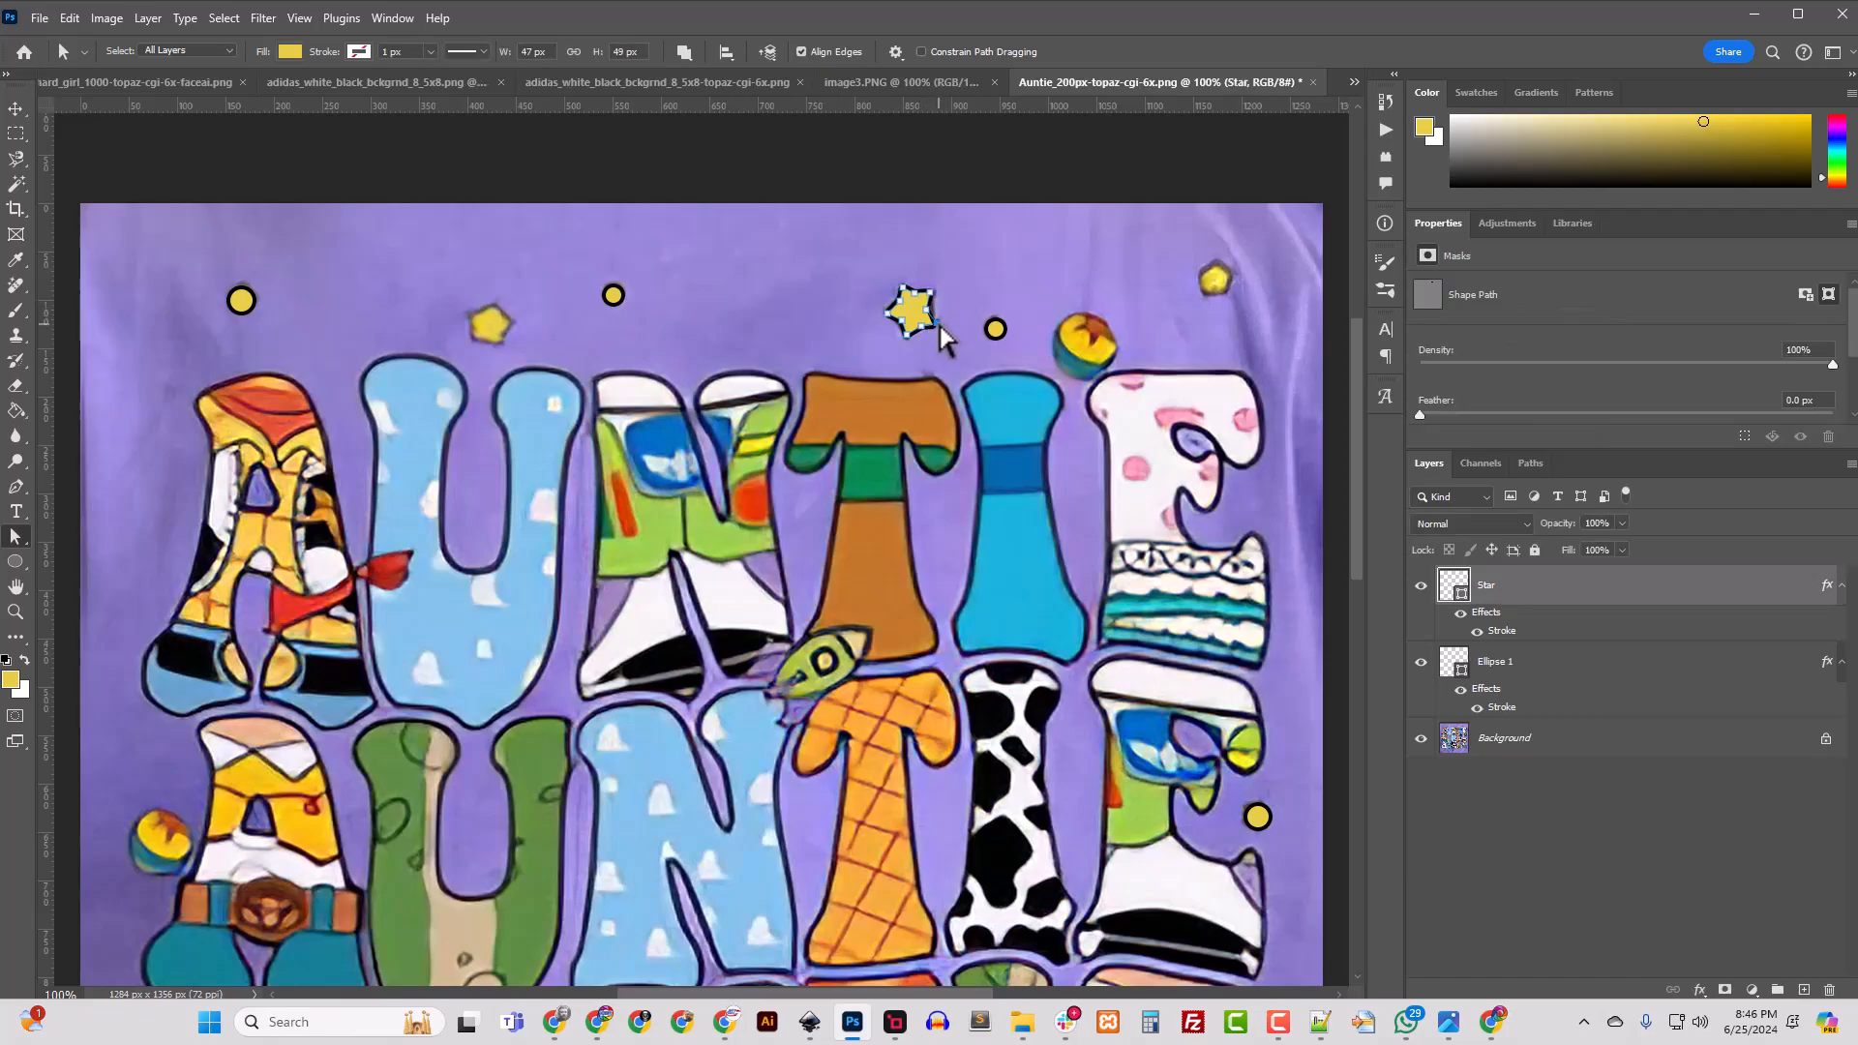
right_click(1508, 591)
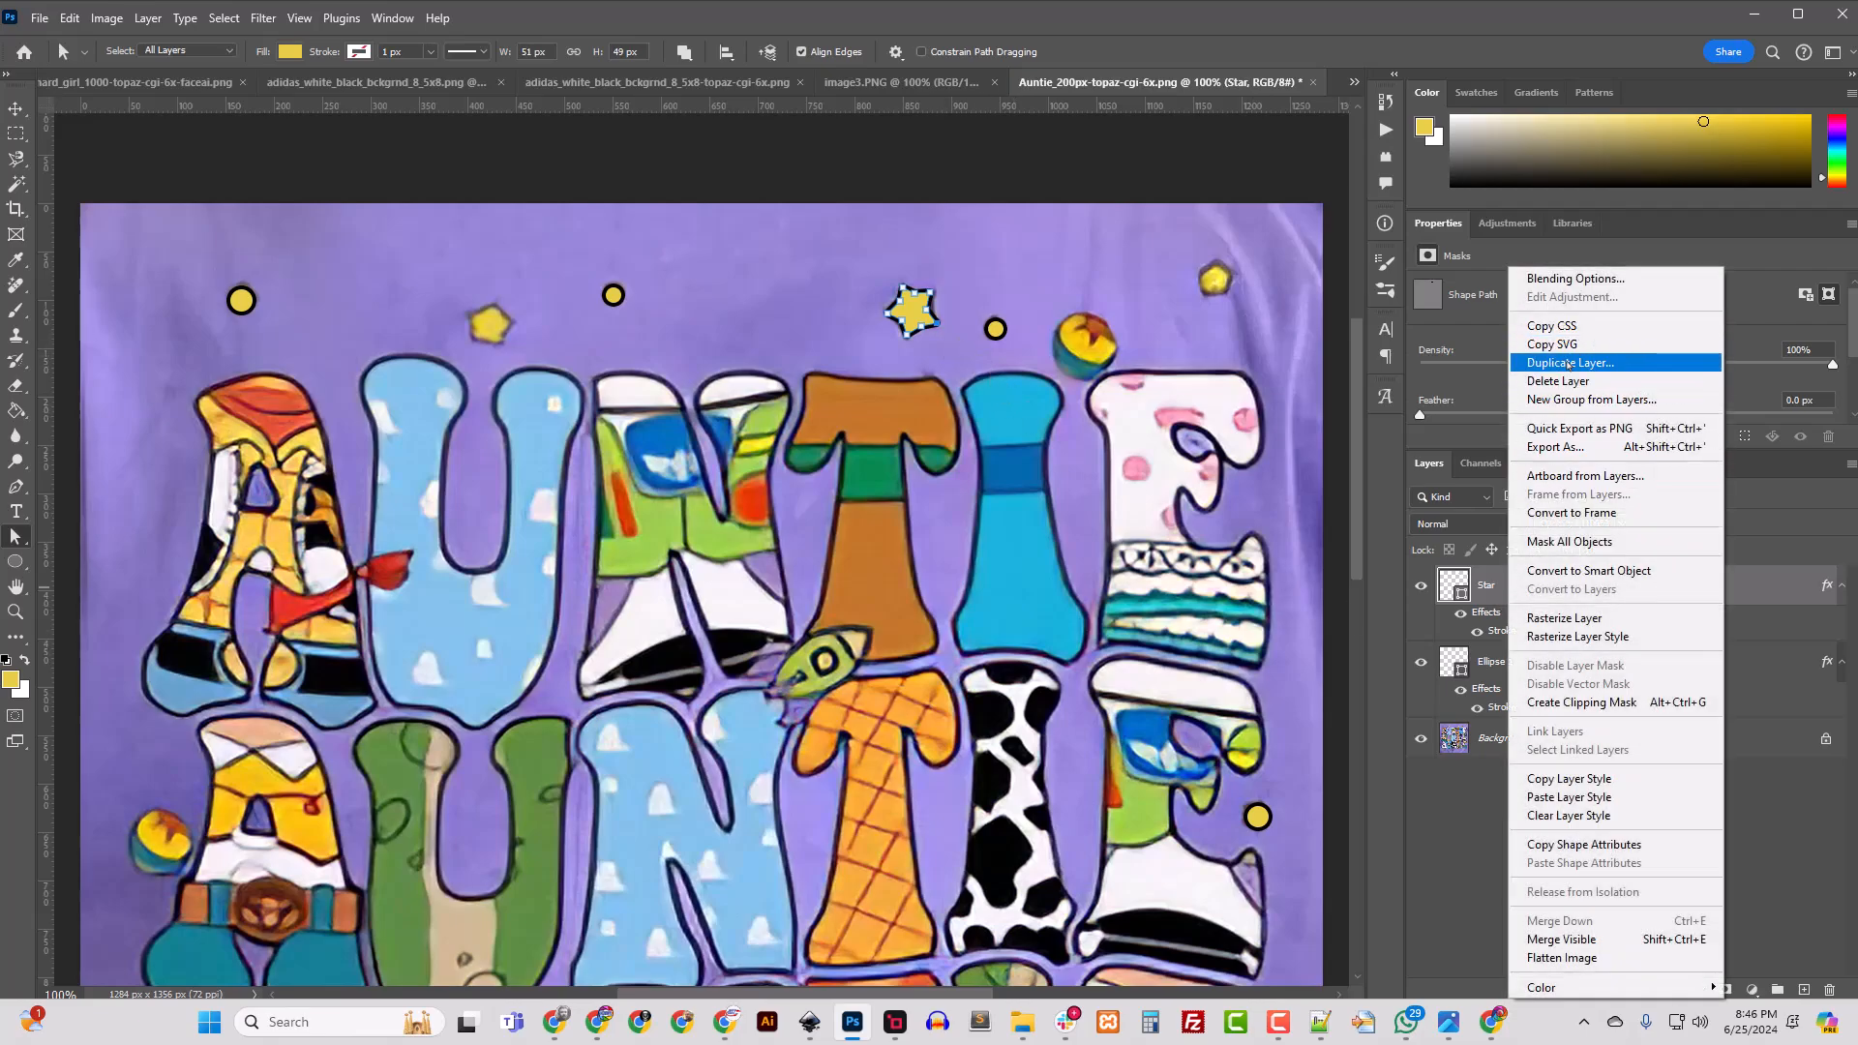
left_click(1570, 363)
left_click(1307, 392)
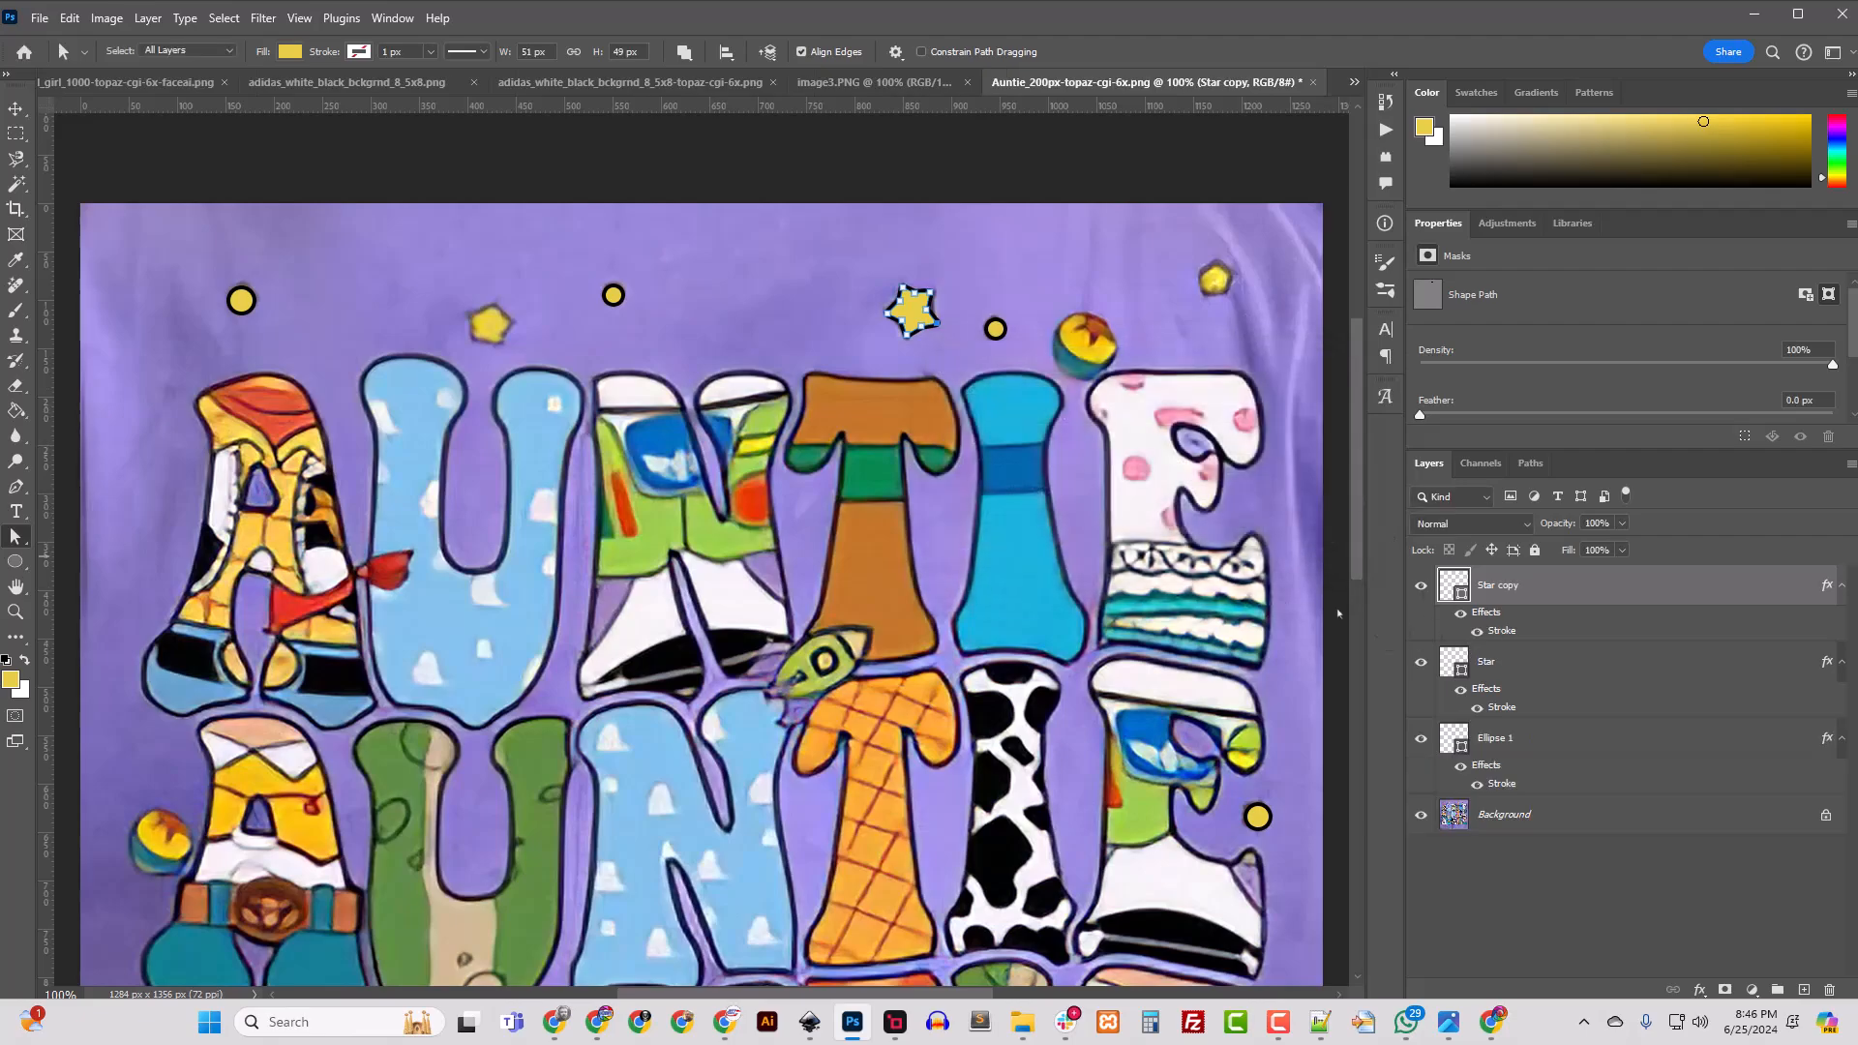
Step: Scale the Star copy to about 80%, rotate it about 35.5°, and position it over the star above the first-row U
left_click(17, 109)
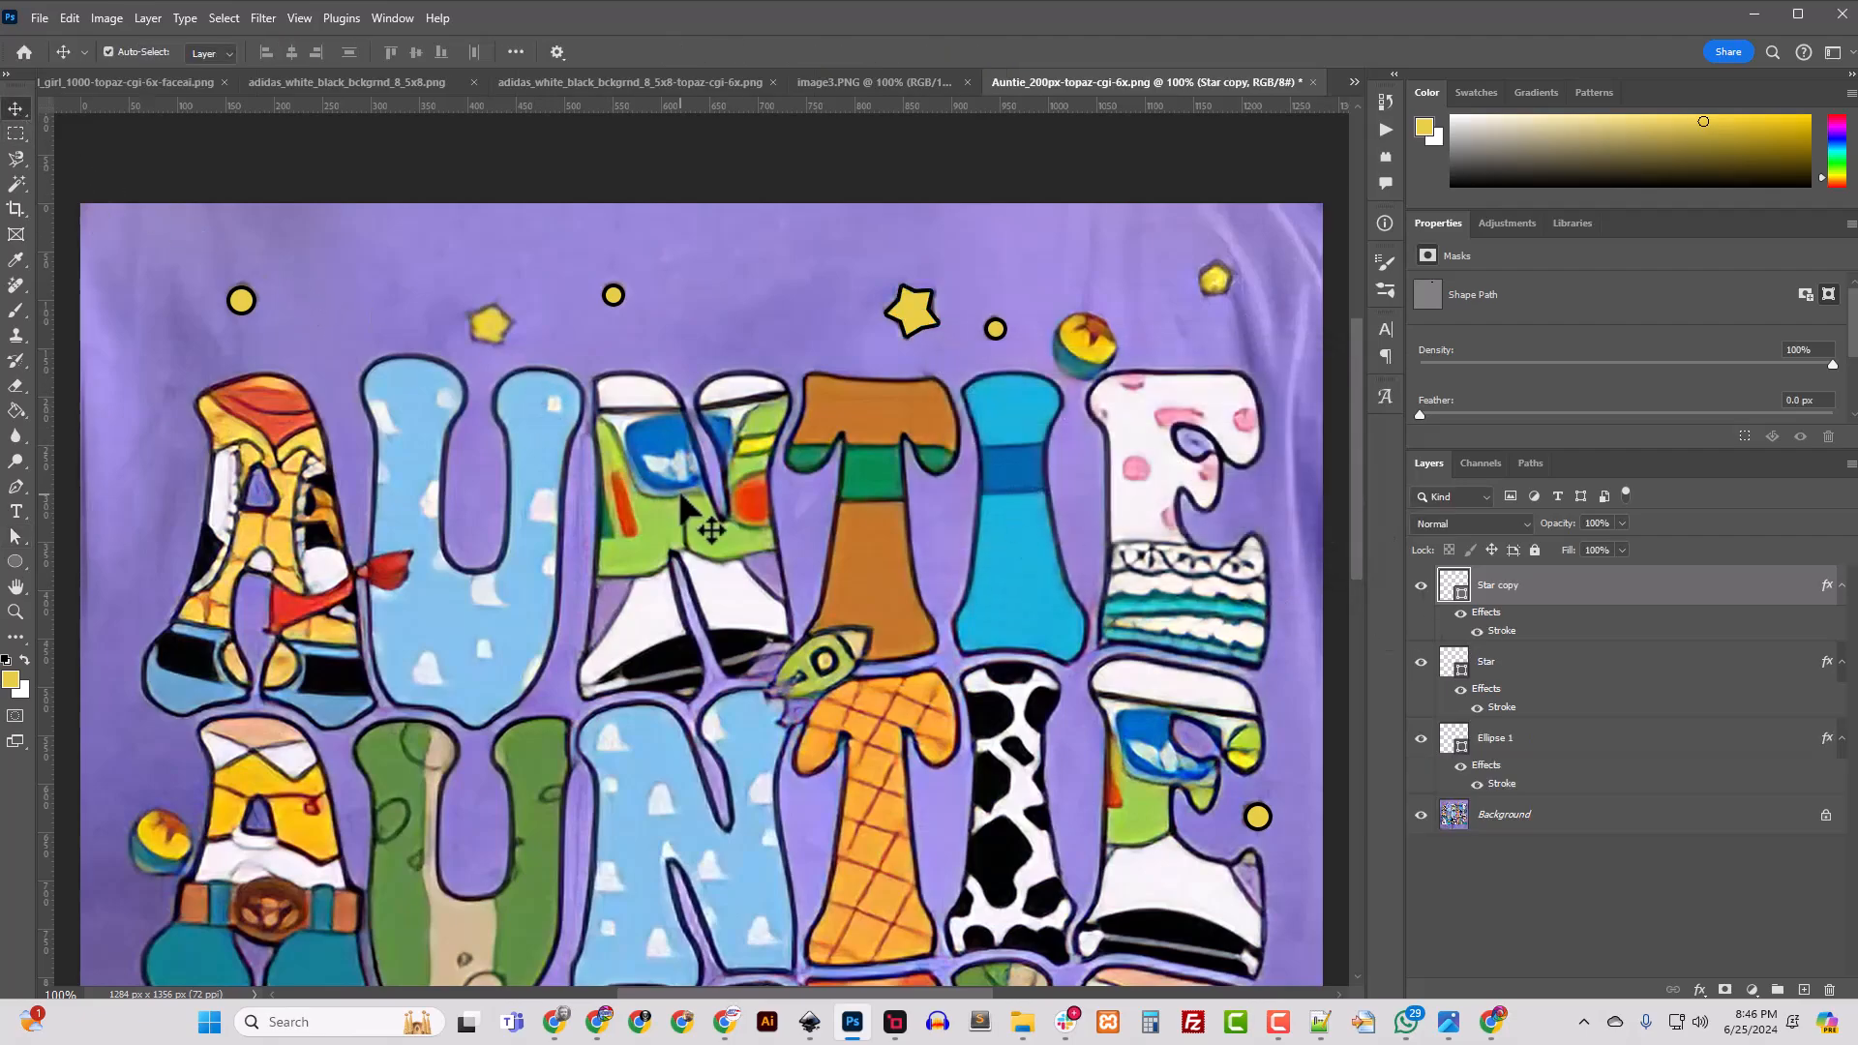
key("ctrl+t")
left_click_drag(970, 352, 924, 384)
left_click_drag(897, 315, 490, 322)
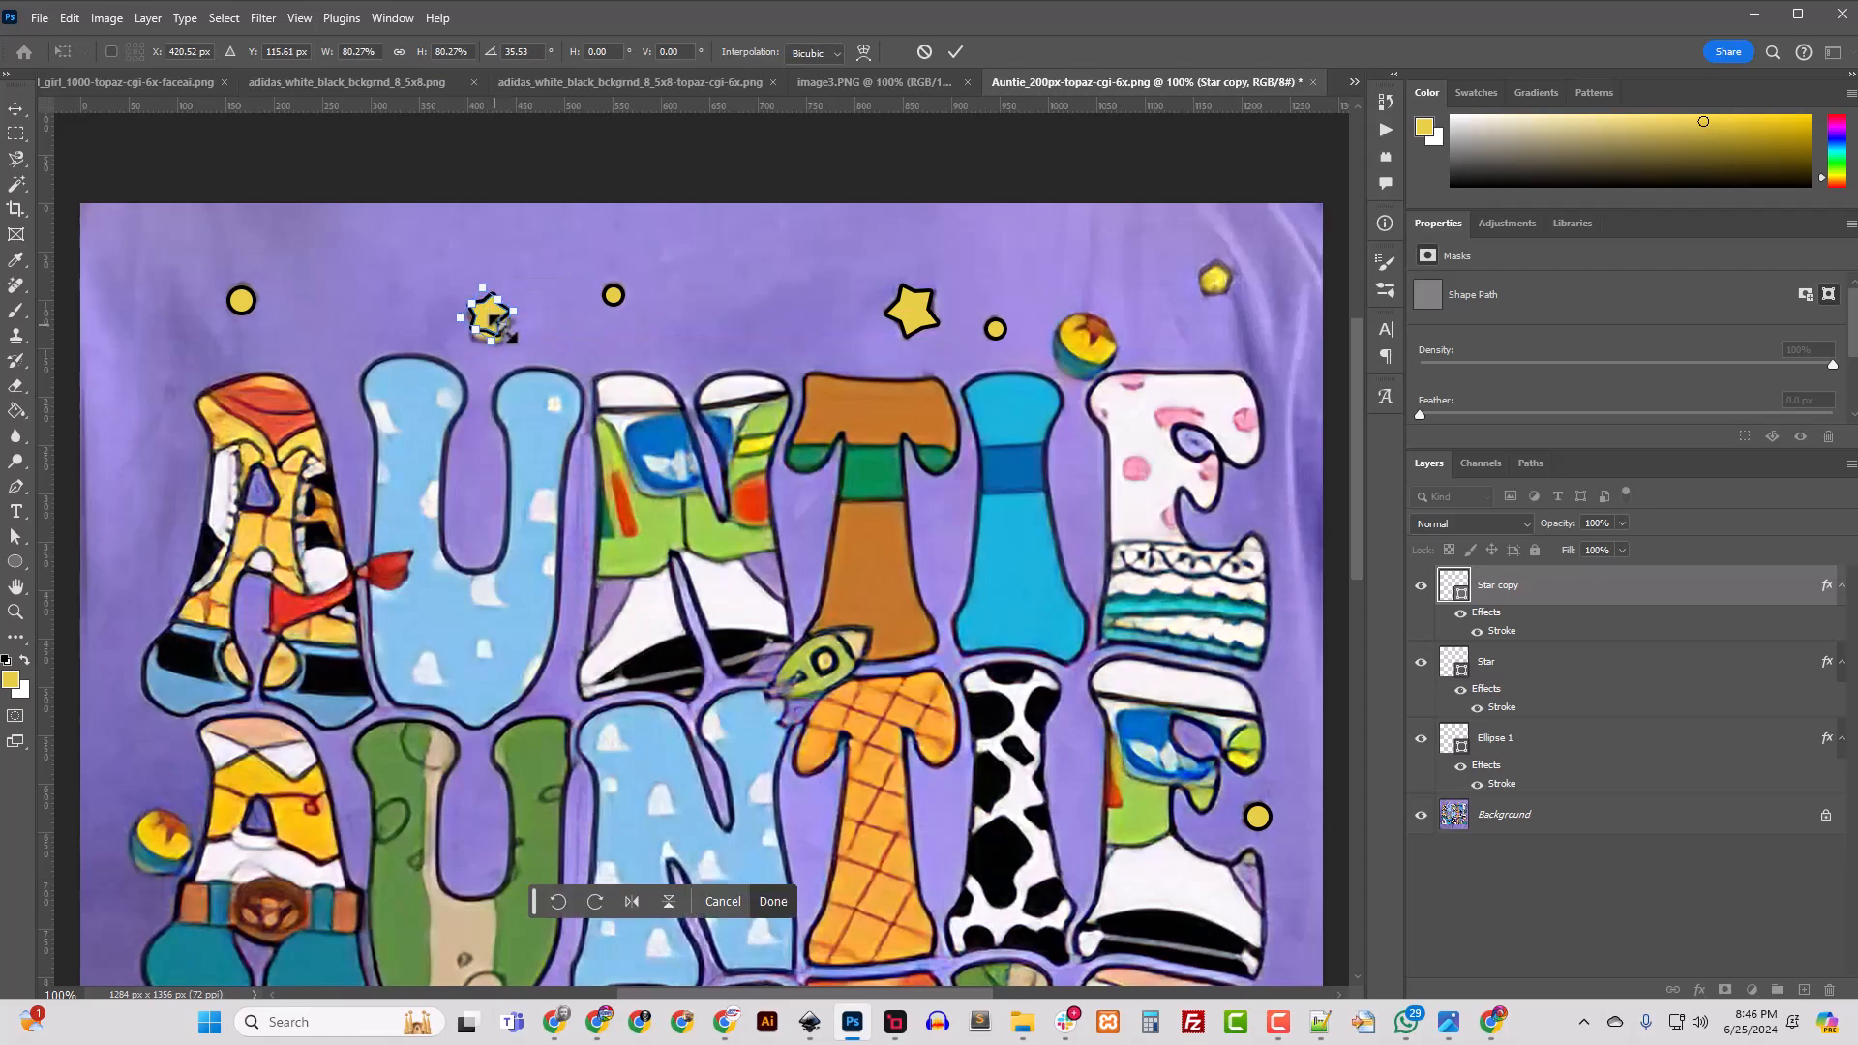
key("shift+Down")
key("shift+Down")
key("Up")
key("Up")
key("Up")
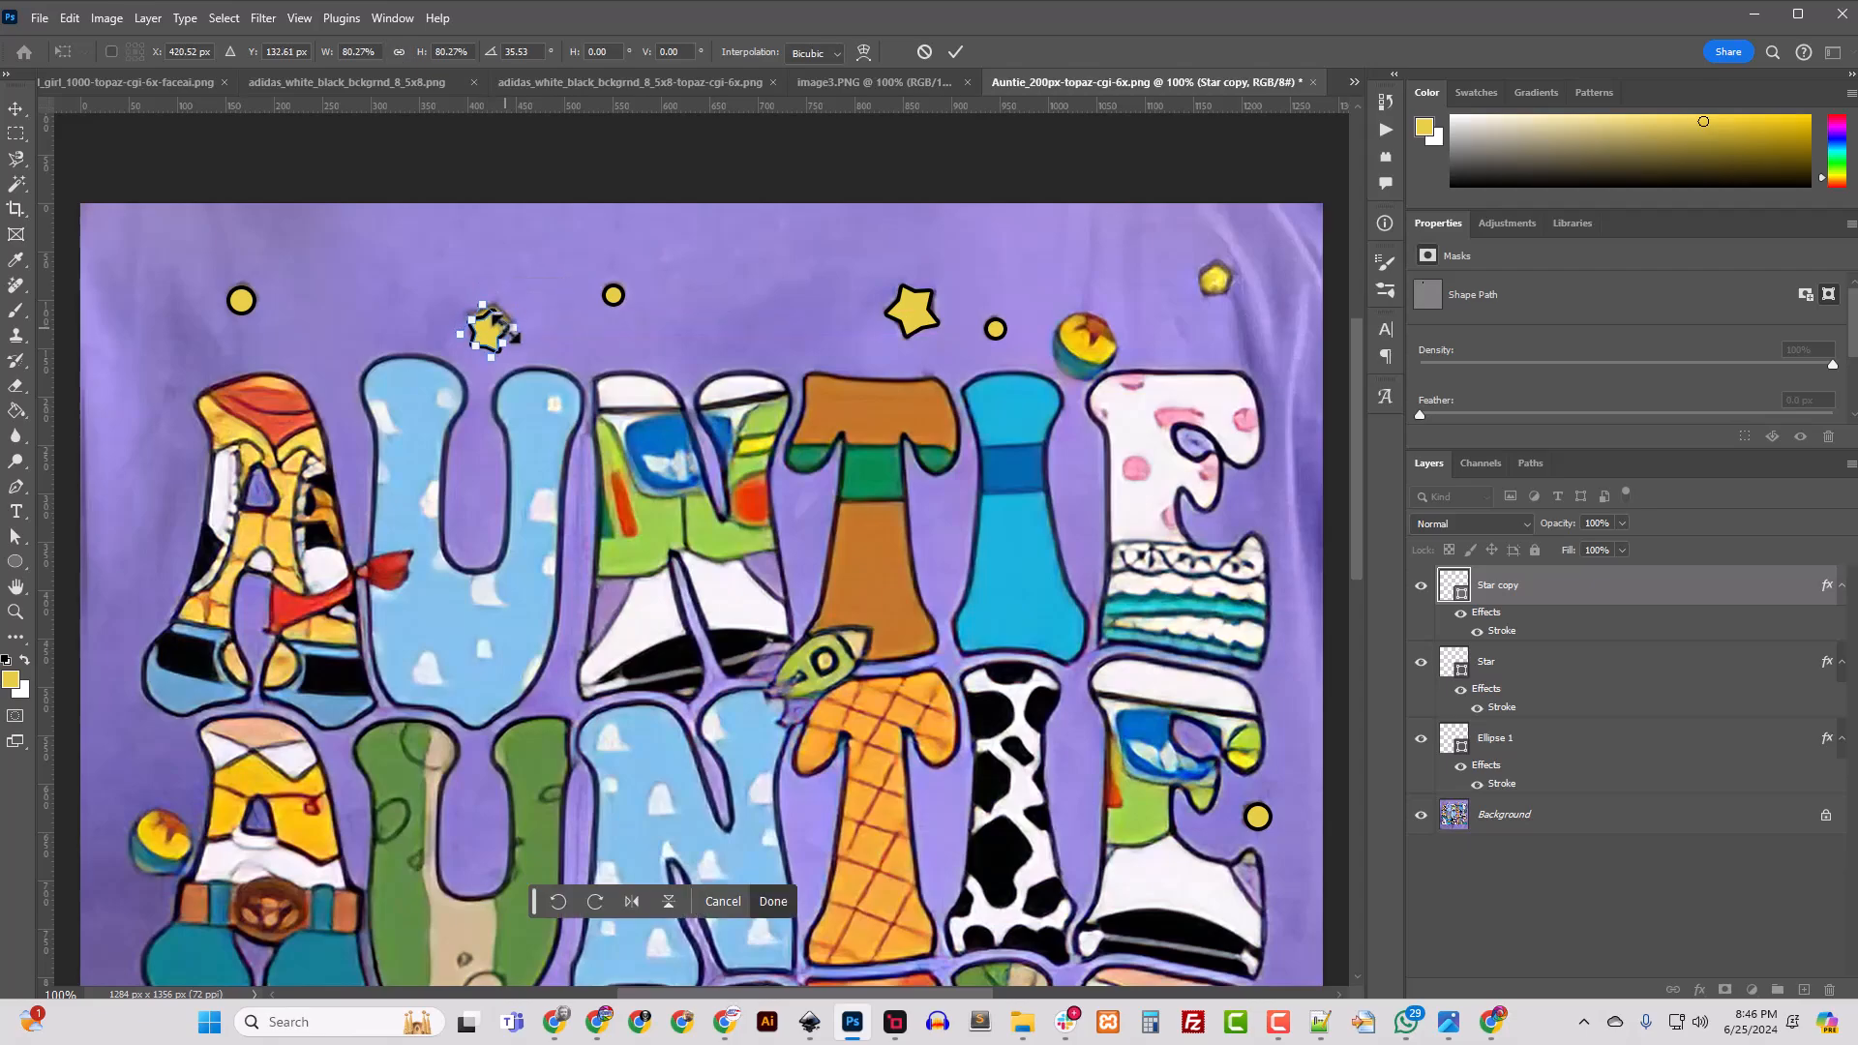
key("Up")
key("Up")
key("Up")
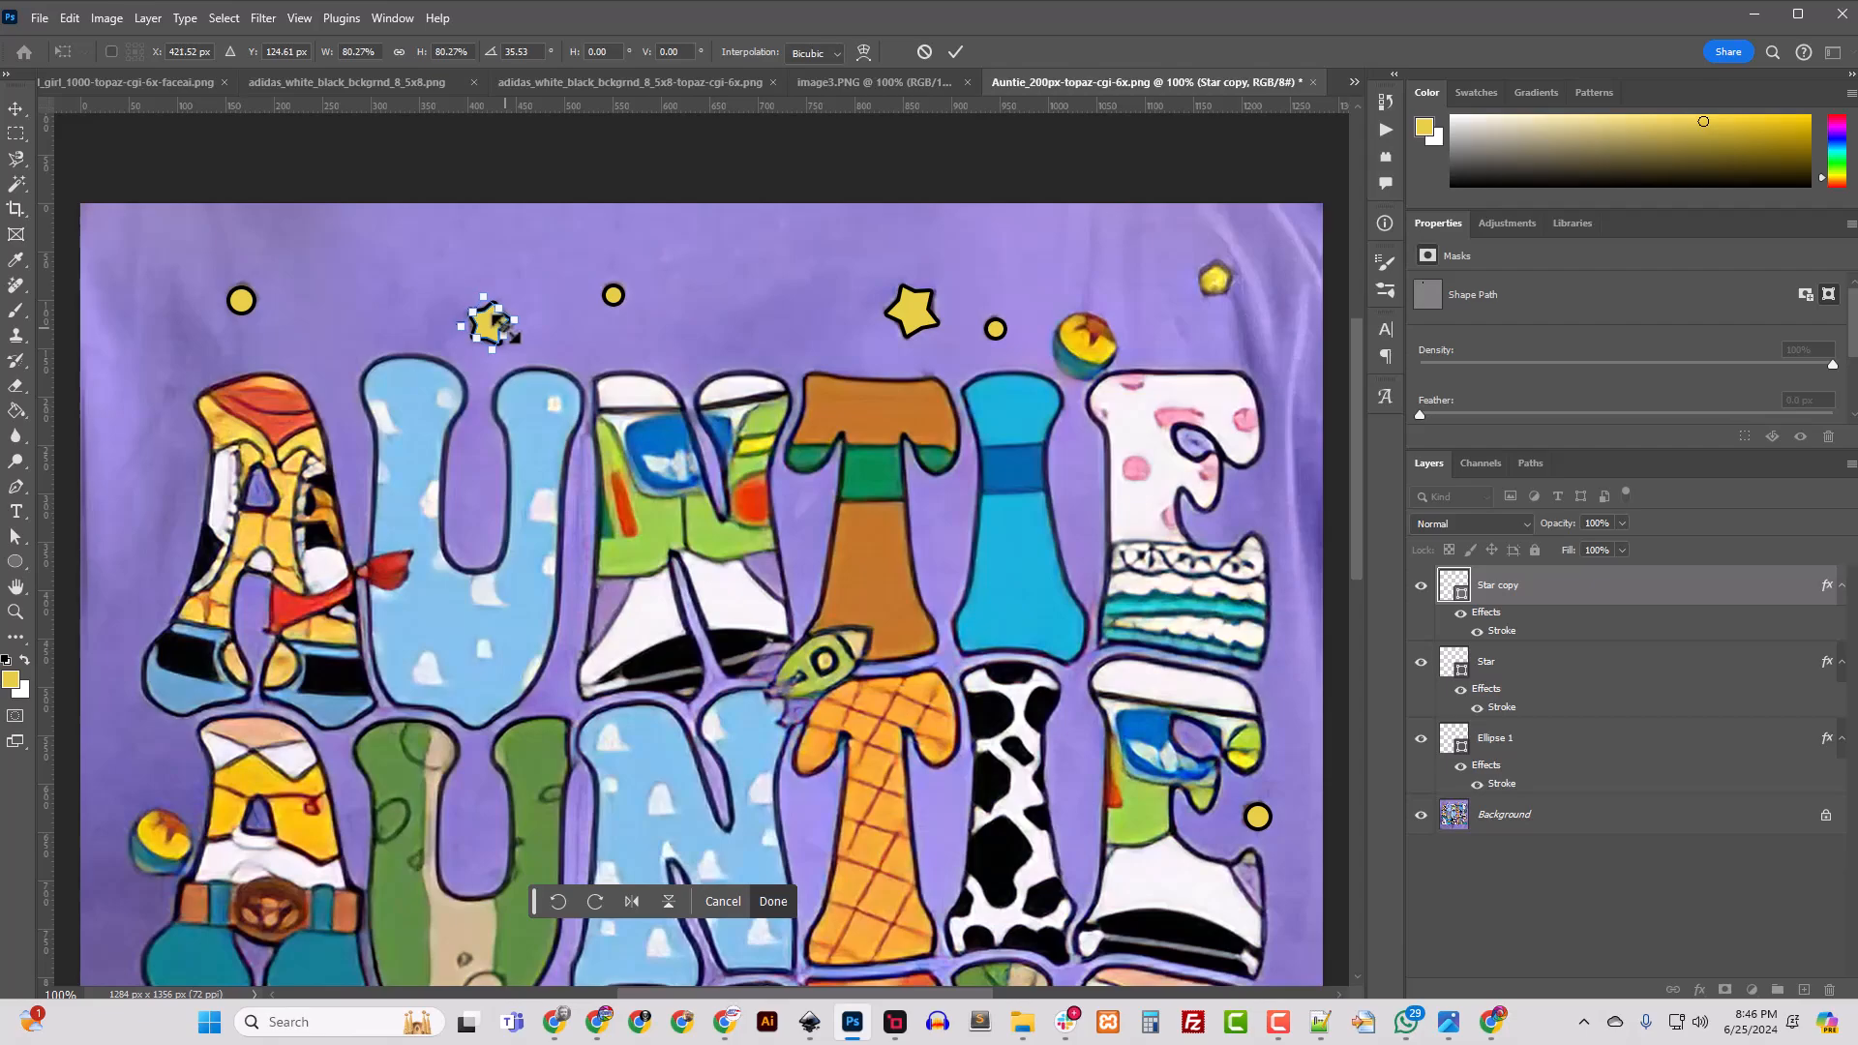
key("Return")
Step: Duplicate the Star copy layer and move the duplicate over the star above the first-row E
right_click(1505, 593)
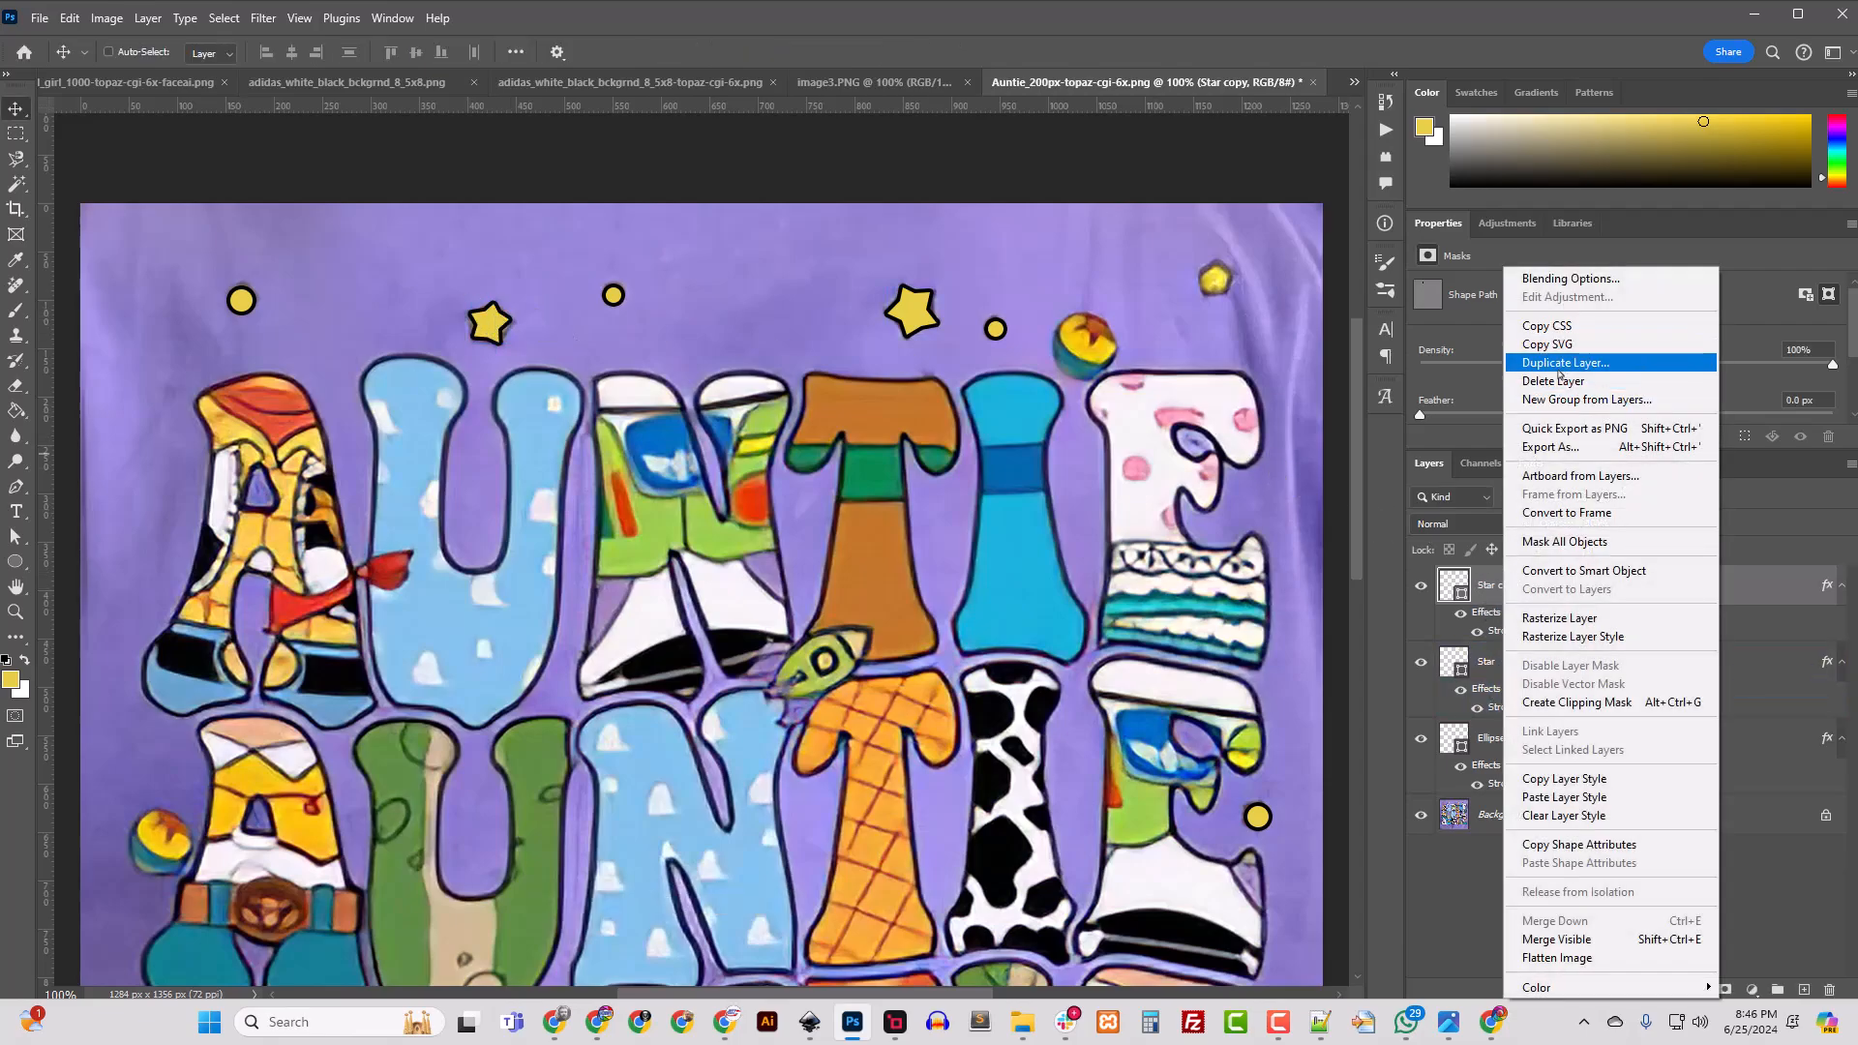
left_click(1565, 363)
left_click(1310, 394)
left_click_drag(519, 320, 1243, 281)
Step: Duplicate the Star copy 2 layer under the name Star copy 3
scroll(1151, 649, "down", 10)
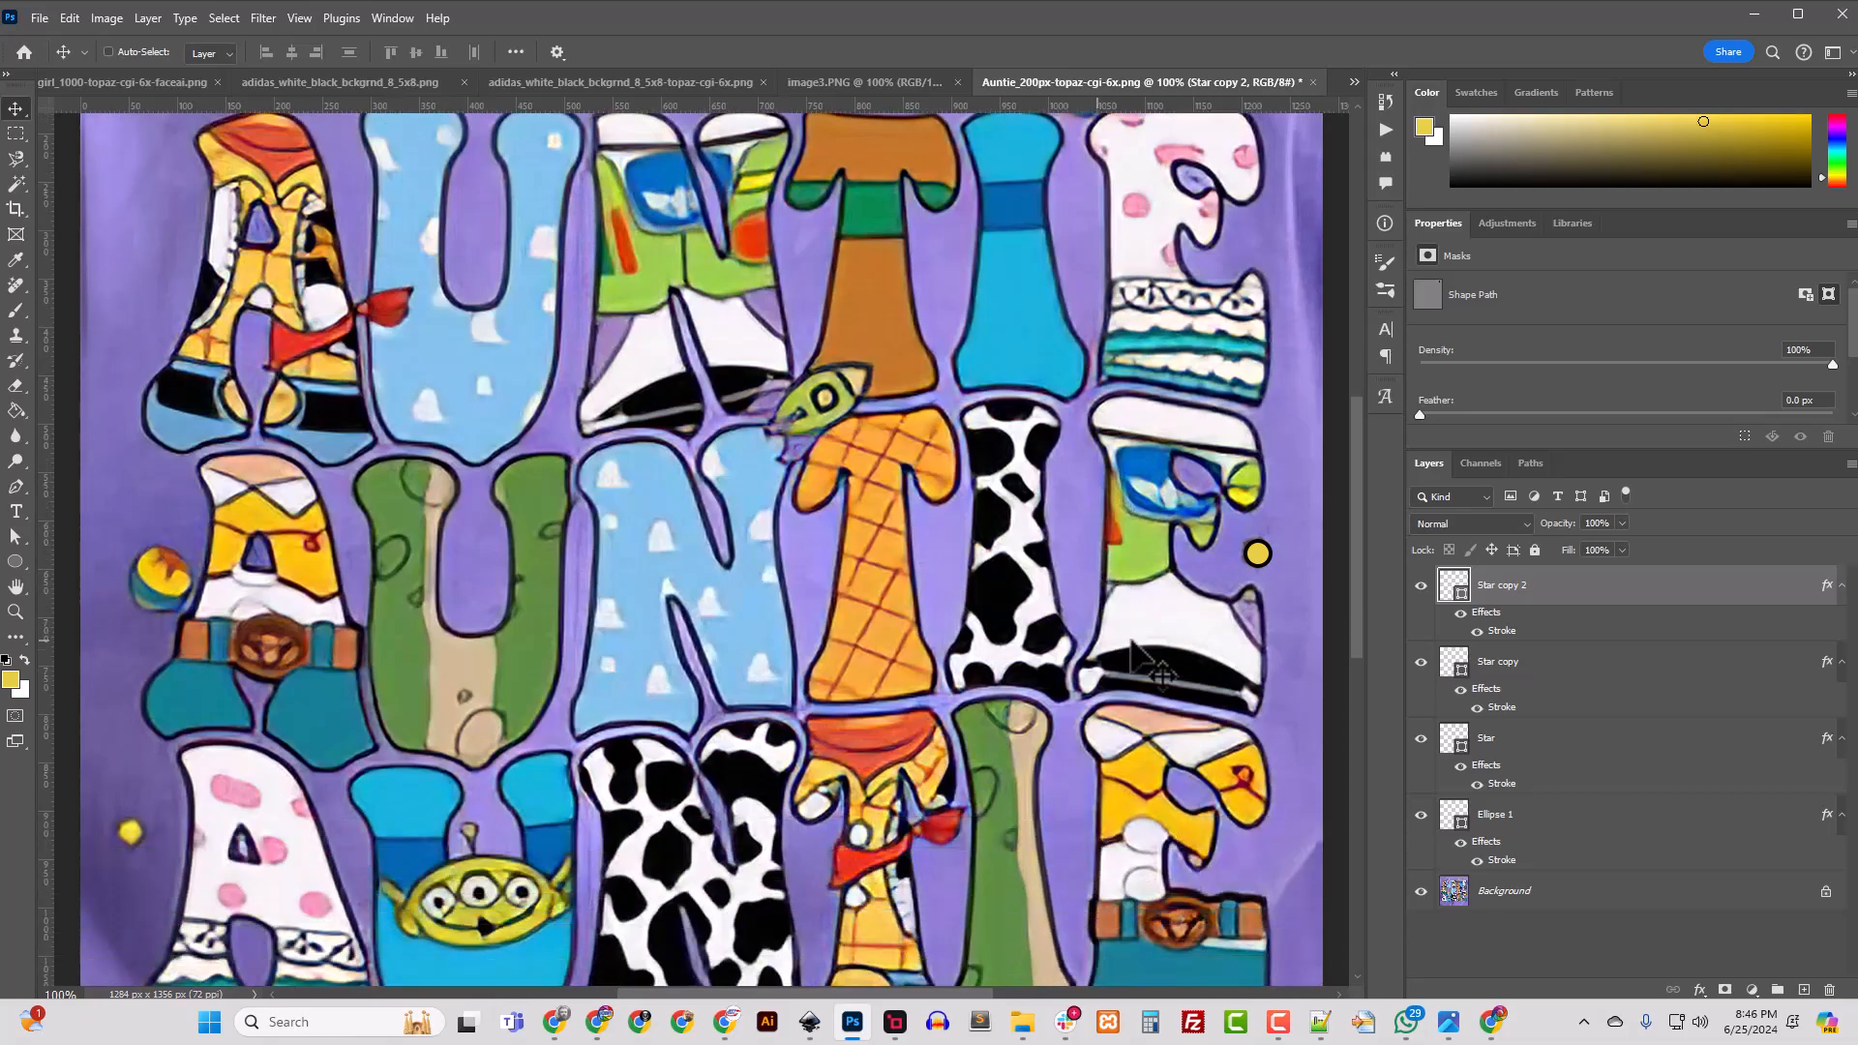
scroll(1157, 658, "down", 4)
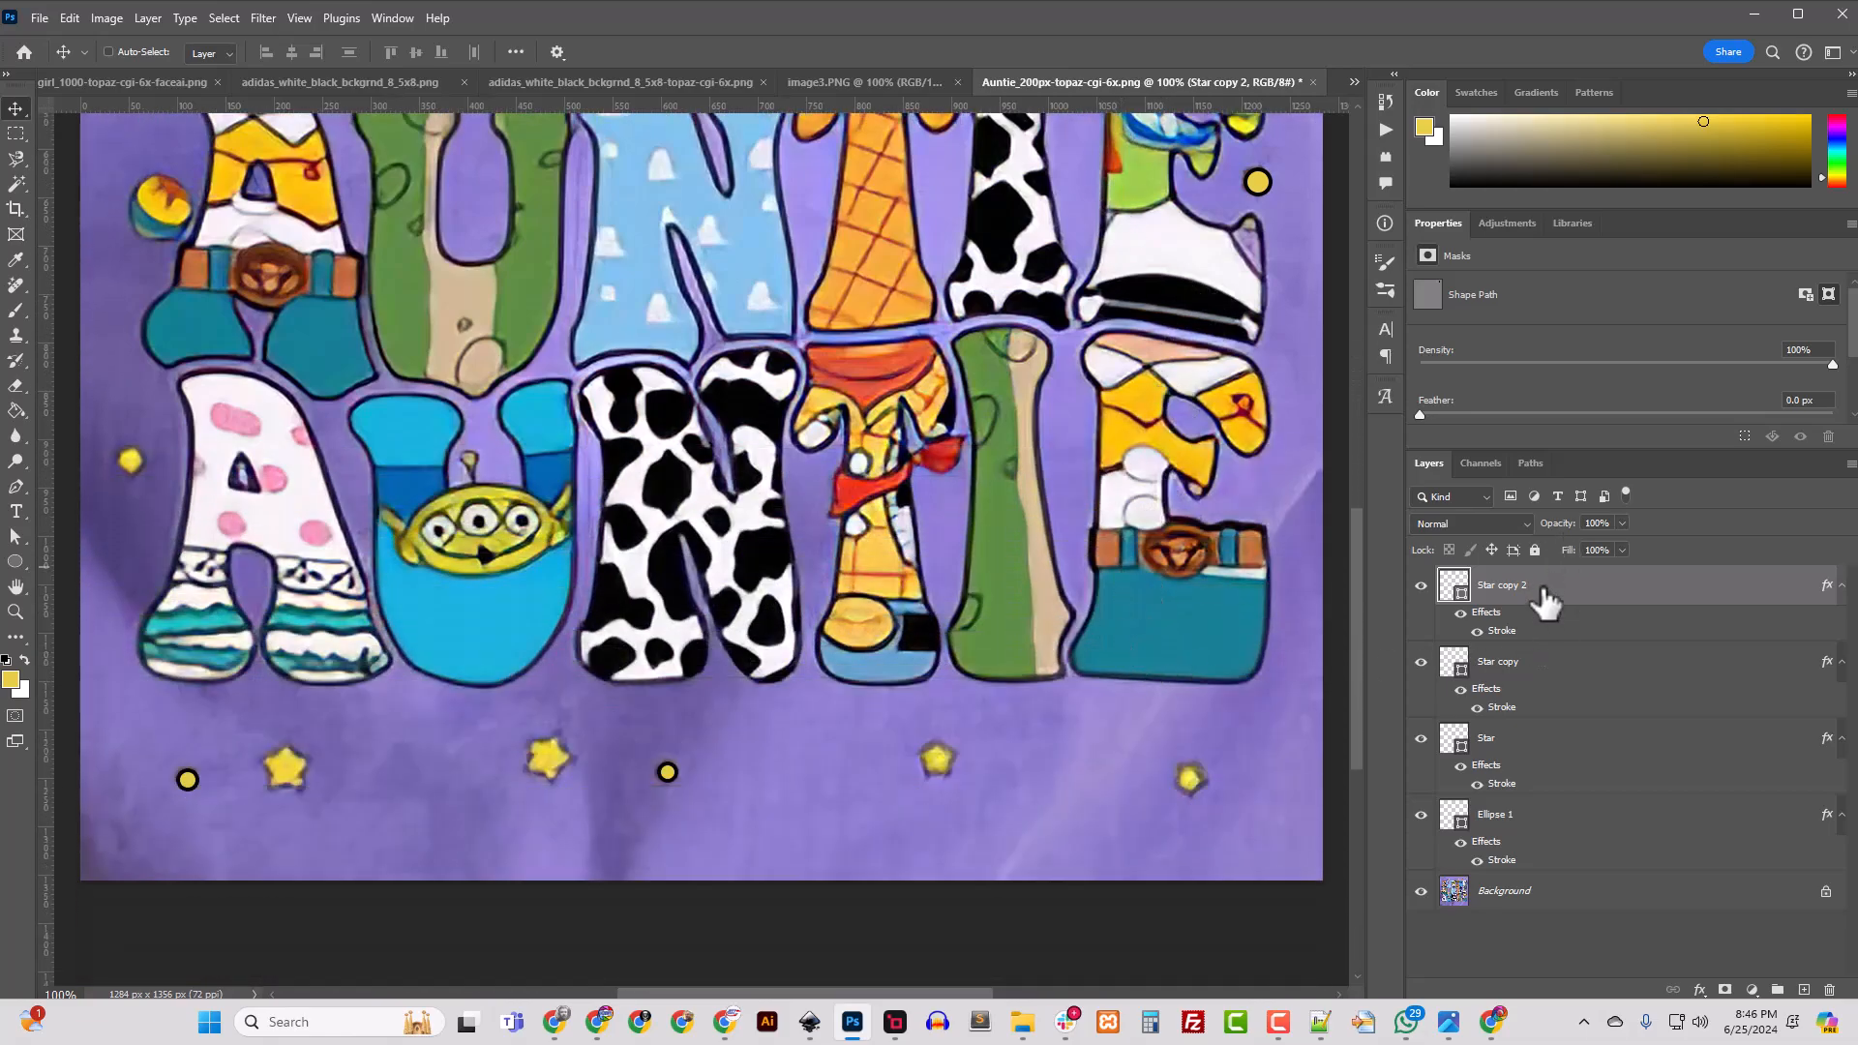
right_click(1544, 593)
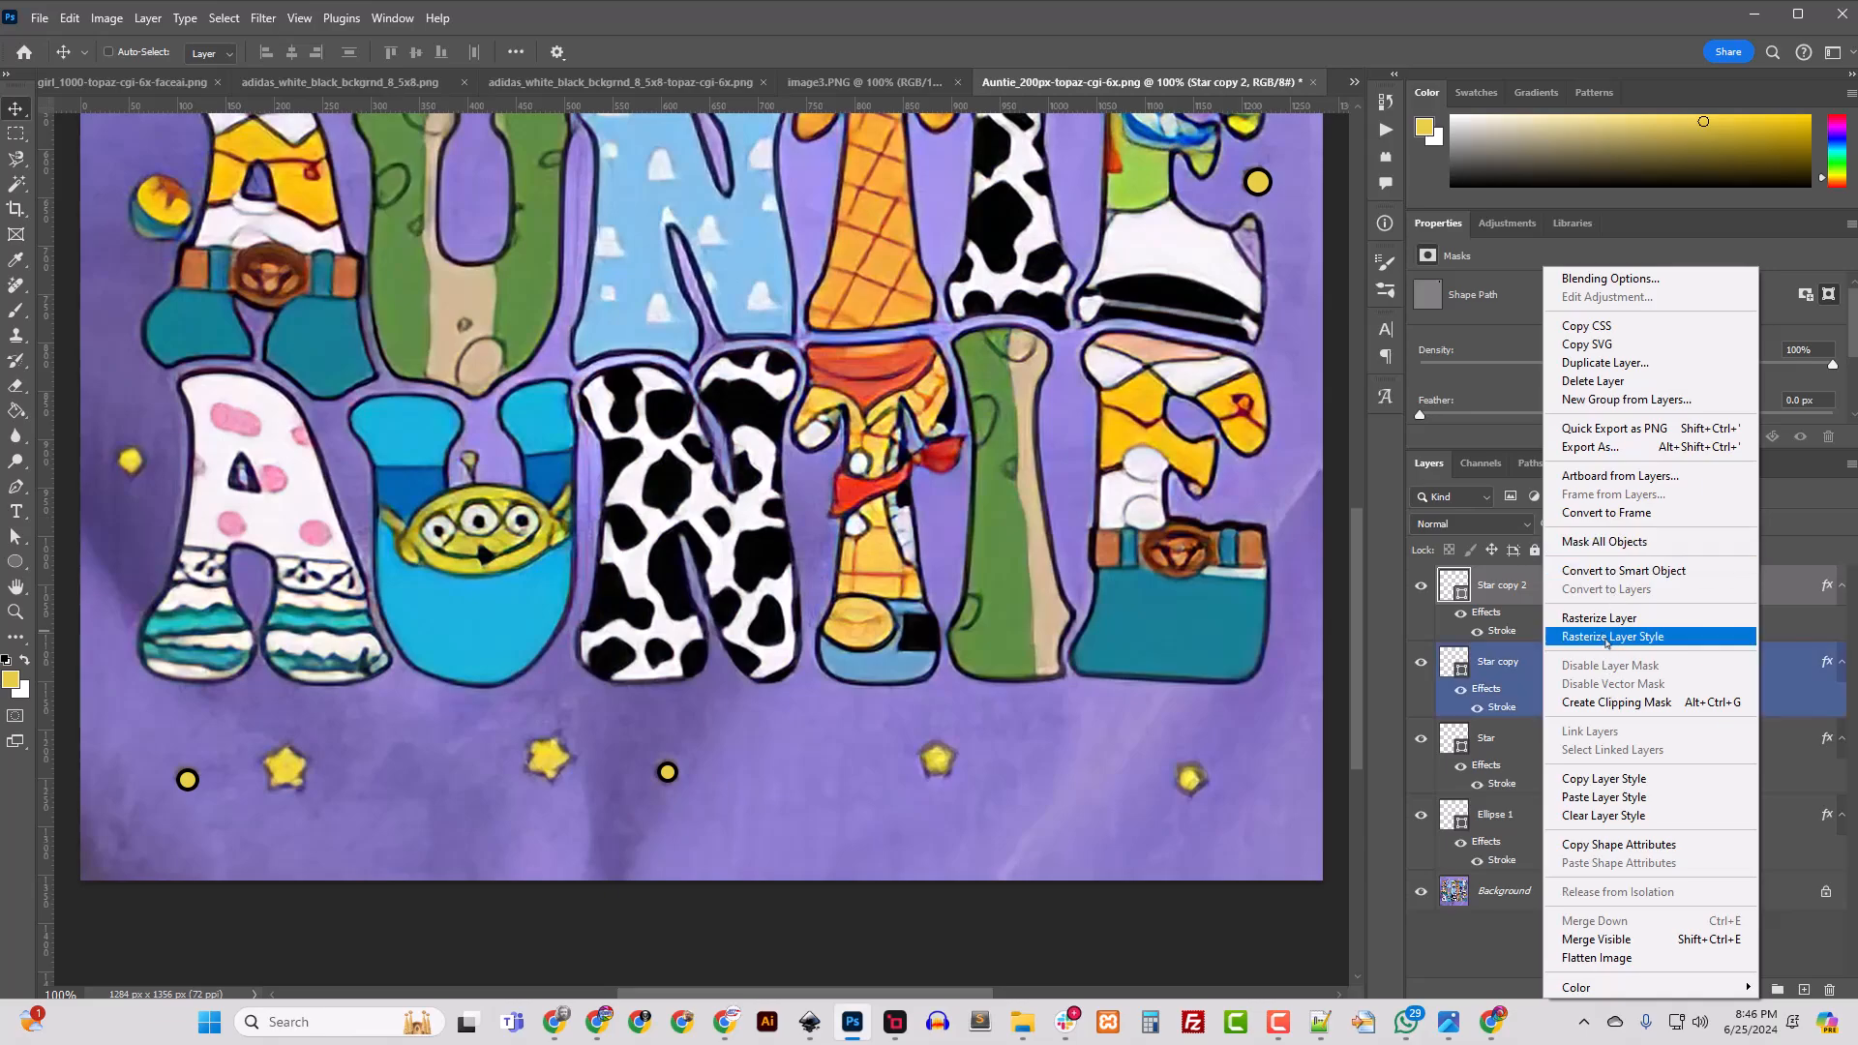
left_click(1596, 364)
left_click(1309, 394)
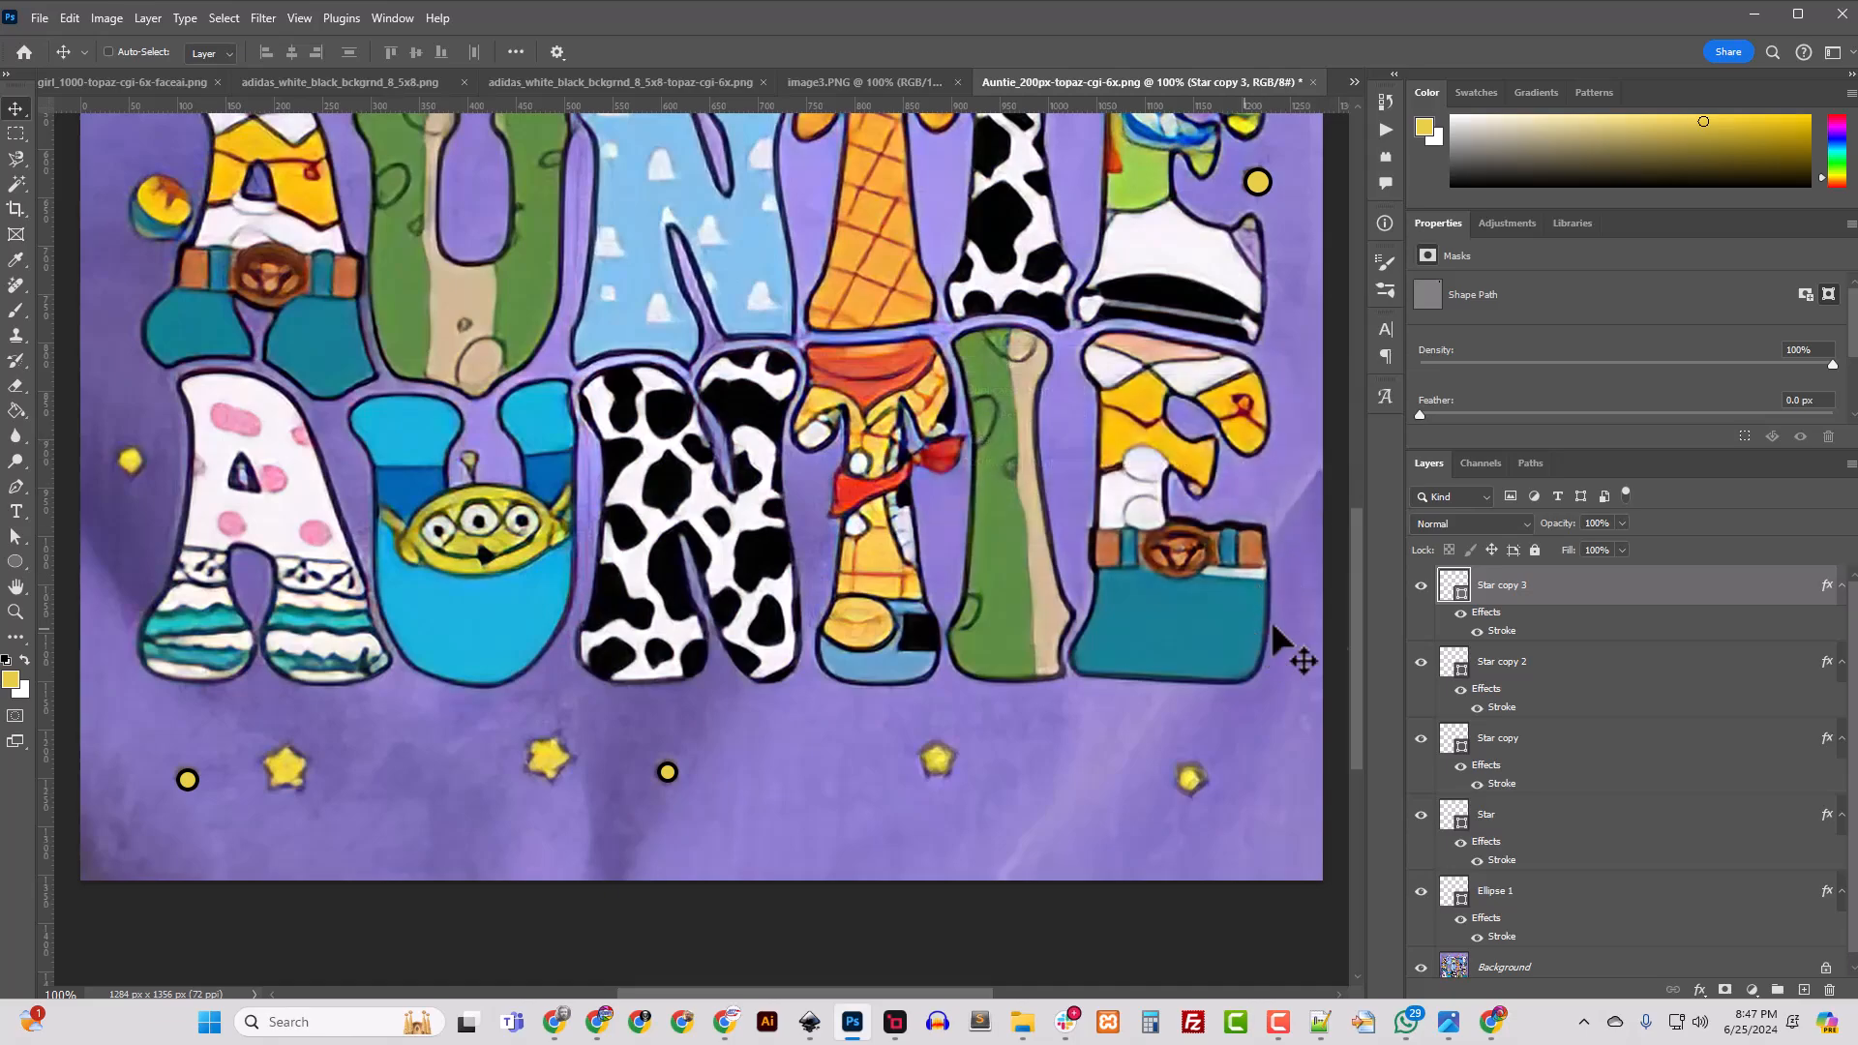
Step: Move Star copy 3 over the star below the third-row A and rotate it slightly counterclockwise to match
scroll(927, 527, "up", 1)
scroll(927, 530, "up", 4)
left_click_drag(1058, 378, 703, 791)
scroll(703, 790, "down", 2)
left_click_drag(890, 298, 504, 860)
scroll(499, 764, "down", 1)
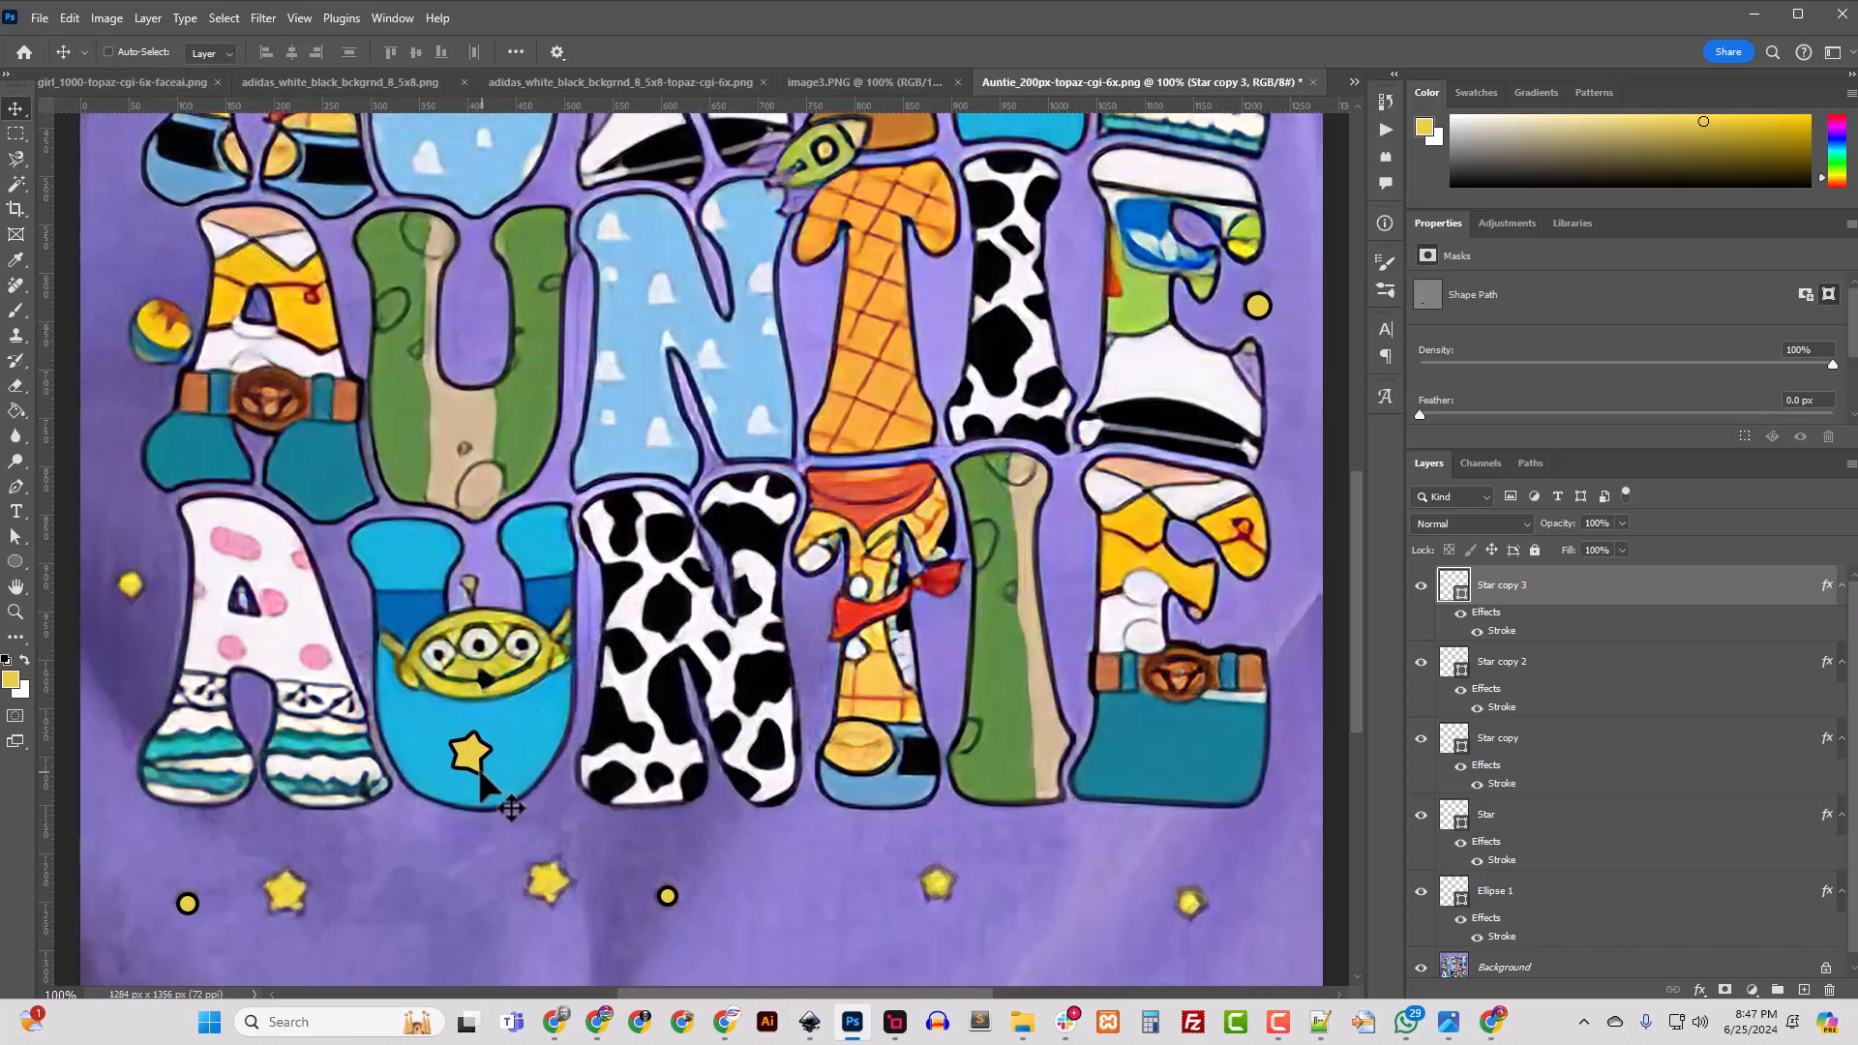
left_click_drag(478, 772, 259, 910)
left_click_drag(288, 904, 376, 936)
key("ctrl+t")
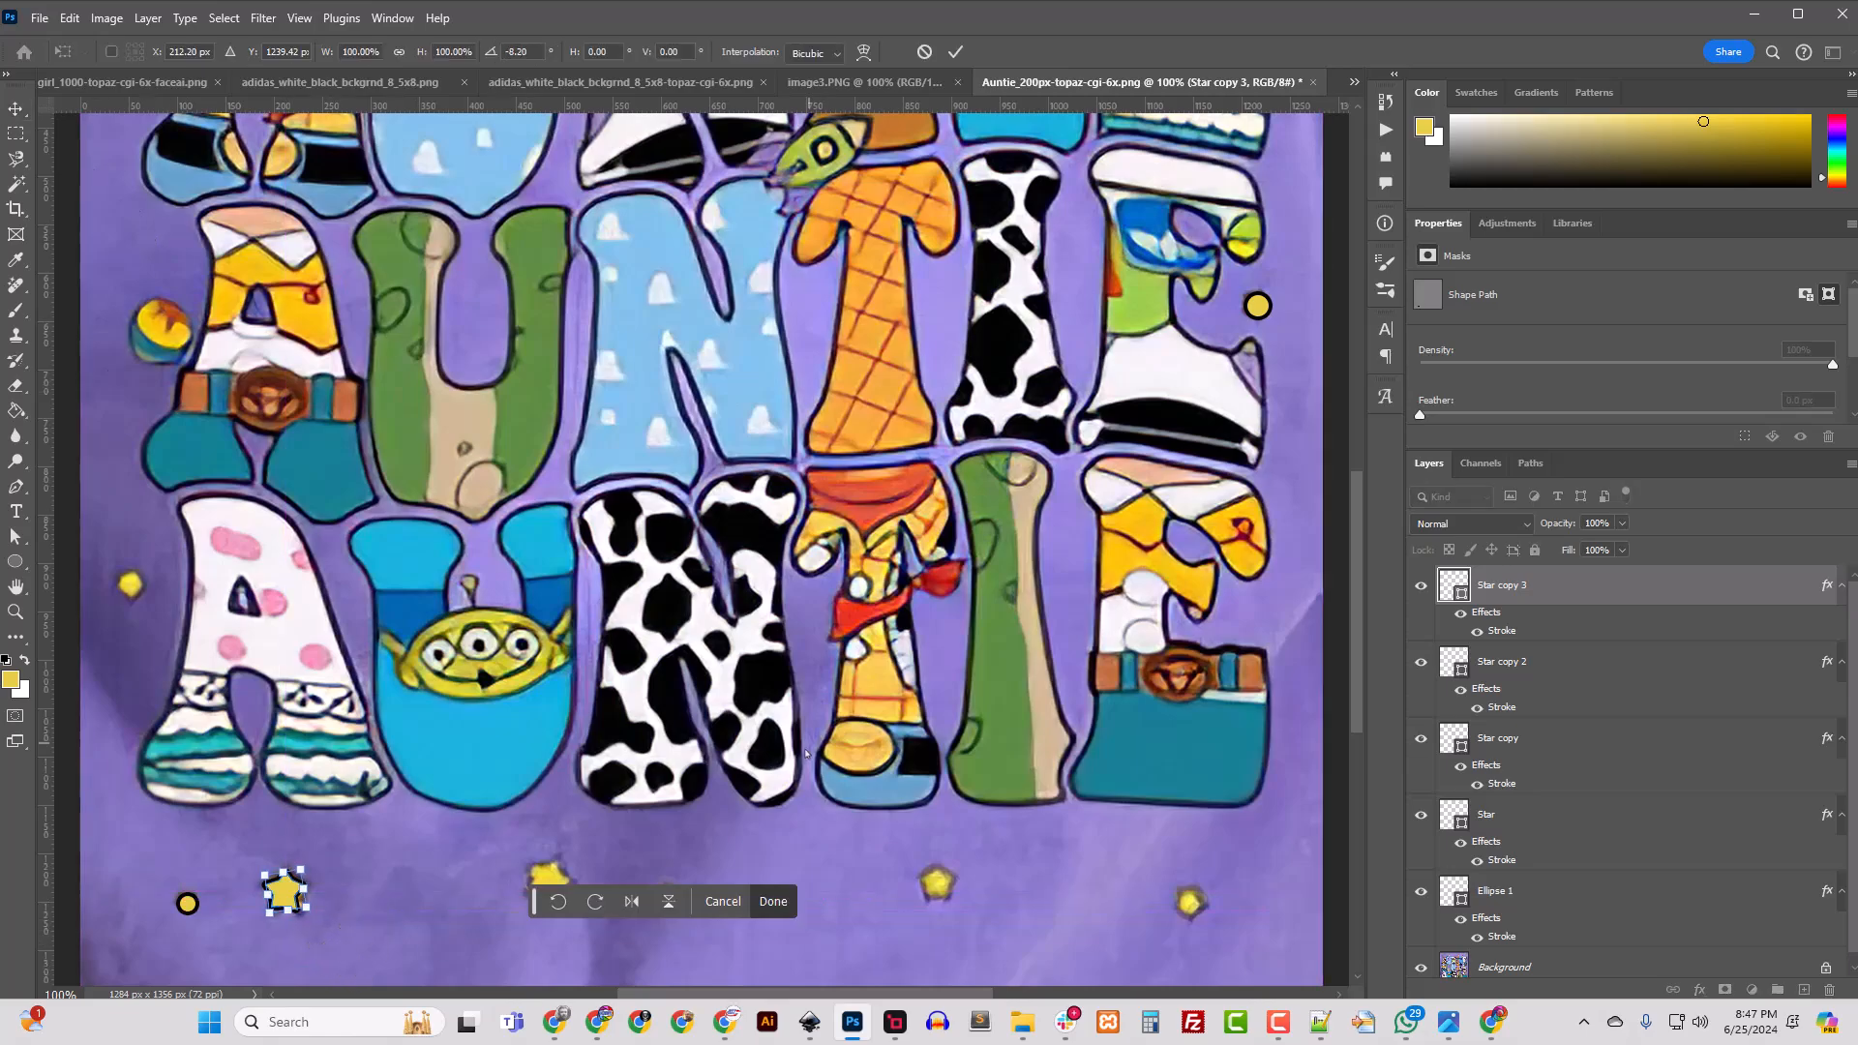
key("Return")
Step: Duplicate Star copy 3 and fit the duplicate over the star below the third-row U
right_click(1534, 605)
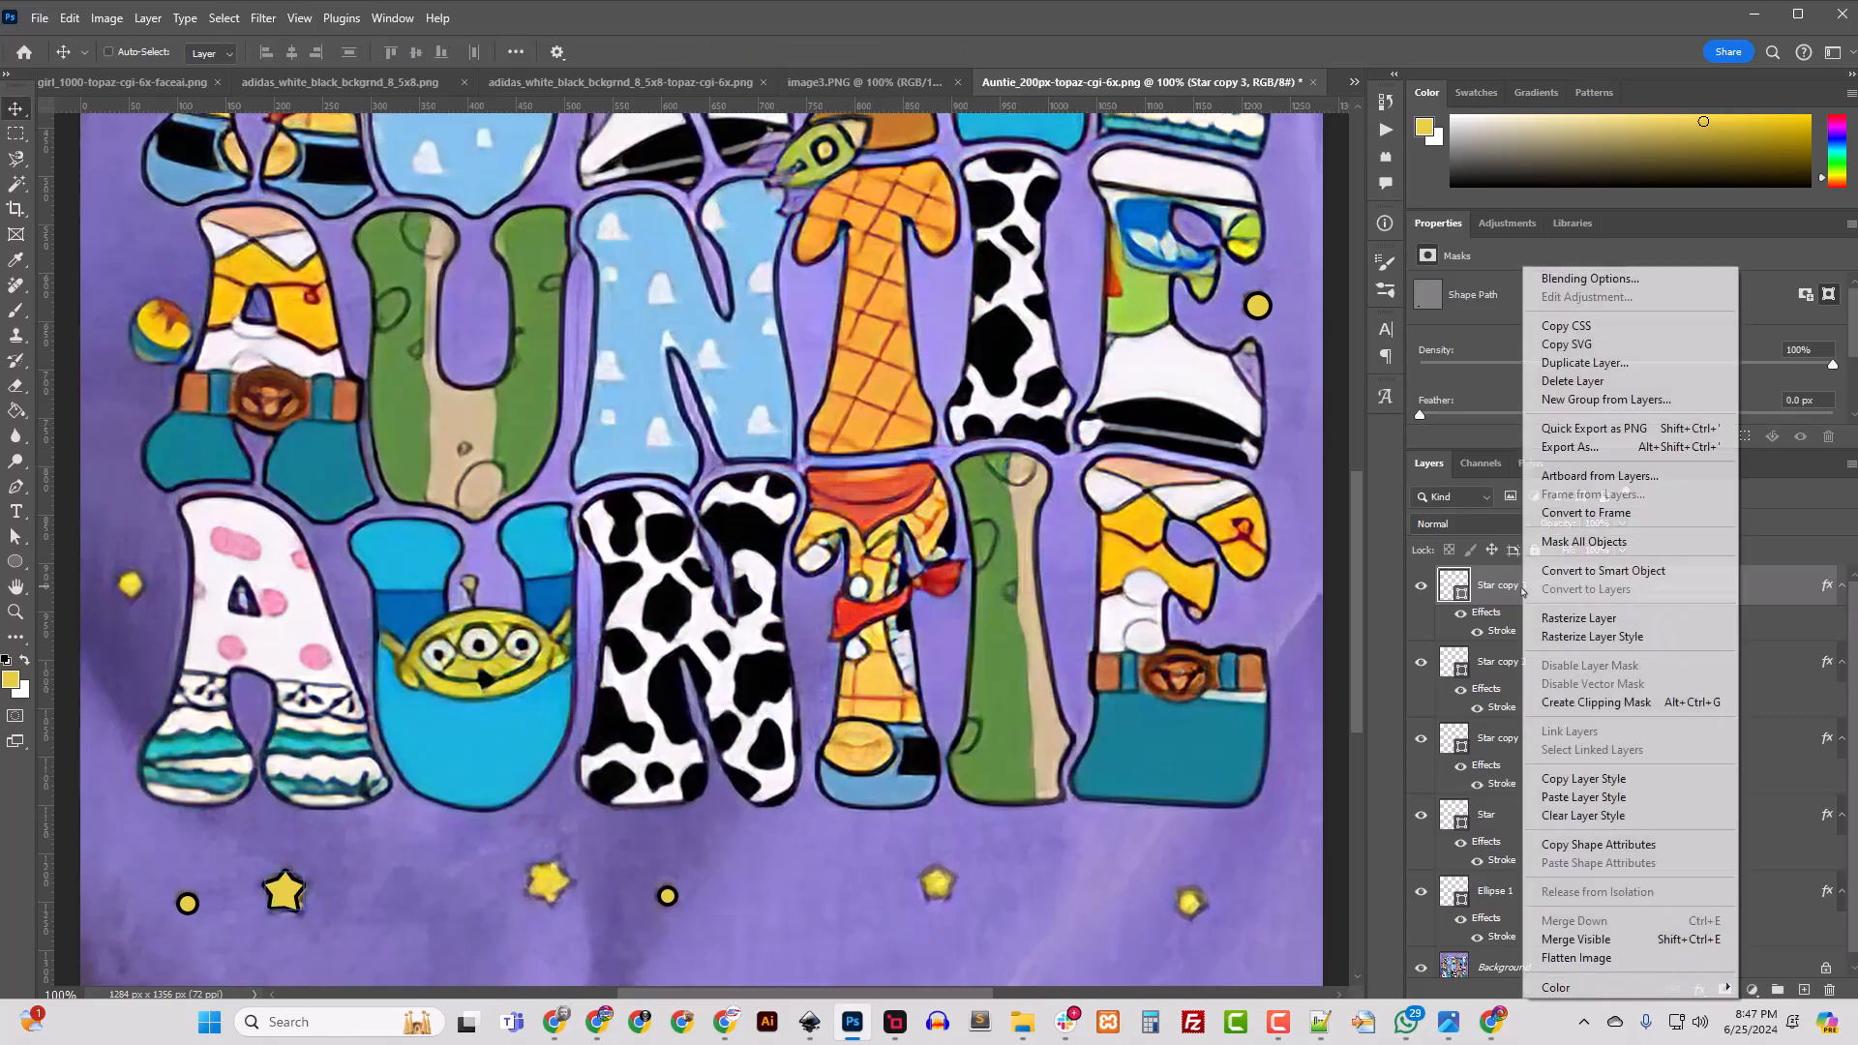
left_click(1565, 364)
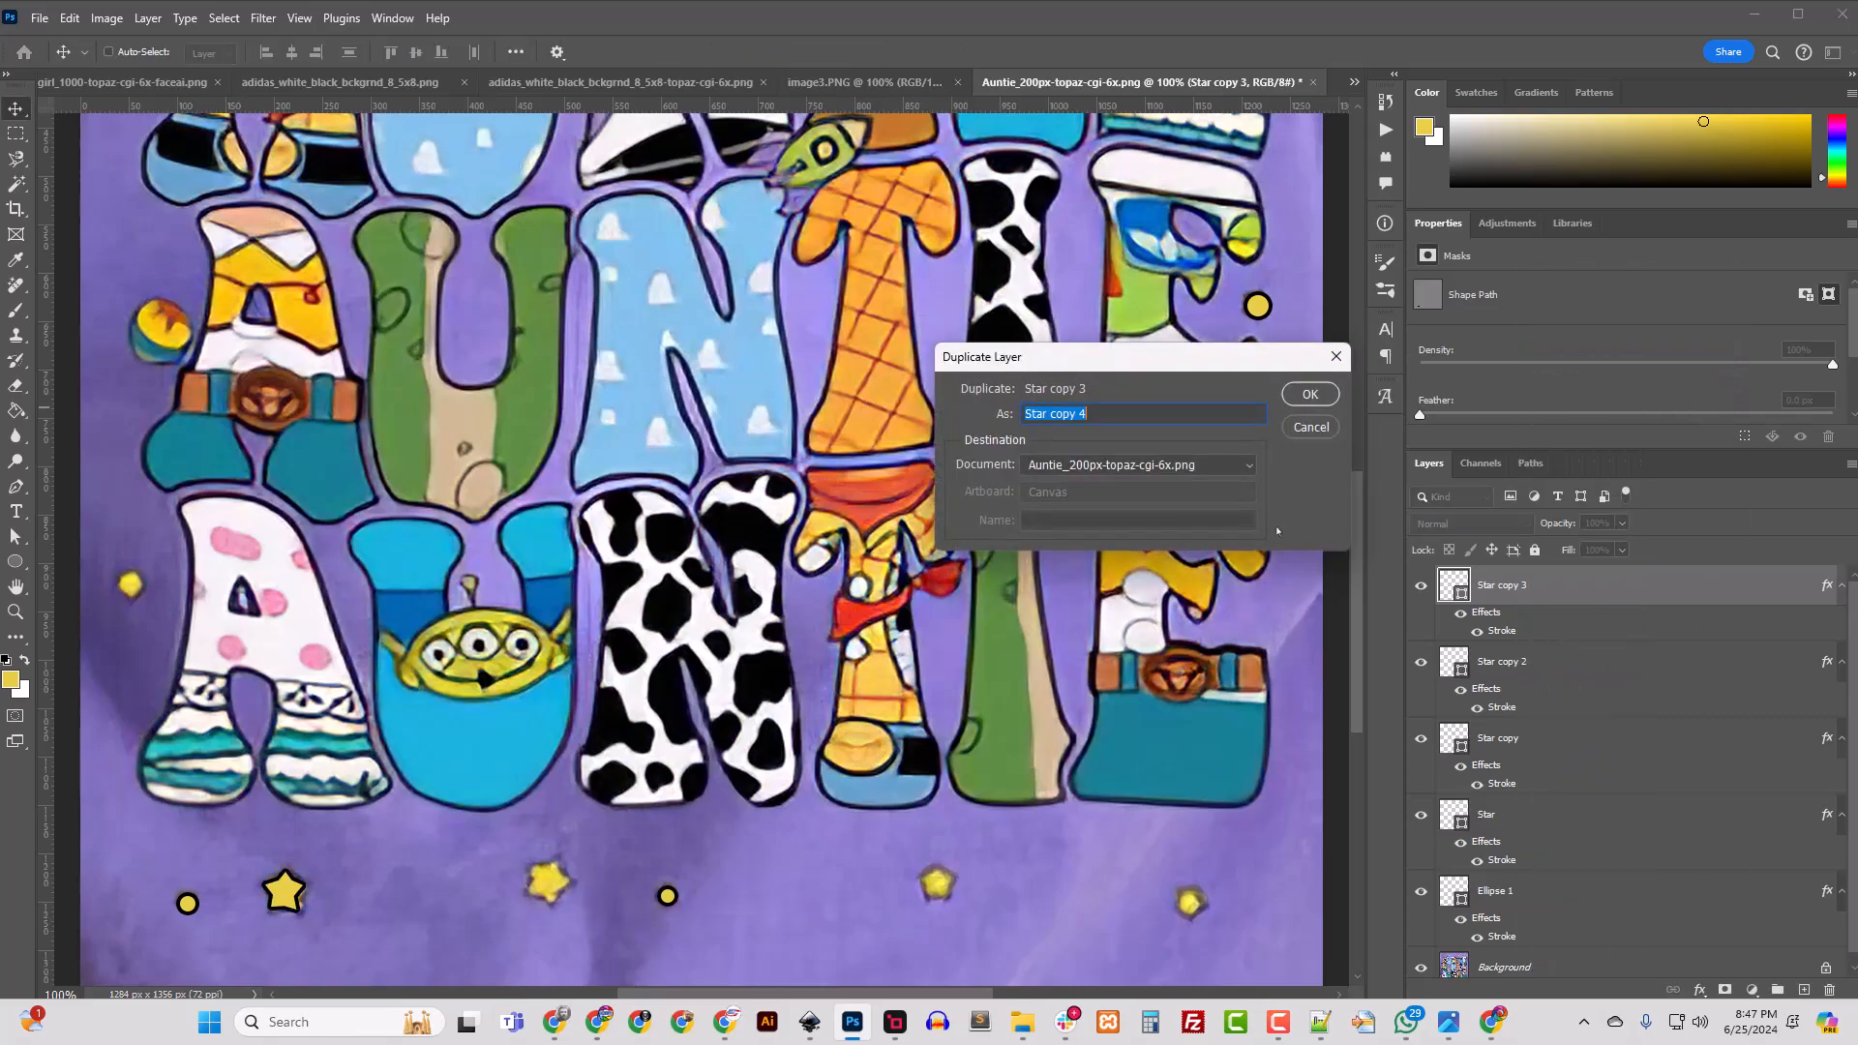
left_click(1306, 395)
left_click_drag(281, 907, 575, 970)
key("ctrl+t")
left_click(1487, 588)
Step: Duplicate Star copy 4, place it over the star below the third-row T, scale it to about 83.8% and rotate it about -23.7°
right_click(1491, 590)
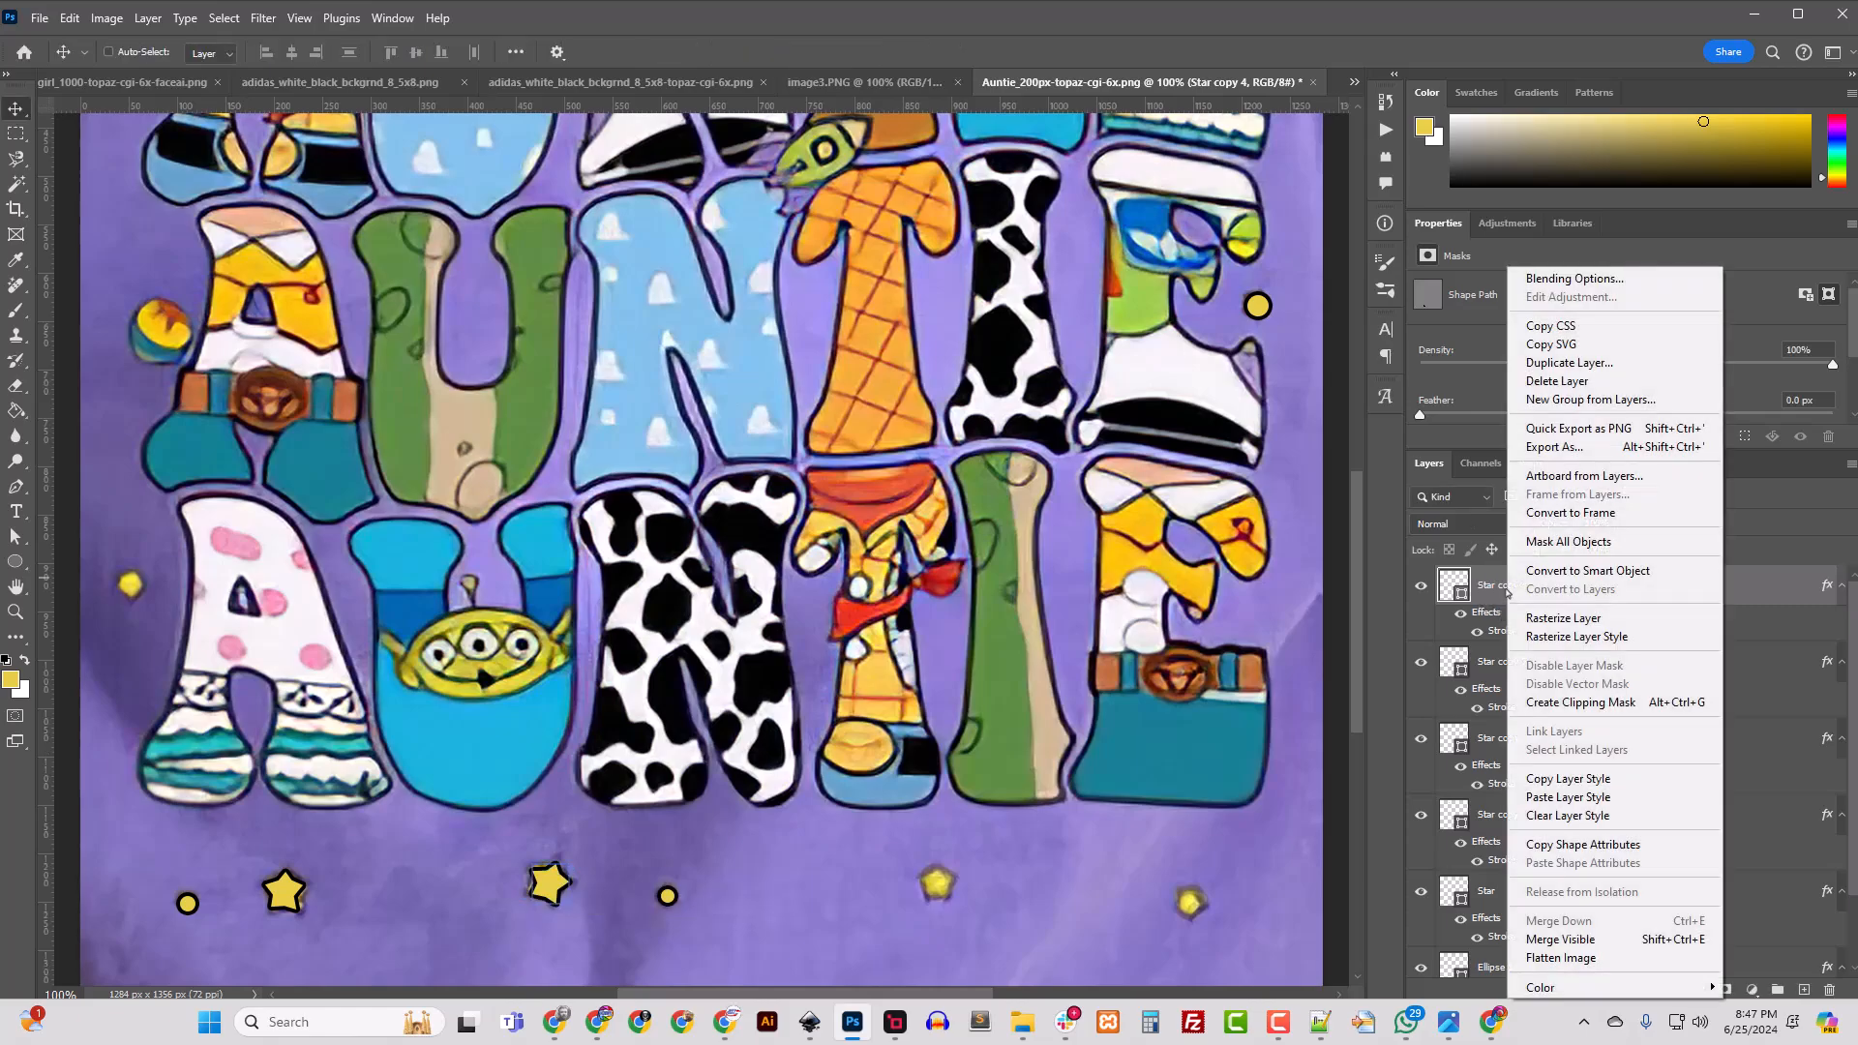
left_click(1550, 366)
left_click(1310, 394)
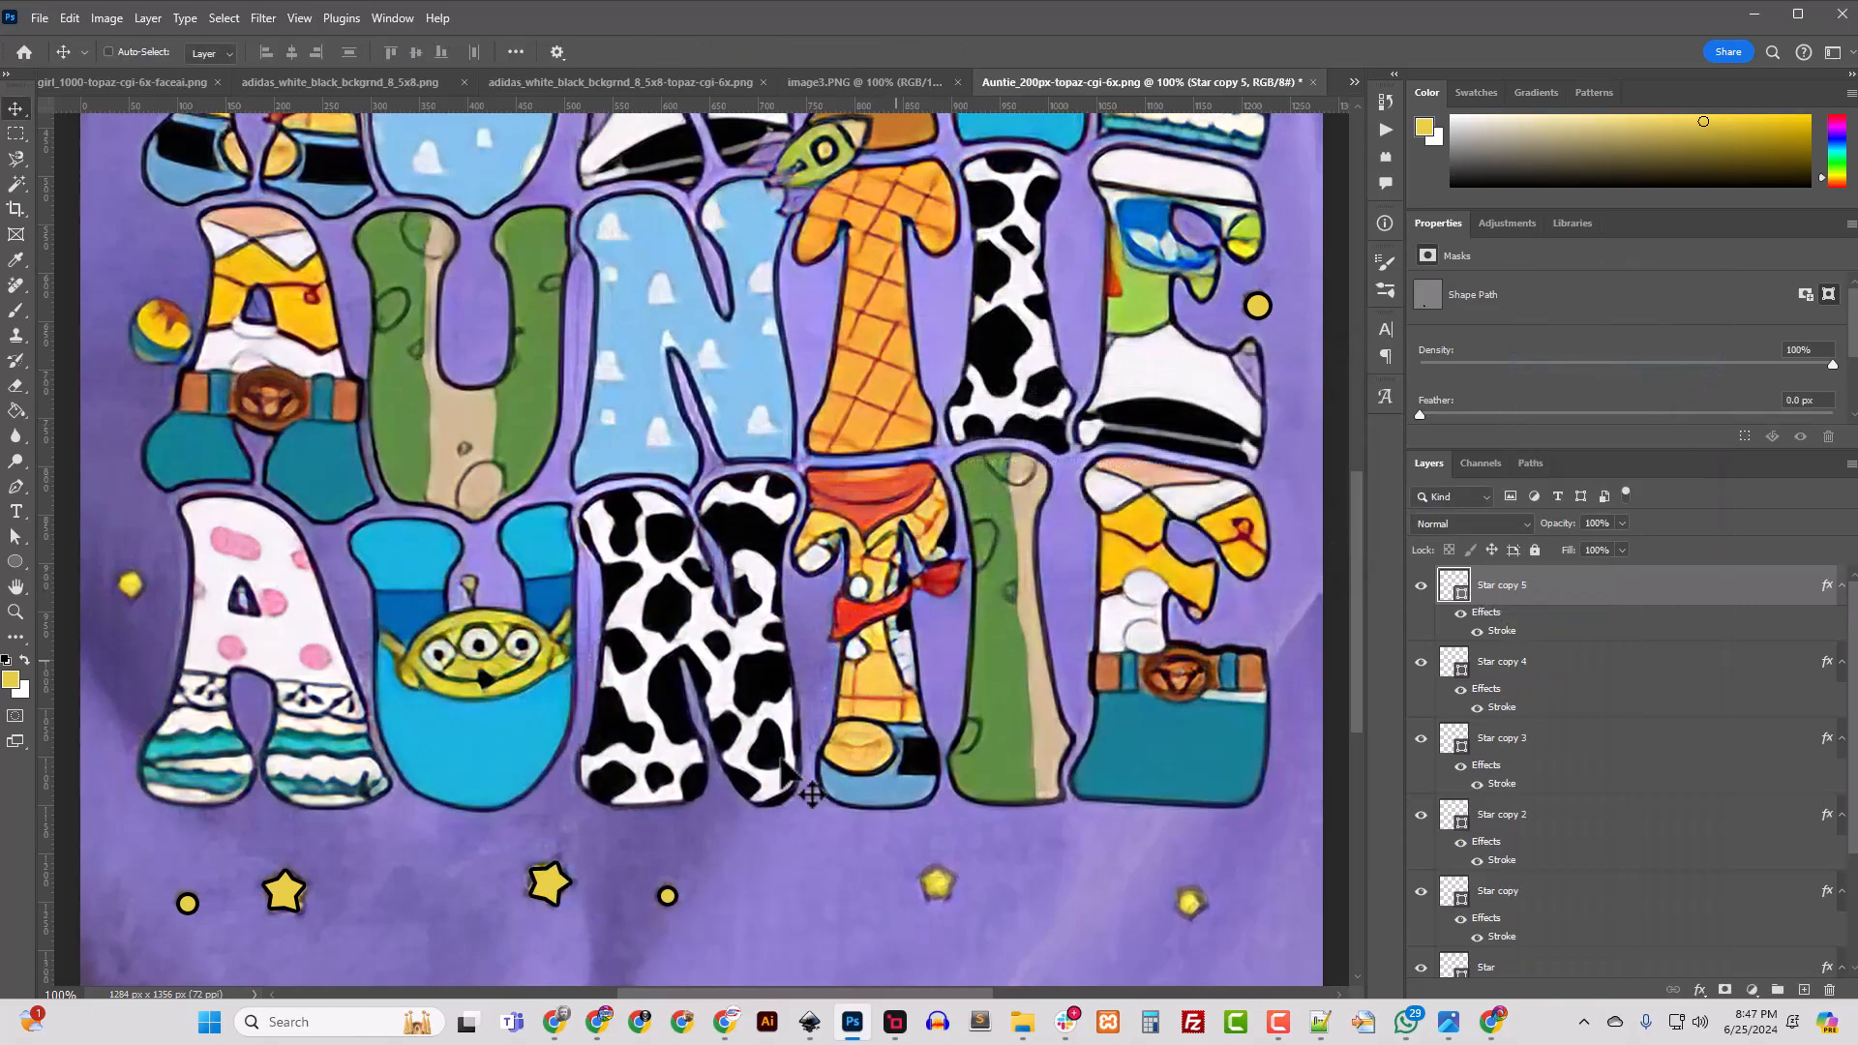
left_click_drag(547, 892, 938, 897)
key("ctrl+t")
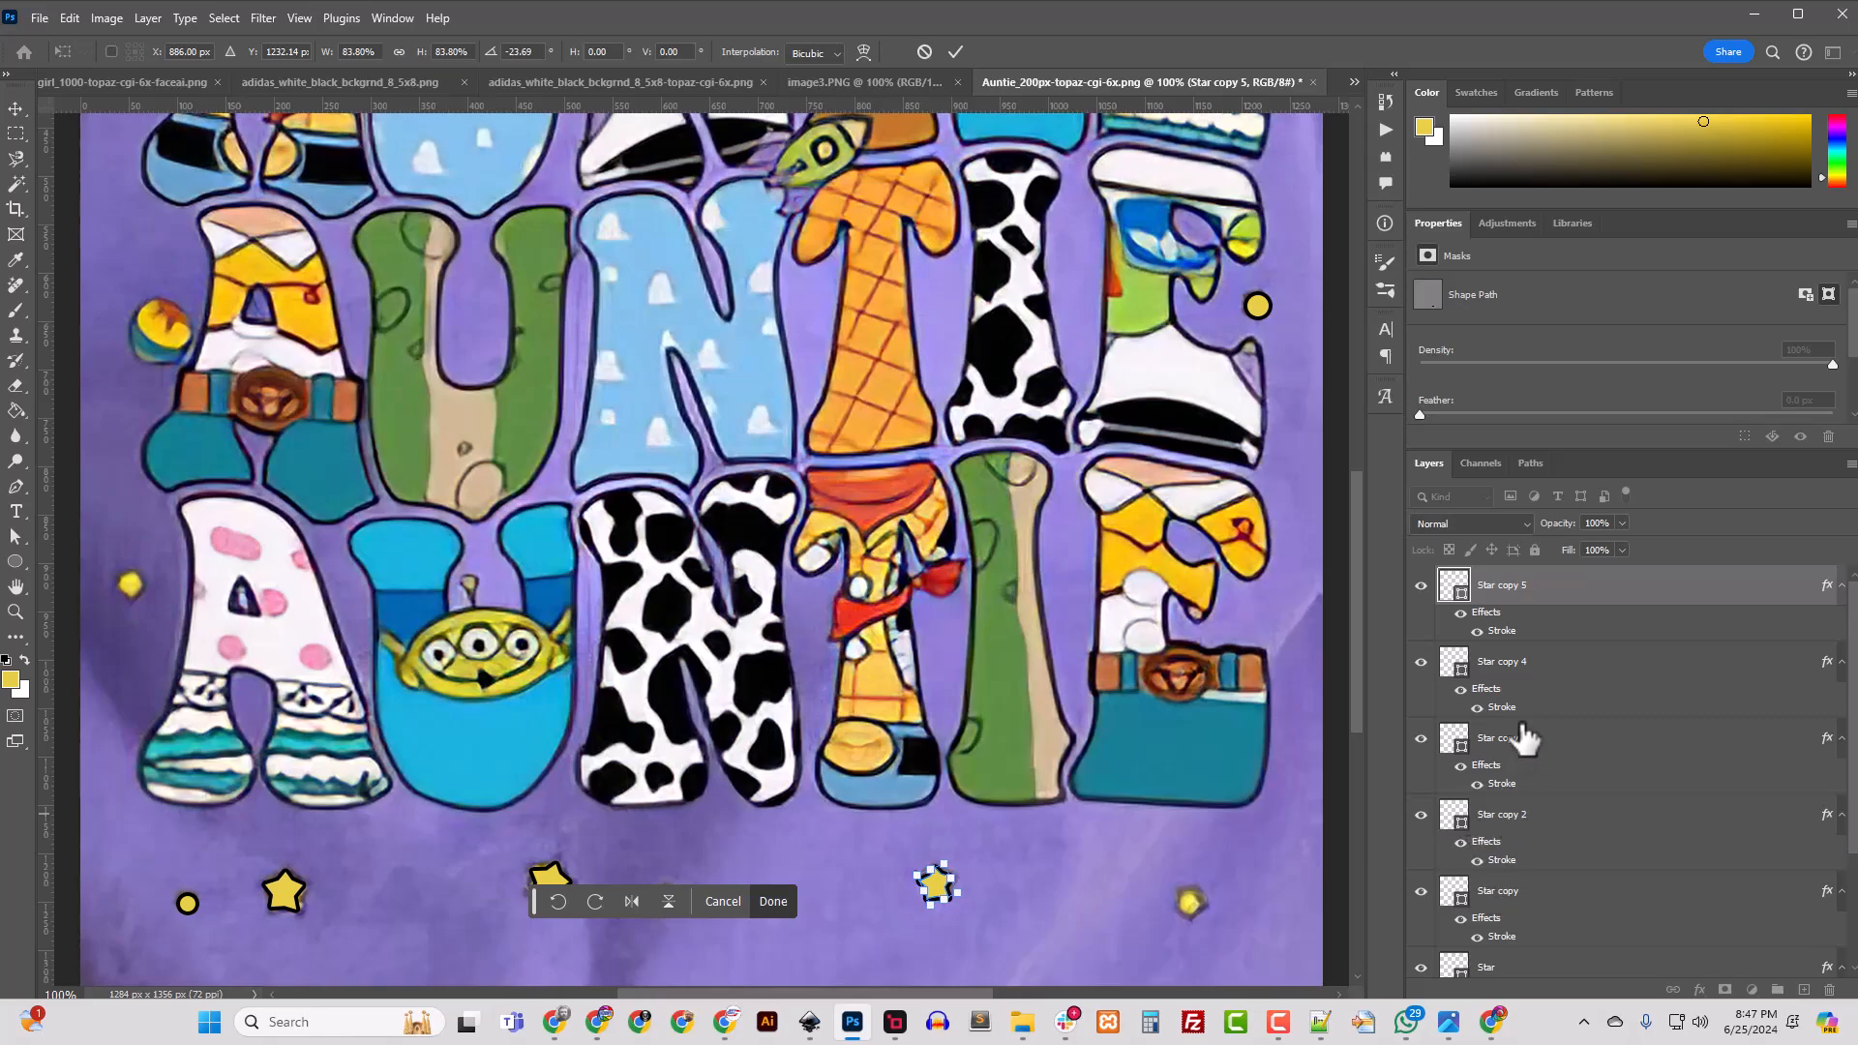
Step: Commit the star's transform and merge all star layers, from Star through Star copy 5, into one shape layer
scroll(1077, 868, "up", 3)
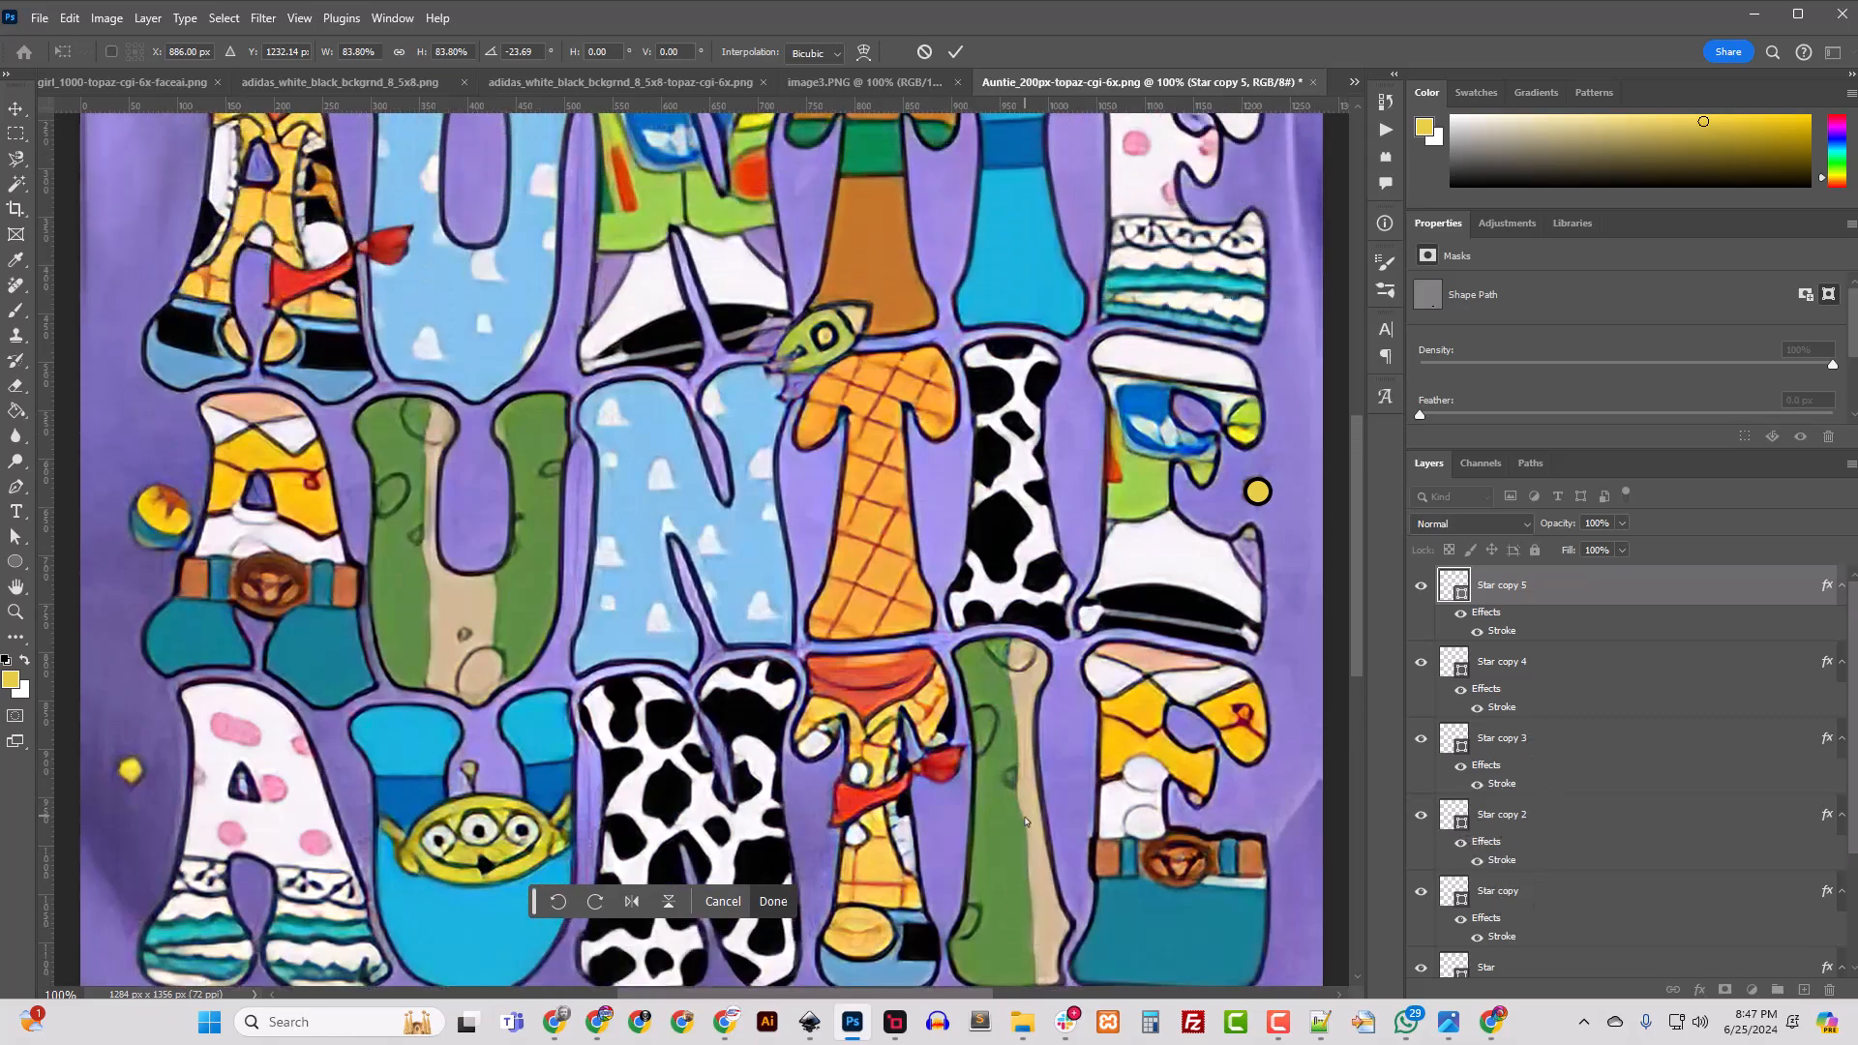
scroll(1508, 755, "down", 3)
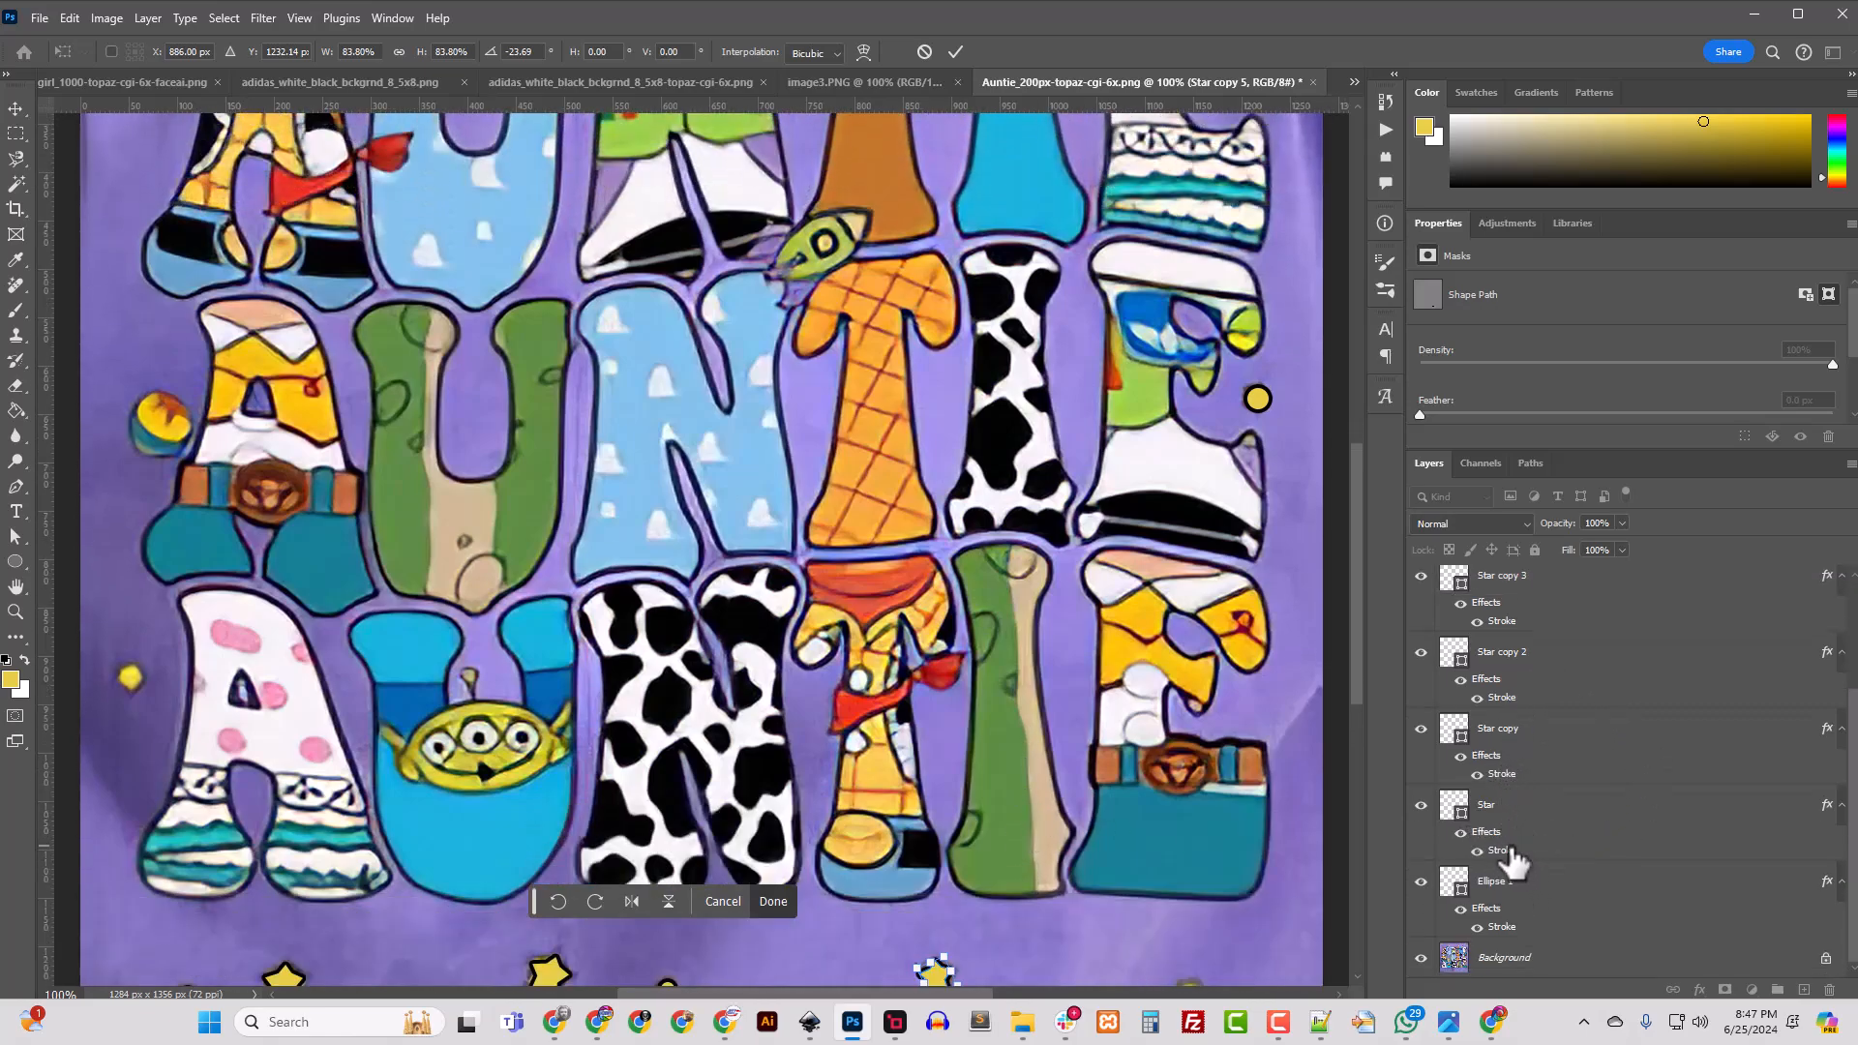
left_click(1496, 811, "shift")
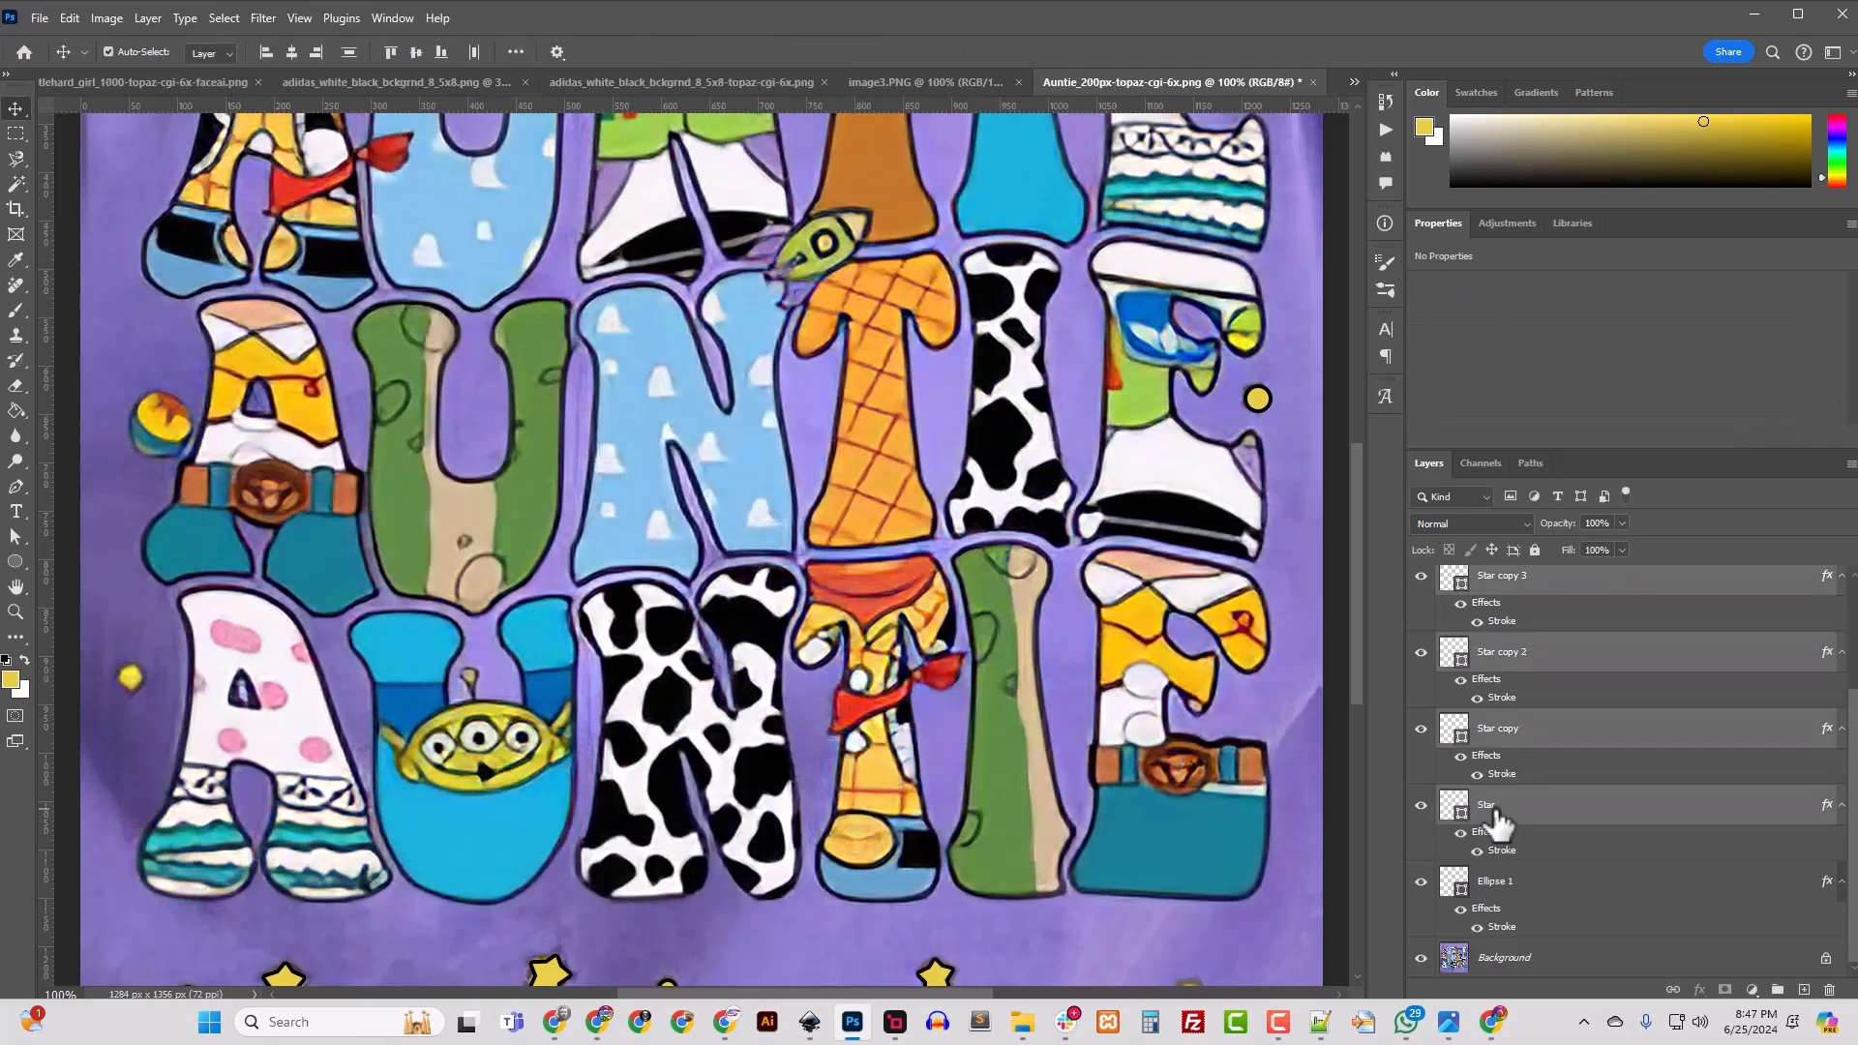
key("ctrl+e")
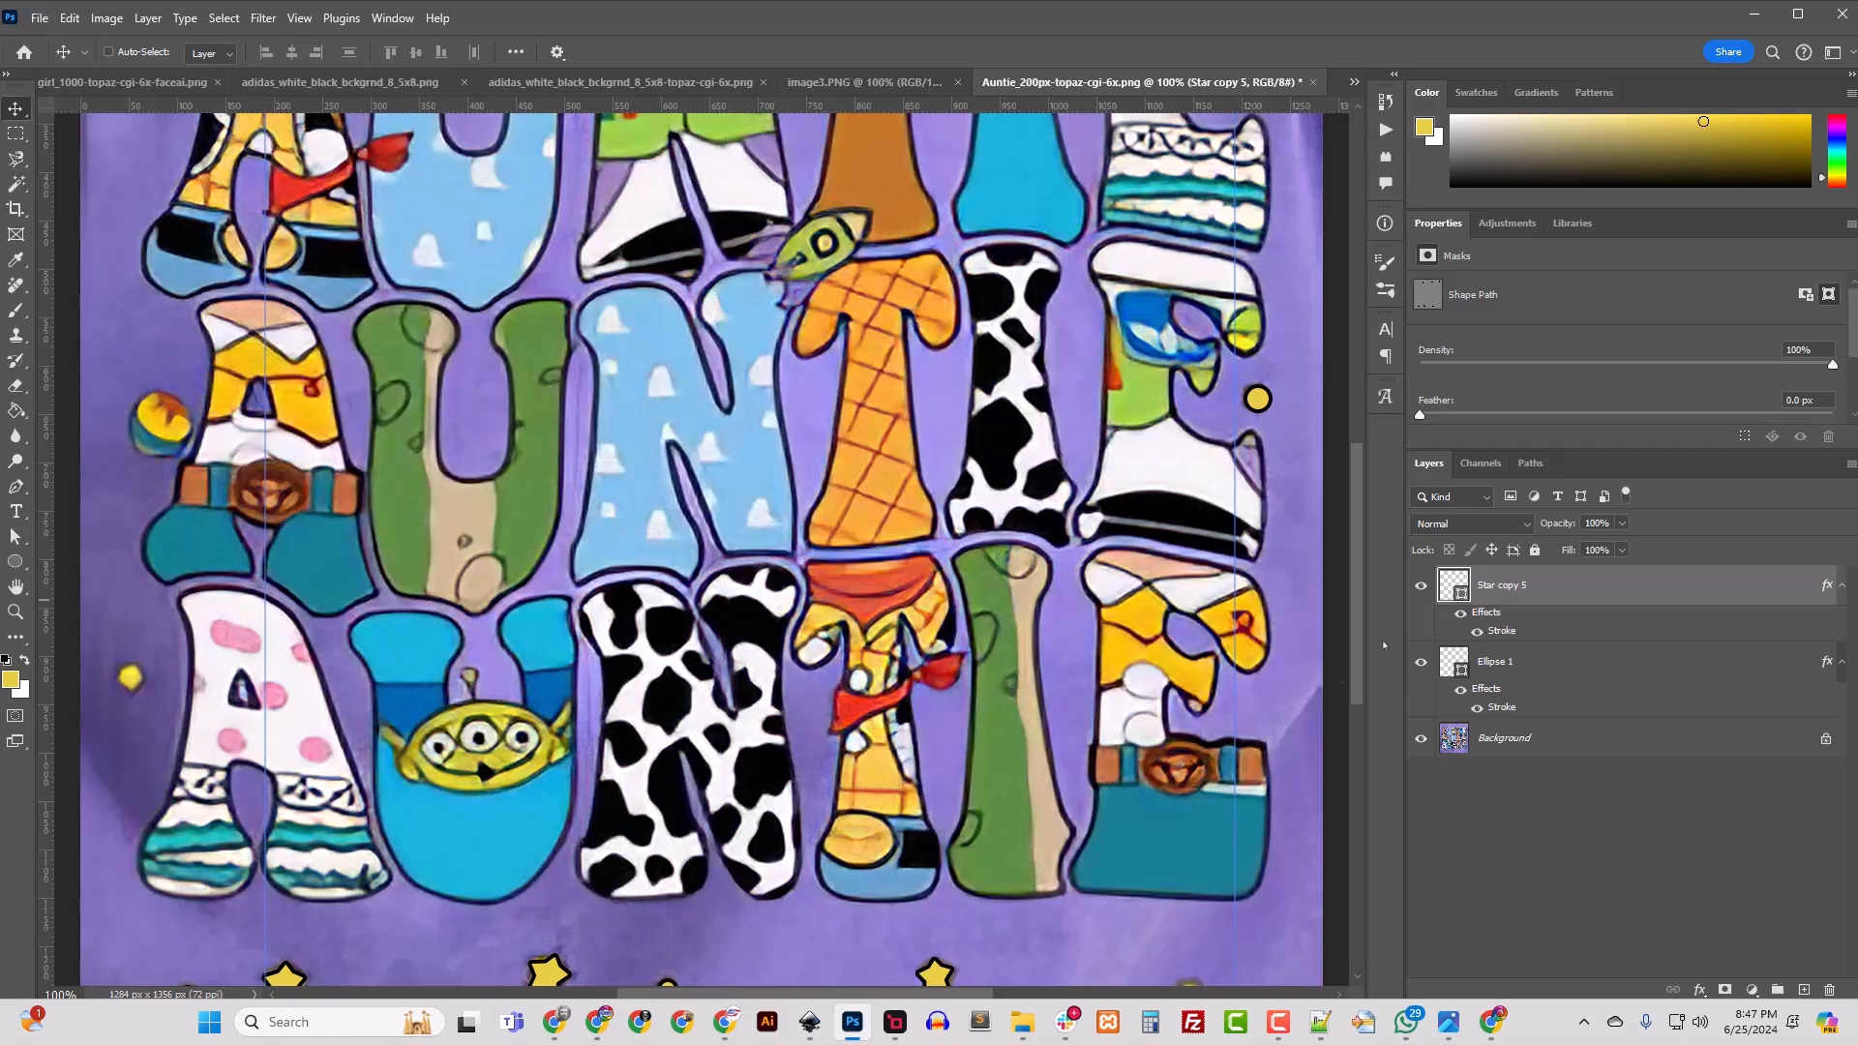
scroll(532, 765, "down", 2)
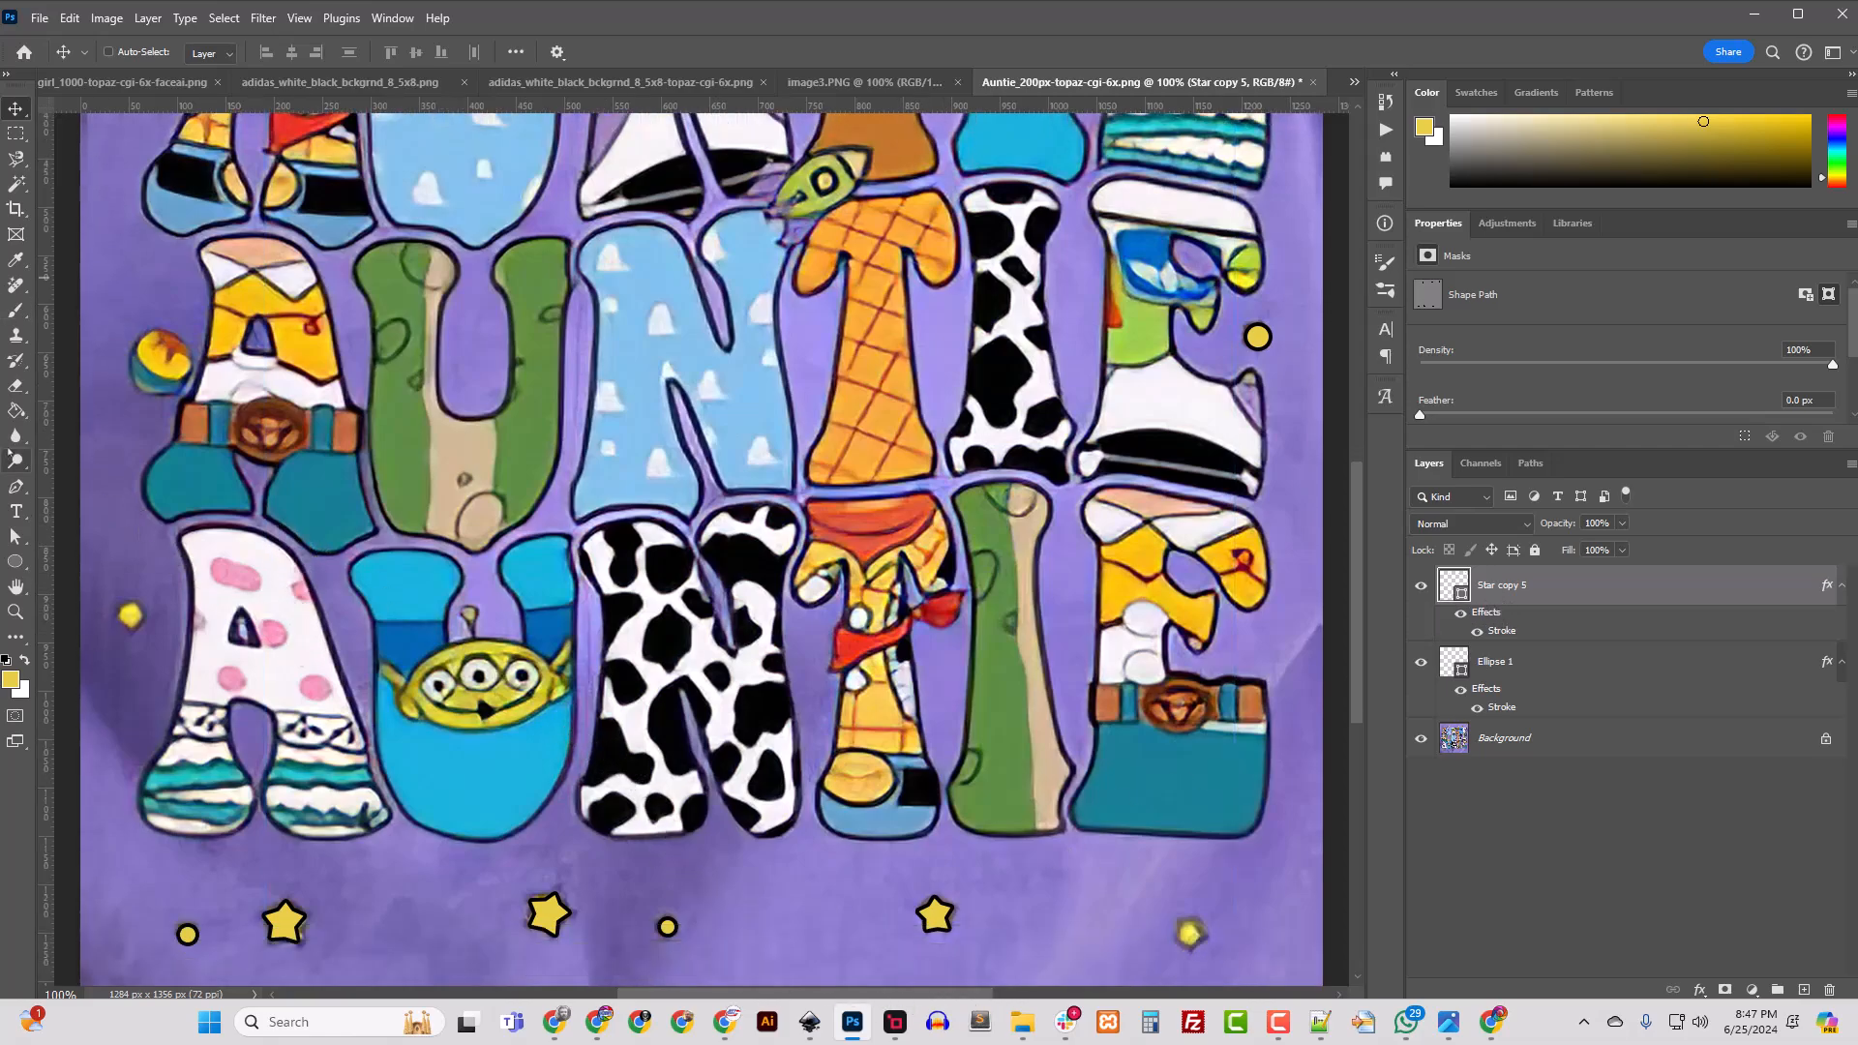
Step: Draw a circle about 25 px wide in the Ellipse 1 layer, over the yellow shape below the third-row E
left_click(14, 538)
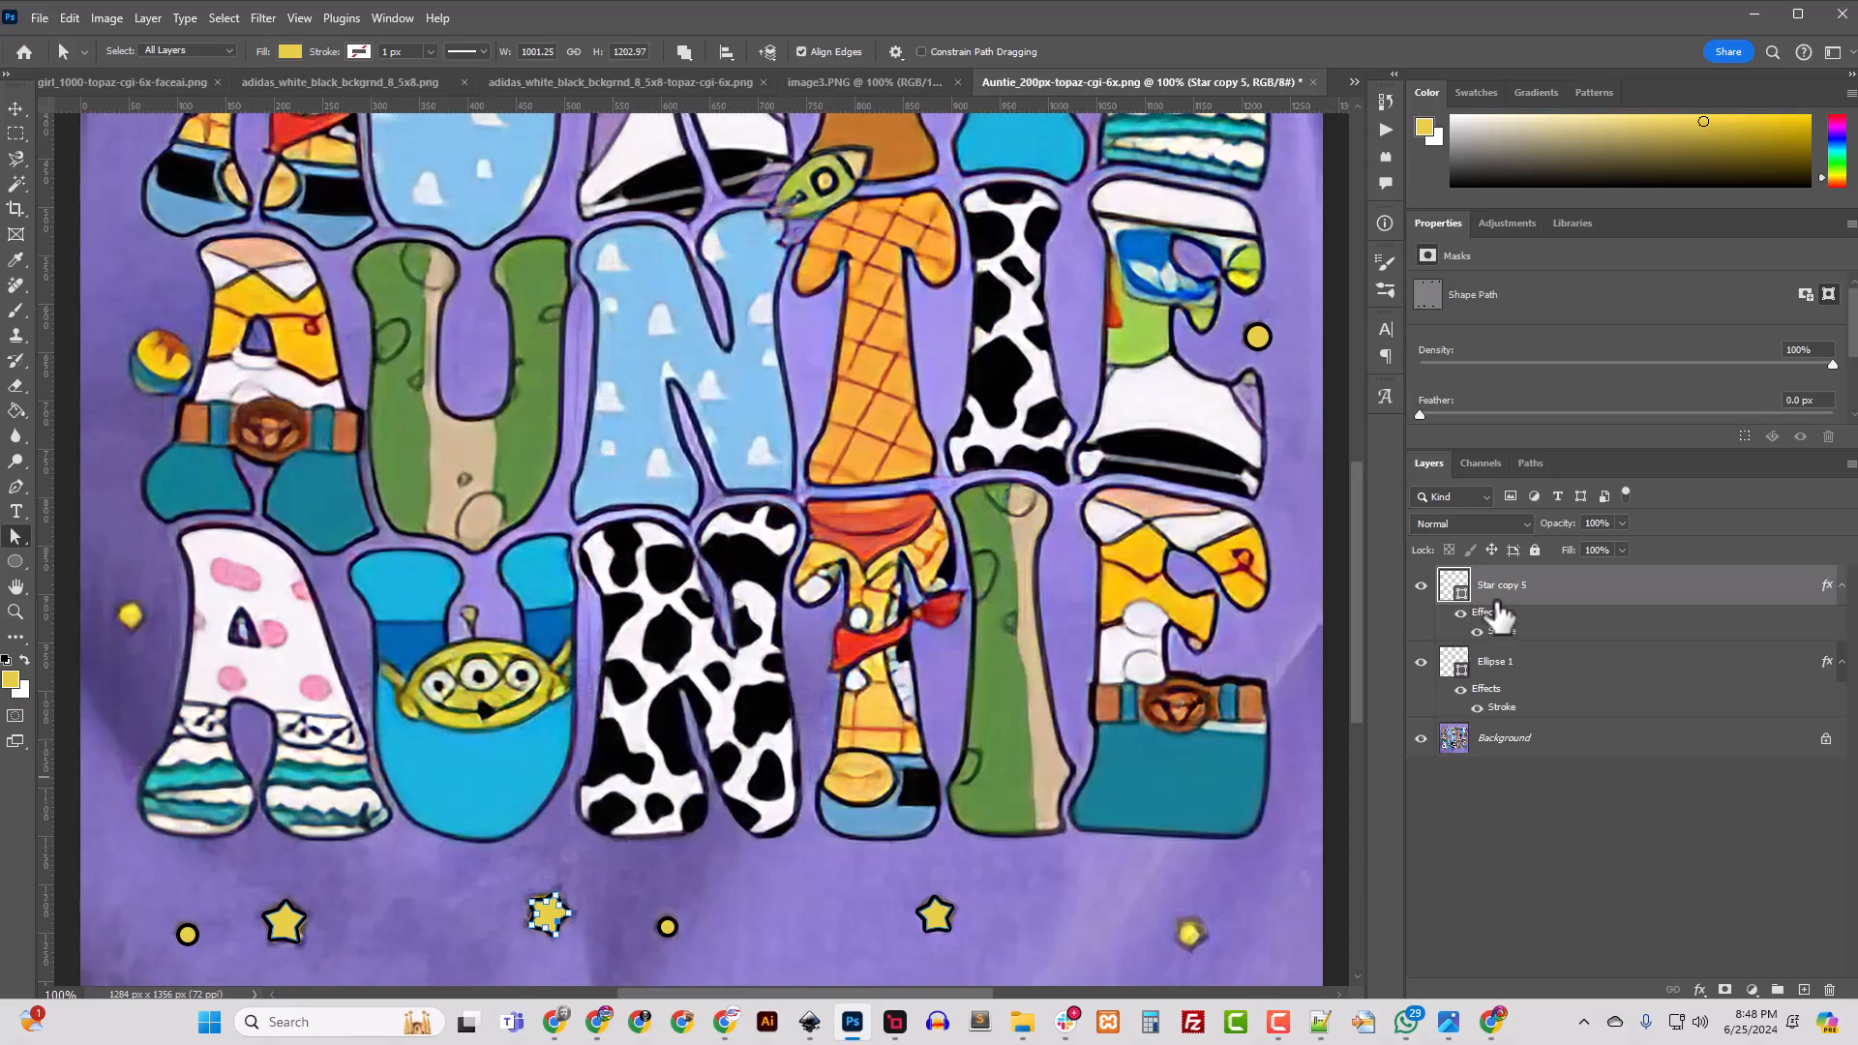
left_click(1496, 677)
scroll(1200, 813, "down", 3)
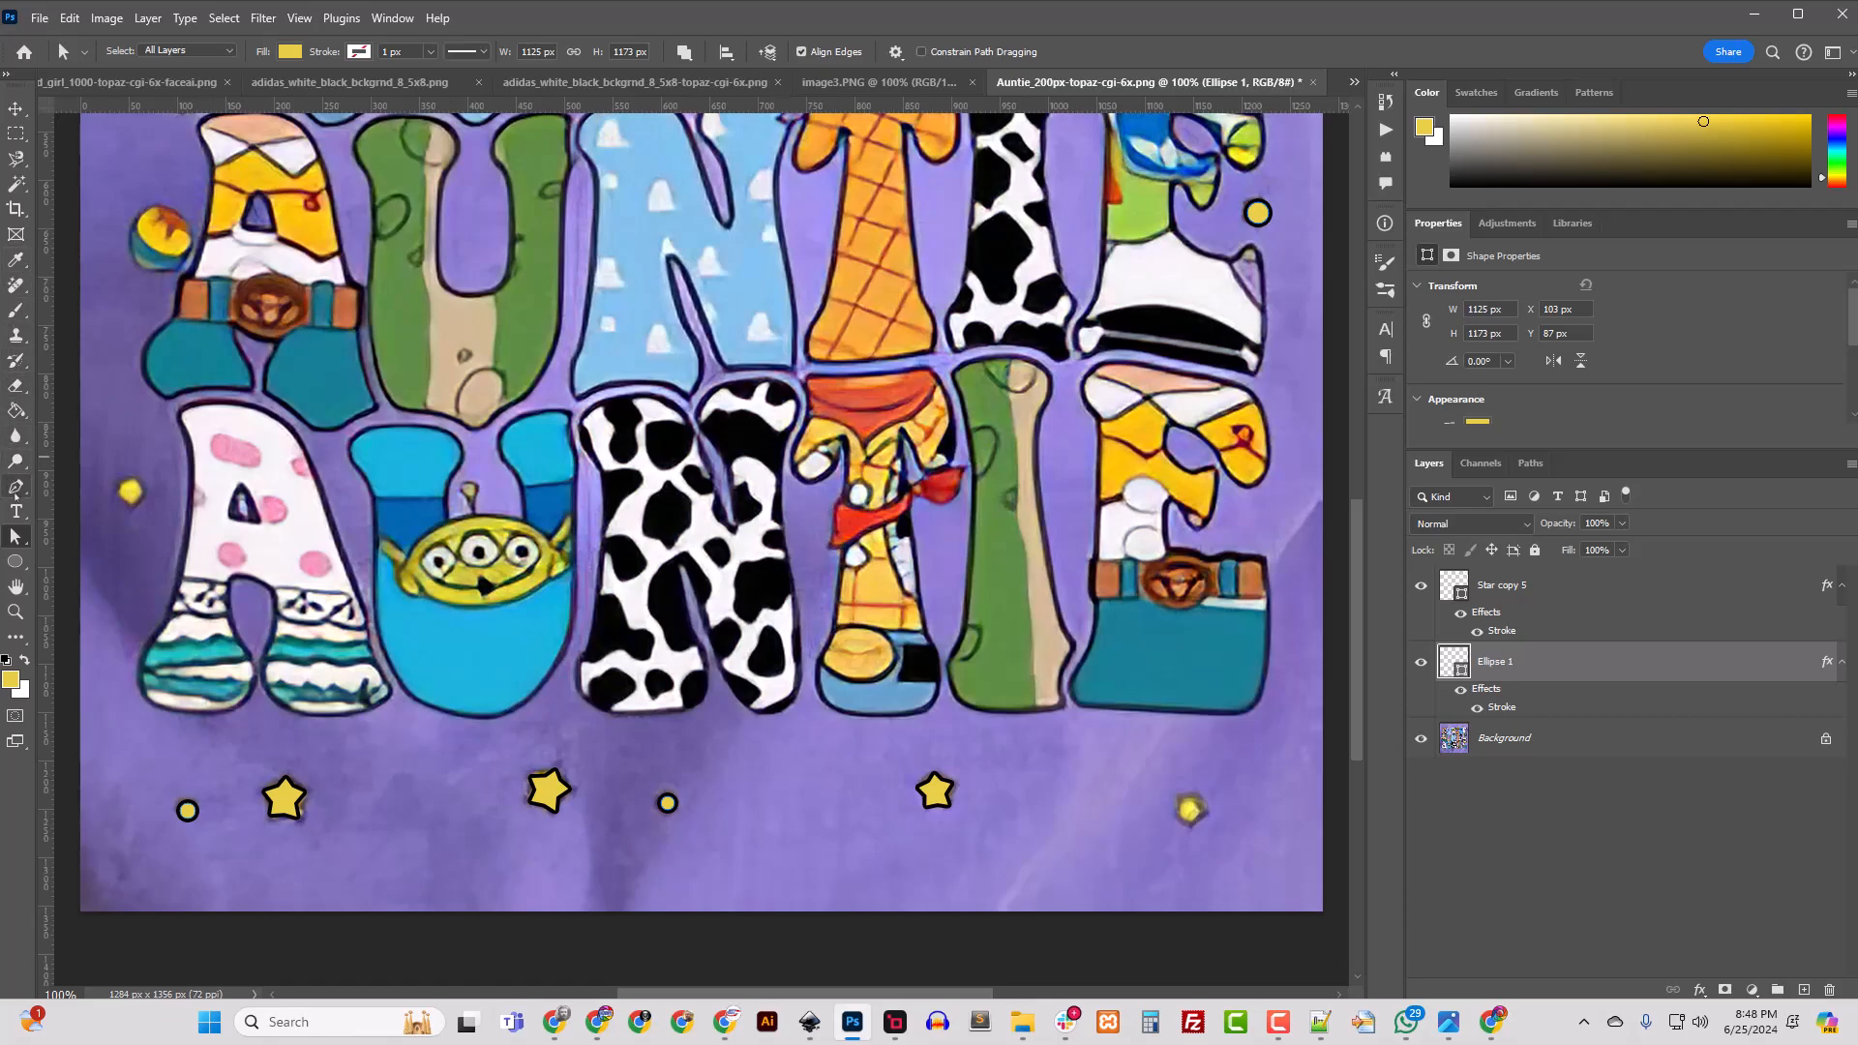
key("u")
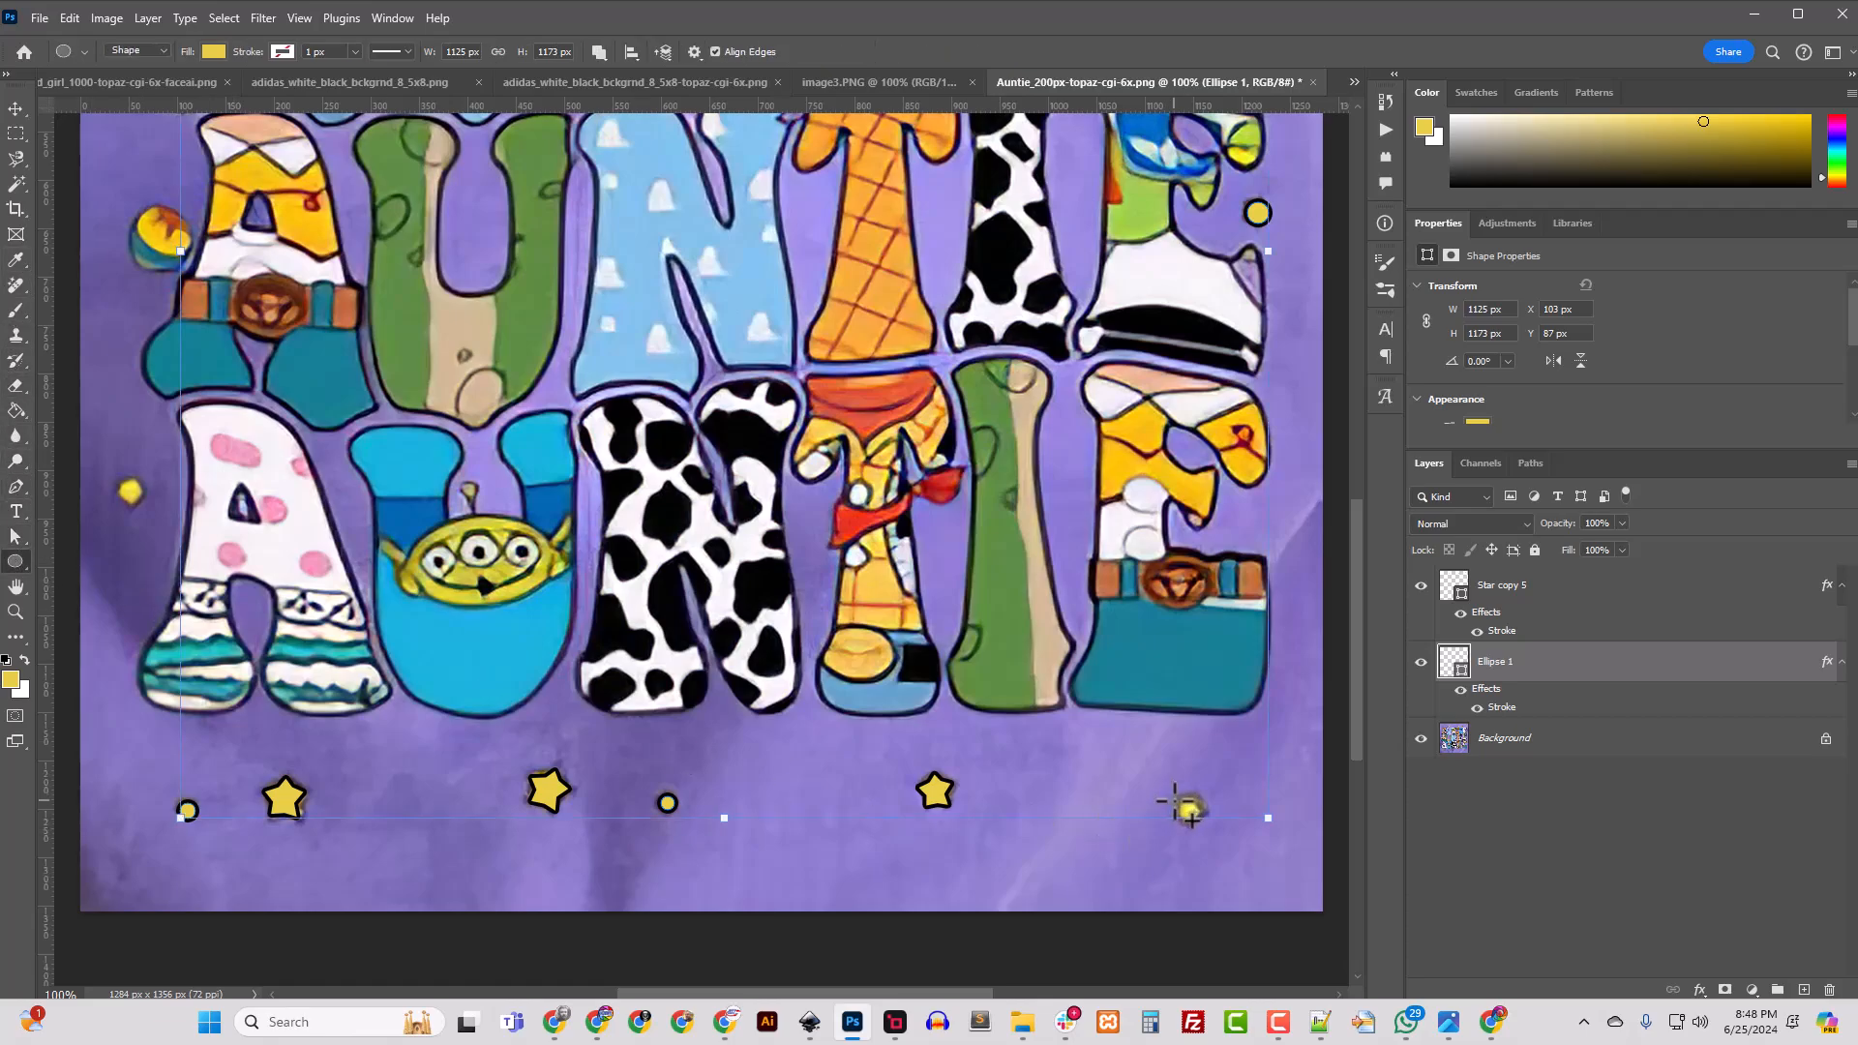
left_click_drag(1178, 802, 1207, 825)
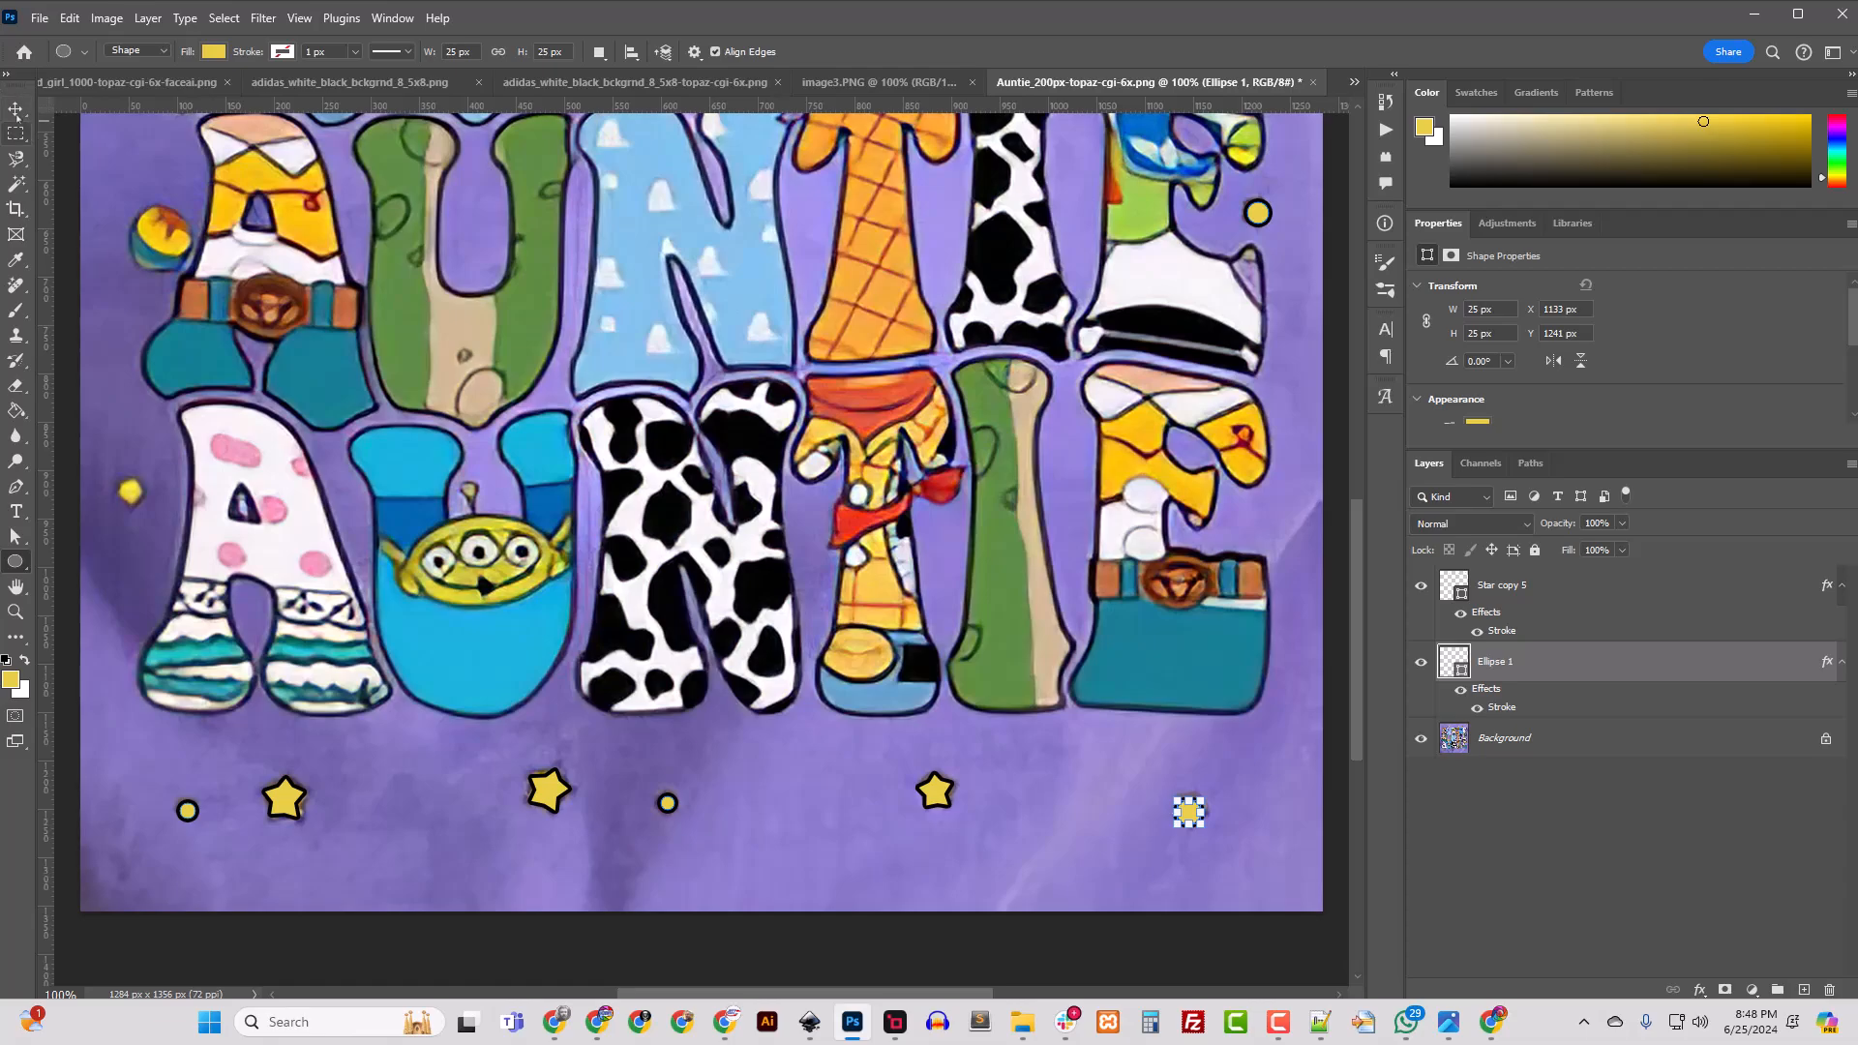
Step: Nudge the Ellipse 1 layer's circles 2 px to the right and 4 px up
key("v")
key("Right")
key("Up")
key("Up")
key("Up")
key("Up")
key("Right")
Step: Draw a circle about 24 px wide over the yellow dot beside the third-row A
key("ctrl+minus")
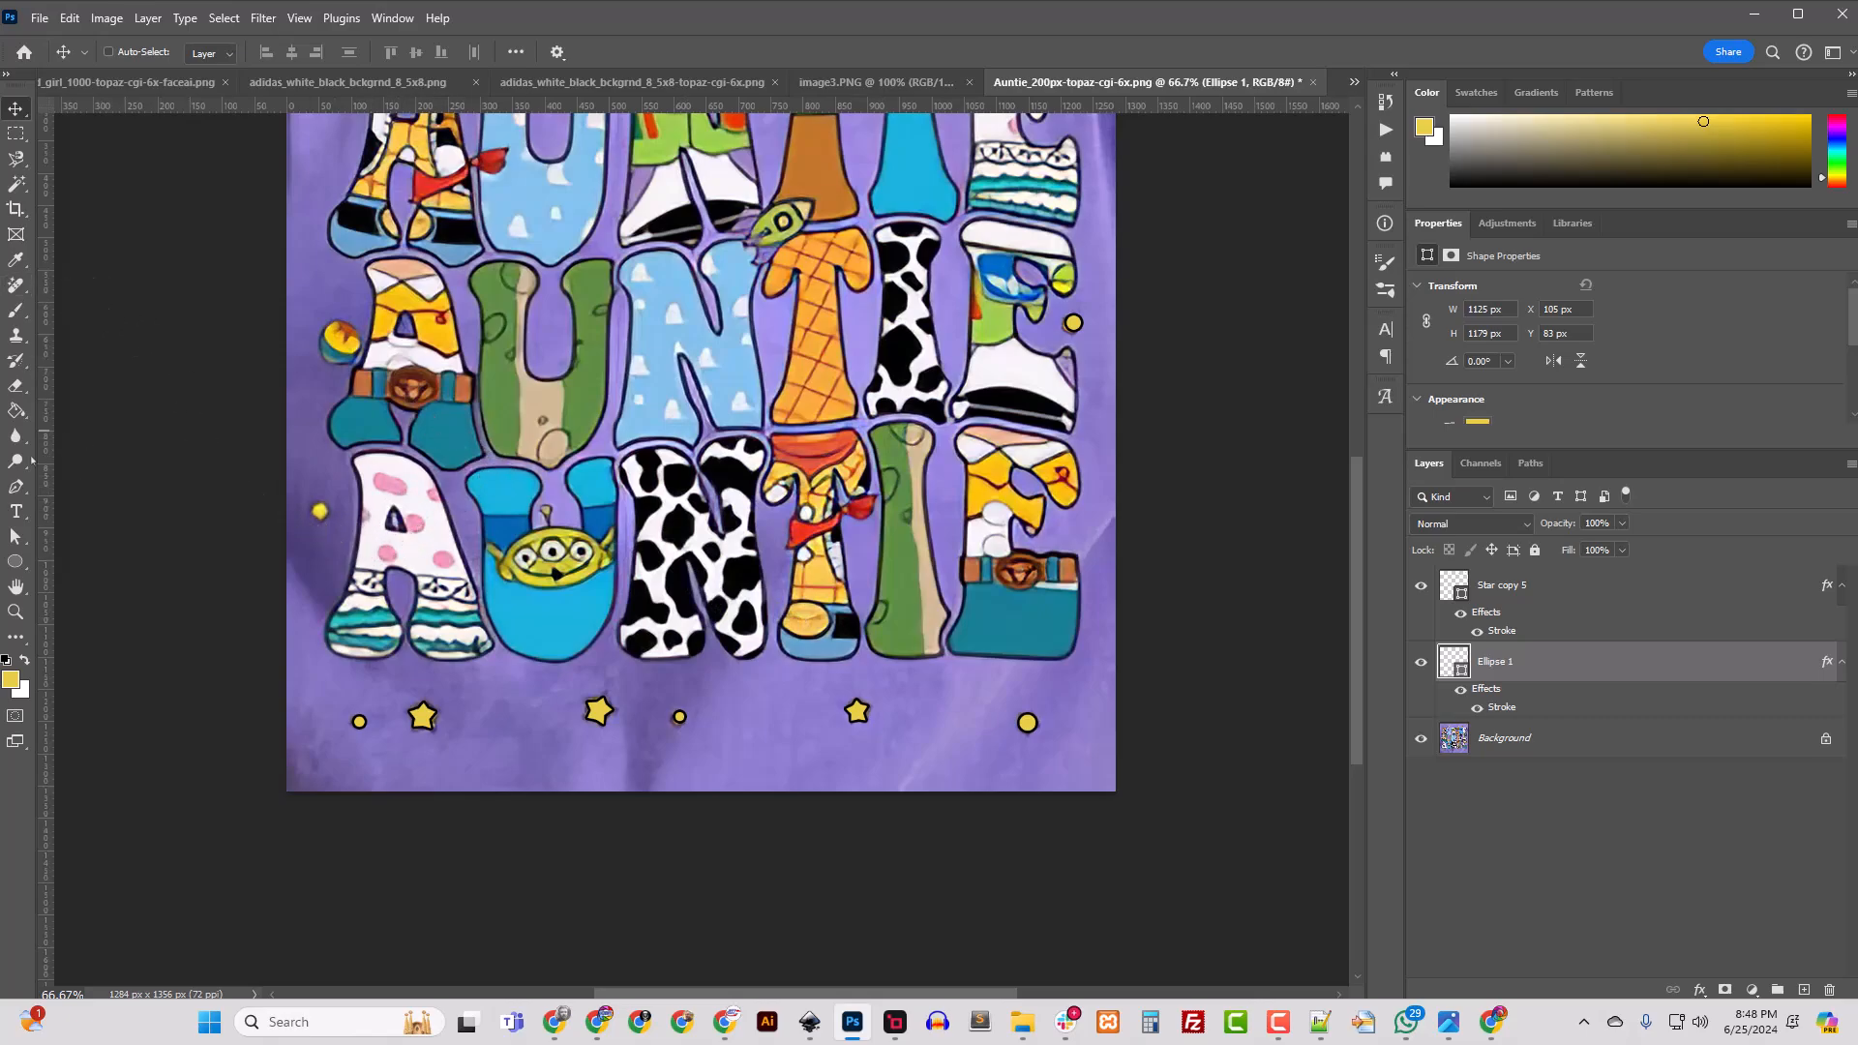
left_click(16, 561)
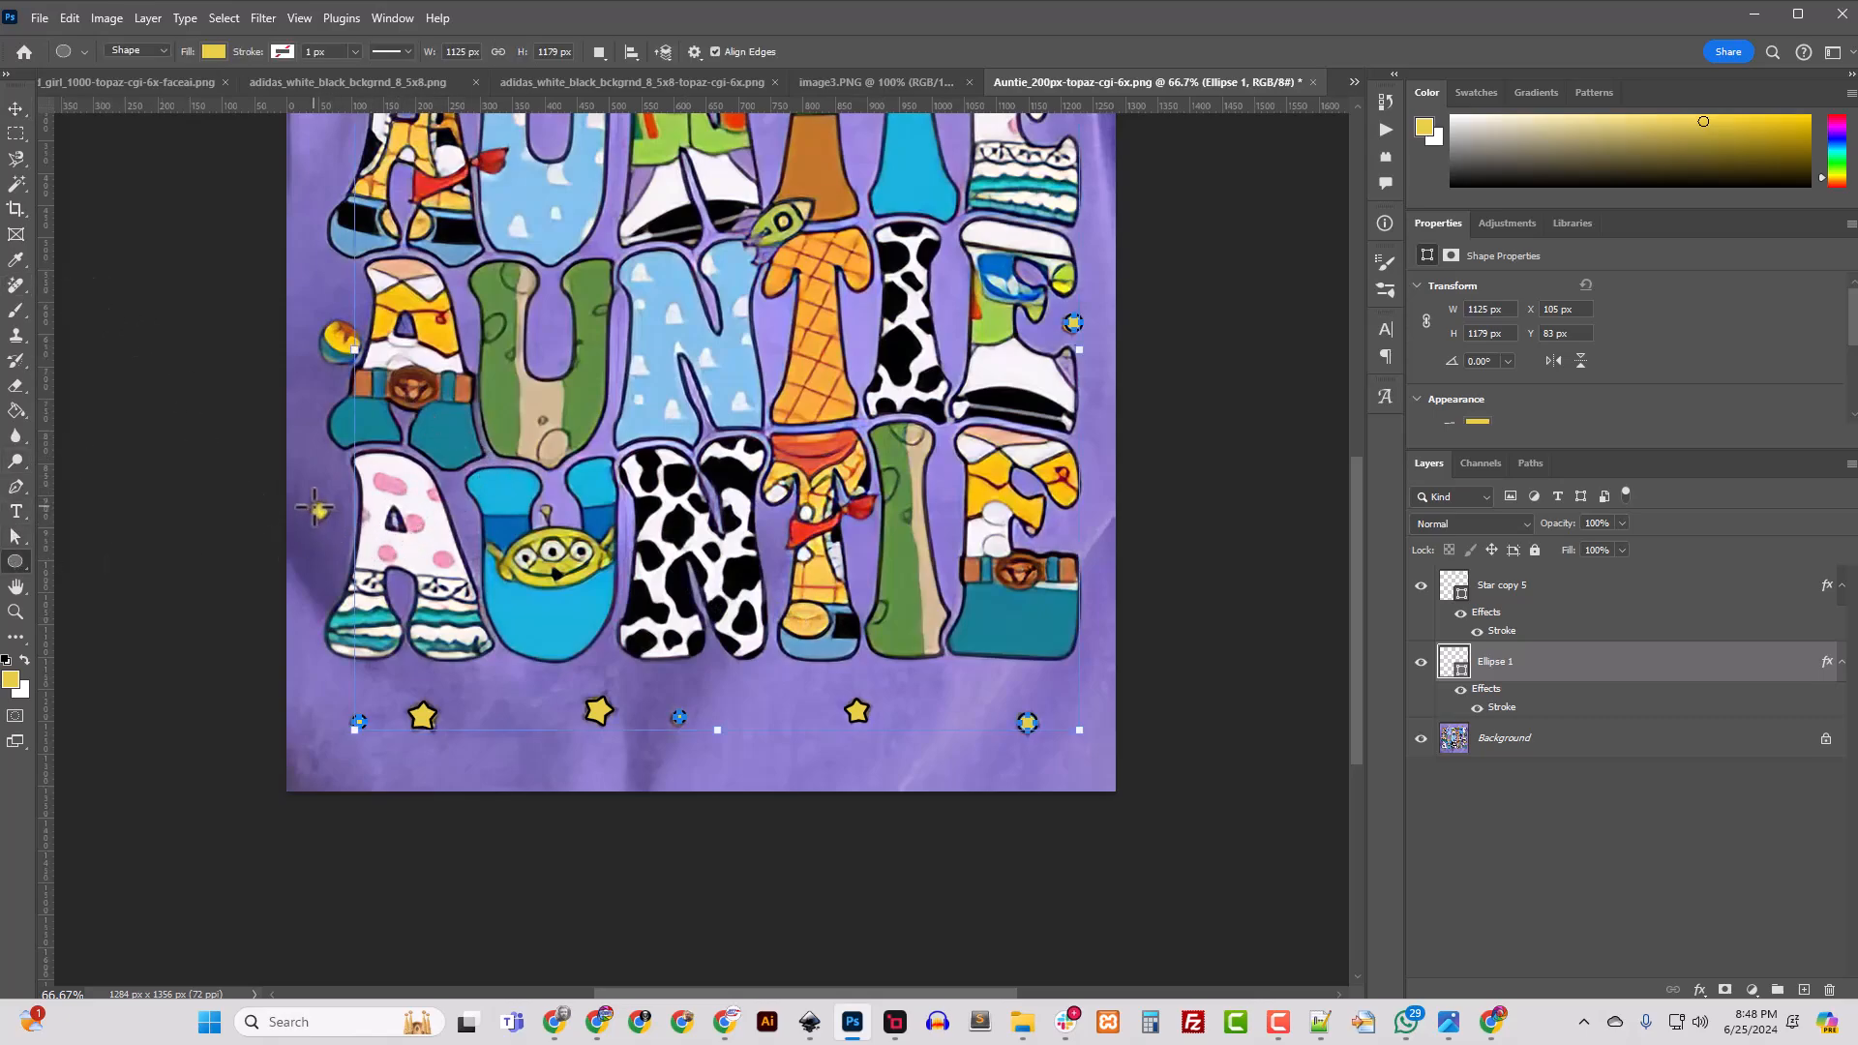
left_click_drag(313, 504, 329, 520)
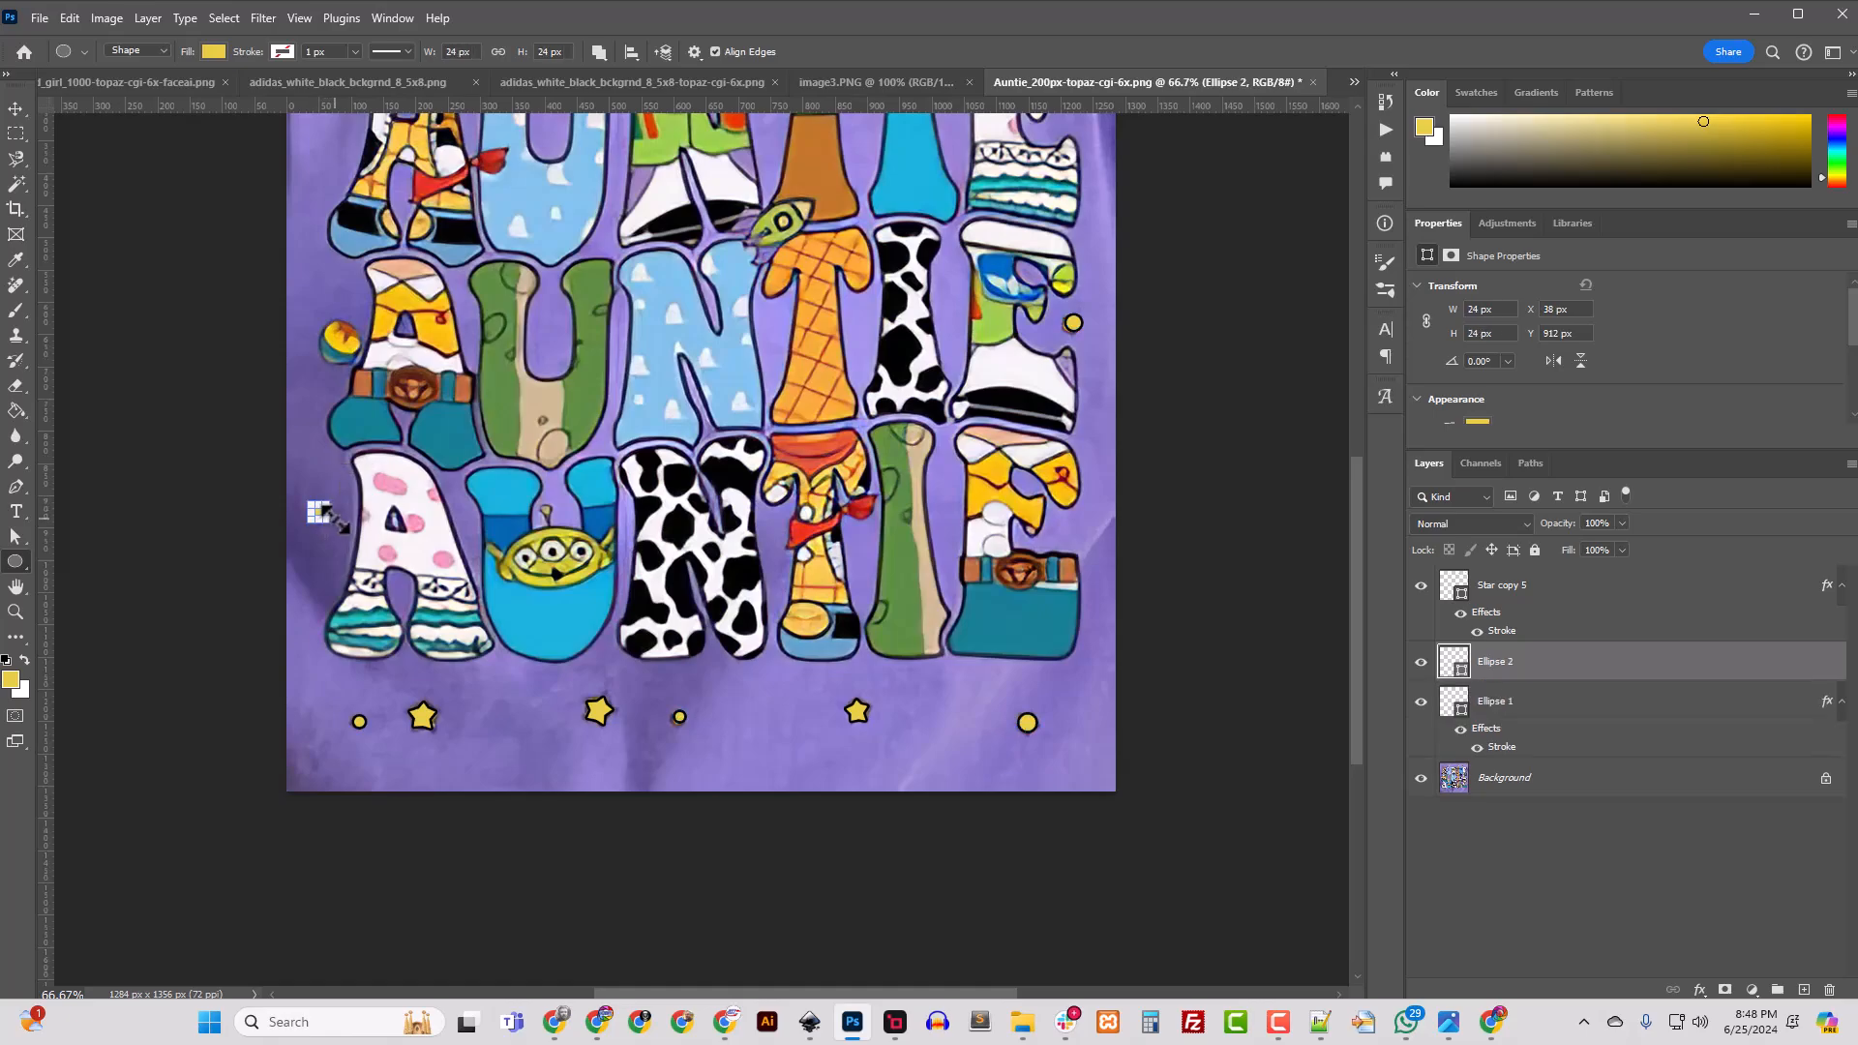
key("v")
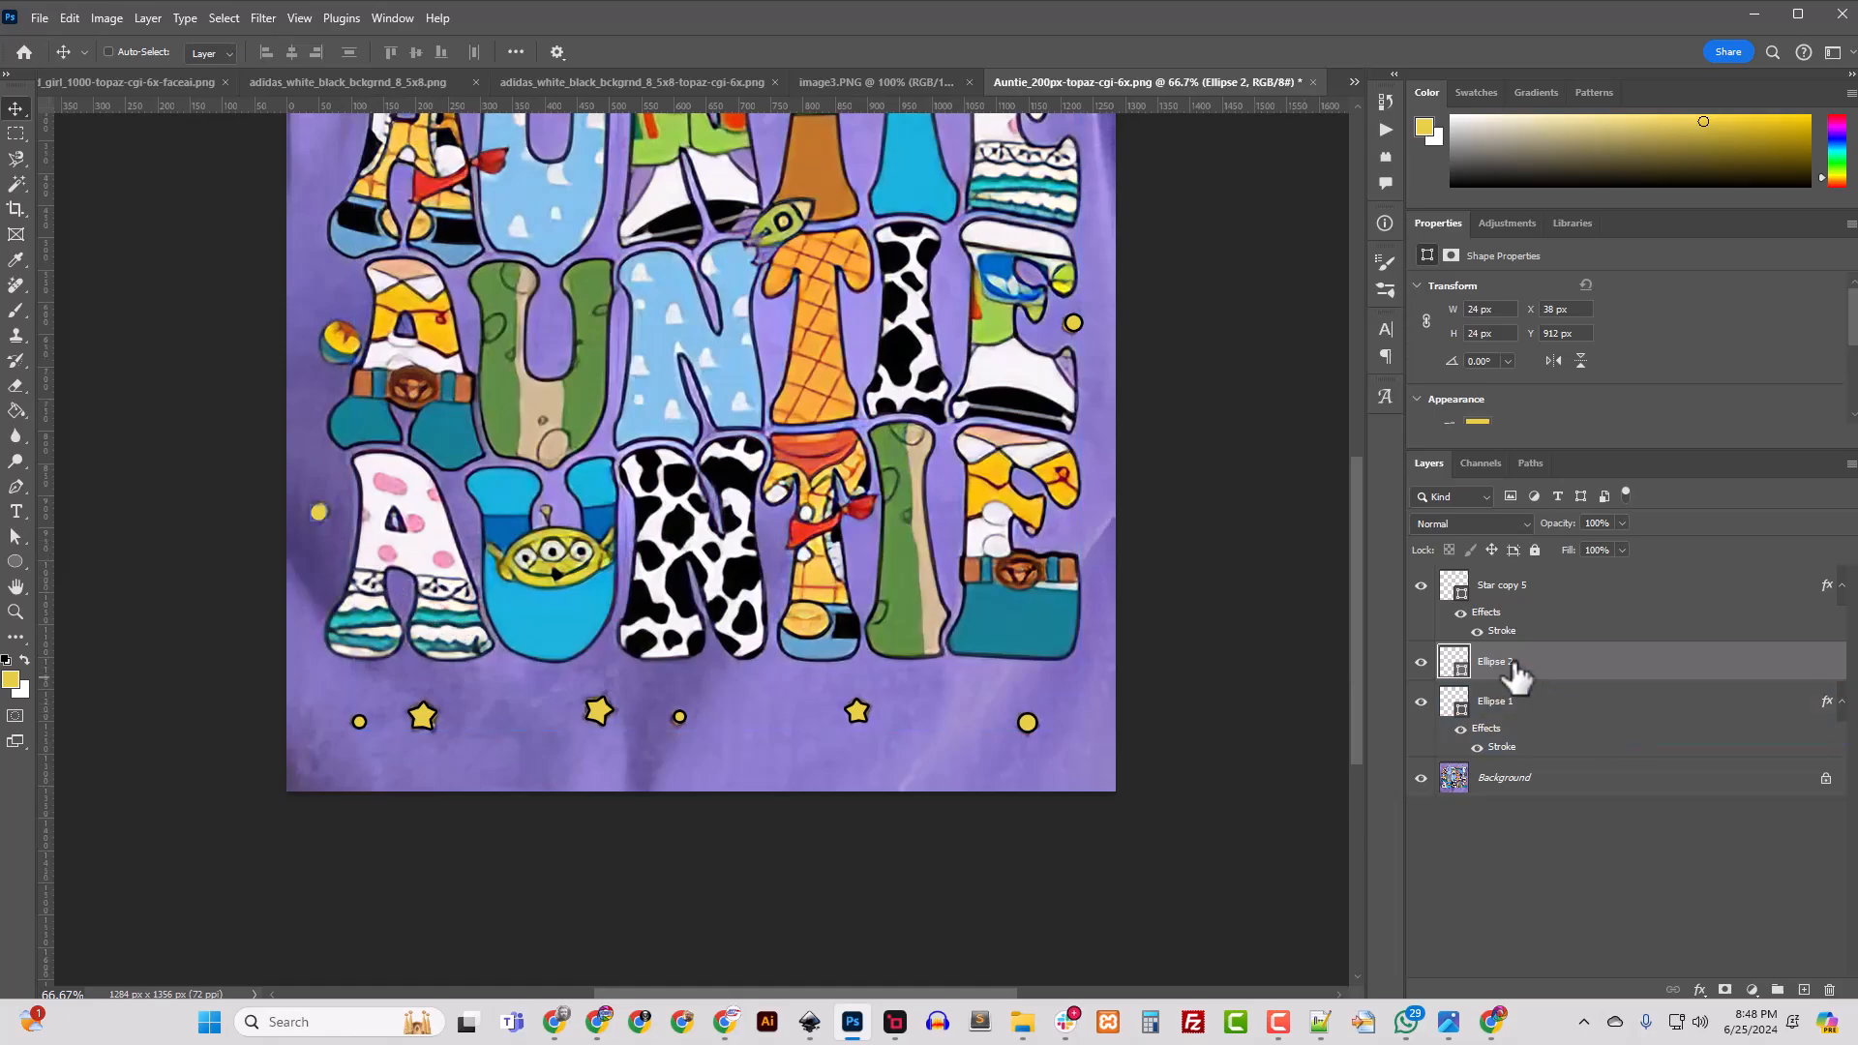
Step: Try merging the Ellipse 2 and Ellipse 1 layers, and undo the merge
left_click(1505, 701, "ctrl")
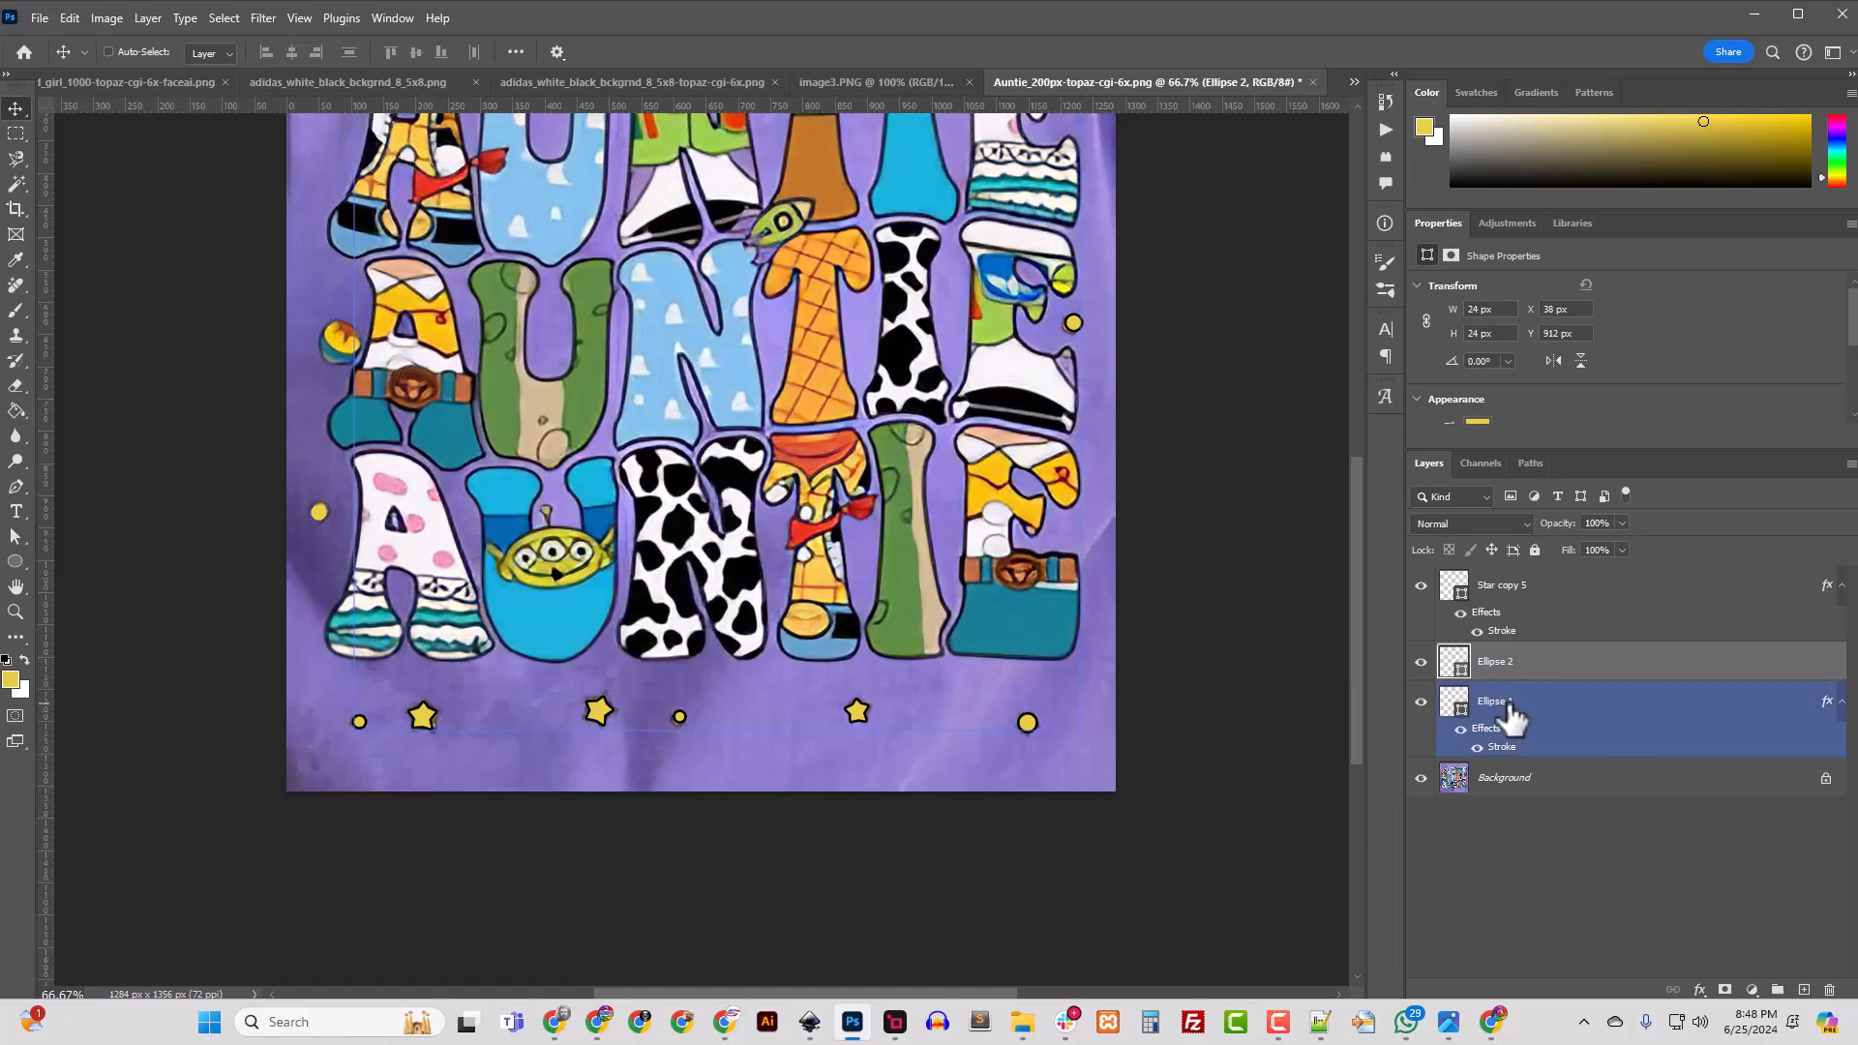
key("ctrl+e")
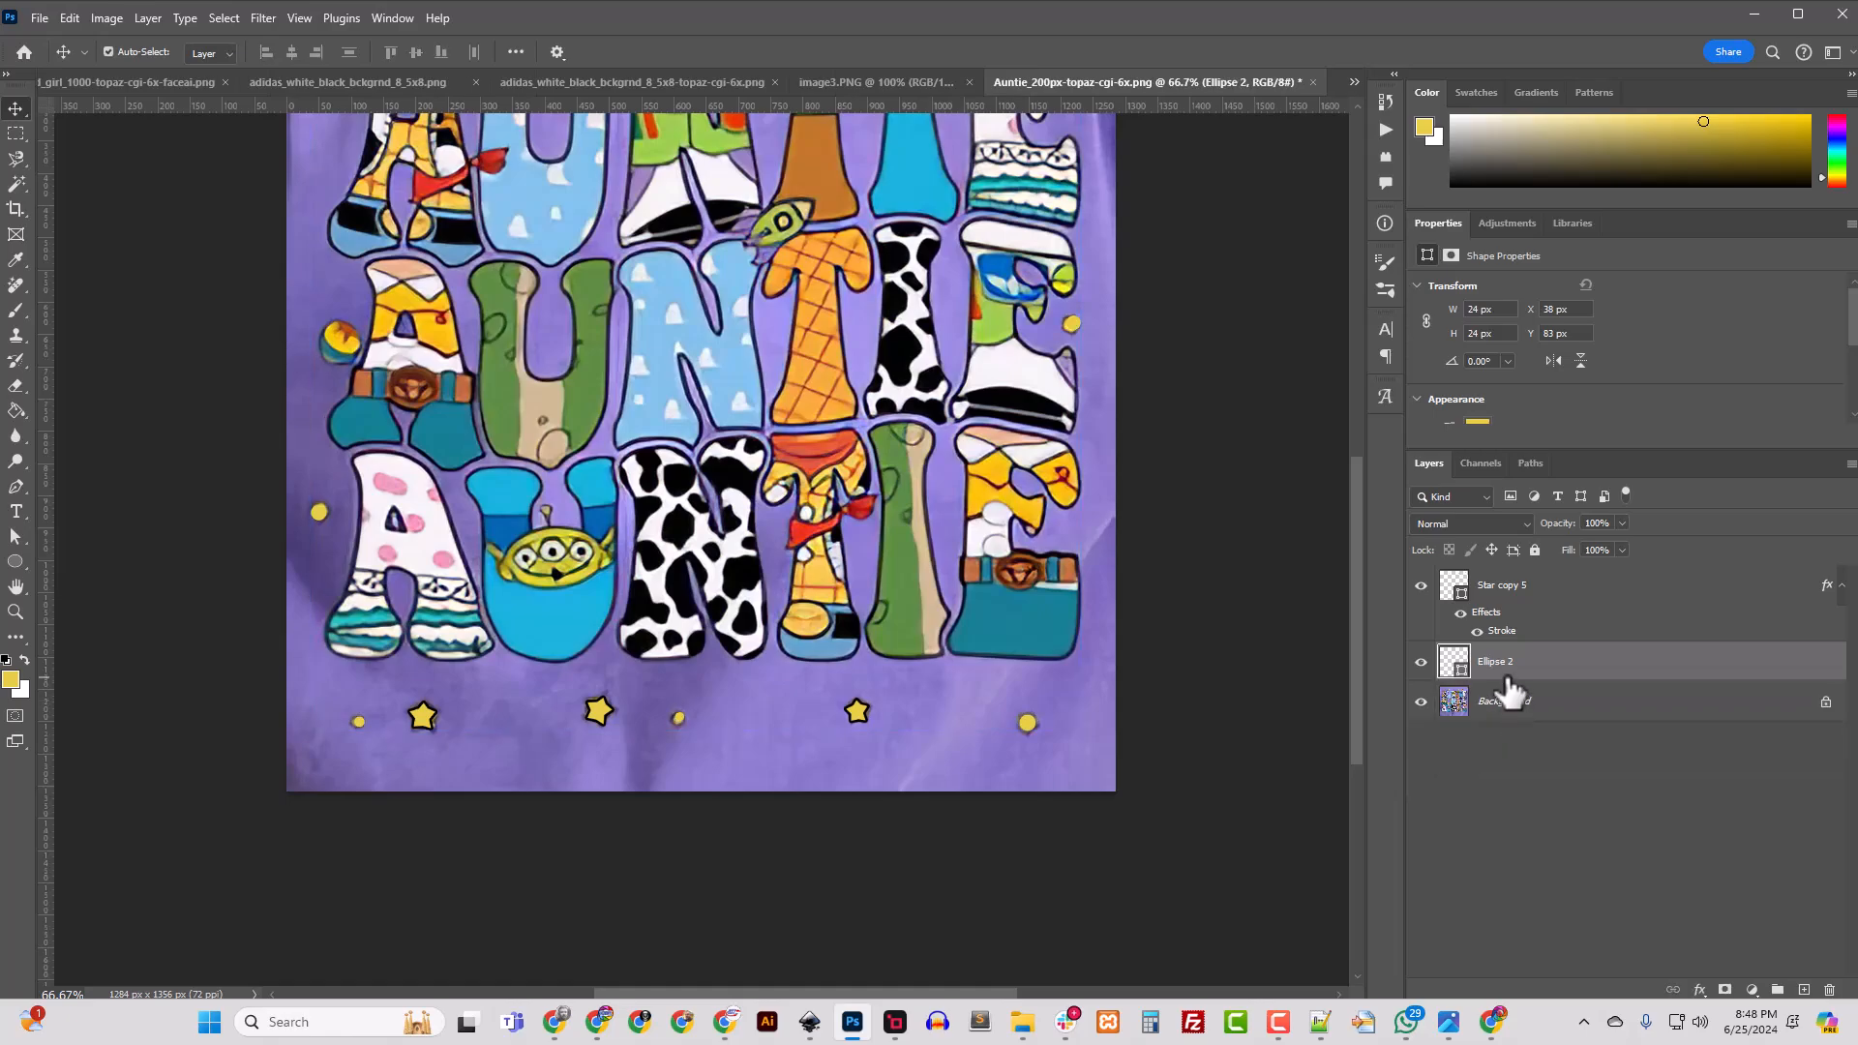
key("ctrl+z")
key("F9")
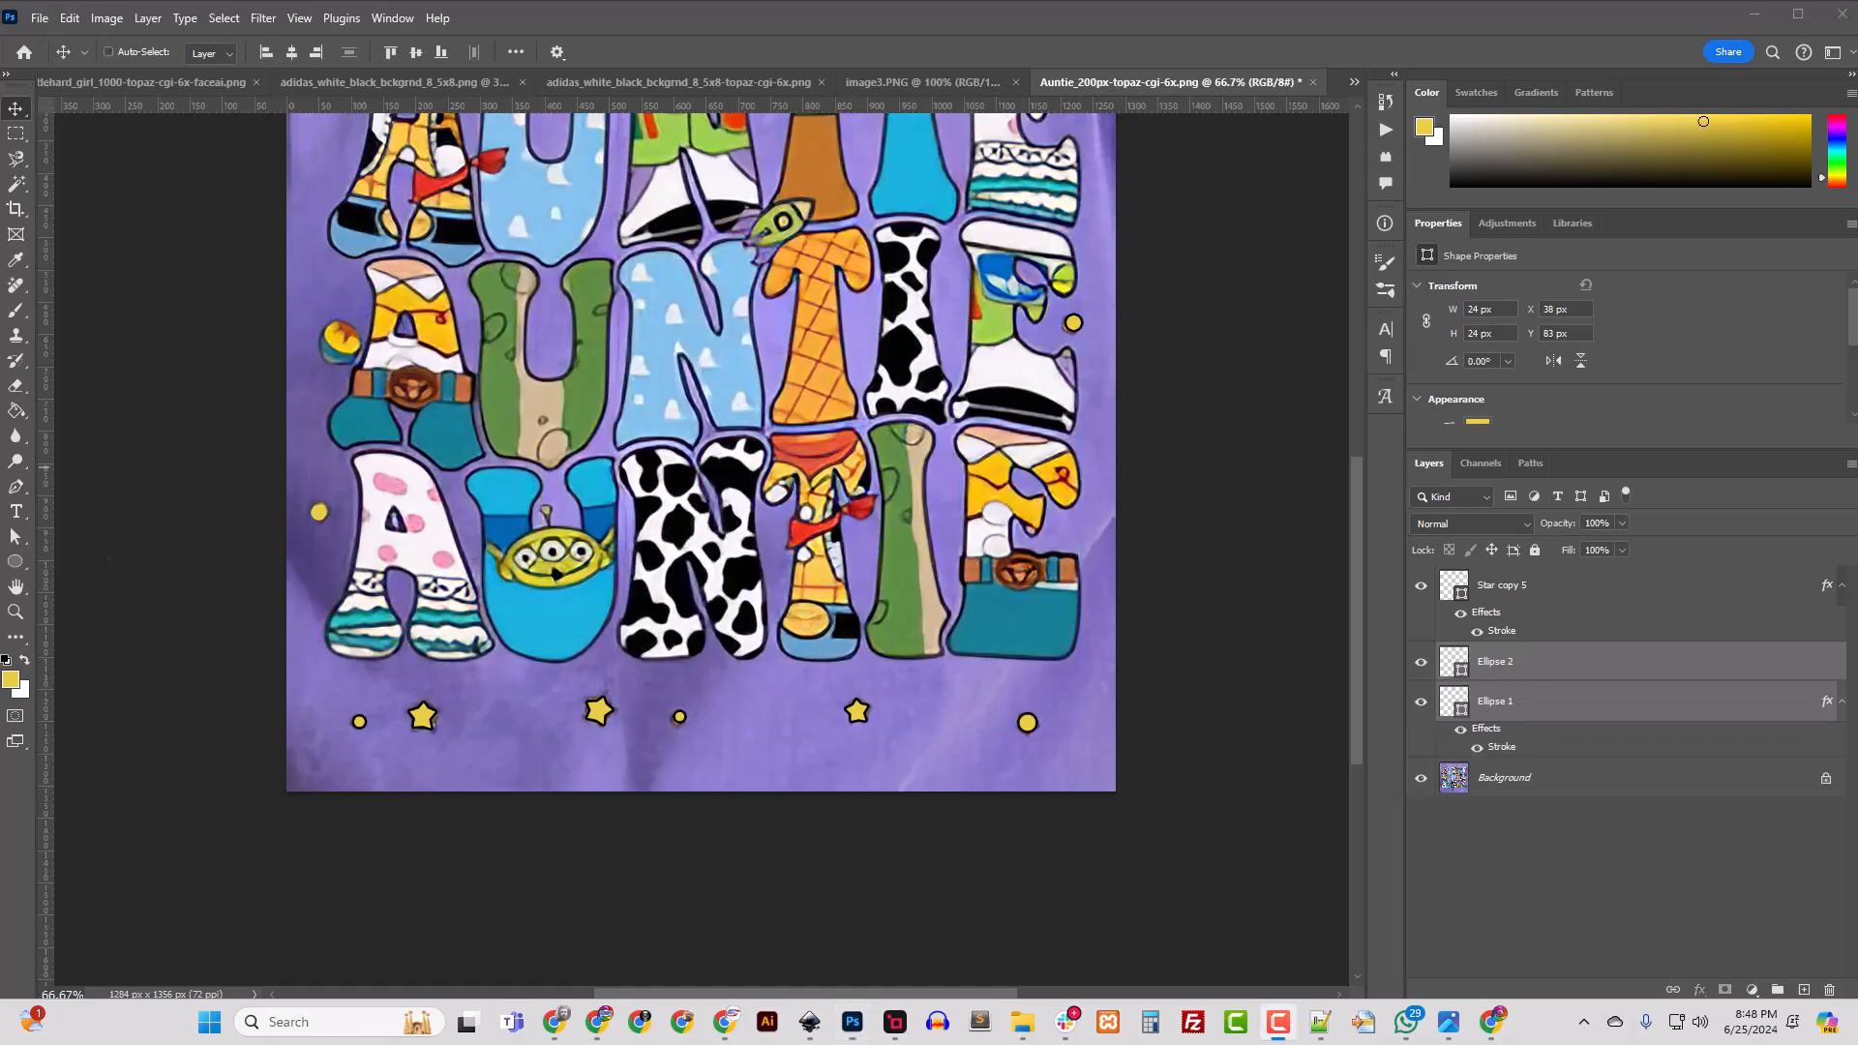
Step: Delete the Ellipse 2 layer and make the Ellipse 1 layer active
left_click(1508, 673)
left_click(1508, 675)
left_click_drag(1508, 677, 1487, 706)
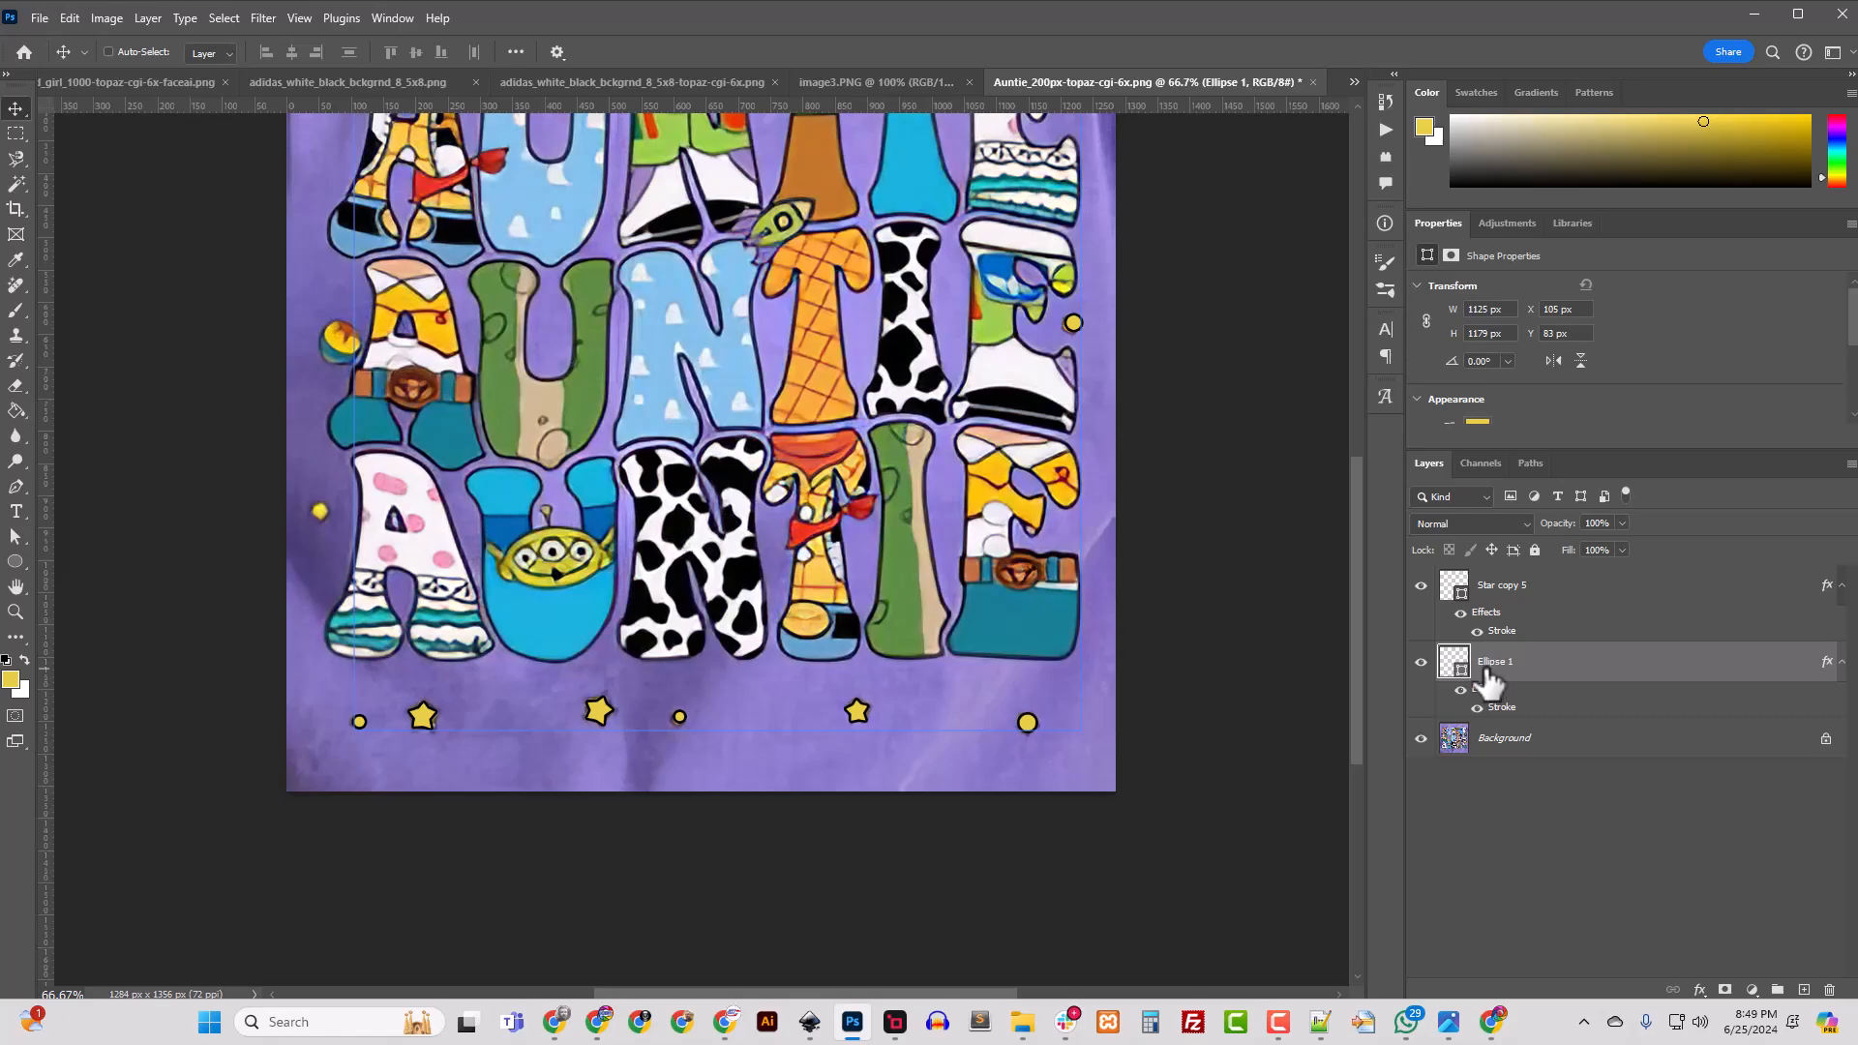
Step: Set new ellipses to combine shapes and draw a 24 px circle on the Ellipse 1 layer over the yellow dot beside the third-row A
key("u")
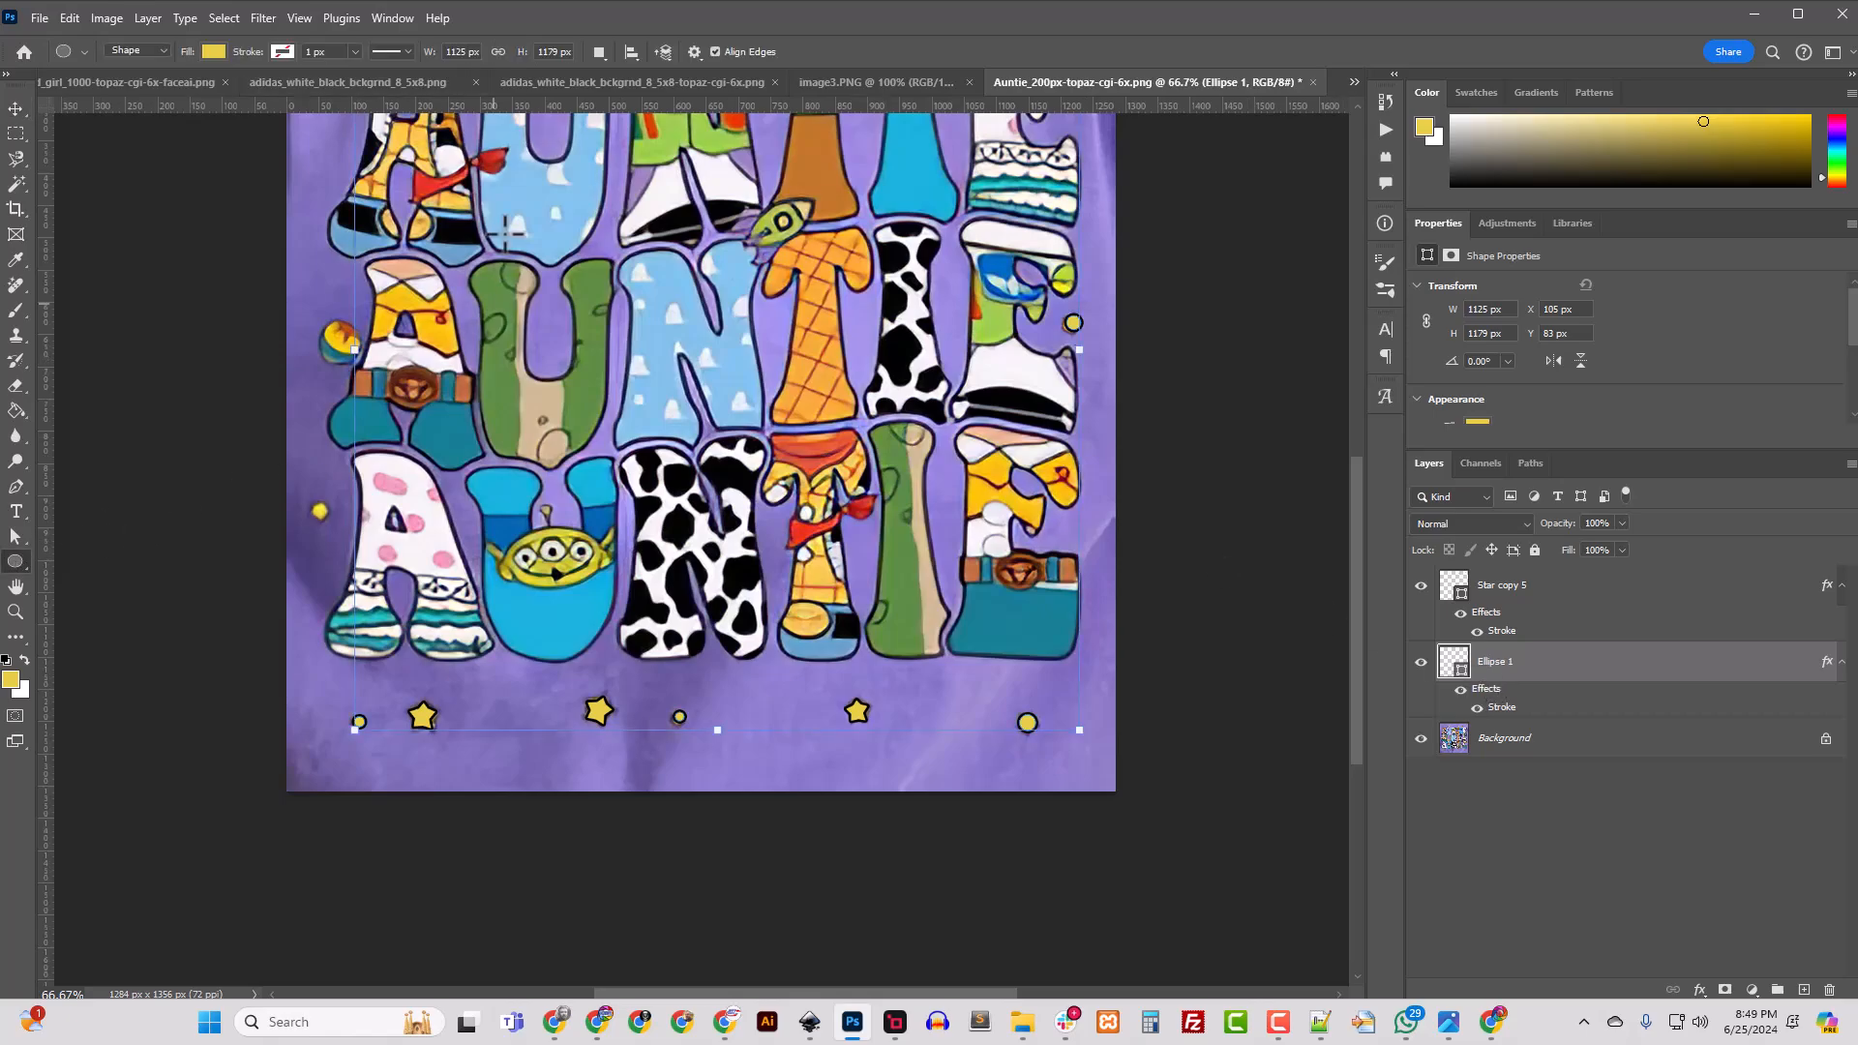
left_click(599, 51)
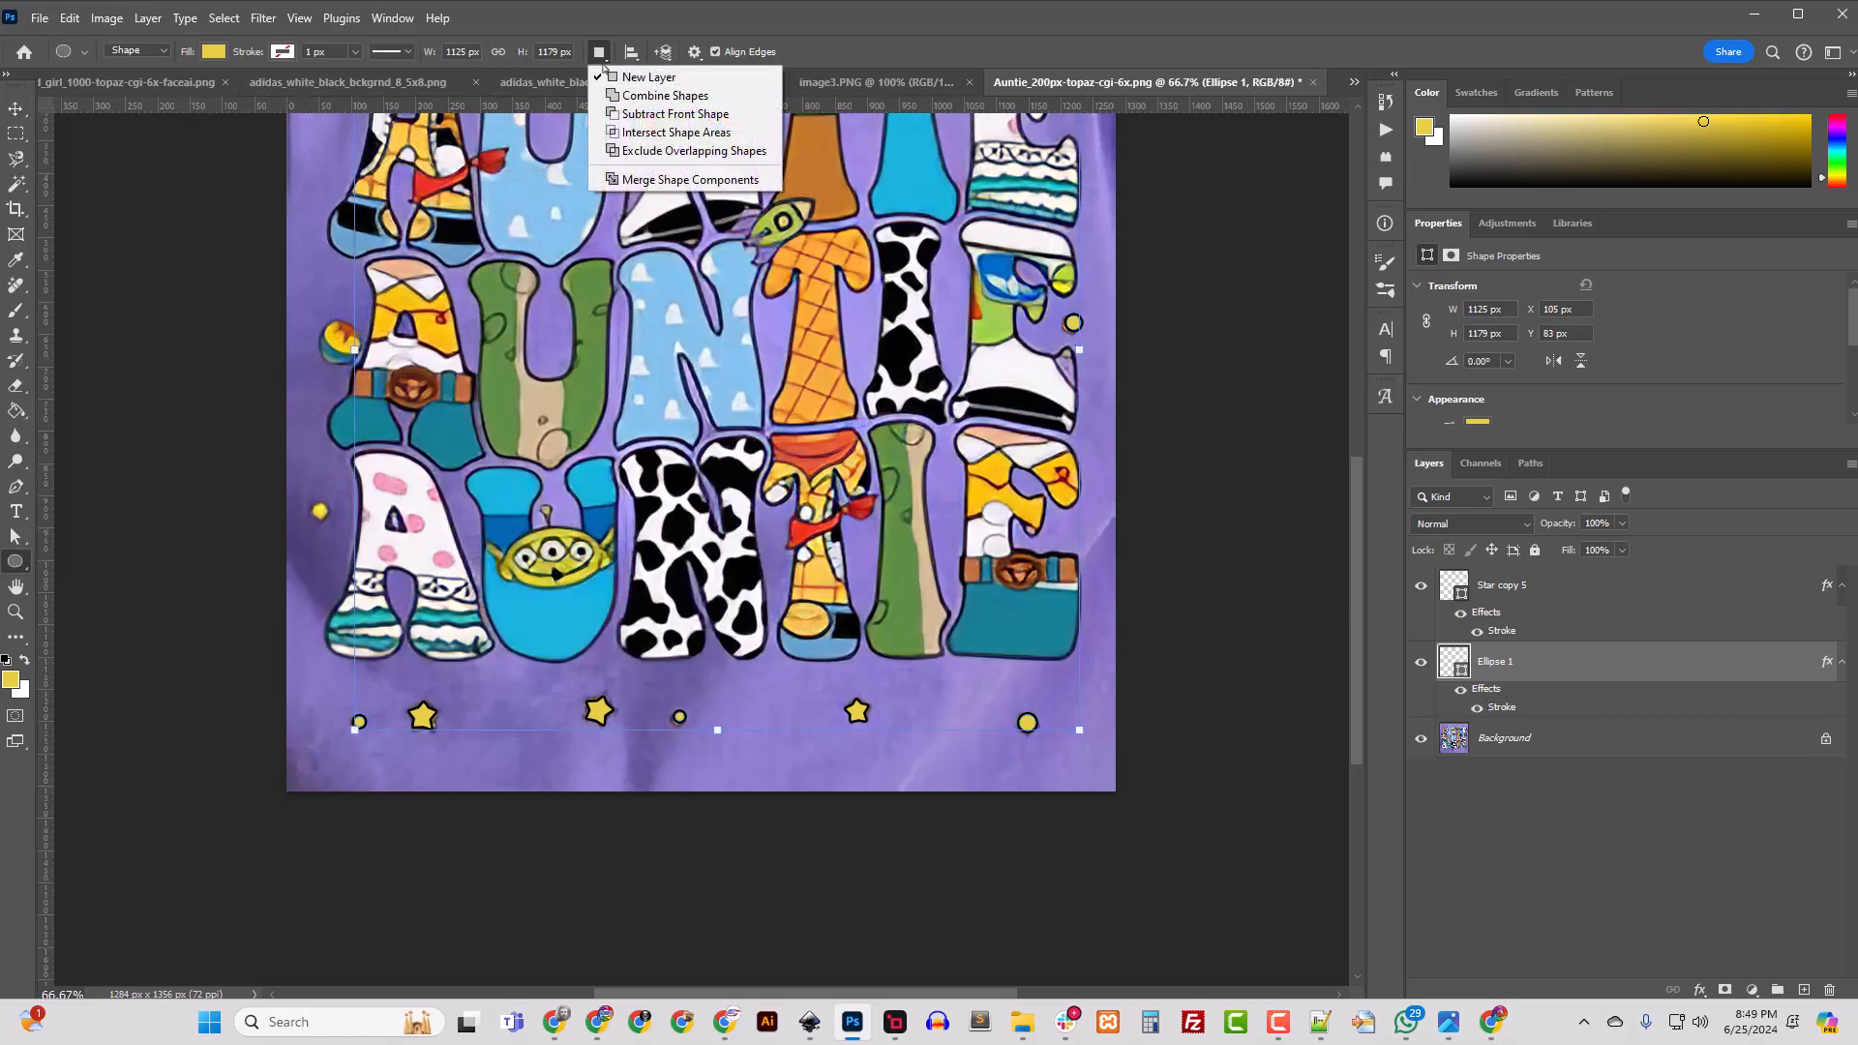
left_click(665, 95)
left_click_drag(311, 503, 326, 518)
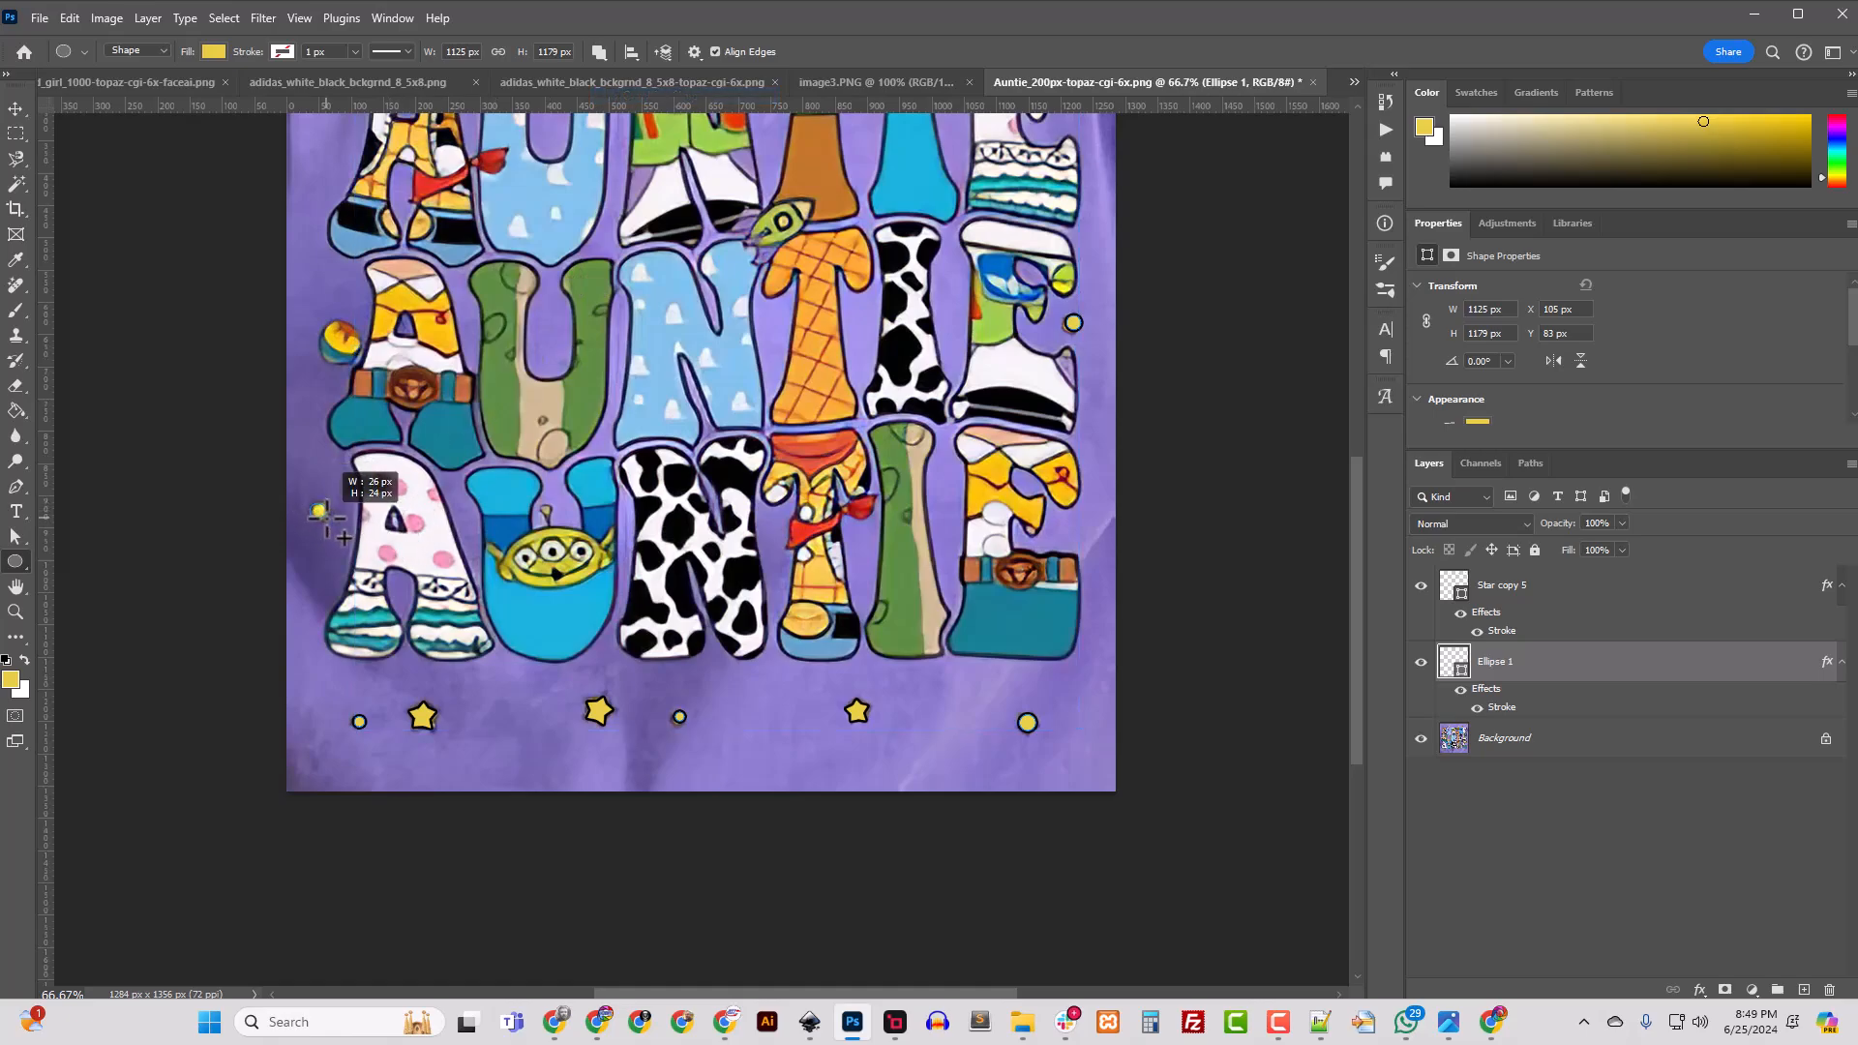
left_click_drag(329, 519, 318, 510)
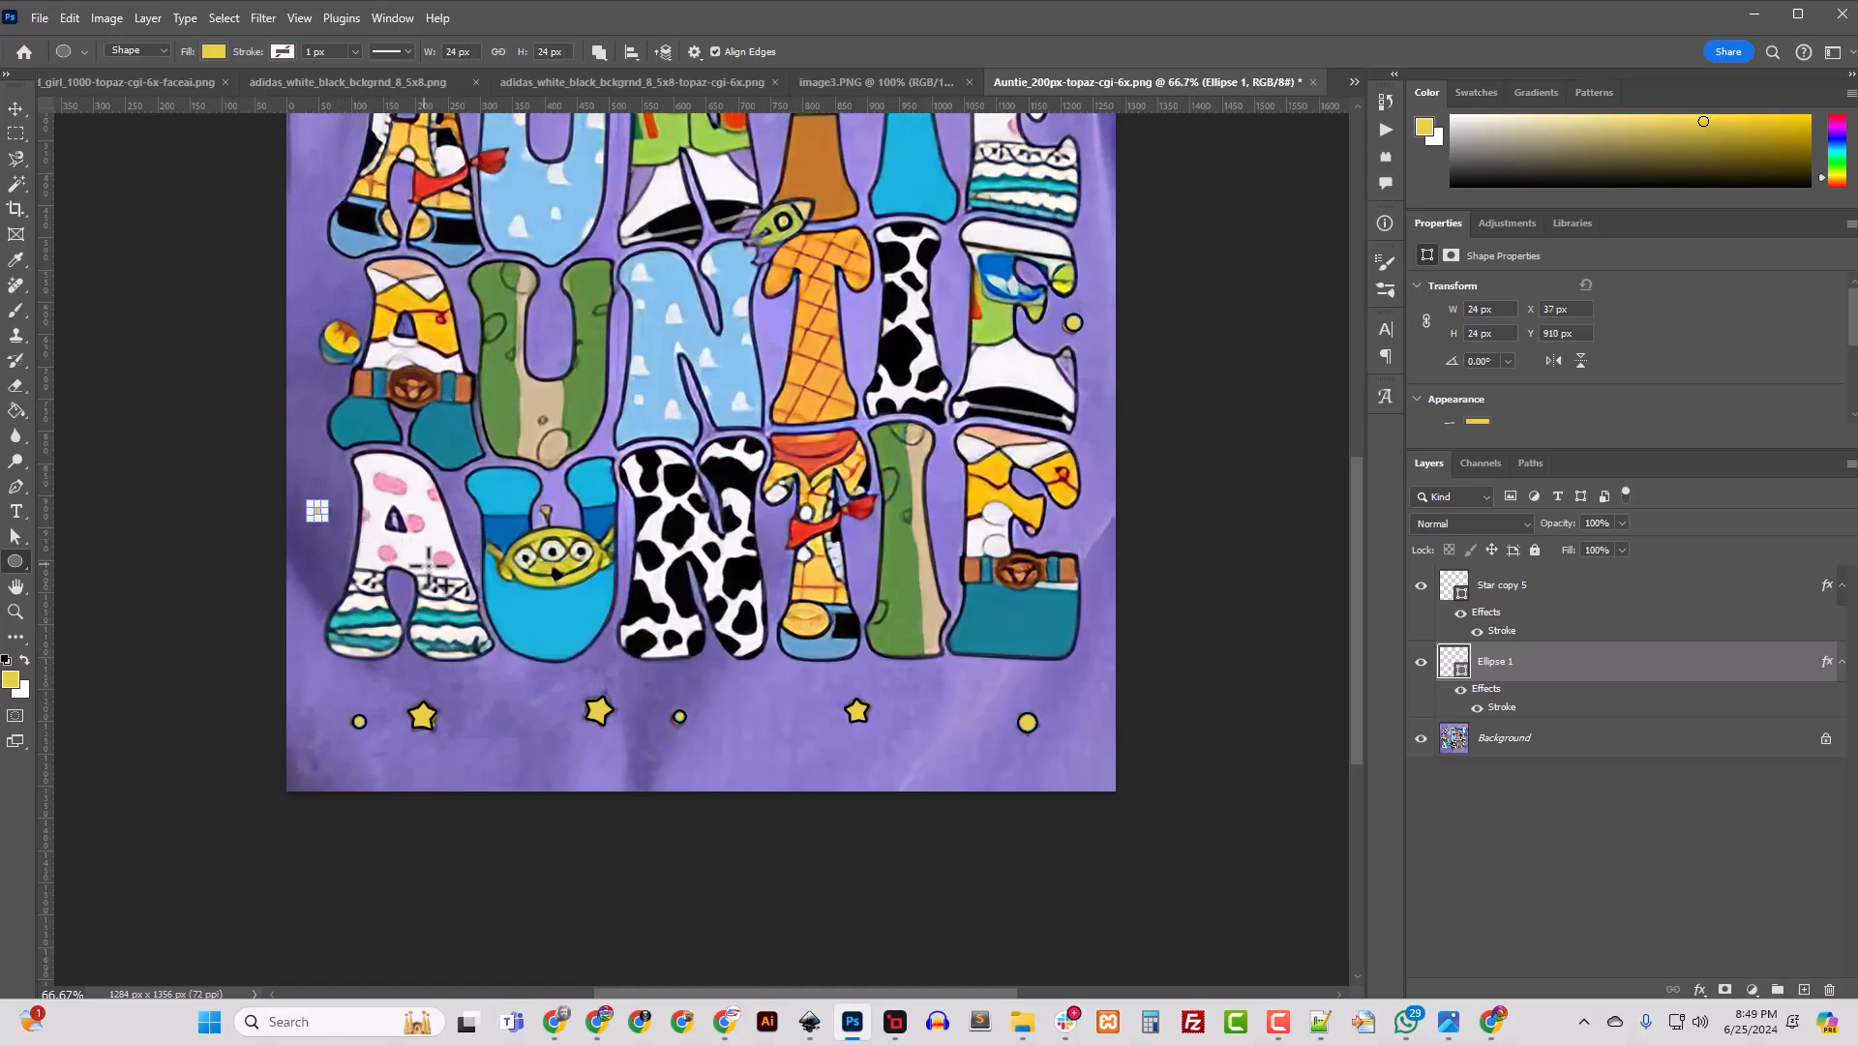
key("v")
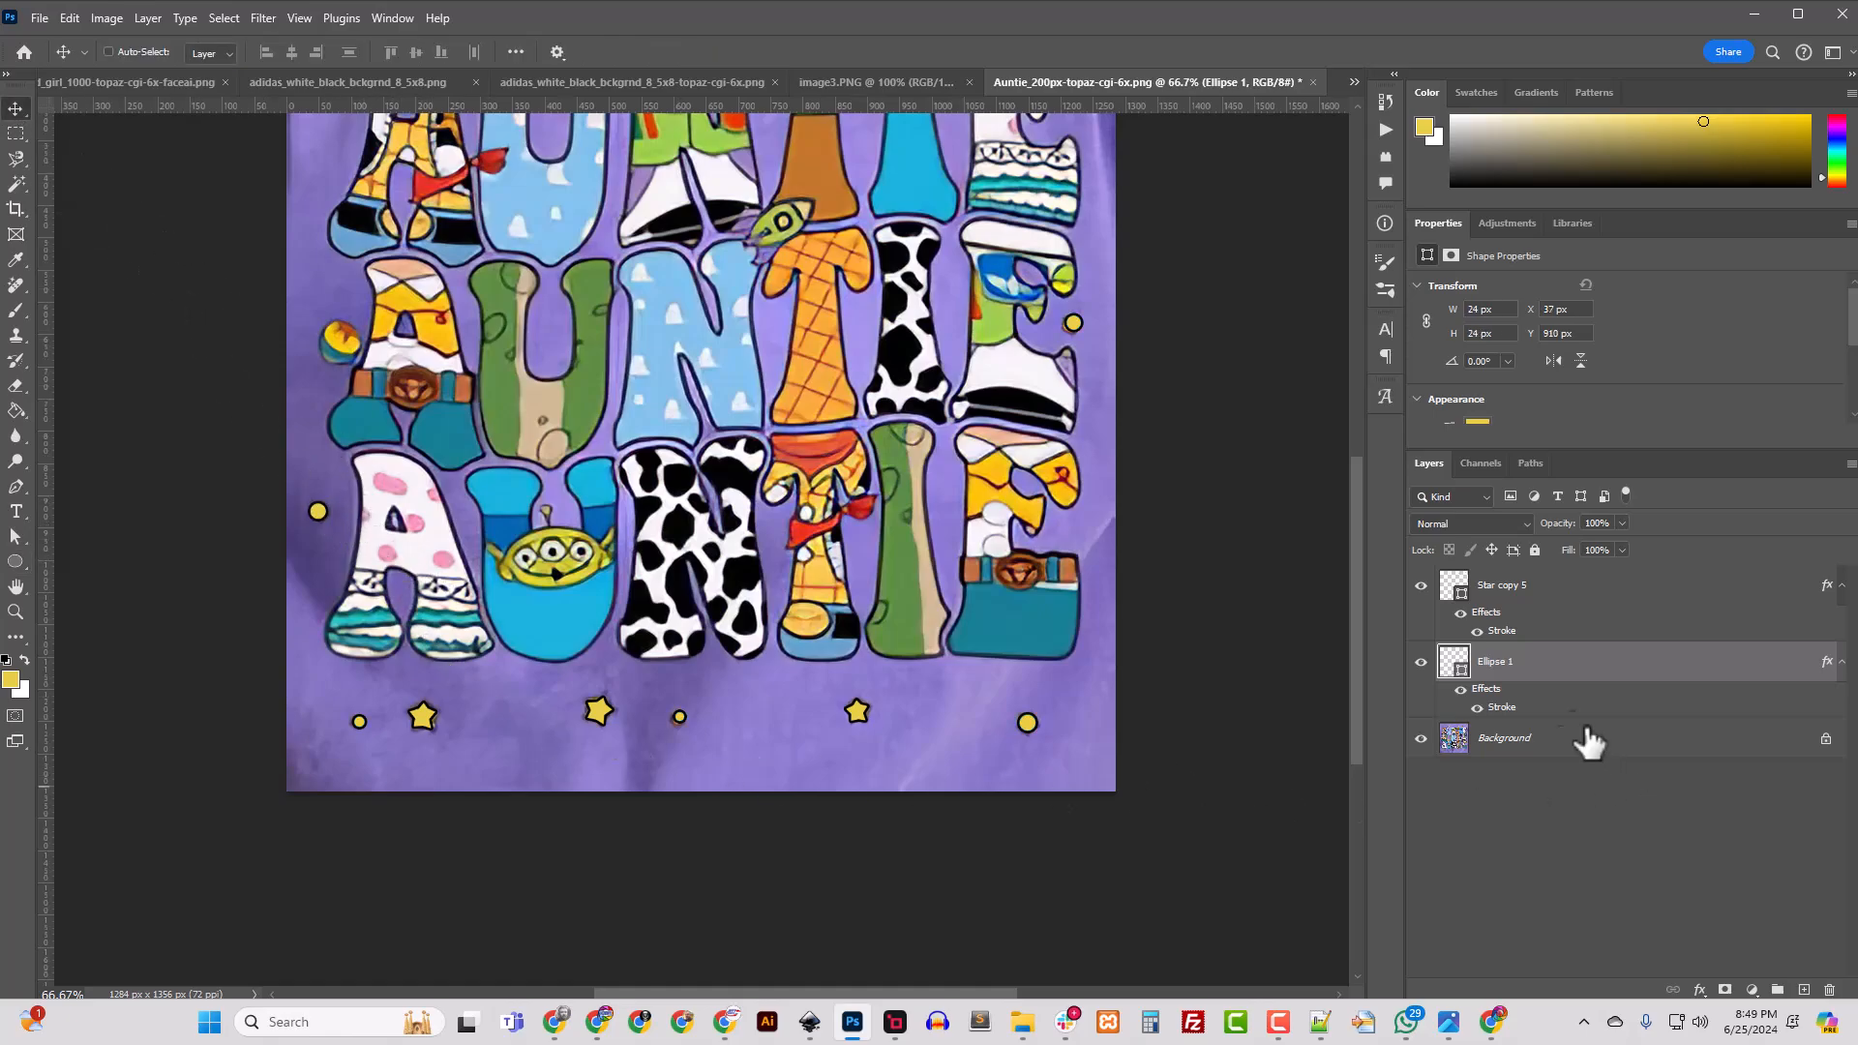
left_click_drag(1516, 667, 1491, 630)
Step: On the Background layer, trace a Magnetic Lasso selection around the first-row A and the left stem of the neighbouring U
scroll(868, 724, "up", 5)
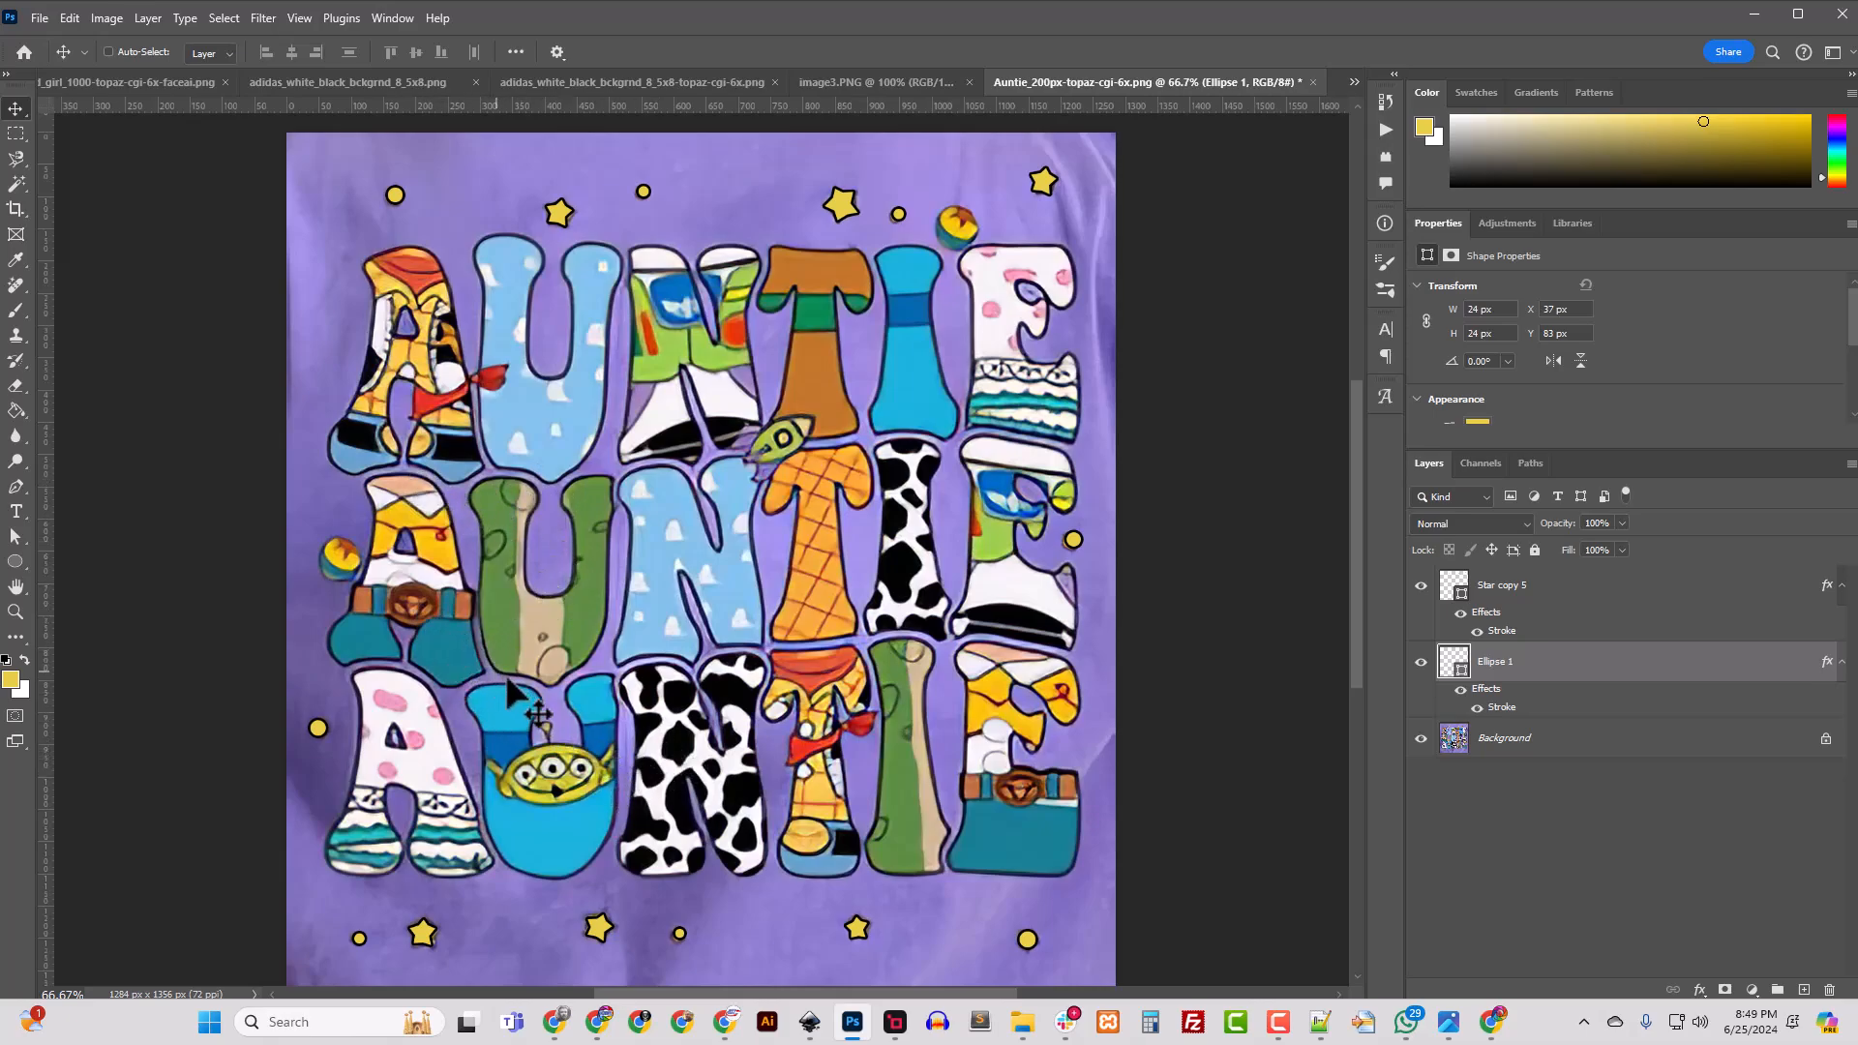
scroll(542, 706, "down", 5)
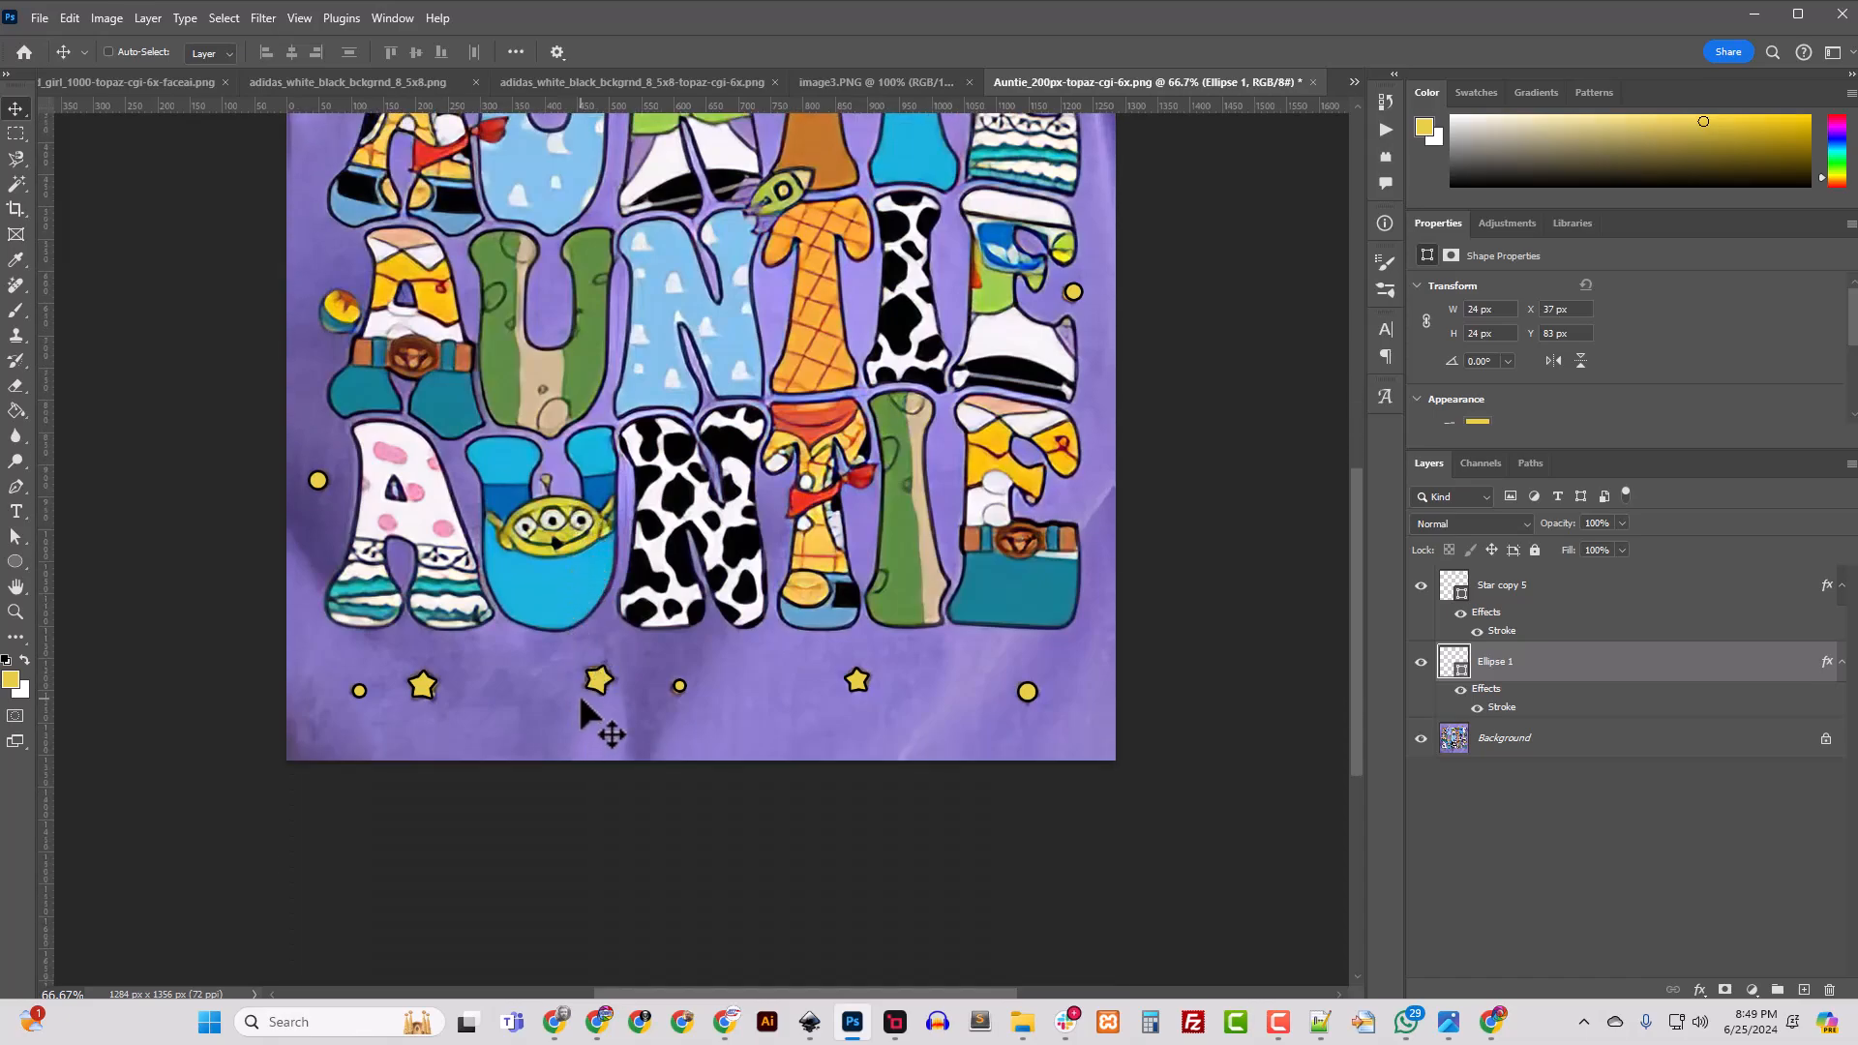
scroll(580, 703, "up", 1)
scroll(580, 703, "down", 2)
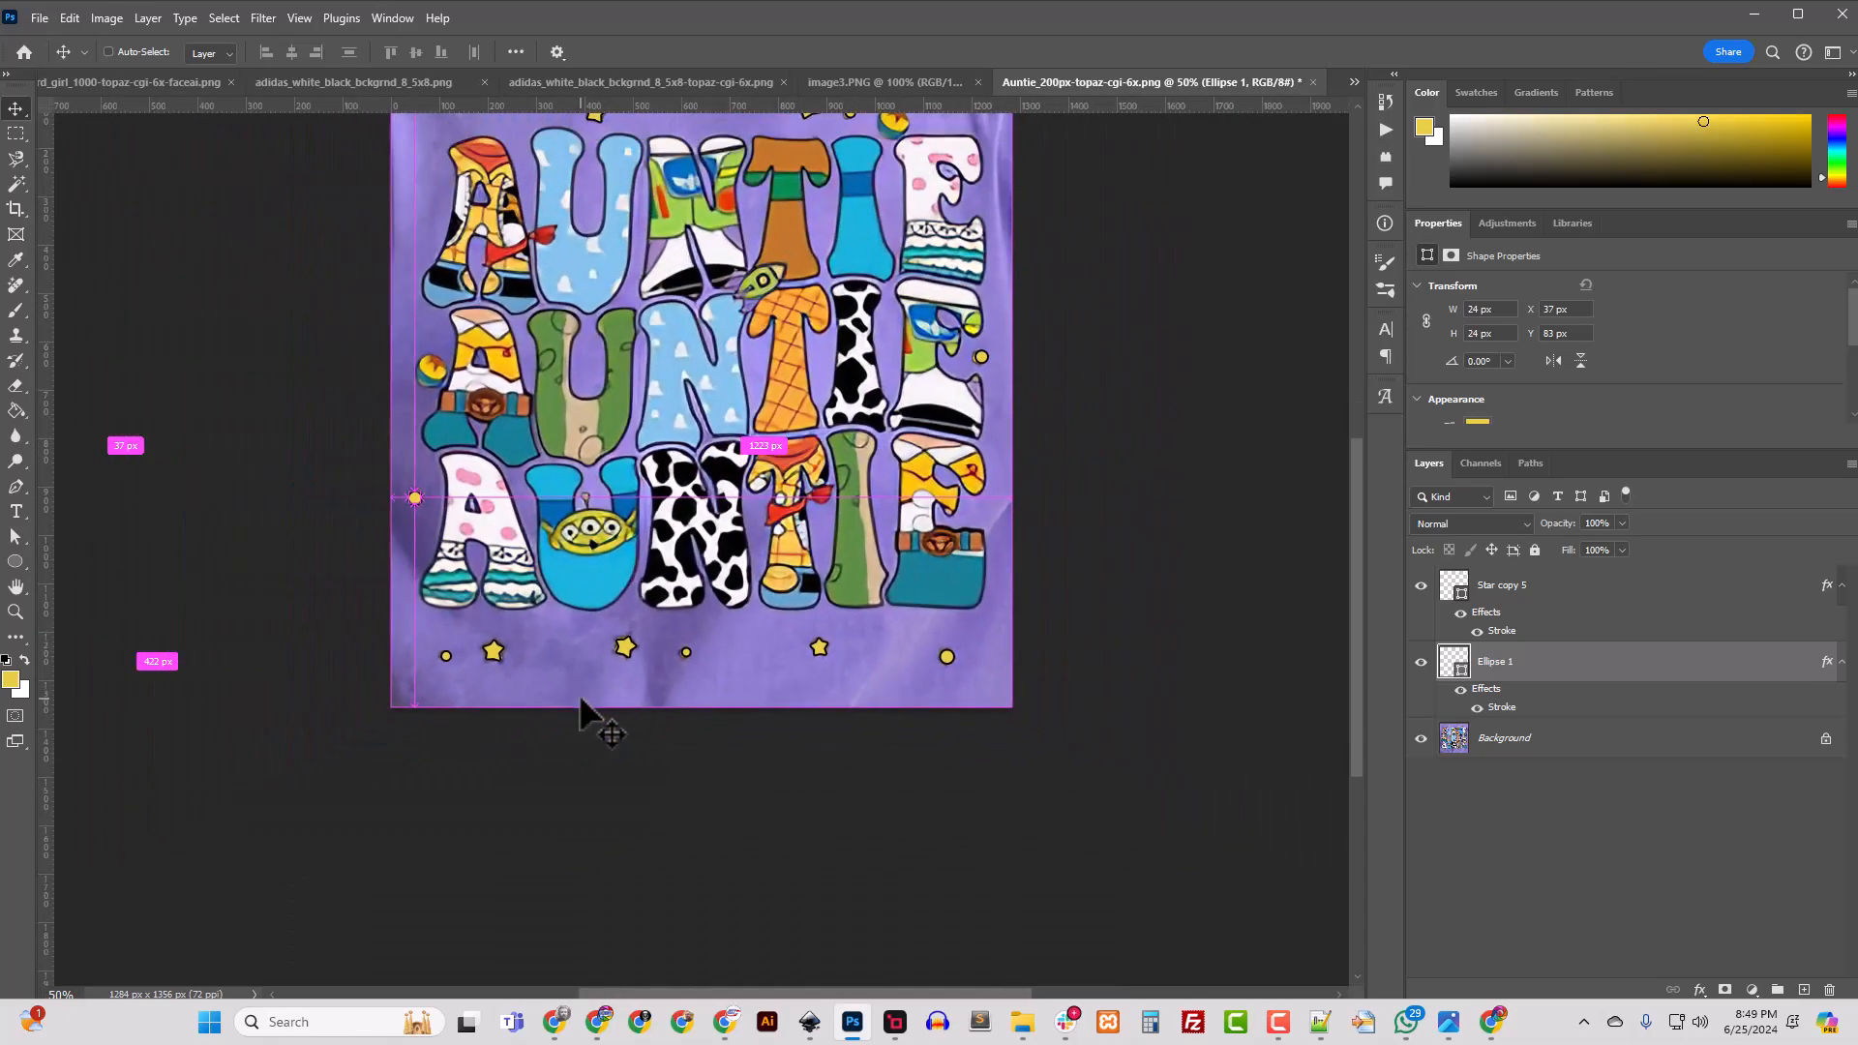
left_click(1506, 743)
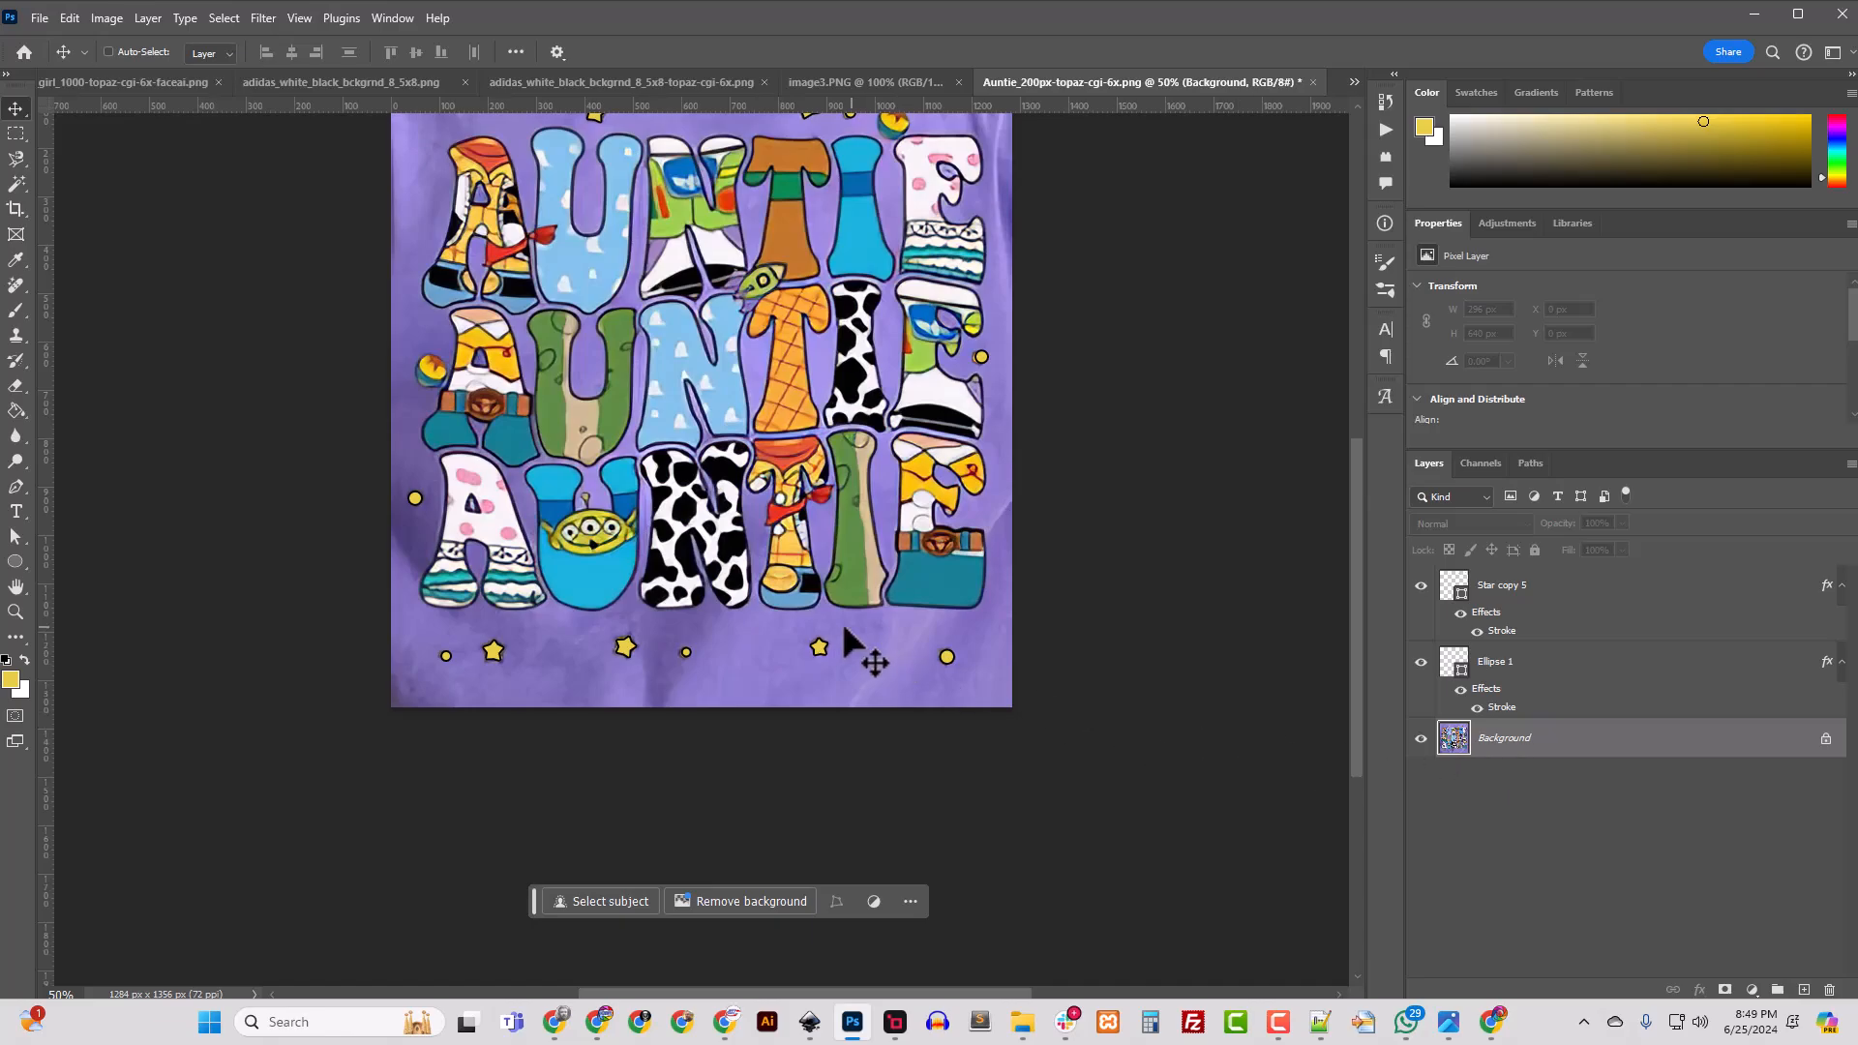
scroll(707, 655, "up", 1)
key("l")
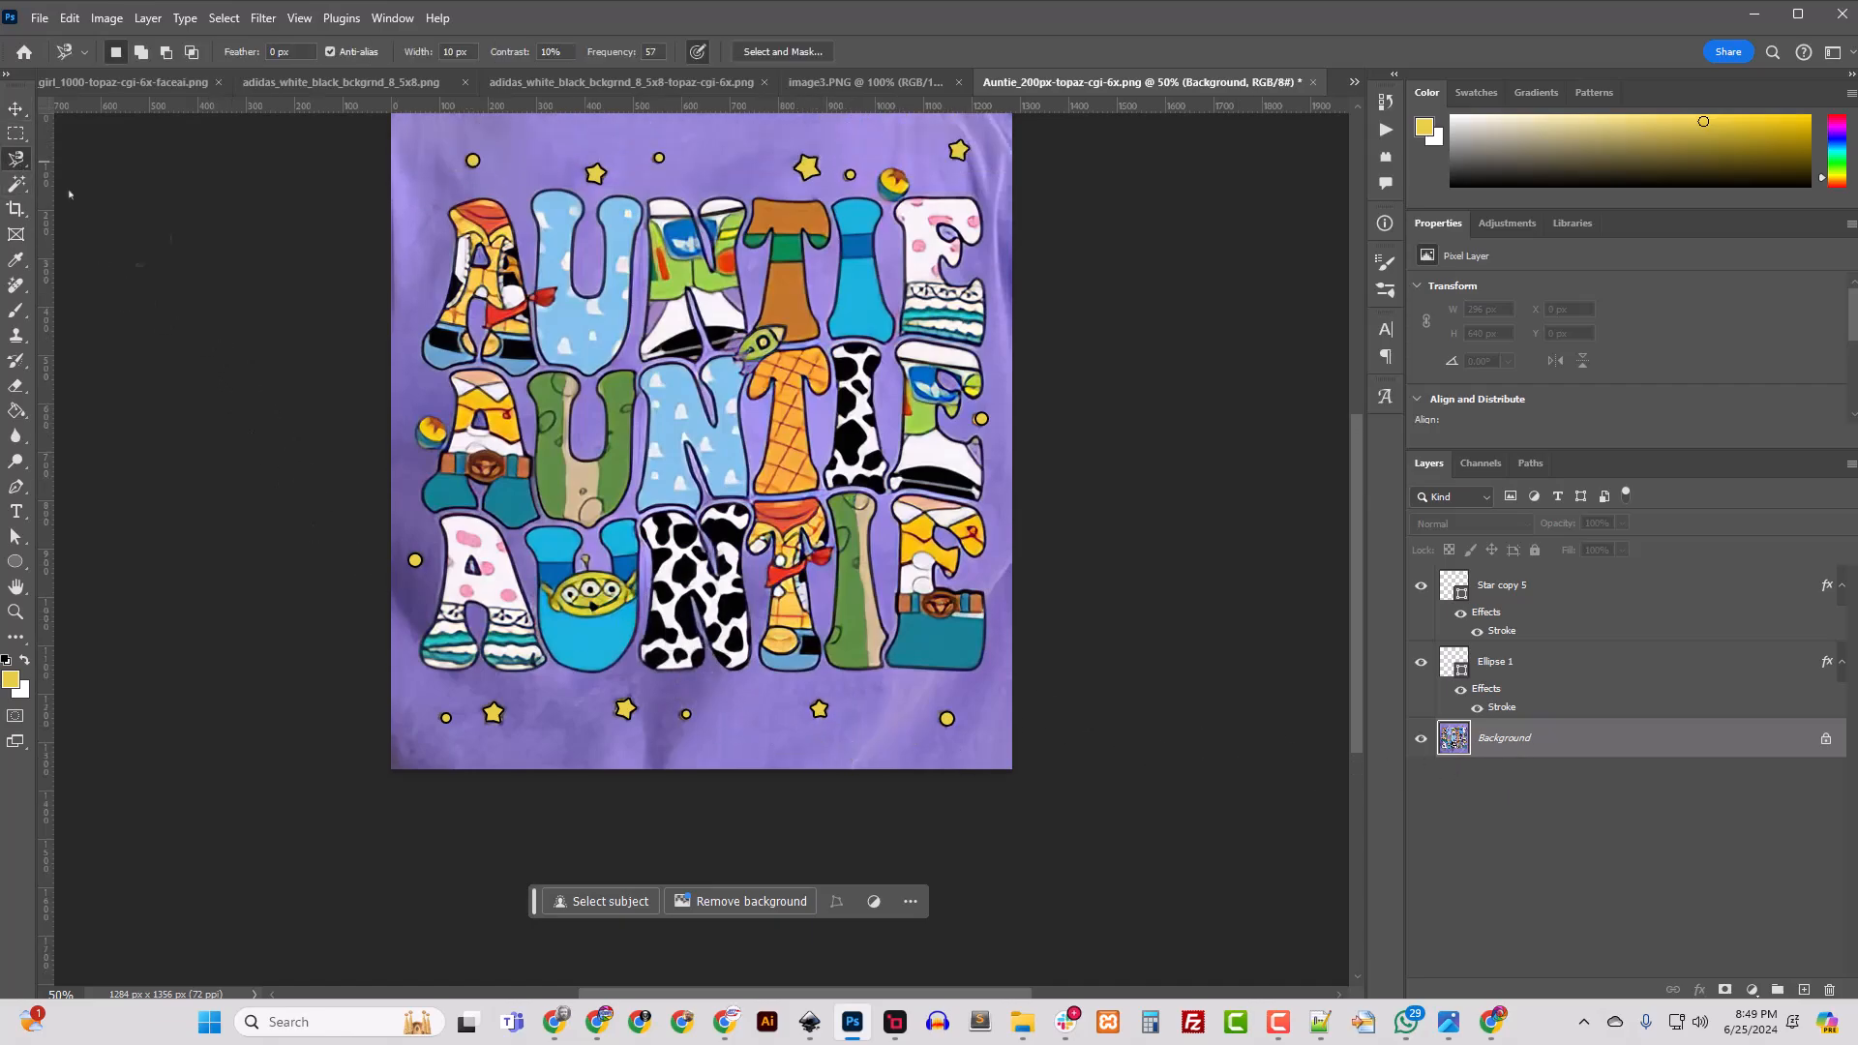
key("ctrl+plus")
scroll(352, 302, "up", 4)
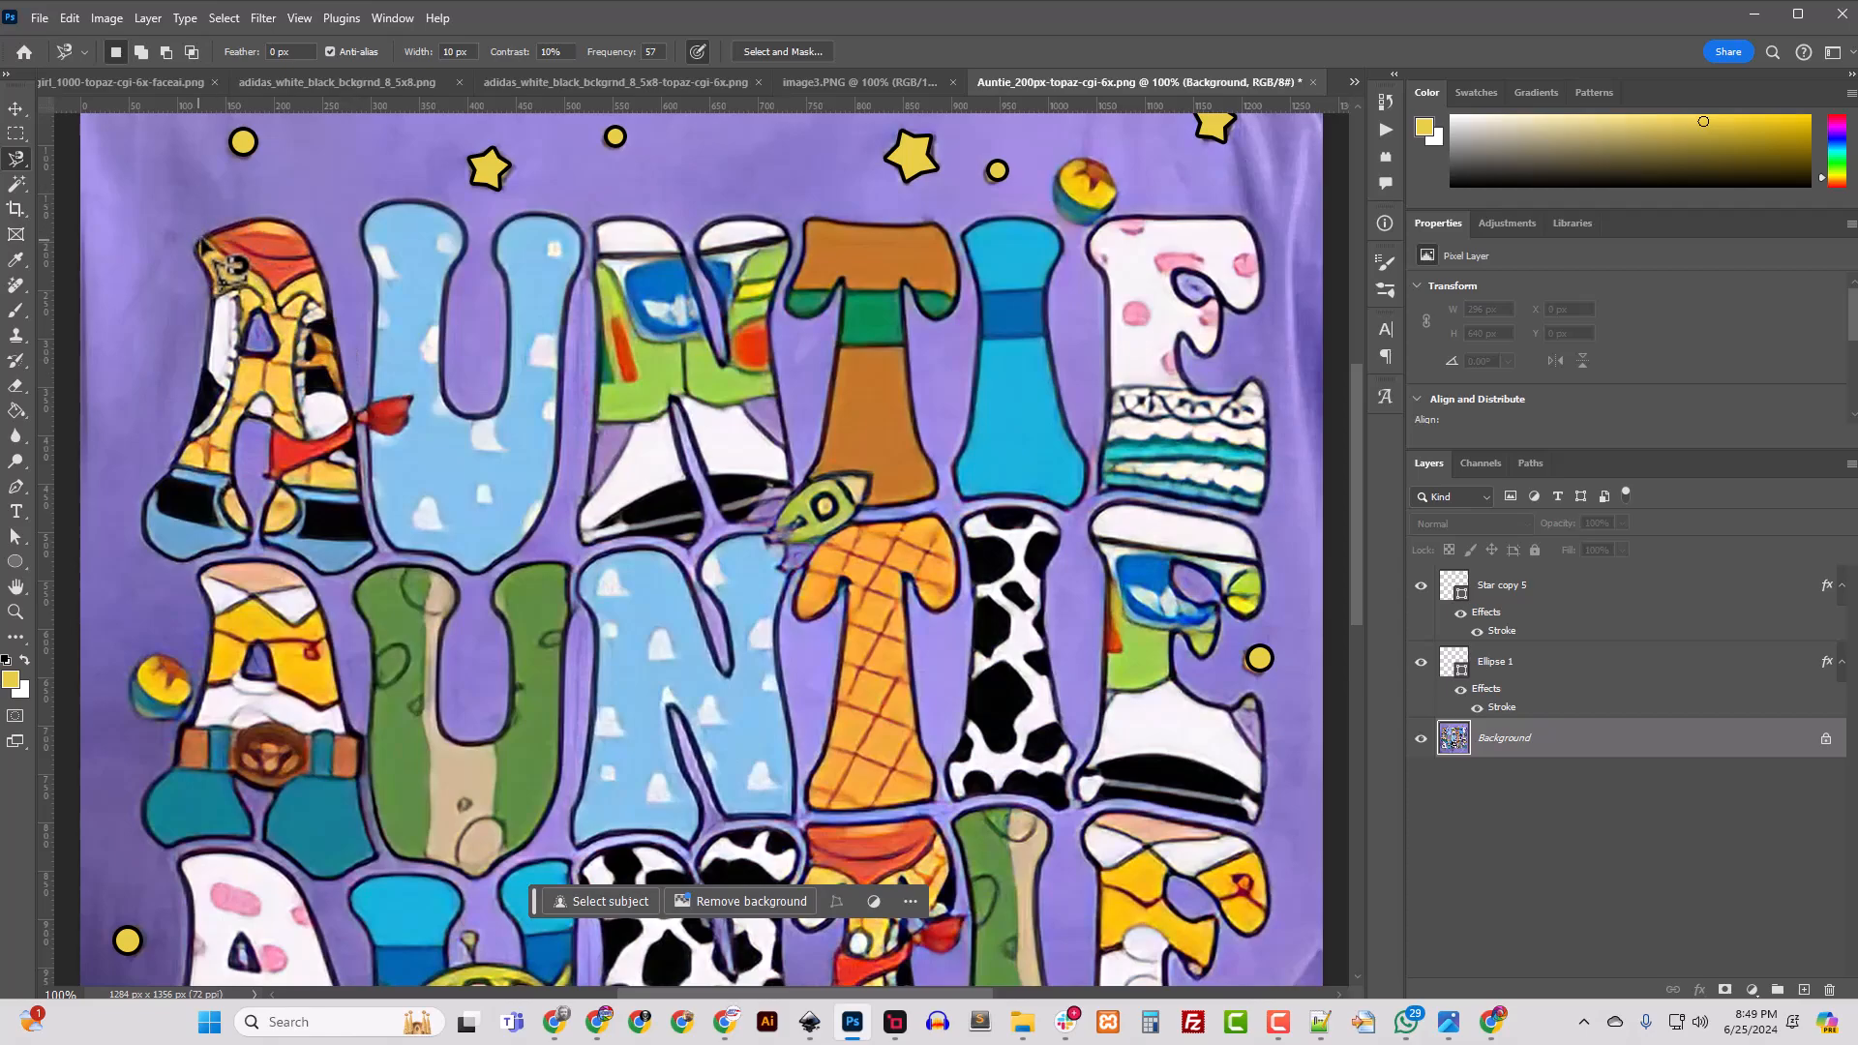
left_click(199, 240)
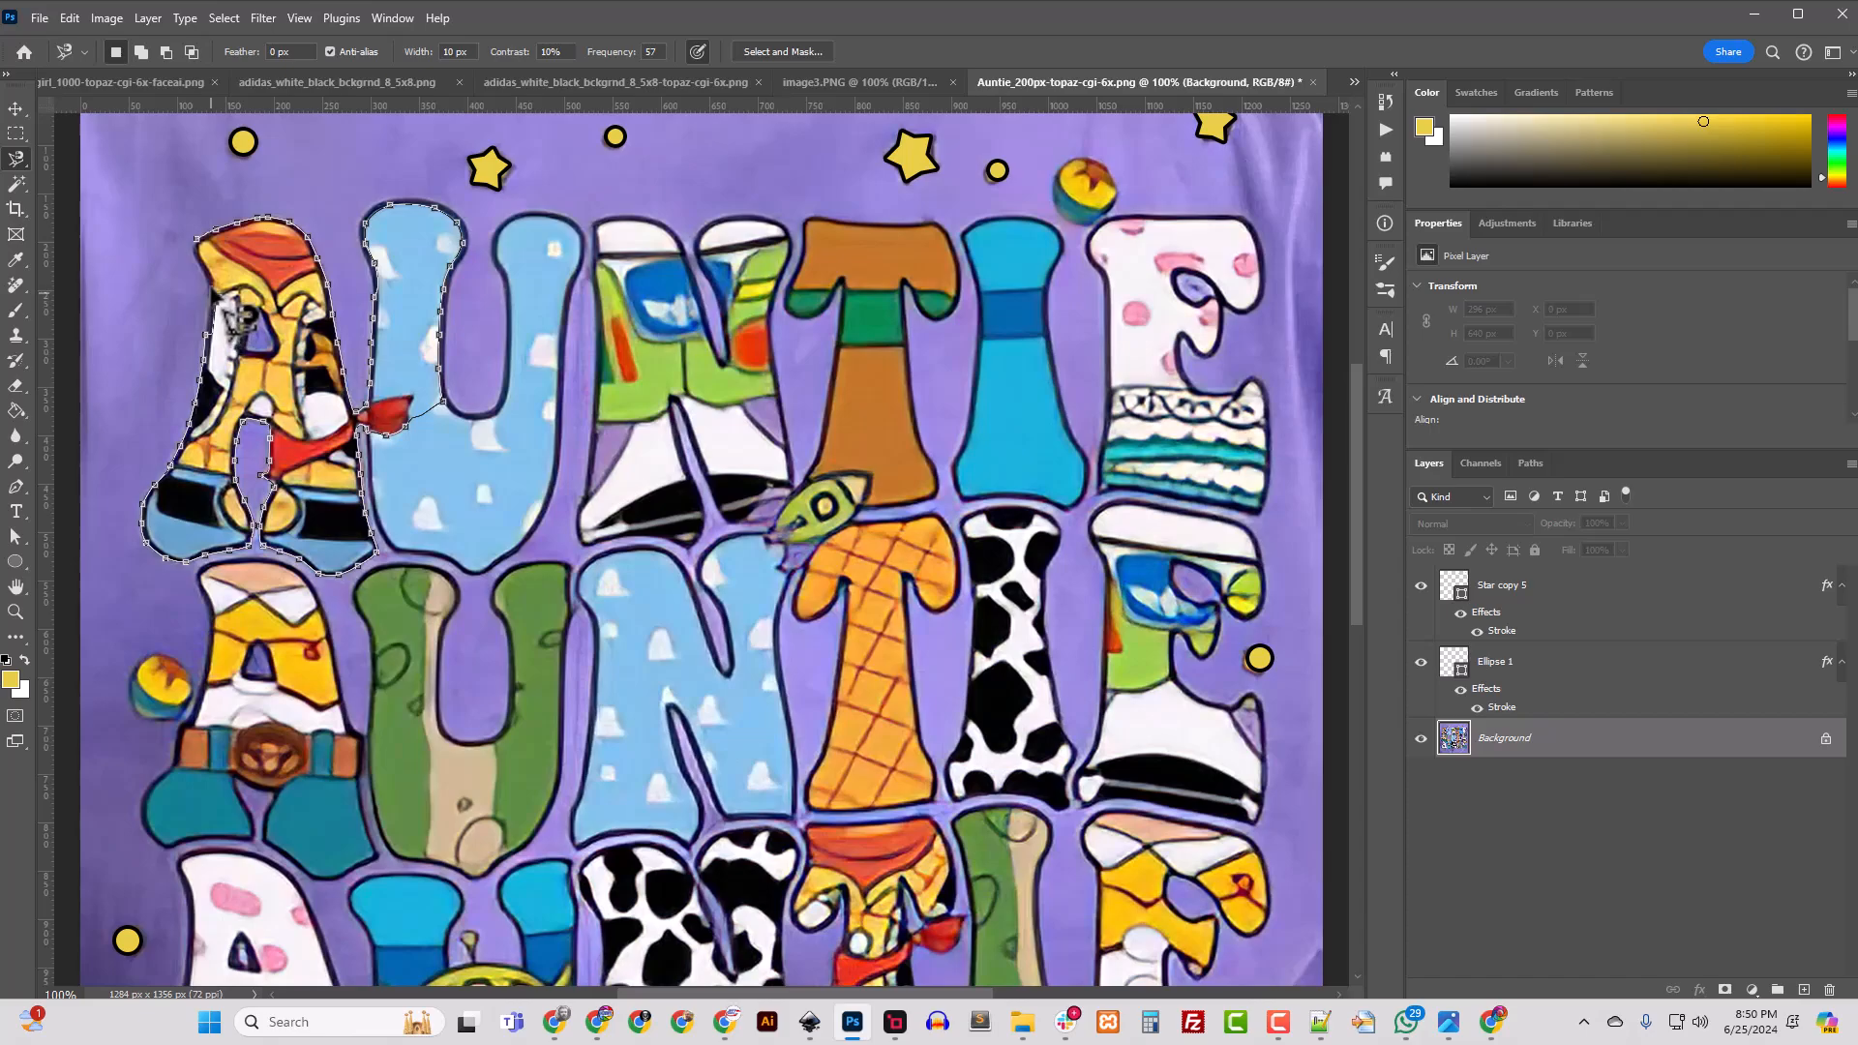
left_click(215, 273)
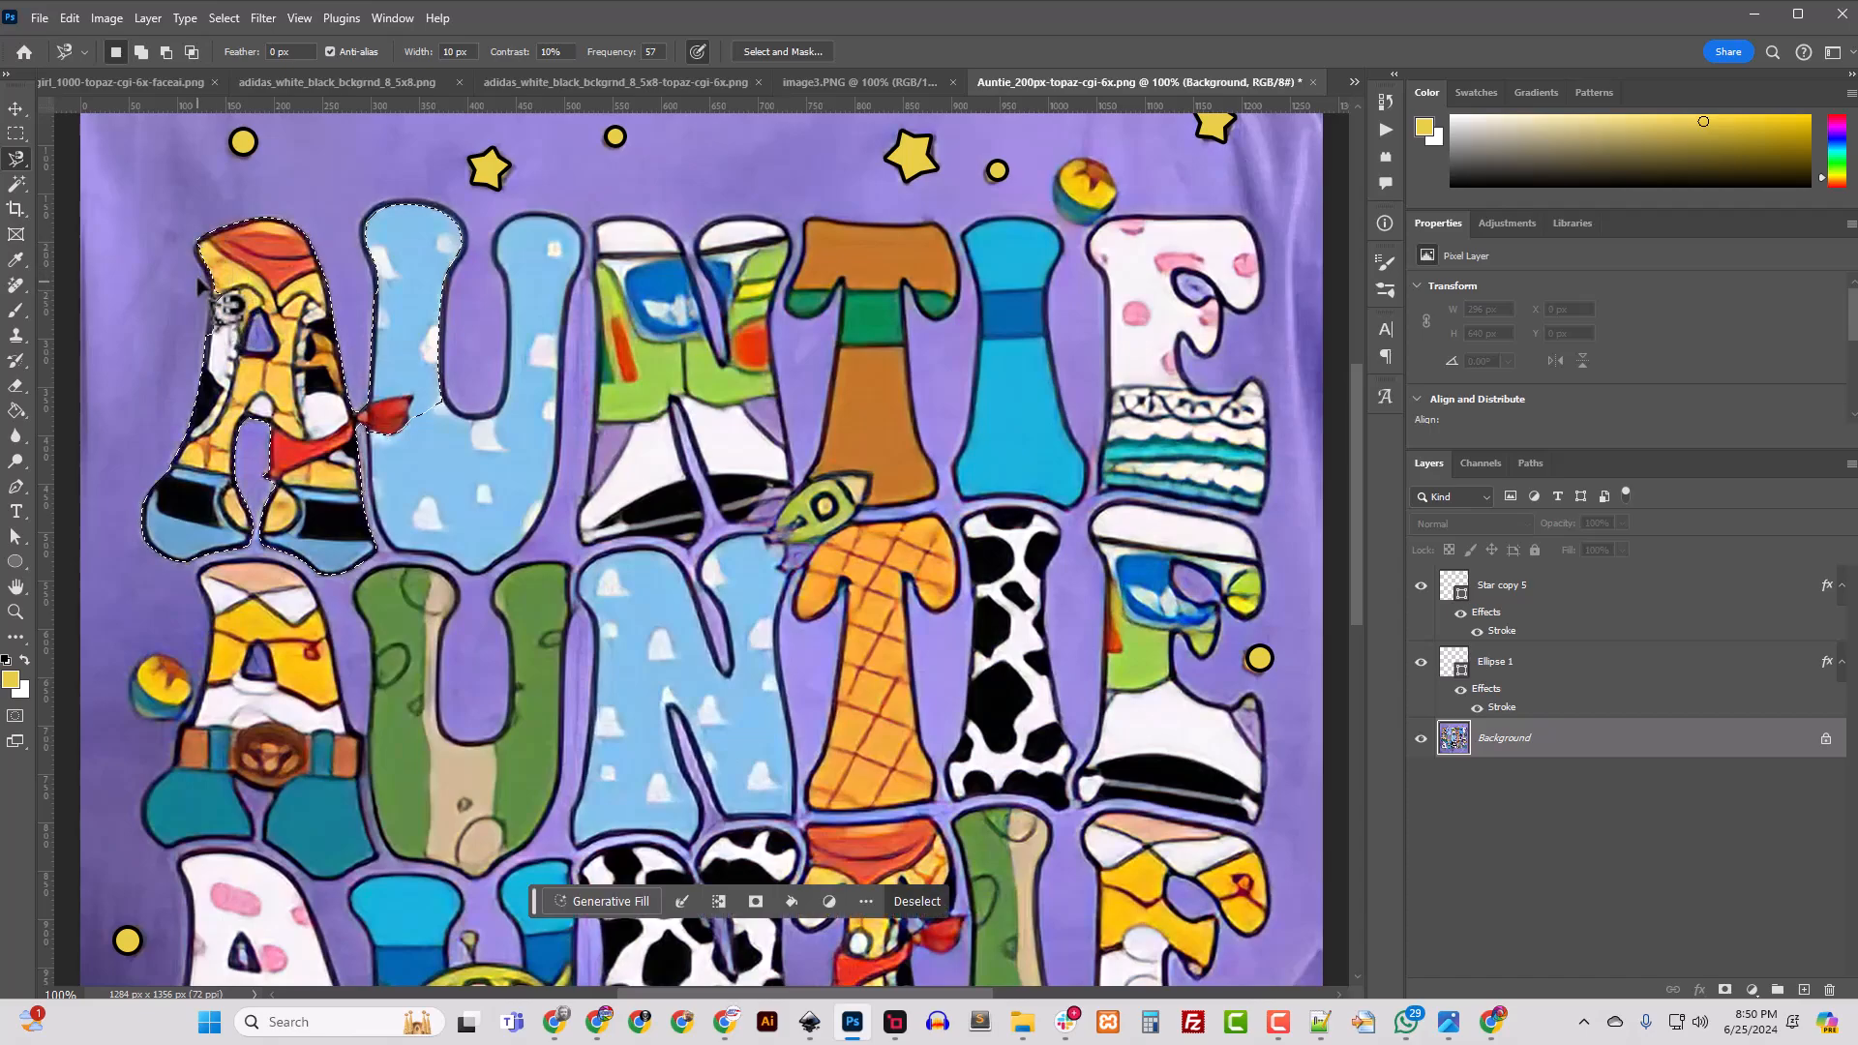
Step: Add the missing upper-left edge of the first-row A to the selection with the Magnetic Lasso
key("shift")
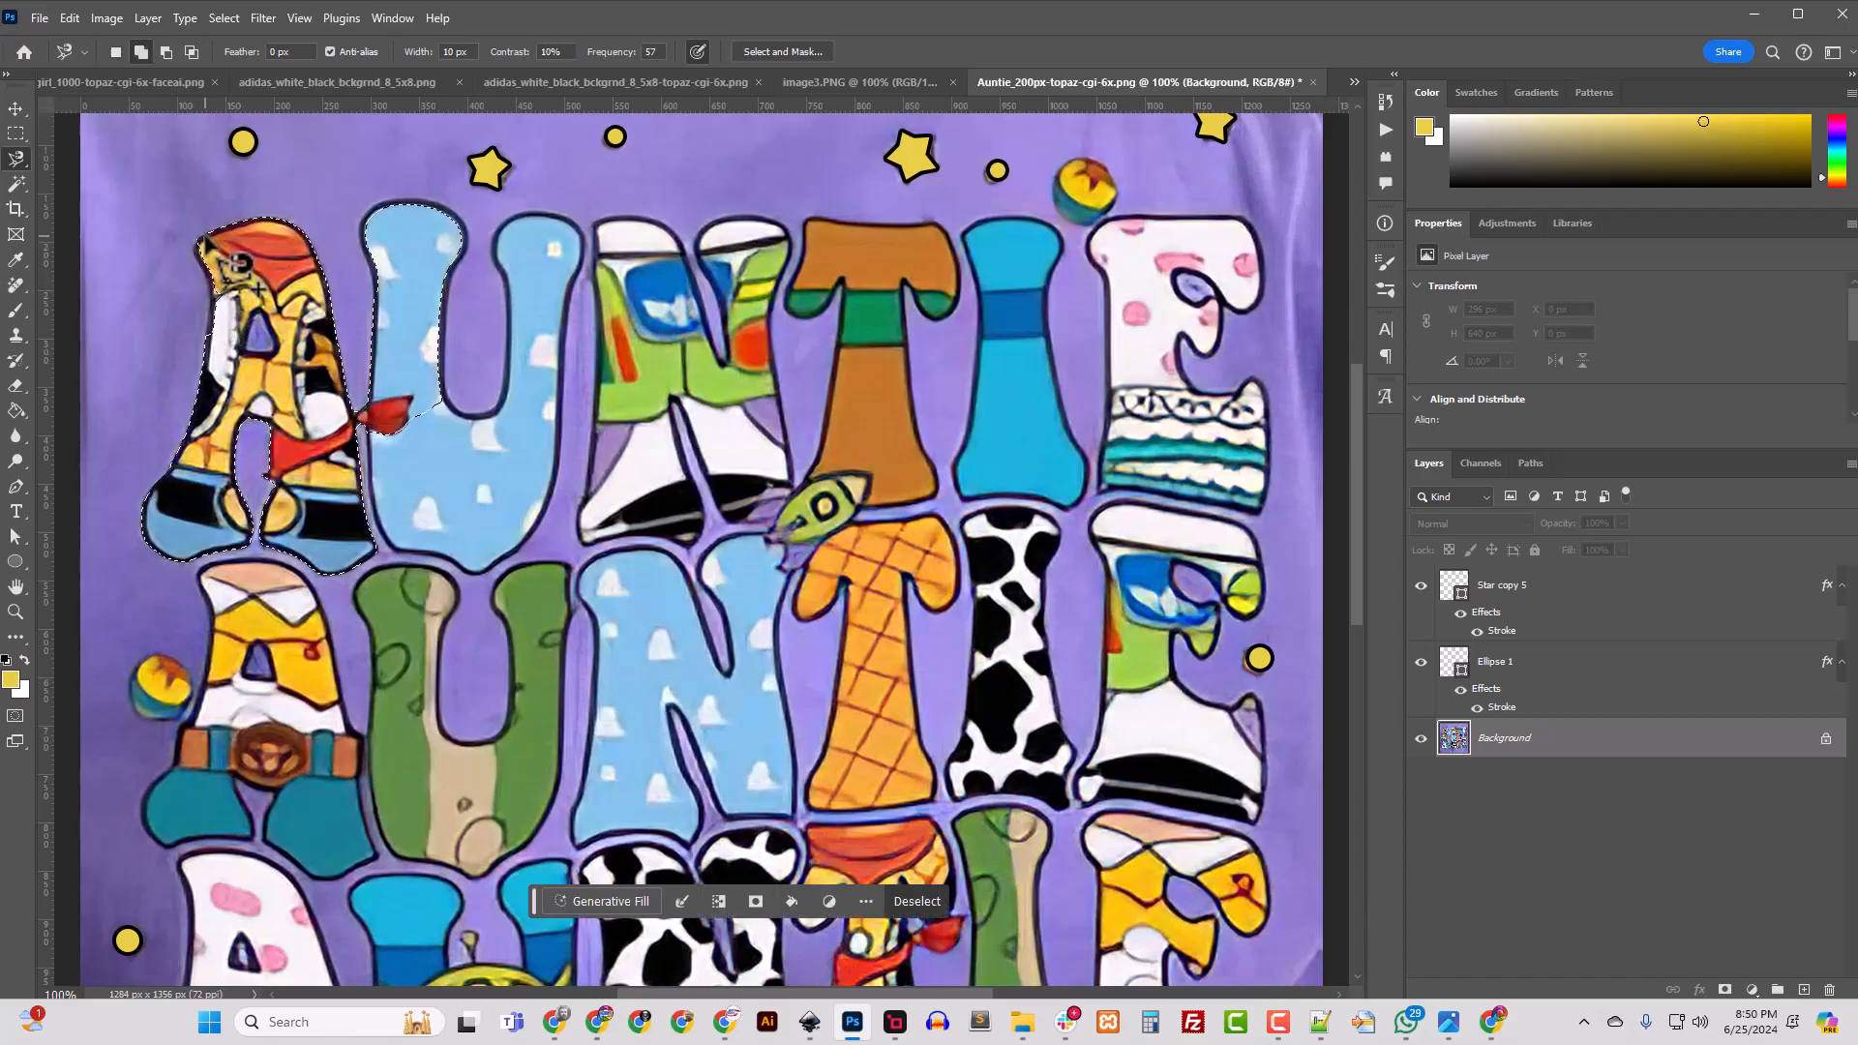
left_click(205, 236, "shift")
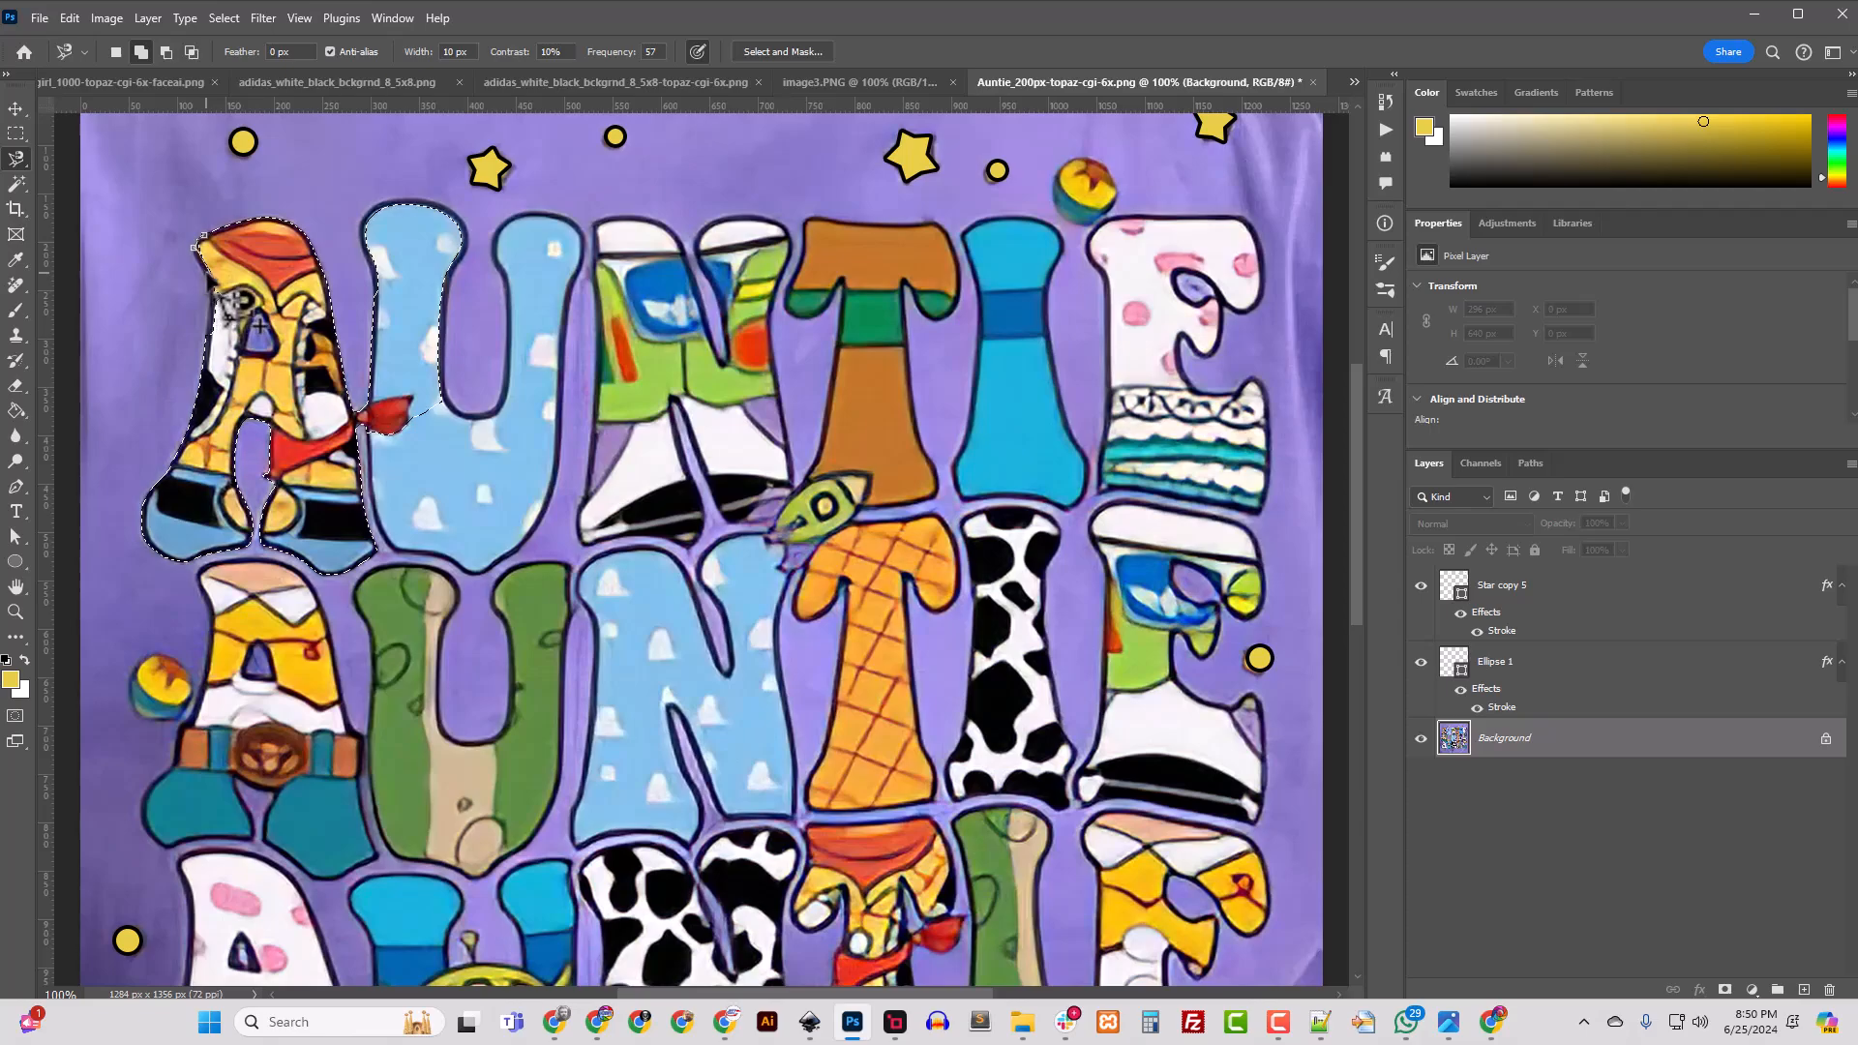
left_click(205, 242)
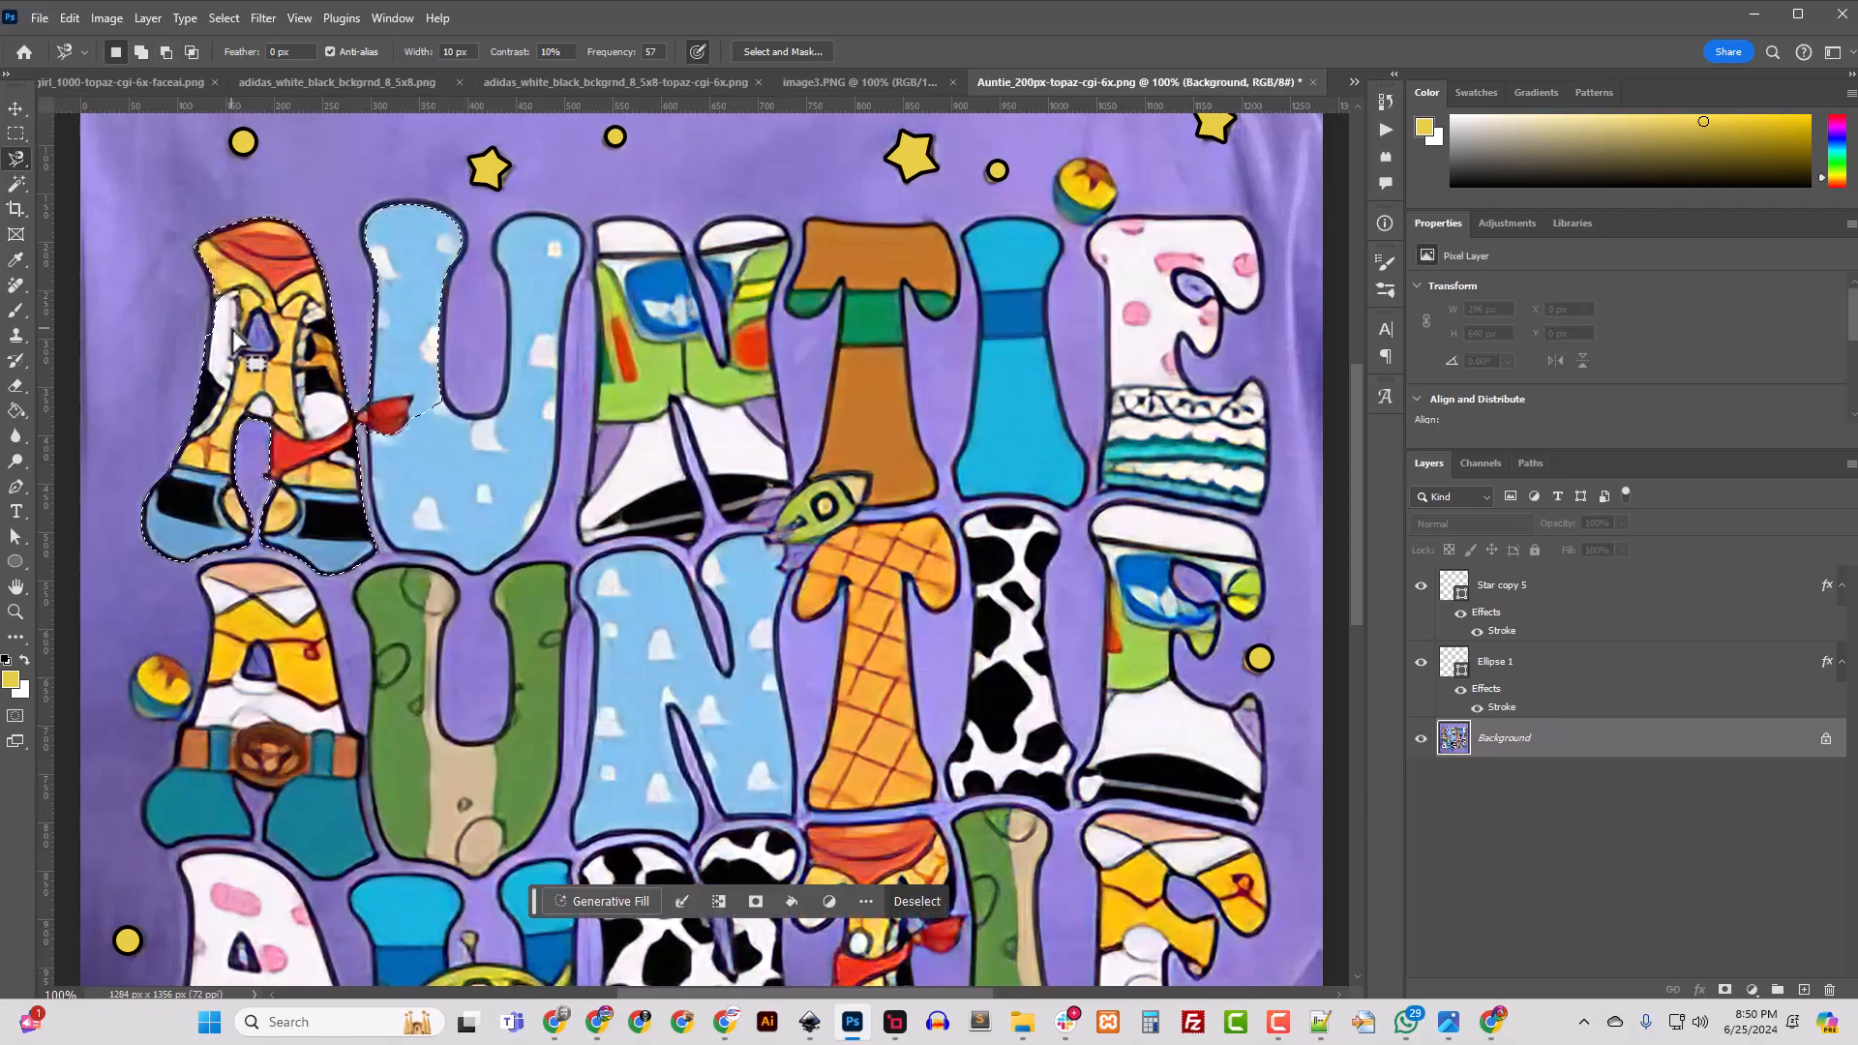
key("ctrl+plus")
scroll(667, 842, "up", 2)
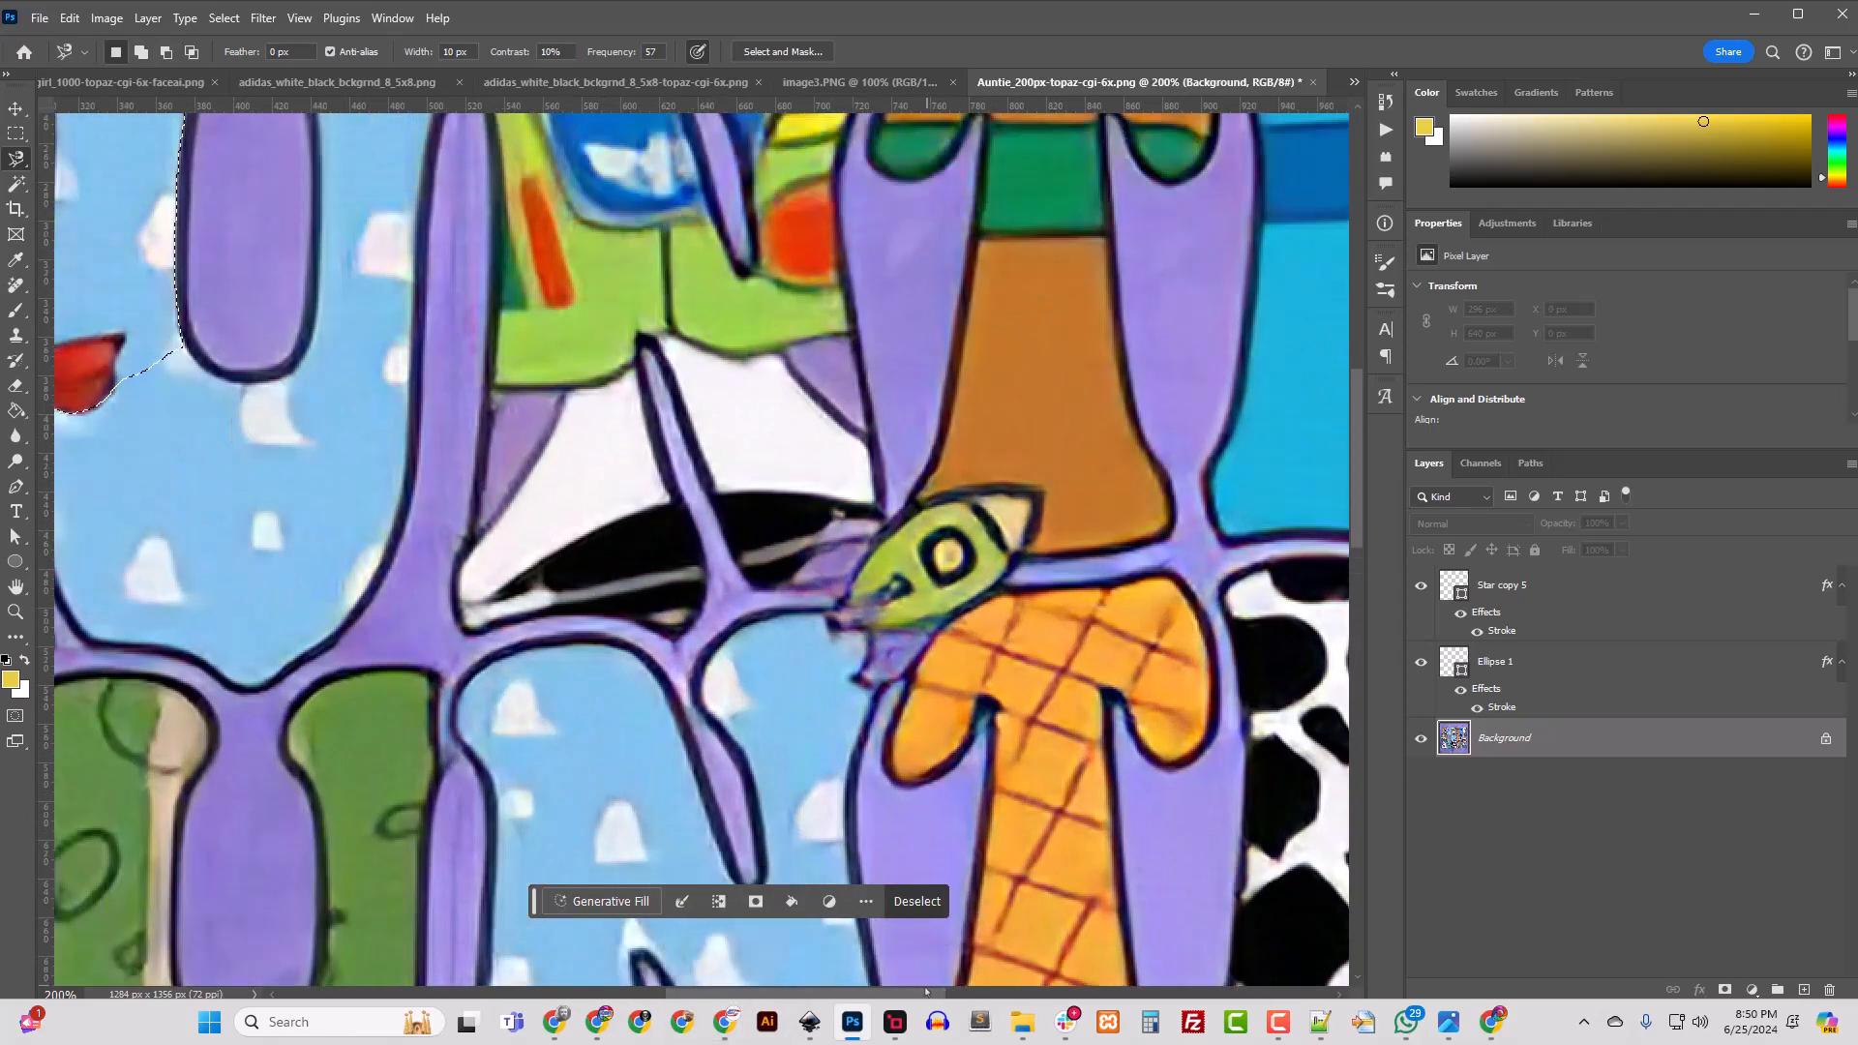
scroll(759, 965, "left", 8)
scroll(760, 965, "up", 3)
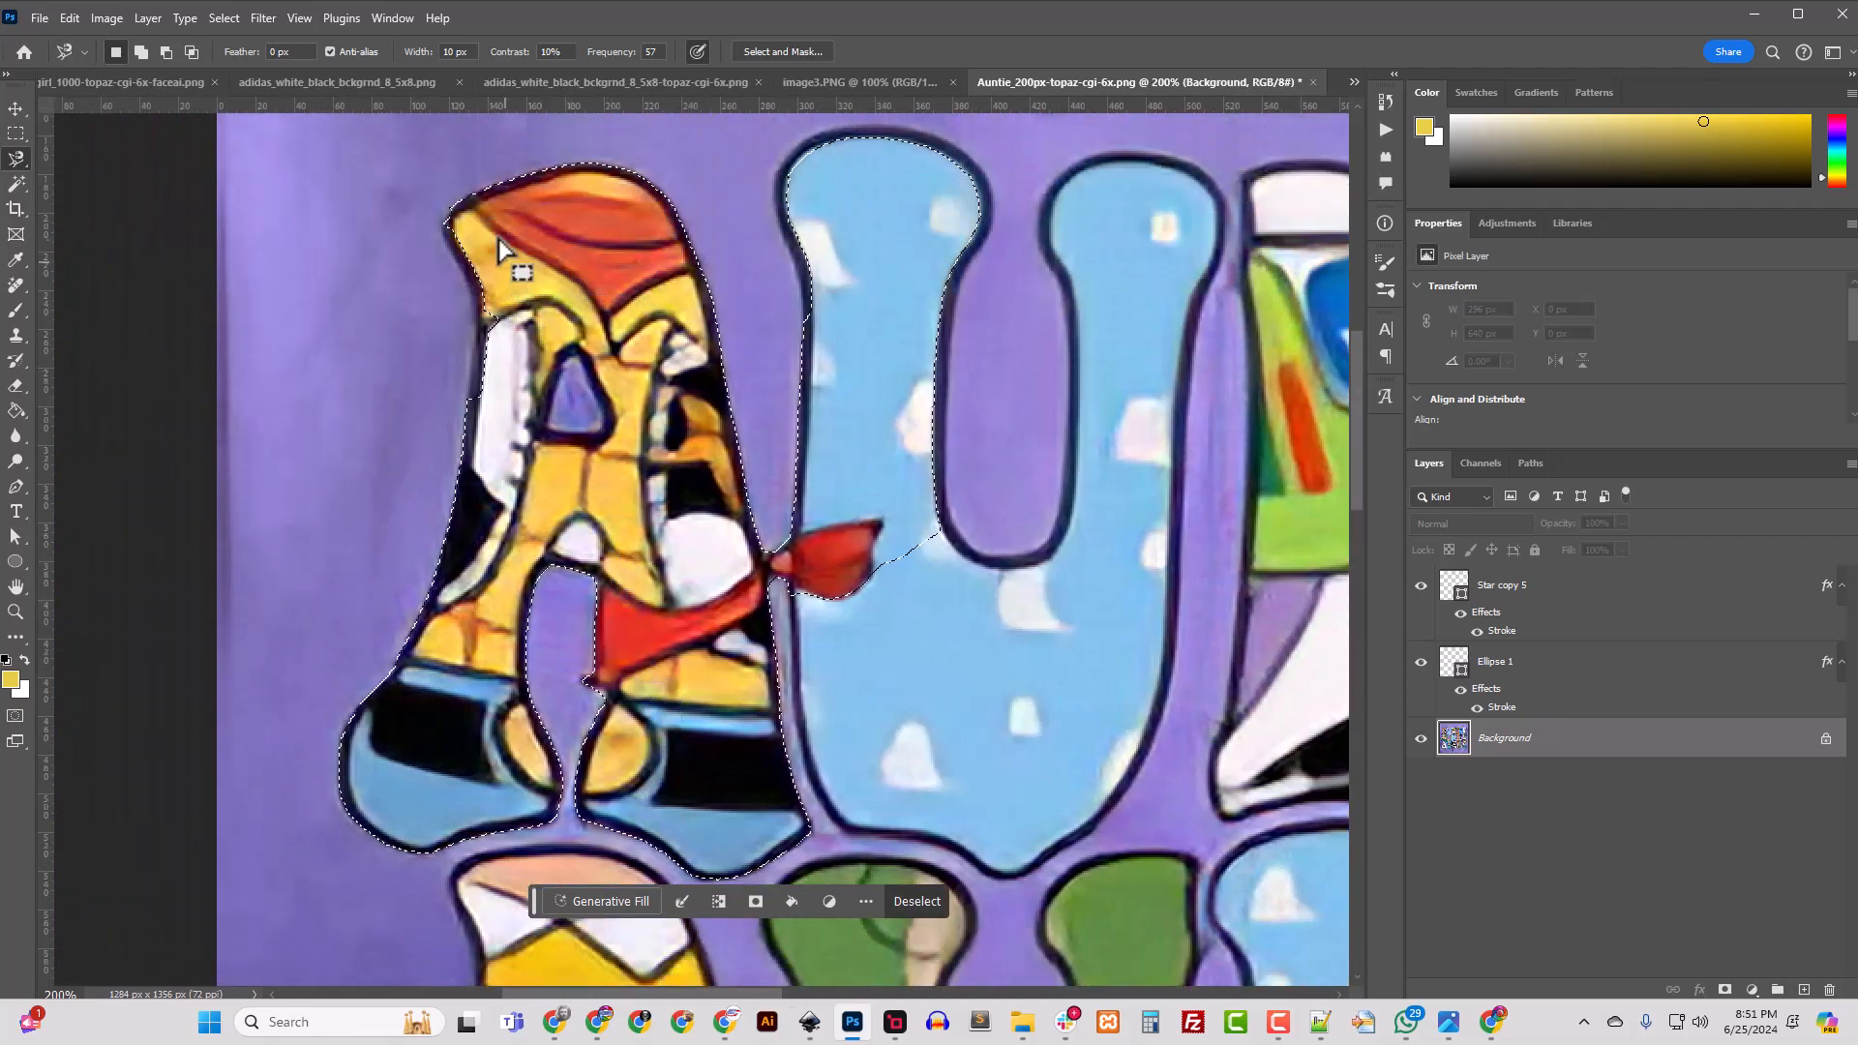
left_click(472, 197)
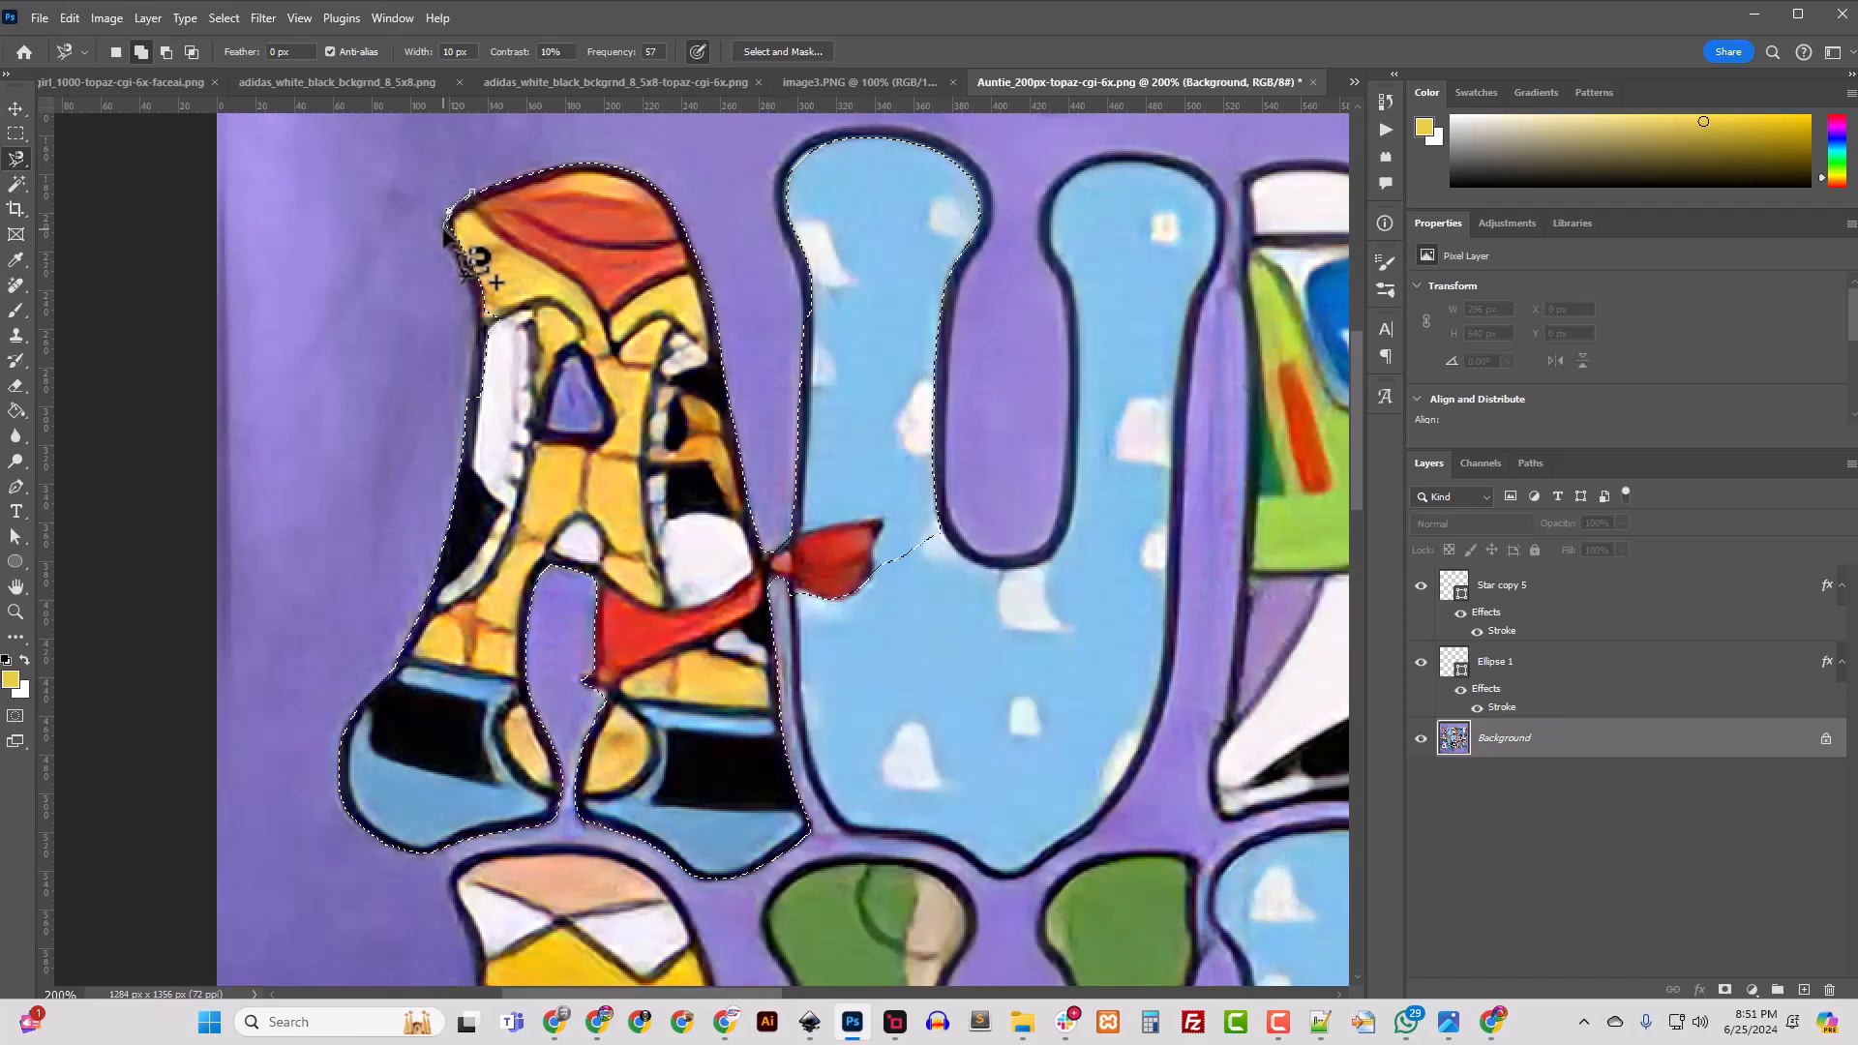
left_click(443, 229)
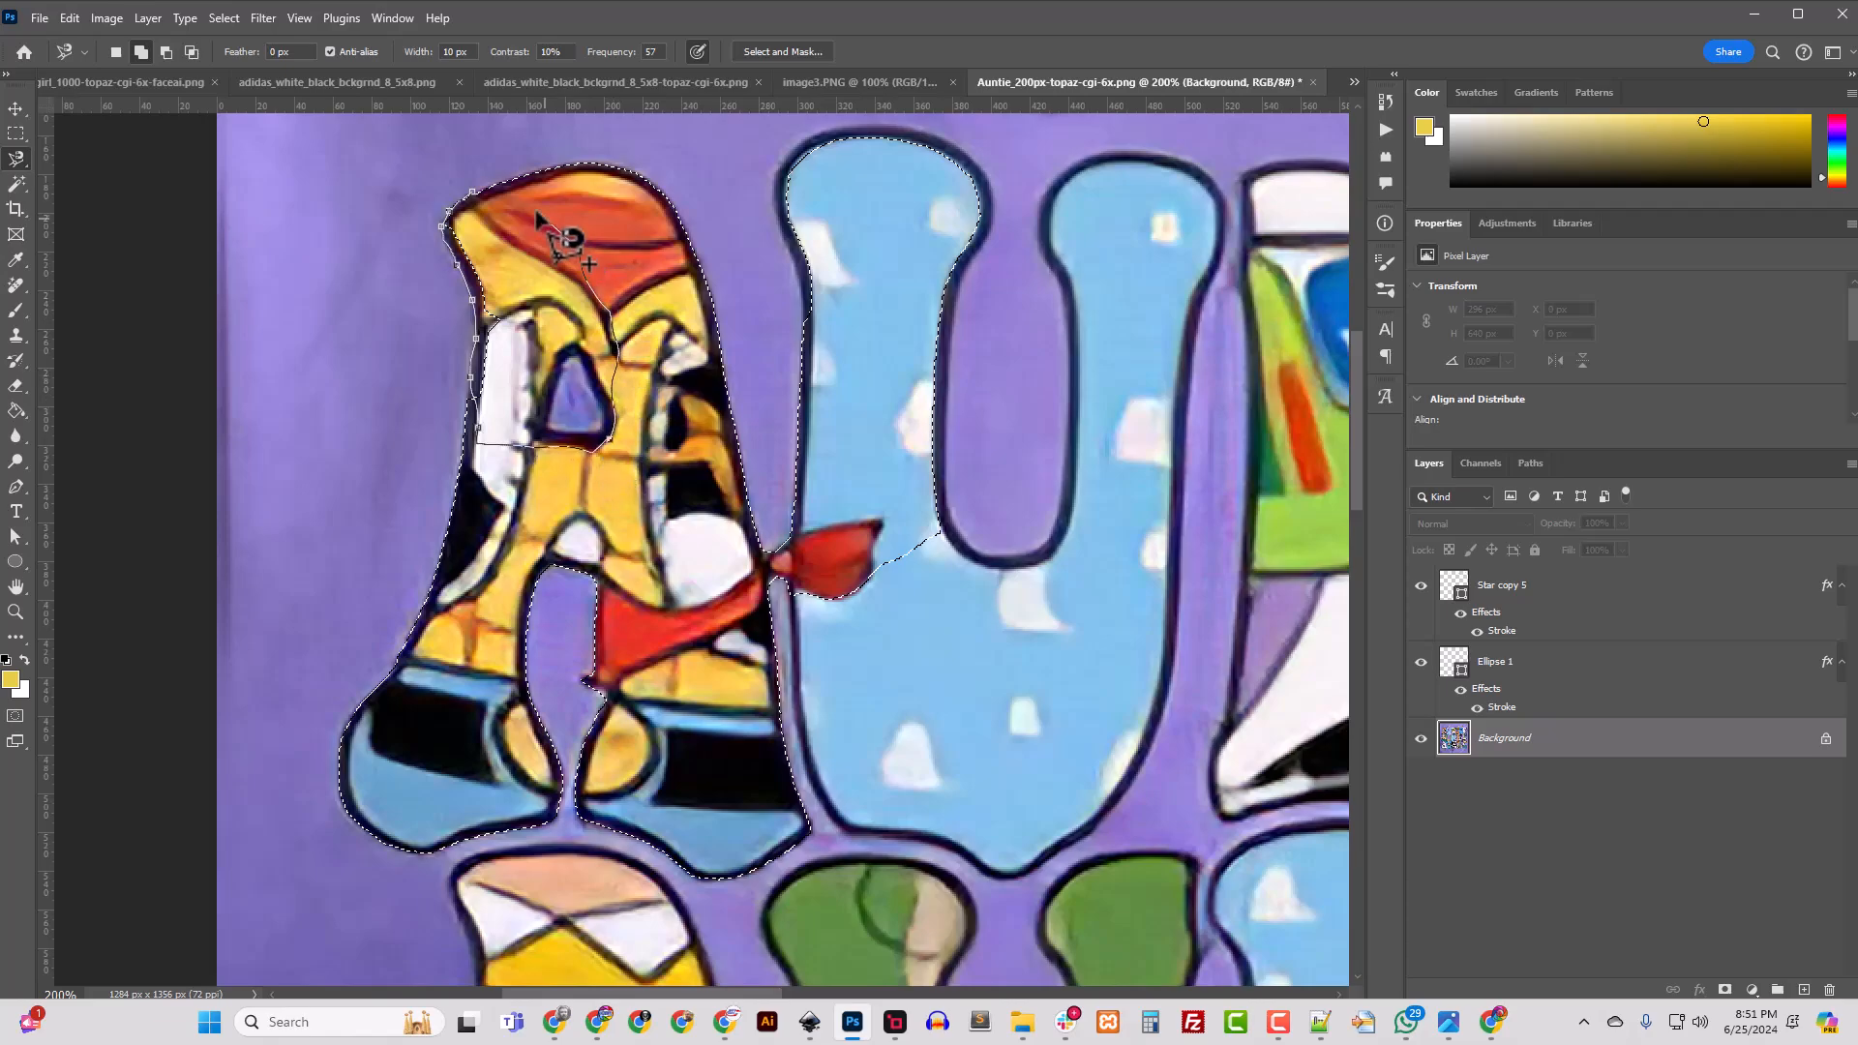
left_click(479, 198)
Step: Extend the selection over the lower-left part of the first-row U, following its outer outline below the red scarf
scroll(755, 631, "down", 1)
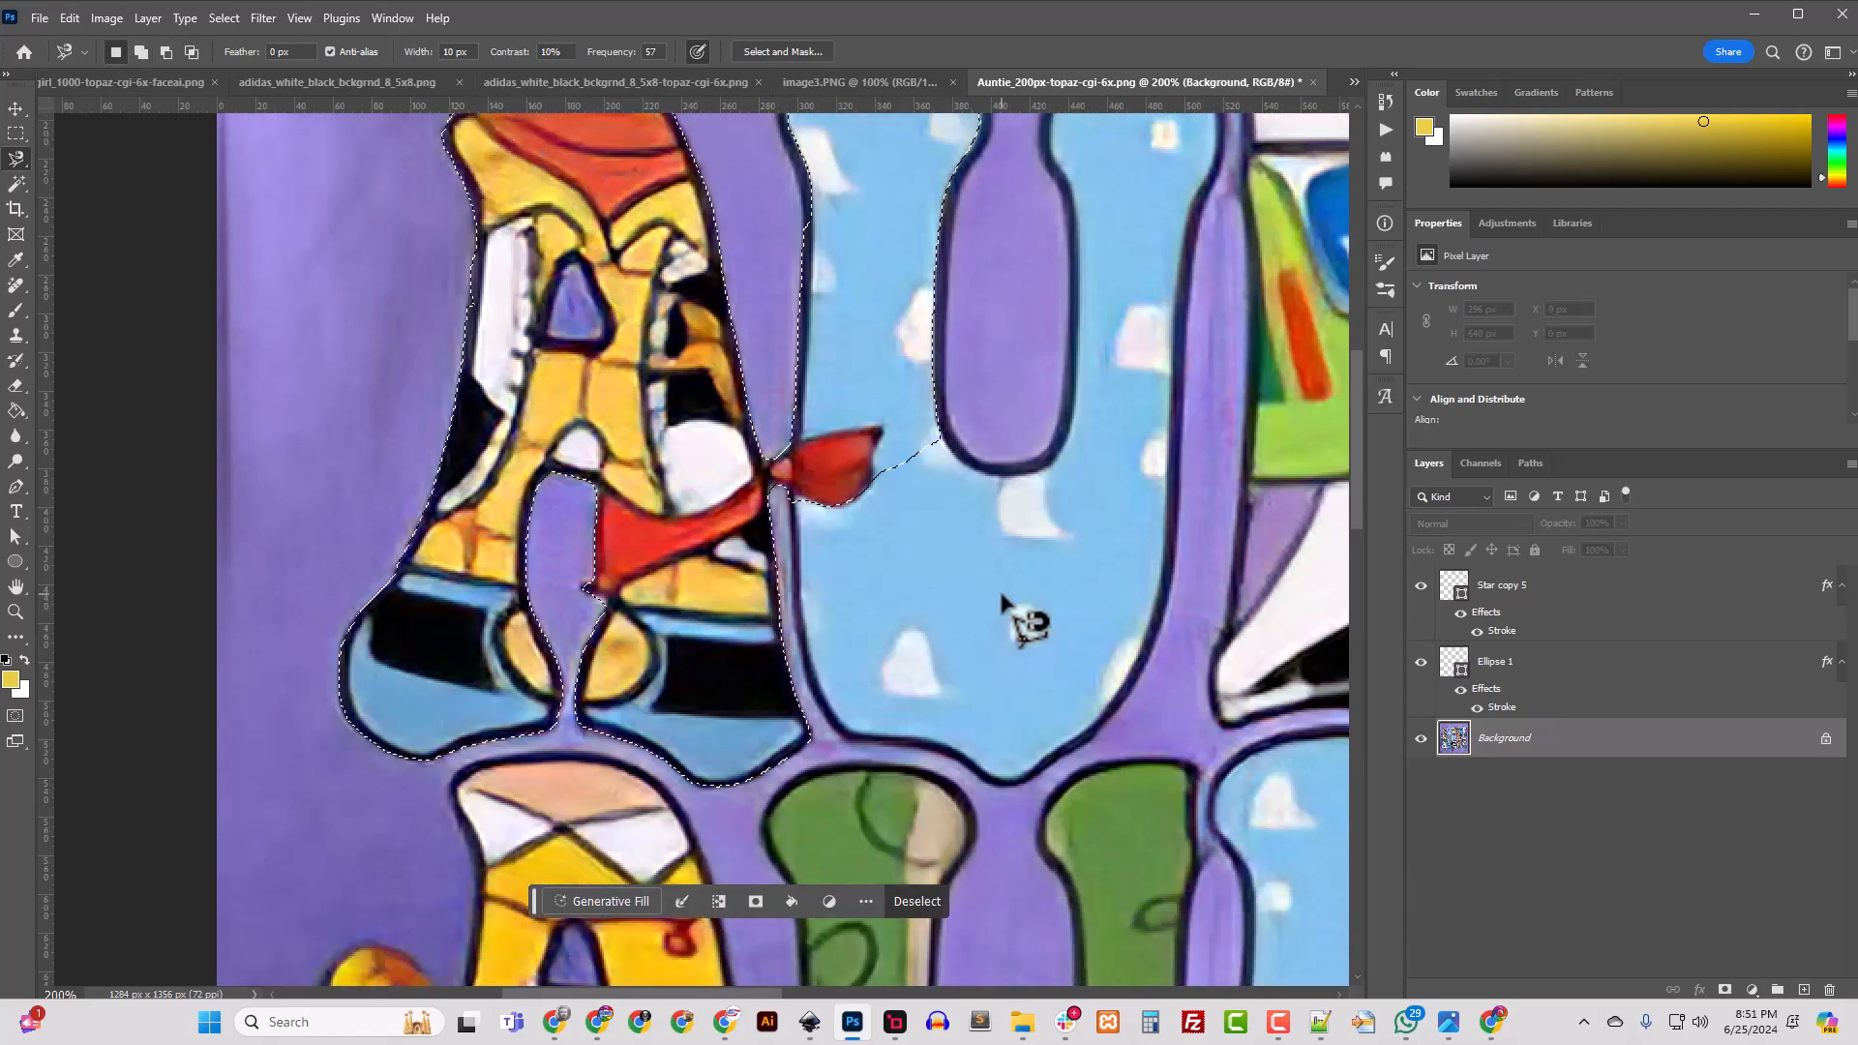
key("ctrl+minus")
key("ctrl+minus")
key("ctrl+plus")
key("ctrl+plus")
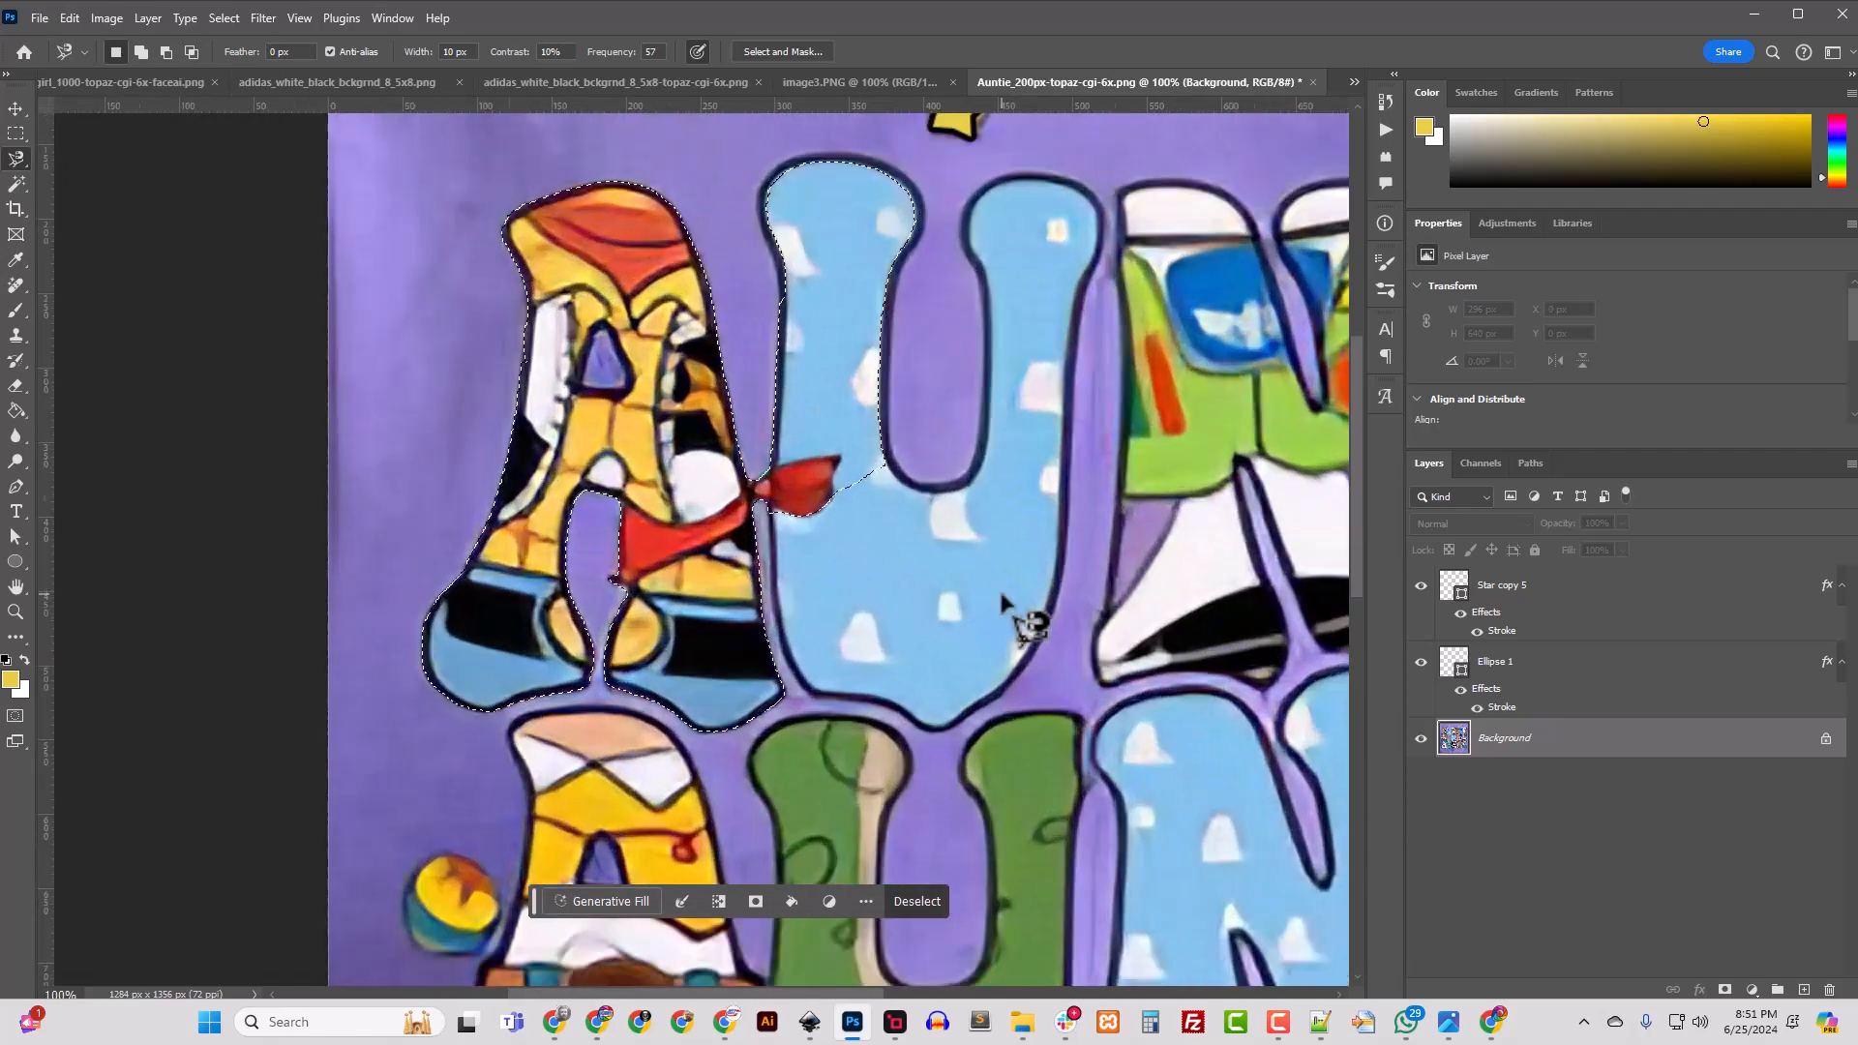
left_click(788, 497)
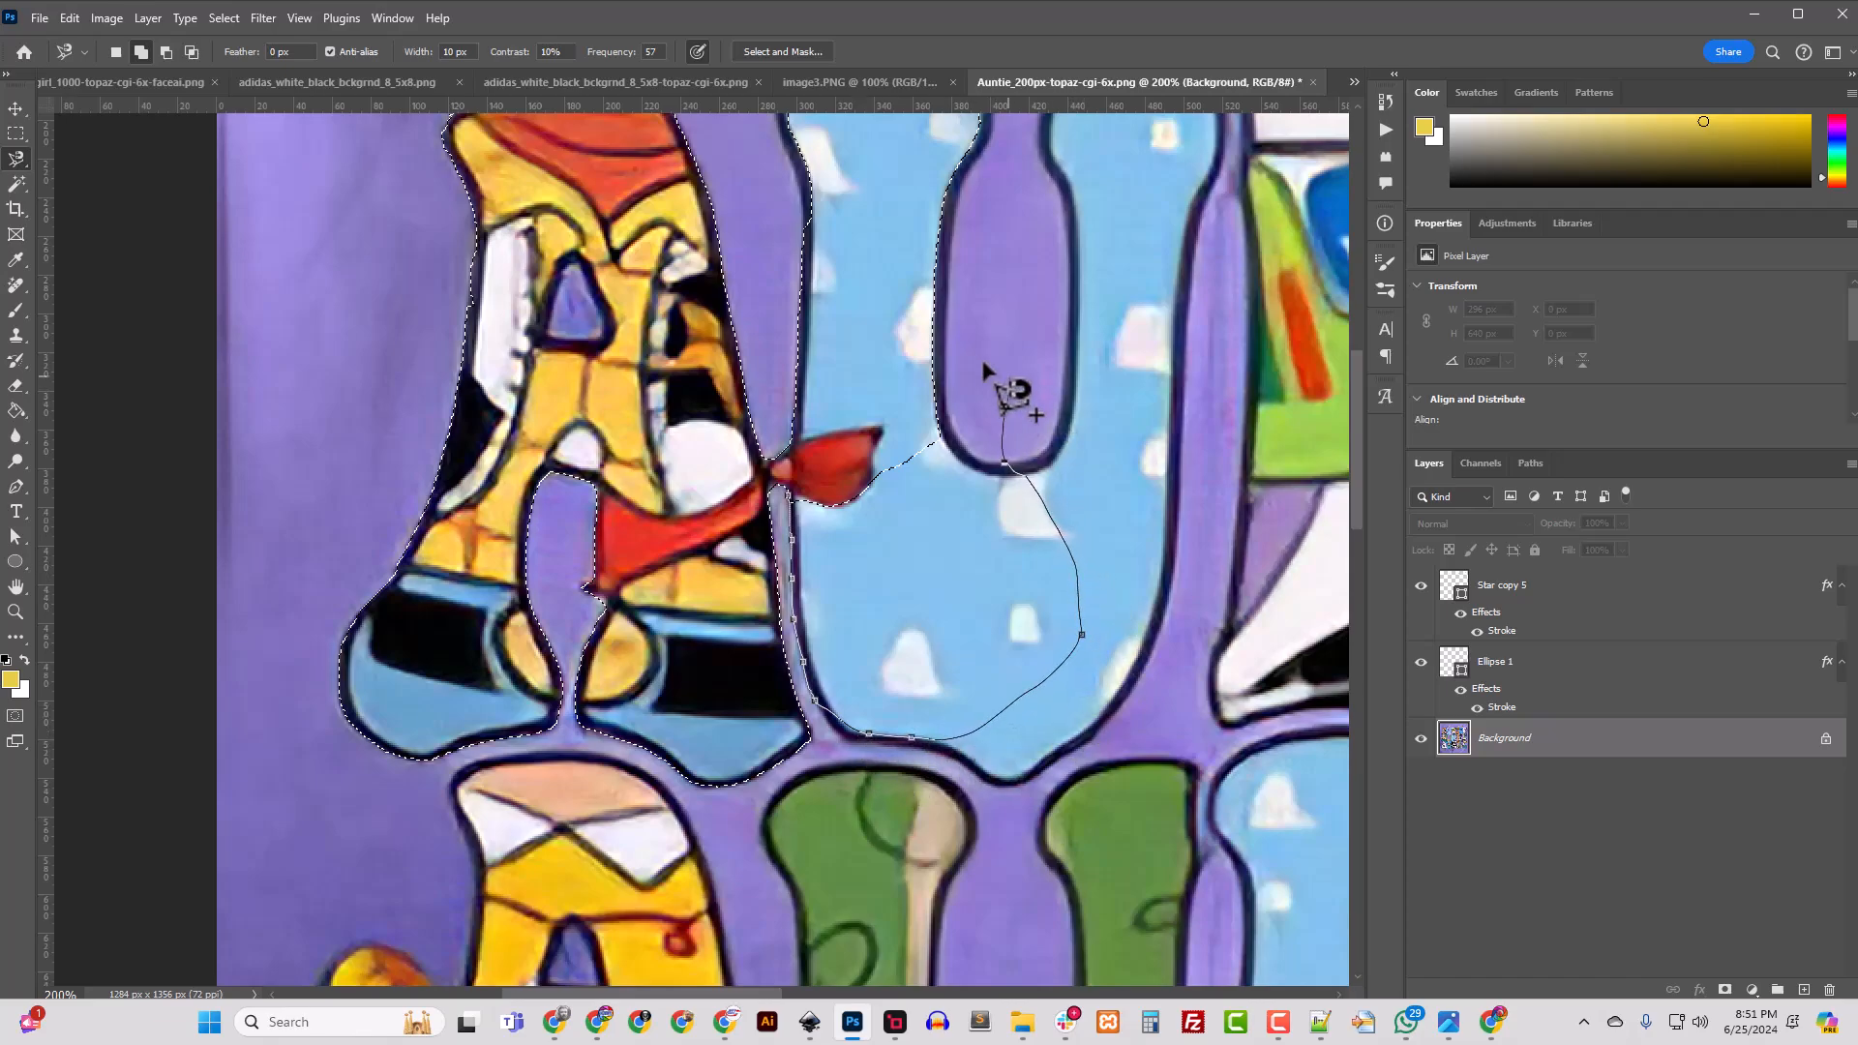
left_click(811, 498)
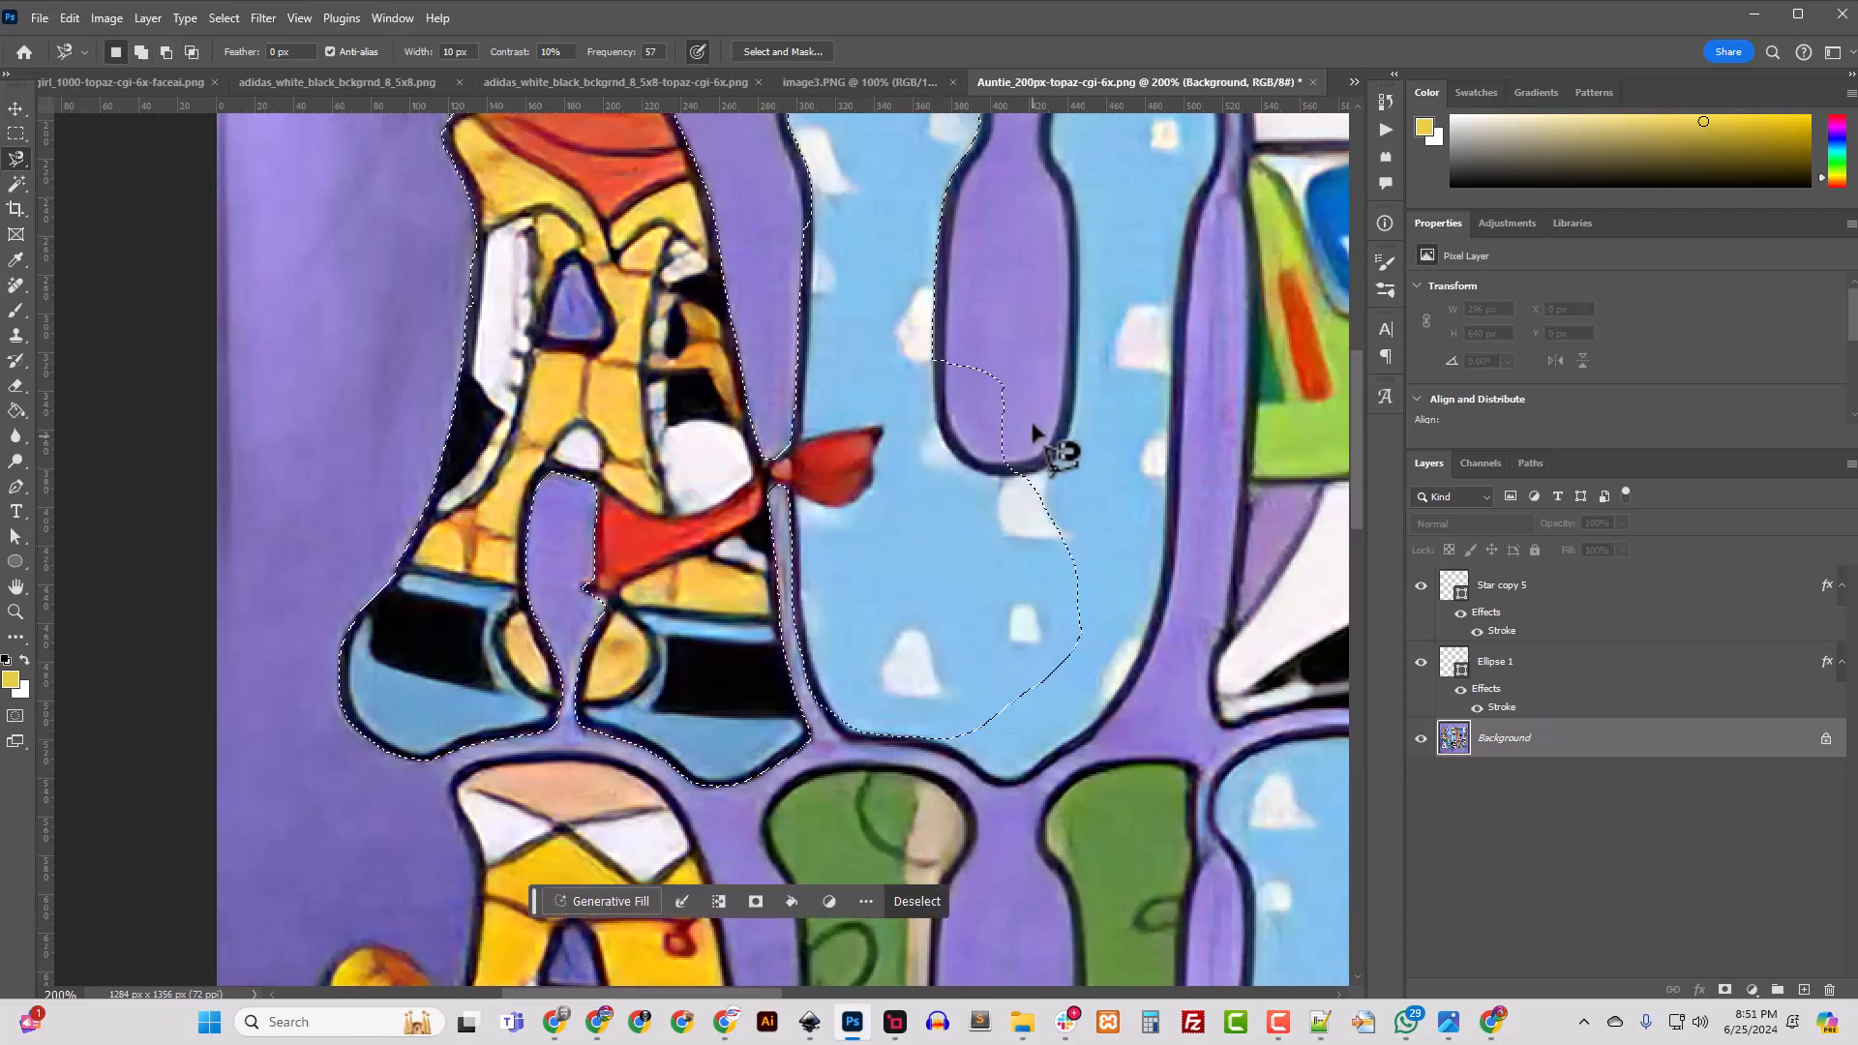
Step: Add the dark outline around the top of the first-row U's left stem to the selection
scroll(1025, 464, "up", 4)
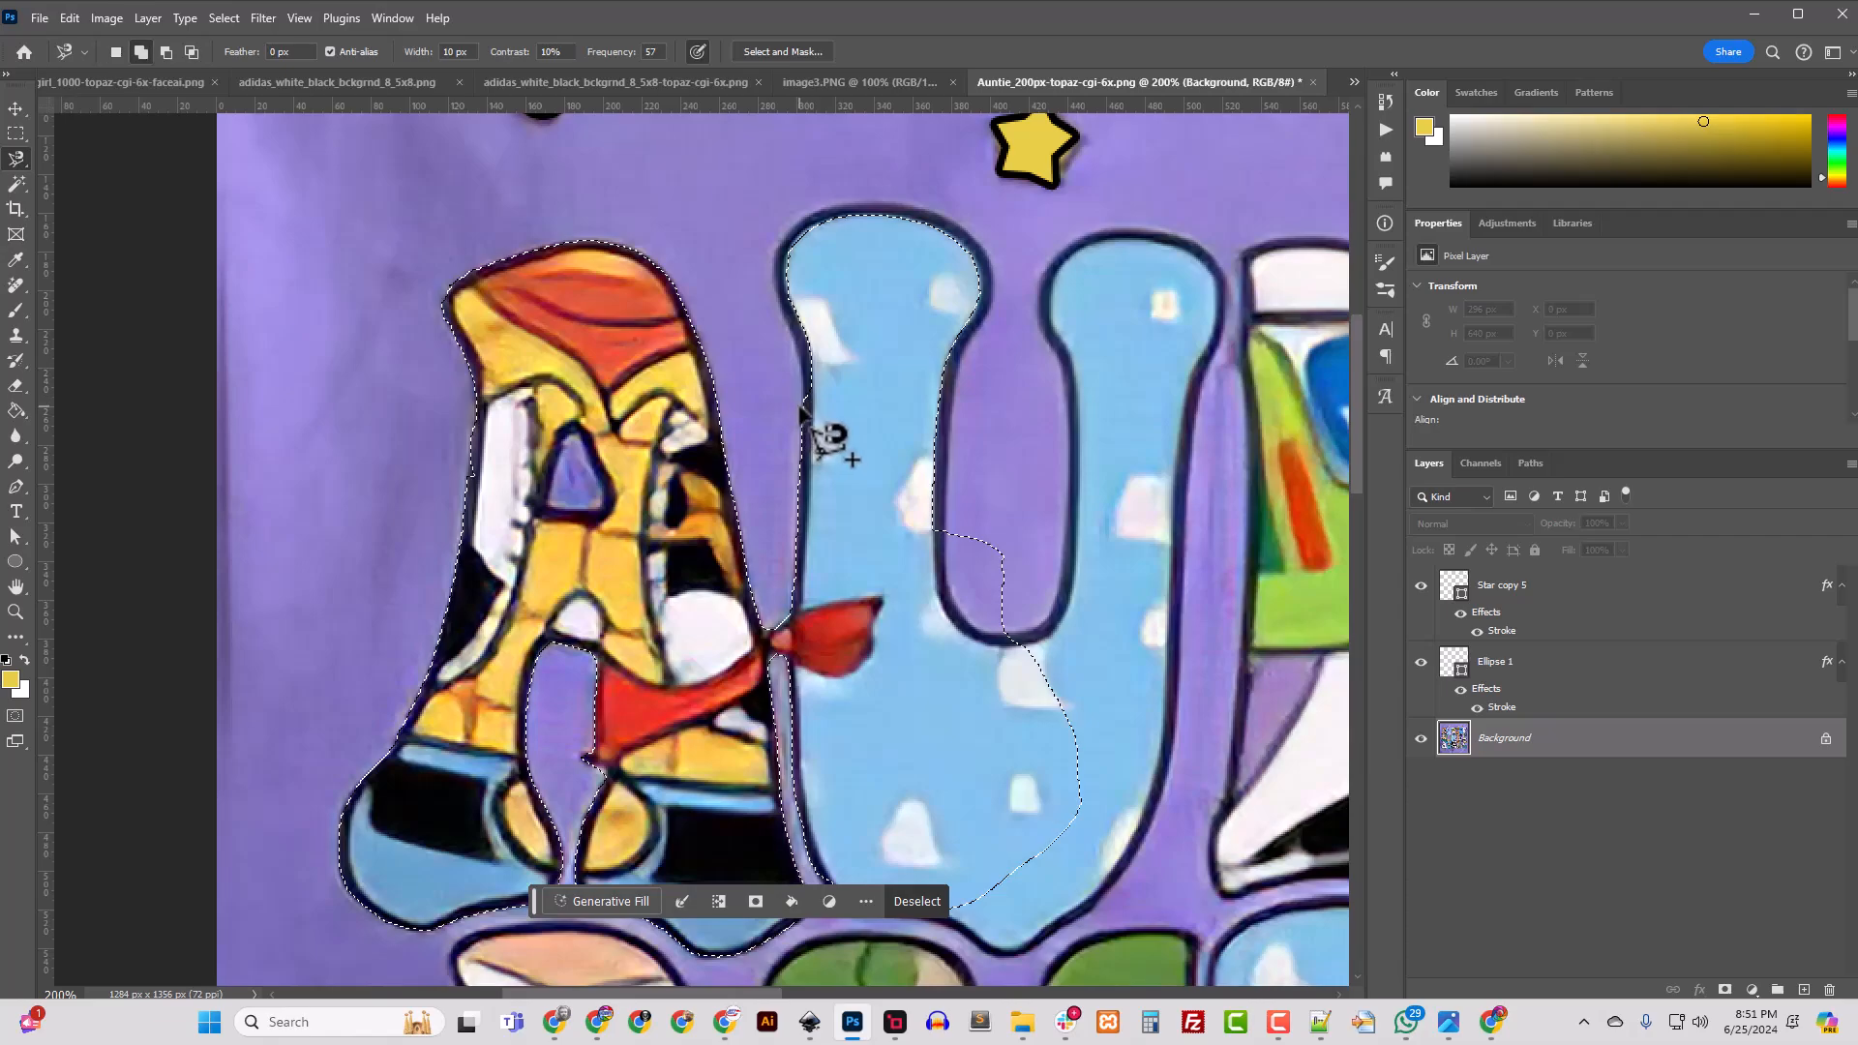
left_click(802, 401, "shift")
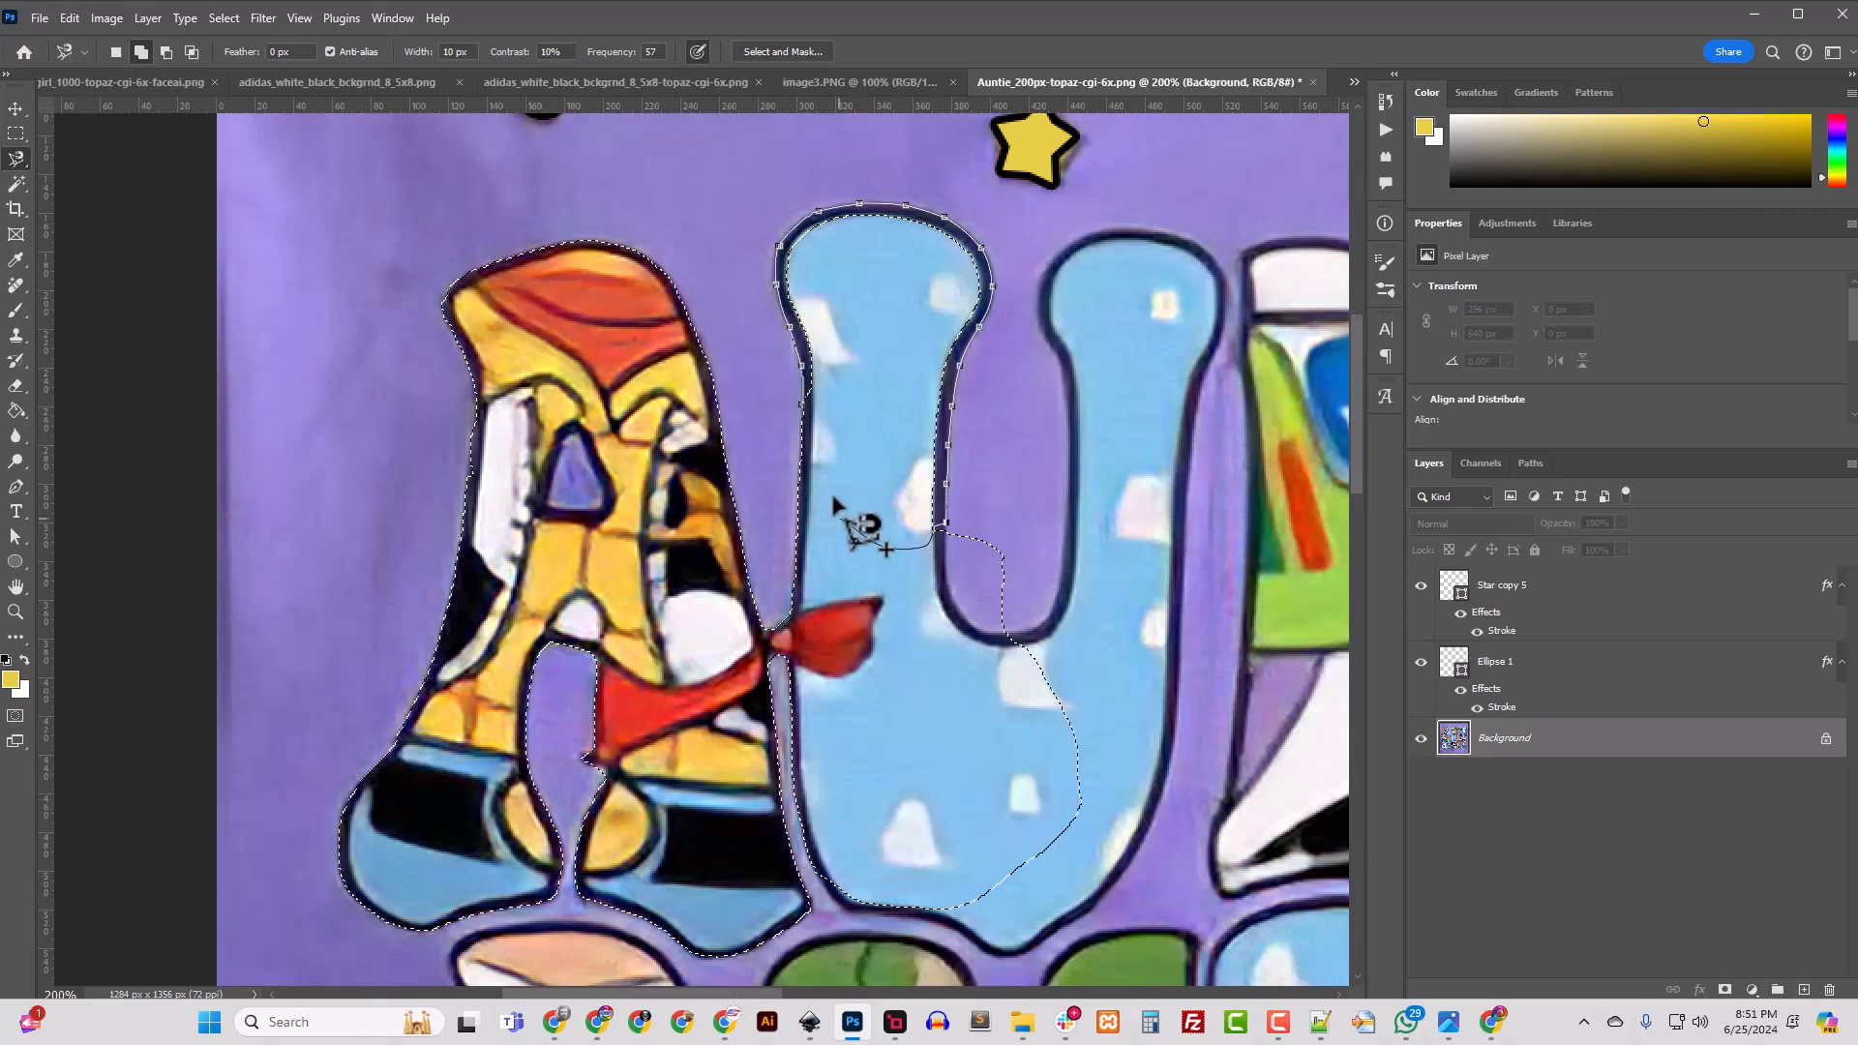
double_click(821, 448)
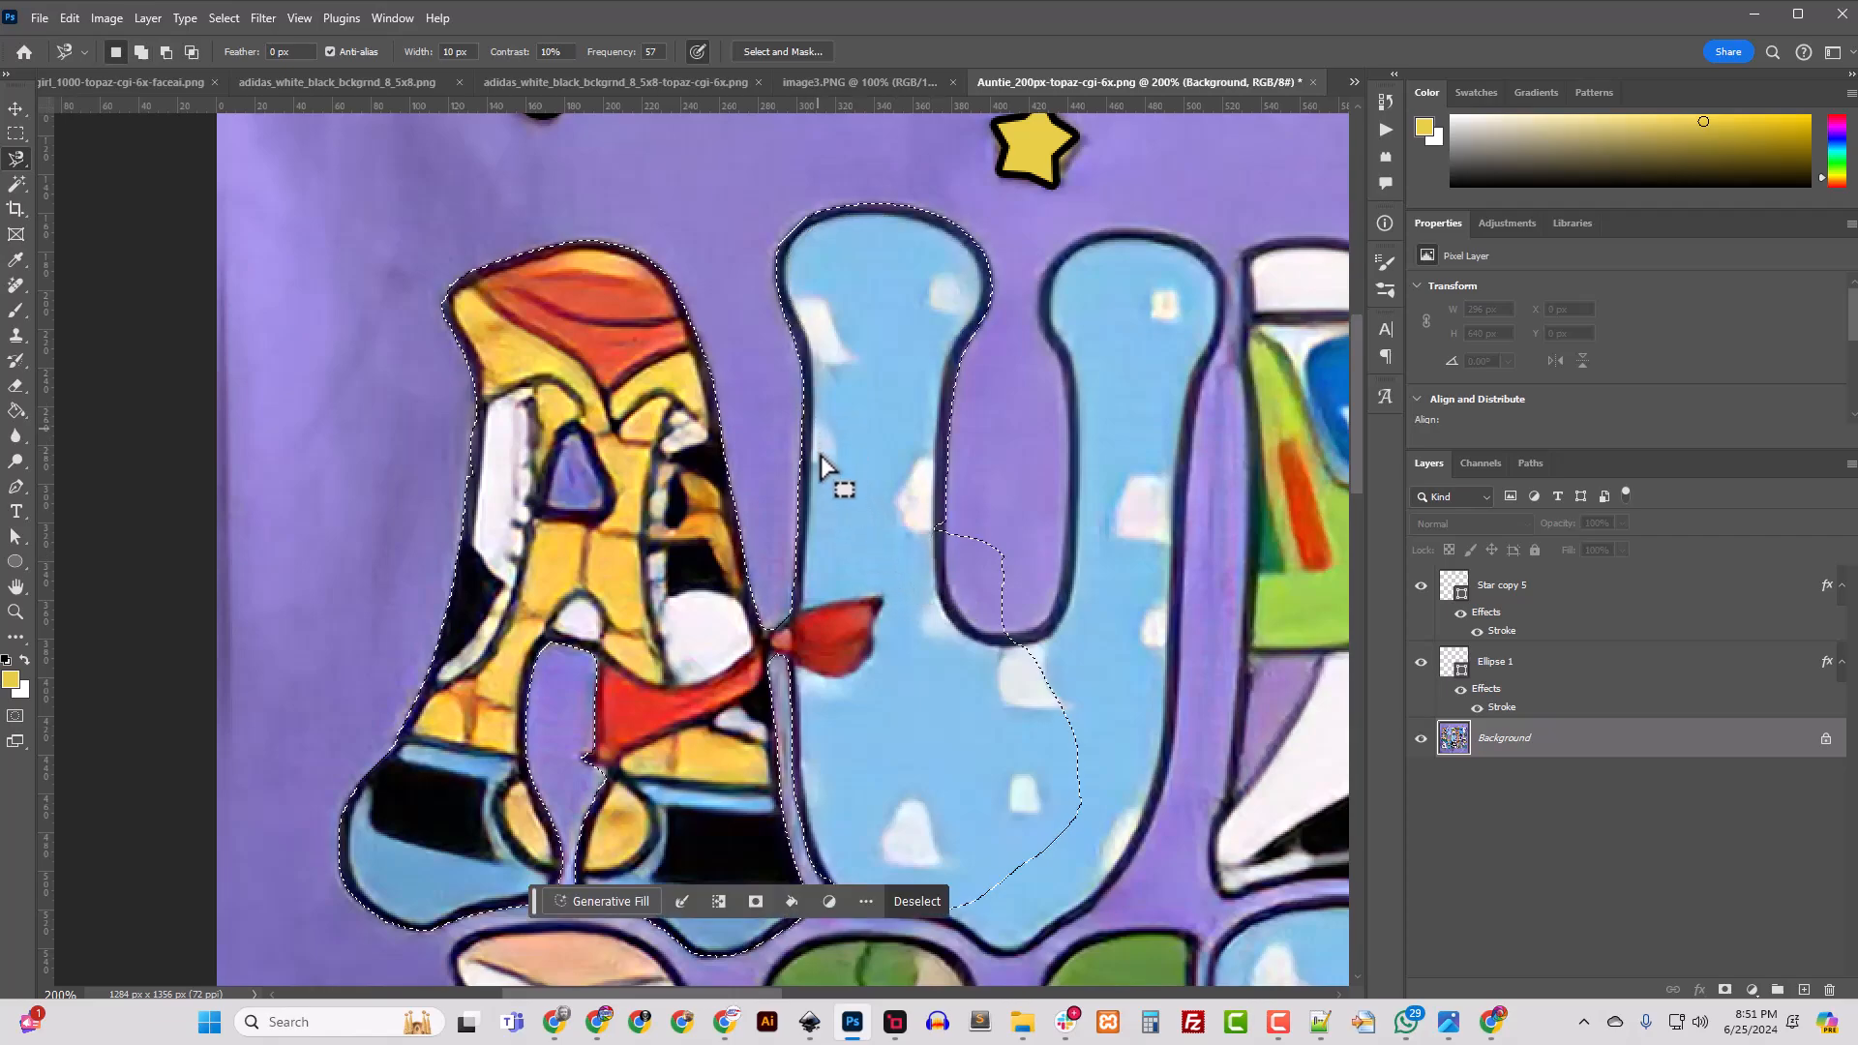
Step: Try adding the inner curve between the first-row U's stems to the selection, and undo it
scroll(958, 530, "down", 3)
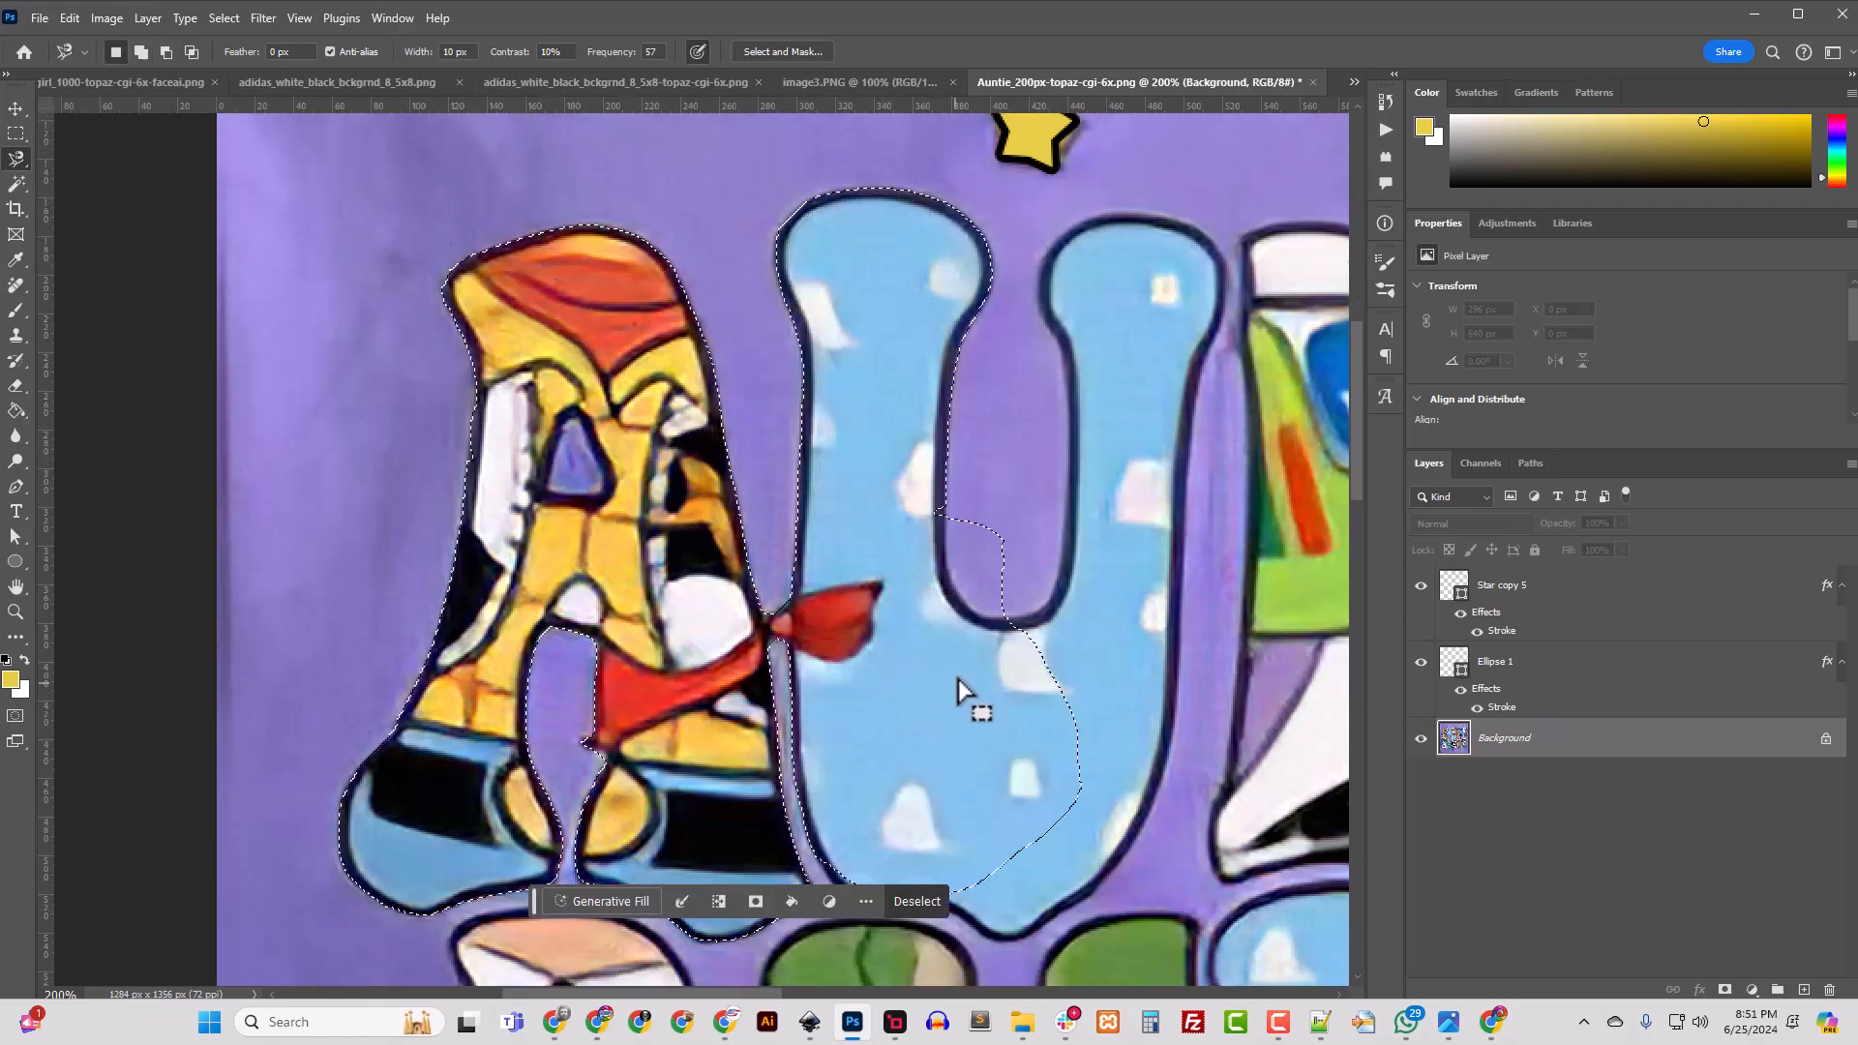
left_click(944, 296, "shift")
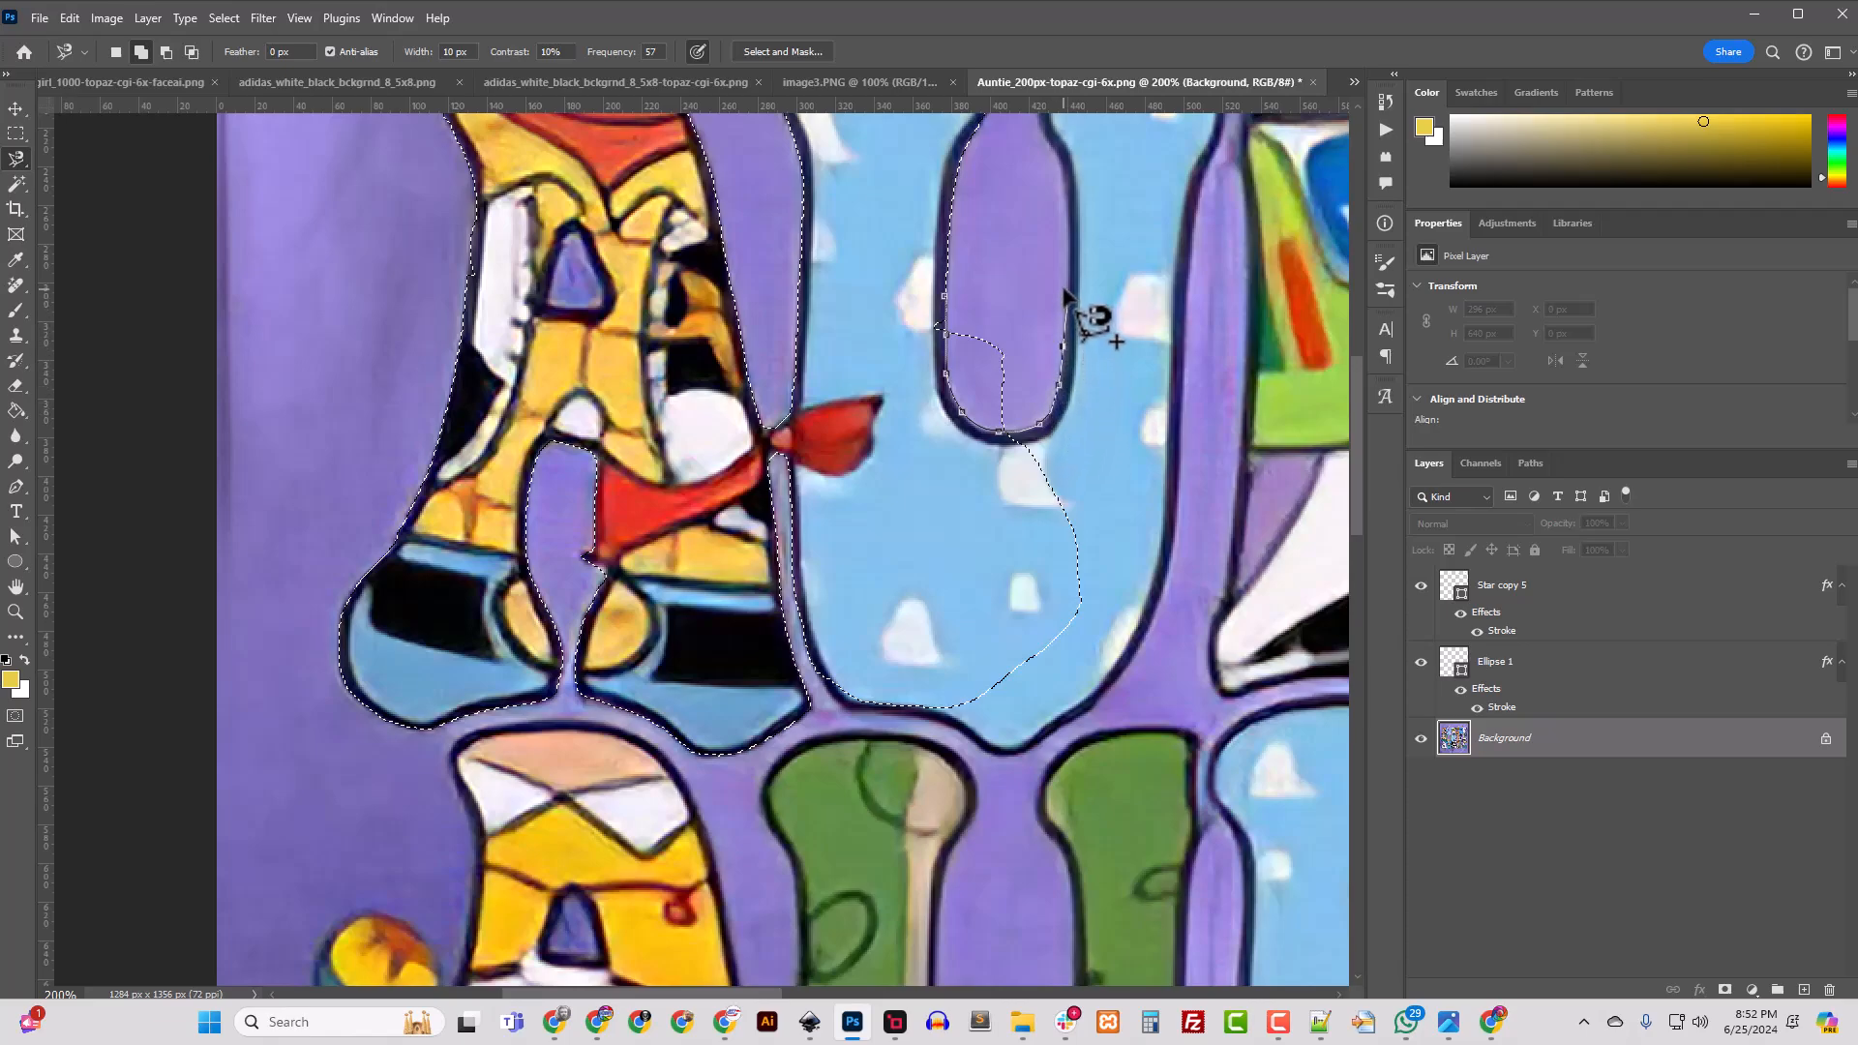
left_click(975, 331)
key("ctrl+z")
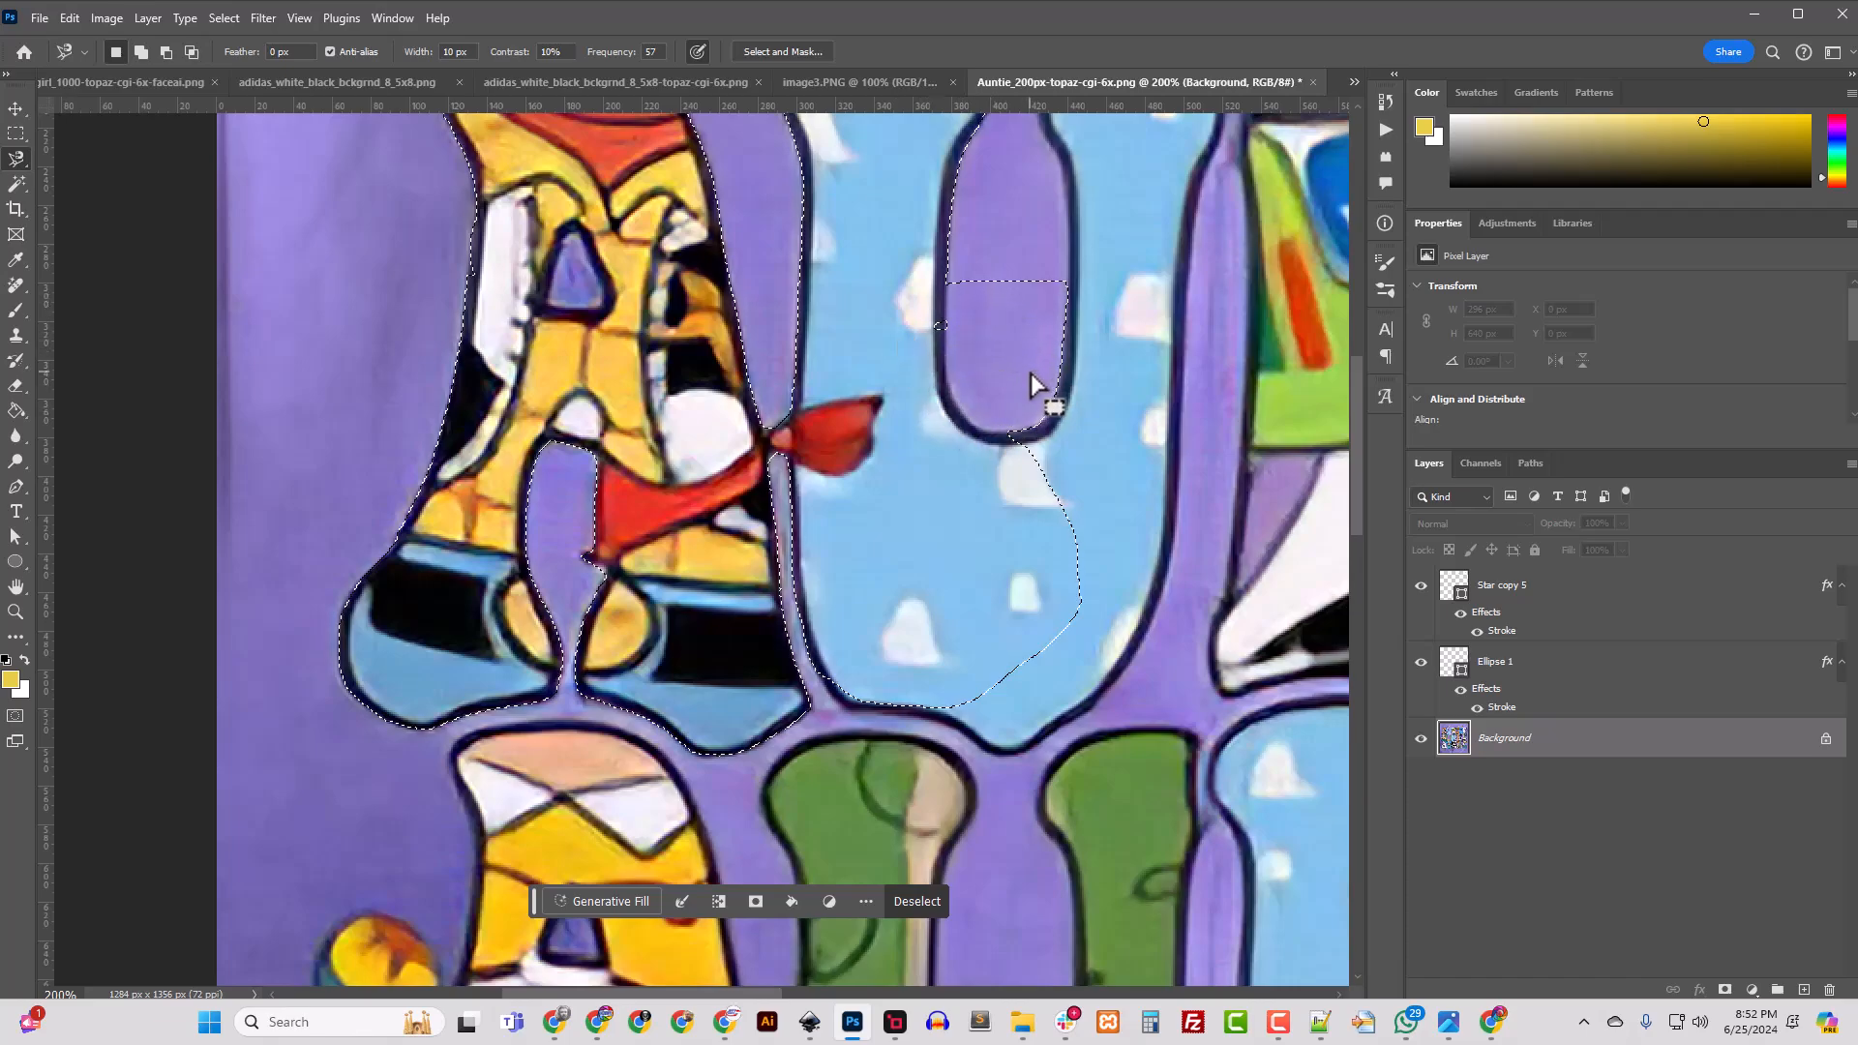
Step: Add the first-row U's bowl and lower right stem to the selection, and subtract the purple gap between its stems
left_click(942, 292)
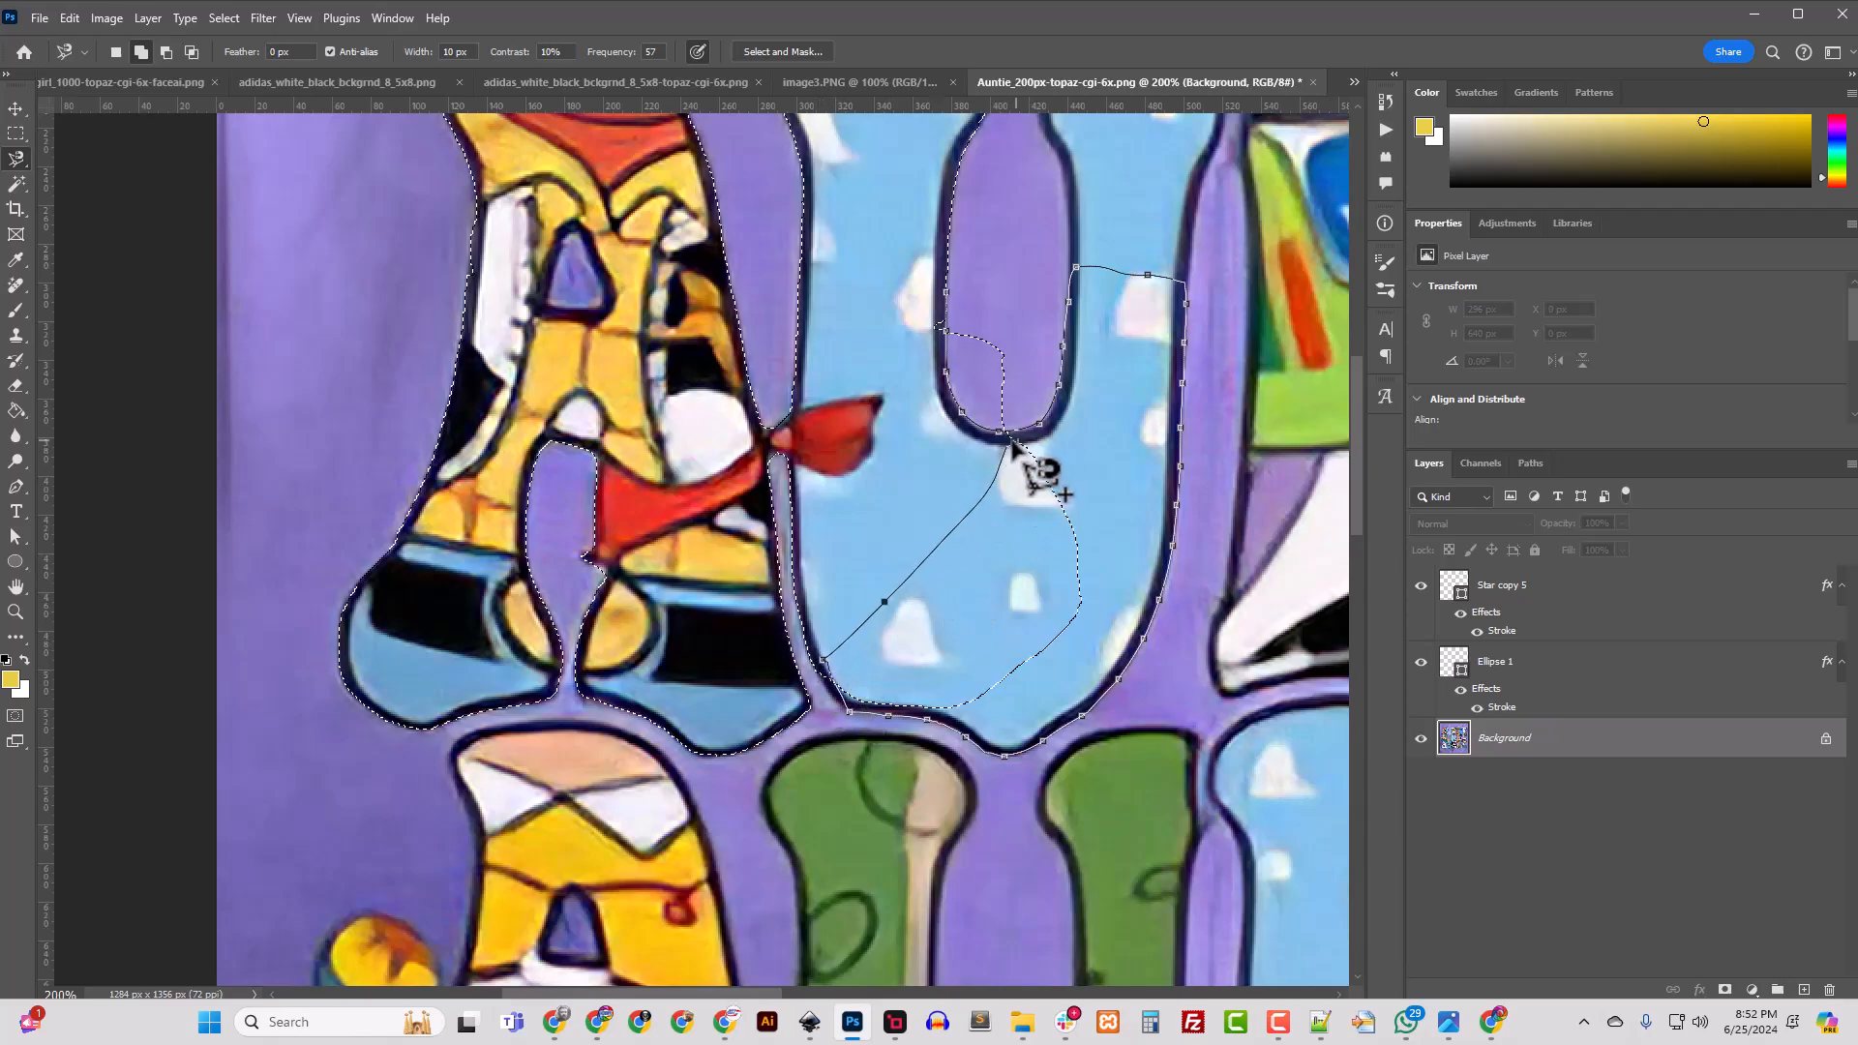
left_click(948, 296)
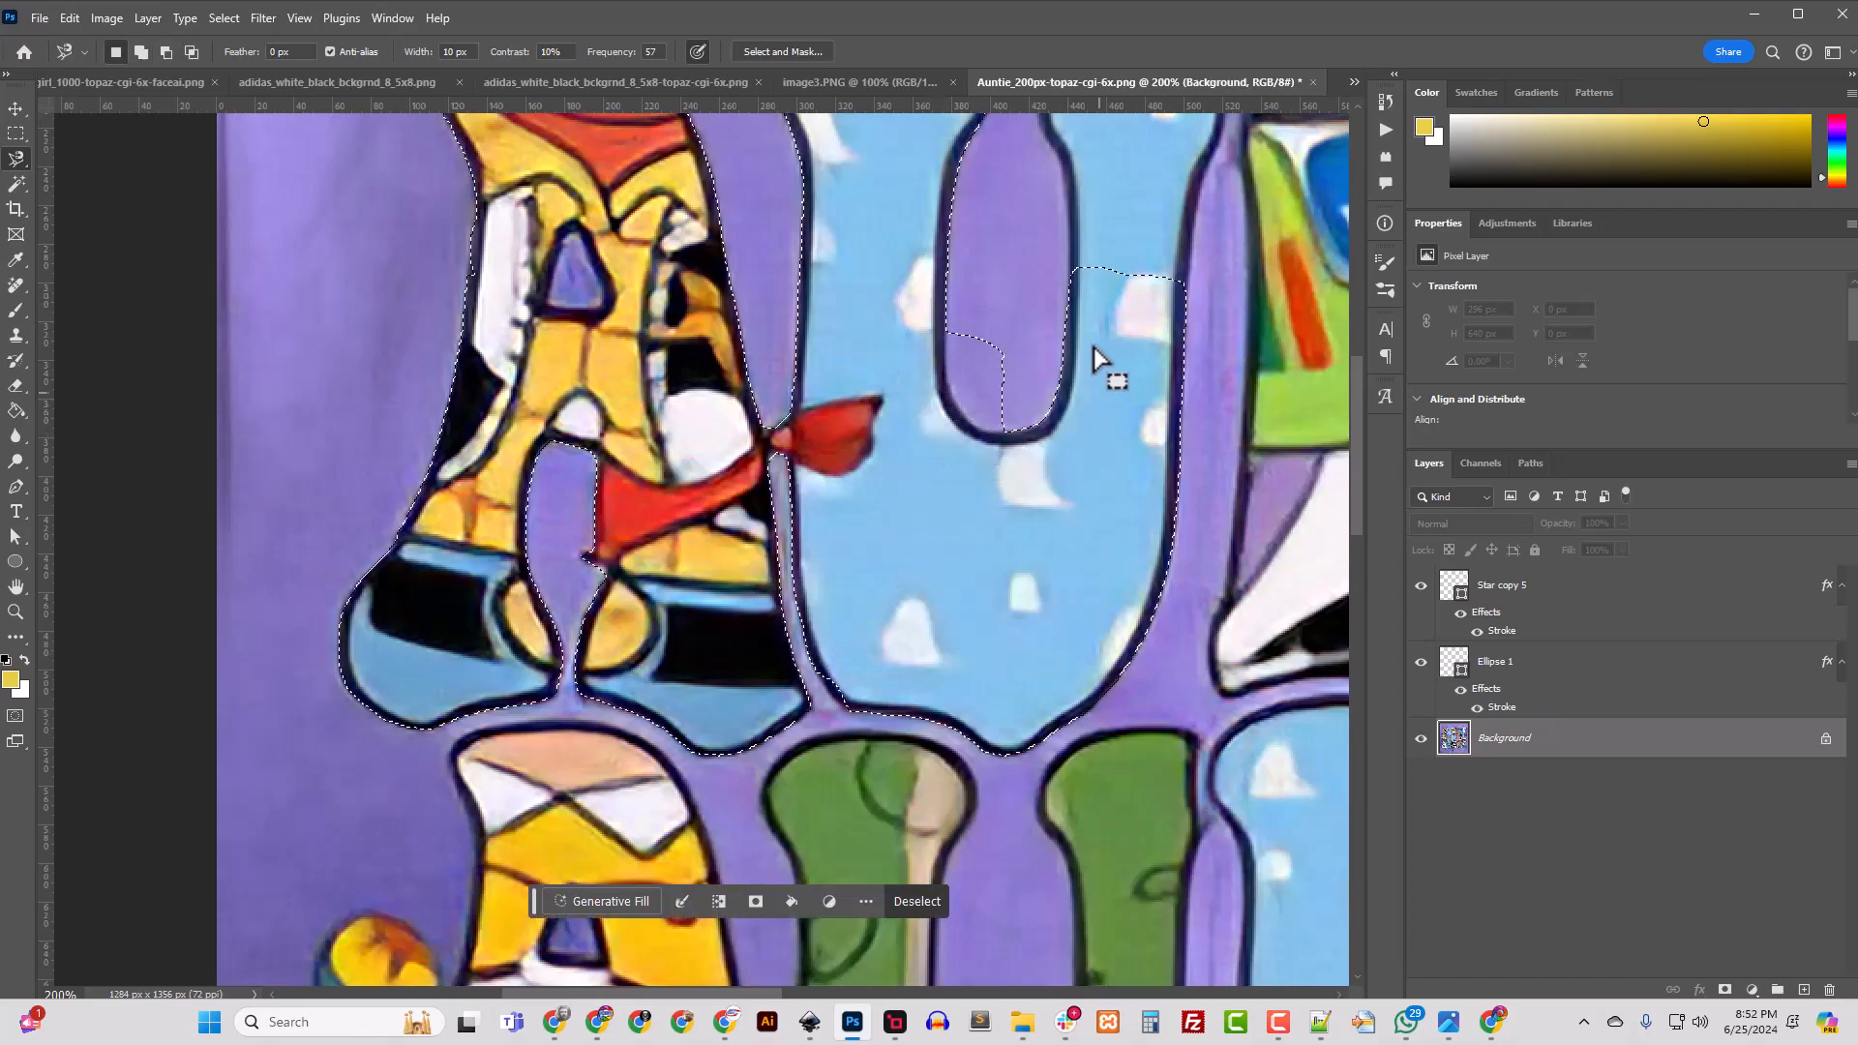
scroll(1113, 388, "up", 1)
left_click(1069, 310, "alt")
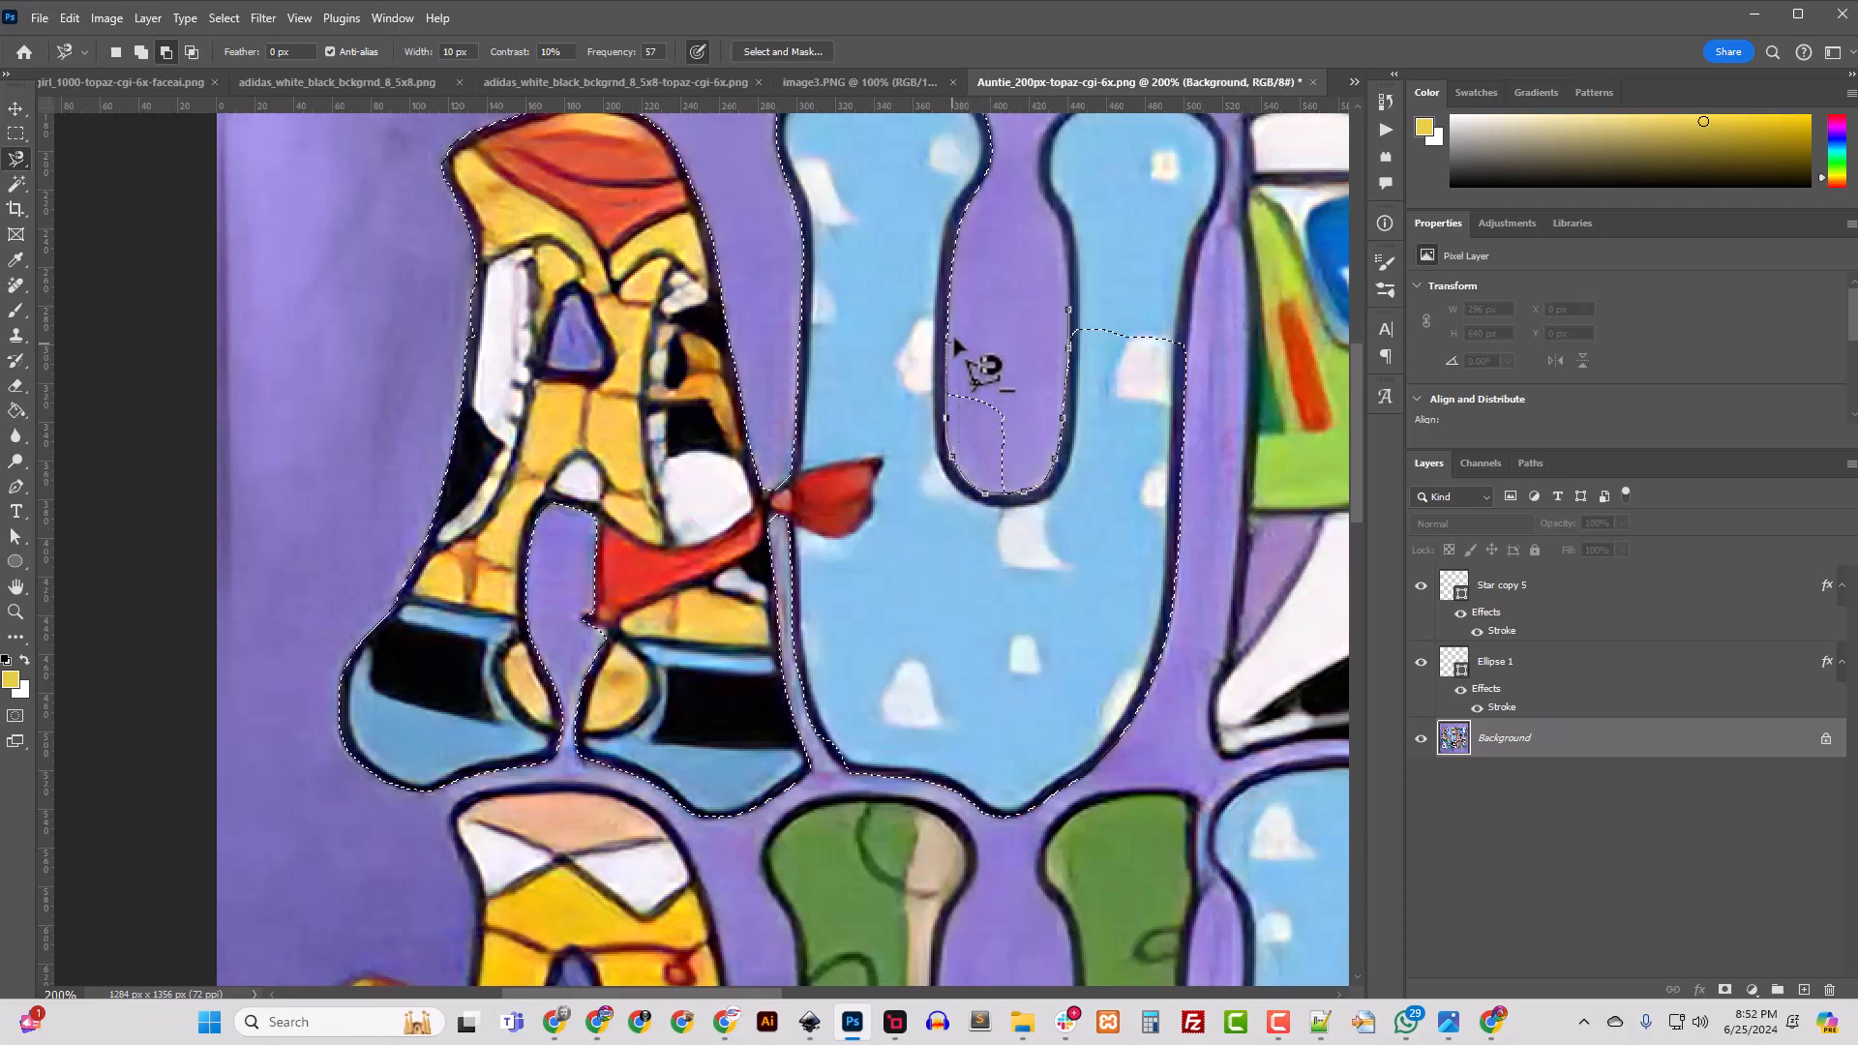
double_click(1071, 314)
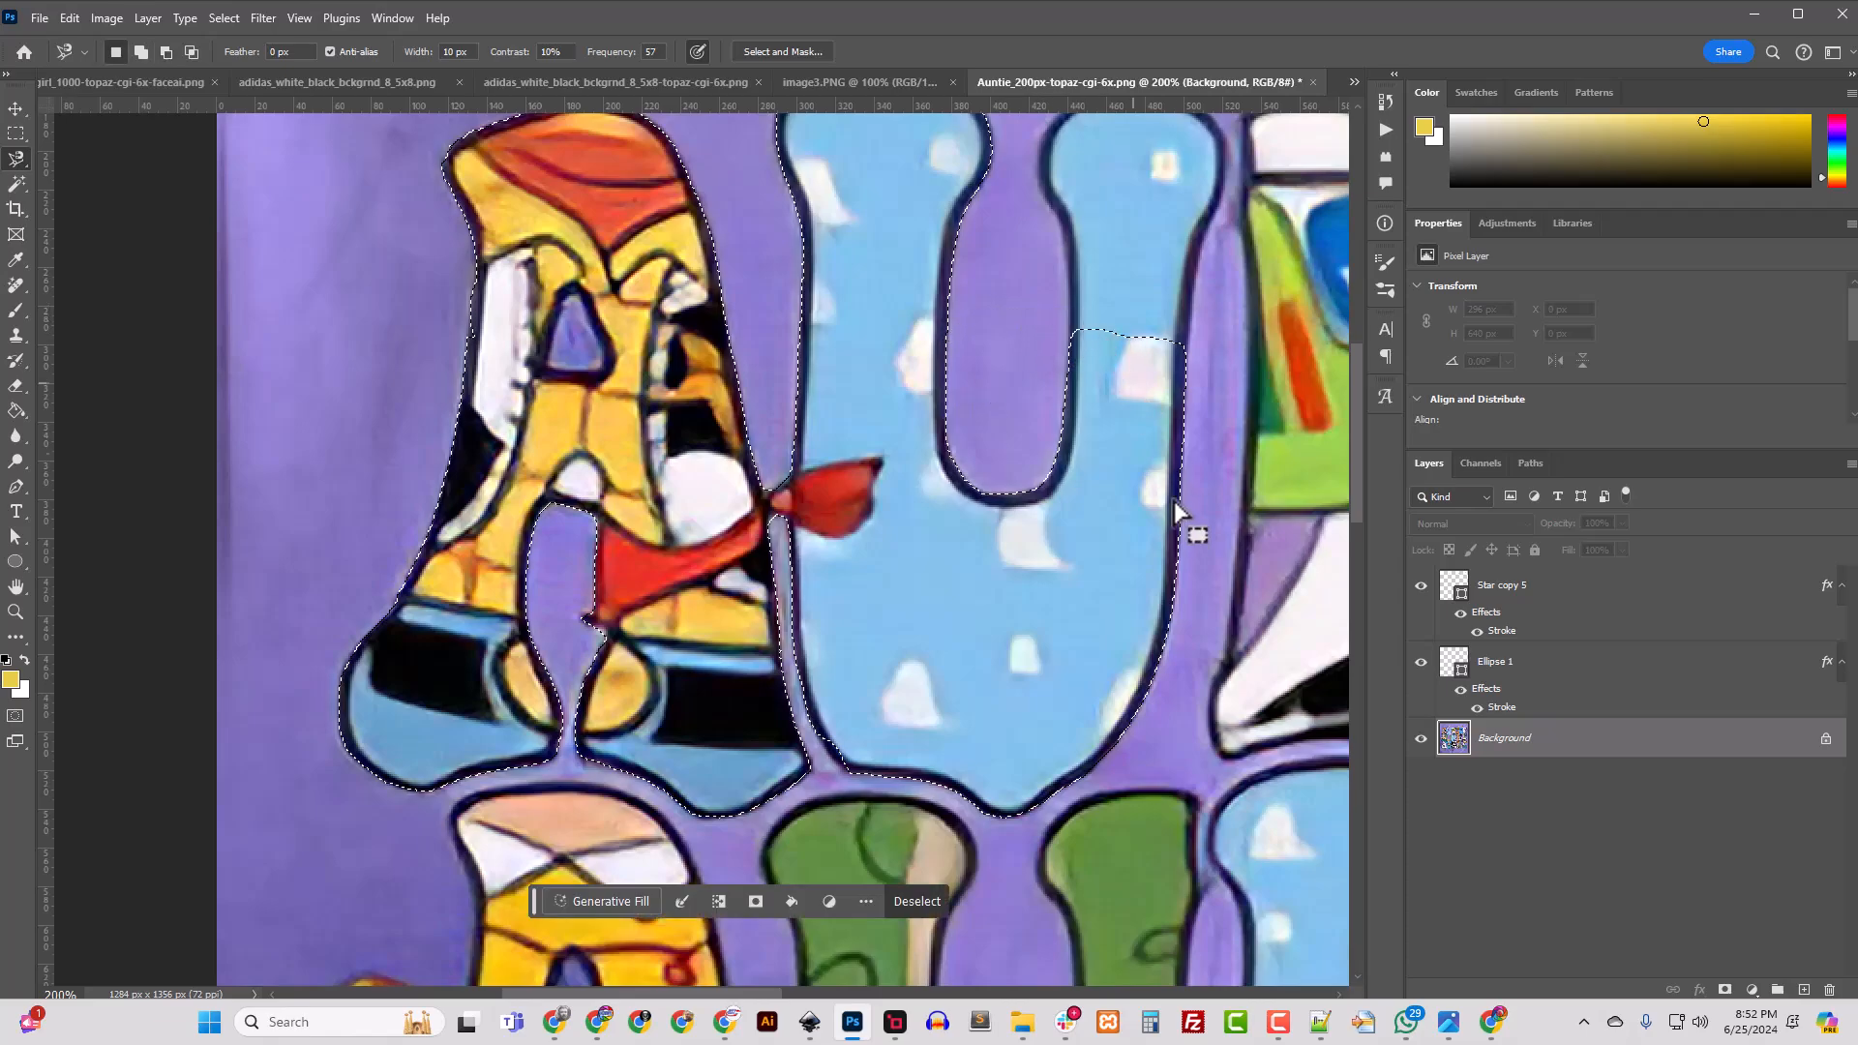
Step: Complete the selection of the first-row U by adding the upper part of its right stem
scroll(1182, 523, "up", 4)
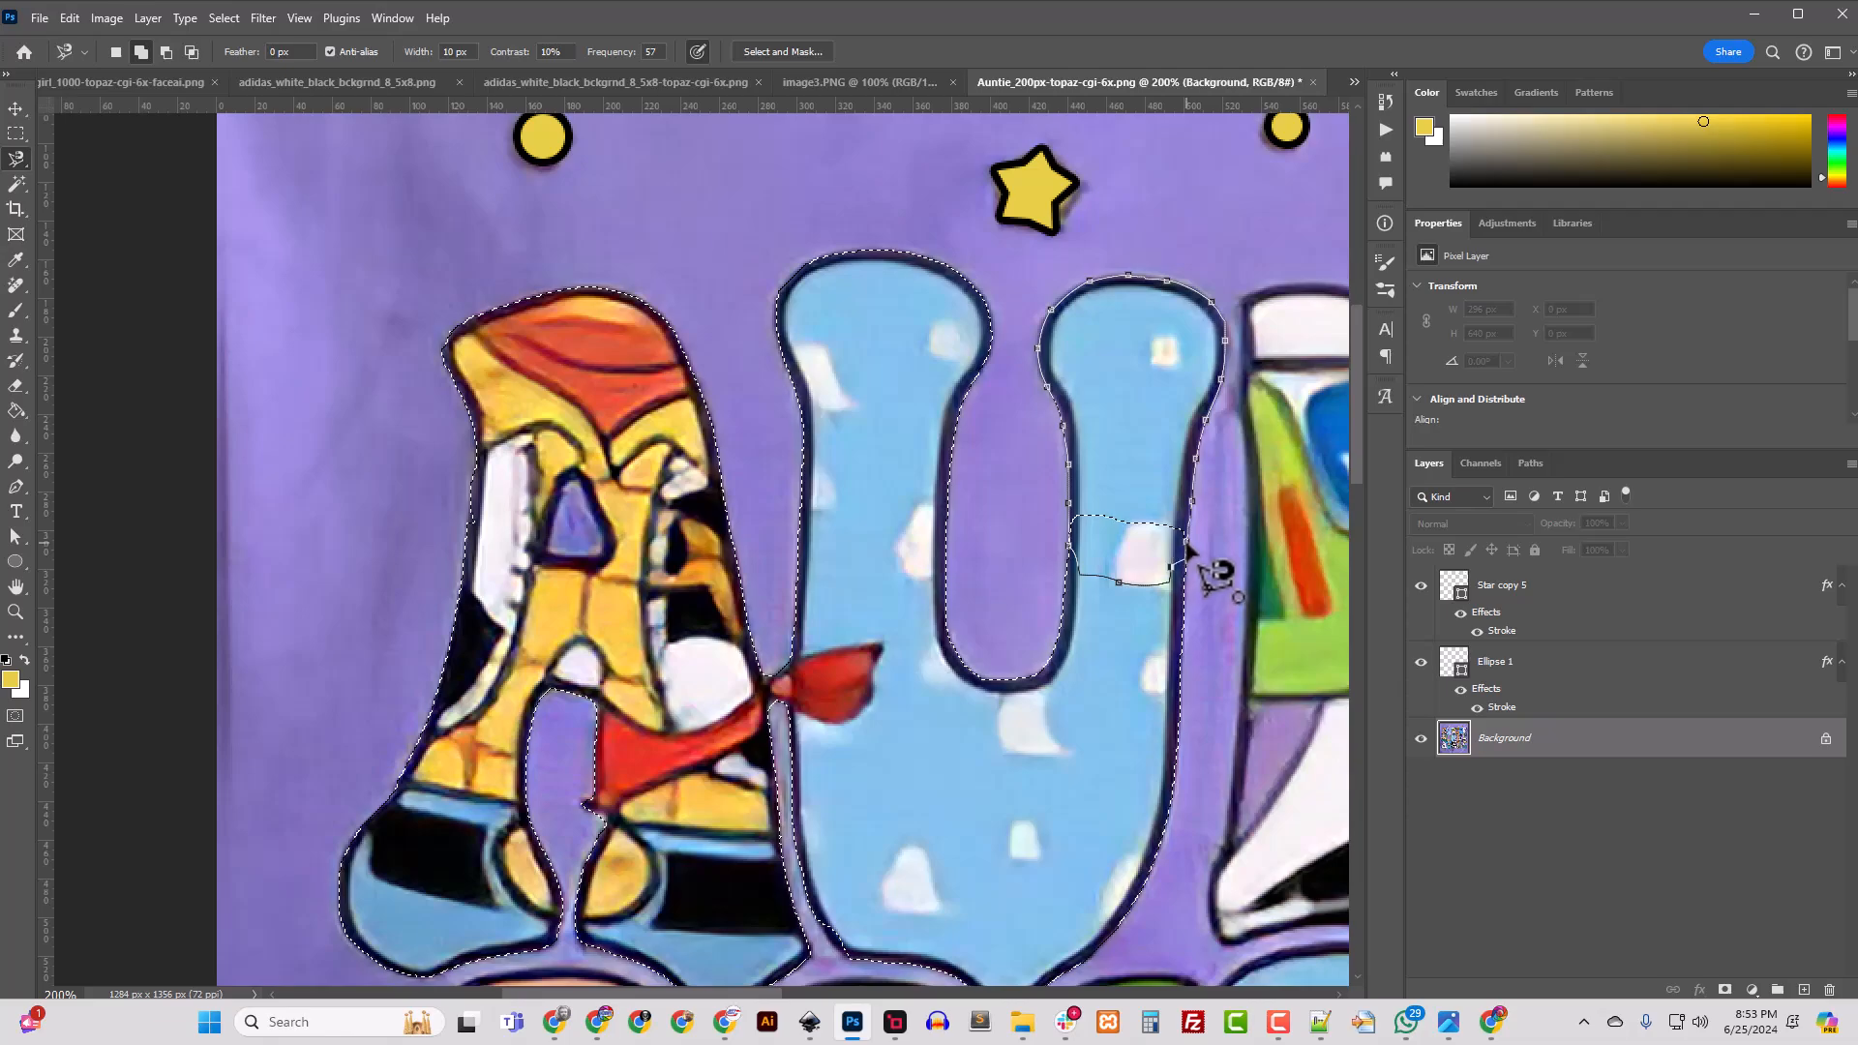
double_click(1173, 583)
Step: Copy the selected first-row A and U to a new layer, and hide the Background layer
key("ctrl+minus")
key("ctrl+minus")
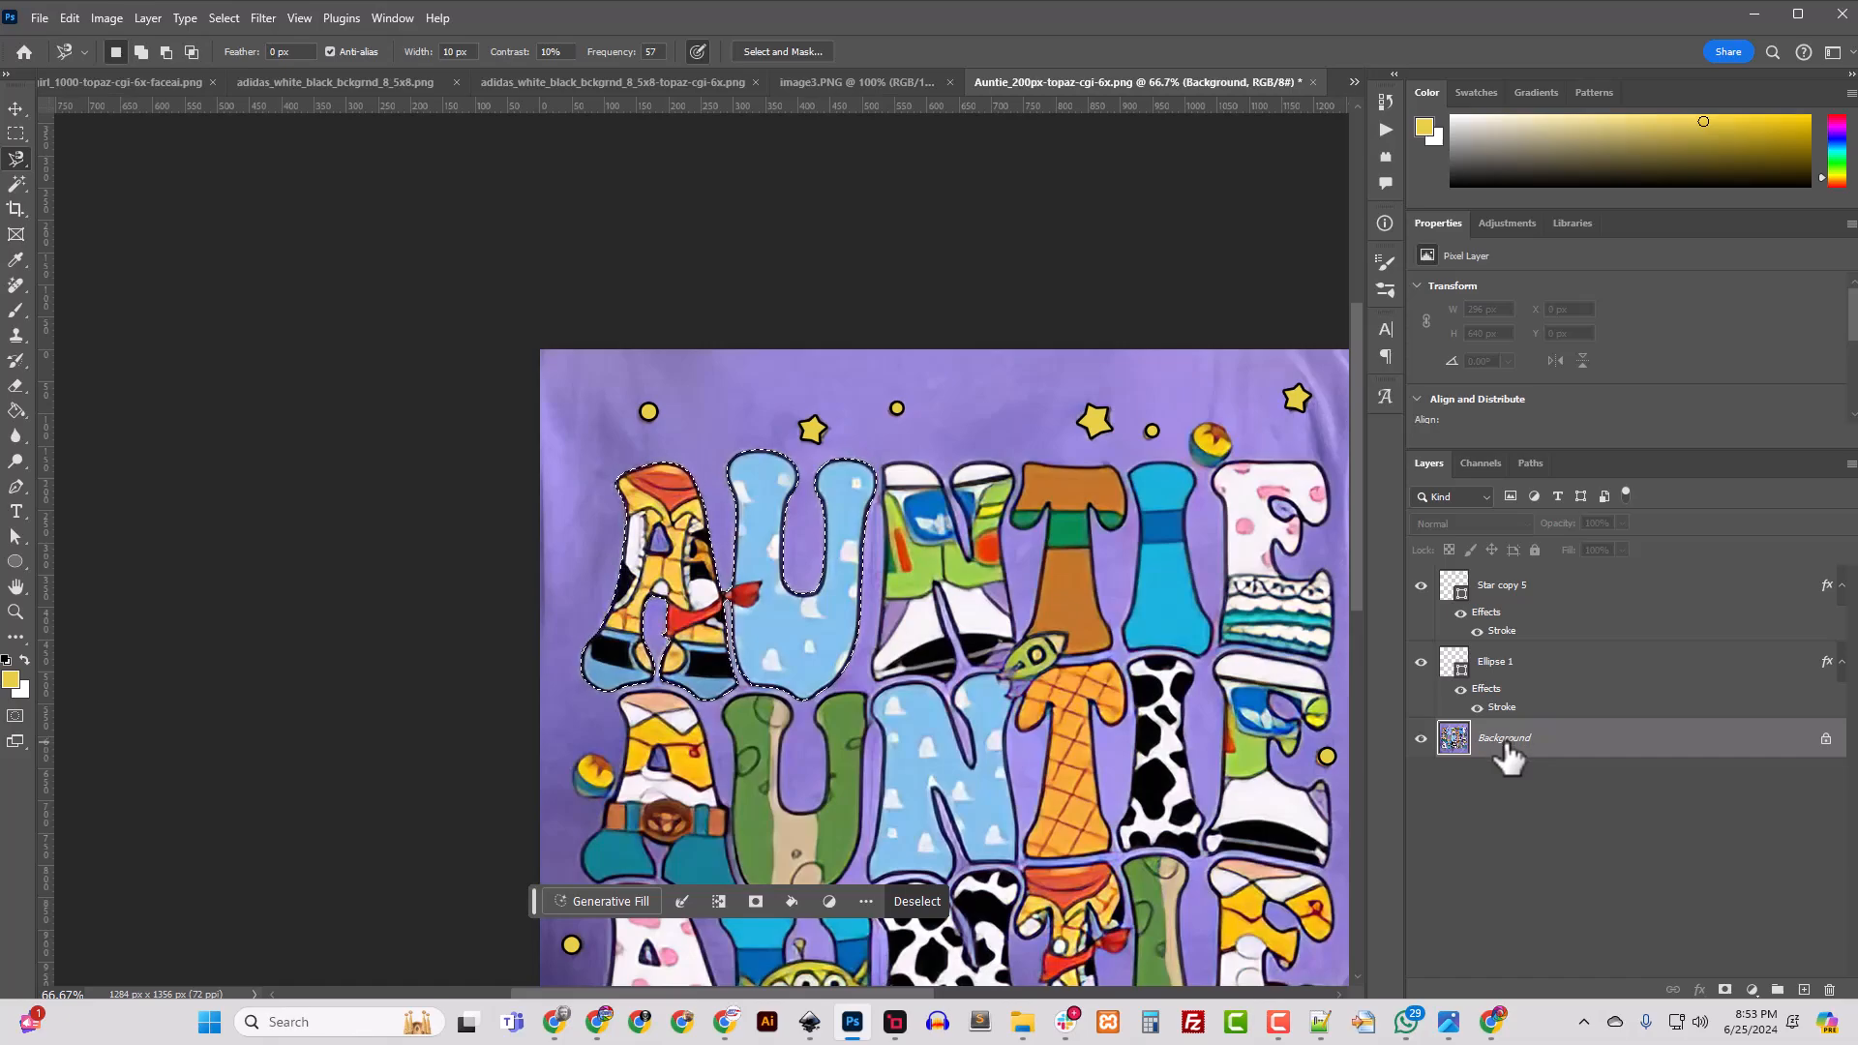
key("ctrl+j")
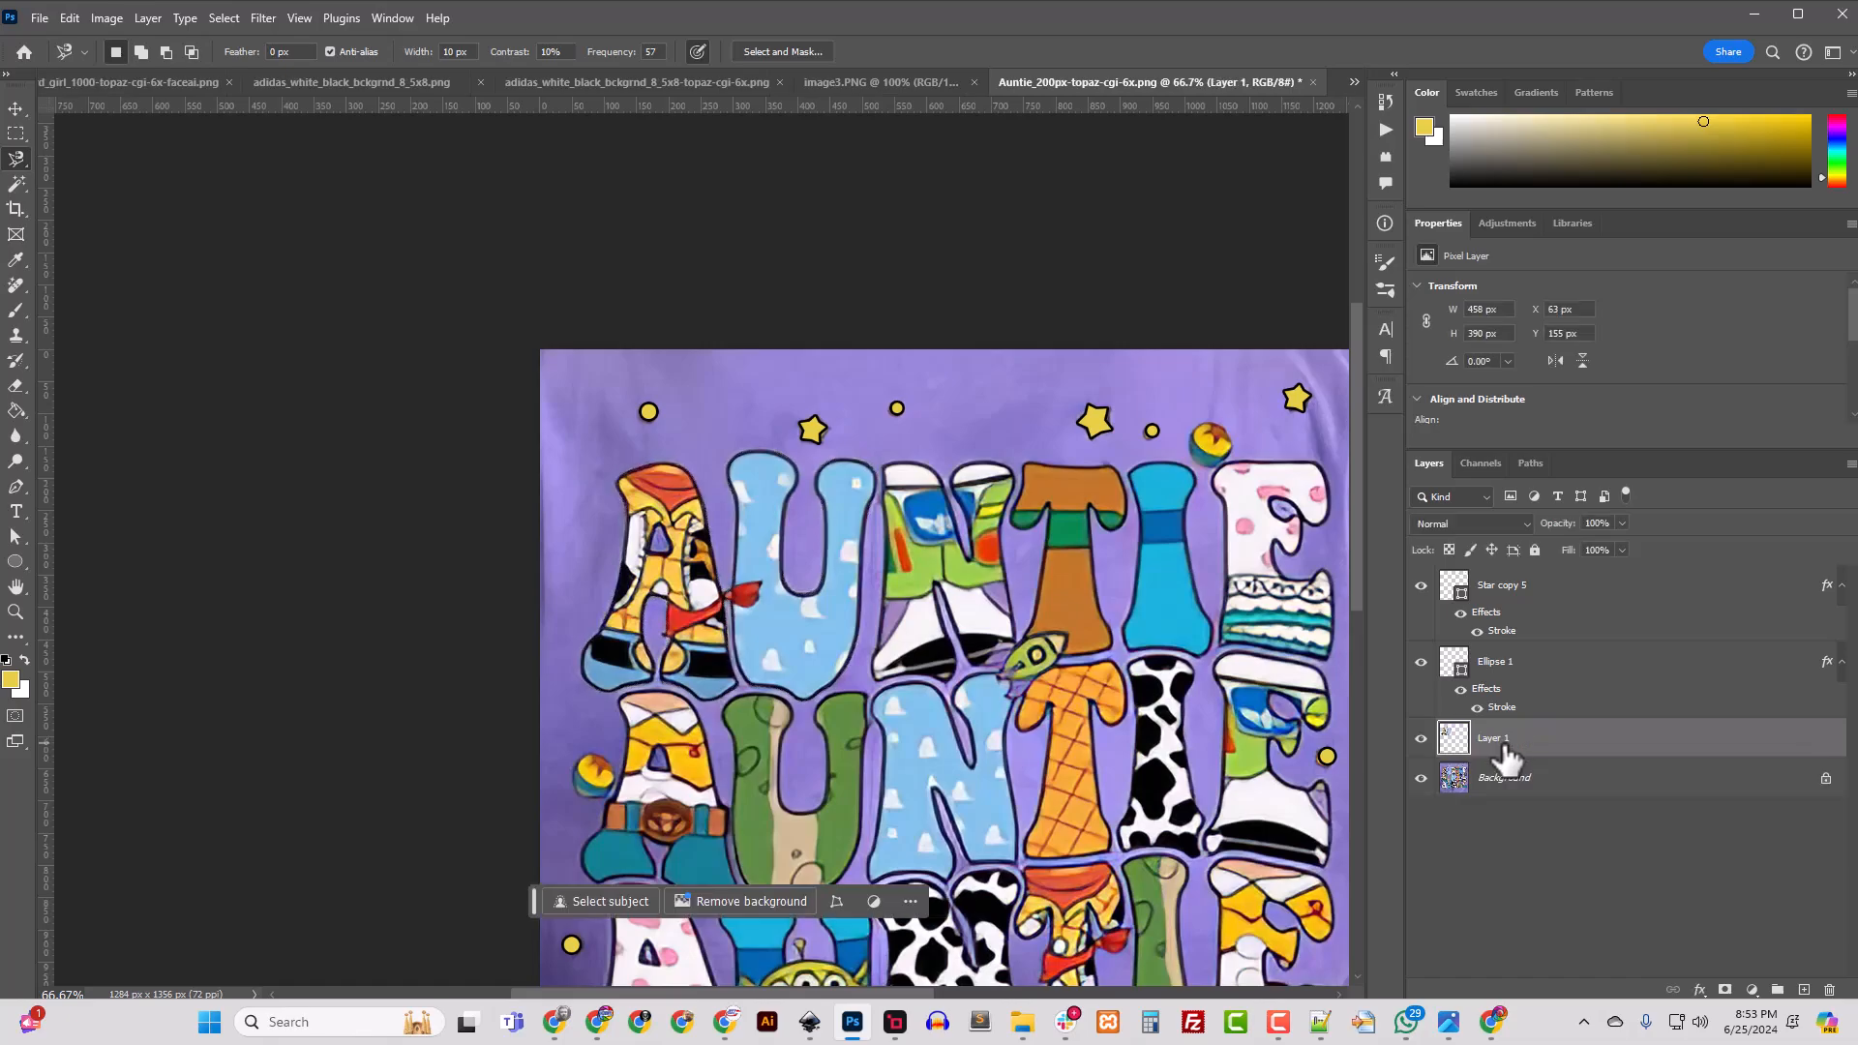
left_click(1422, 778)
Step: Create an empty layer between the Background and the copied A and U layer
scroll(850, 643, "up", 5)
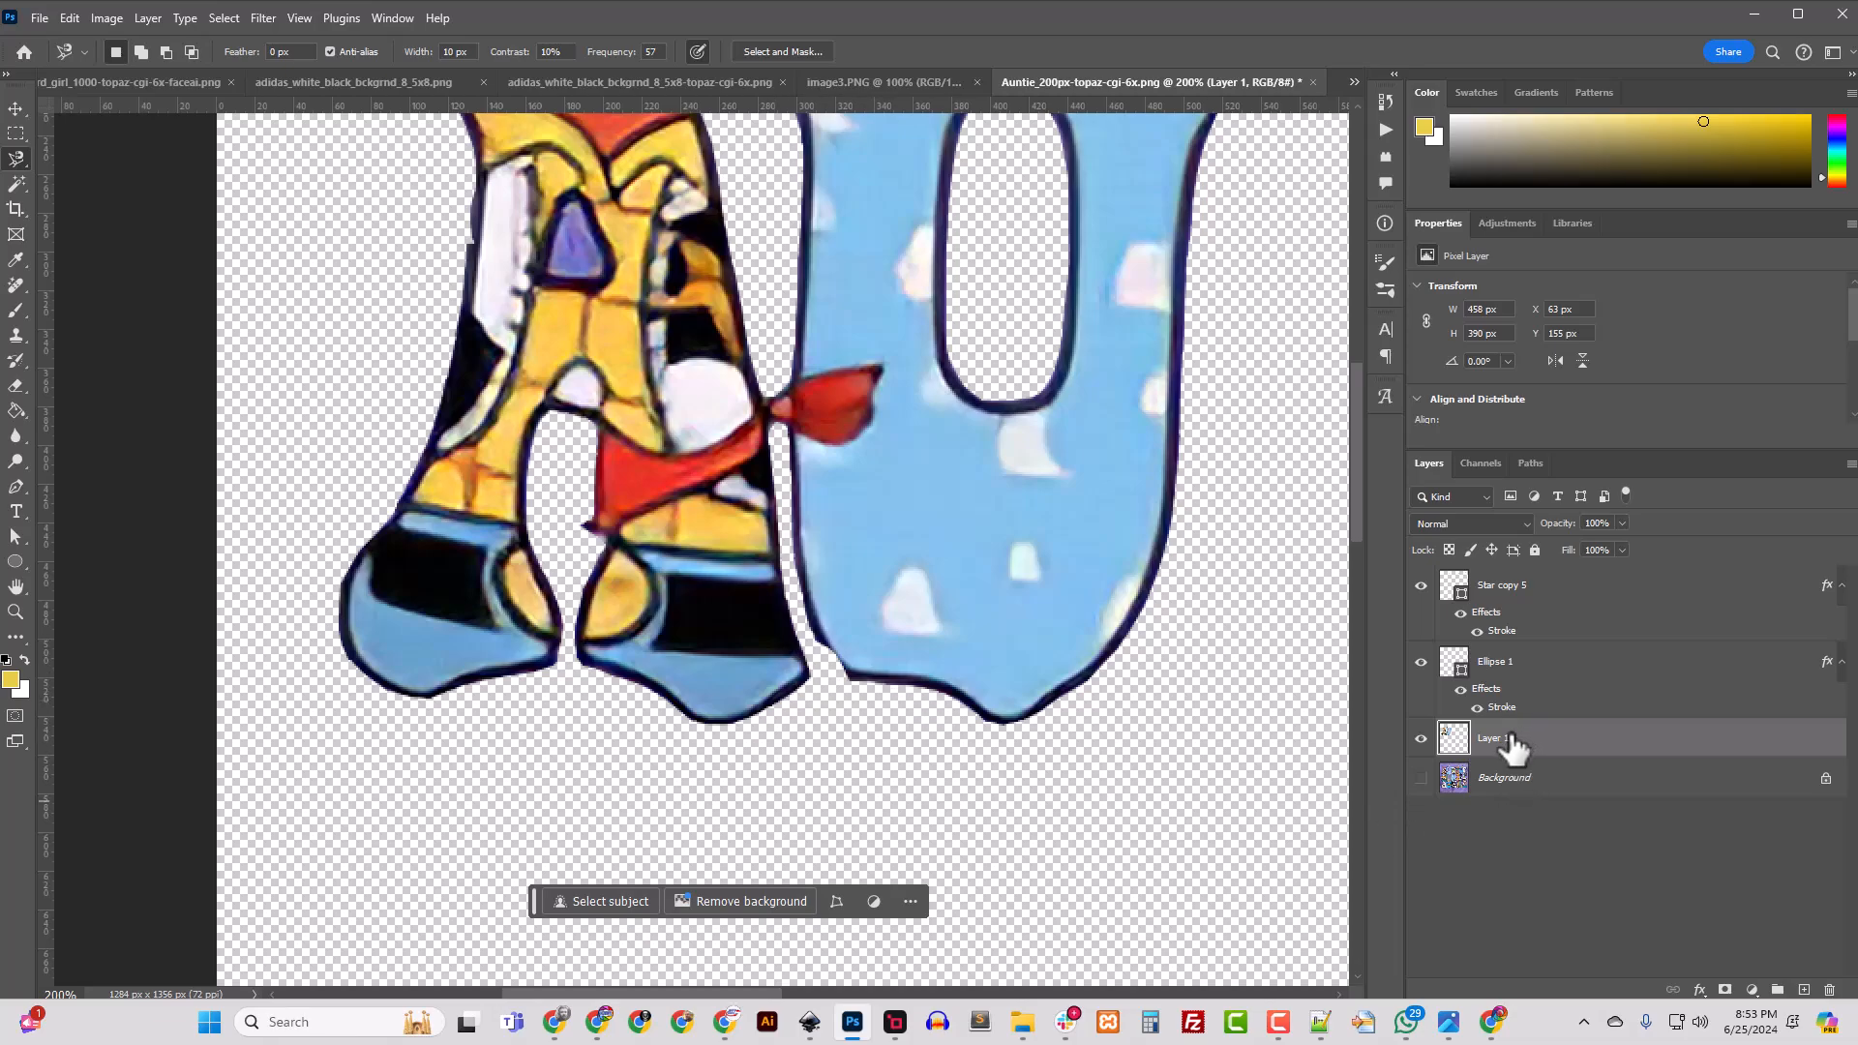
left_click(1488, 784)
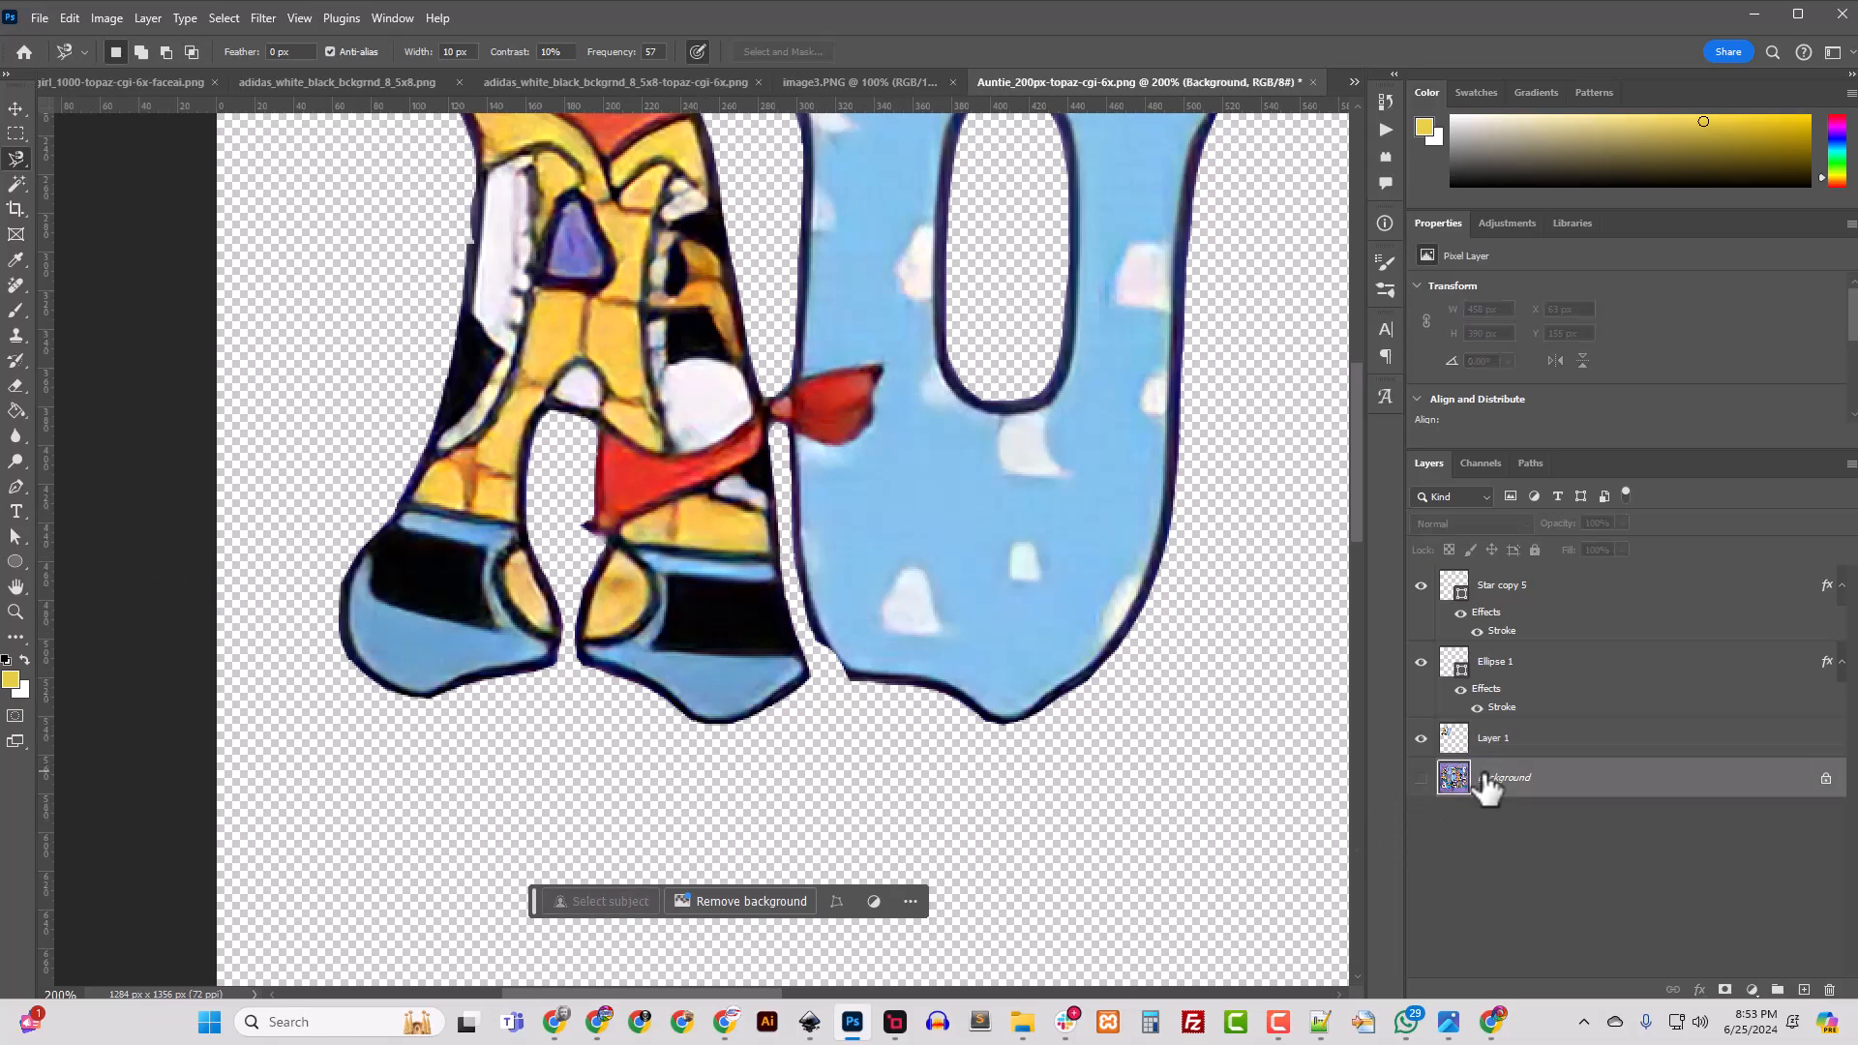
key("ctrl+shift+n")
key("Return")
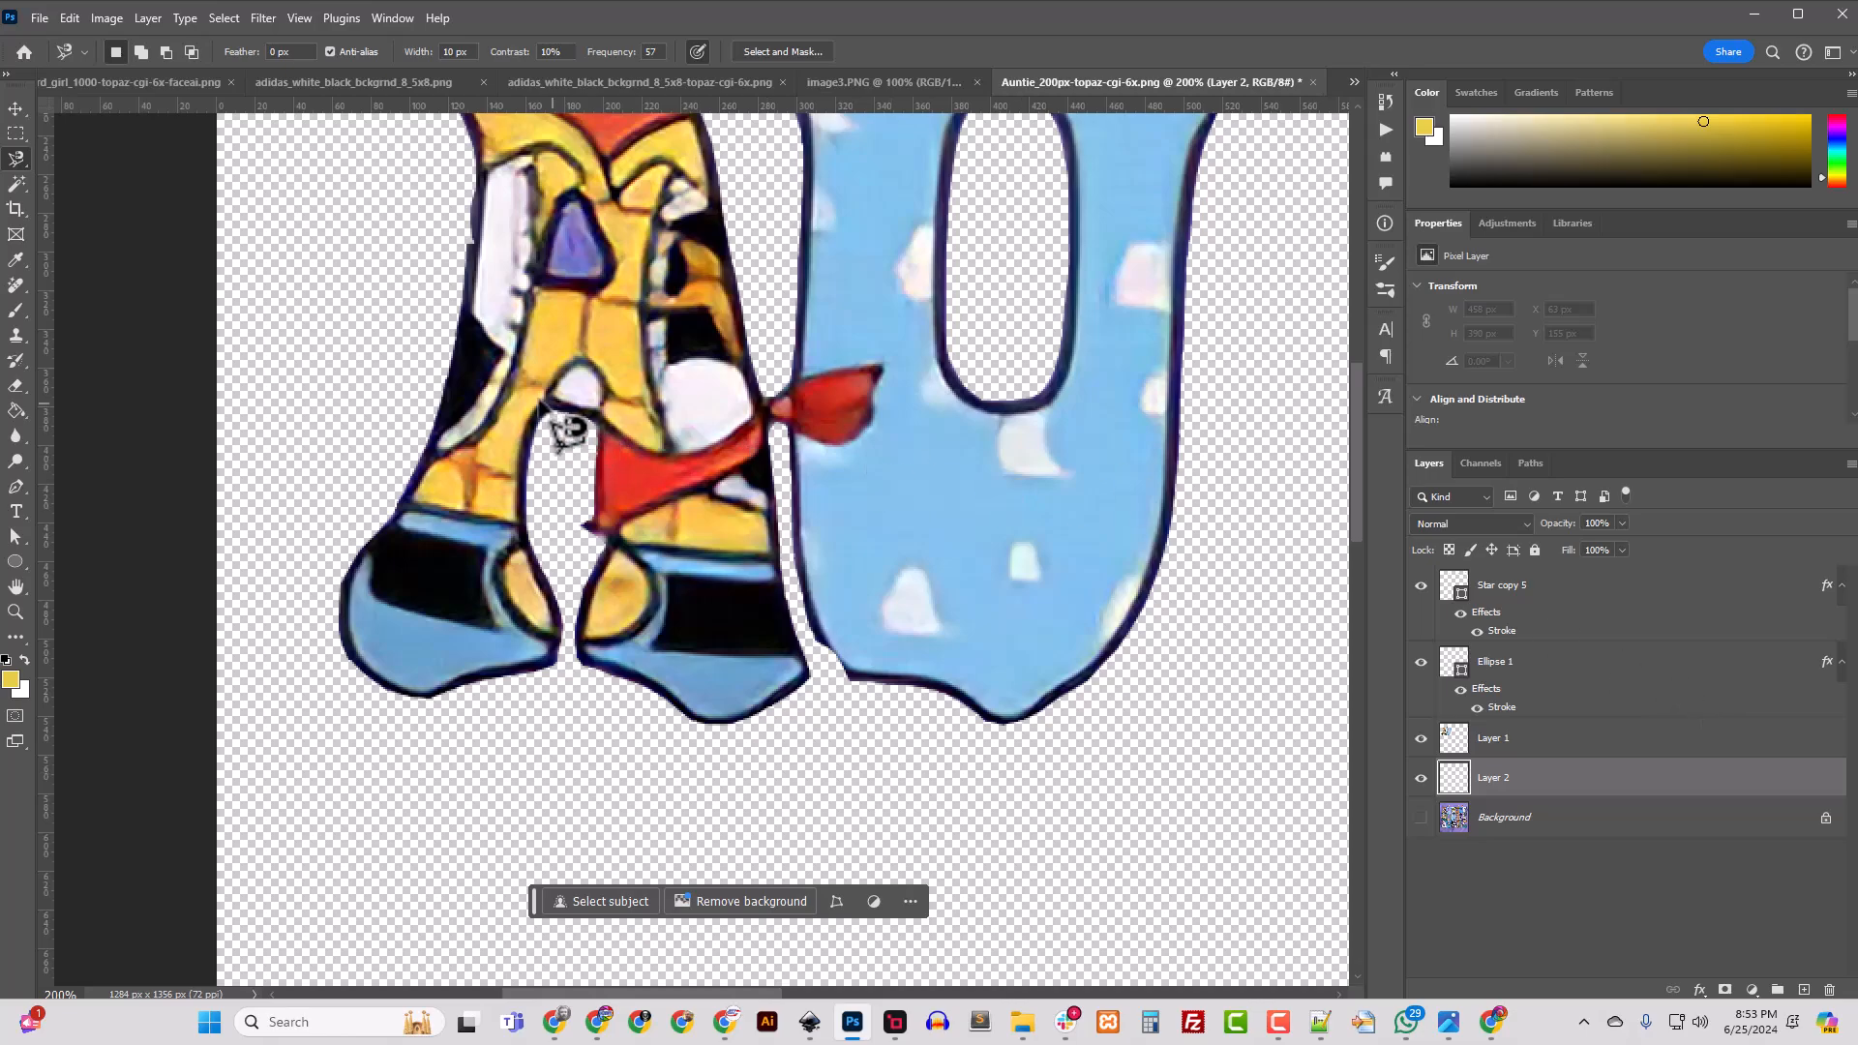
Step: Patch the gap in the U's lower-left outline with a 40 px brush in its dark blue, and resample the colour from its bottom outline
left_click(16, 310)
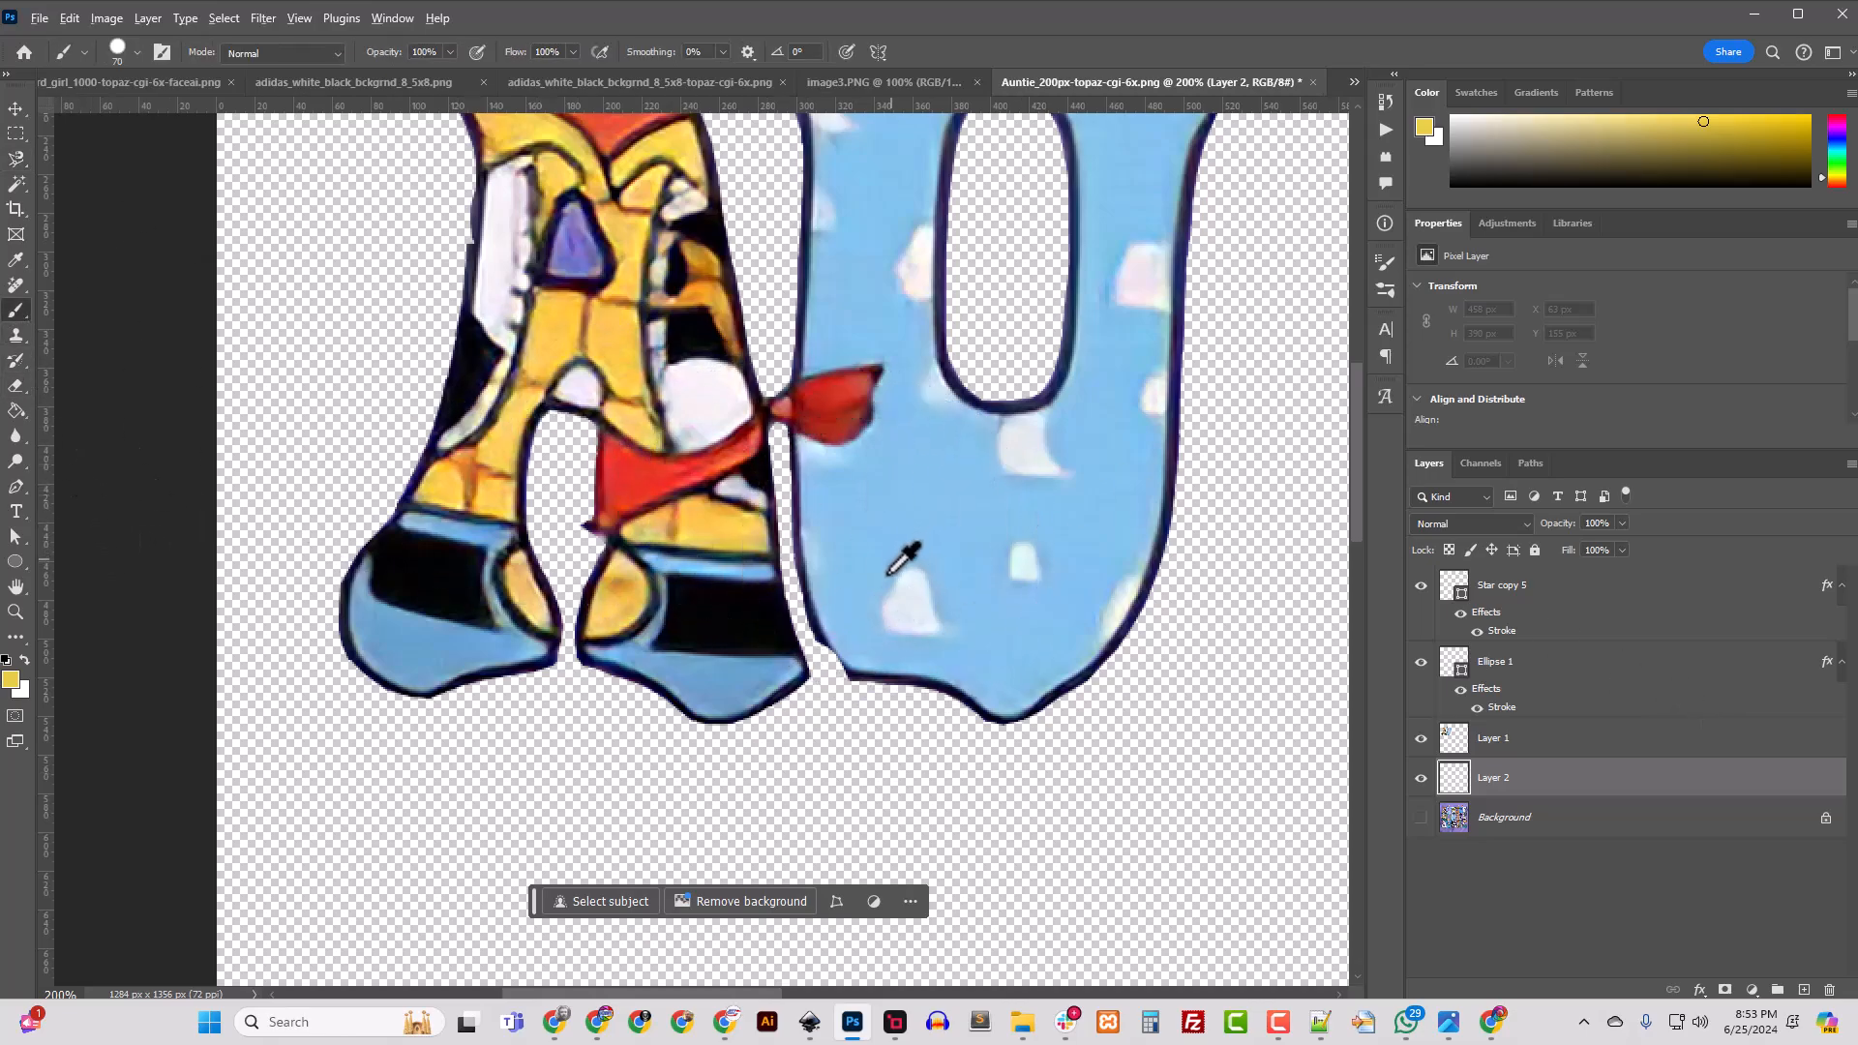
left_click(822, 626, "alt")
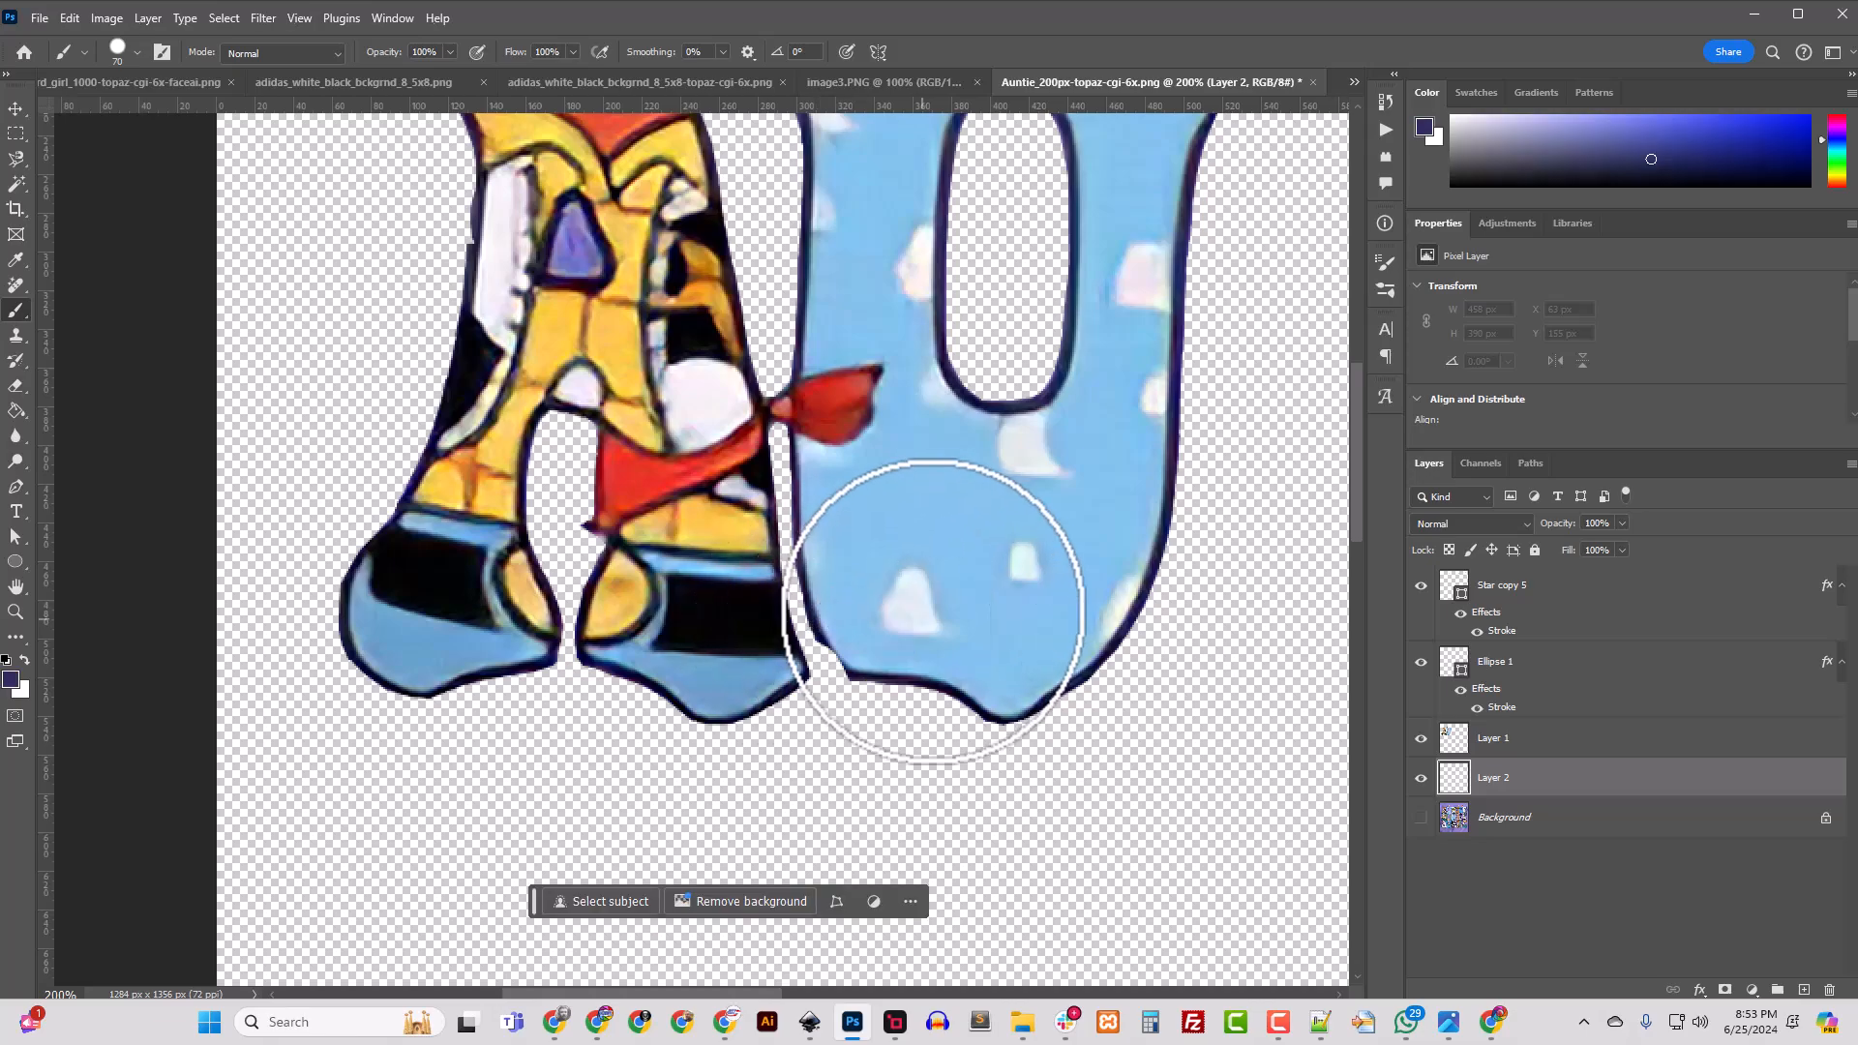
key("bracketleft")
key("bracketleft")
key("bracketleft")
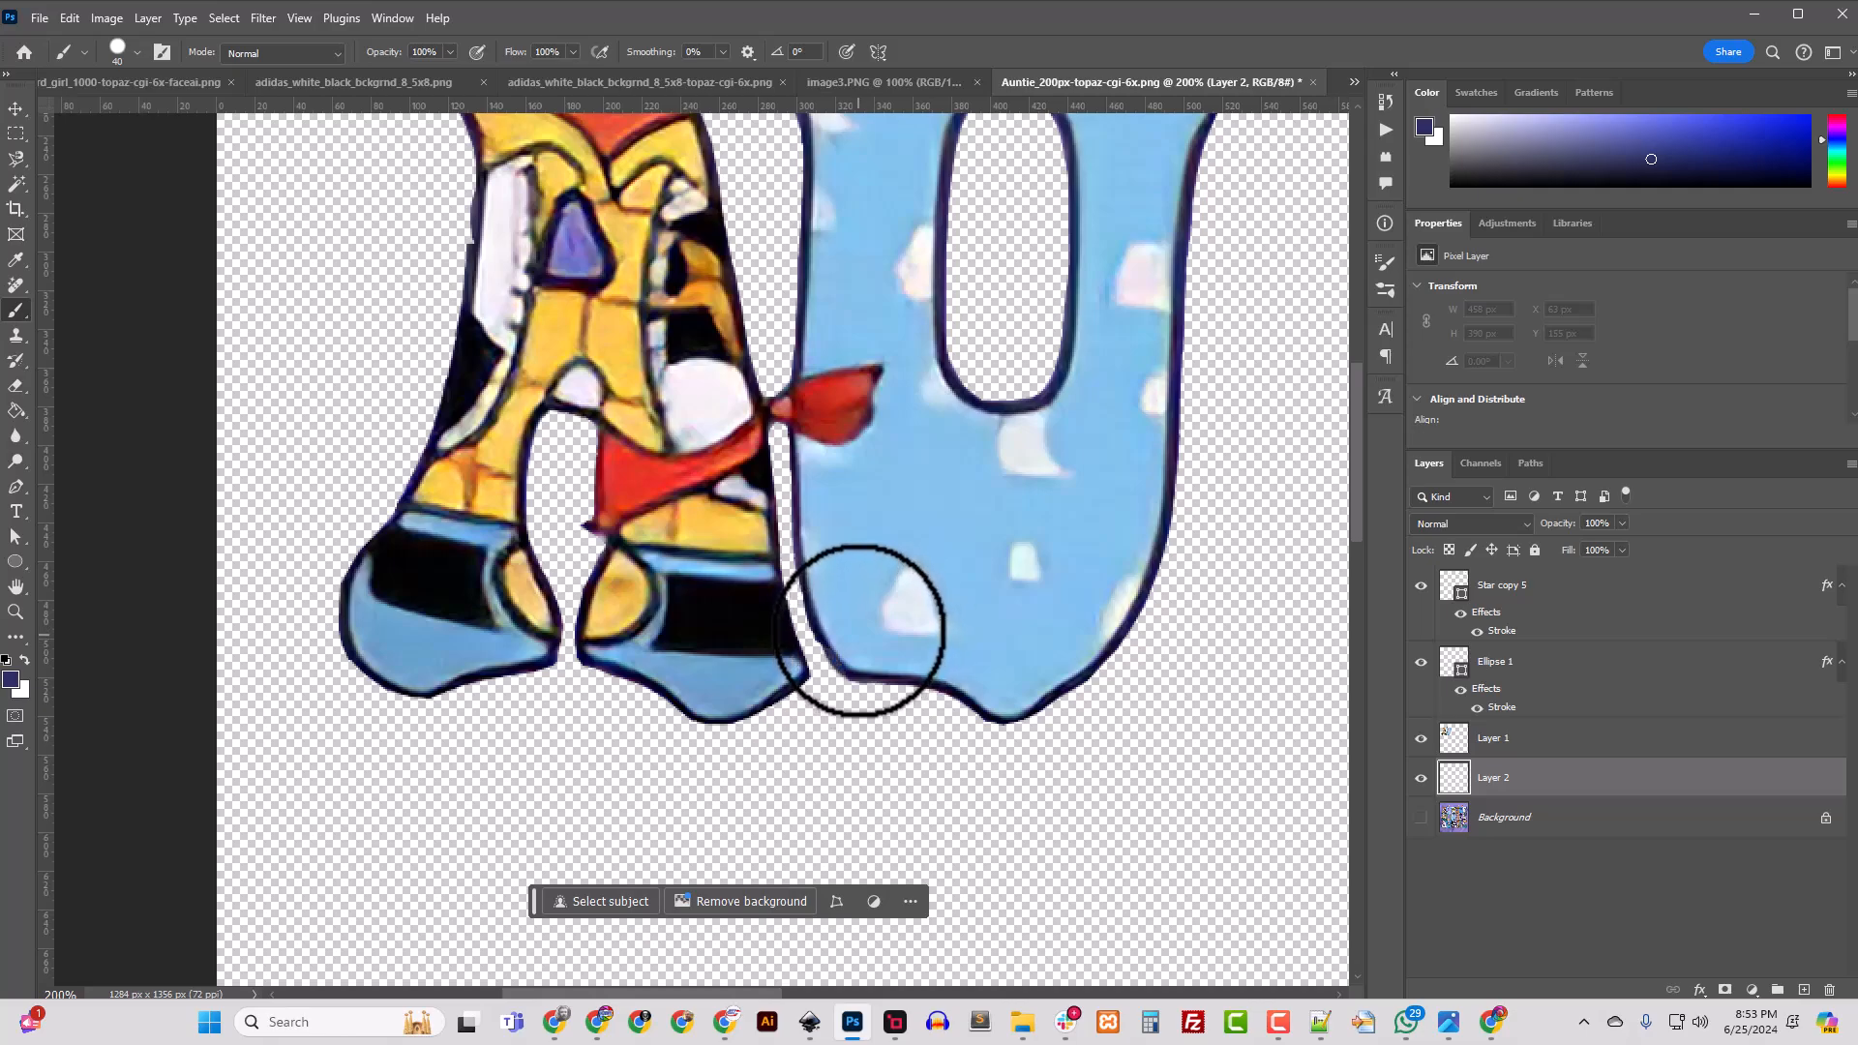
left_click_drag(859, 631, 891, 646)
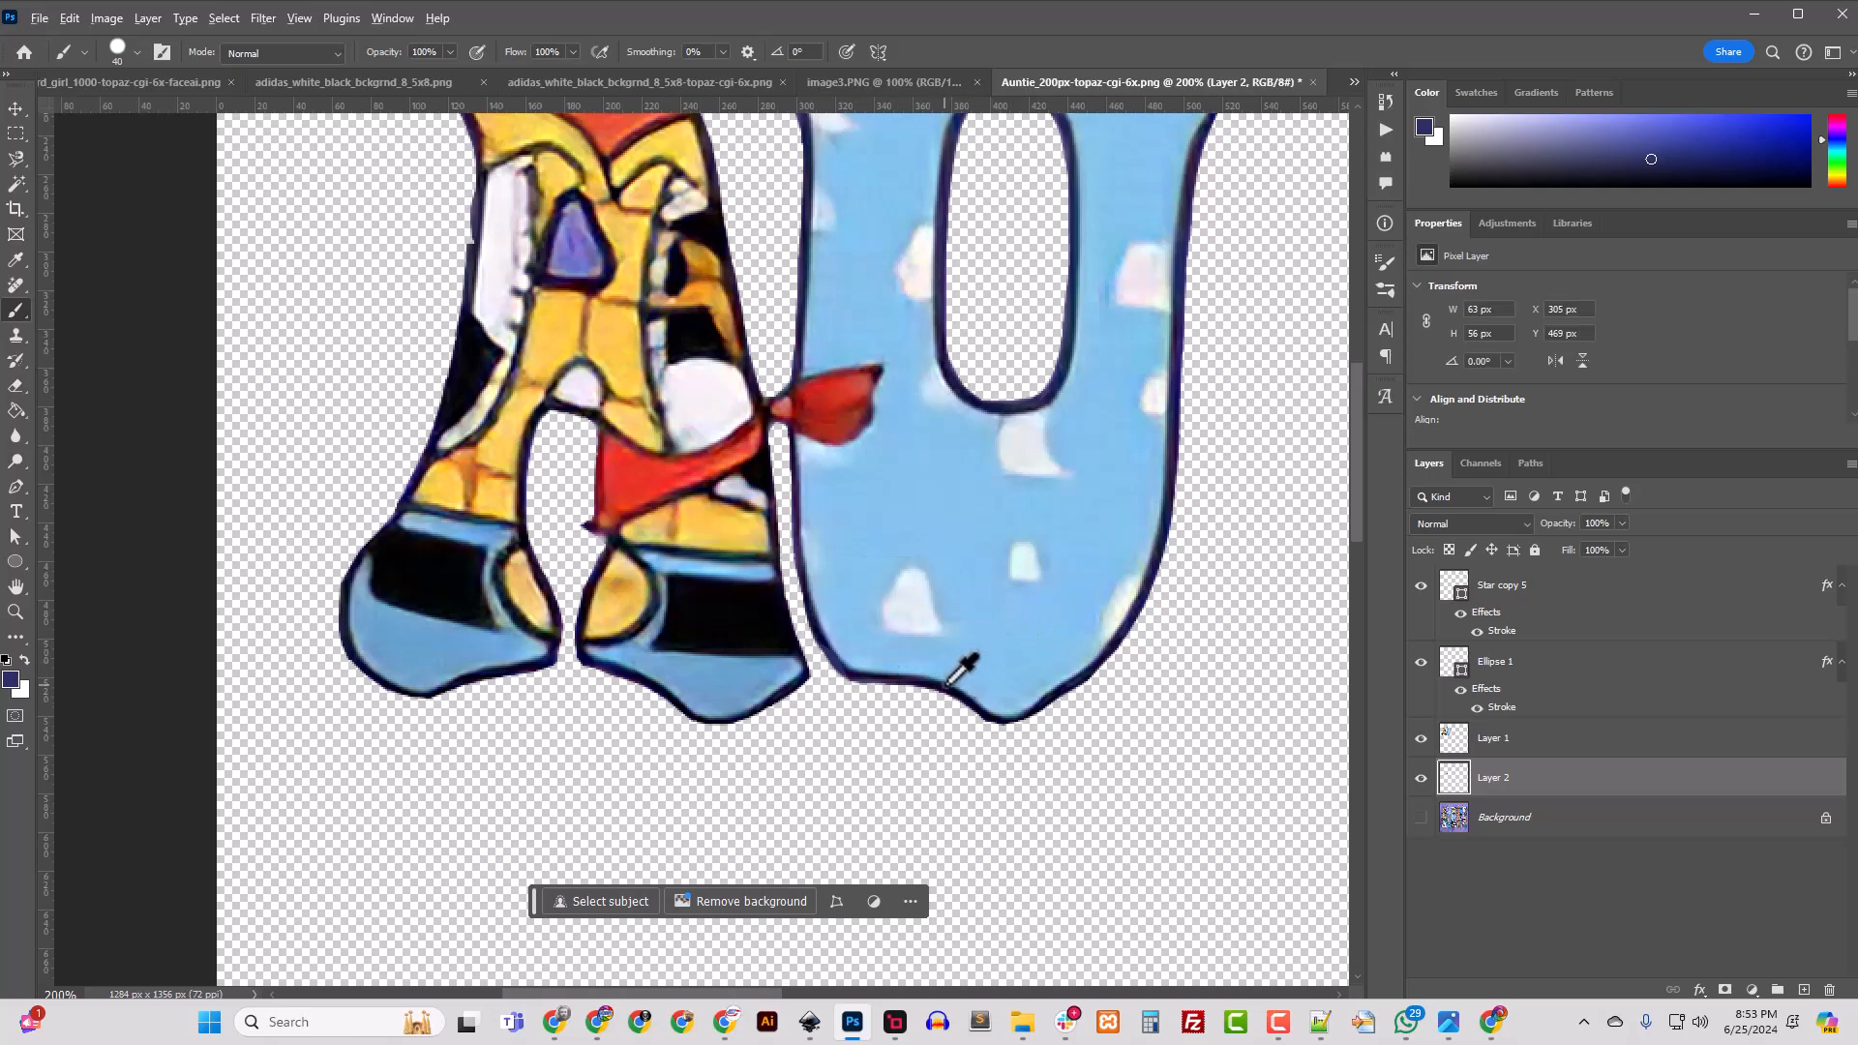
left_click(950, 688, "alt")
Step: Trace a Magnetic Lasso selection around the purple triangle inside the first-row A
scroll(1070, 755, "up", 3)
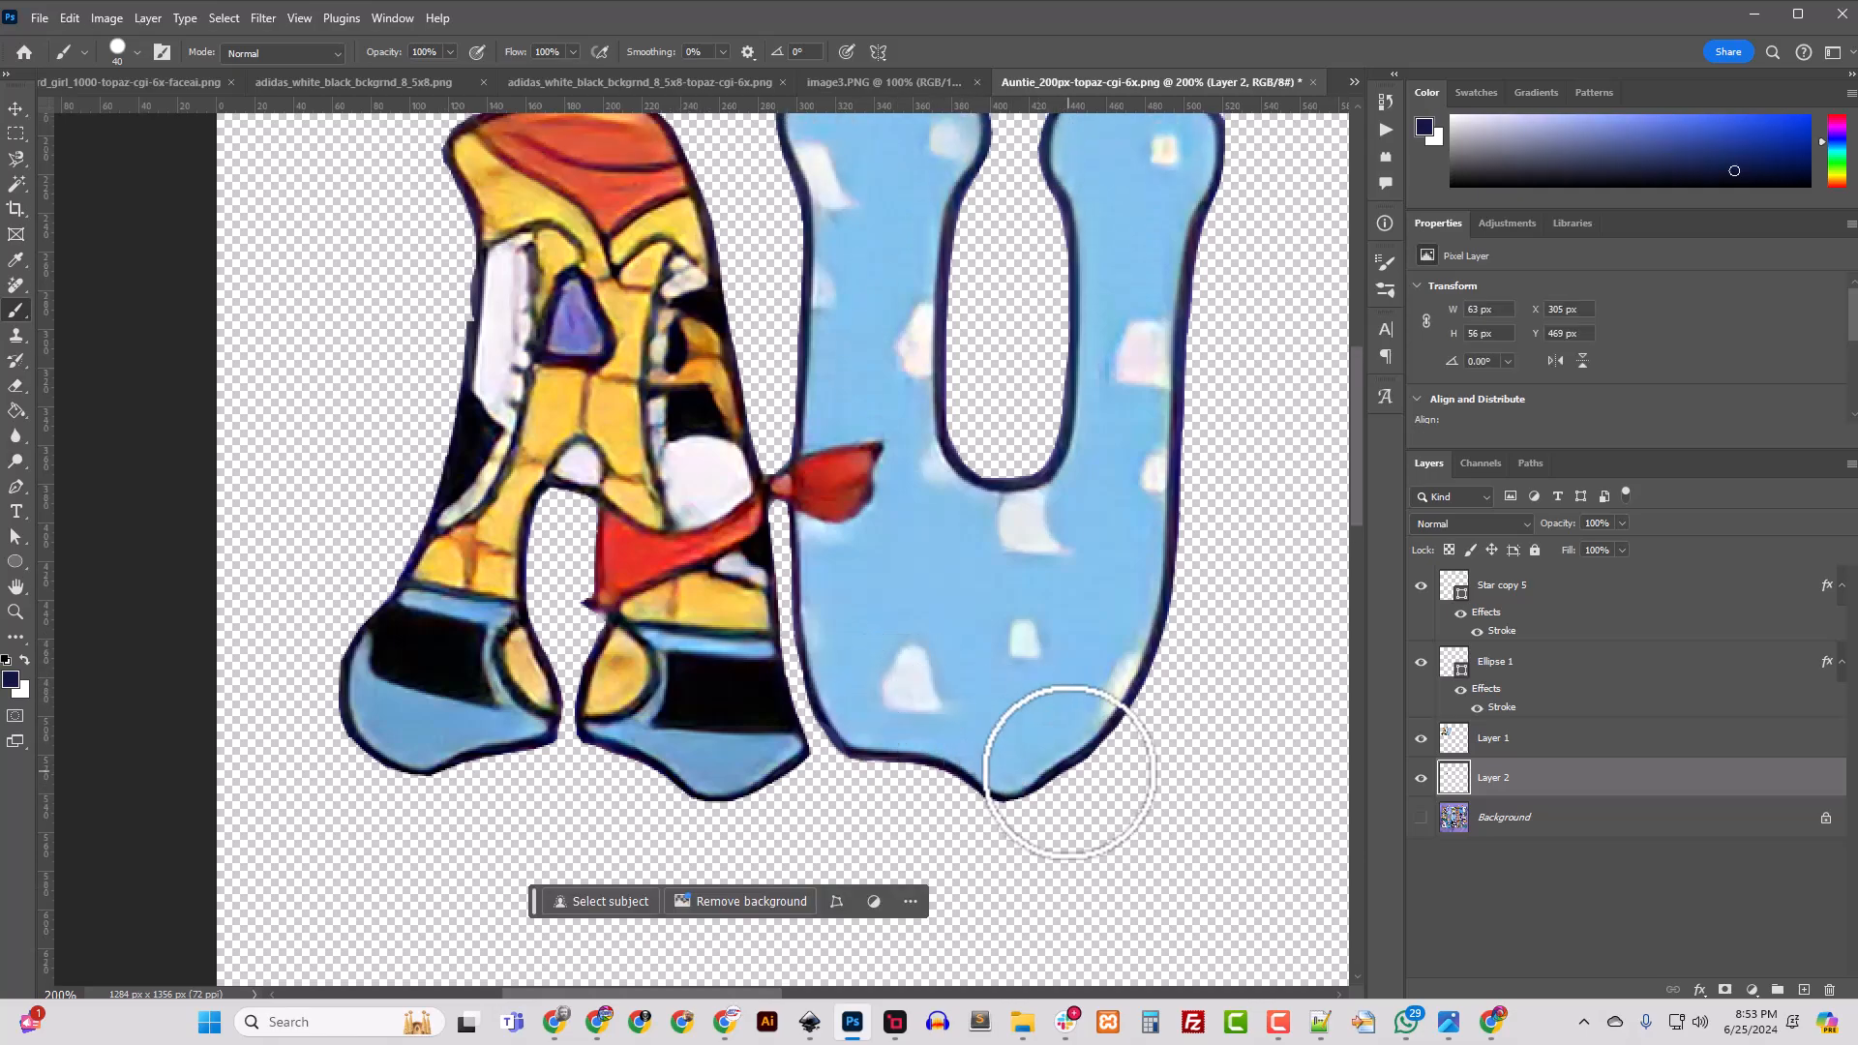
key("ctrl+minus")
key("ctrl+minus")
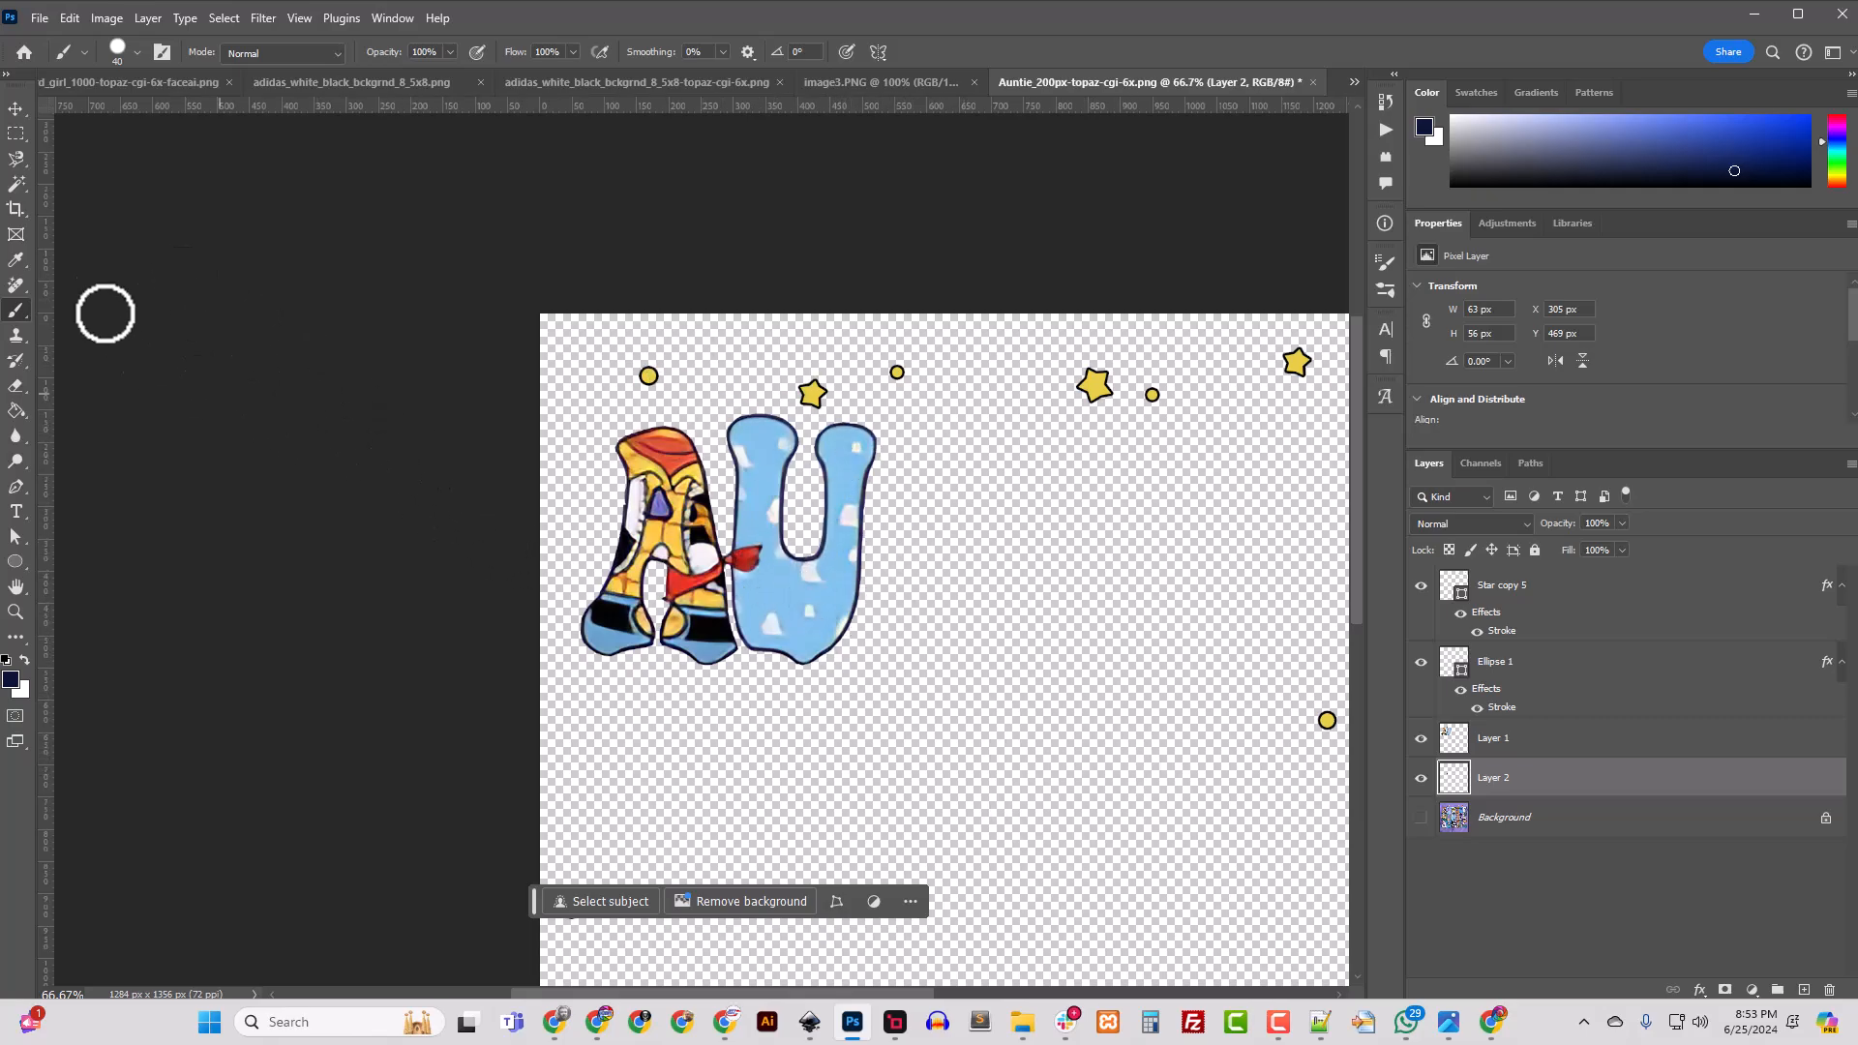
left_click(17, 158)
key("ctrl+plus")
key("ctrl+plus")
key("ctrl+plus")
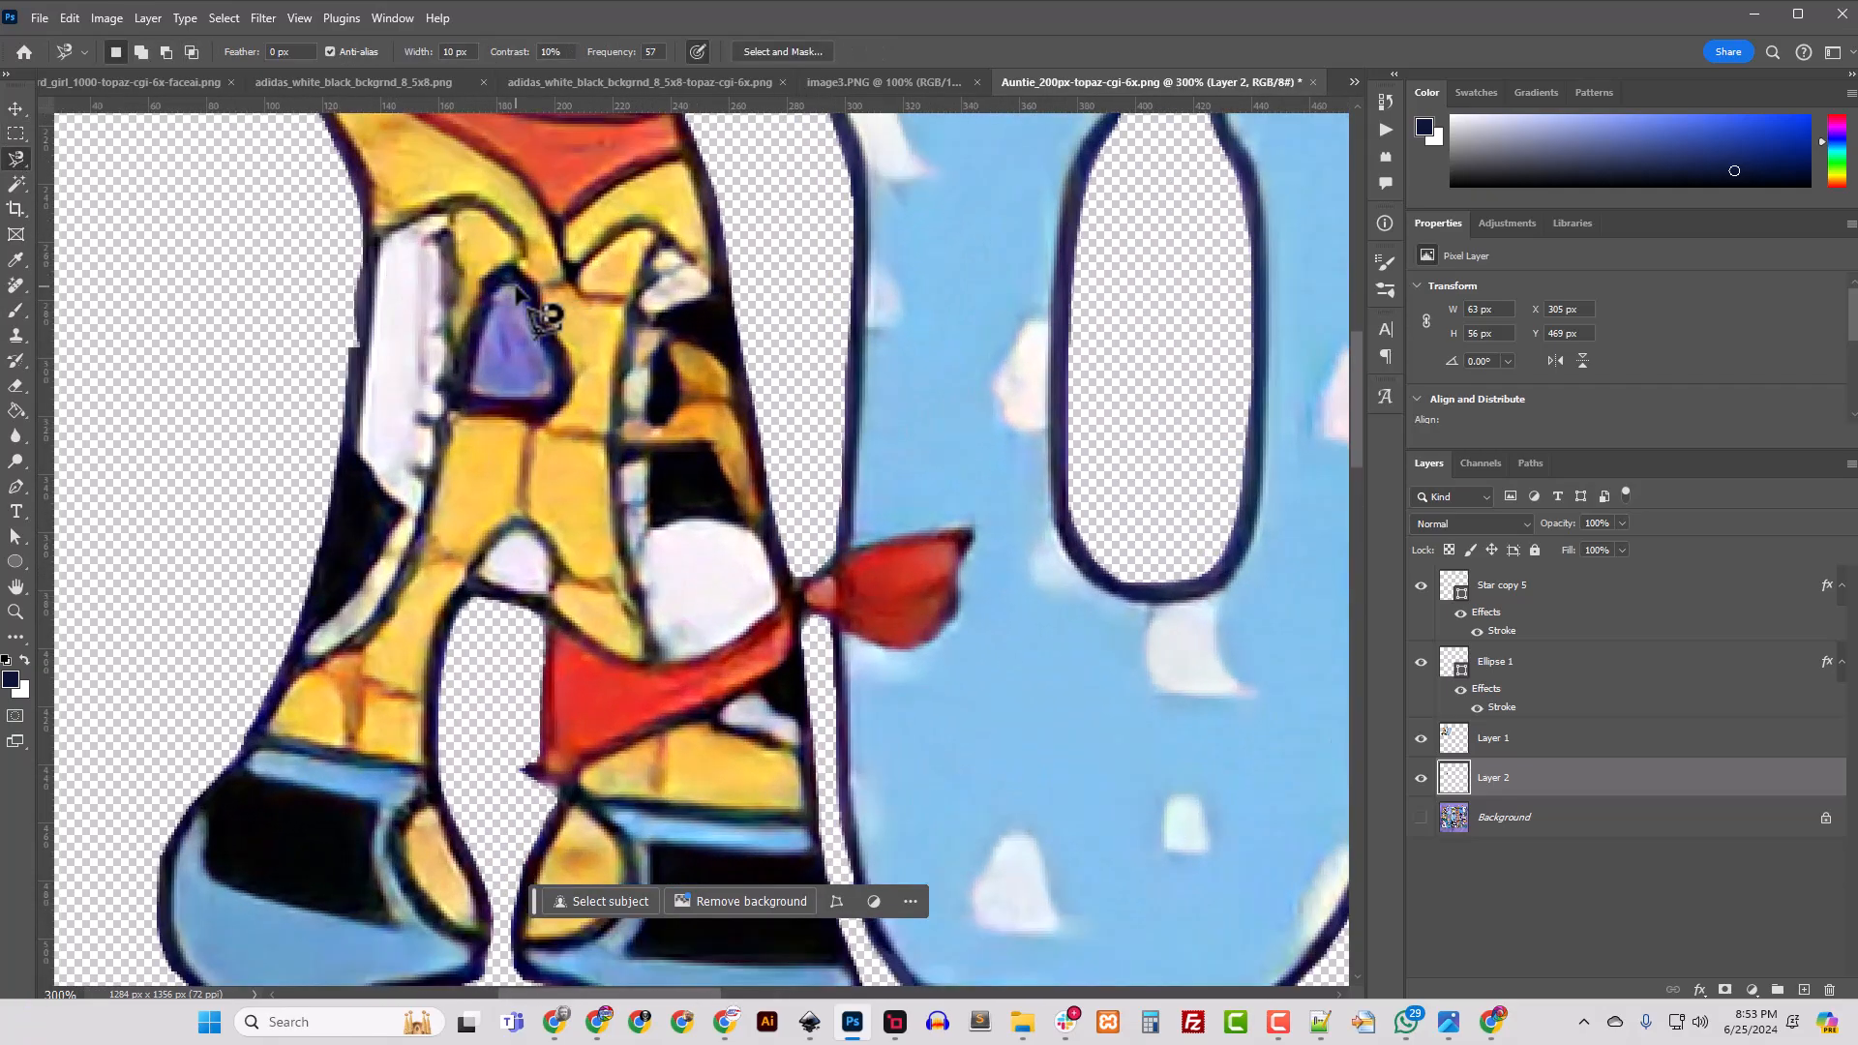
left_click(514, 287)
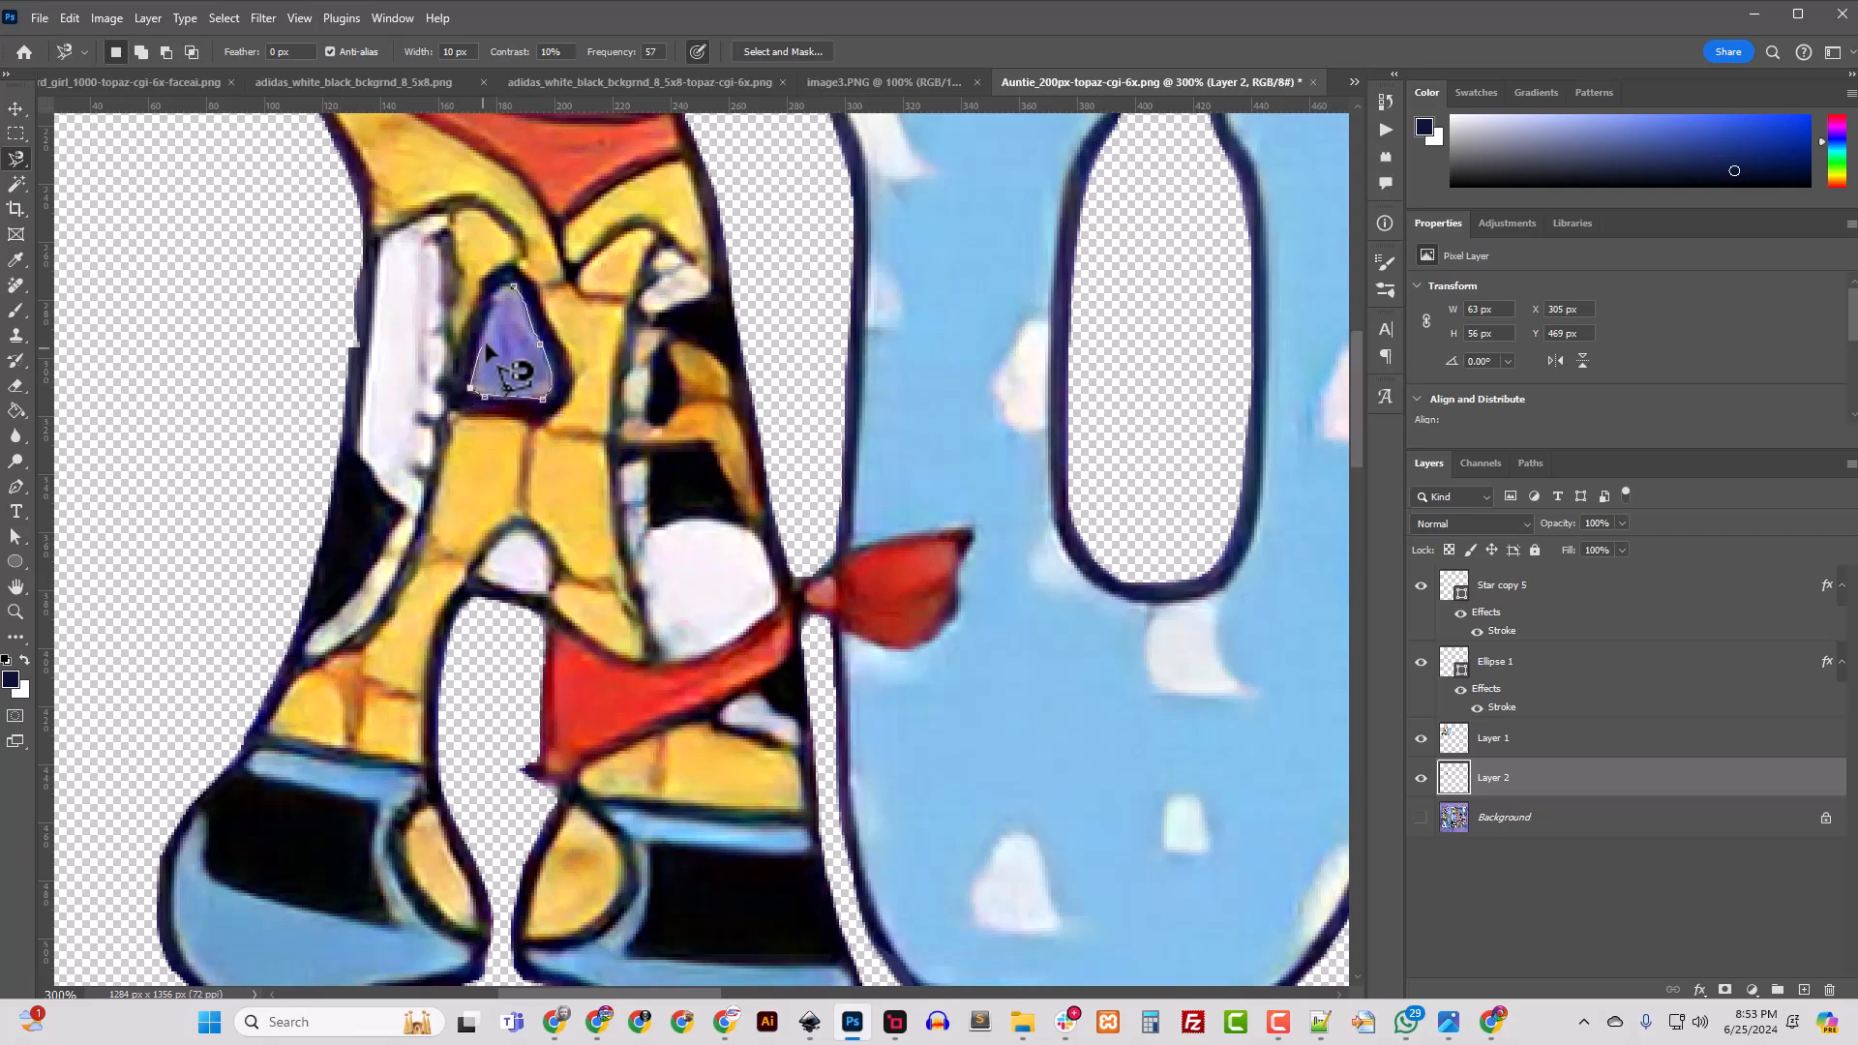
left_click(514, 288)
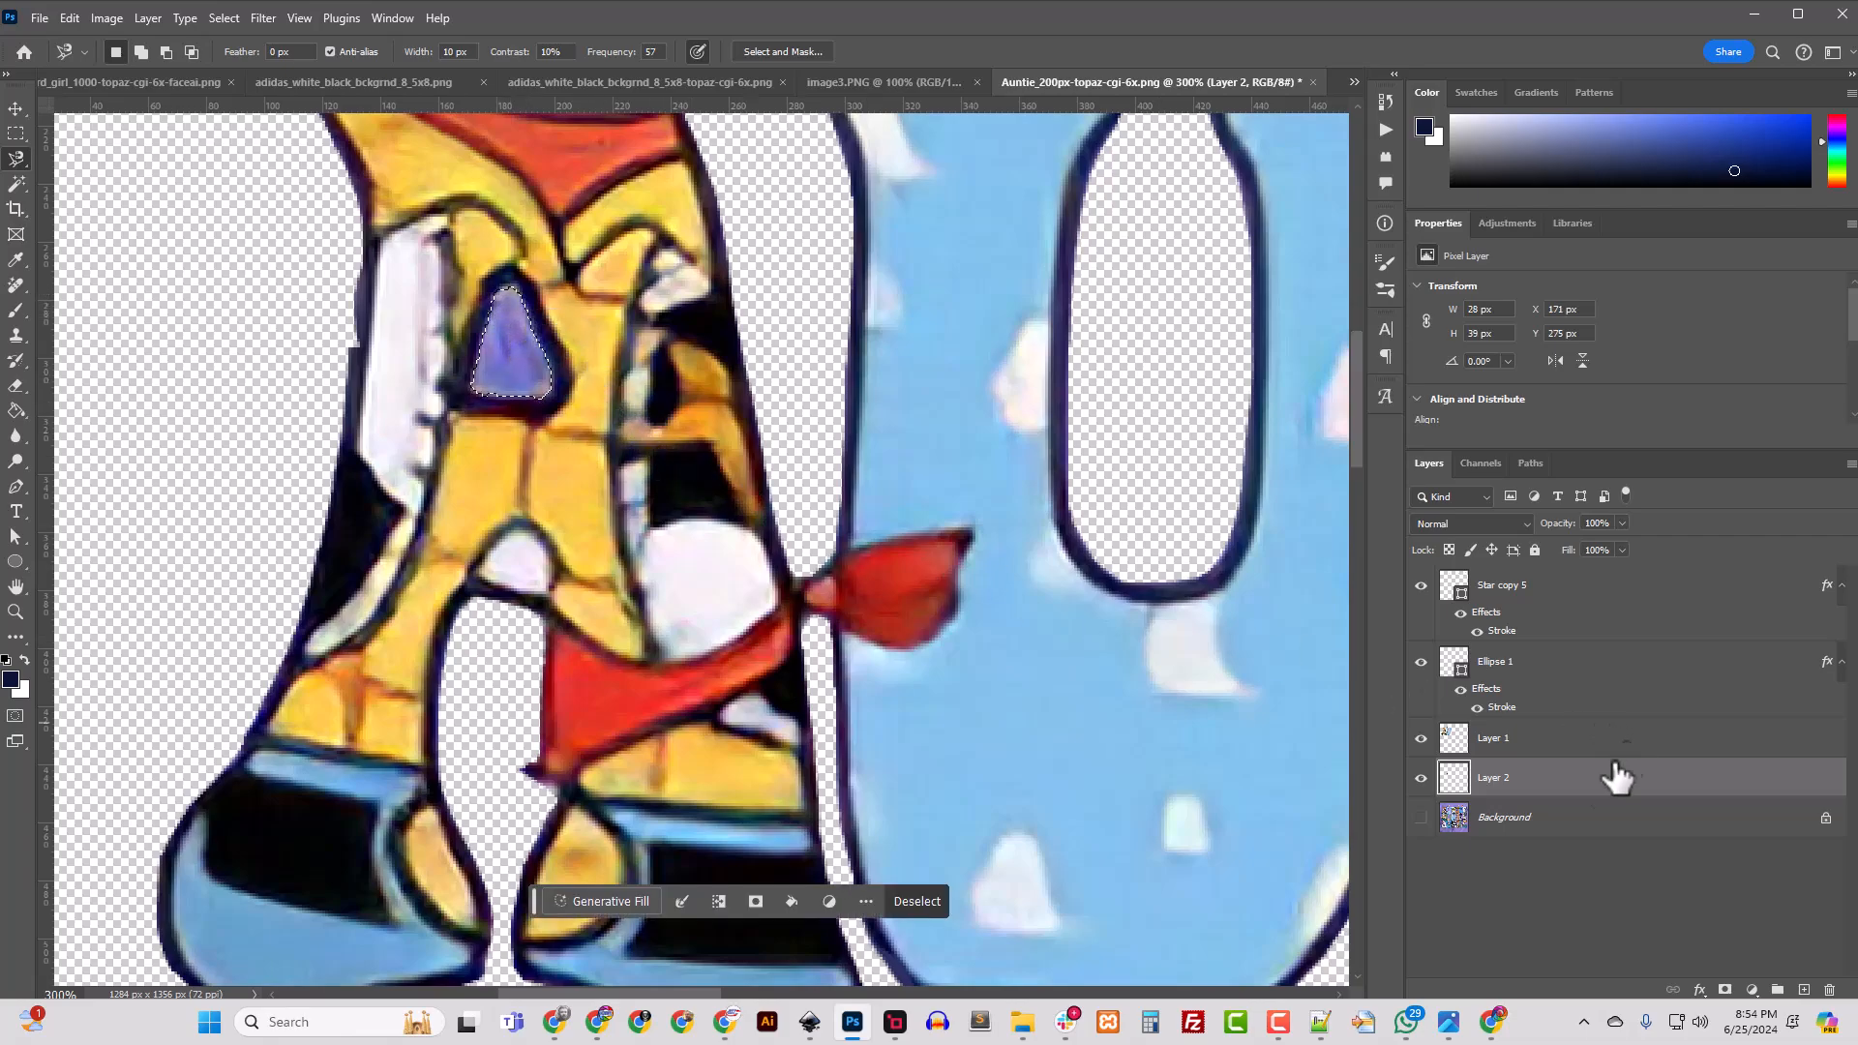
Step: Make Layer 1 with the copied letters the active layer, and clear the triangle selection
left_click(1533, 834)
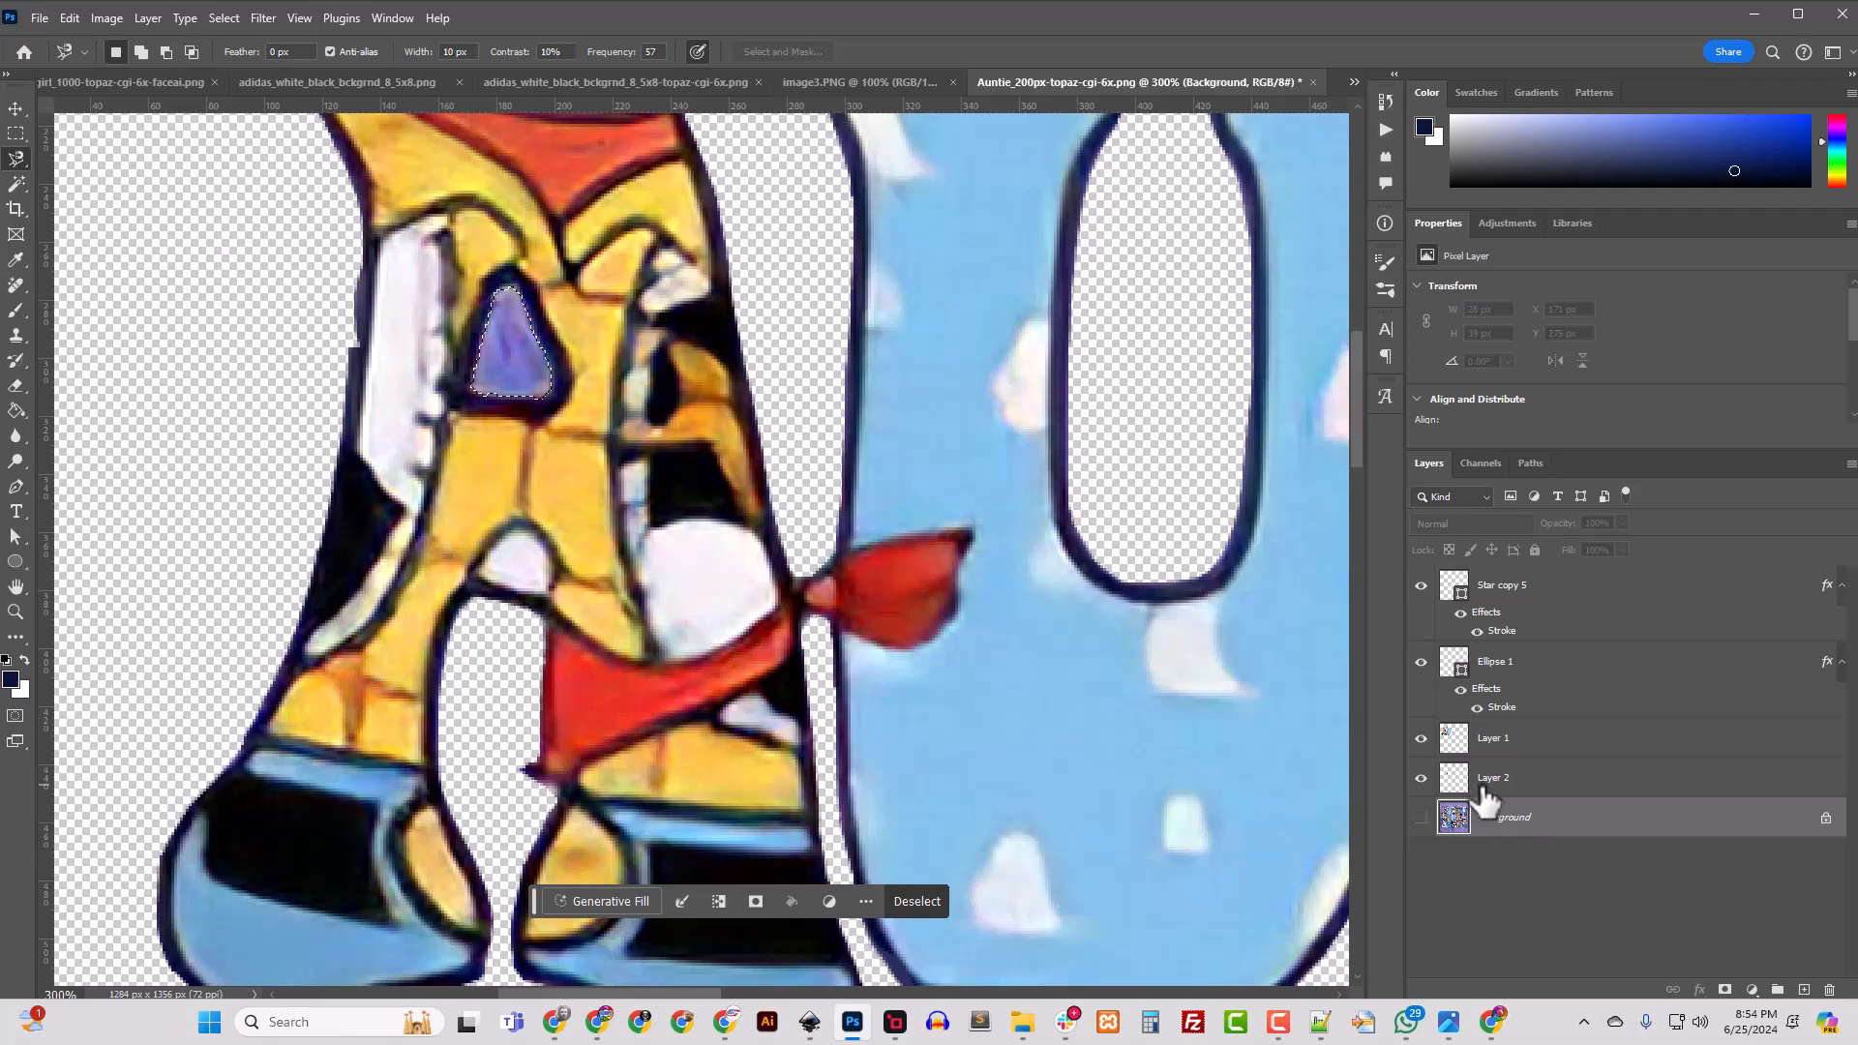
left_click(1492, 784)
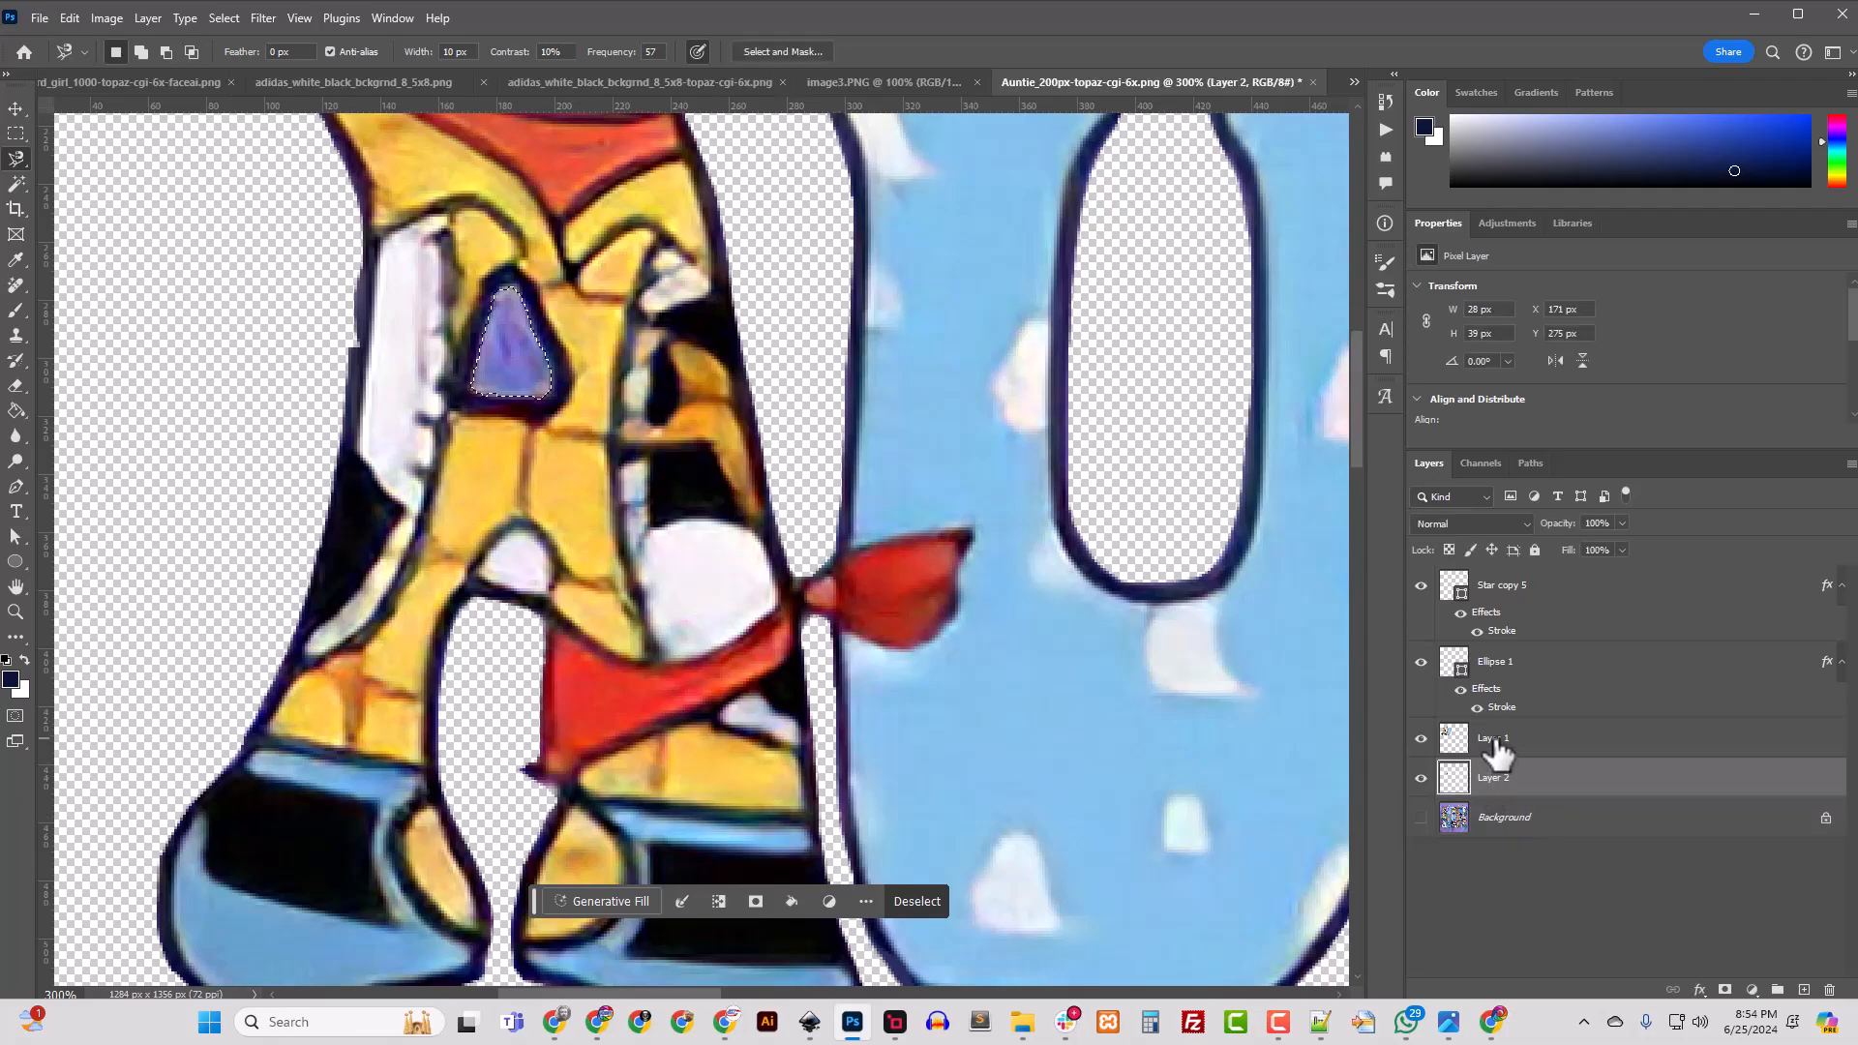
left_click(1498, 752)
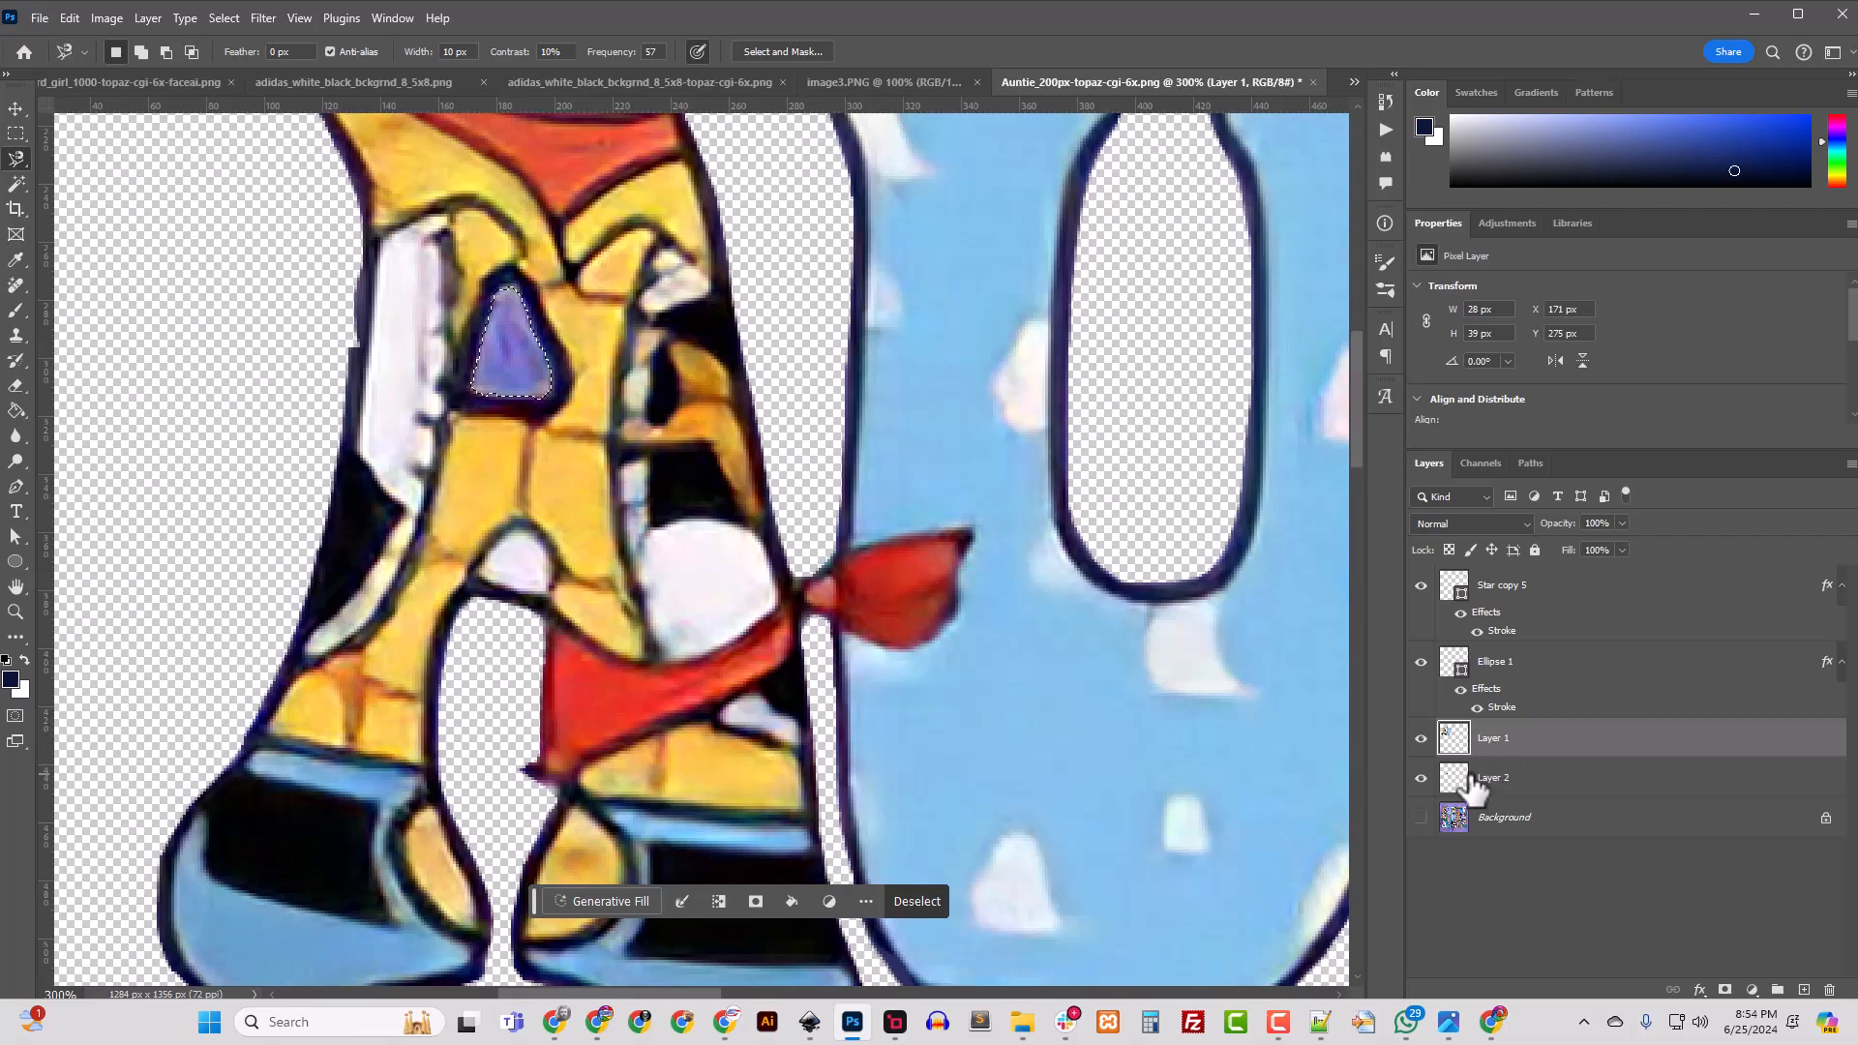
key("ctrl+d")
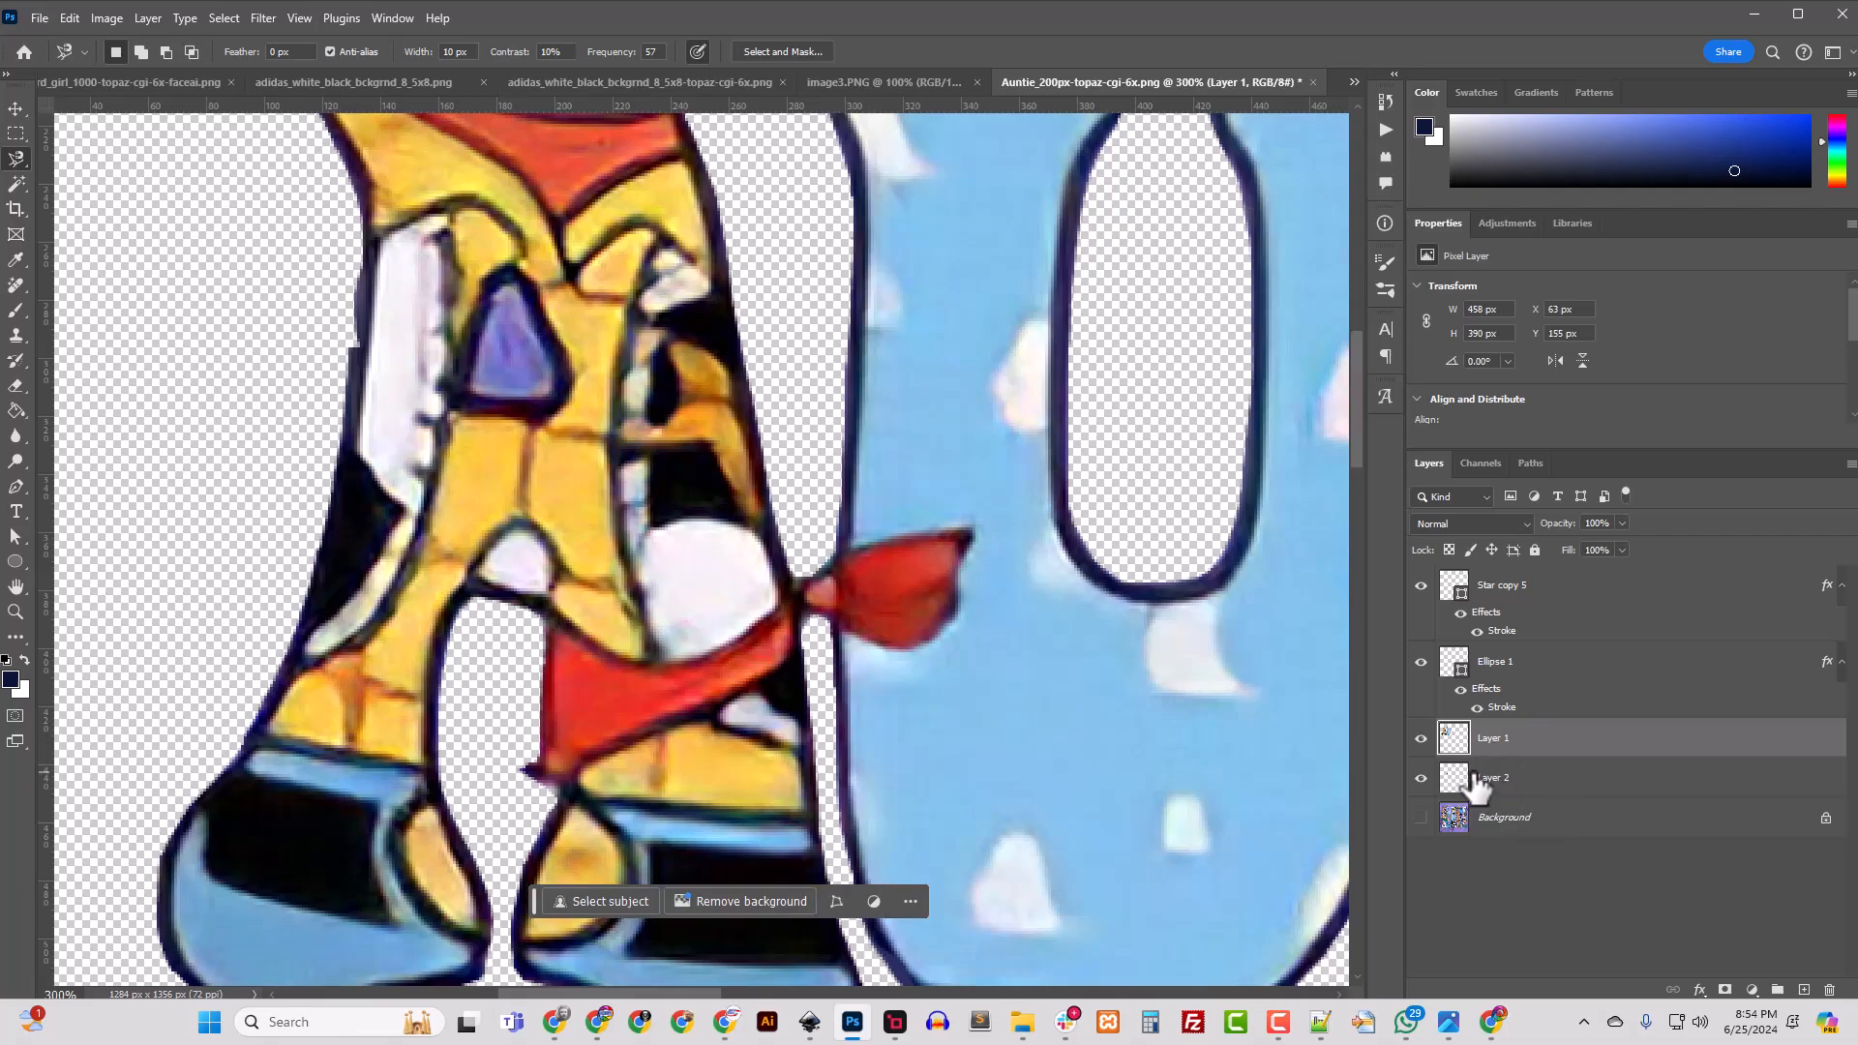
Step: Briefly hide and show Layer 1, and try to bring the previous selection back with Reselect
left_click(1421, 739)
left_click(1422, 740)
left_click(223, 17)
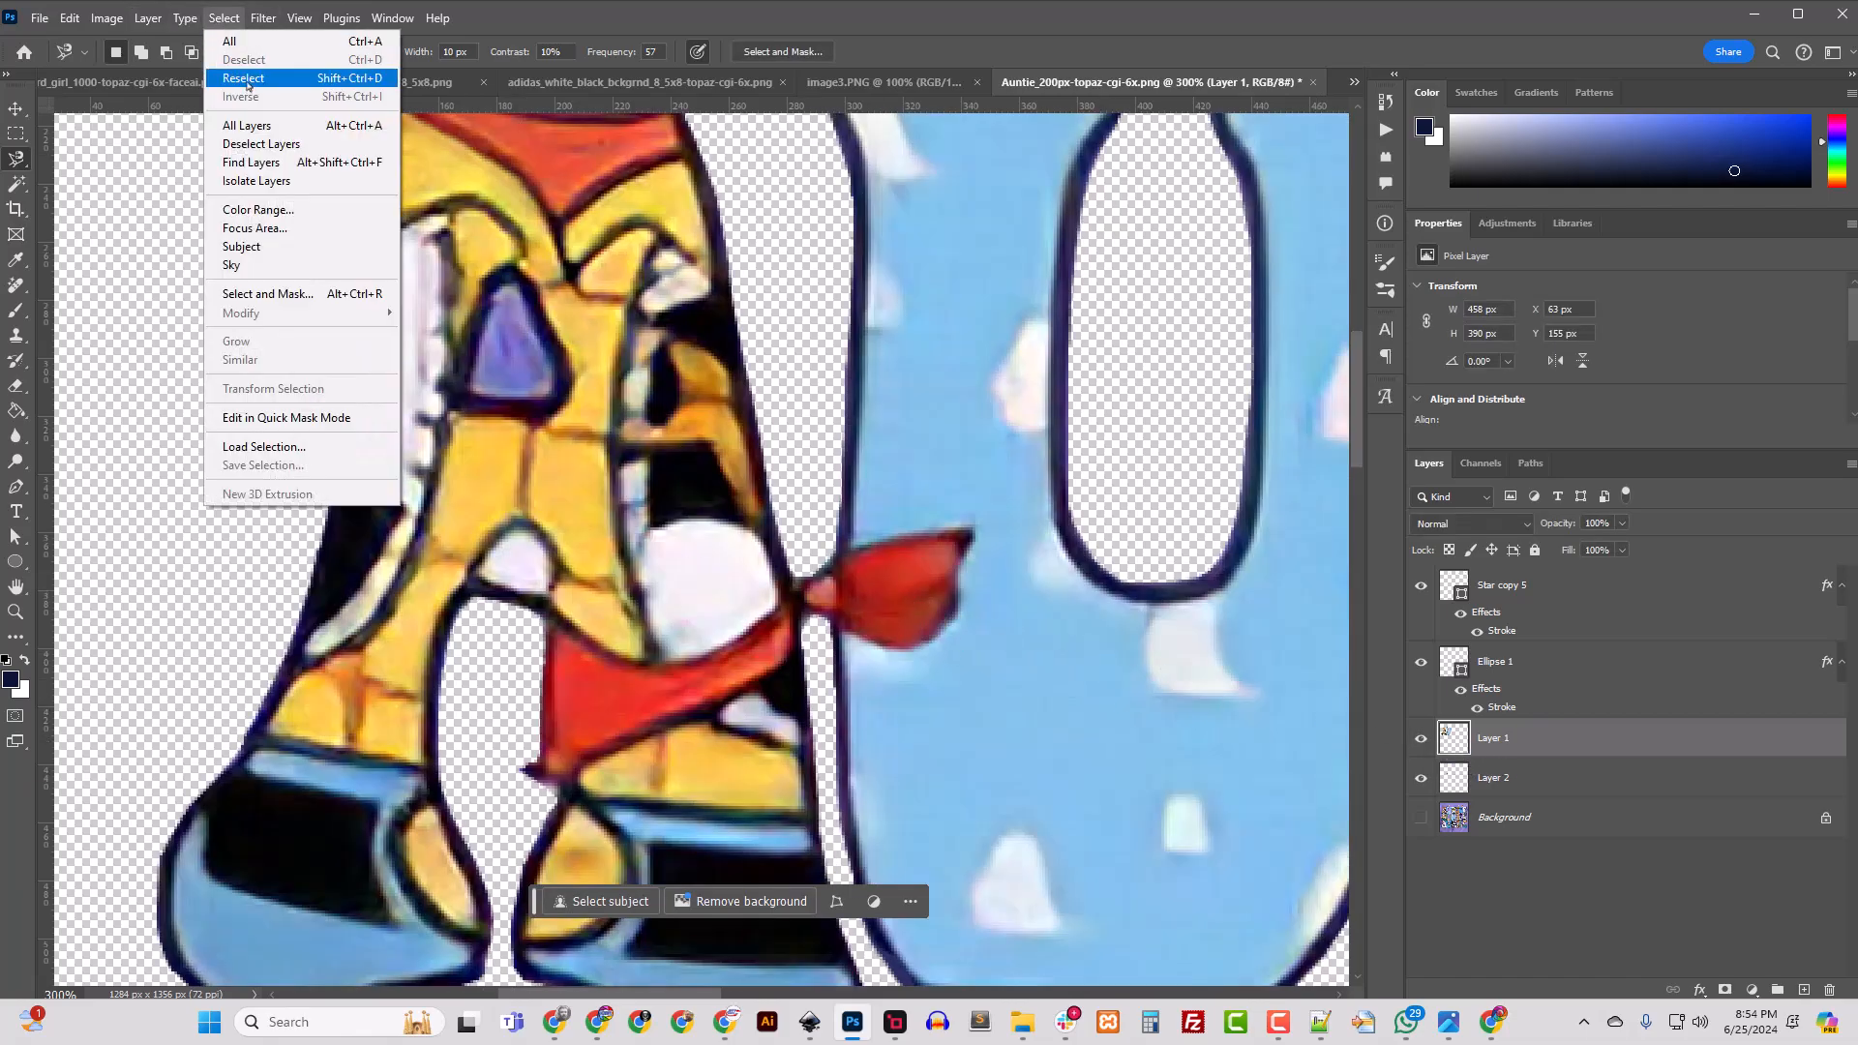
left_click(244, 79)
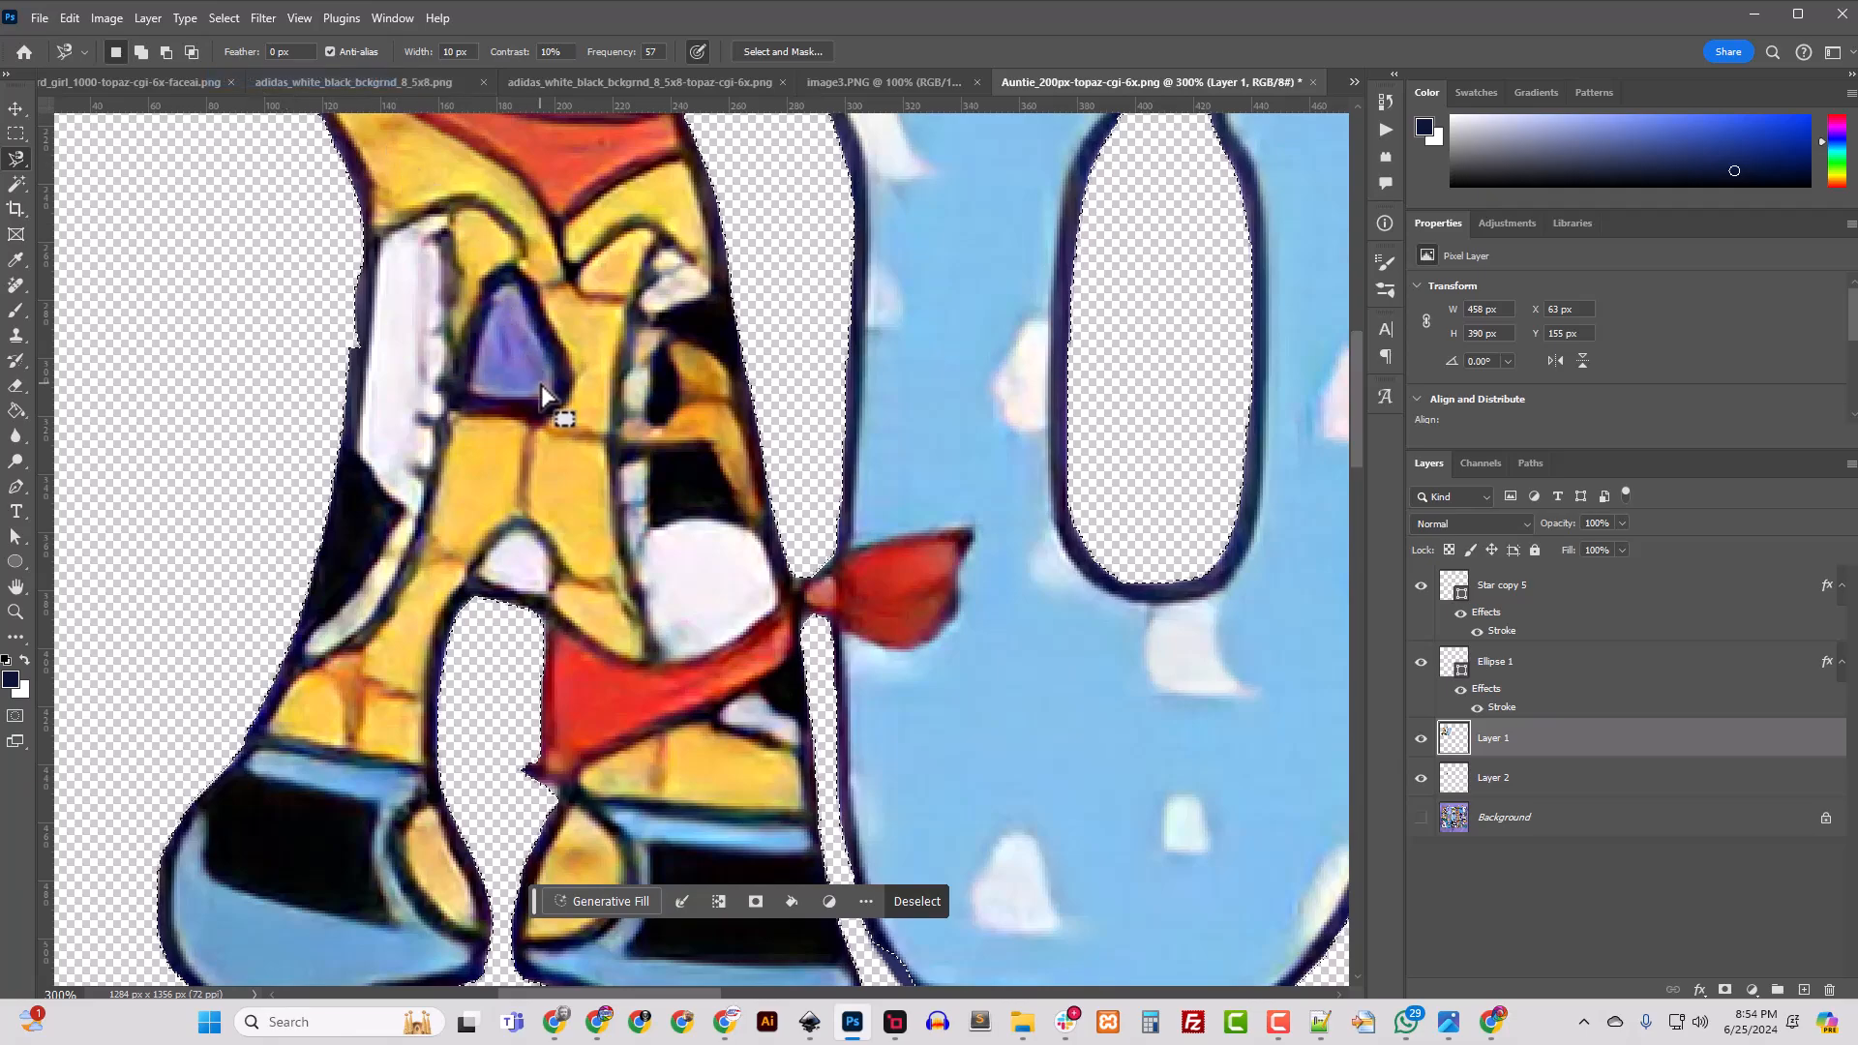
left_click(501, 340)
Step: Select the purple triangle inside the first-row A on Layer 1, delete it, and clear the selection
left_click(512, 287)
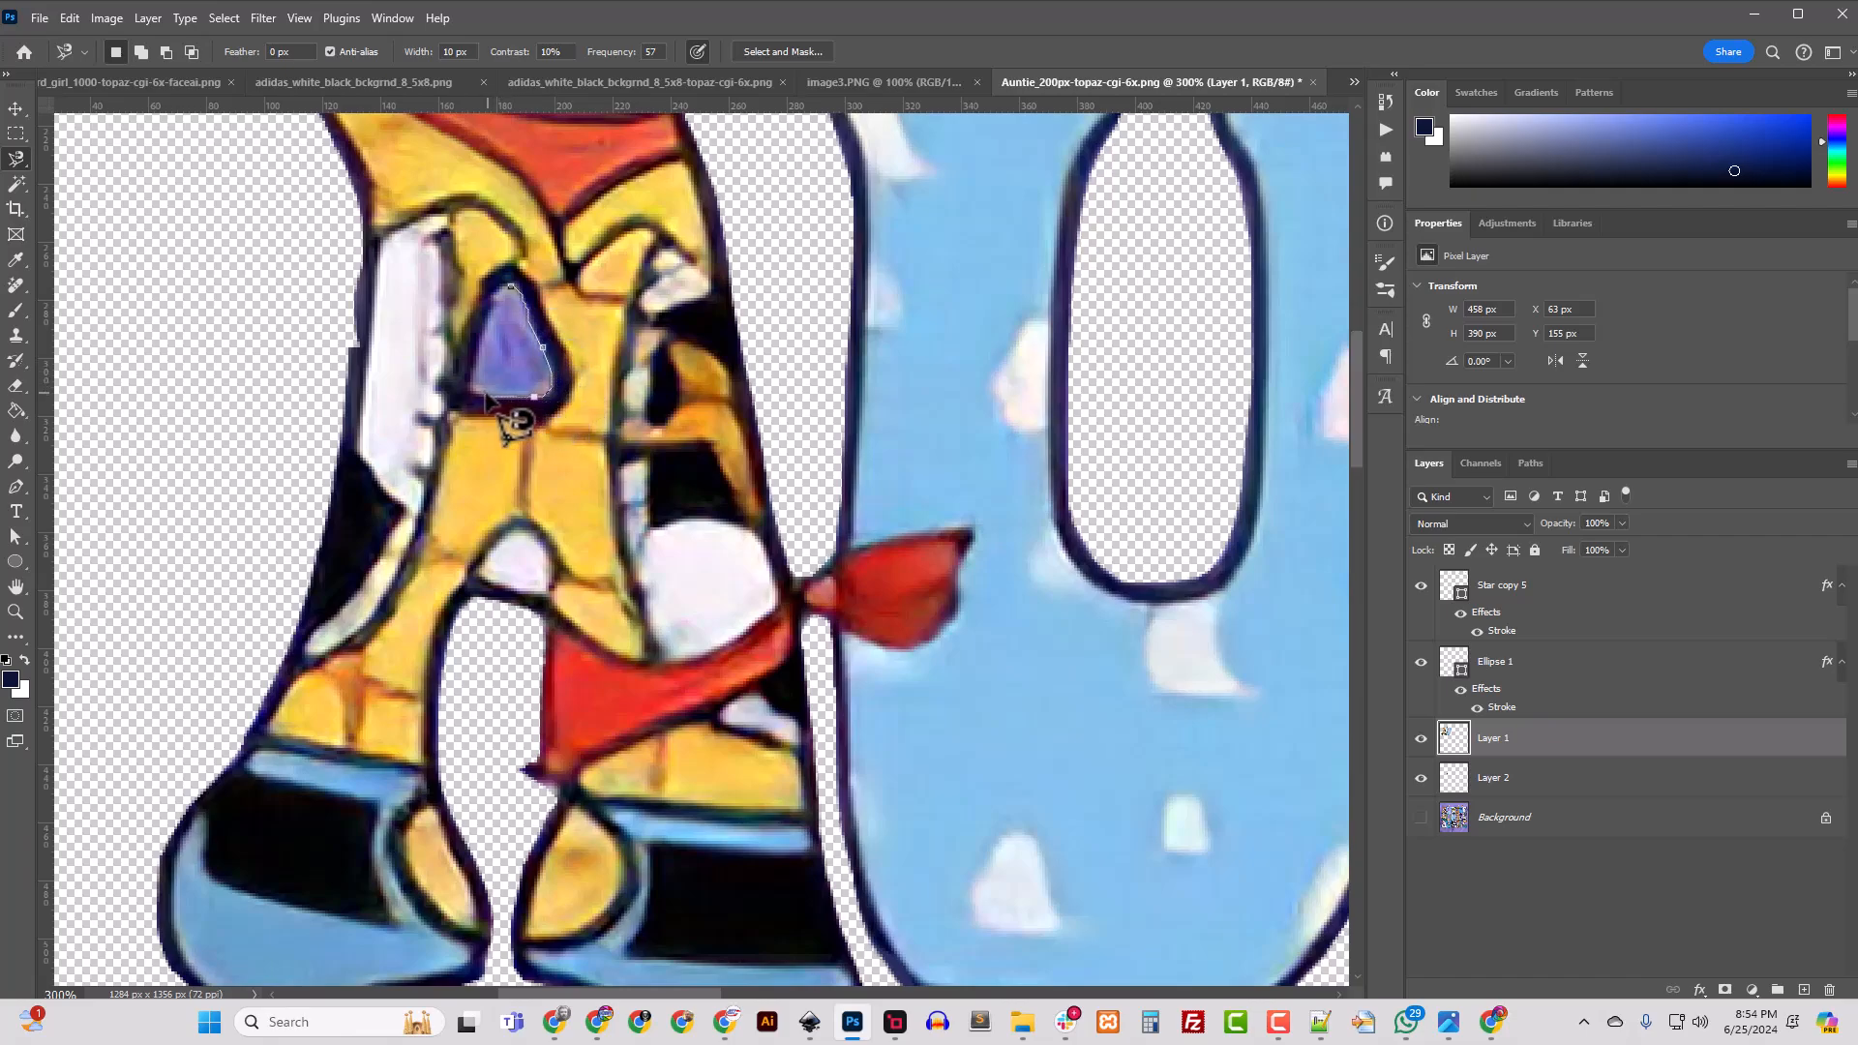
left_click(517, 295)
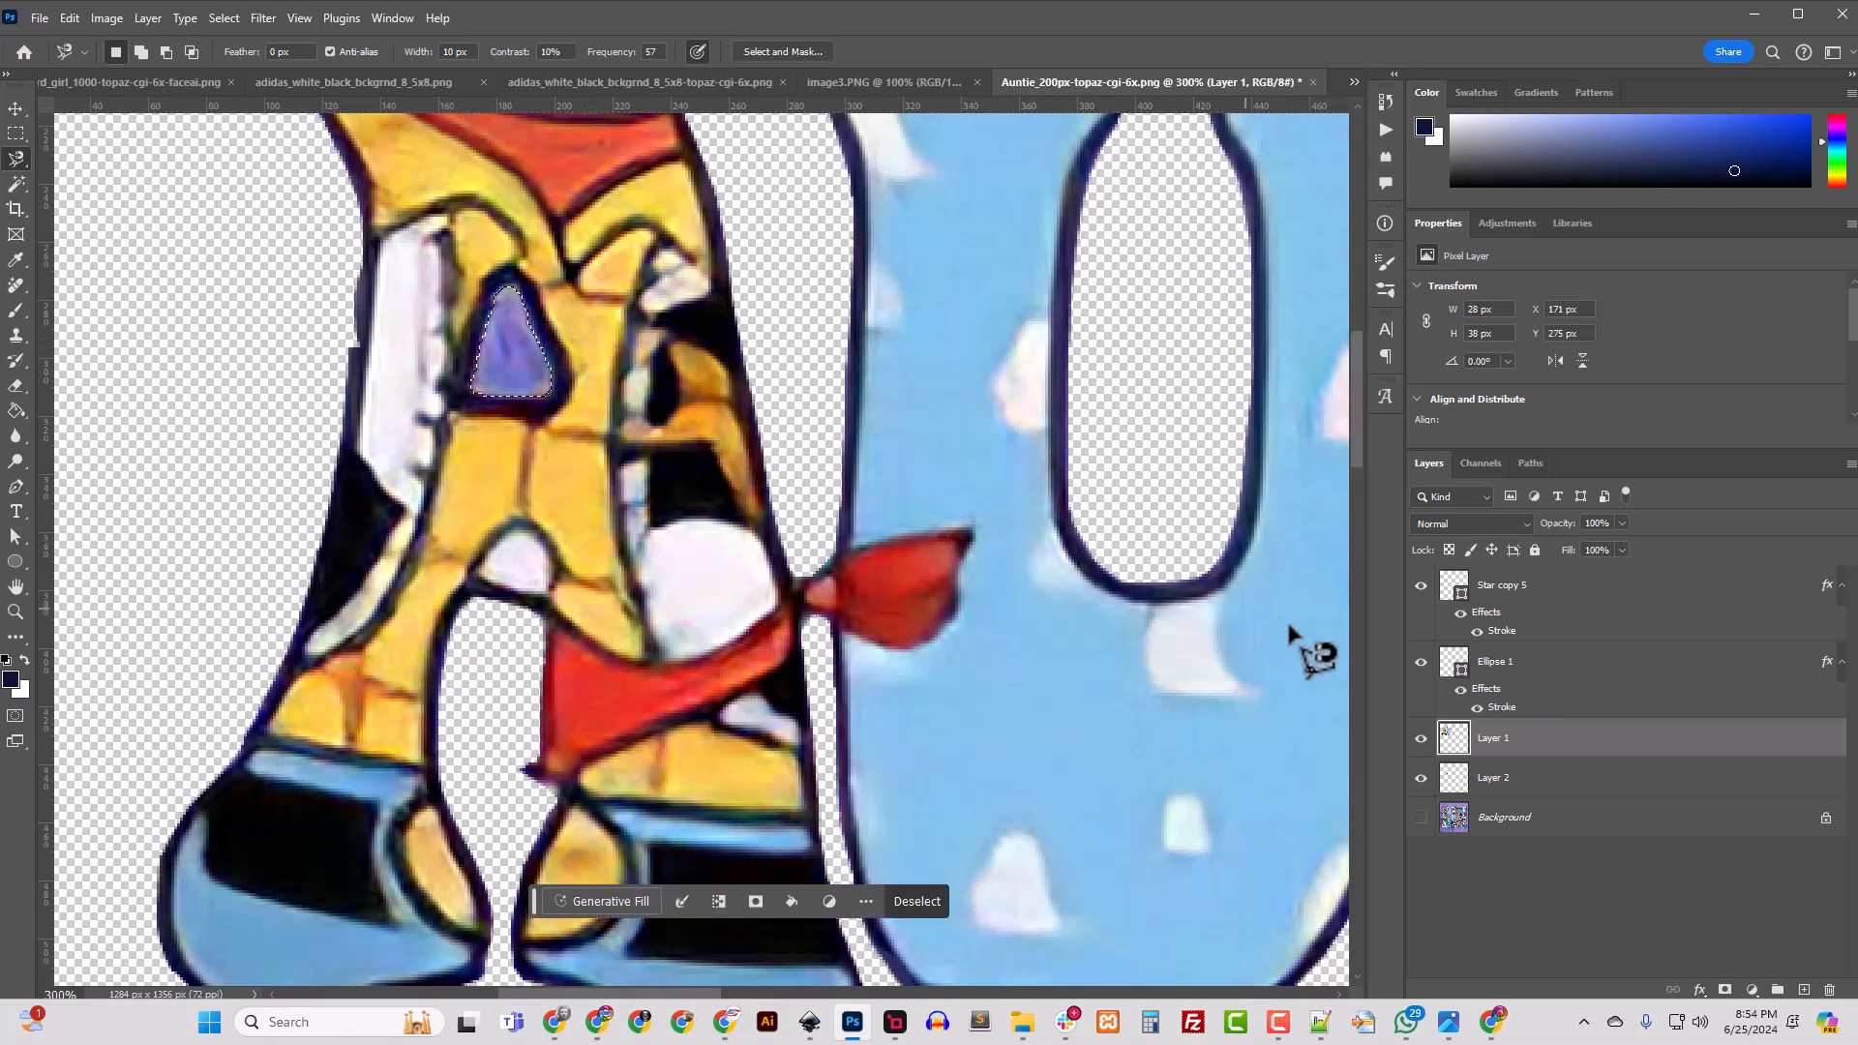
key("Delete")
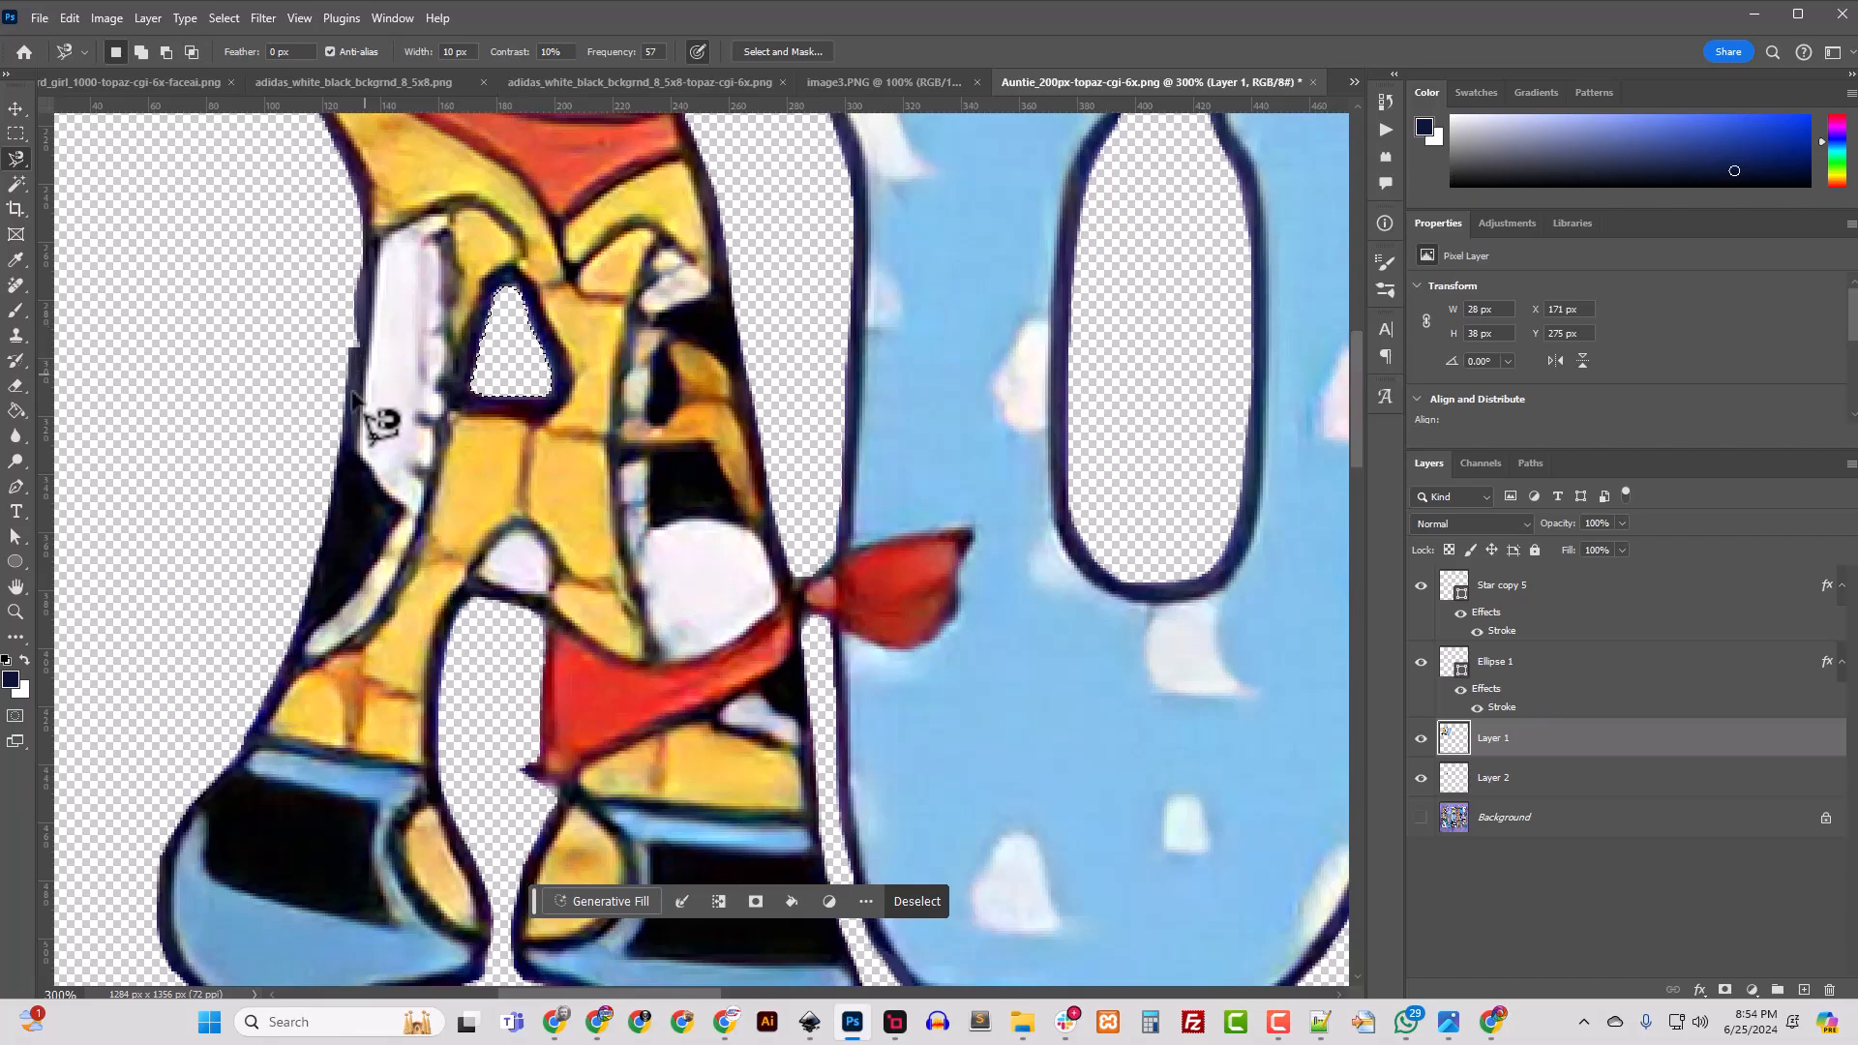
left_click(16, 310)
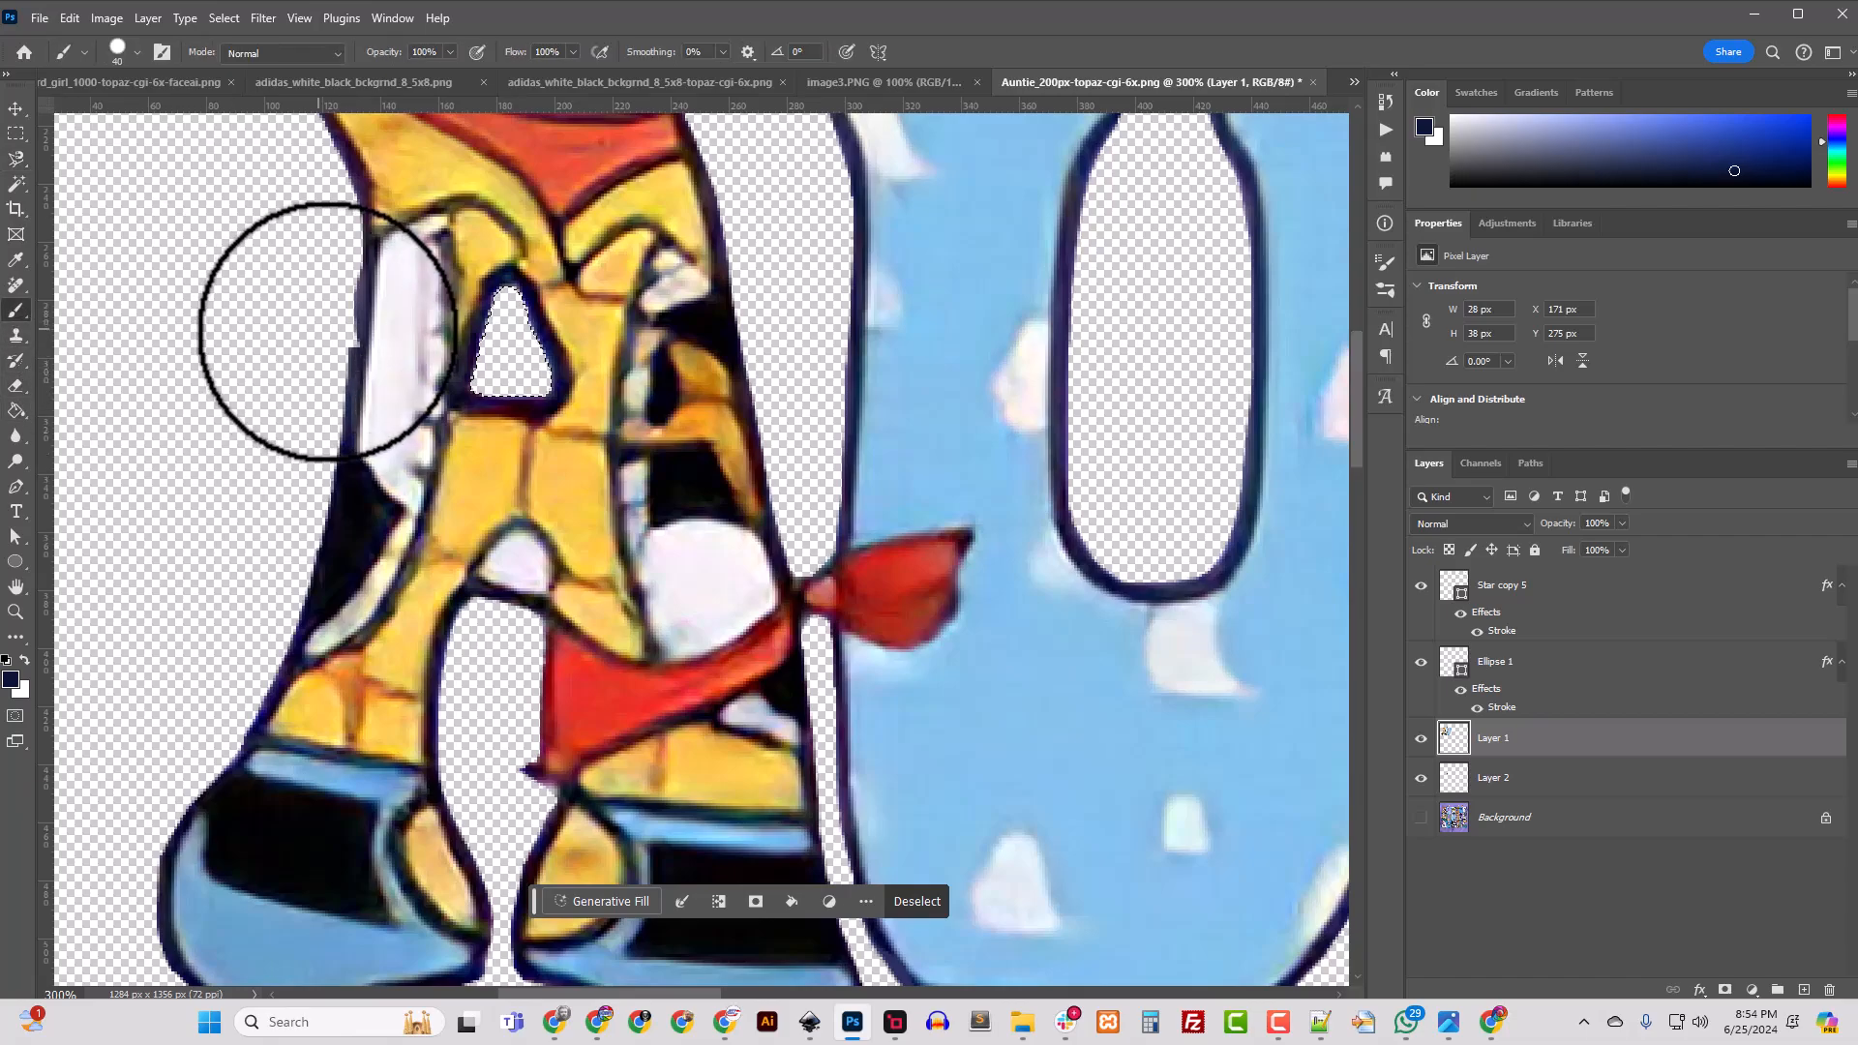
key("ctrl+d")
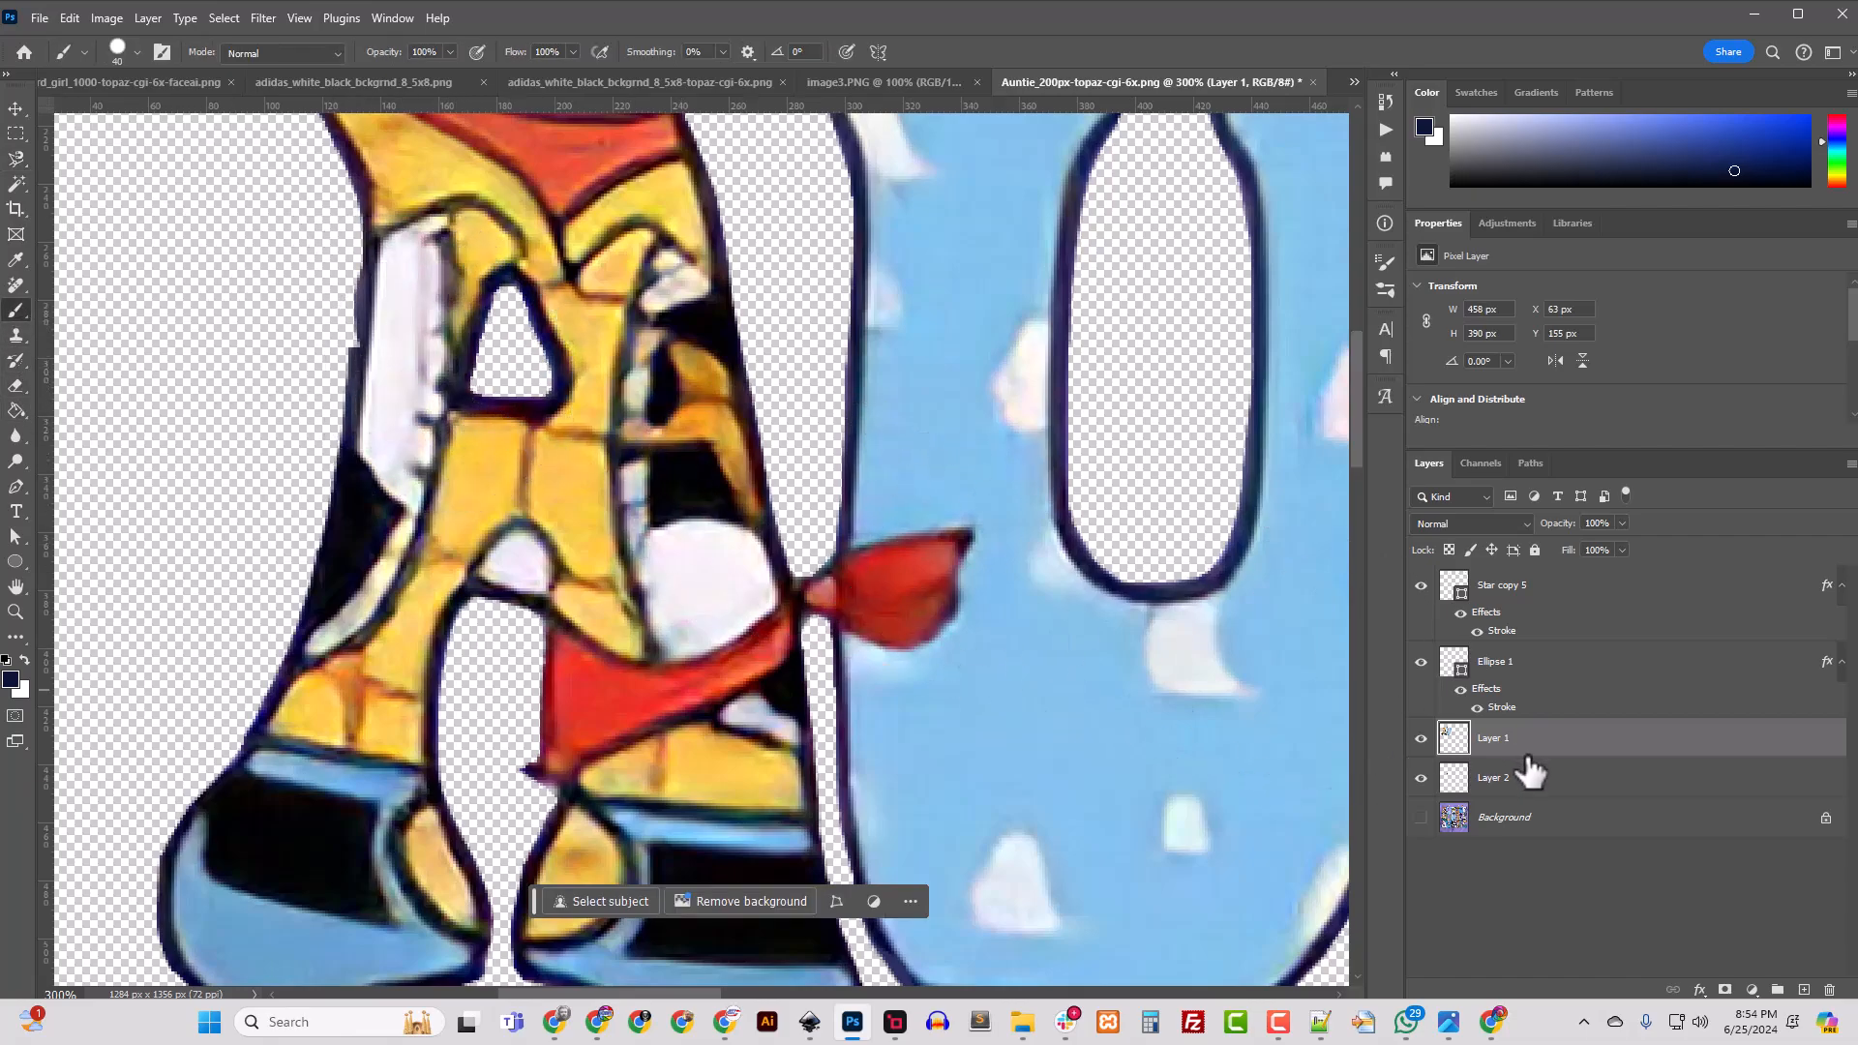
Step: Fill in the dark outline along the A's left edge on Layer 2 with a 20 px brush, and check the brush settings
left_click(1495, 779)
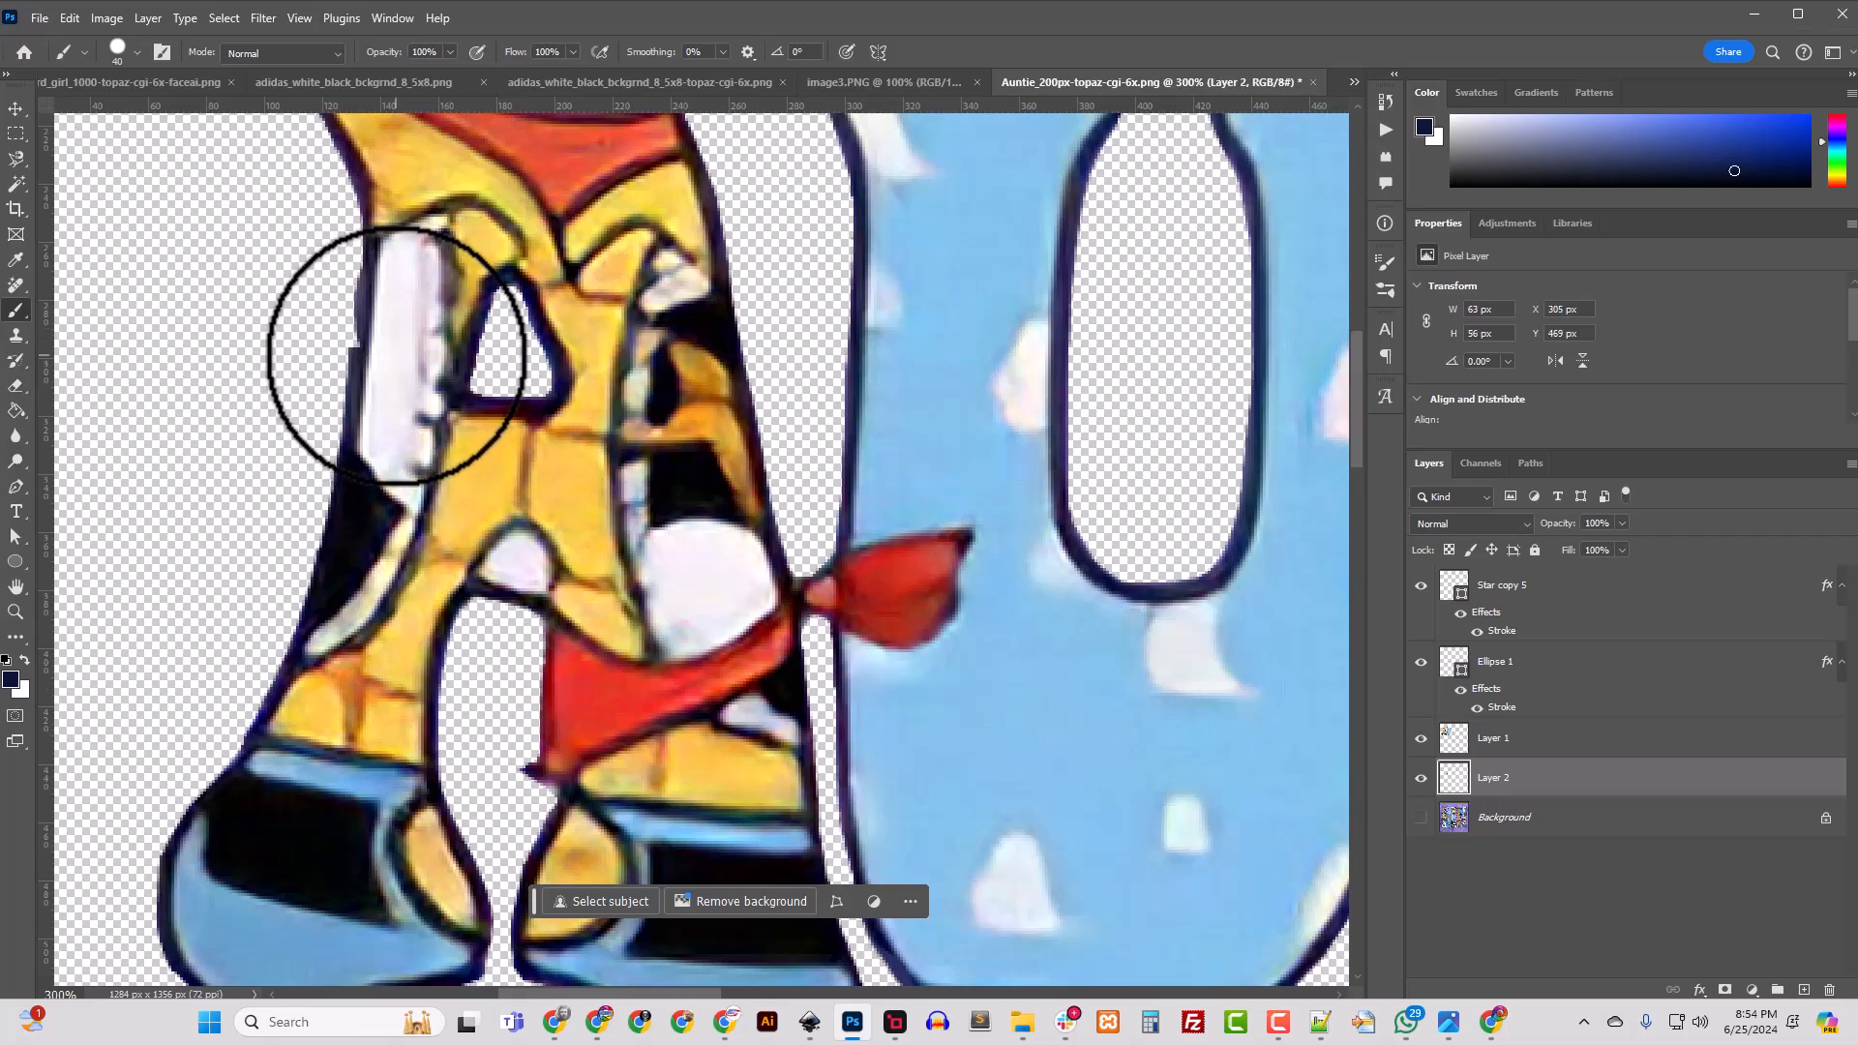
key("bracketleft")
key("bracketleft")
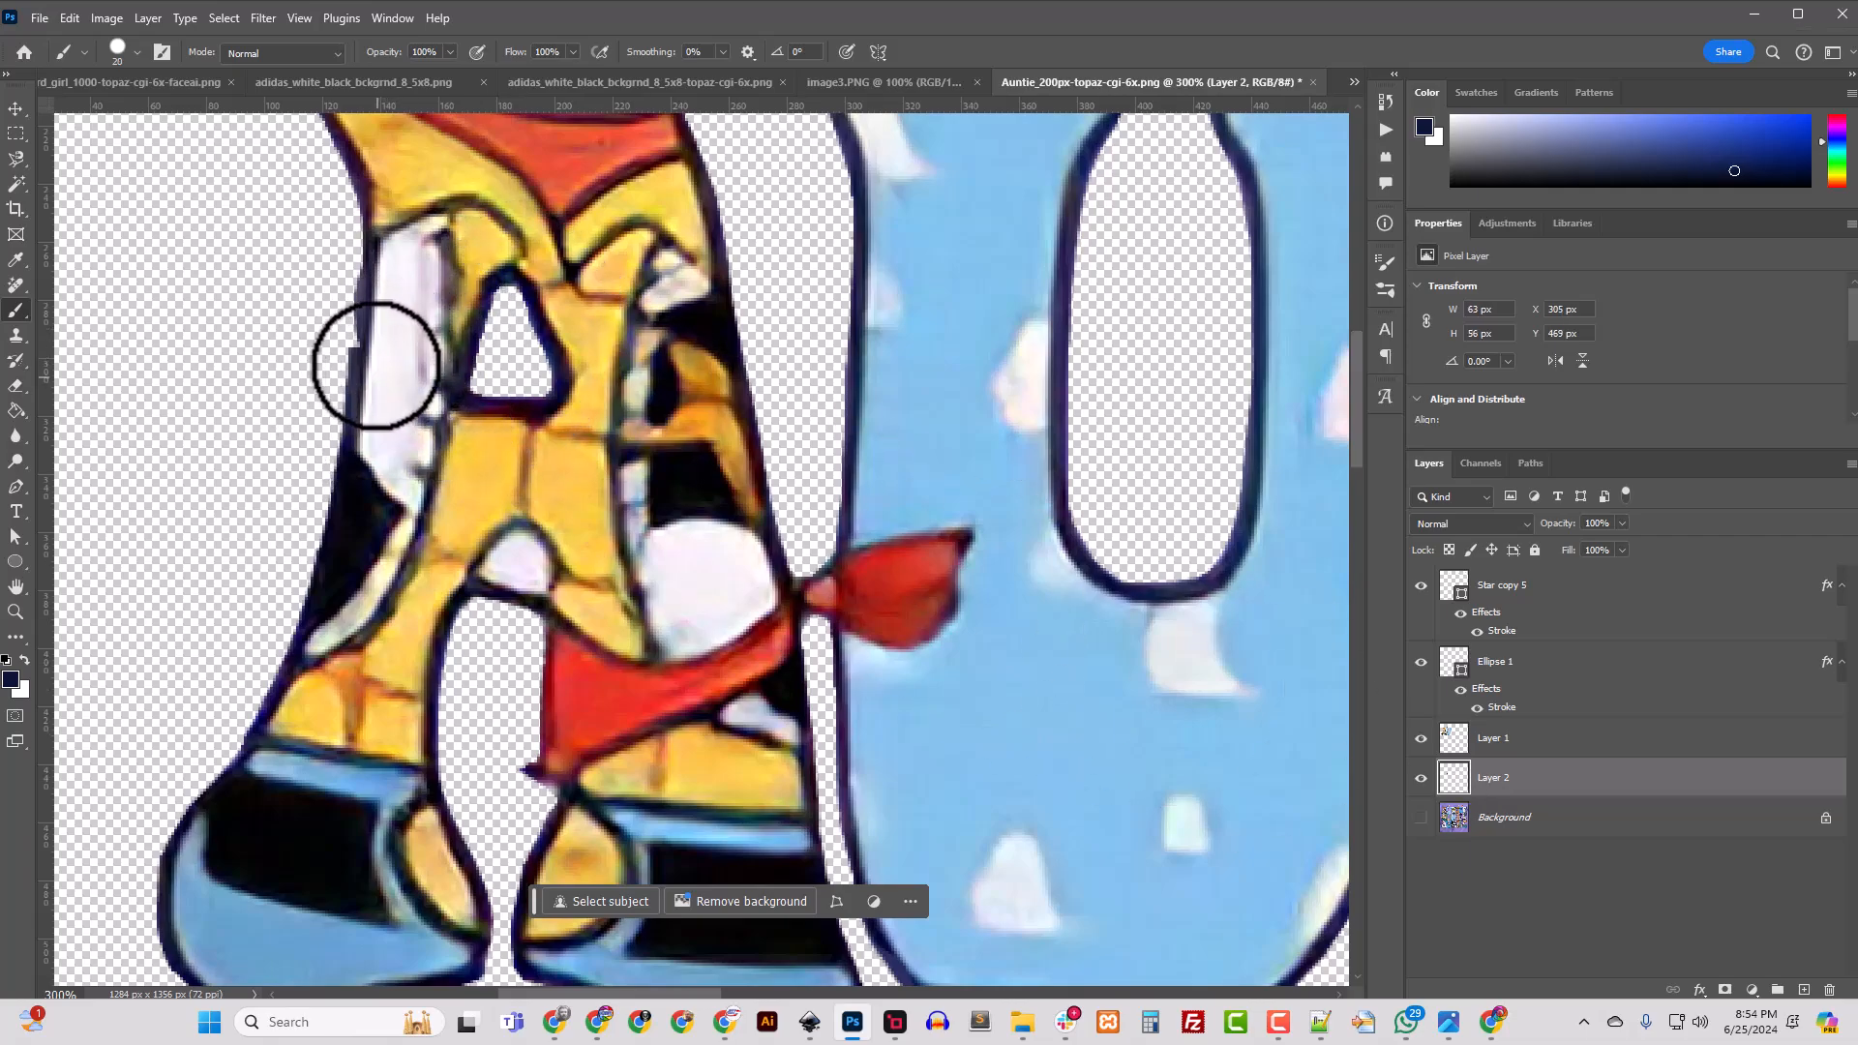
mouse_move(382, 328)
left_mouse_down()
mouse_move(378, 357)
mouse_move(358, 286)
left_mouse_up()
left_click(138, 52)
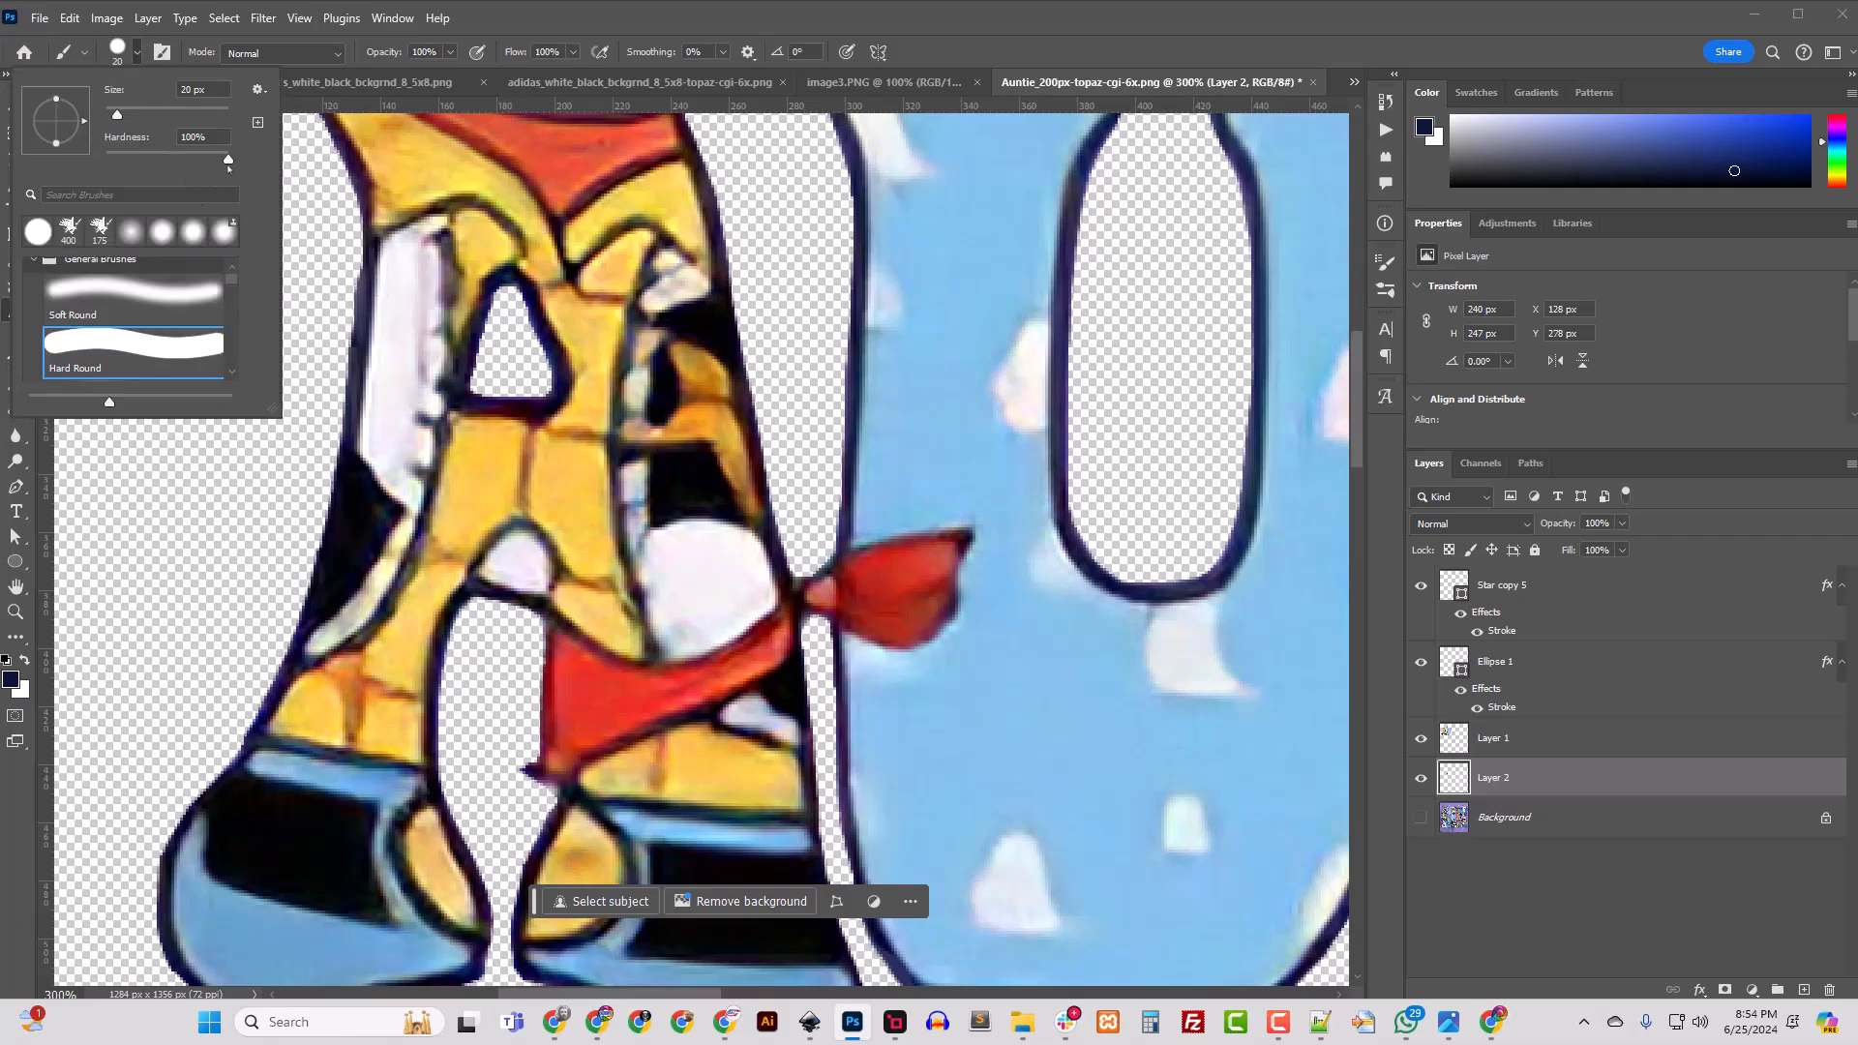
left_click(508, 28)
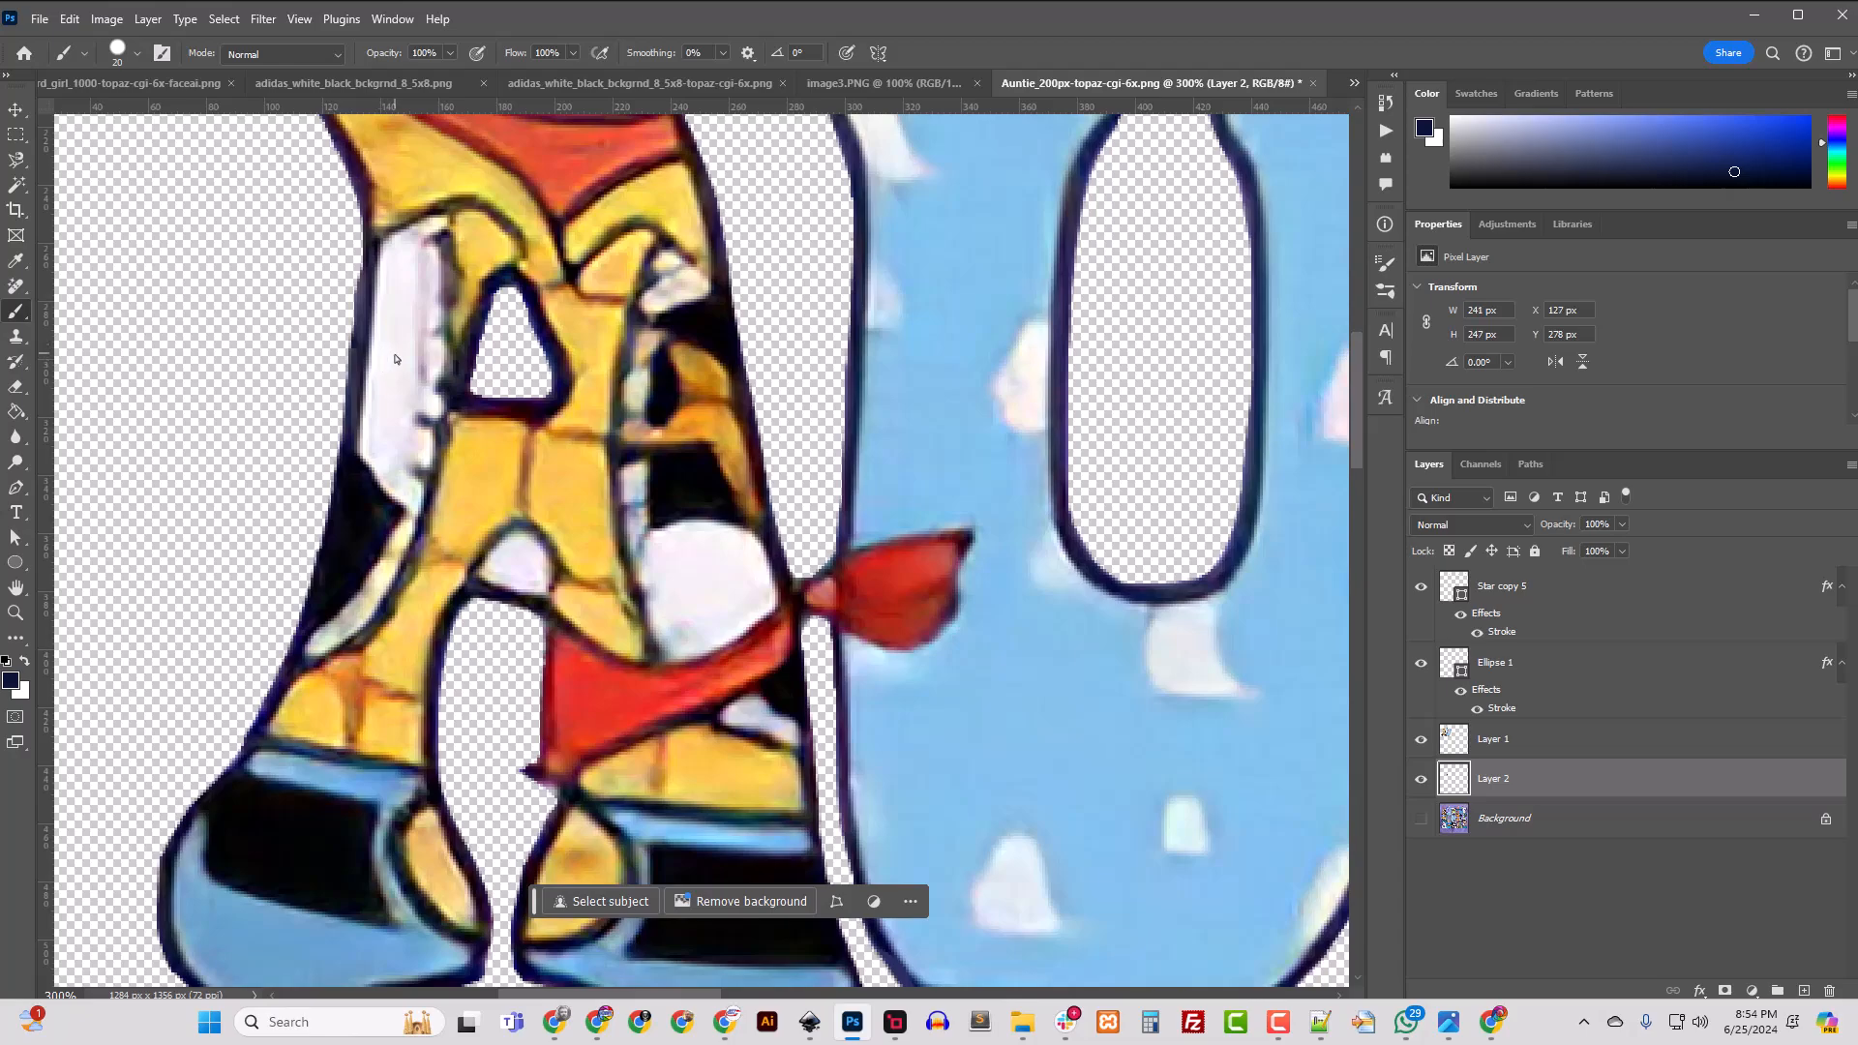
Step: Merge Layer 1 with the A and U letters down into Layer 2 with the painted outline patches
key("ctrl+minus")
key("ctrl+minus")
key("ctrl+minus")
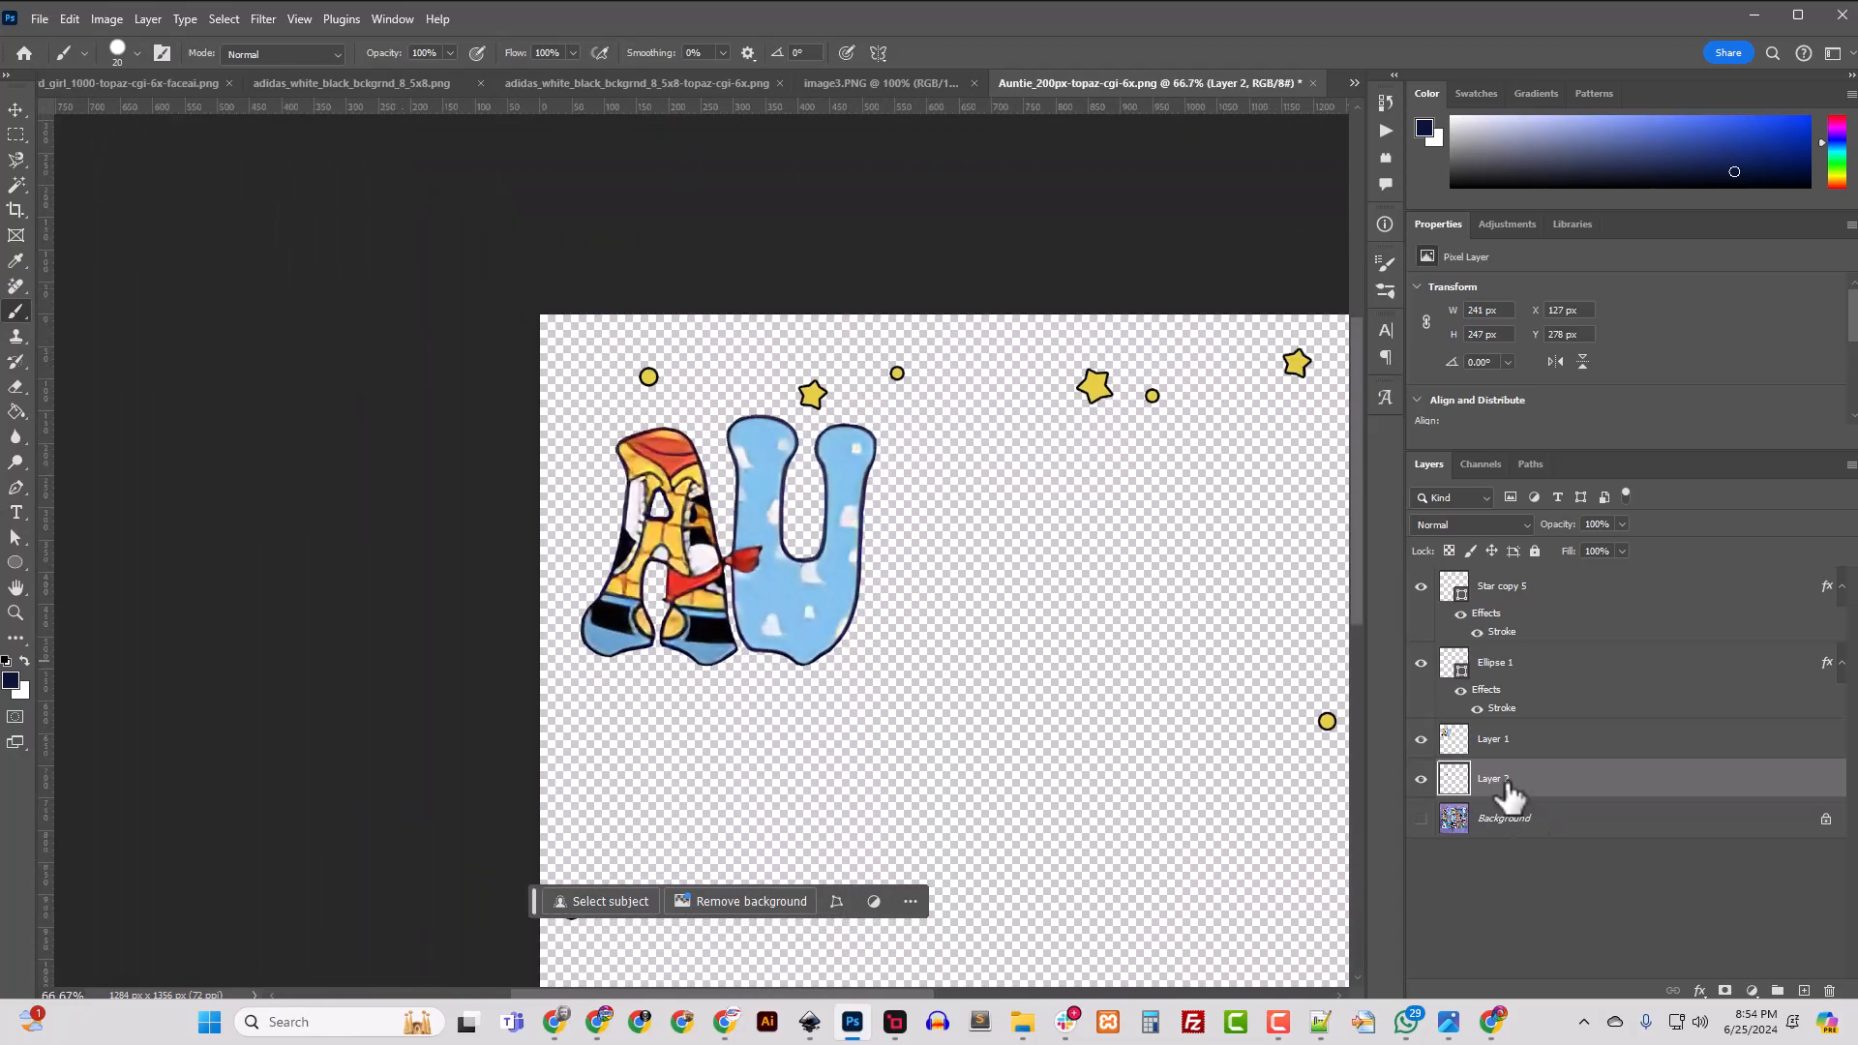
left_click(1495, 741)
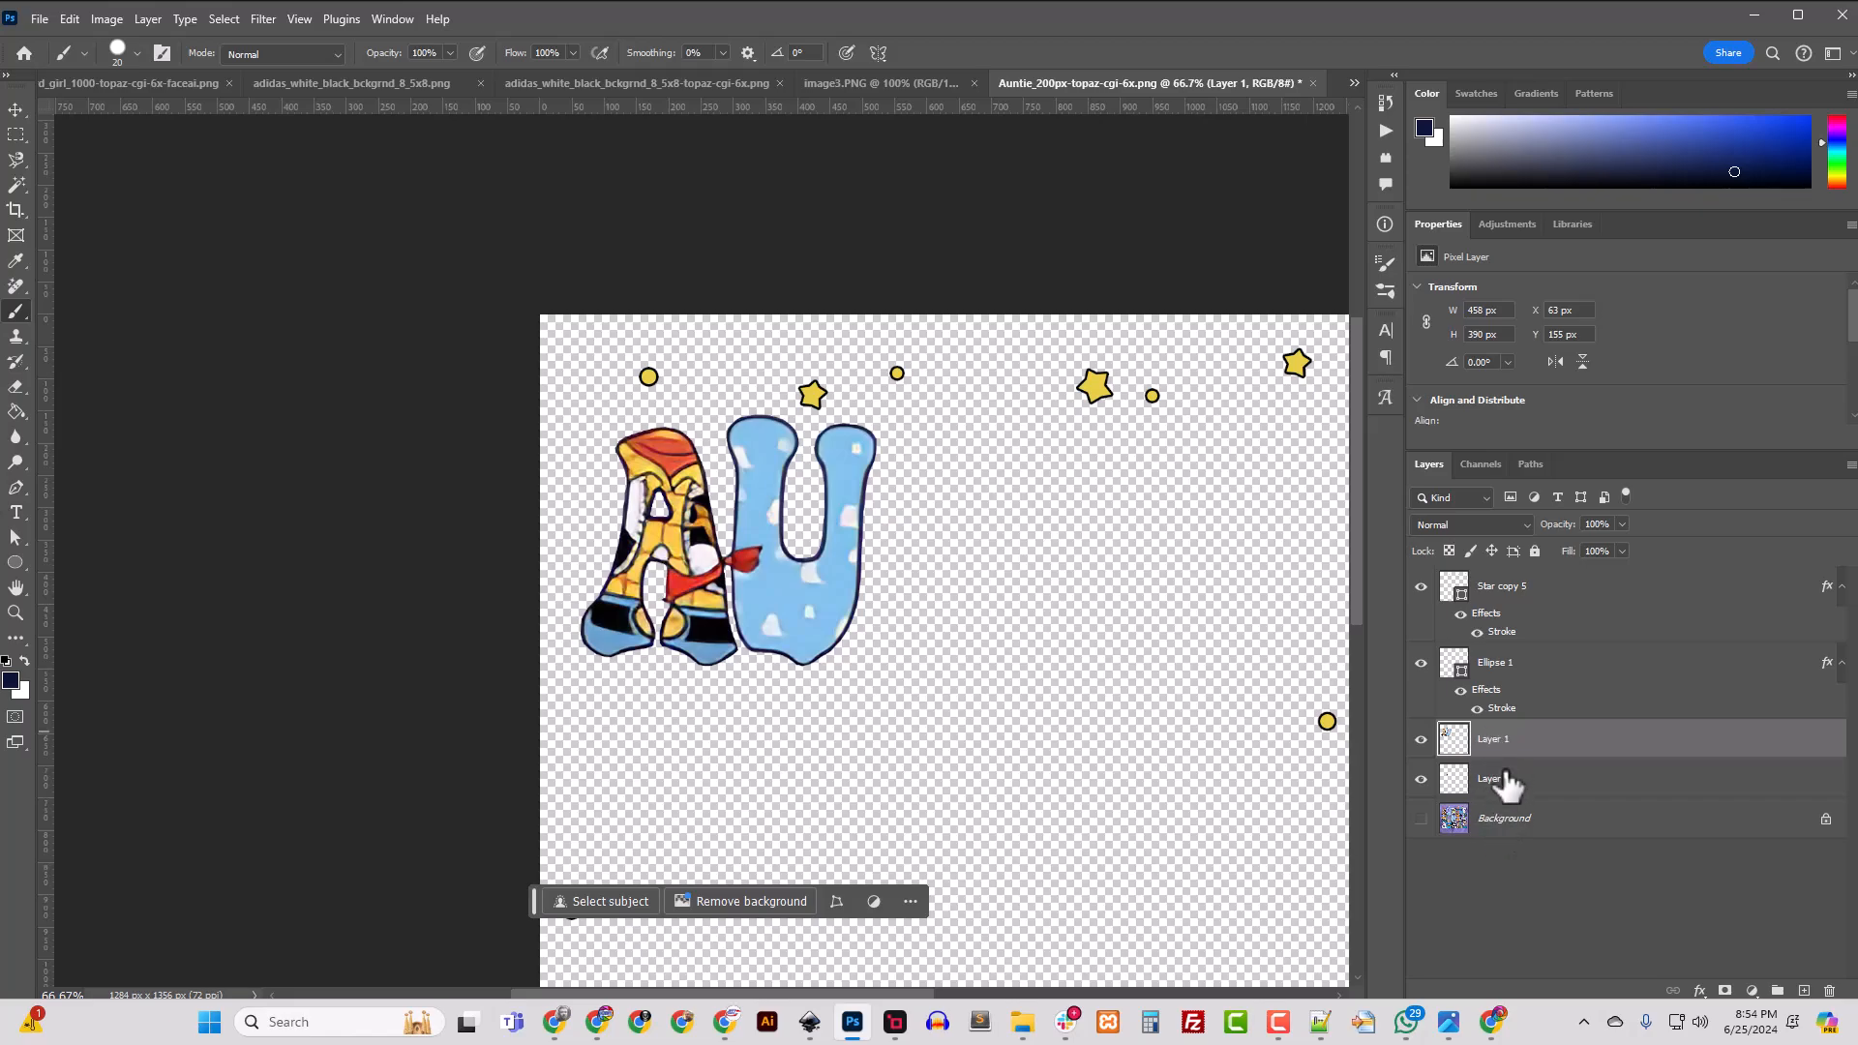
key("ctrl+e")
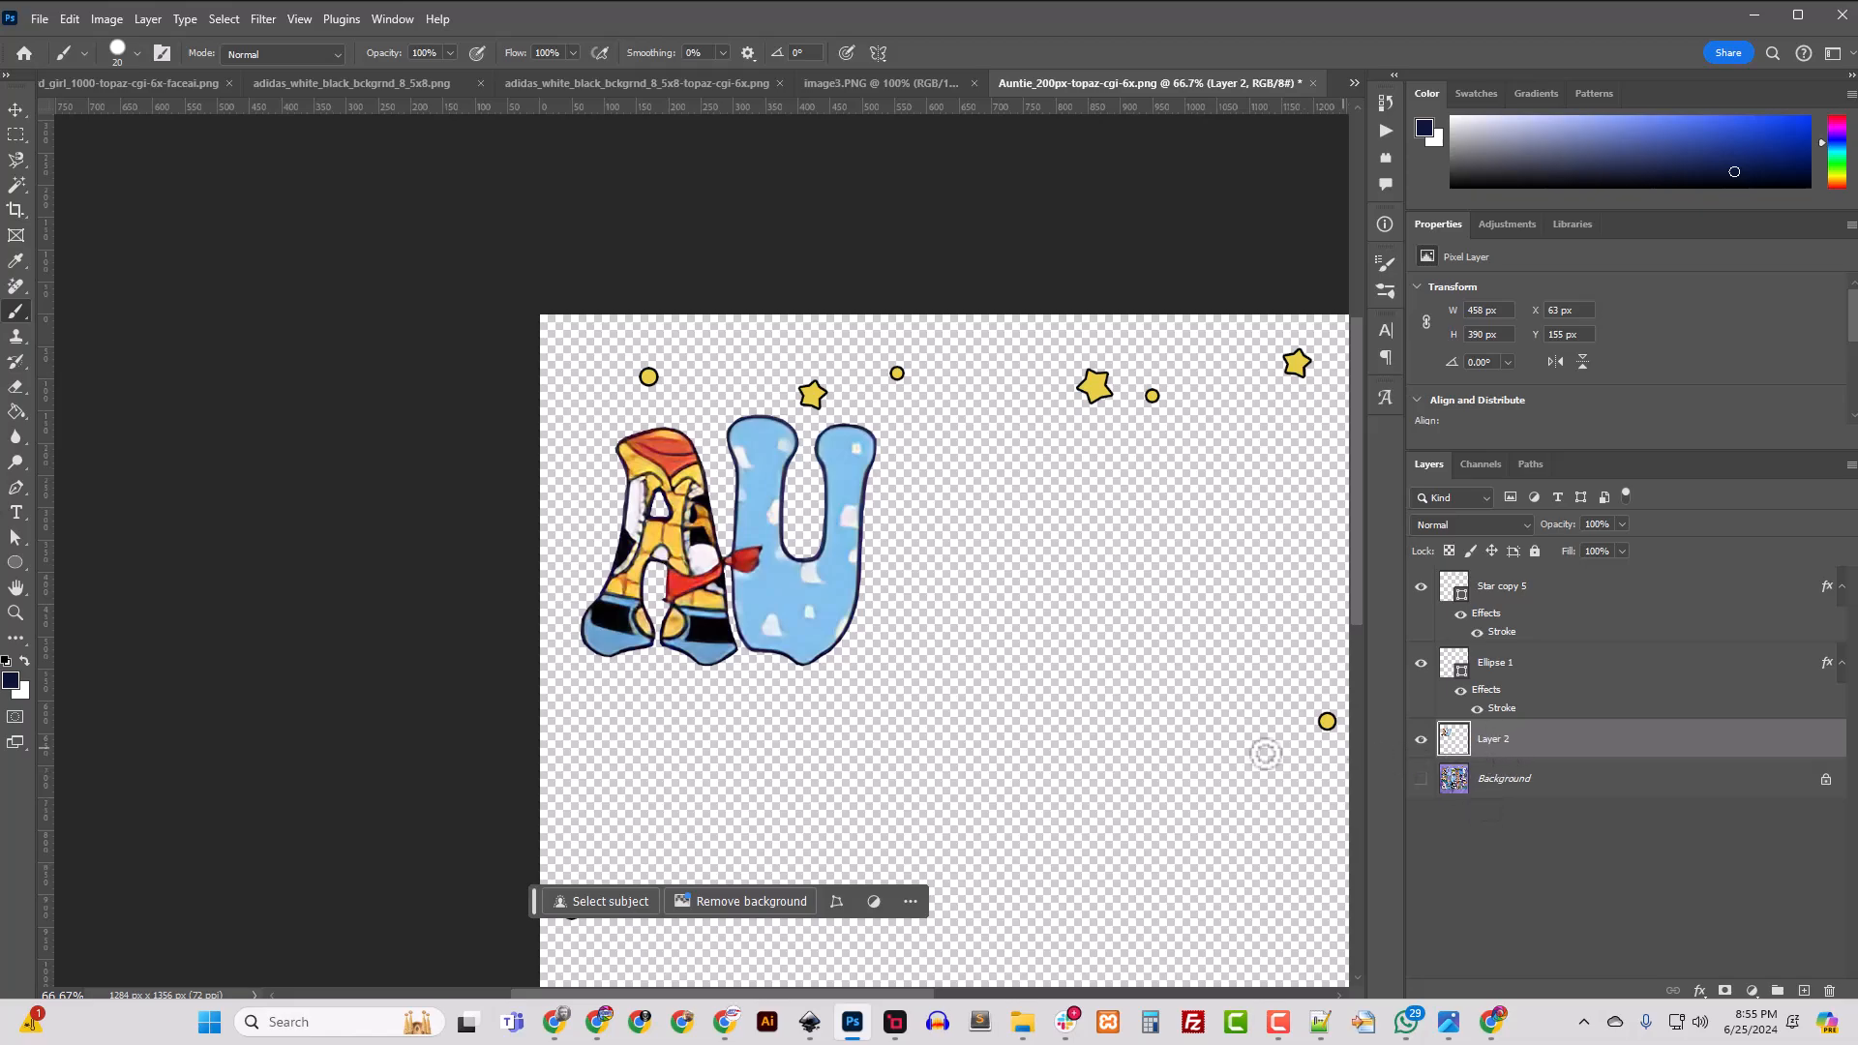
Step: Add a 4 px Stroke effect to Layer 2 with the A and U letters, positioned Inside
scroll(1256, 678, "up", 1)
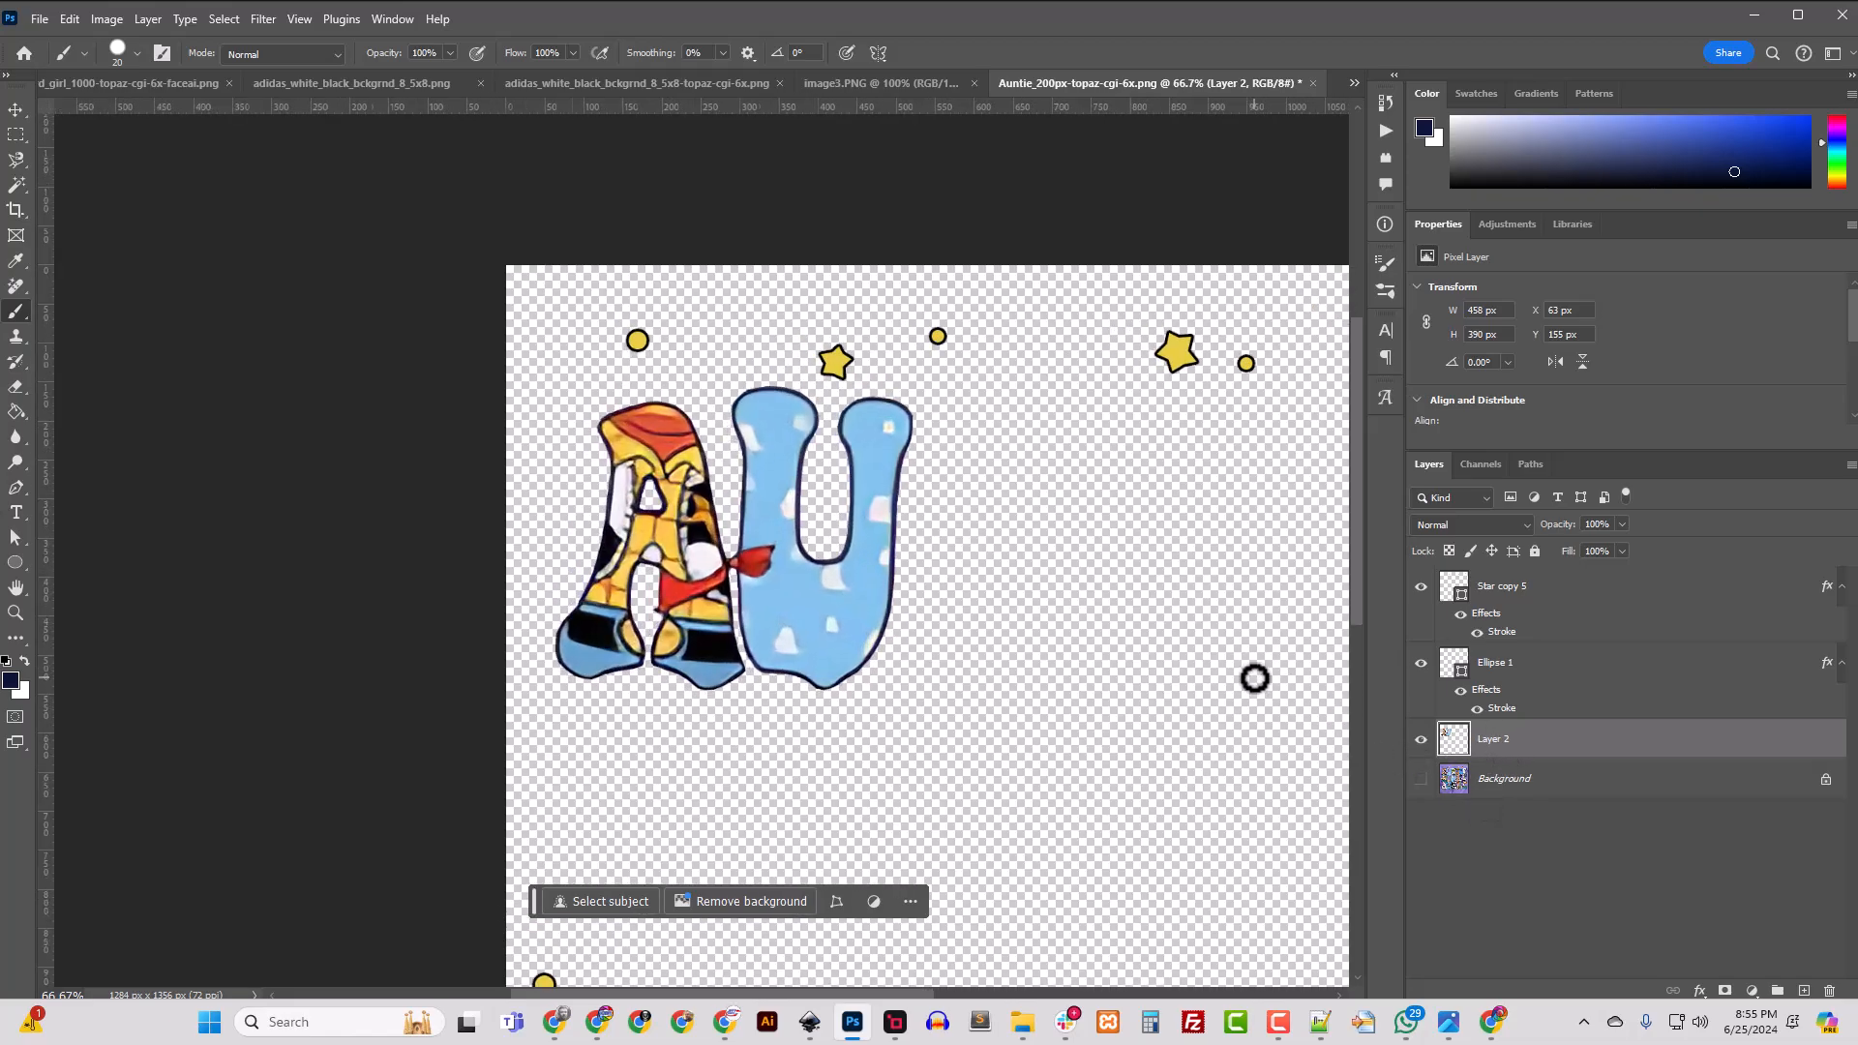
right_click(1522, 750)
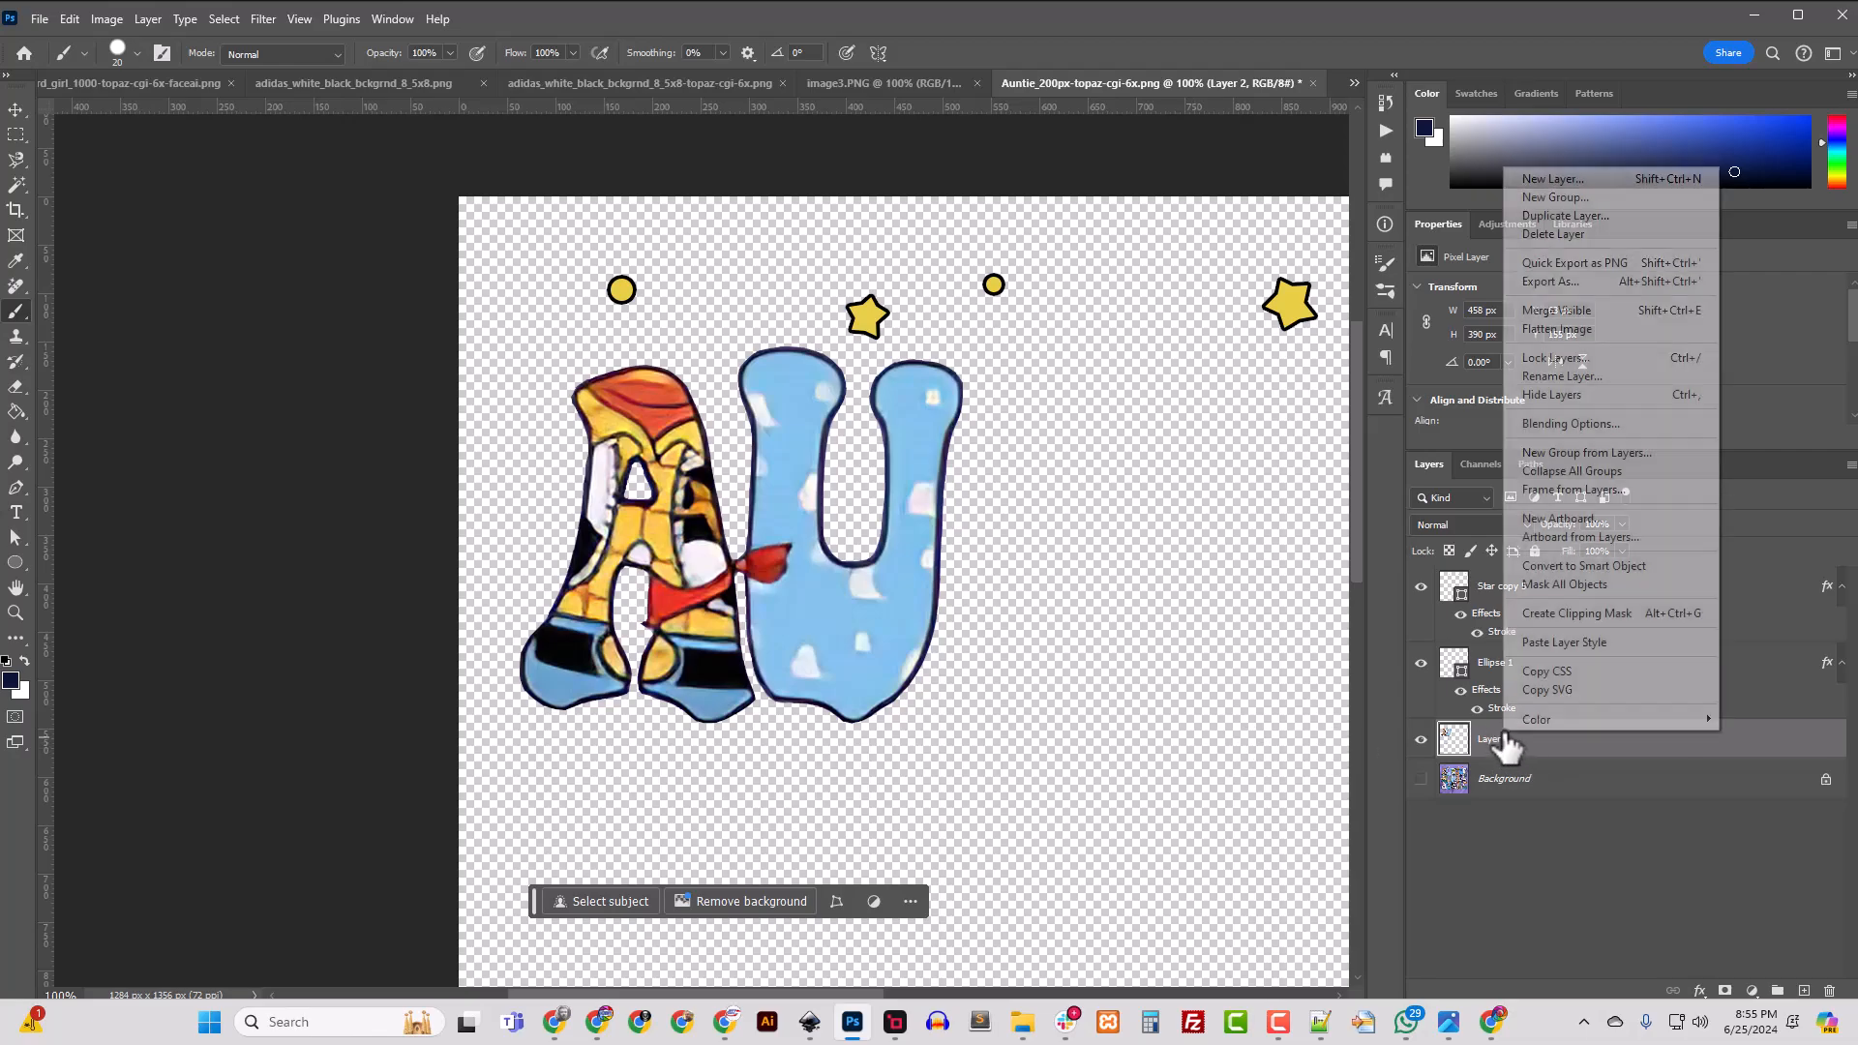
left_click(1569, 423)
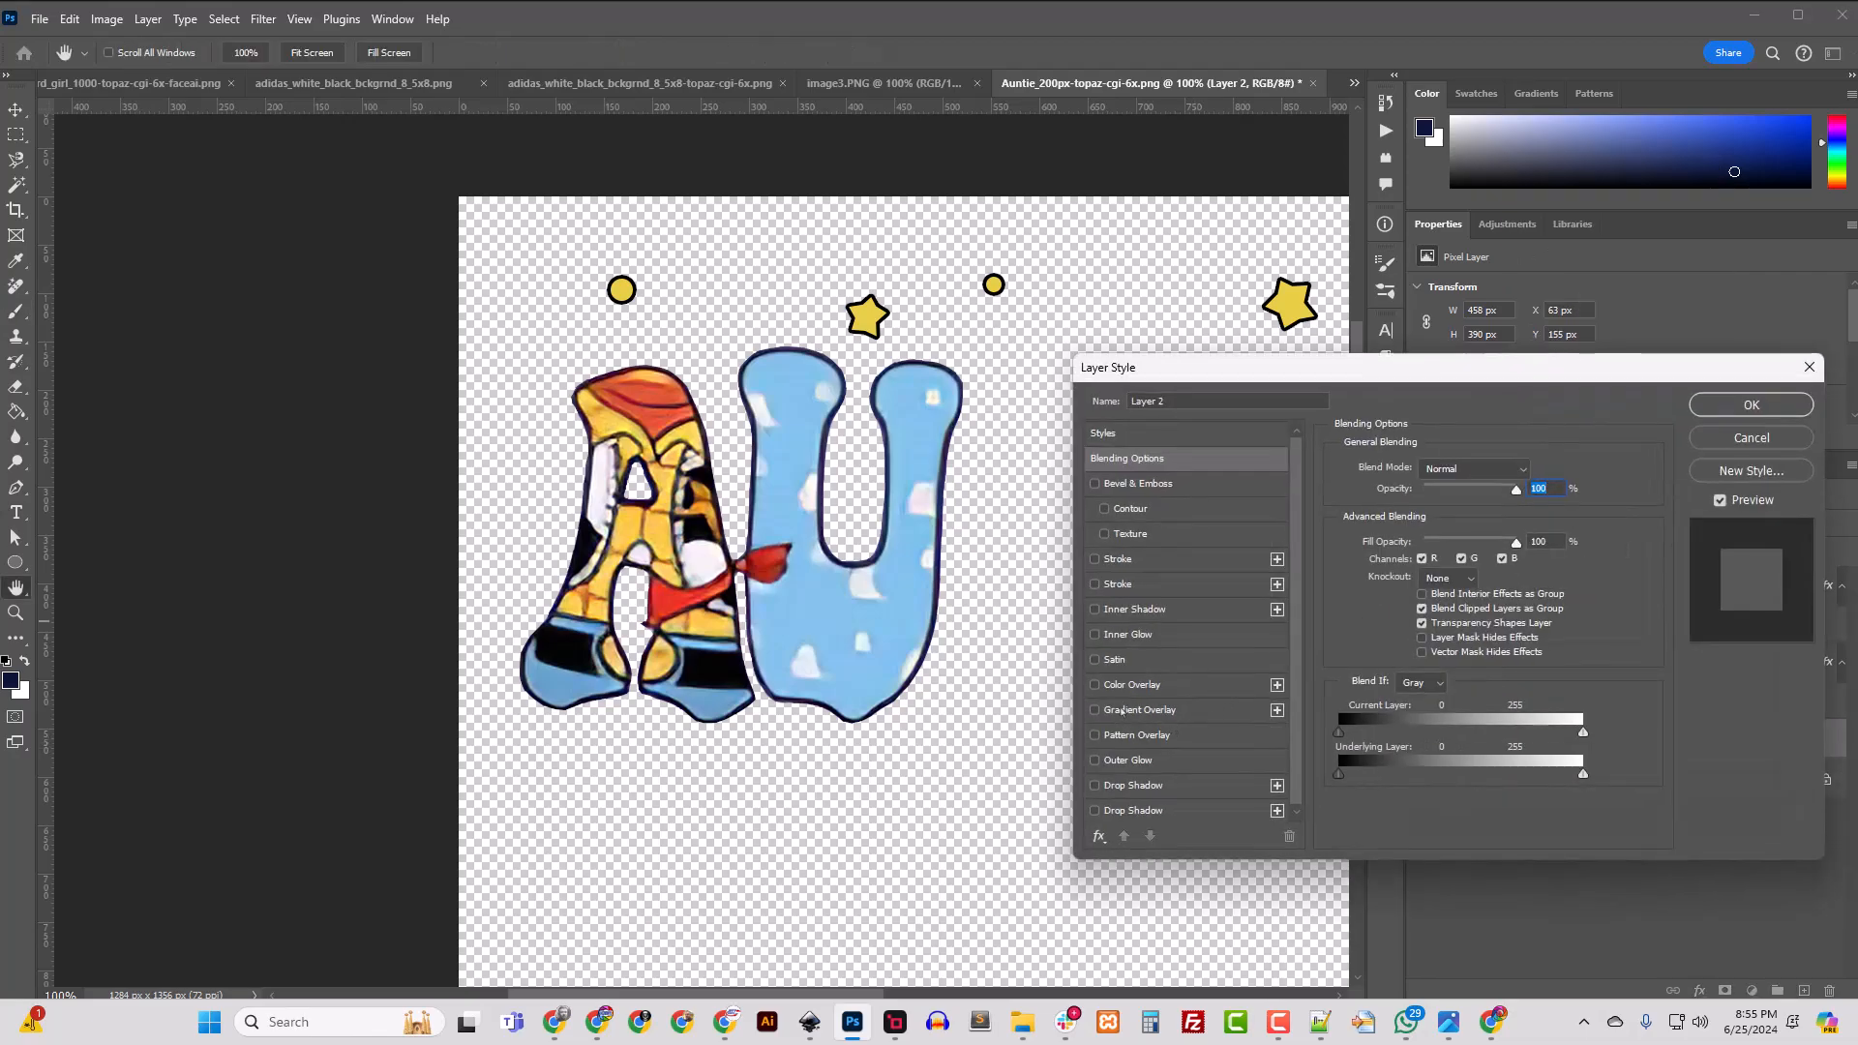
left_click(1119, 560)
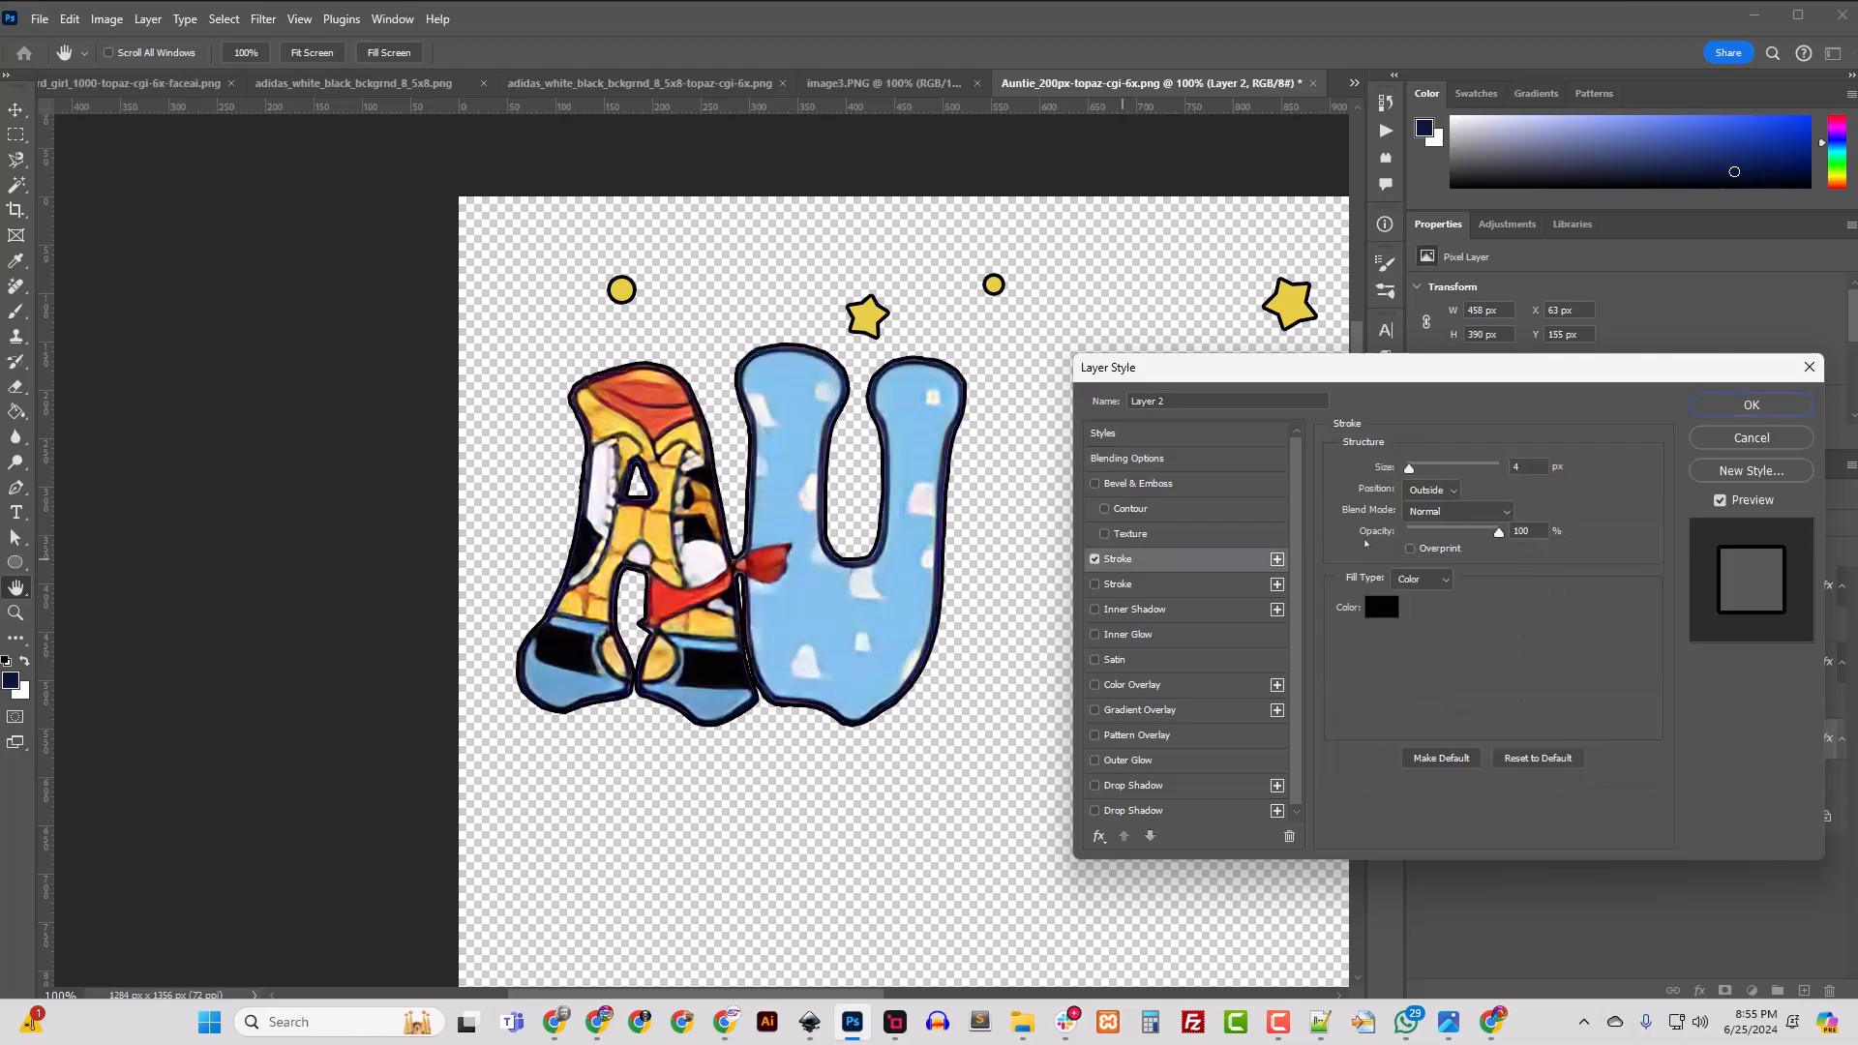
left_click(1453, 491)
left_click(1440, 525)
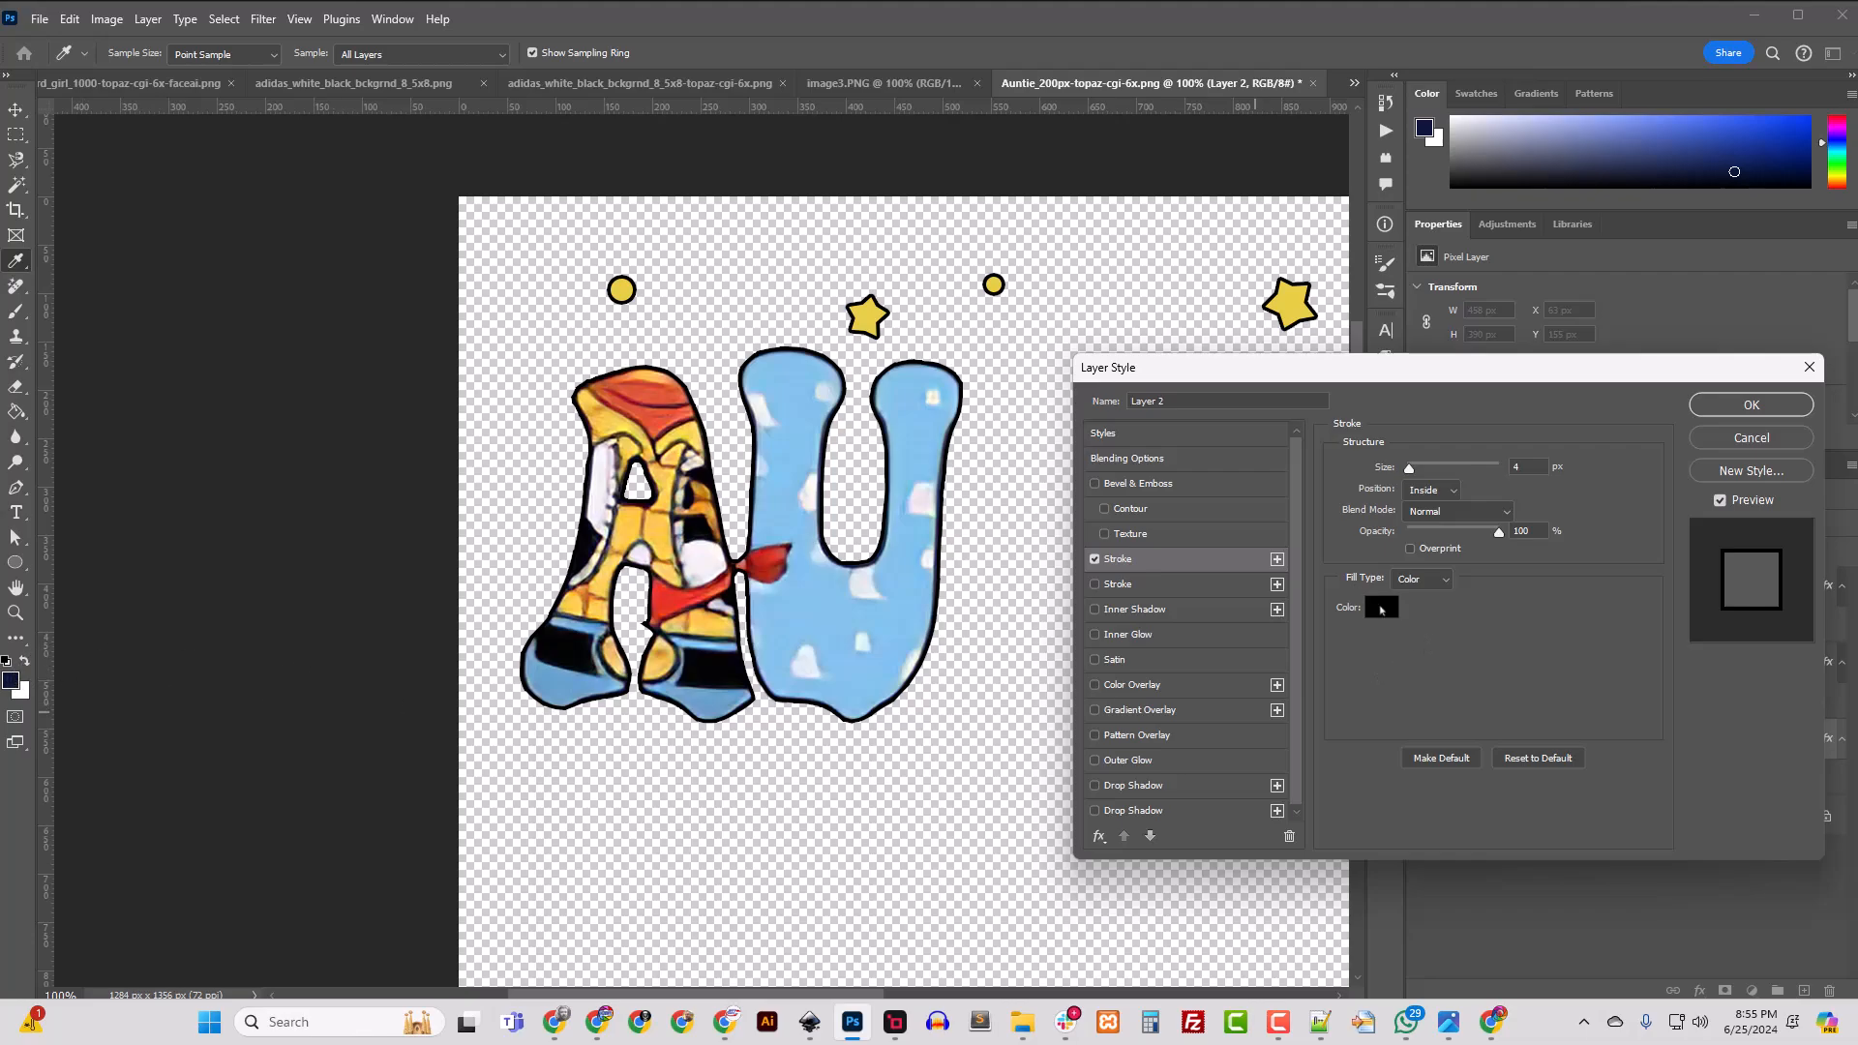
Step: Set the letters' stroke color to the dark navy foreground color #0c1639 and apply the layer style
left_click(18, 674)
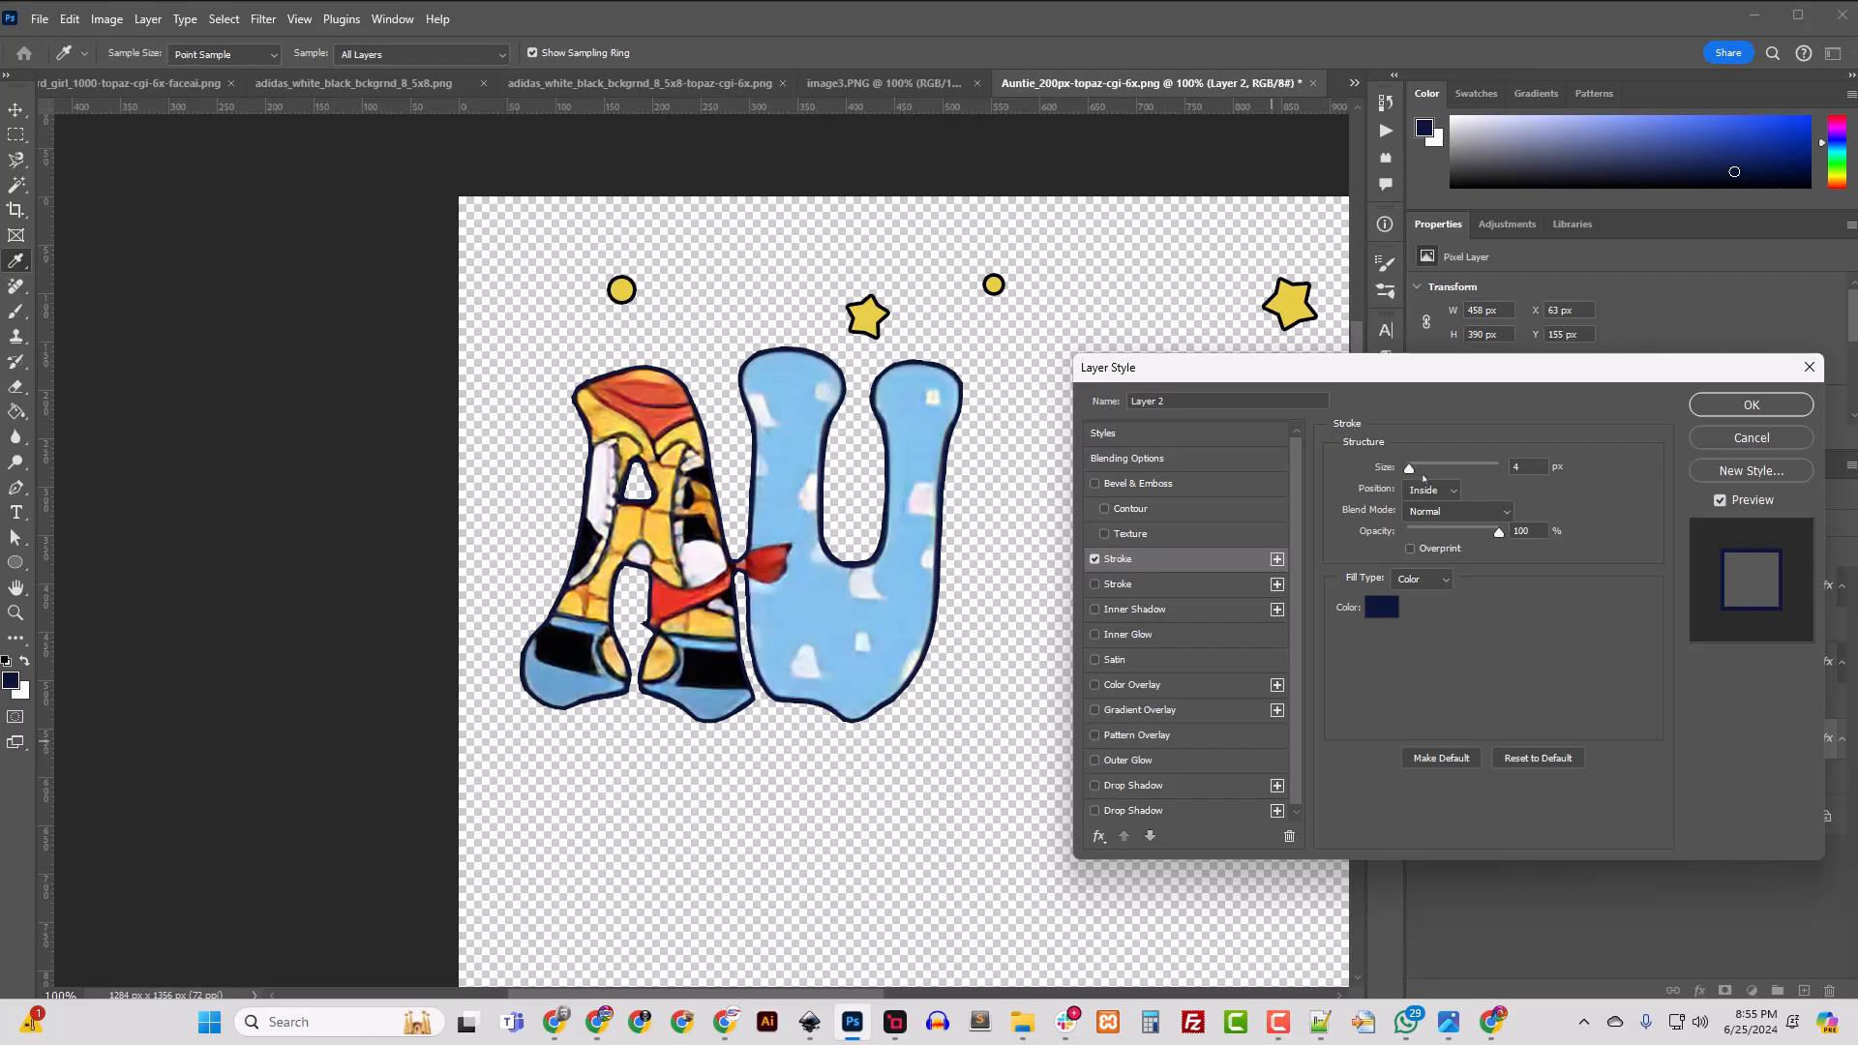
left_click(1381, 607)
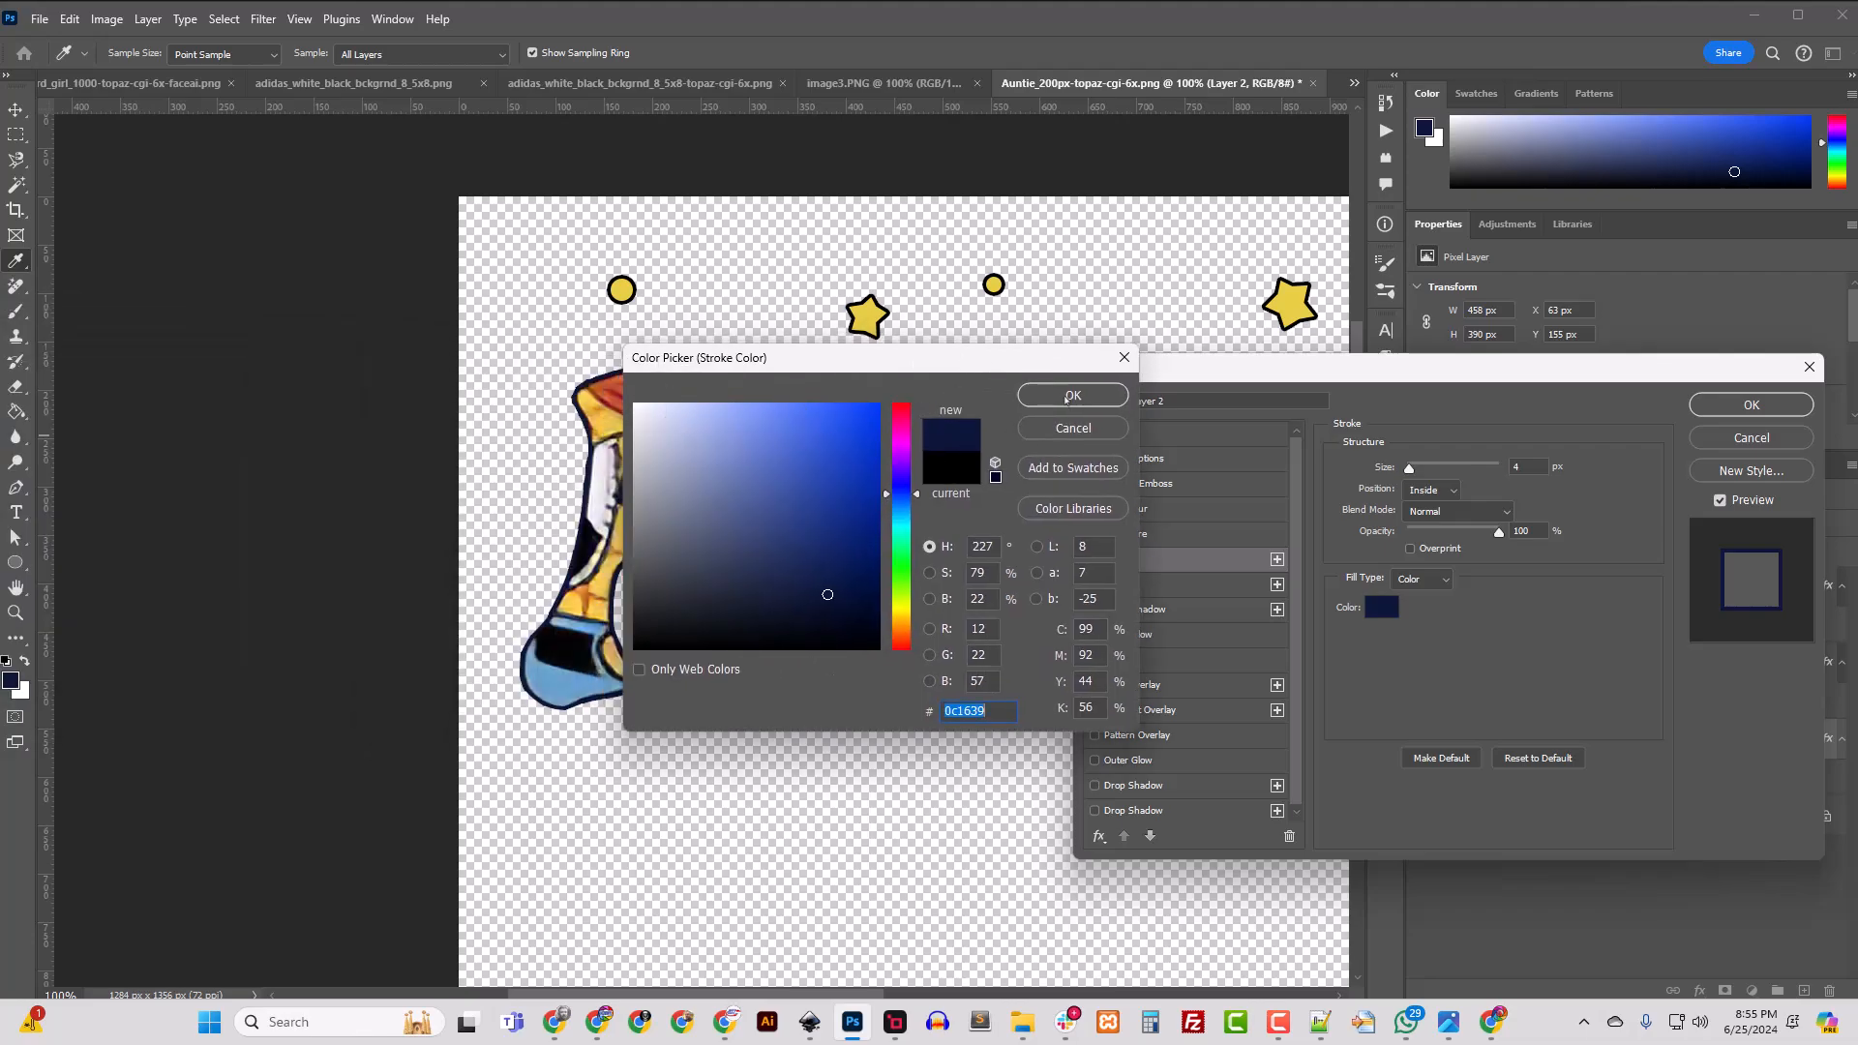
left_click(1072, 396)
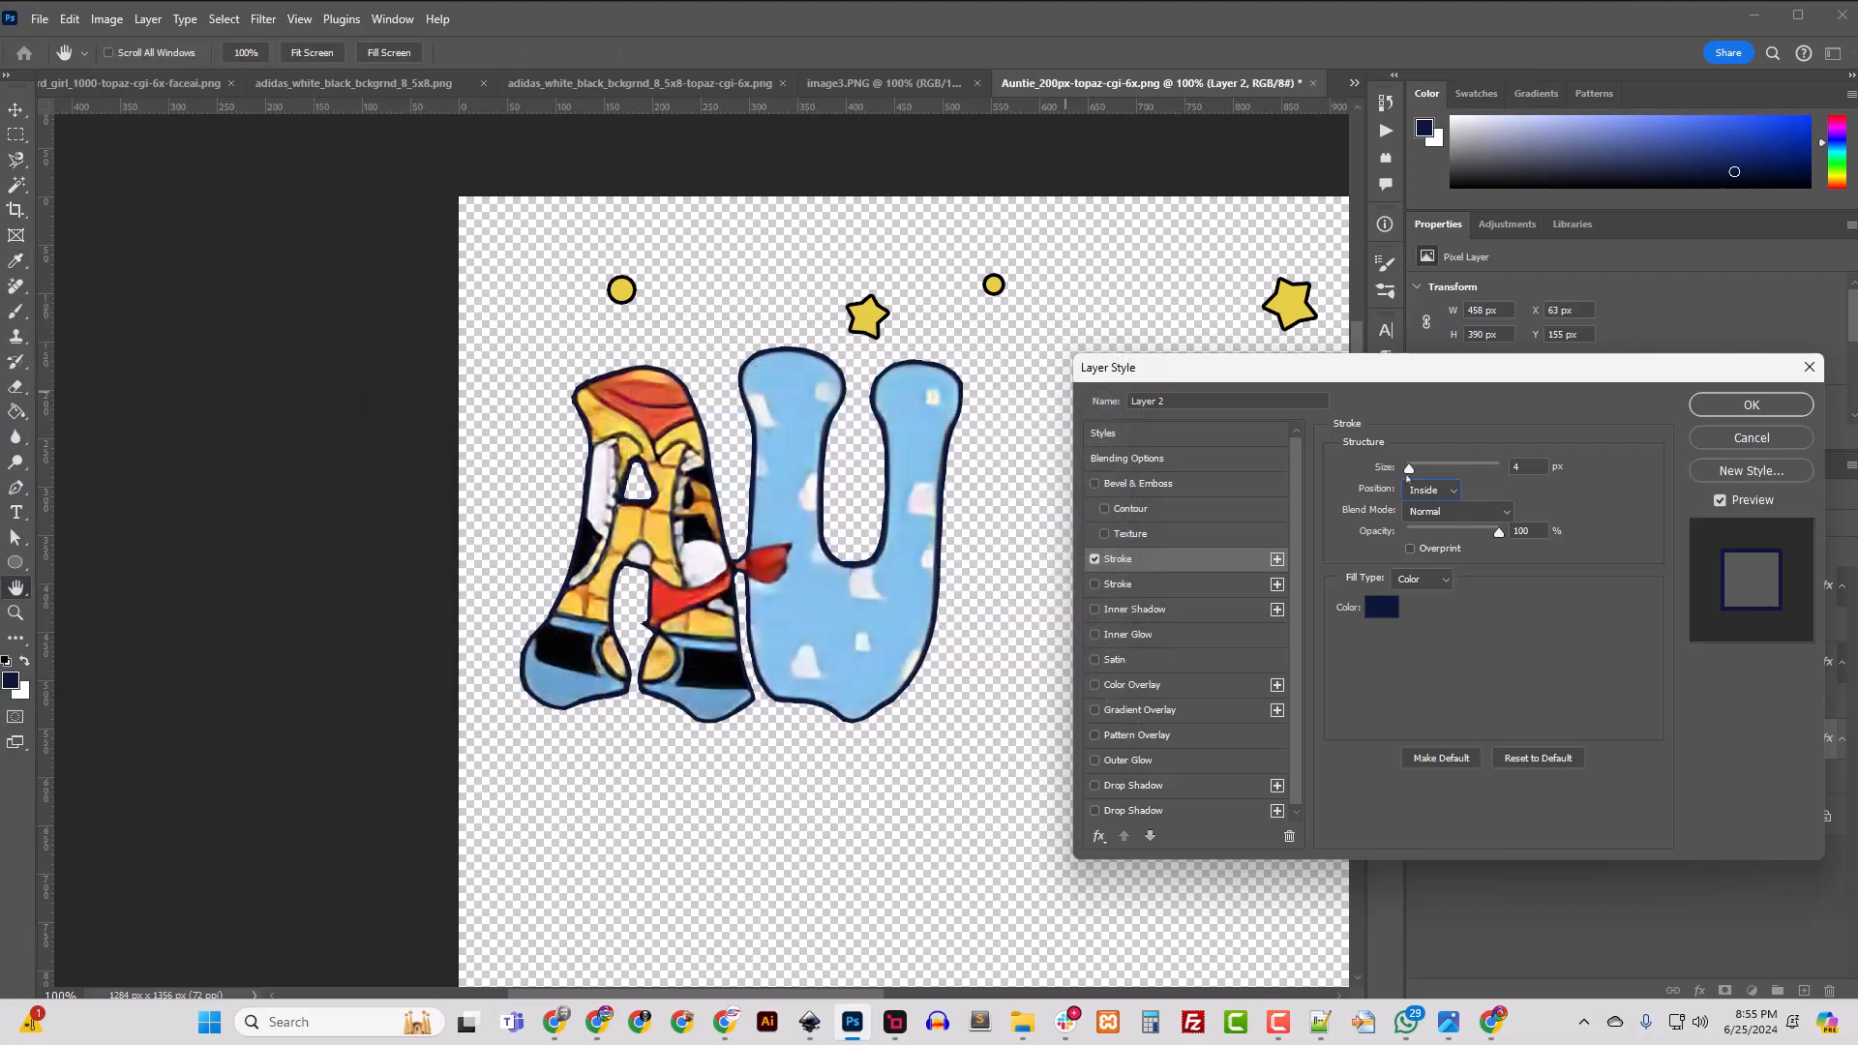
left_click_drag(1411, 472, 1406, 473)
left_click(1748, 416)
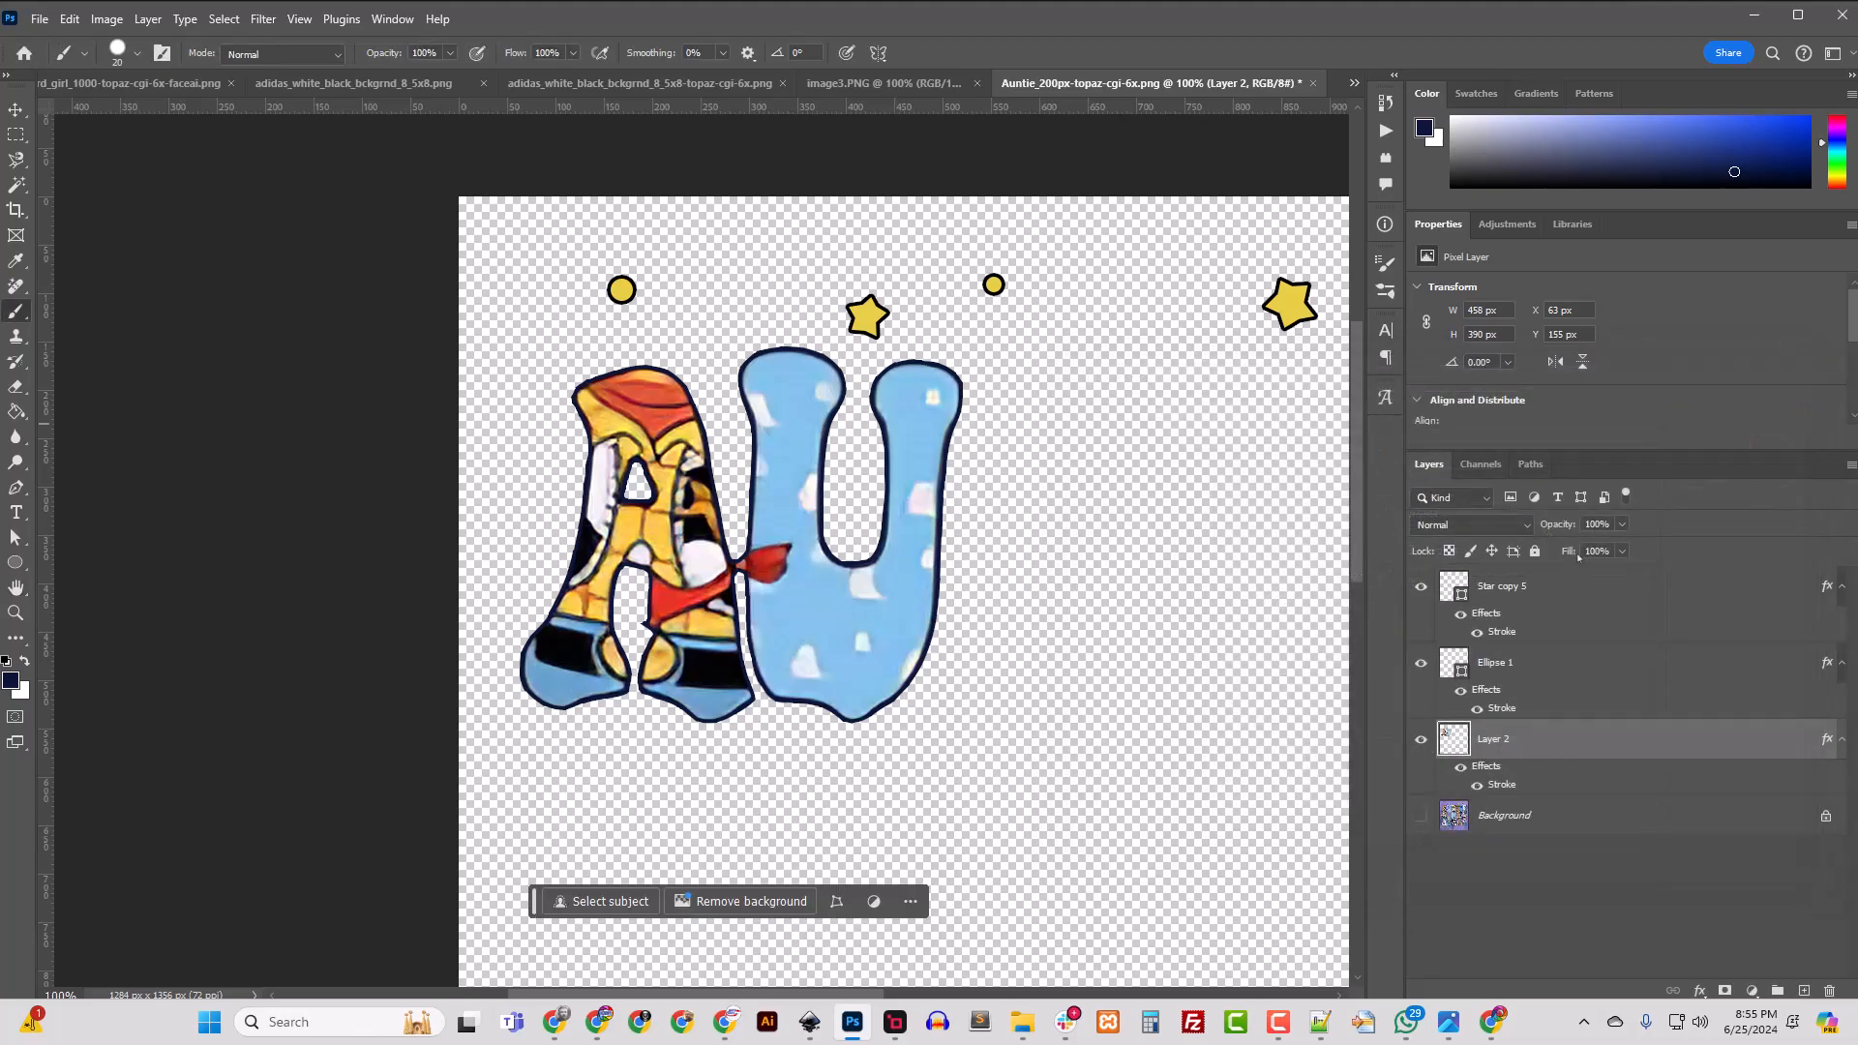
Step: Compare the A and U with their stroke effect off and on, and check them against the Background layer artwork
left_click(1461, 767)
left_click(1461, 766)
key("e")
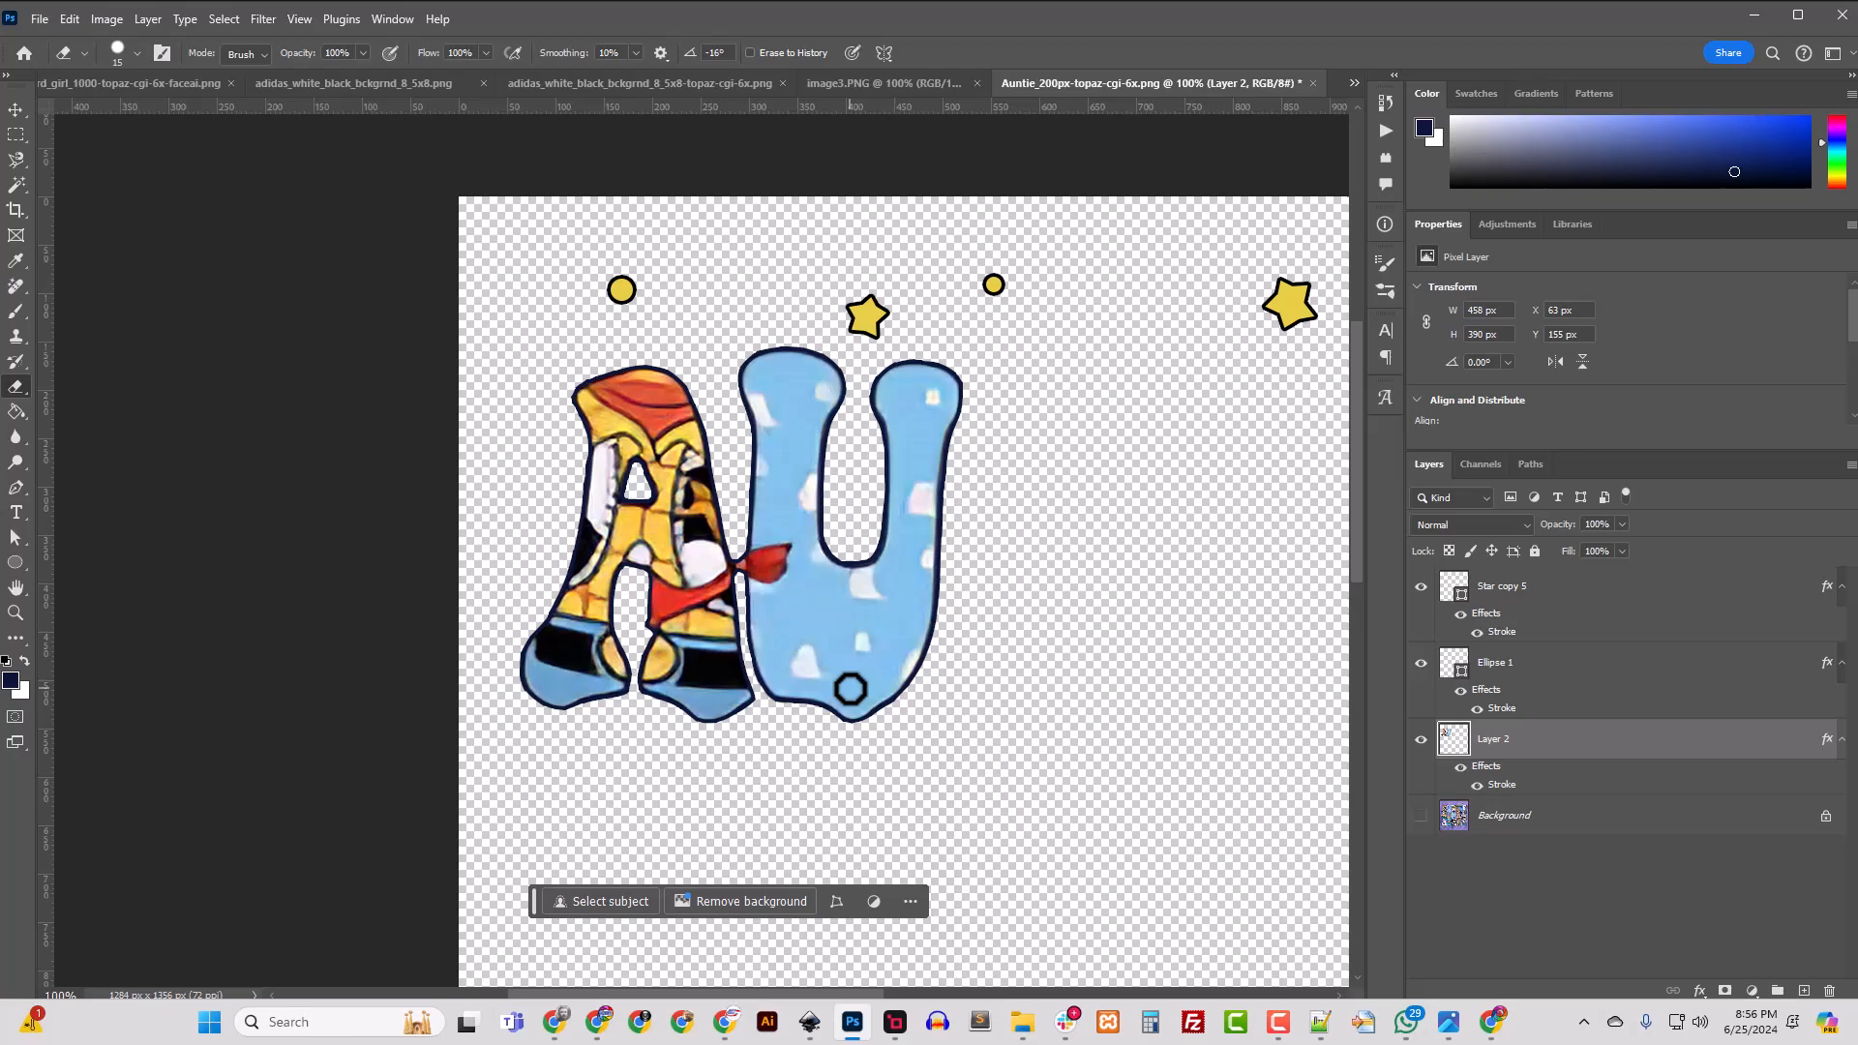
key("ctrl+minus")
key("ctrl+minus")
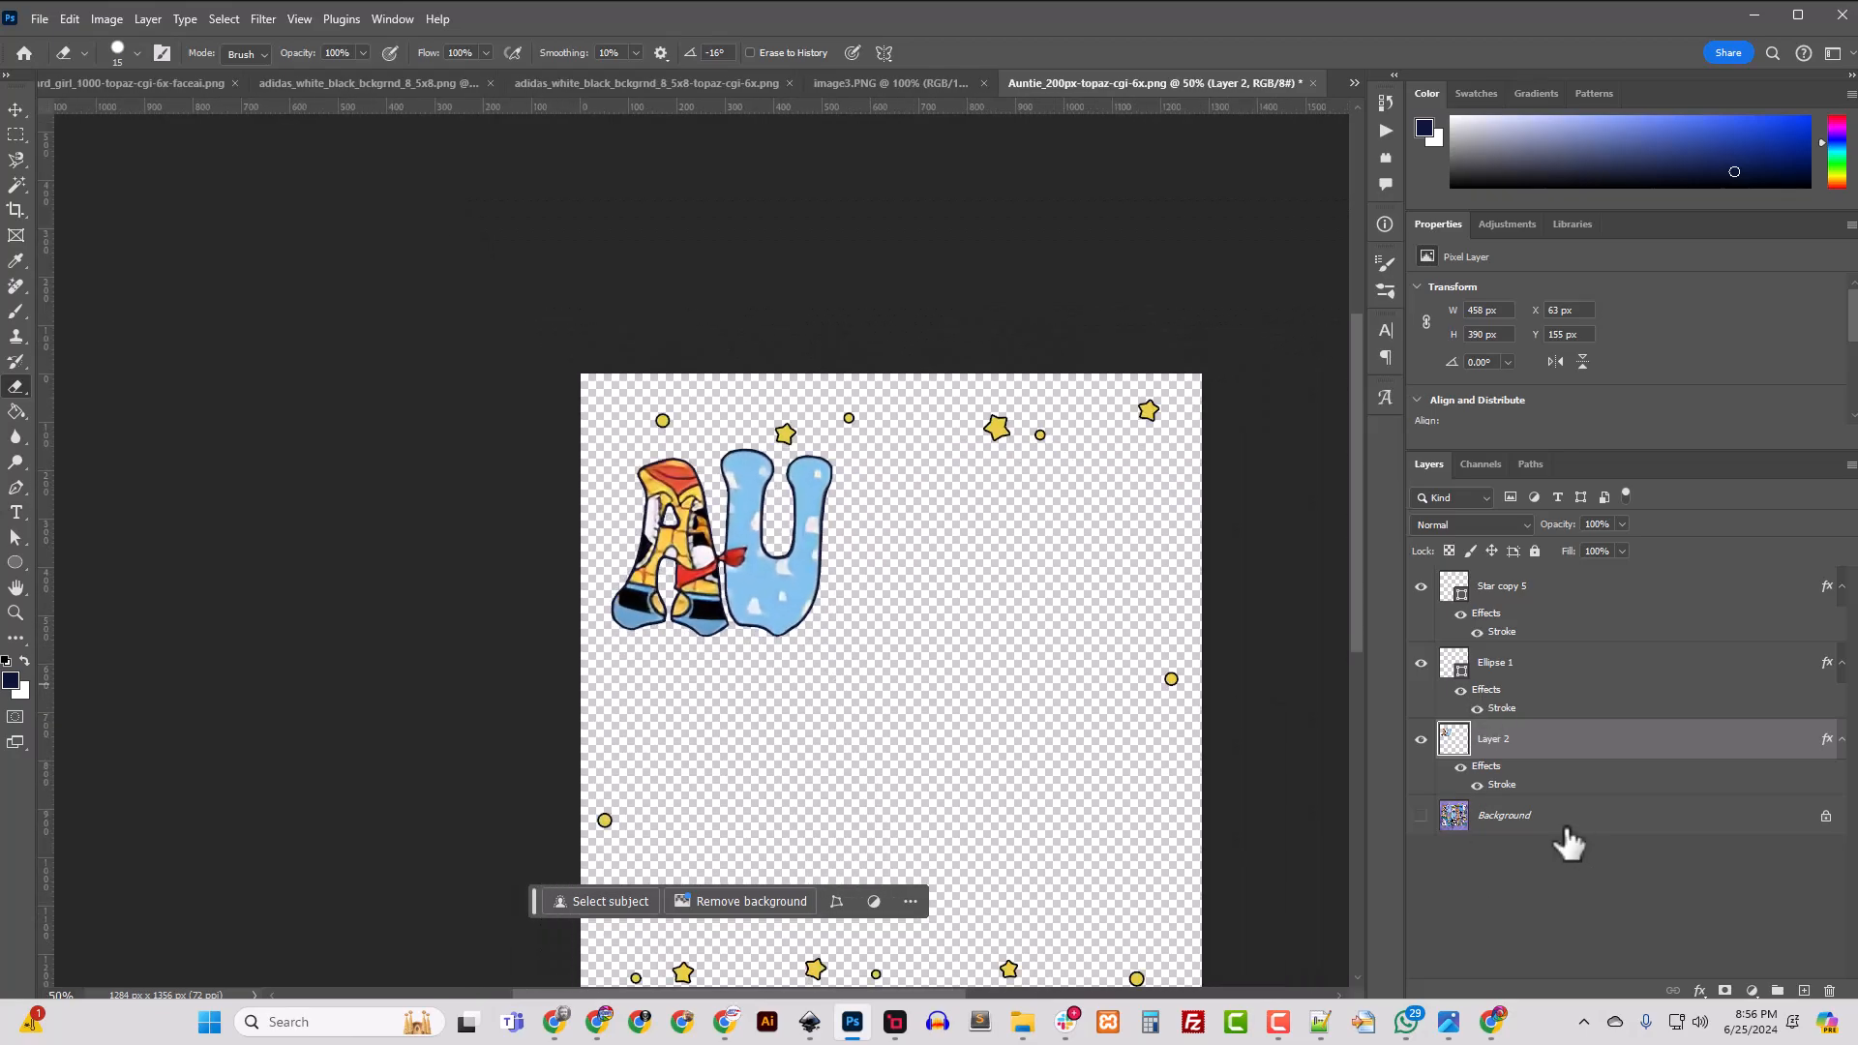
left_click(1421, 816)
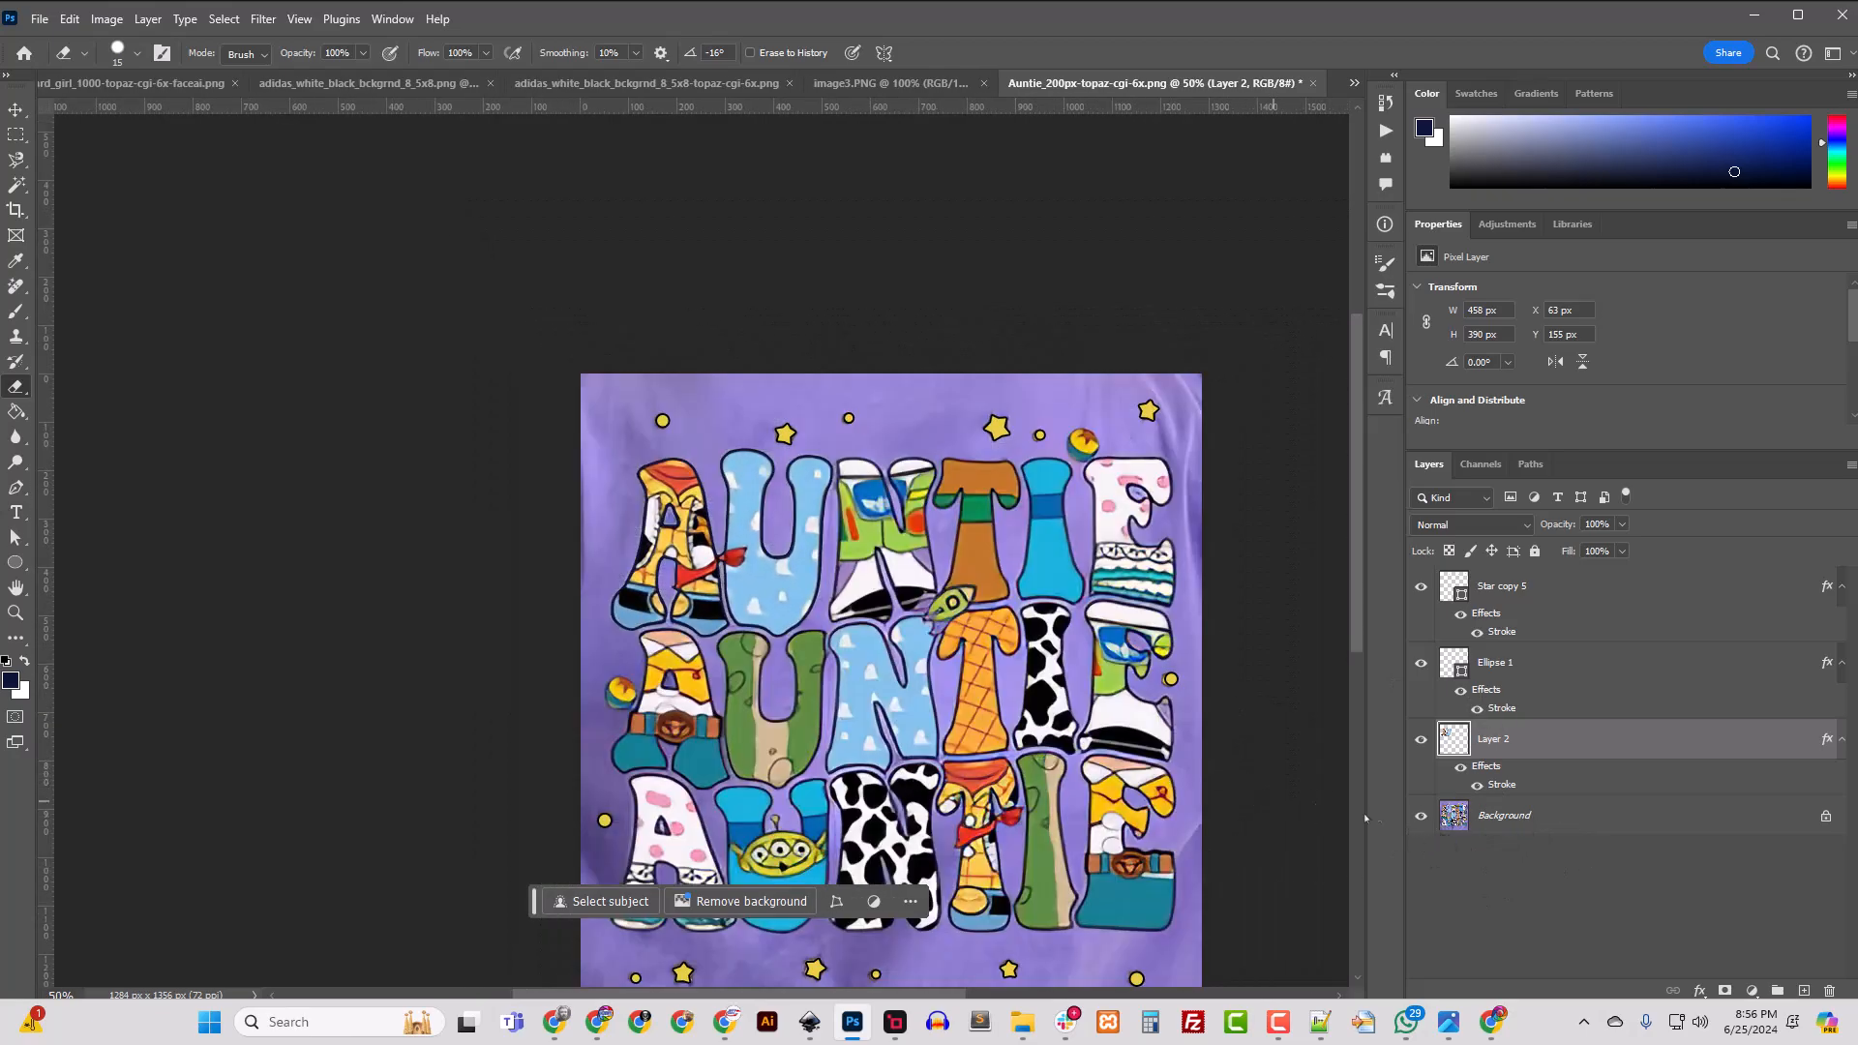
left_click(1422, 816)
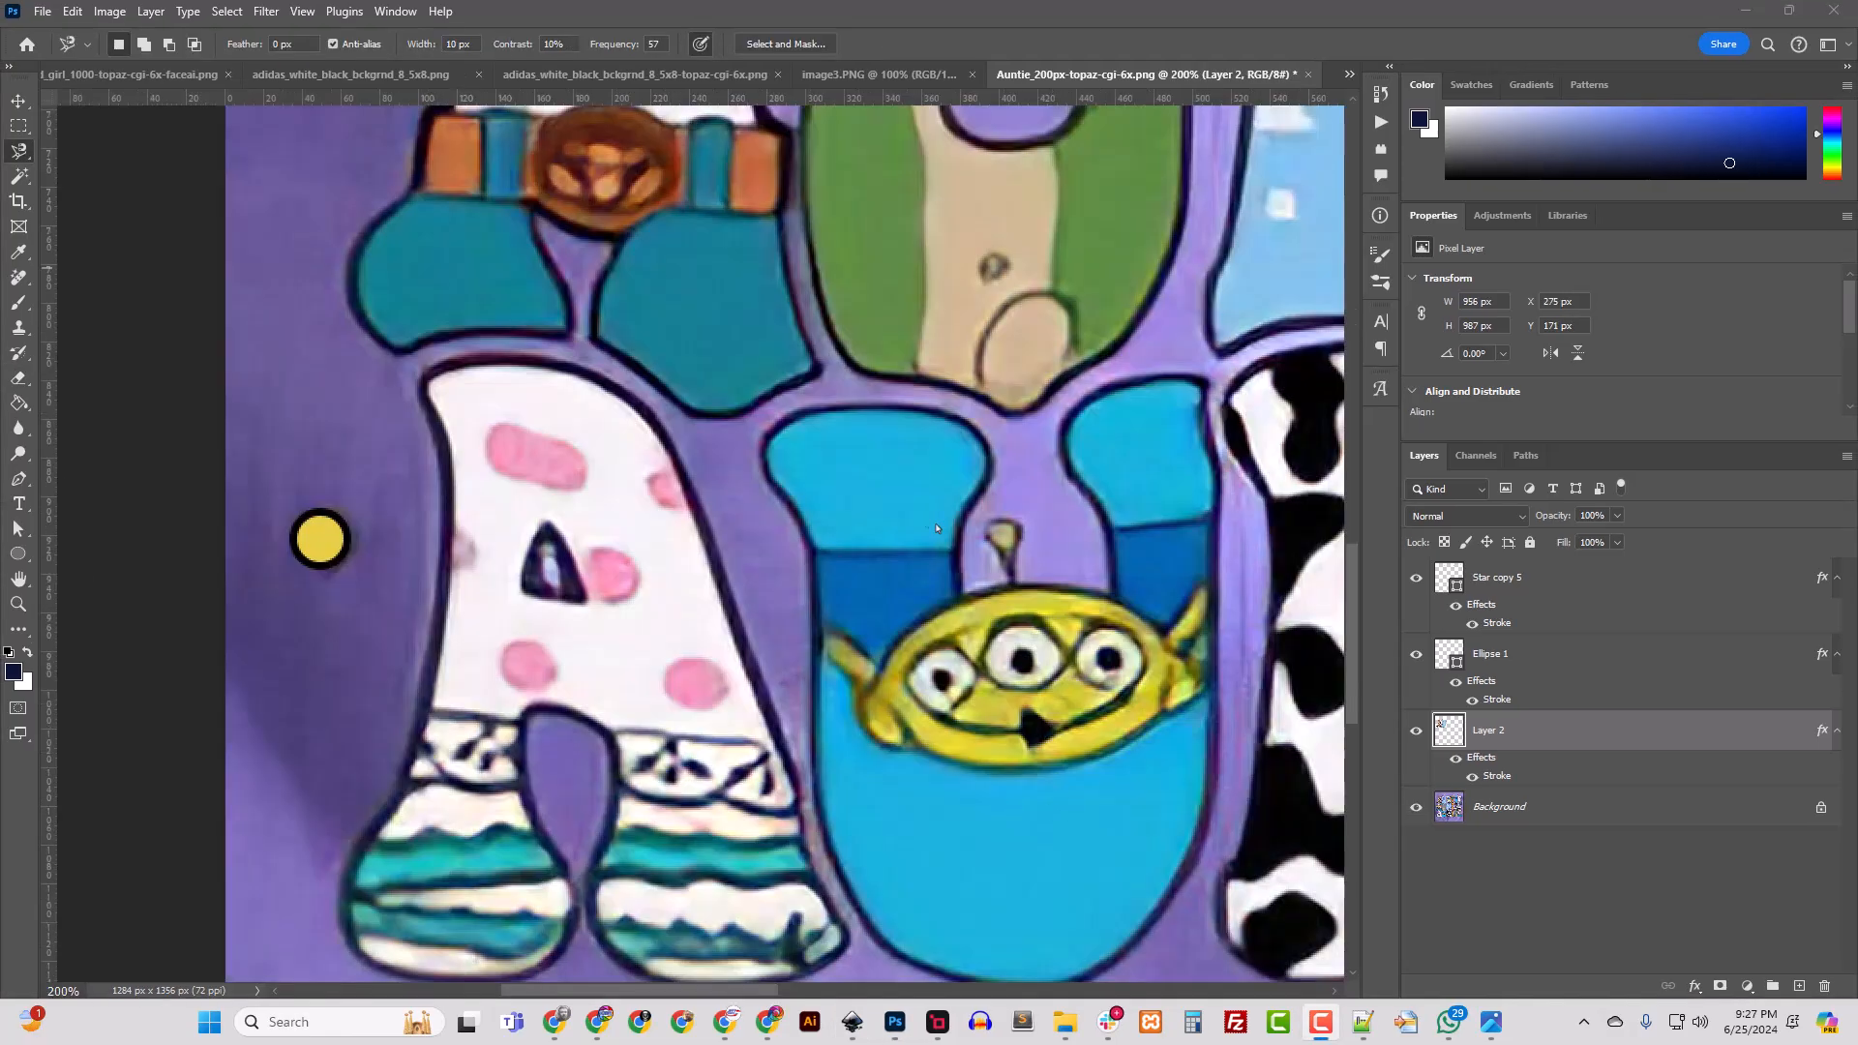
Step: Add the right side and upper-left part of the third-row A to the letter selection with the Magnetic Lasso
left_click(746, 5)
left_click(639, 398, "shift")
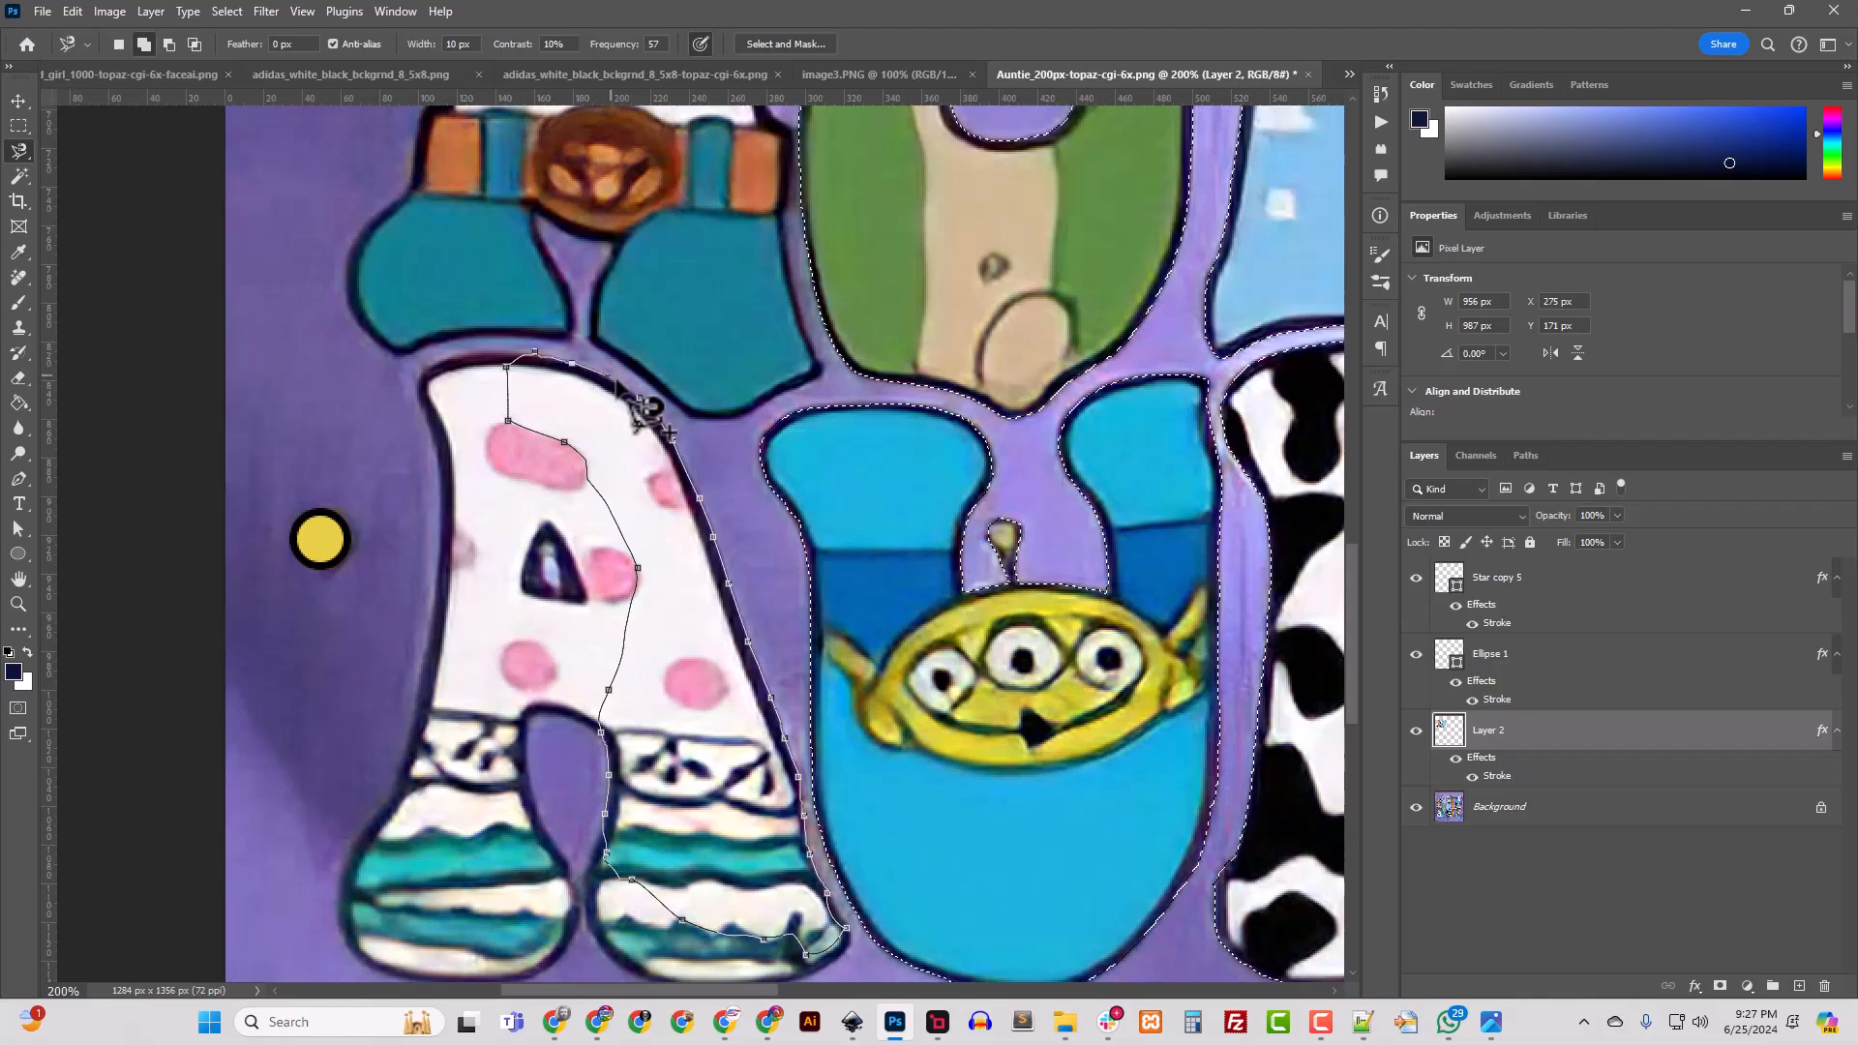
left_click(666, 424)
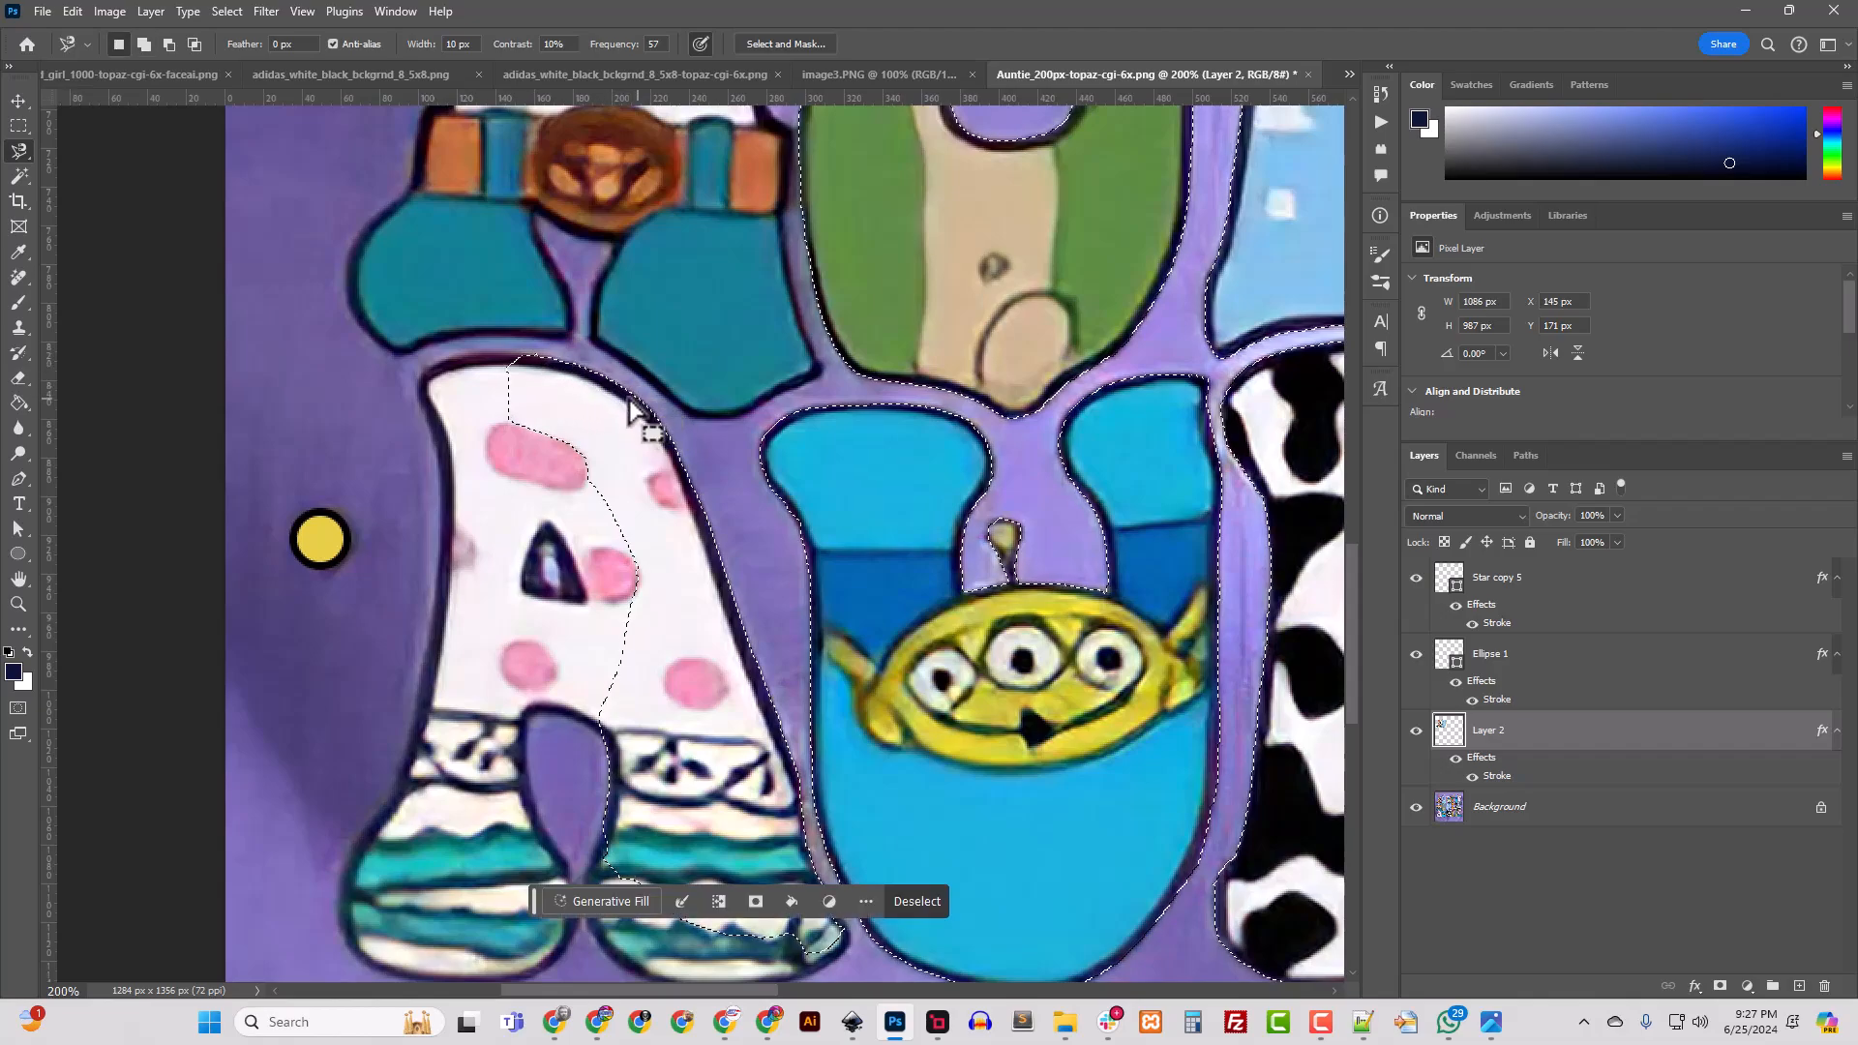
left_click(539, 356)
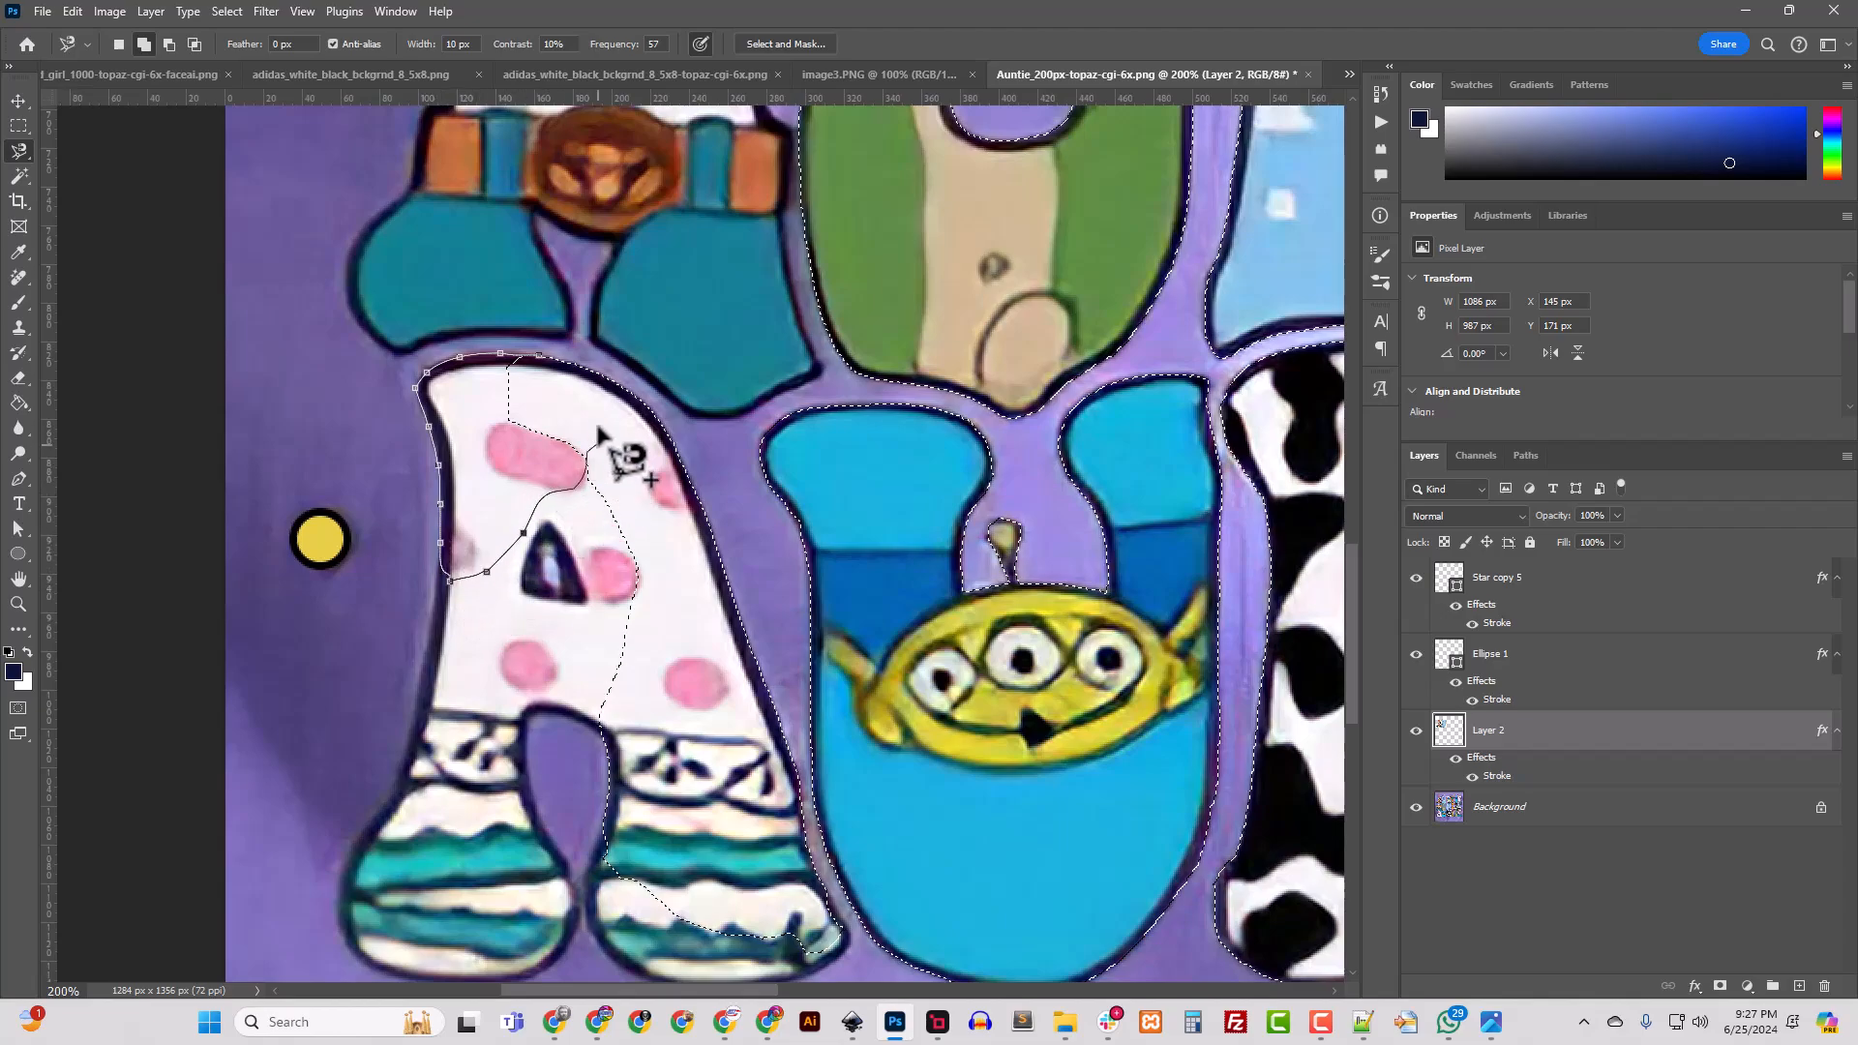
double_click(580, 397)
Step: Extend the selection over the lower edge of the third-row A's right foot and the upper corner of its leg opening
scroll(497, 649, "down", 3)
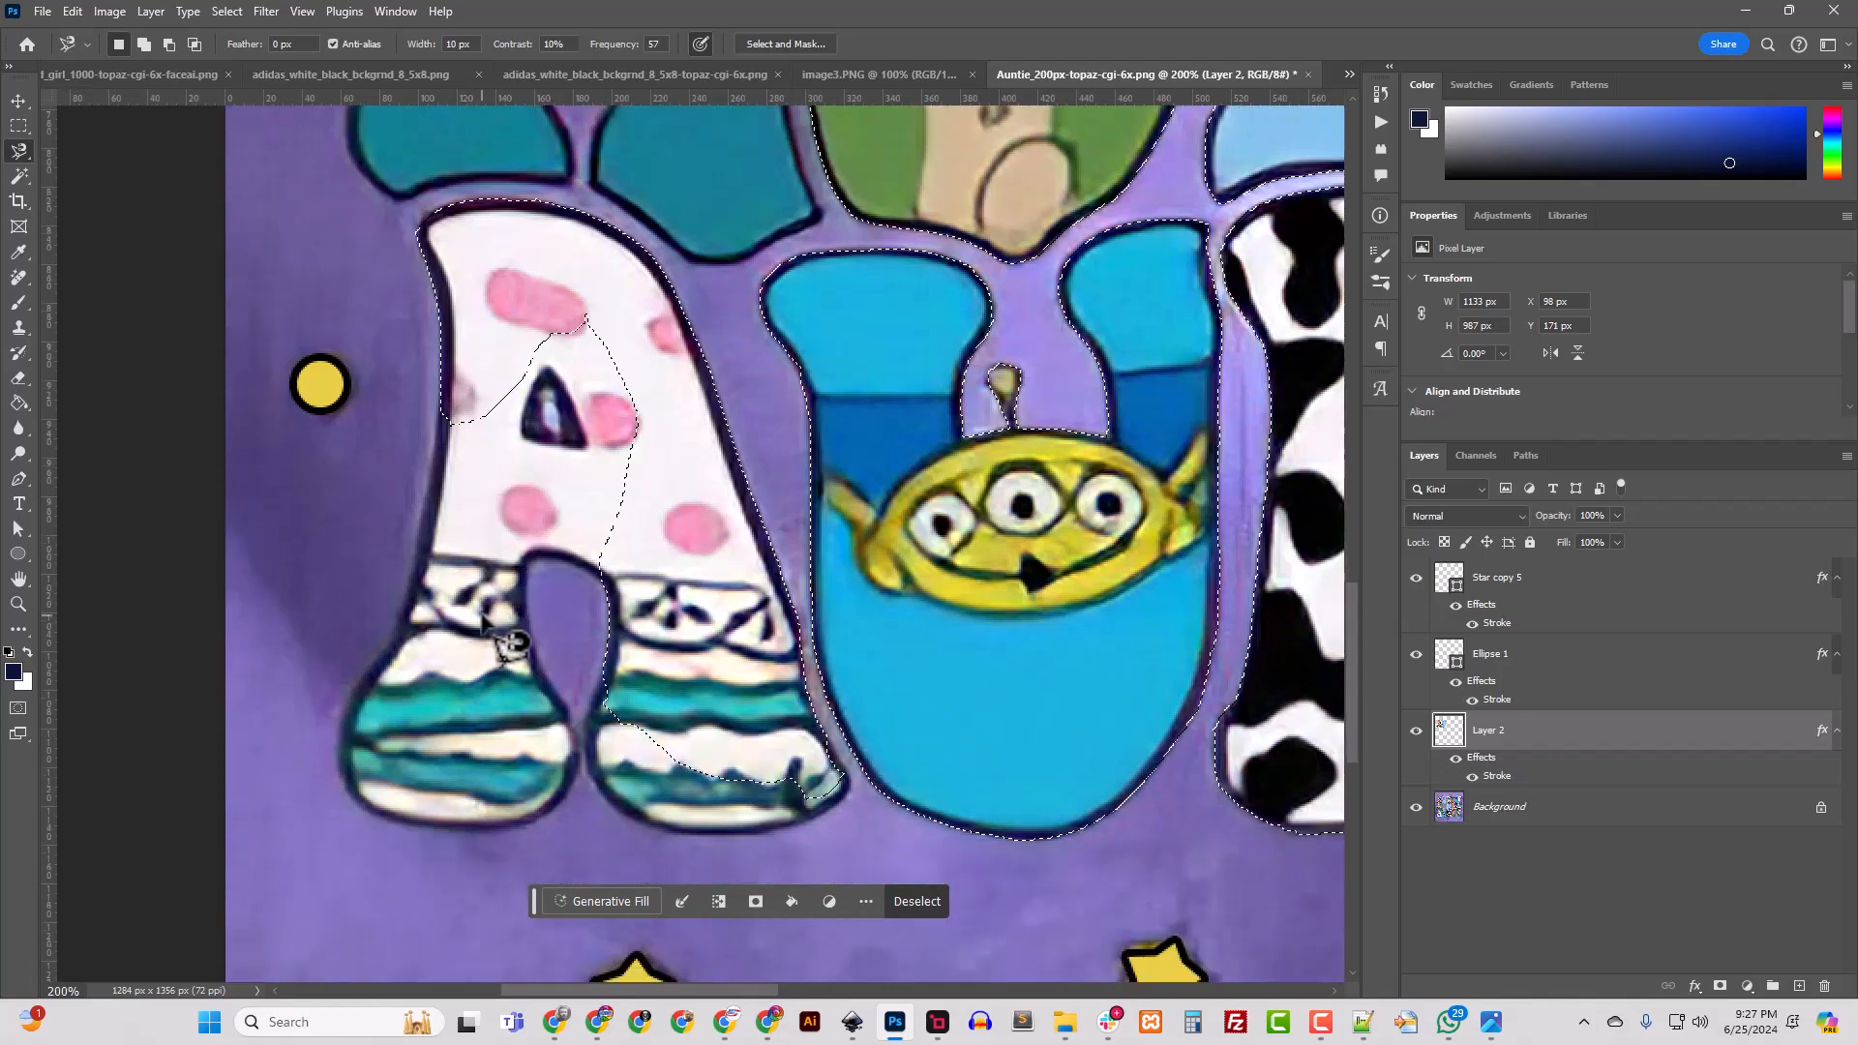
scroll(481, 620, "down", 2)
key("shift")
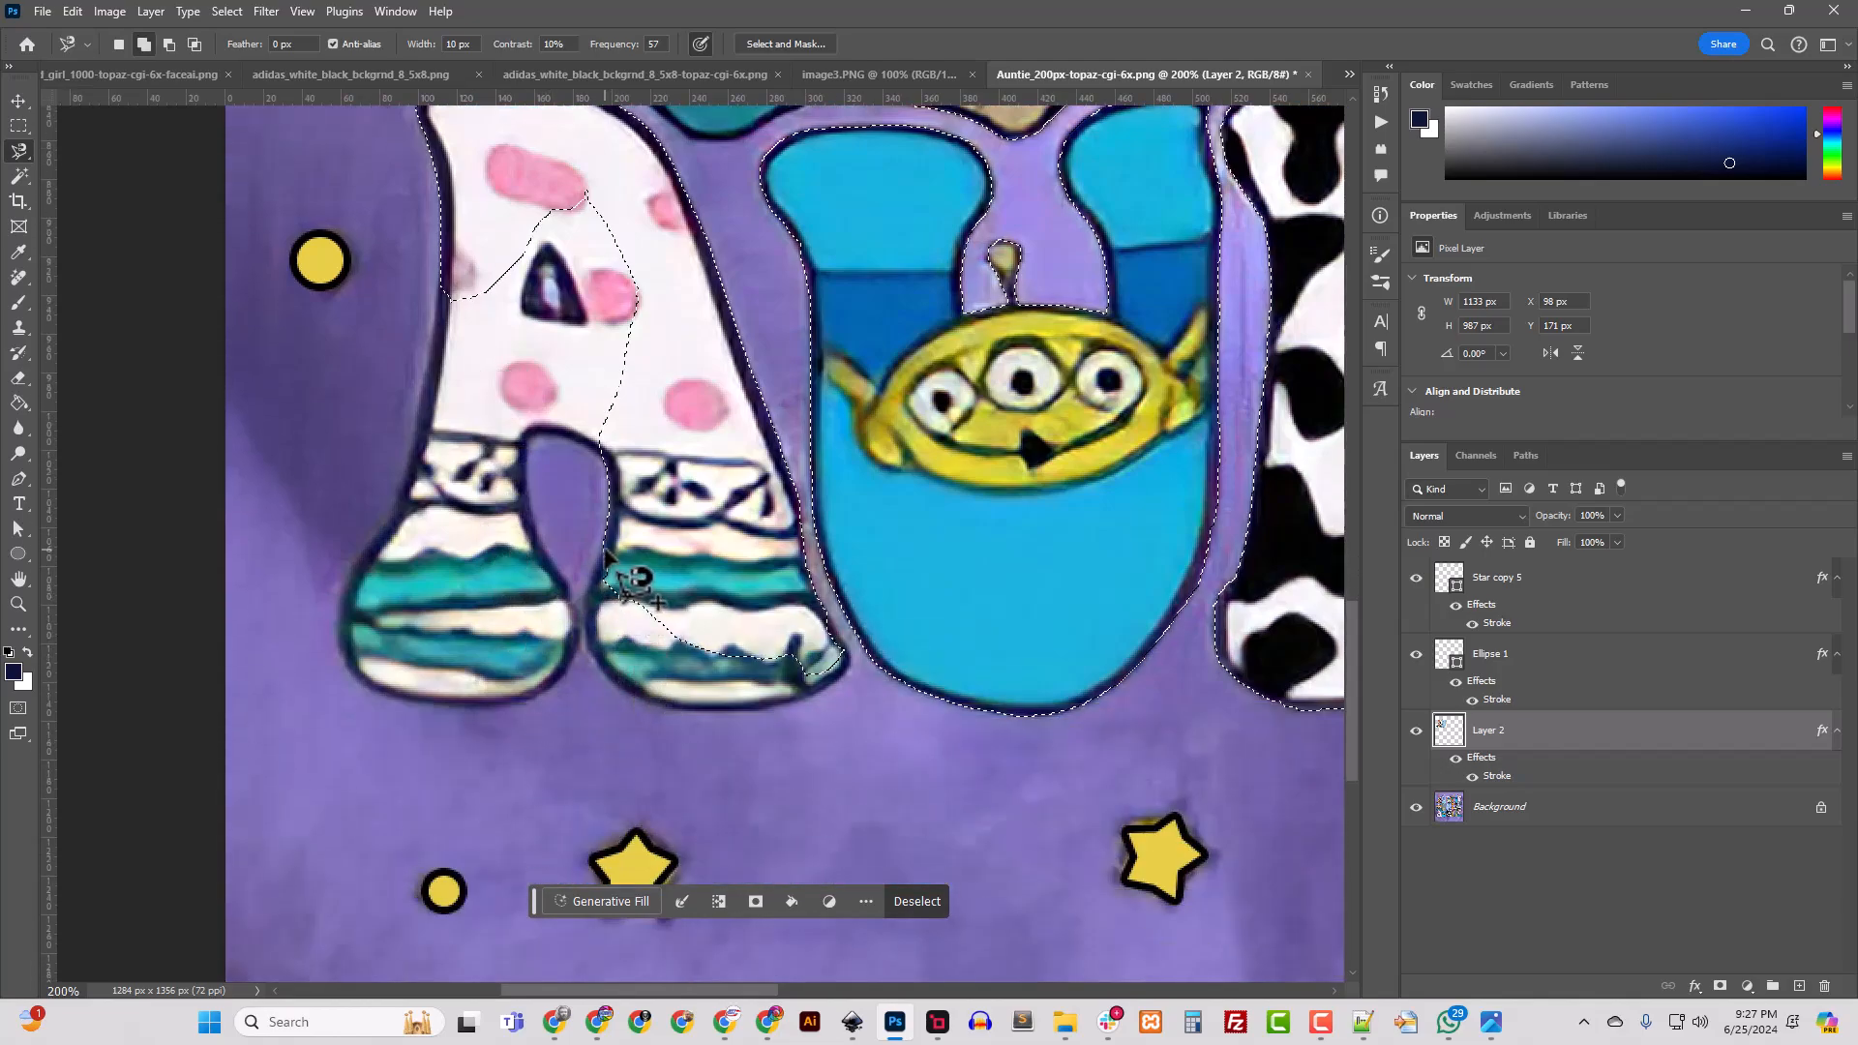
left_click(605, 550, "shift")
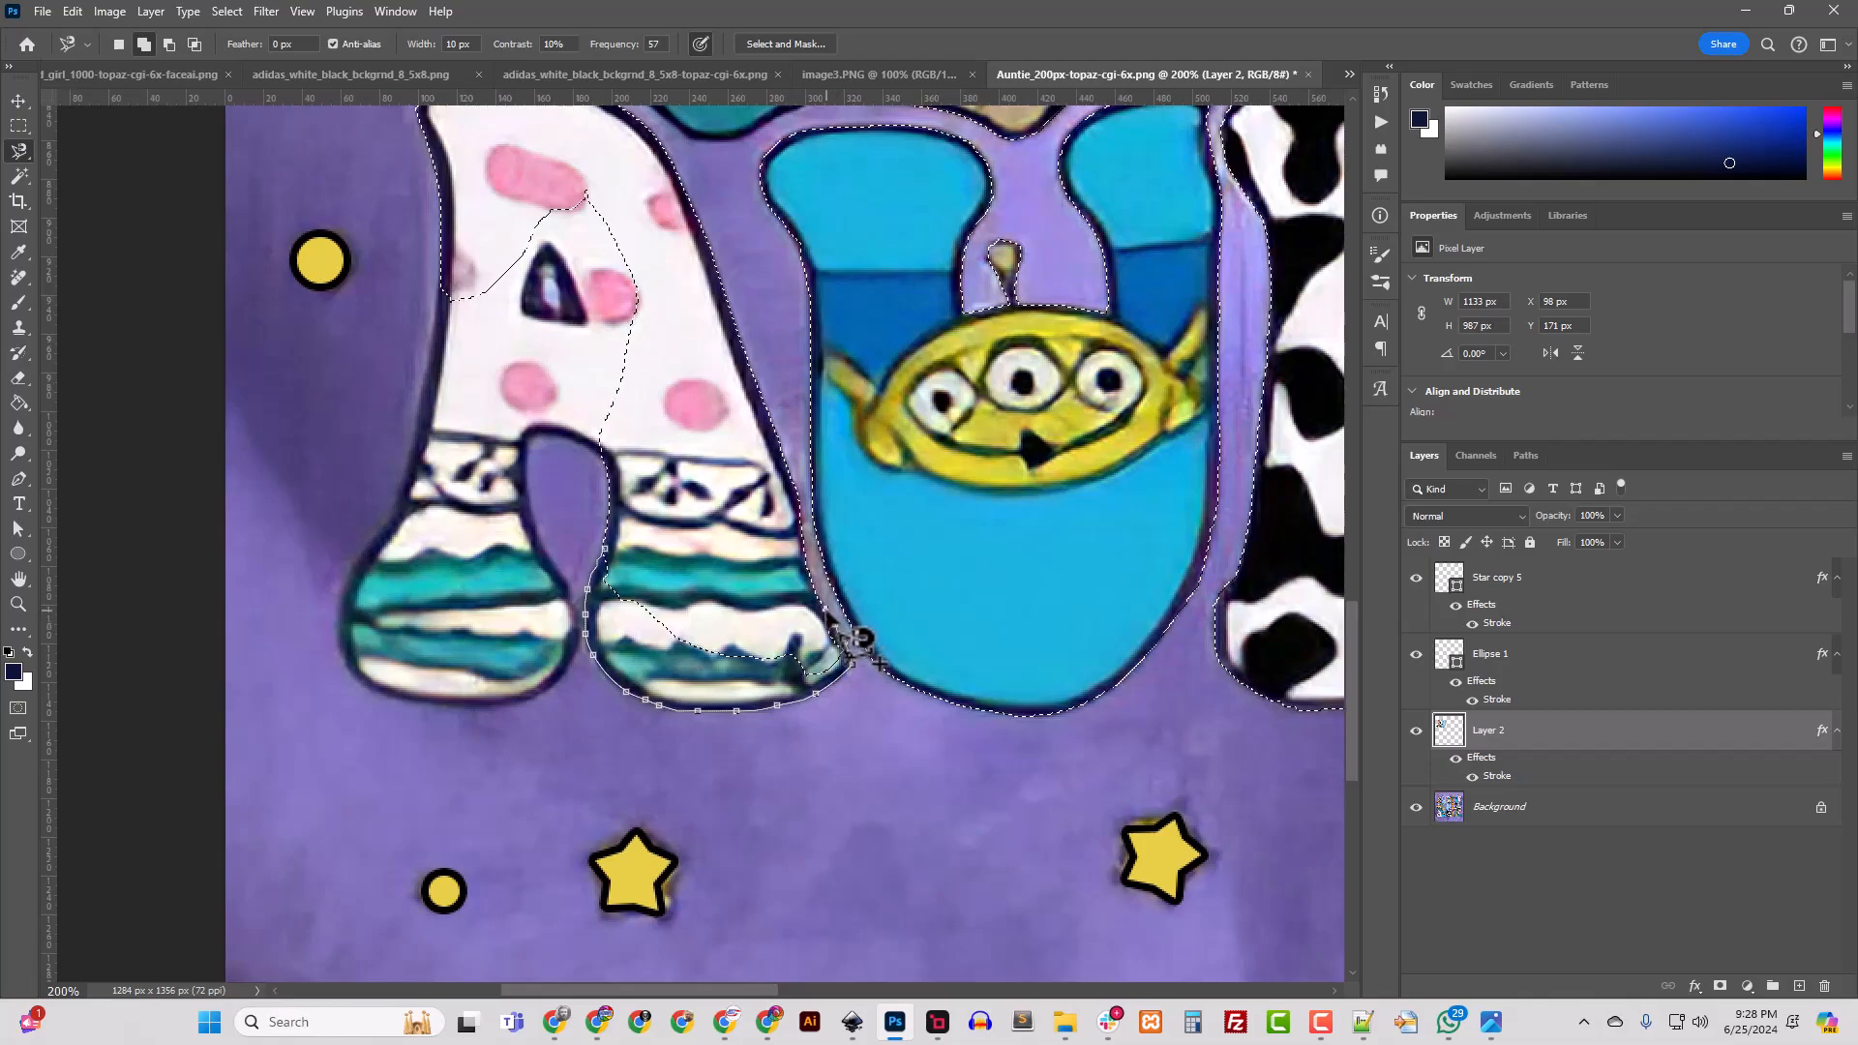
left_click(607, 553)
key("shift")
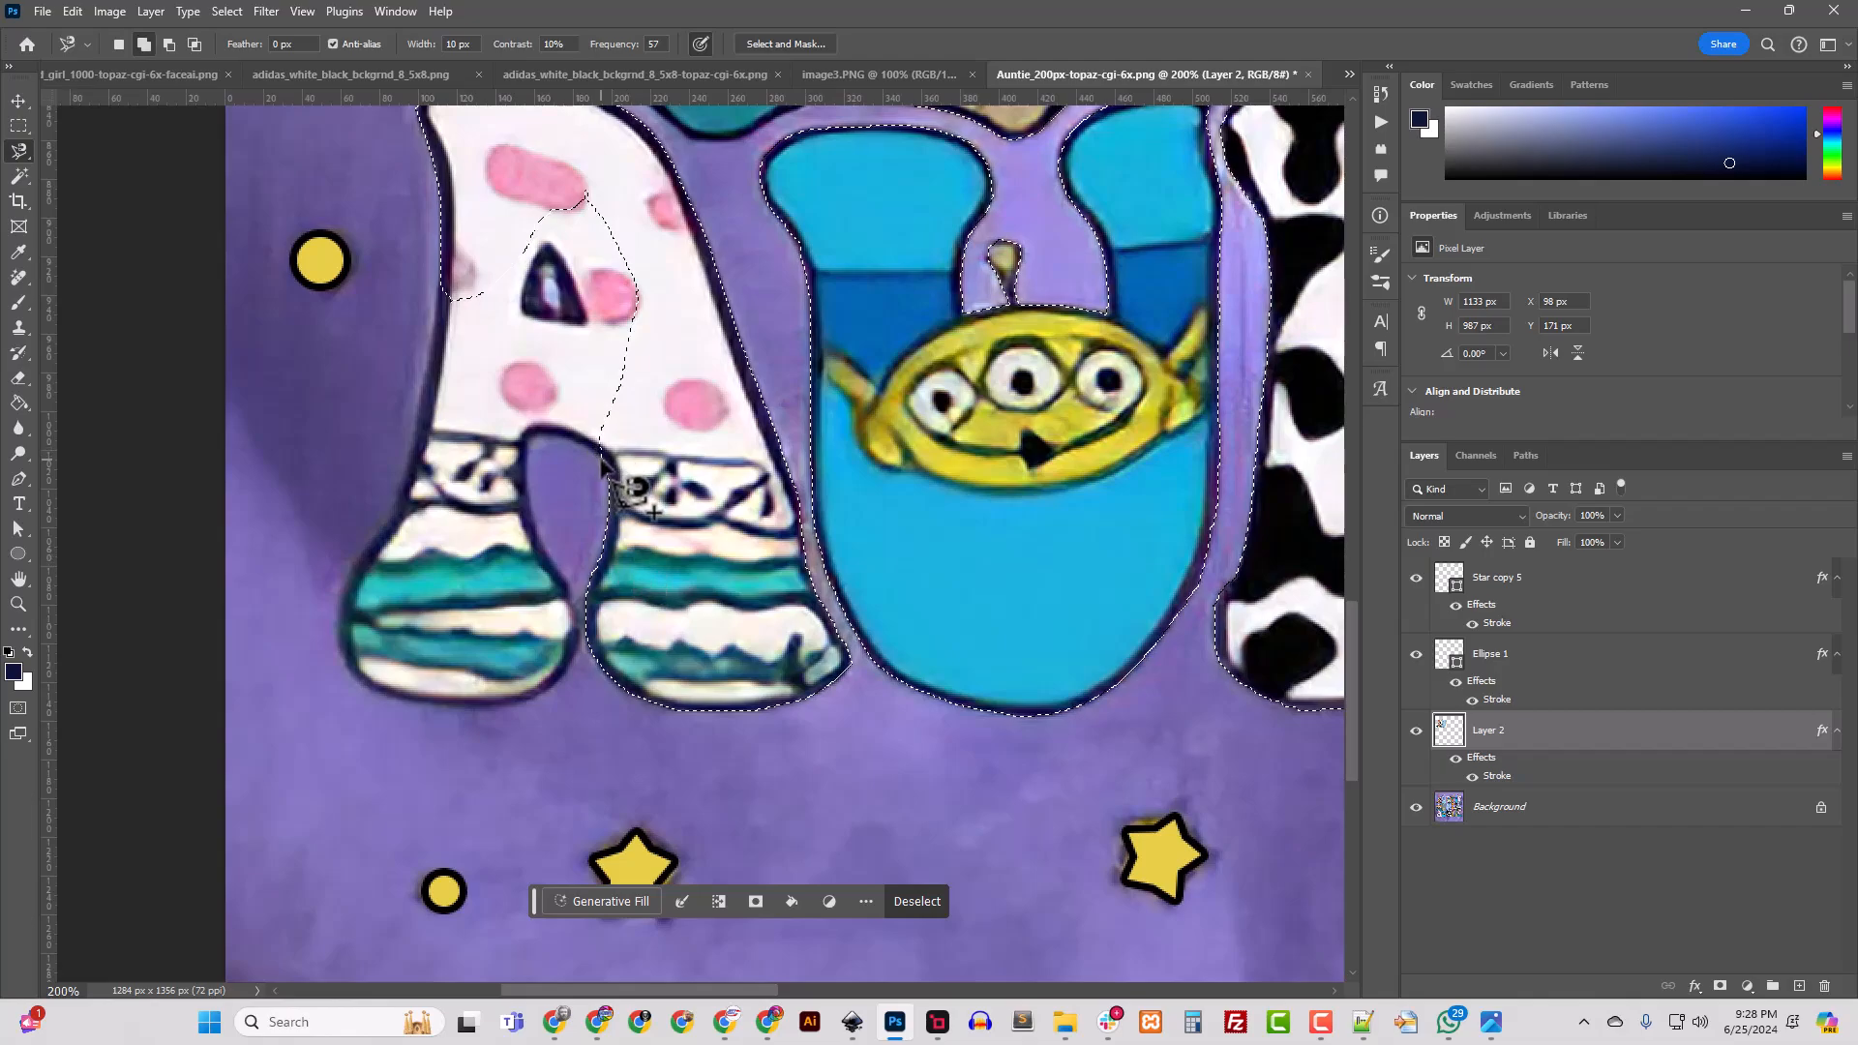
left_click(601, 464, "shift")
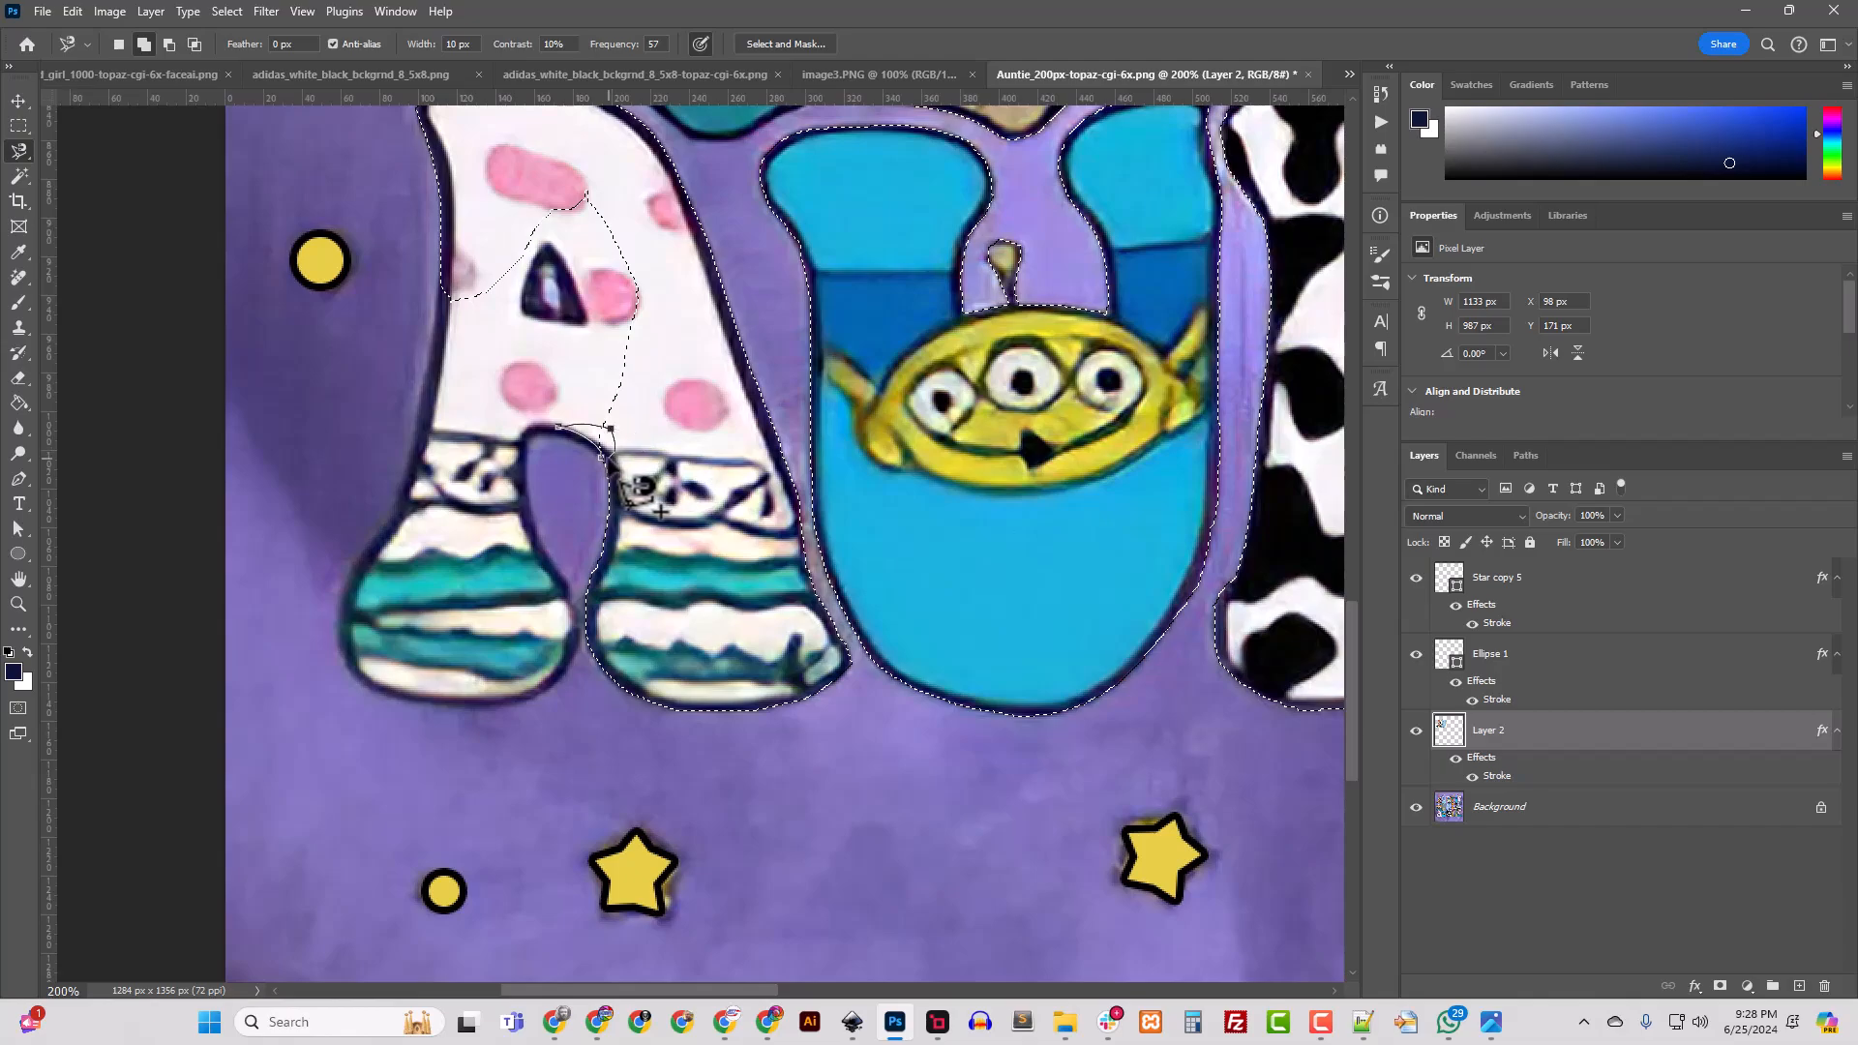
key("Return")
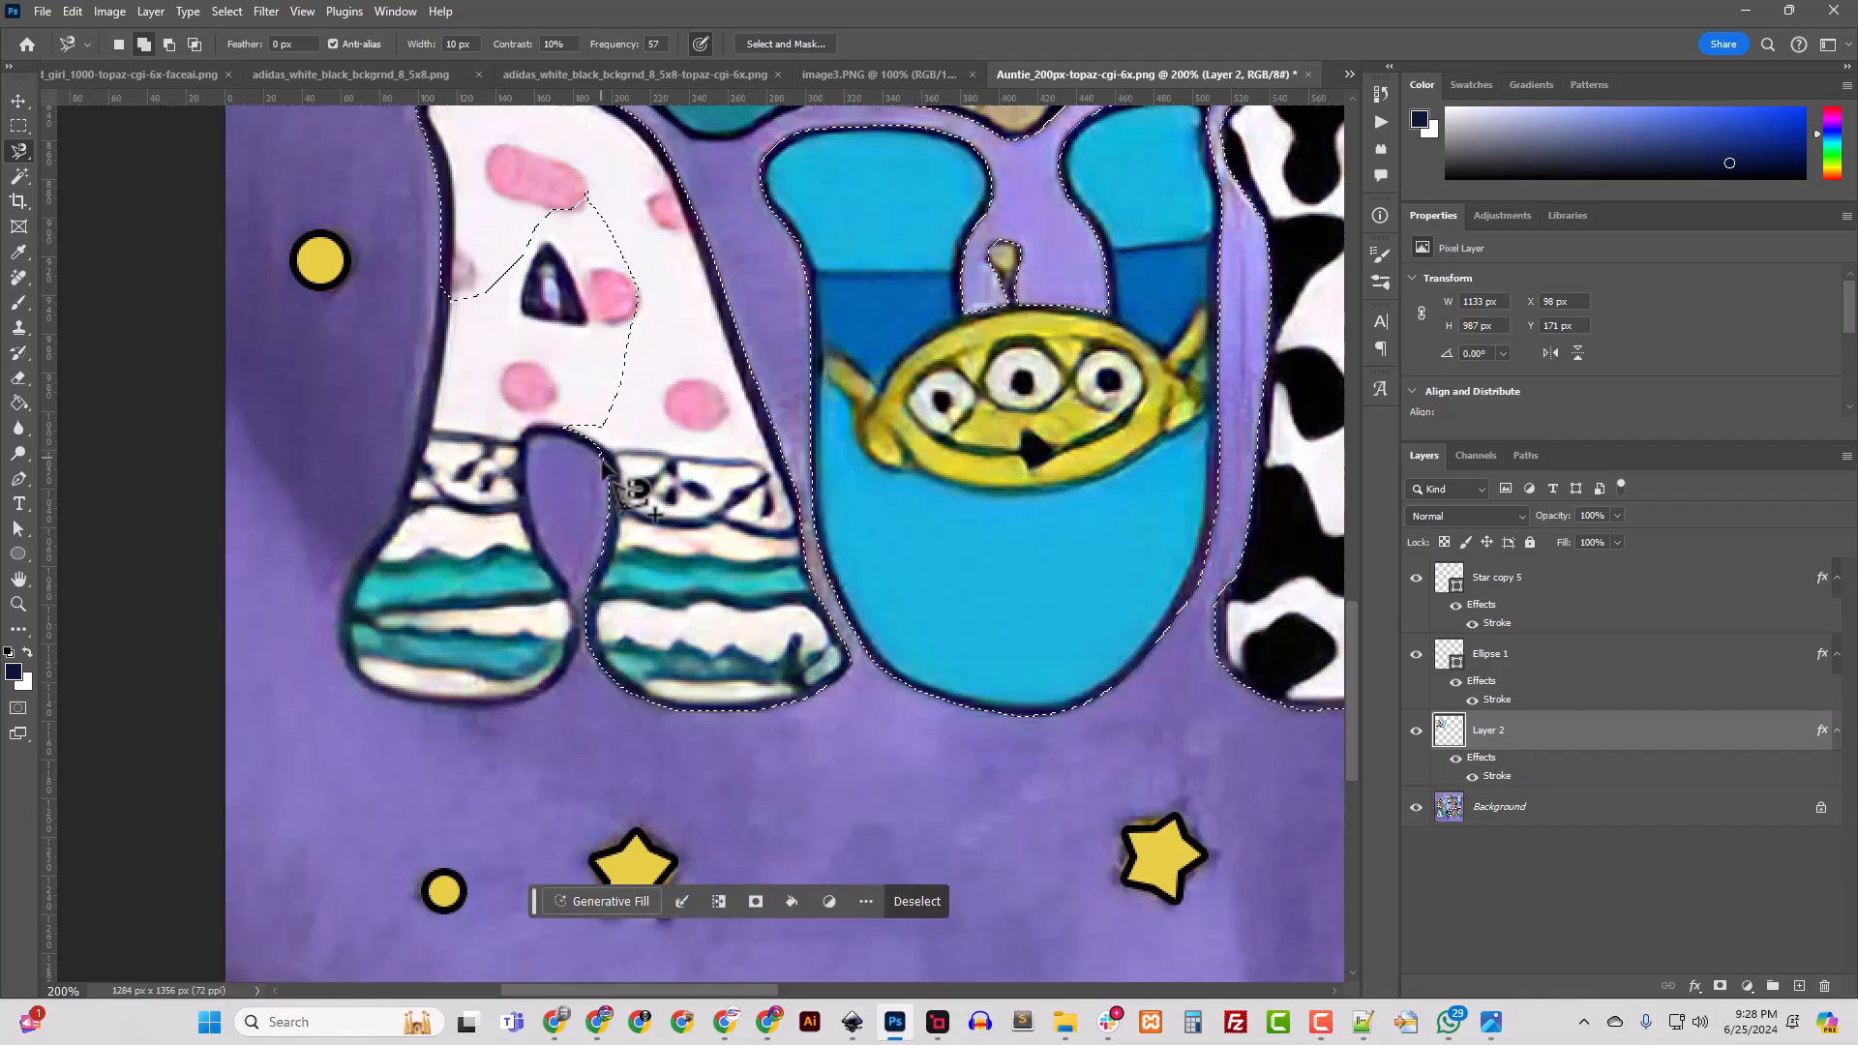
Step: Add the third-row A's middle and most of its left leg to the selection, including the missed sliver on its left edge
left_click(606, 464)
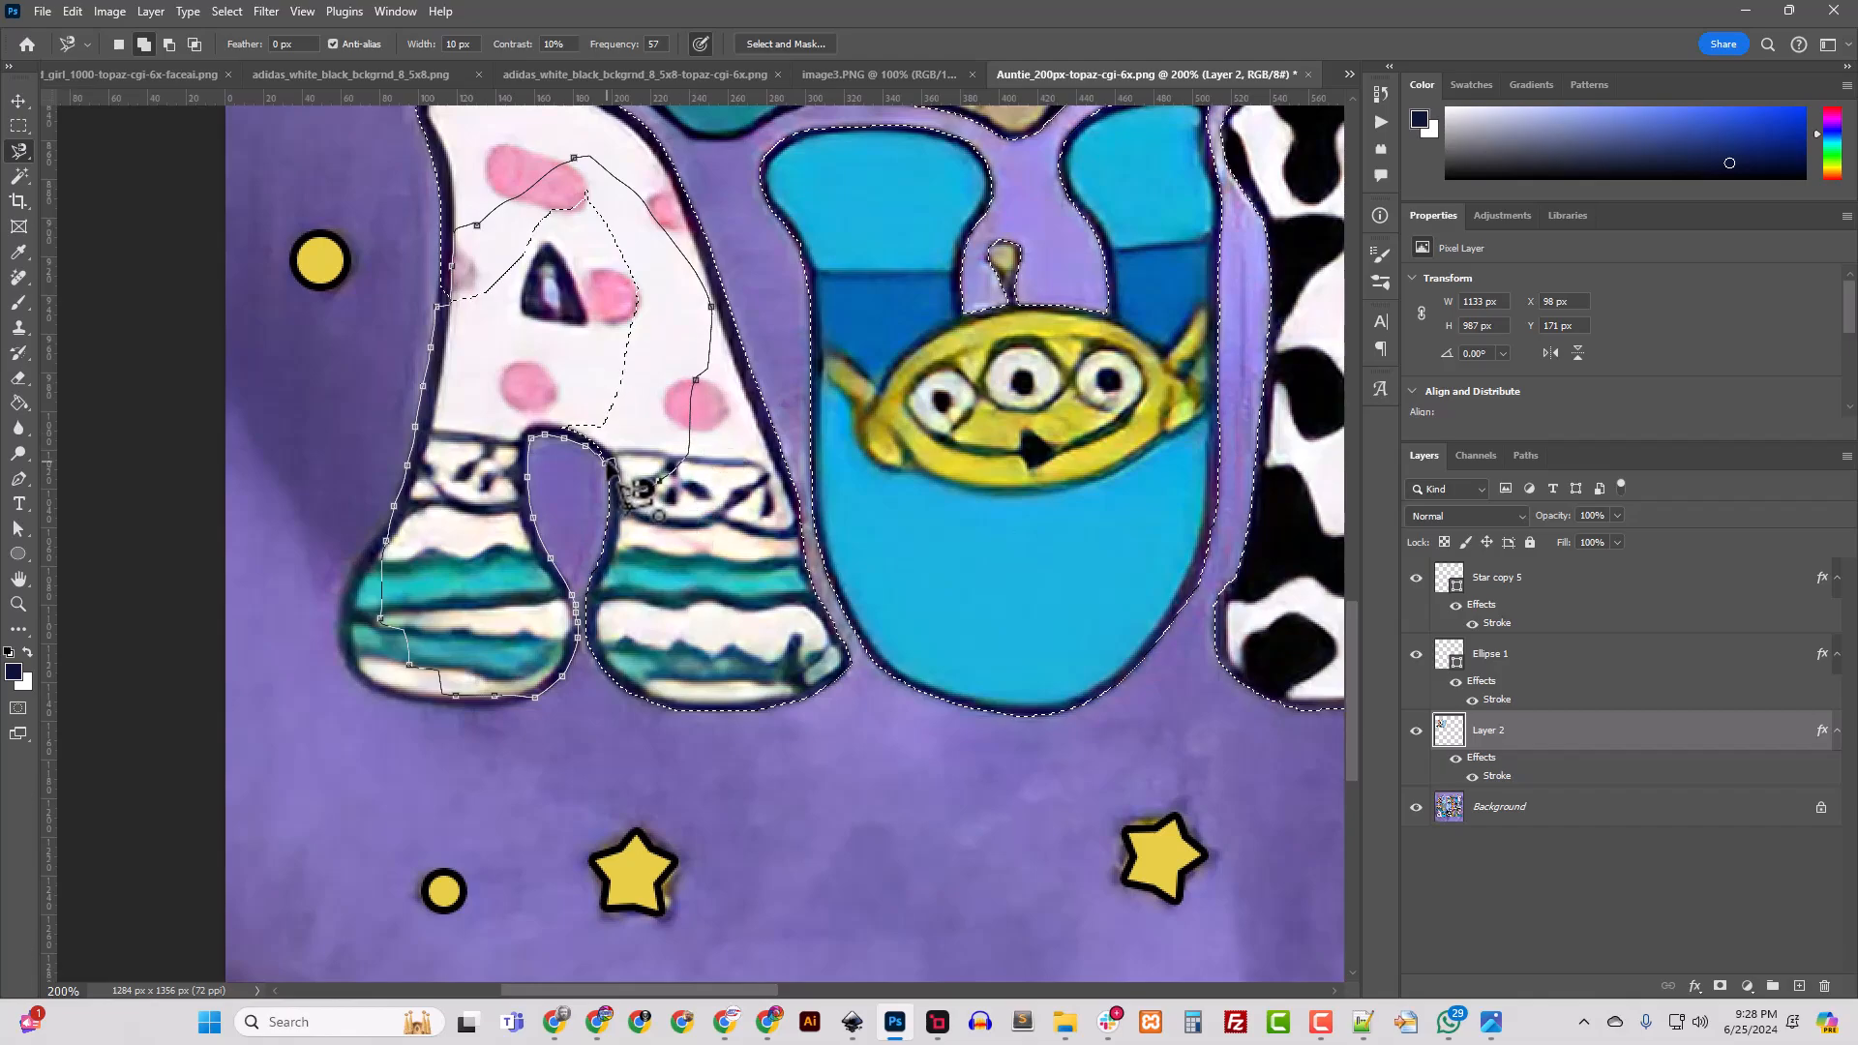
left_click(606, 463)
scroll(513, 375, "up", 1)
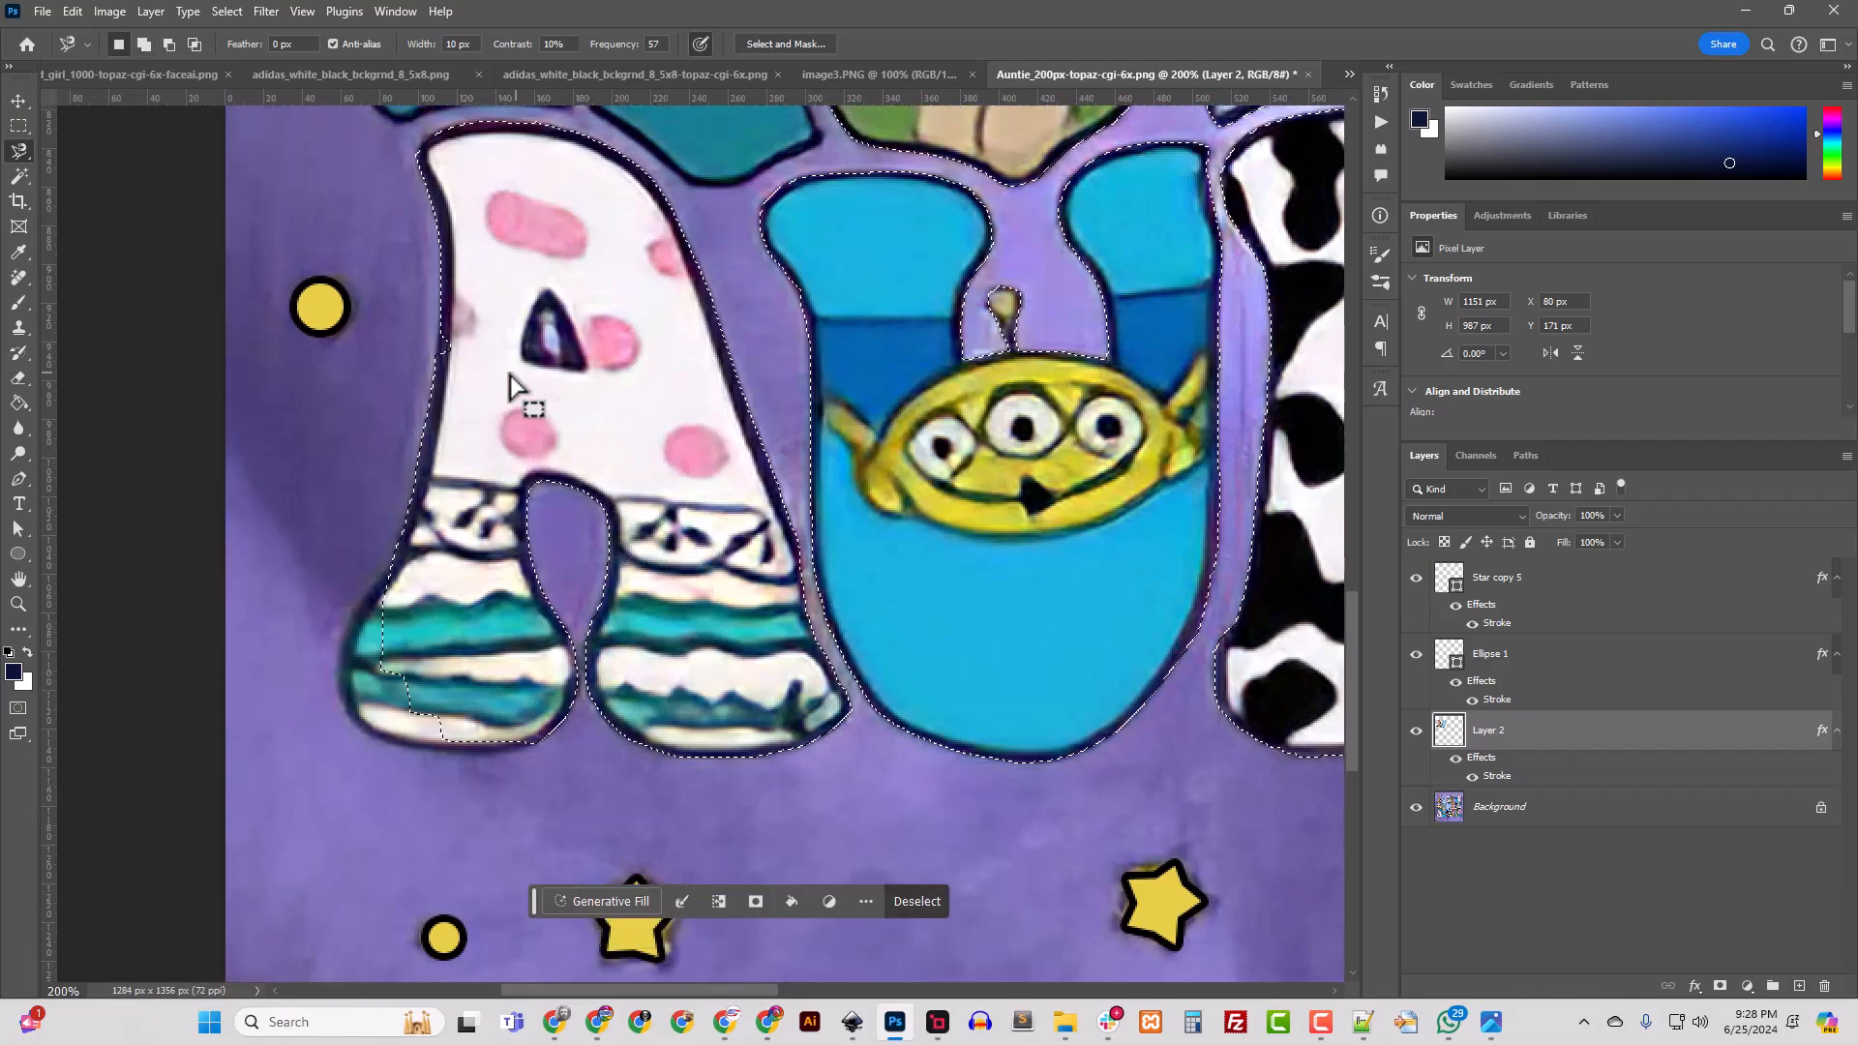
left_click(441, 320, "shift")
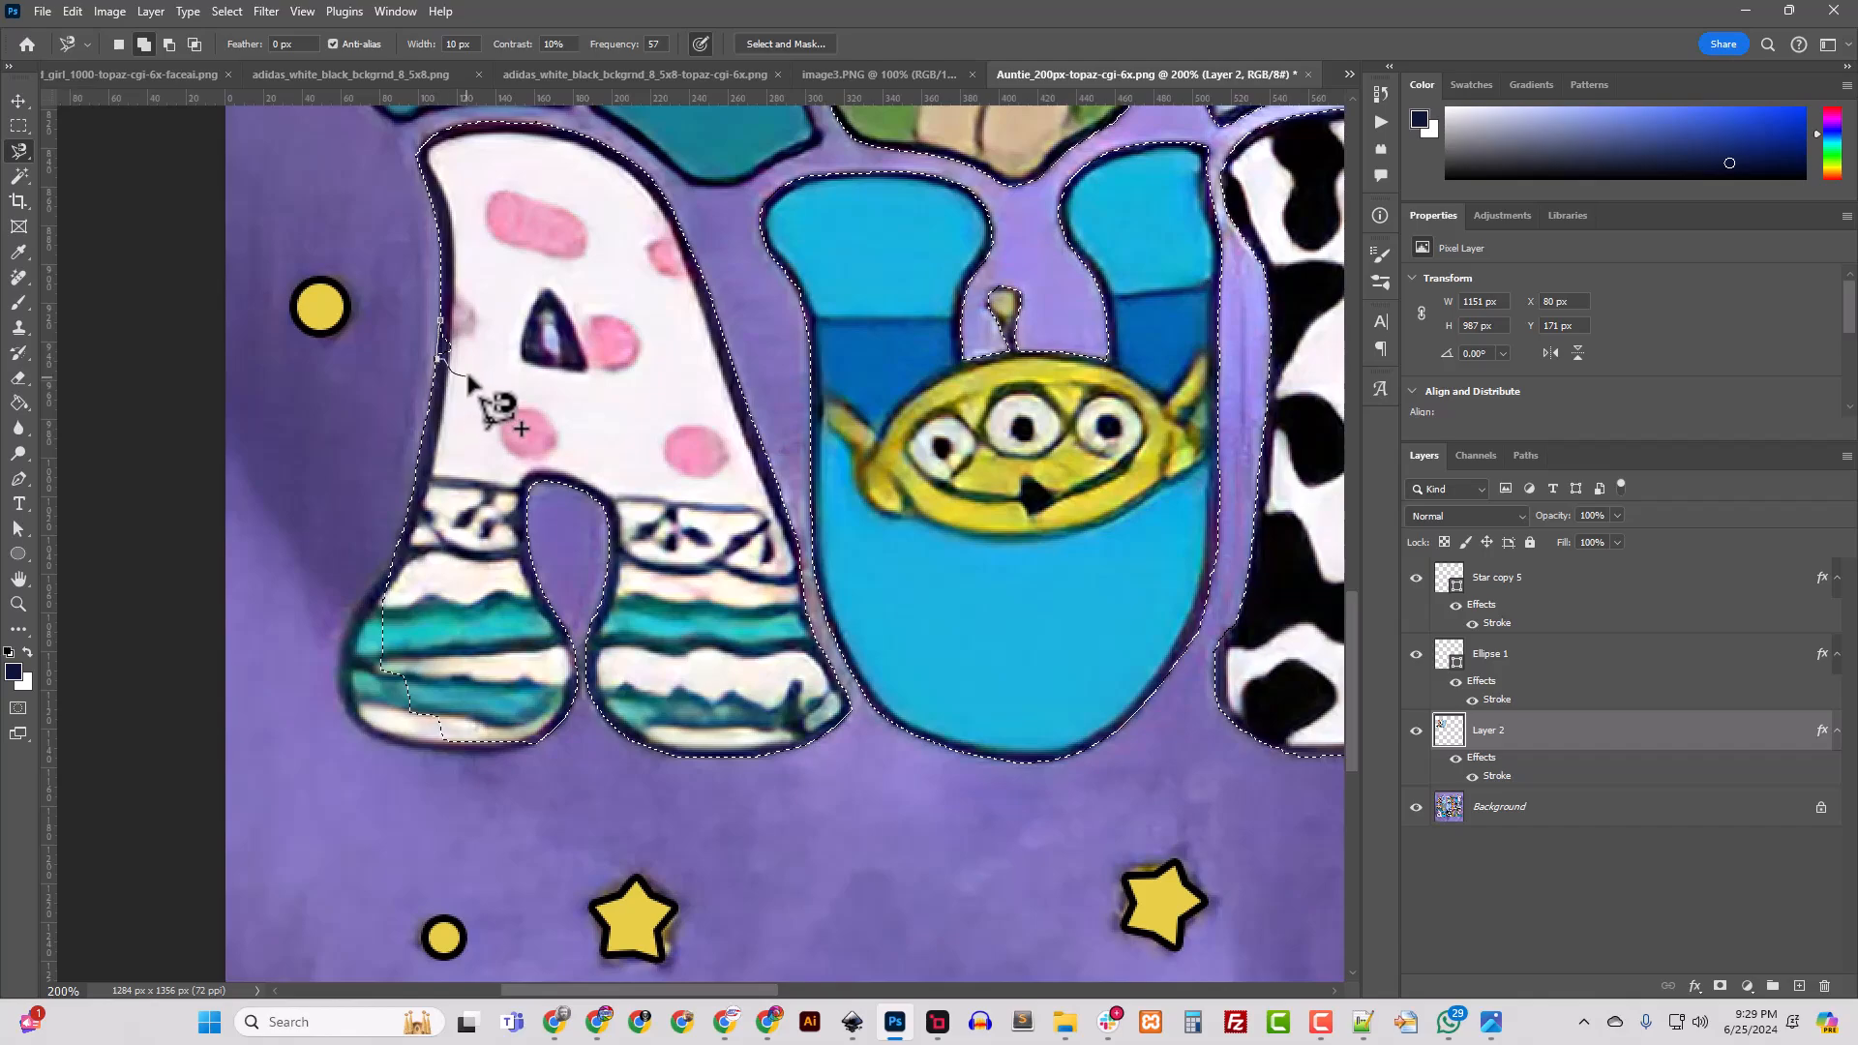
left_click(440, 319)
Step: Add the outer and lower edges of the third-row A's left foot to the selection, following its dark outline
scroll(467, 580, "down", 3)
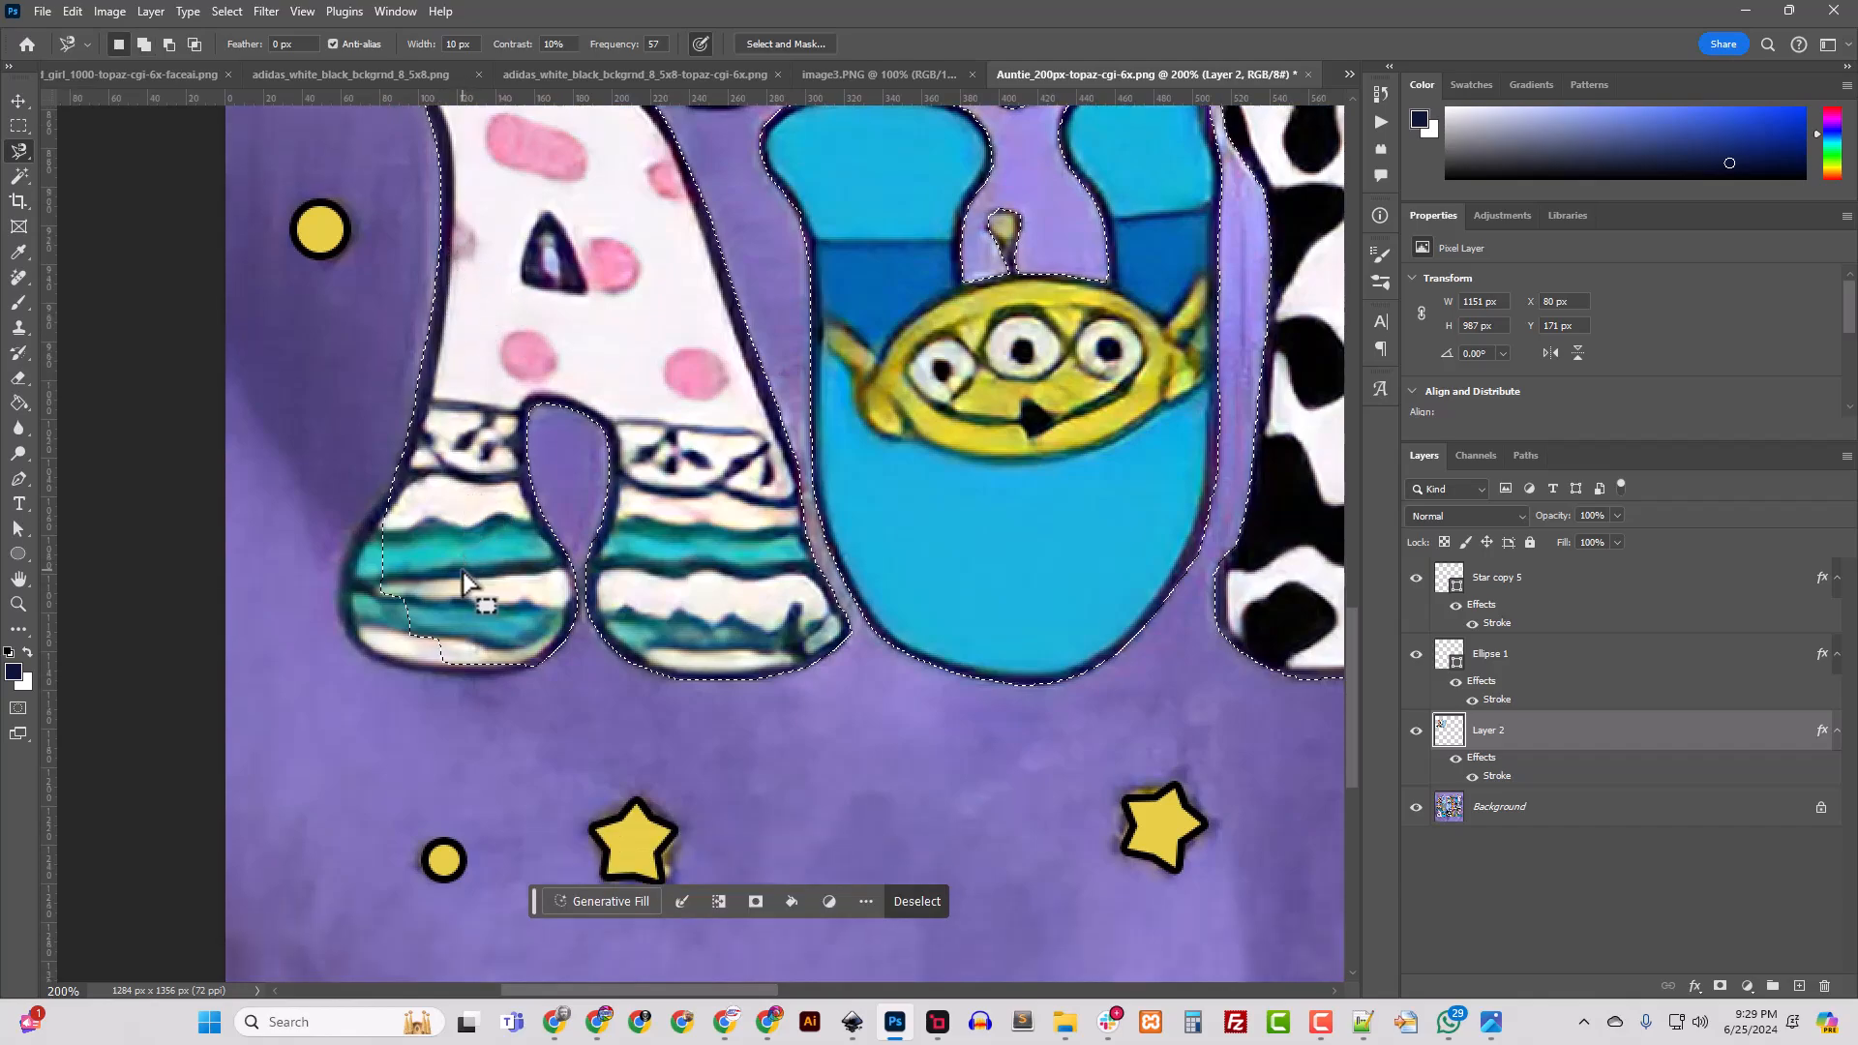
left_click(390, 445, "shift")
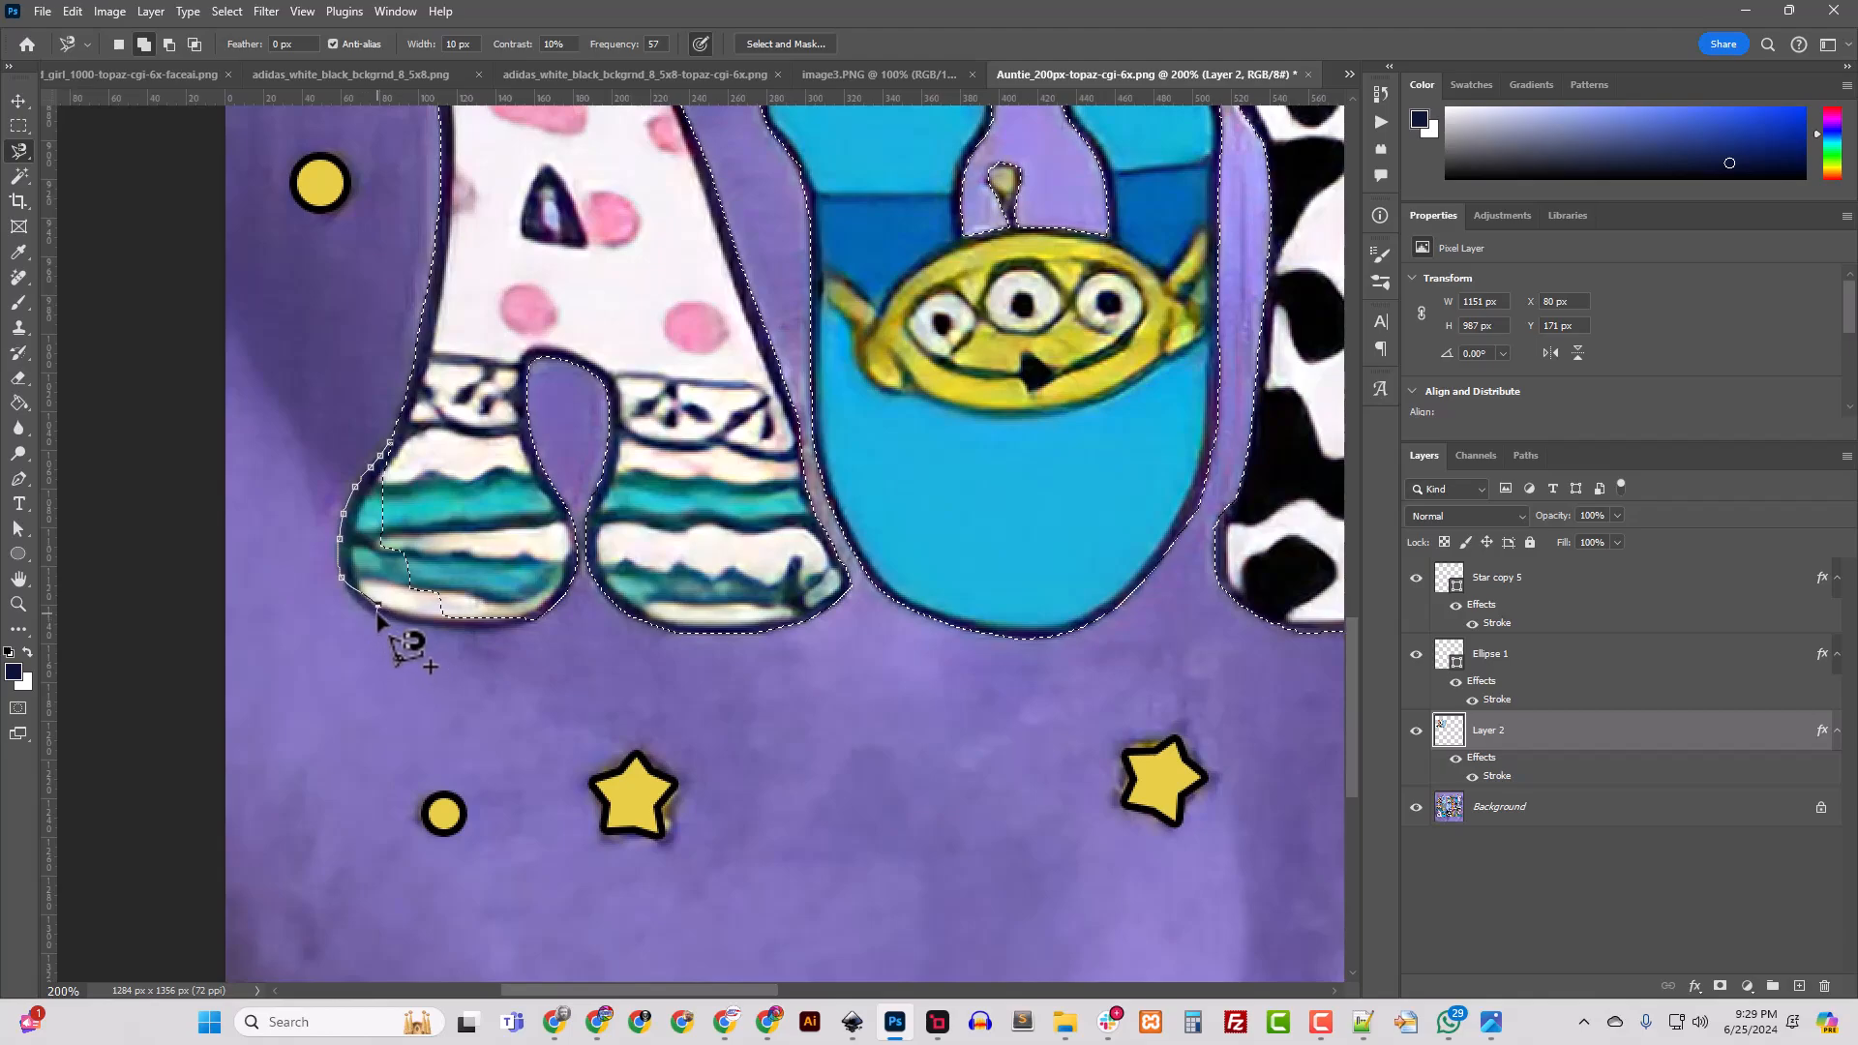
left_click(392, 445)
left_click(522, 632)
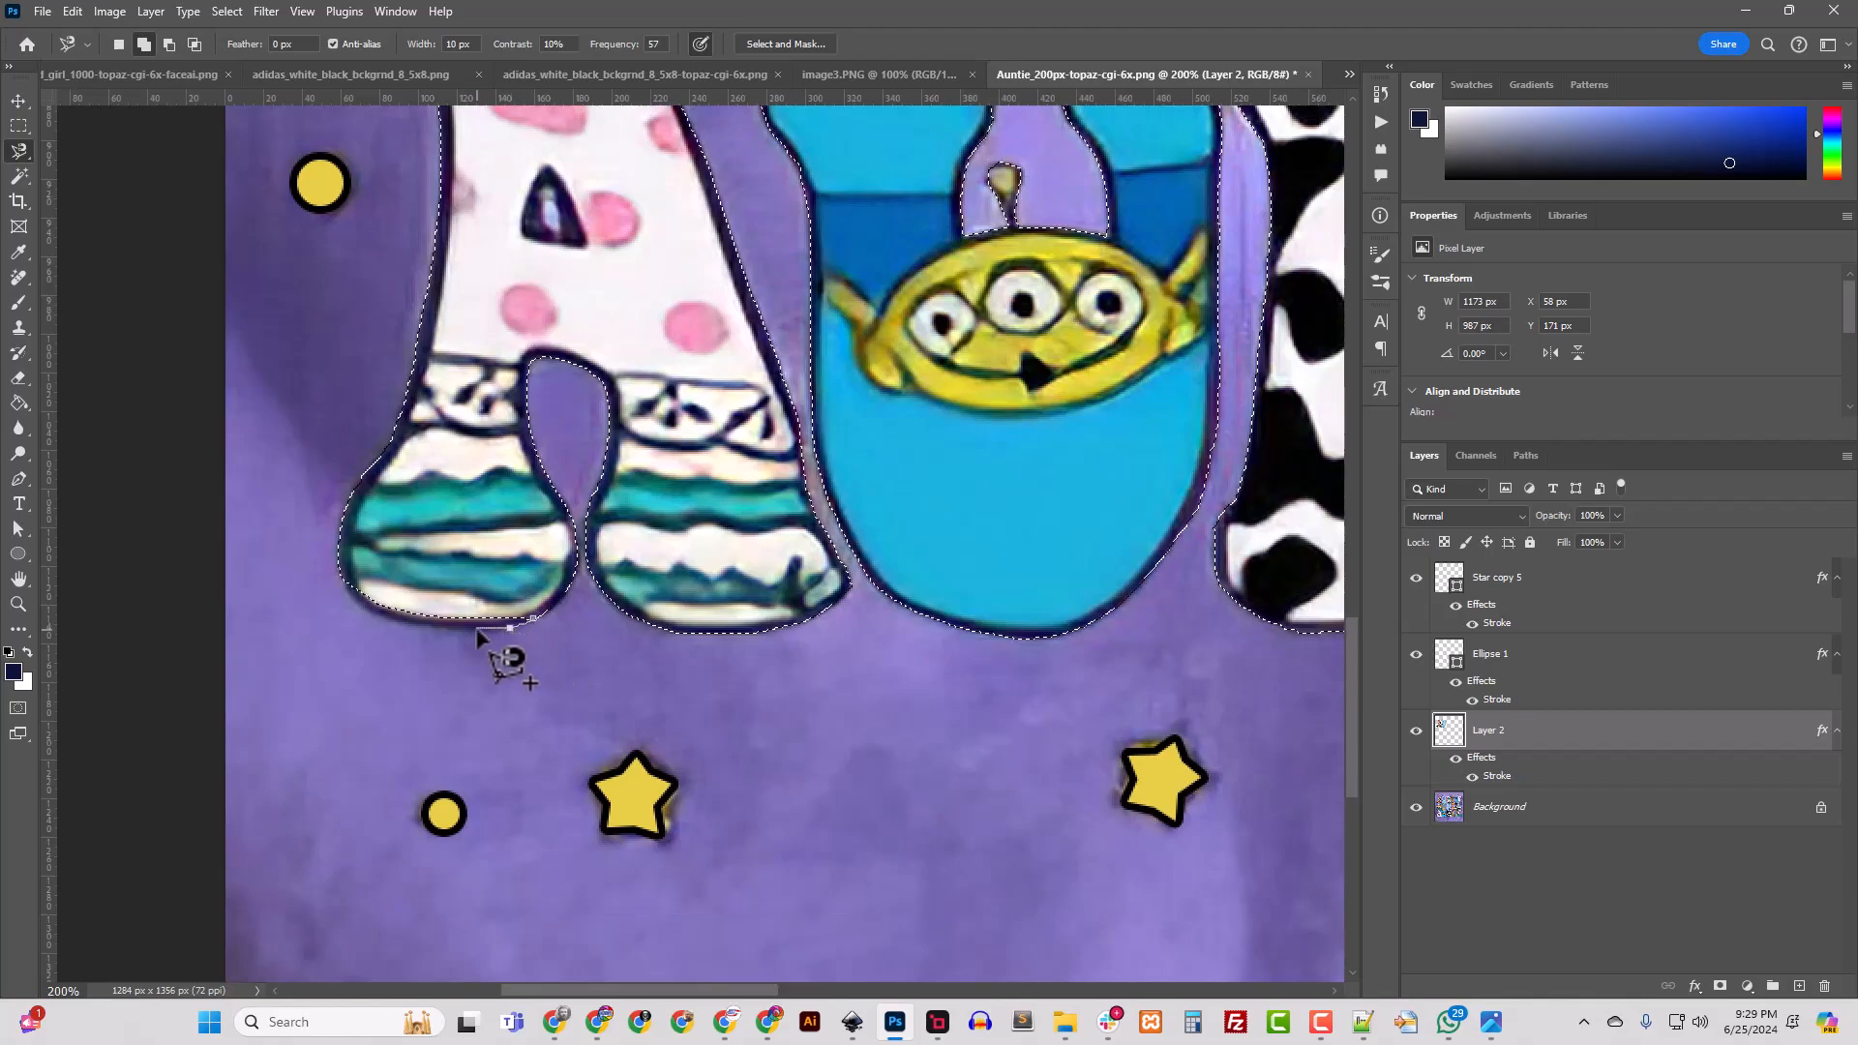
left_click(478, 631)
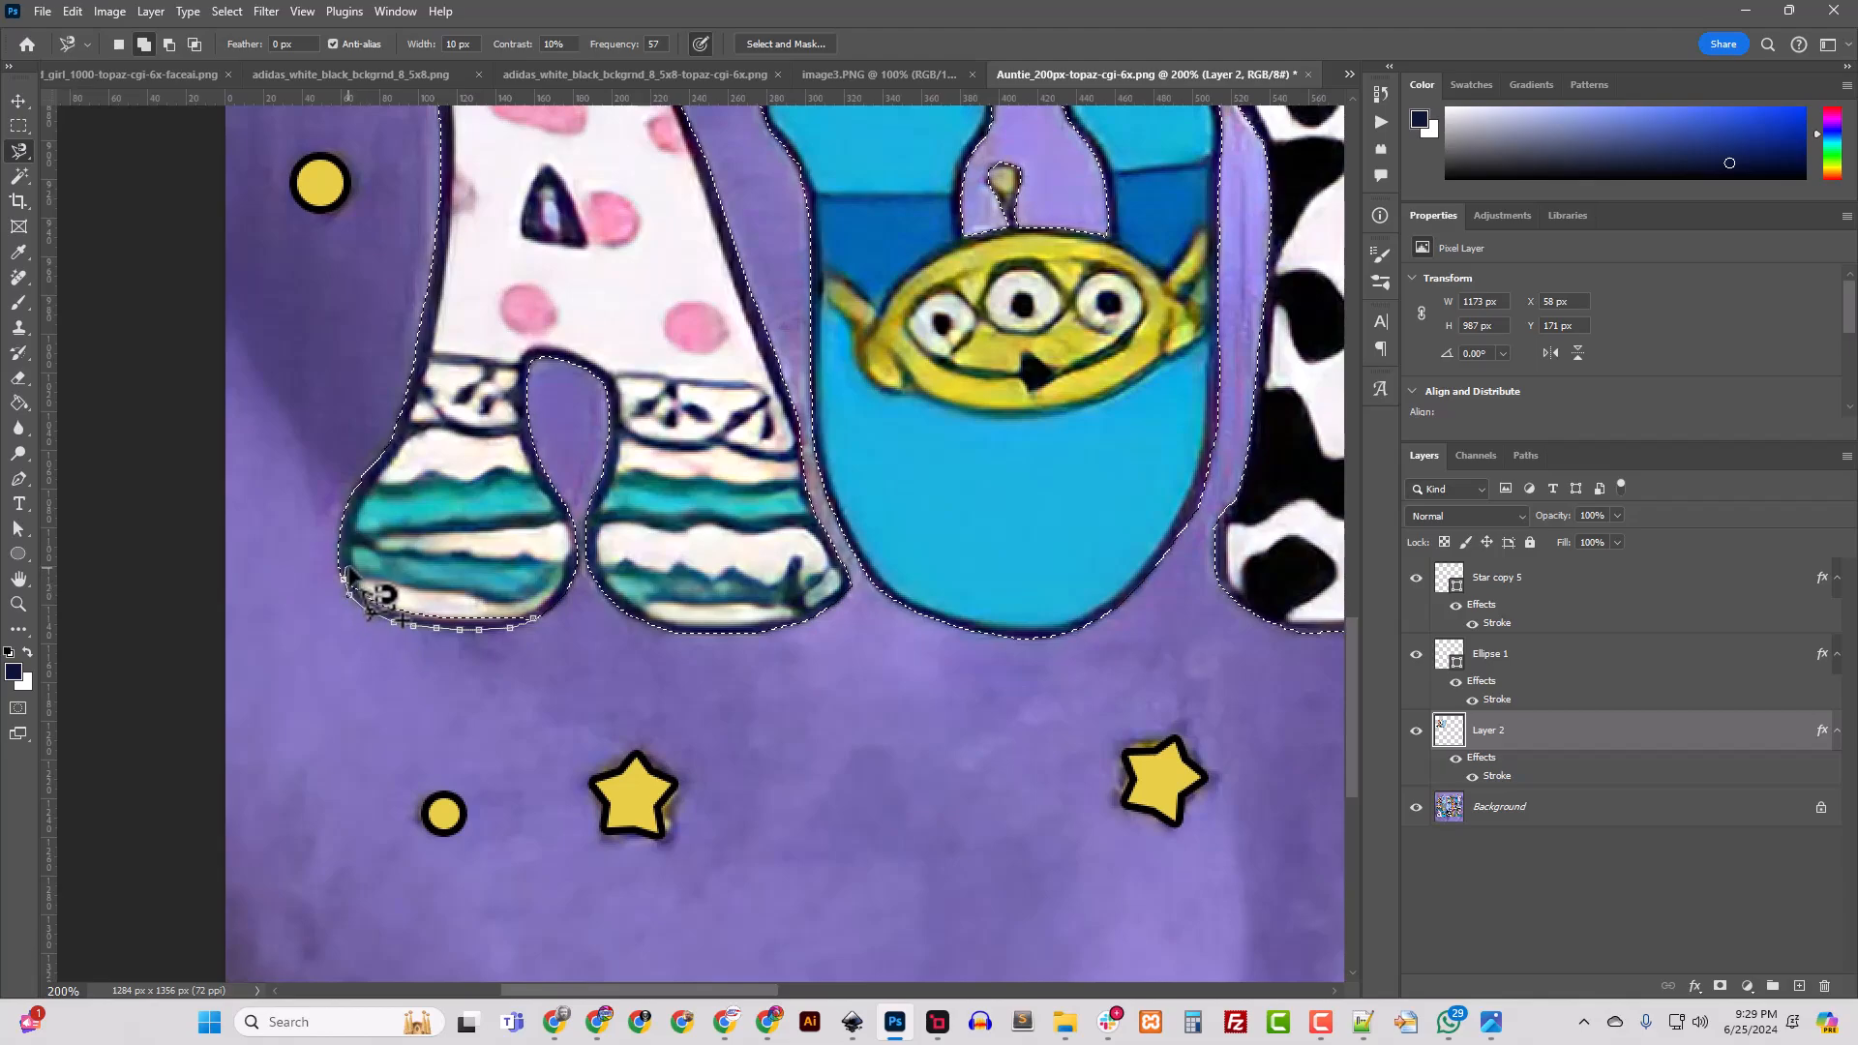
left_click(538, 613)
Step: Subtract the small triangular hole inside the third-row A from the selection
scroll(581, 580, "up", 3)
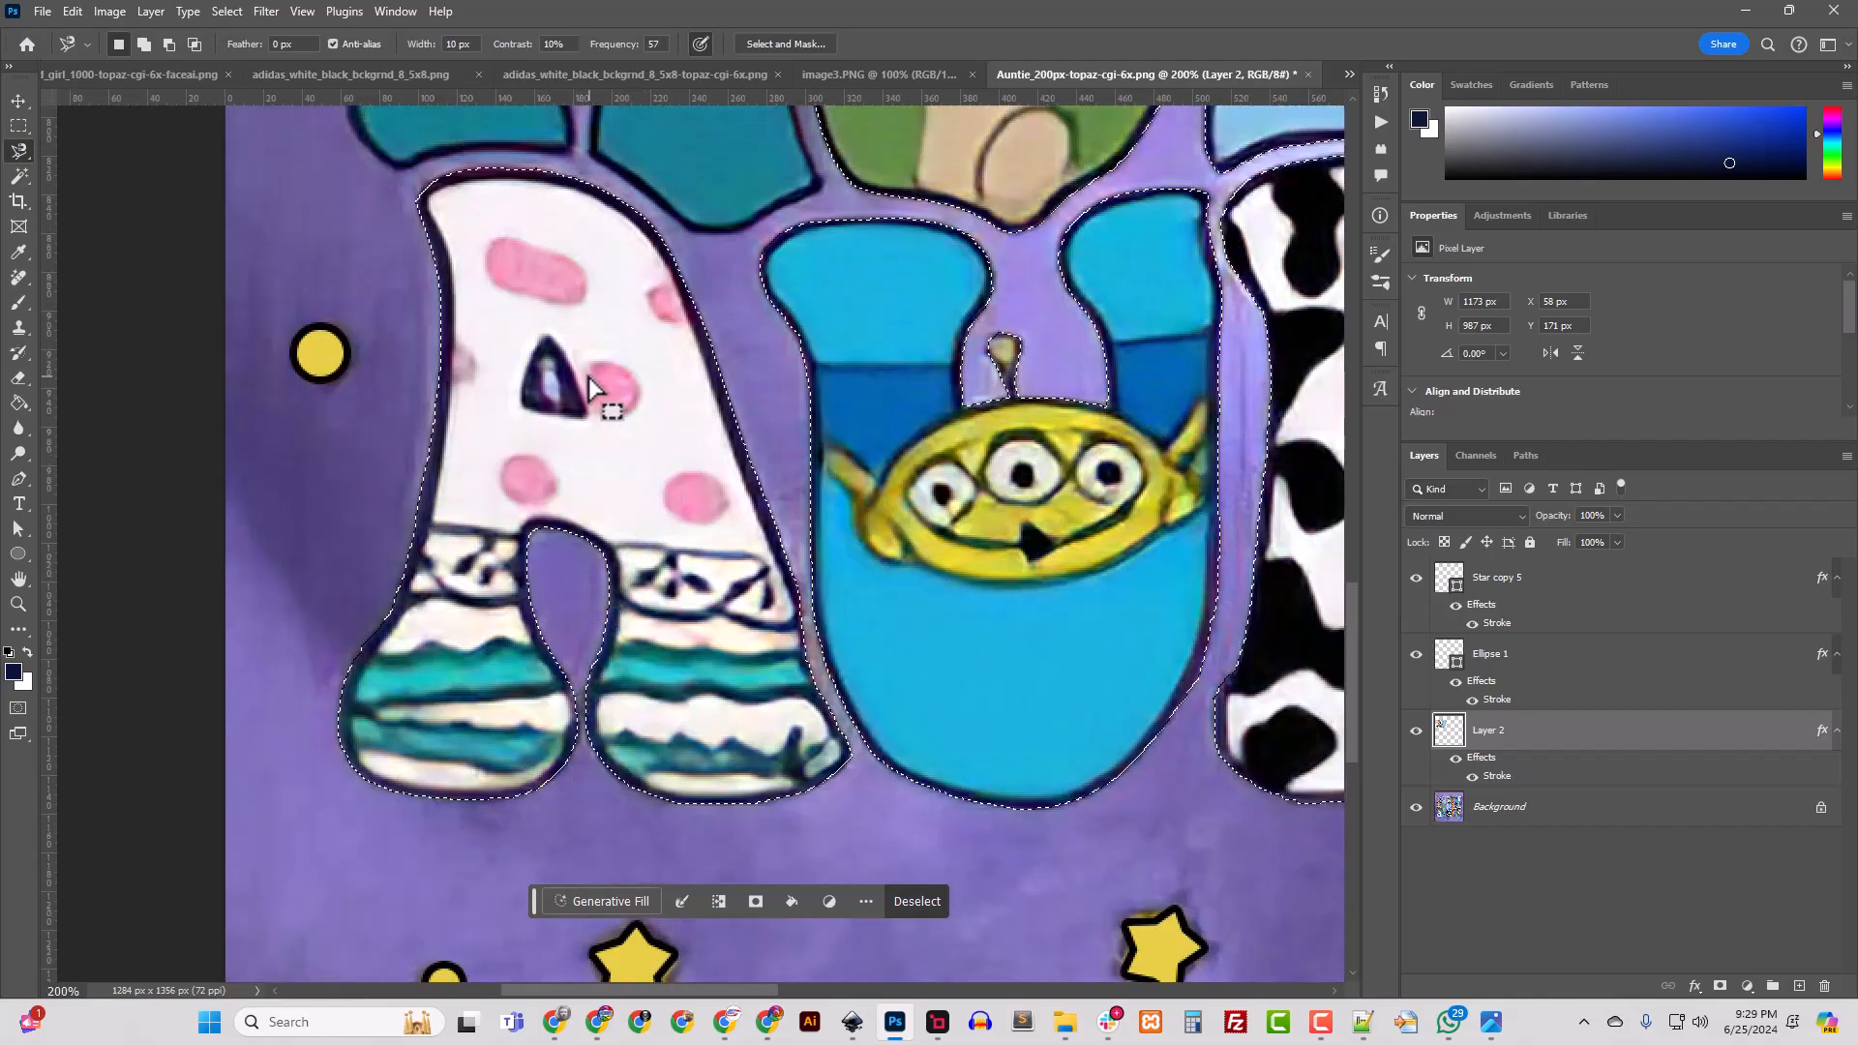
left_click(561, 398, "alt")
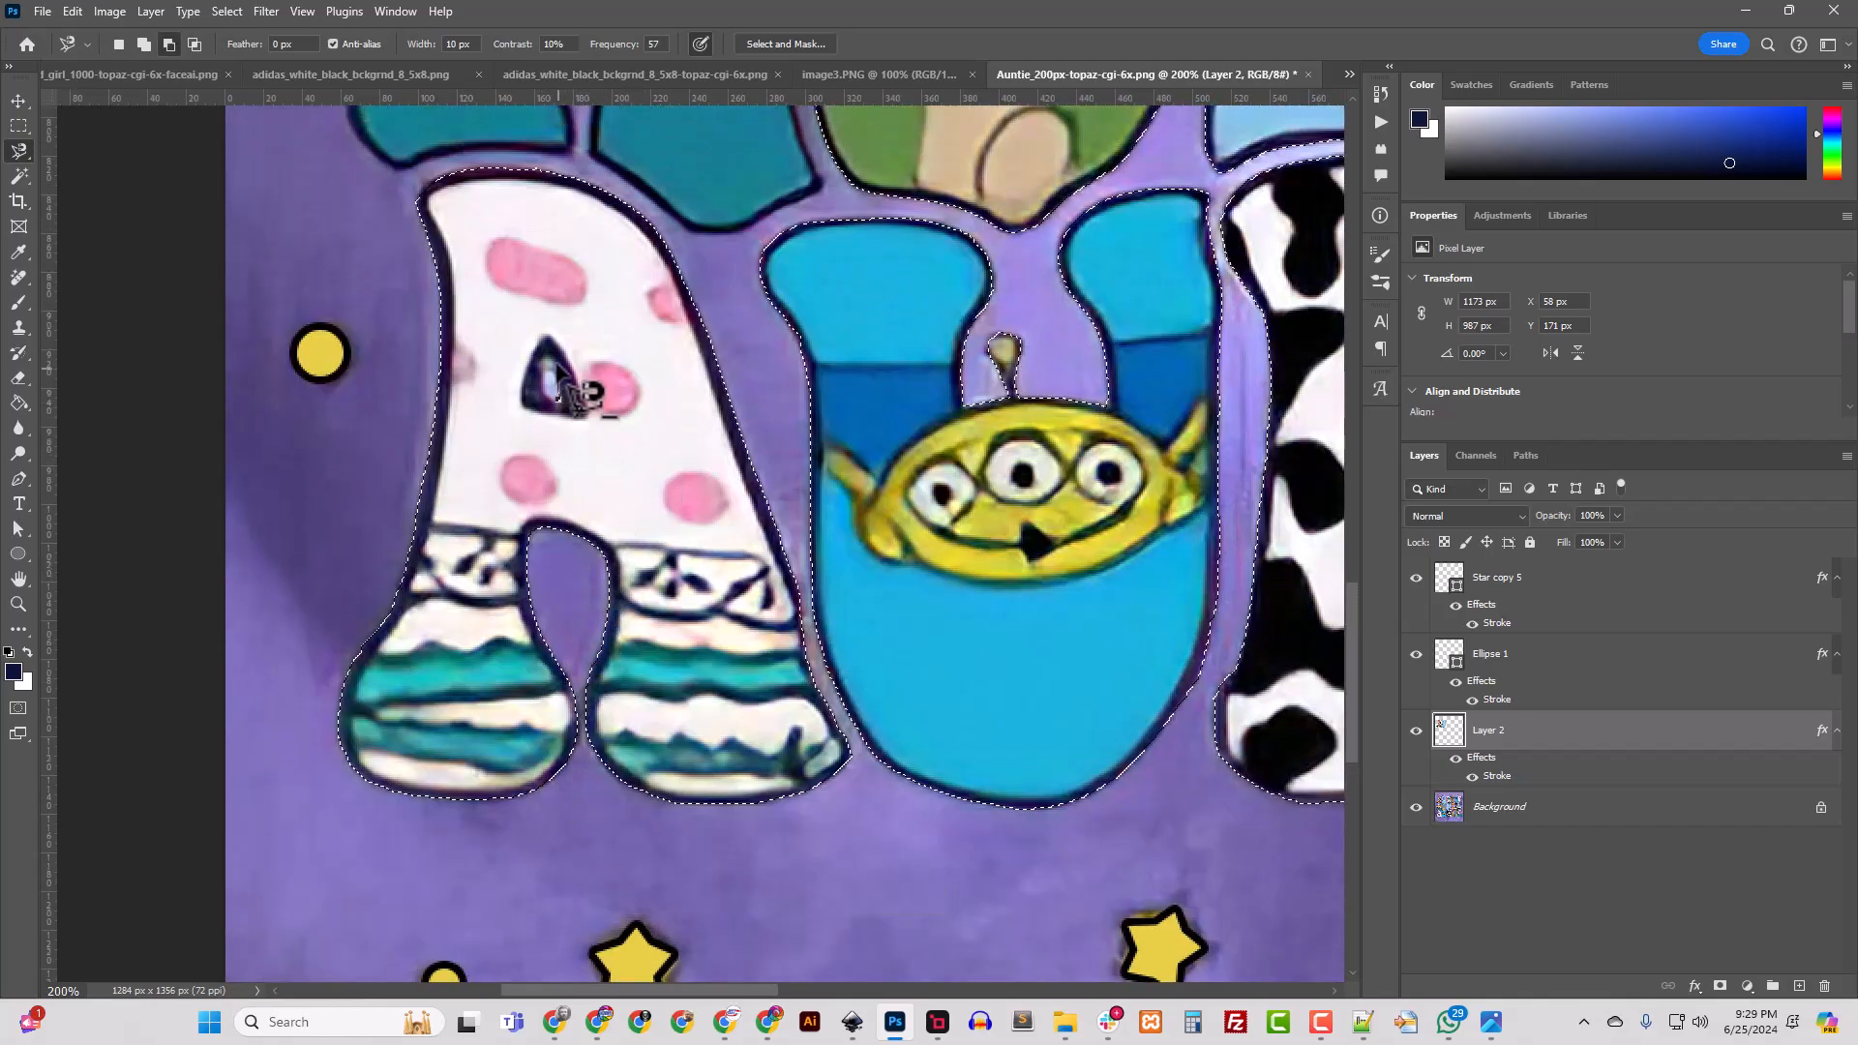
double_click(581, 426)
Step: Check the letter selection around the second- and third-row letters and make the Background layer active
scroll(668, 586, "up", 5)
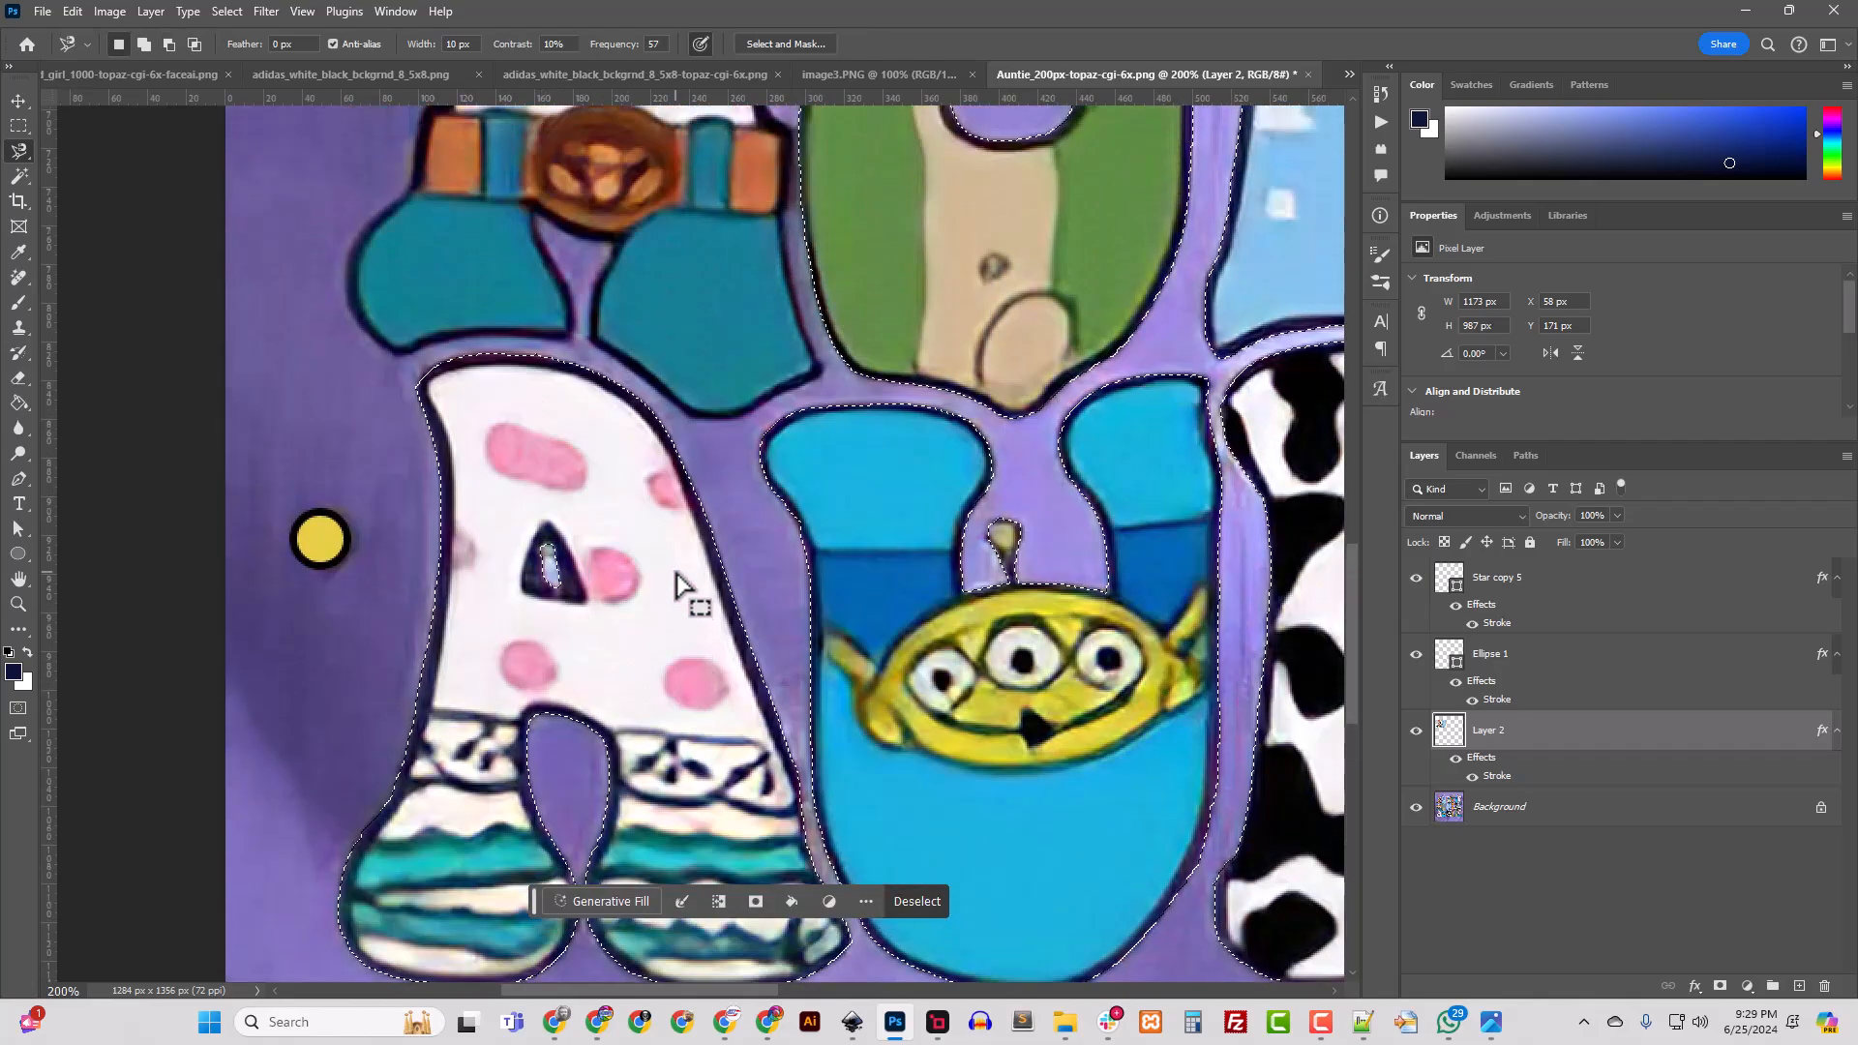
scroll(677, 586, "down", 3)
scroll(981, 571, "up", 1)
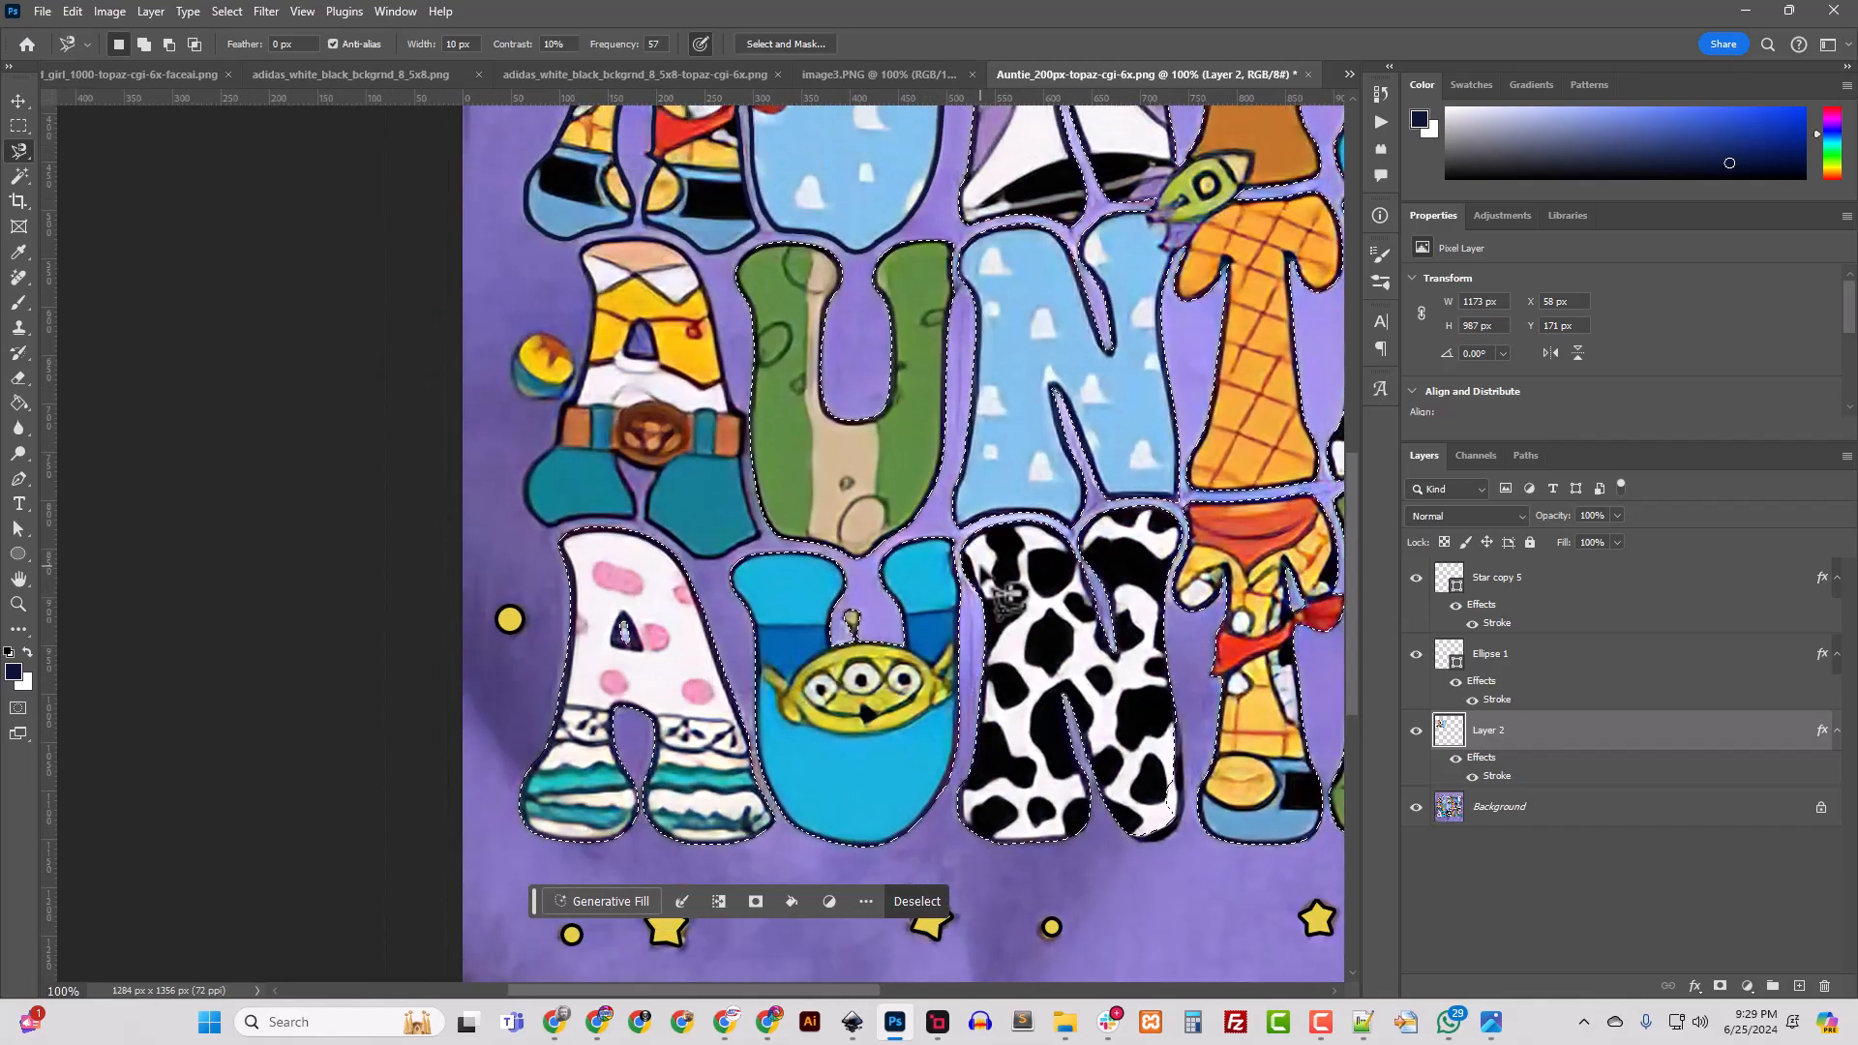
scroll(1002, 590, "up", 3)
scroll(786, 513, "up", 2)
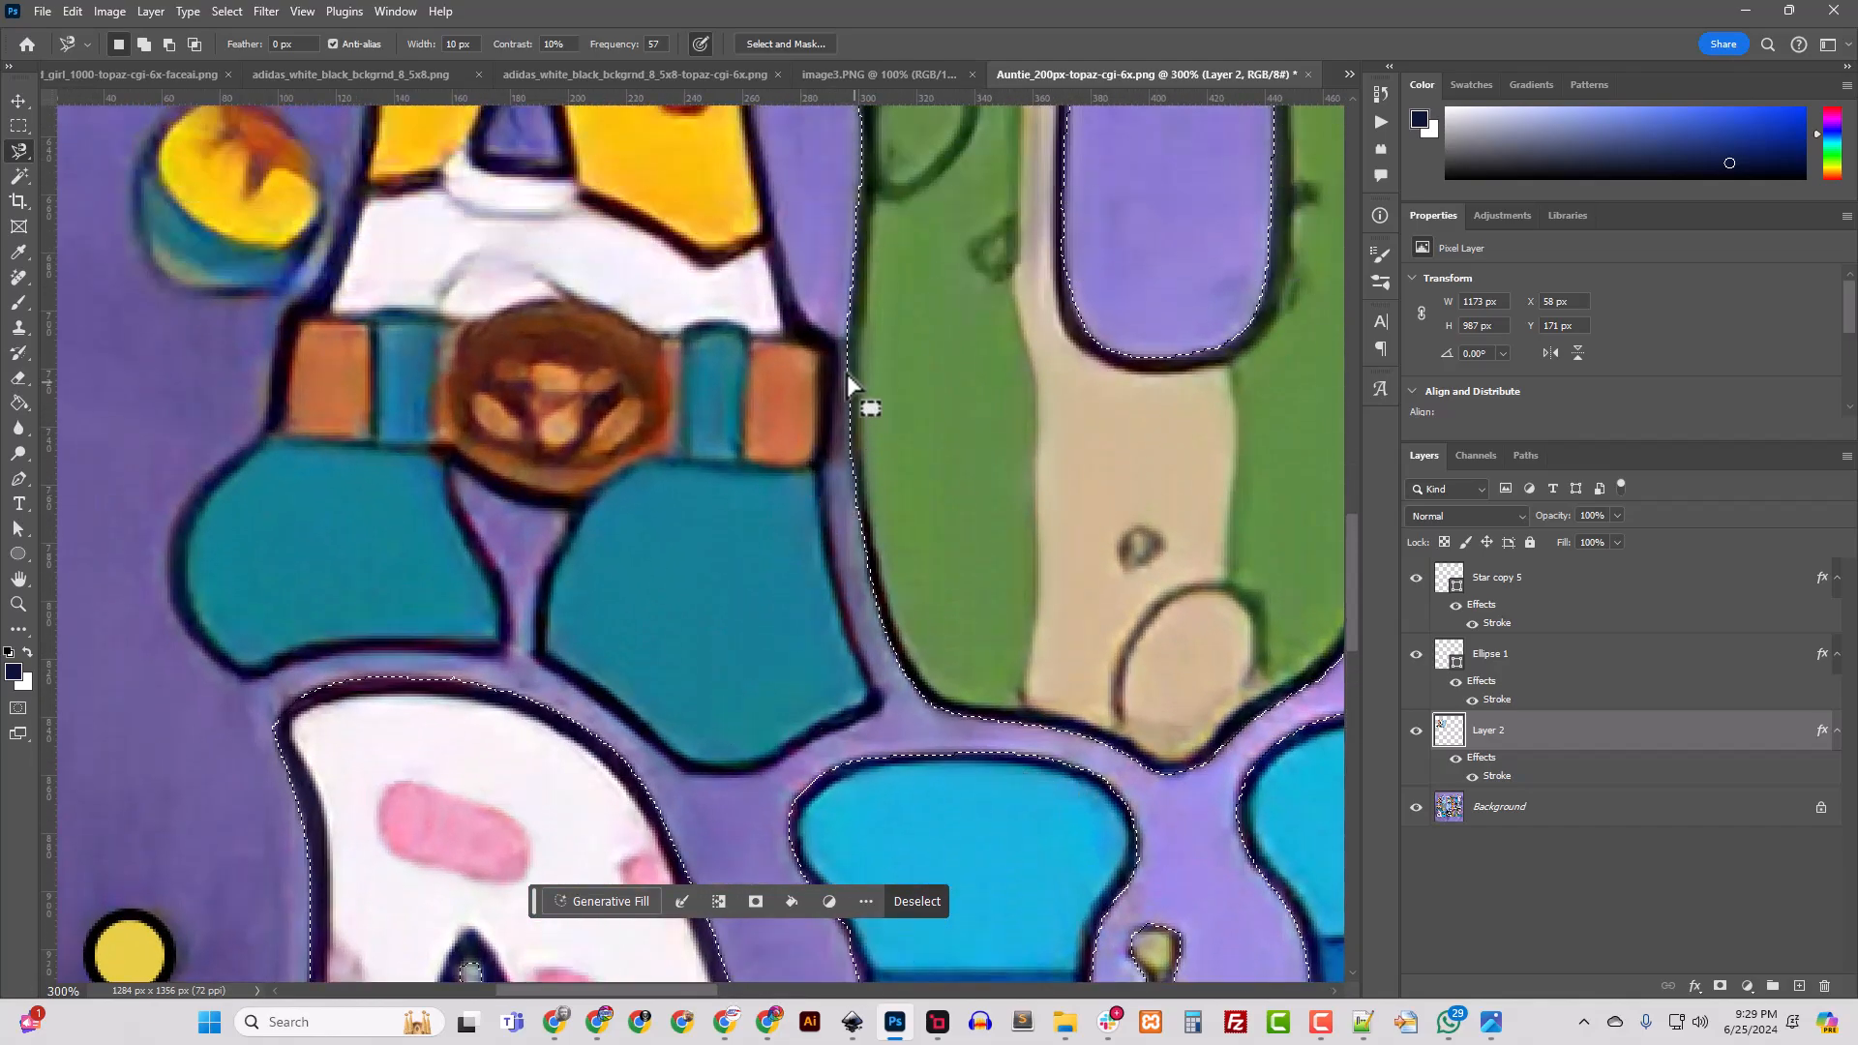
left_click(1484, 805)
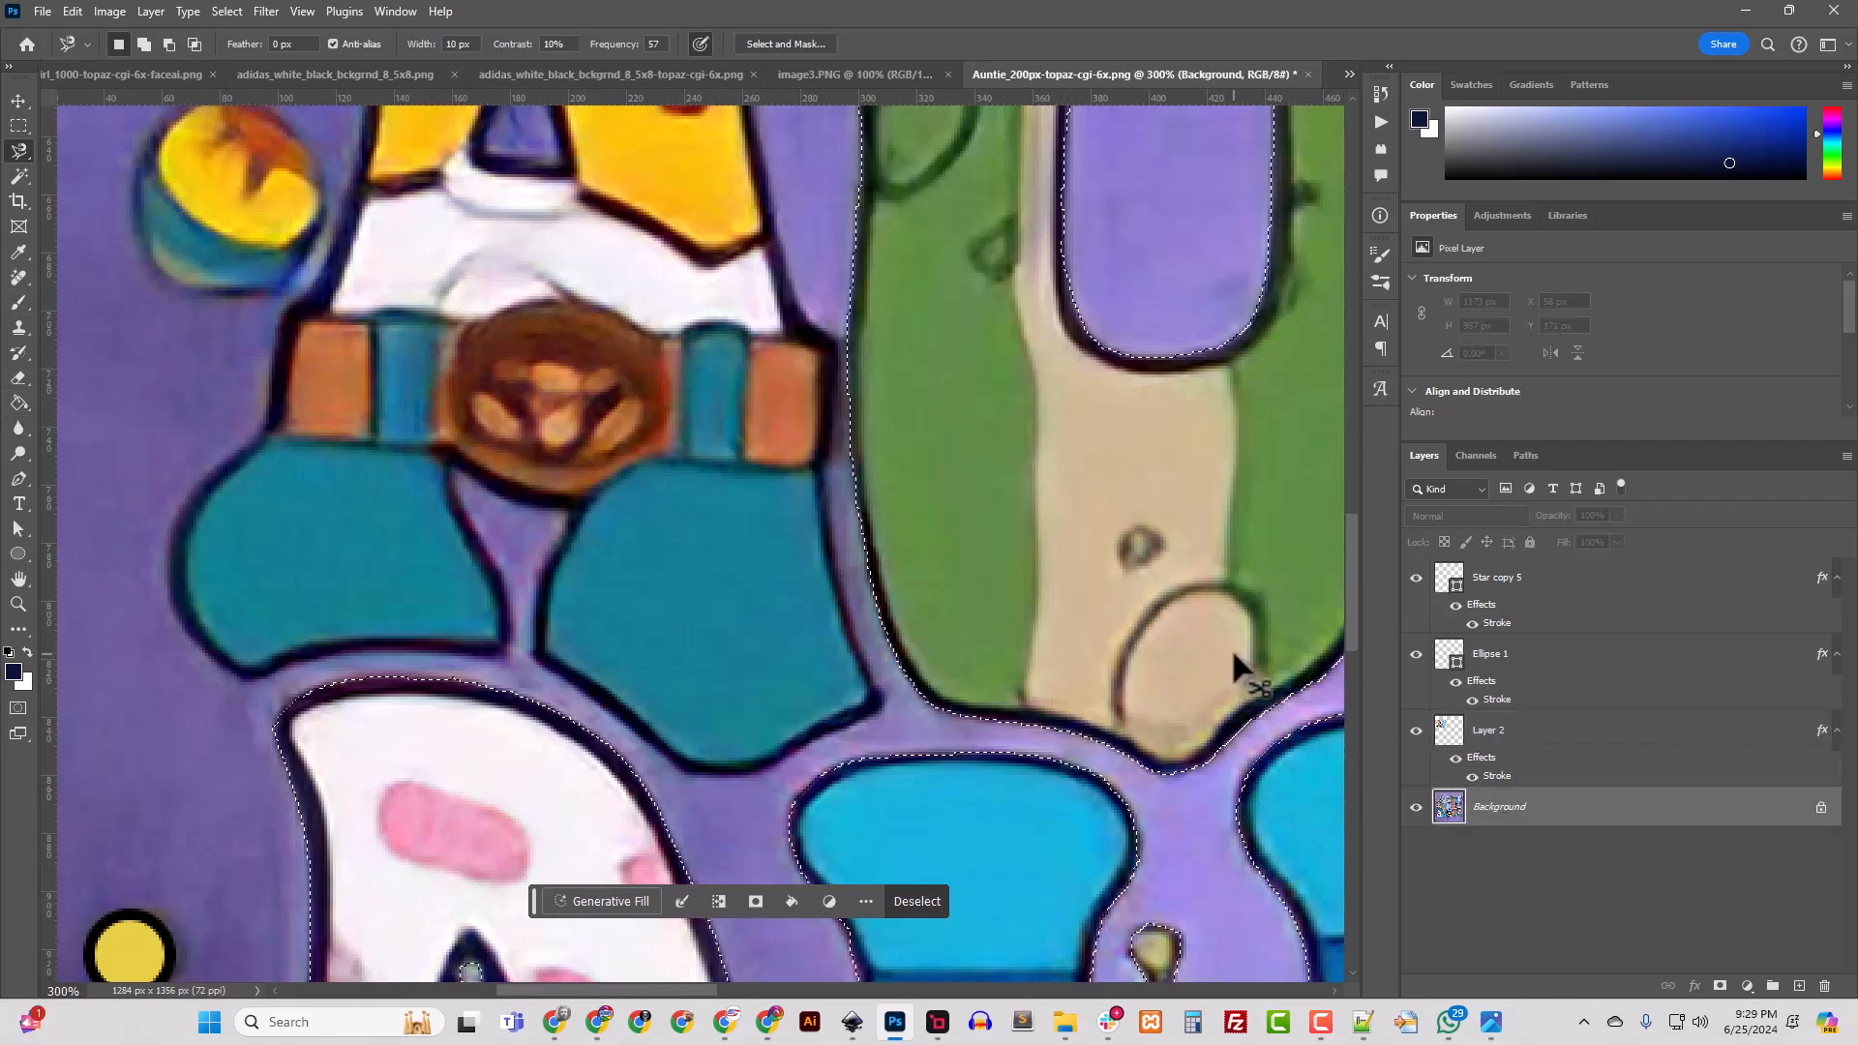
Step: Copy the selected letters from the Background to a new layer and place it above Layer 2
key("ctrl+j")
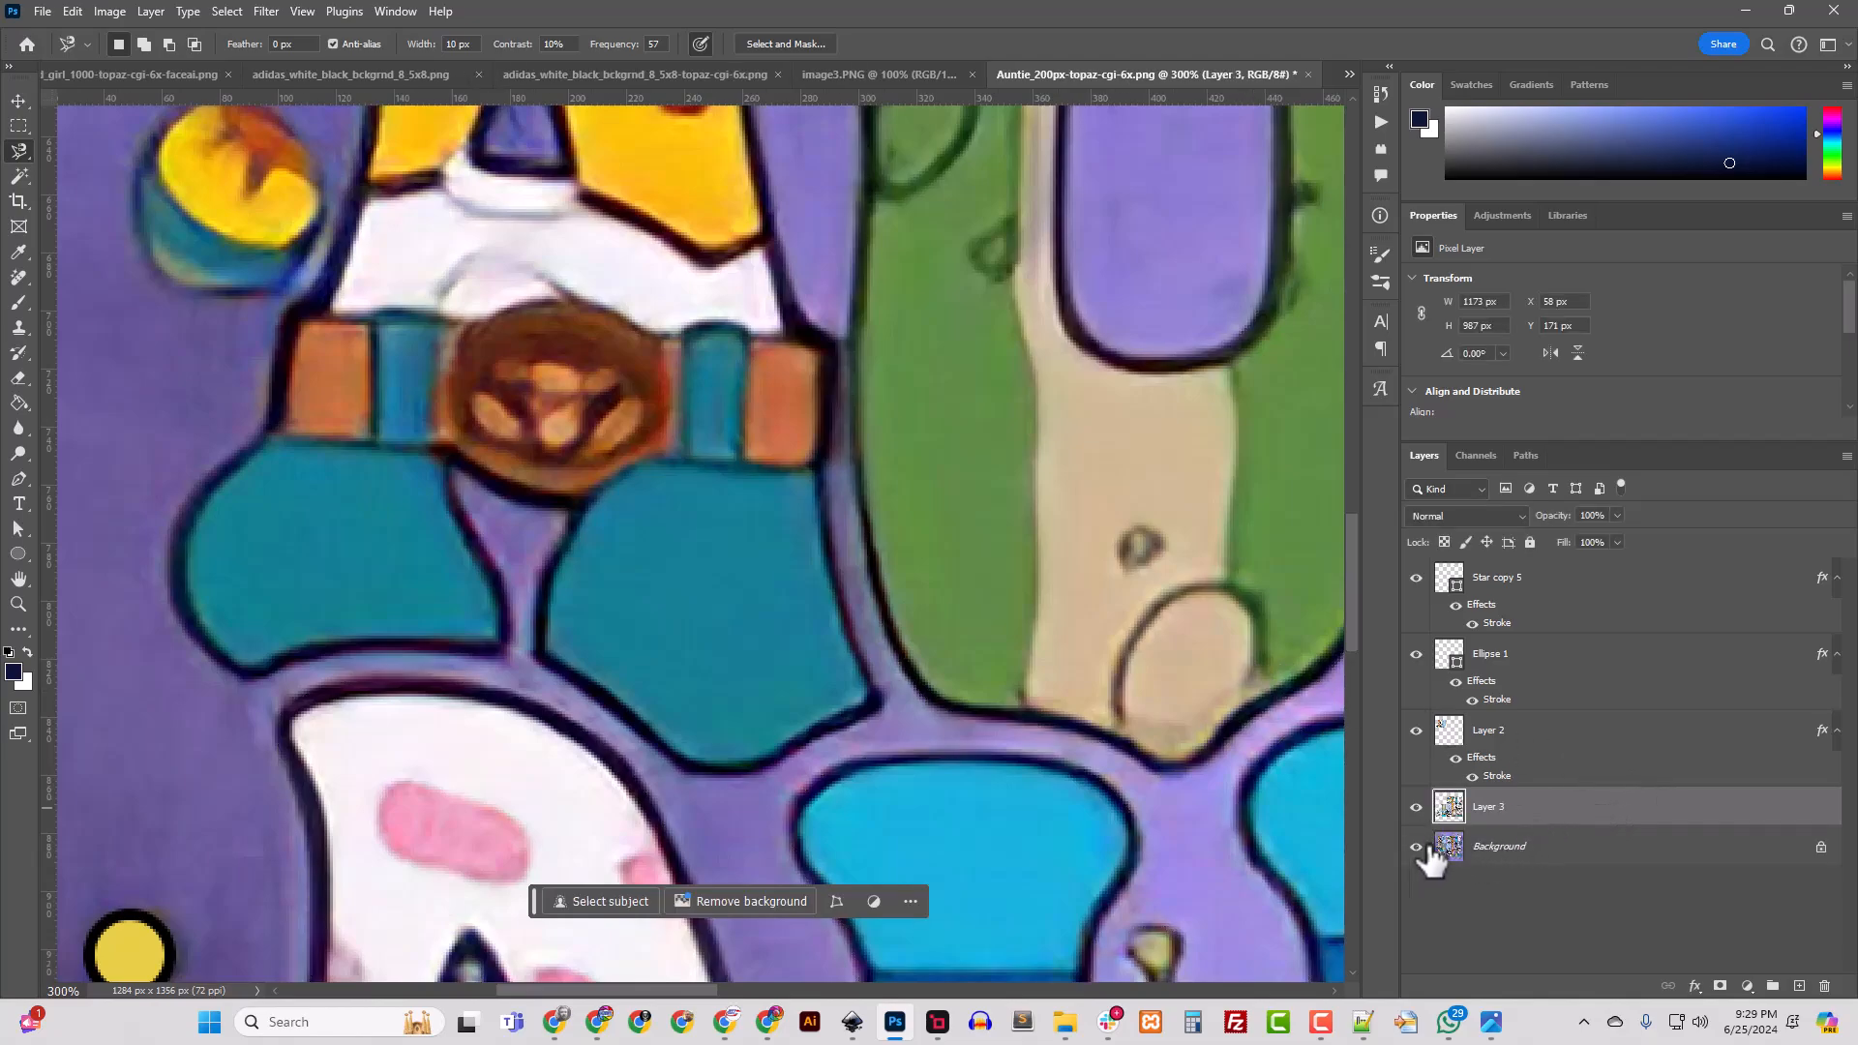
left_click_drag(1517, 813, 1495, 716)
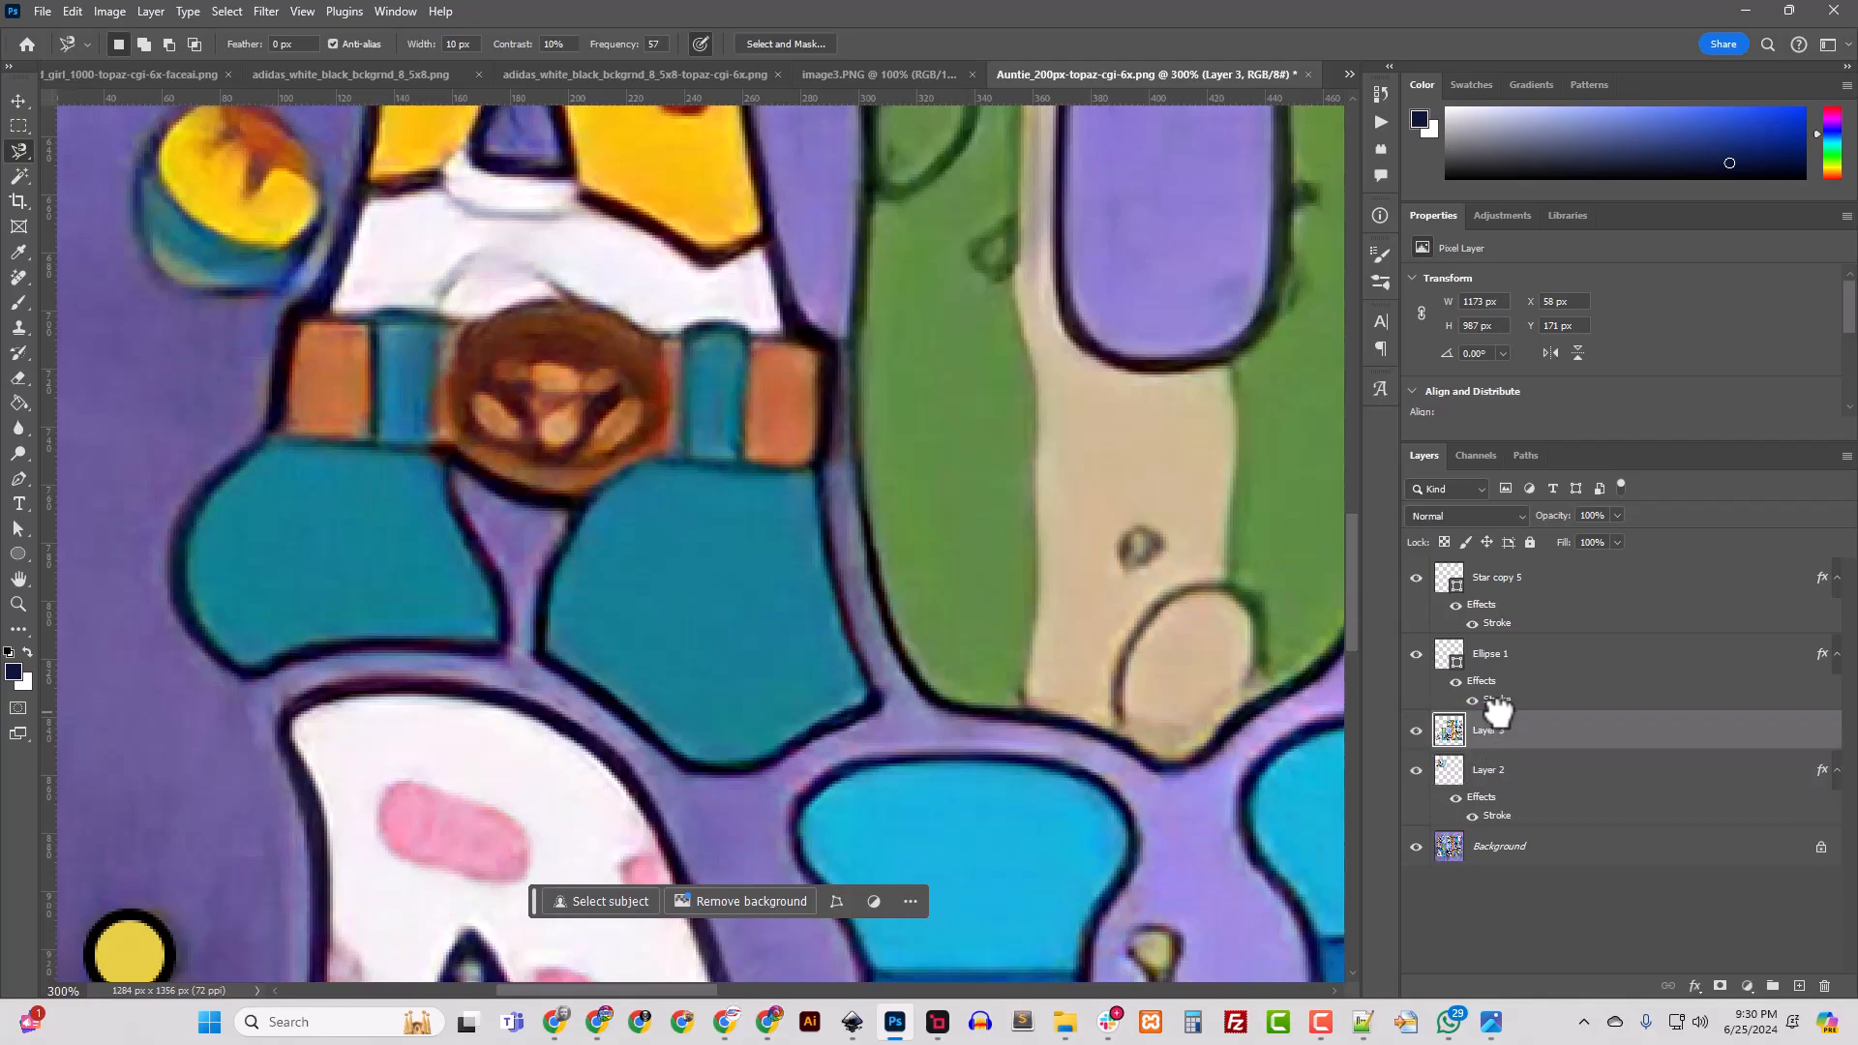
left_click(1416, 847)
scroll(1267, 823, "down", 4)
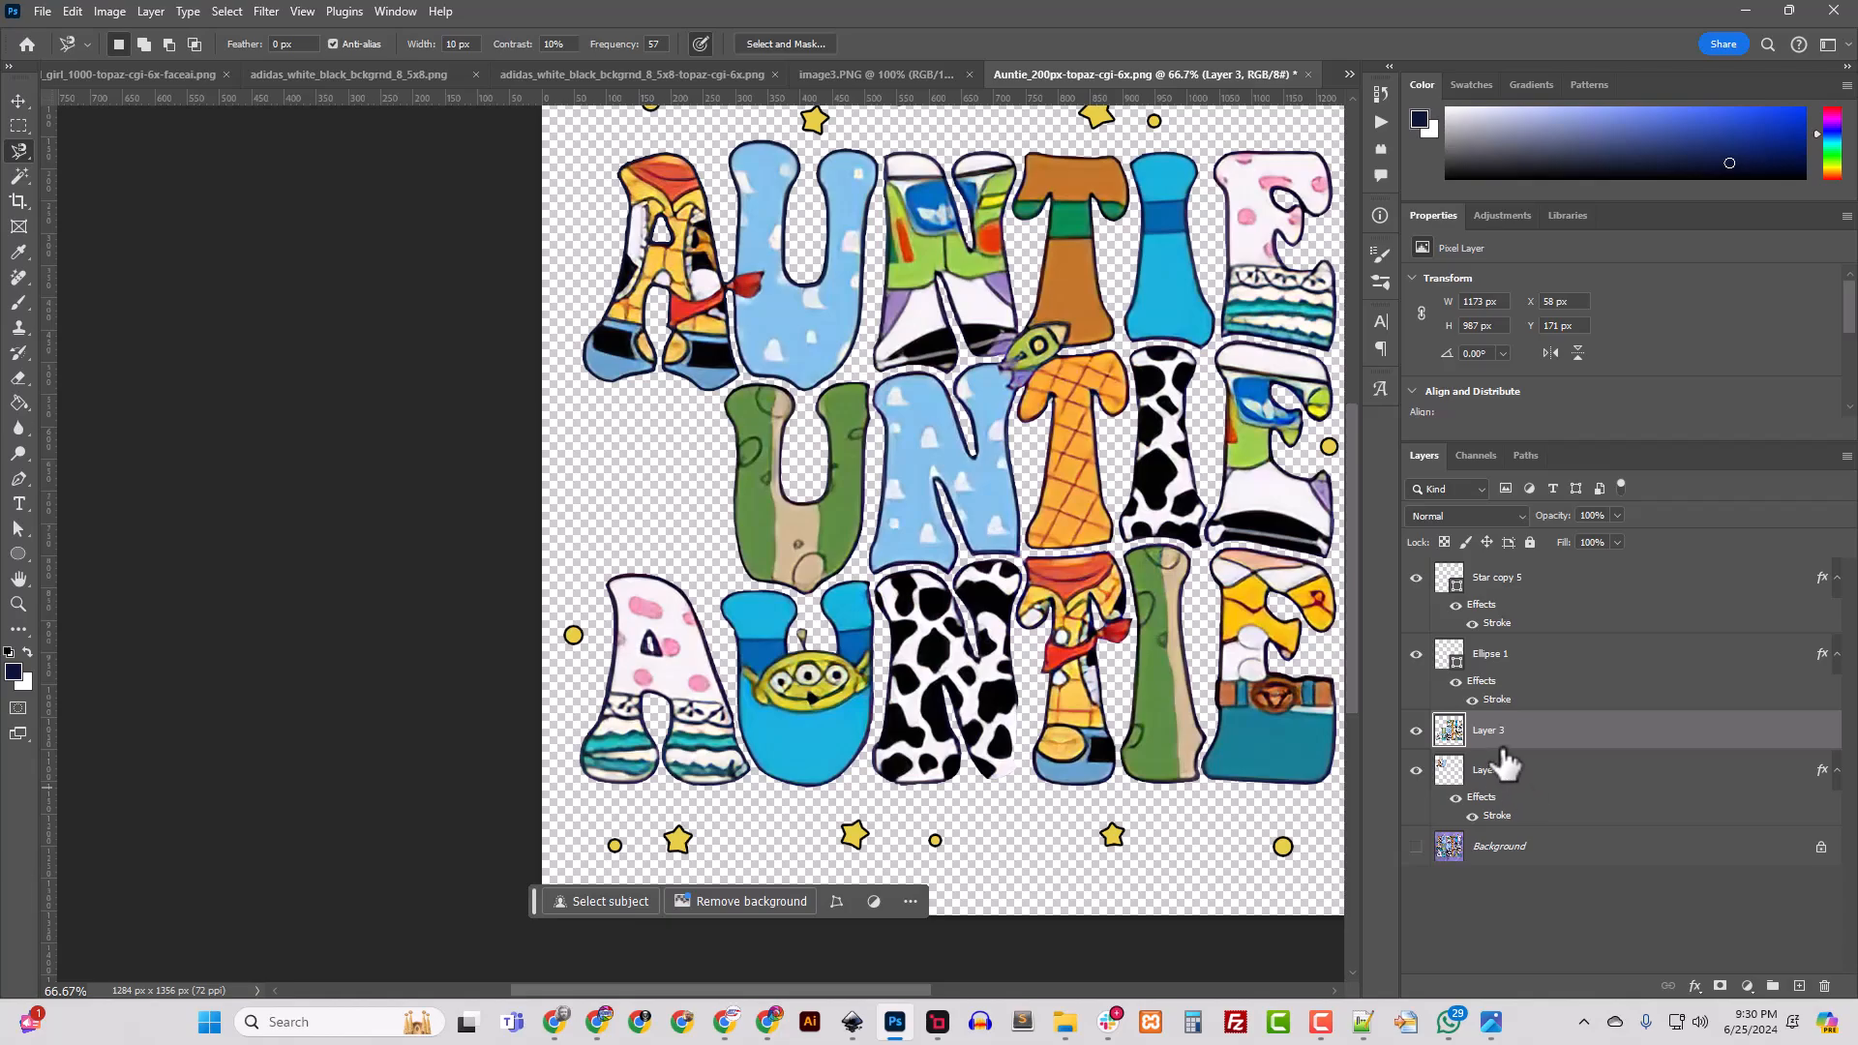
left_click(1416, 847)
Step: Compare the third-row N and T cut-outs against the Background and merge the copied letters layer into Layer 2
scroll(1016, 758, "down", 3)
scroll(1007, 740, "up", 1)
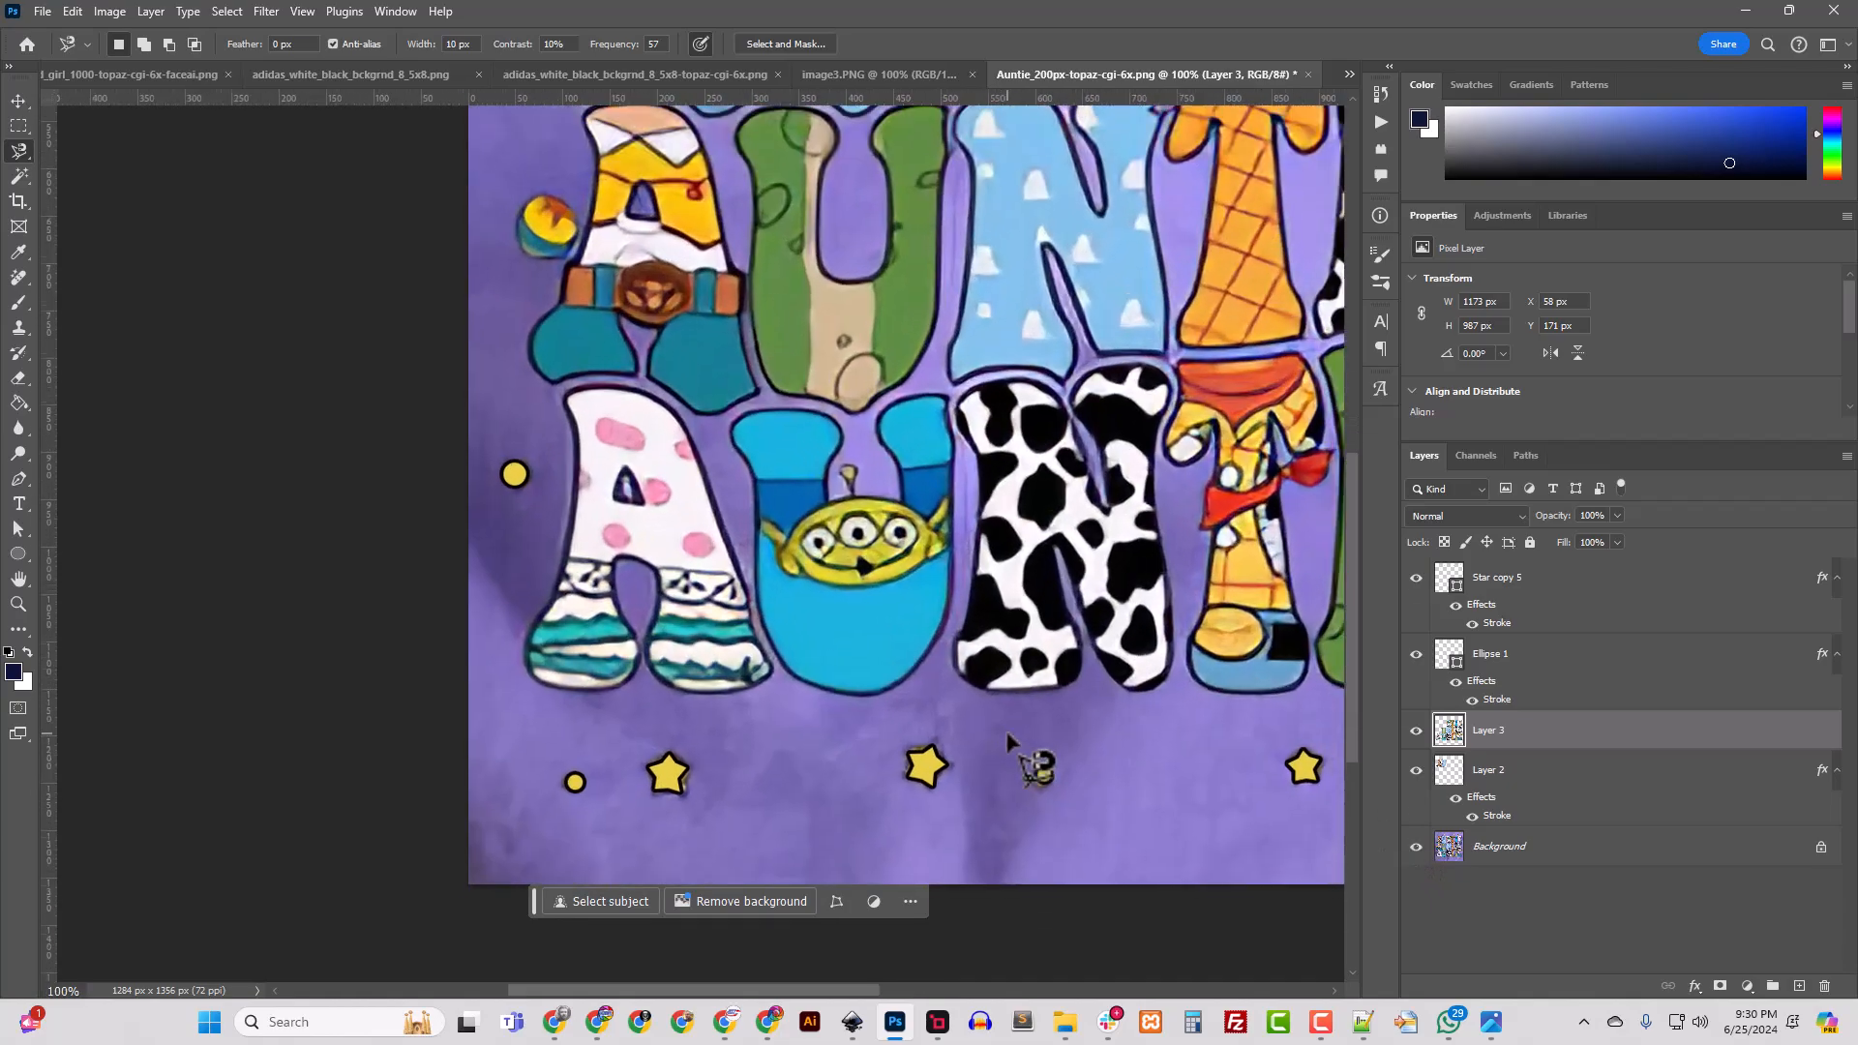
scroll(1007, 740, "up", 1)
left_click_drag(677, 991, 878, 995)
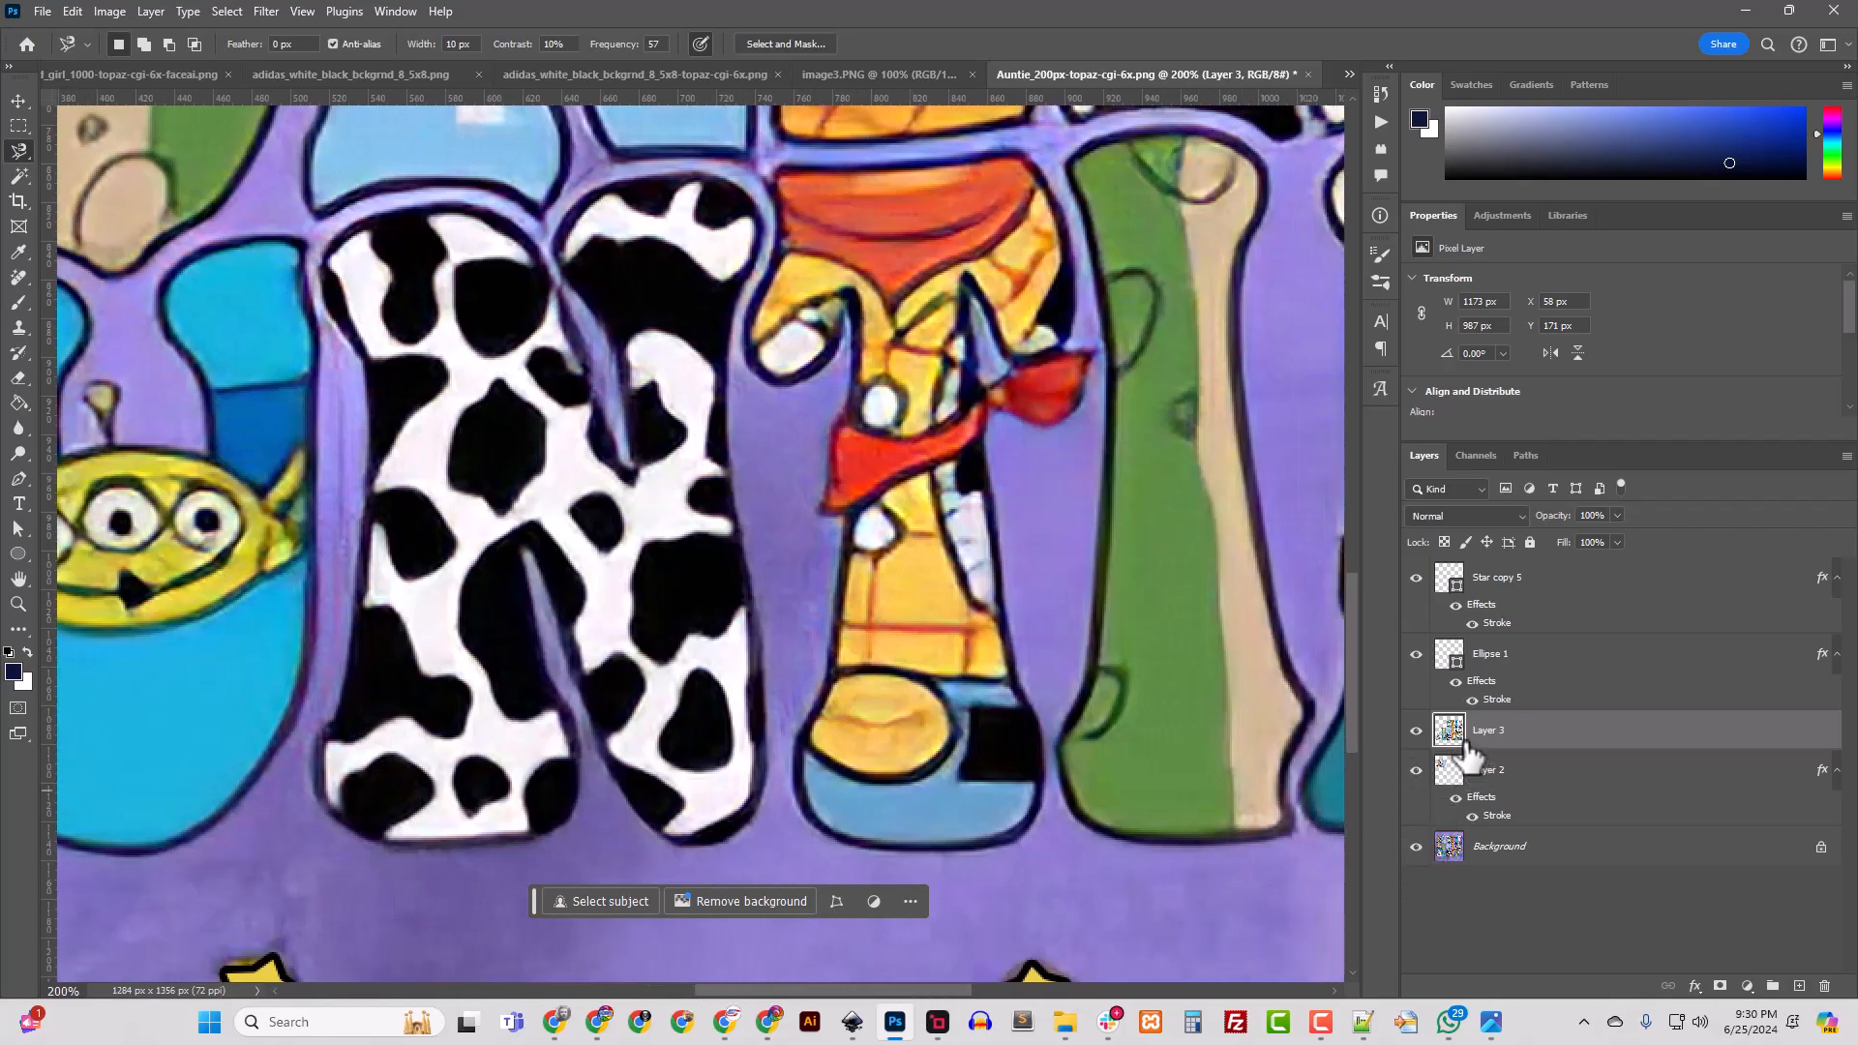
left_click(1416, 849)
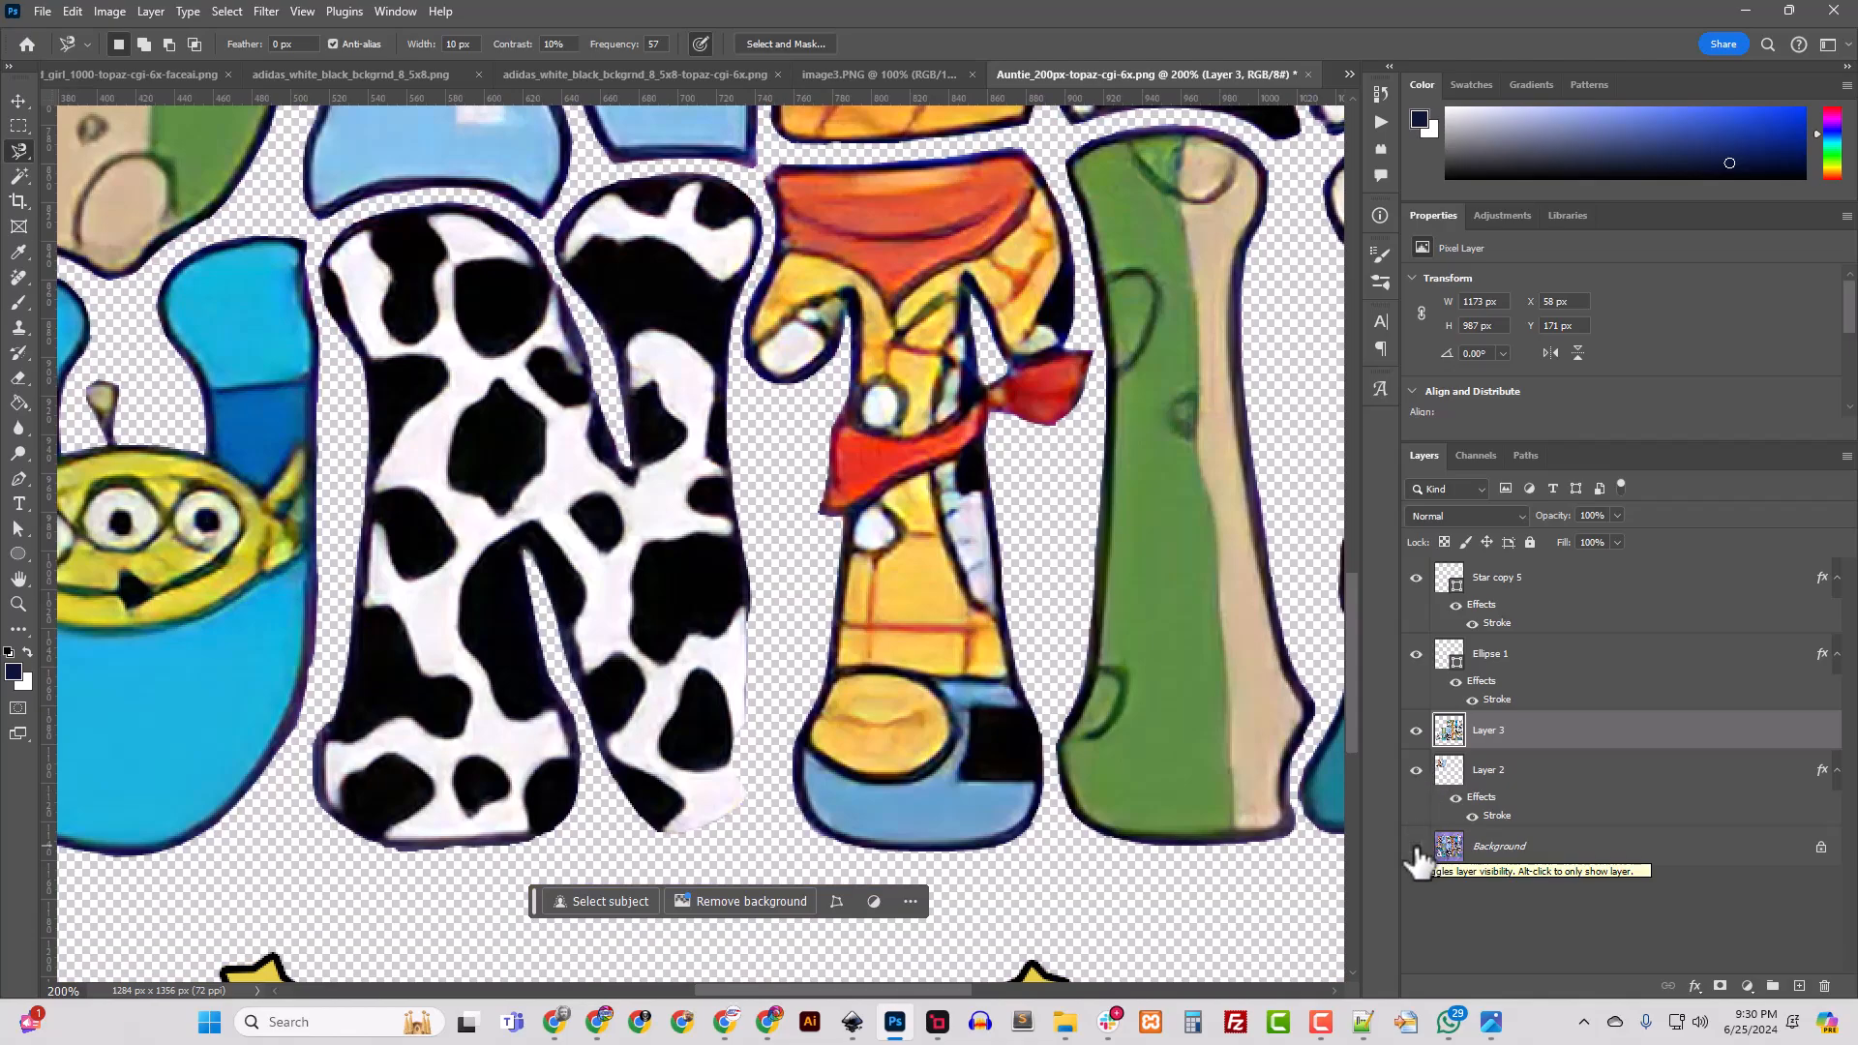
left_click(1415, 849)
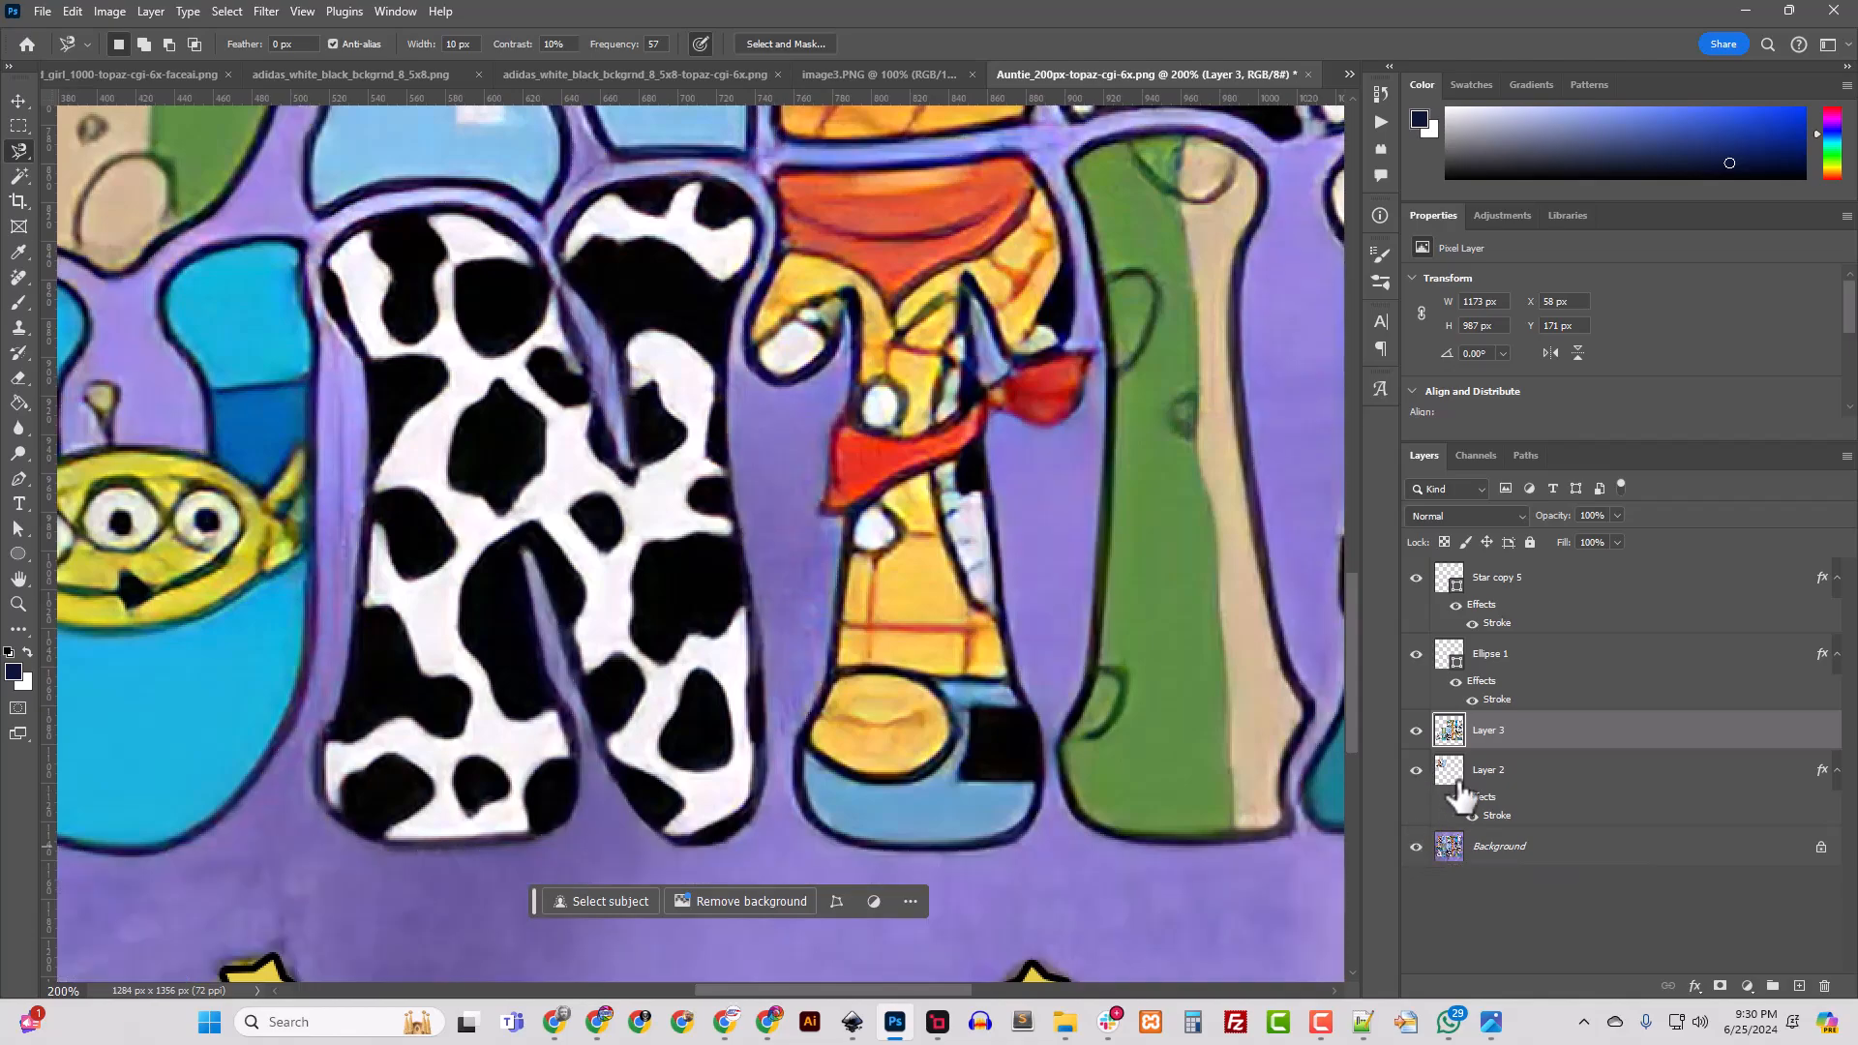
key("ctrl+e")
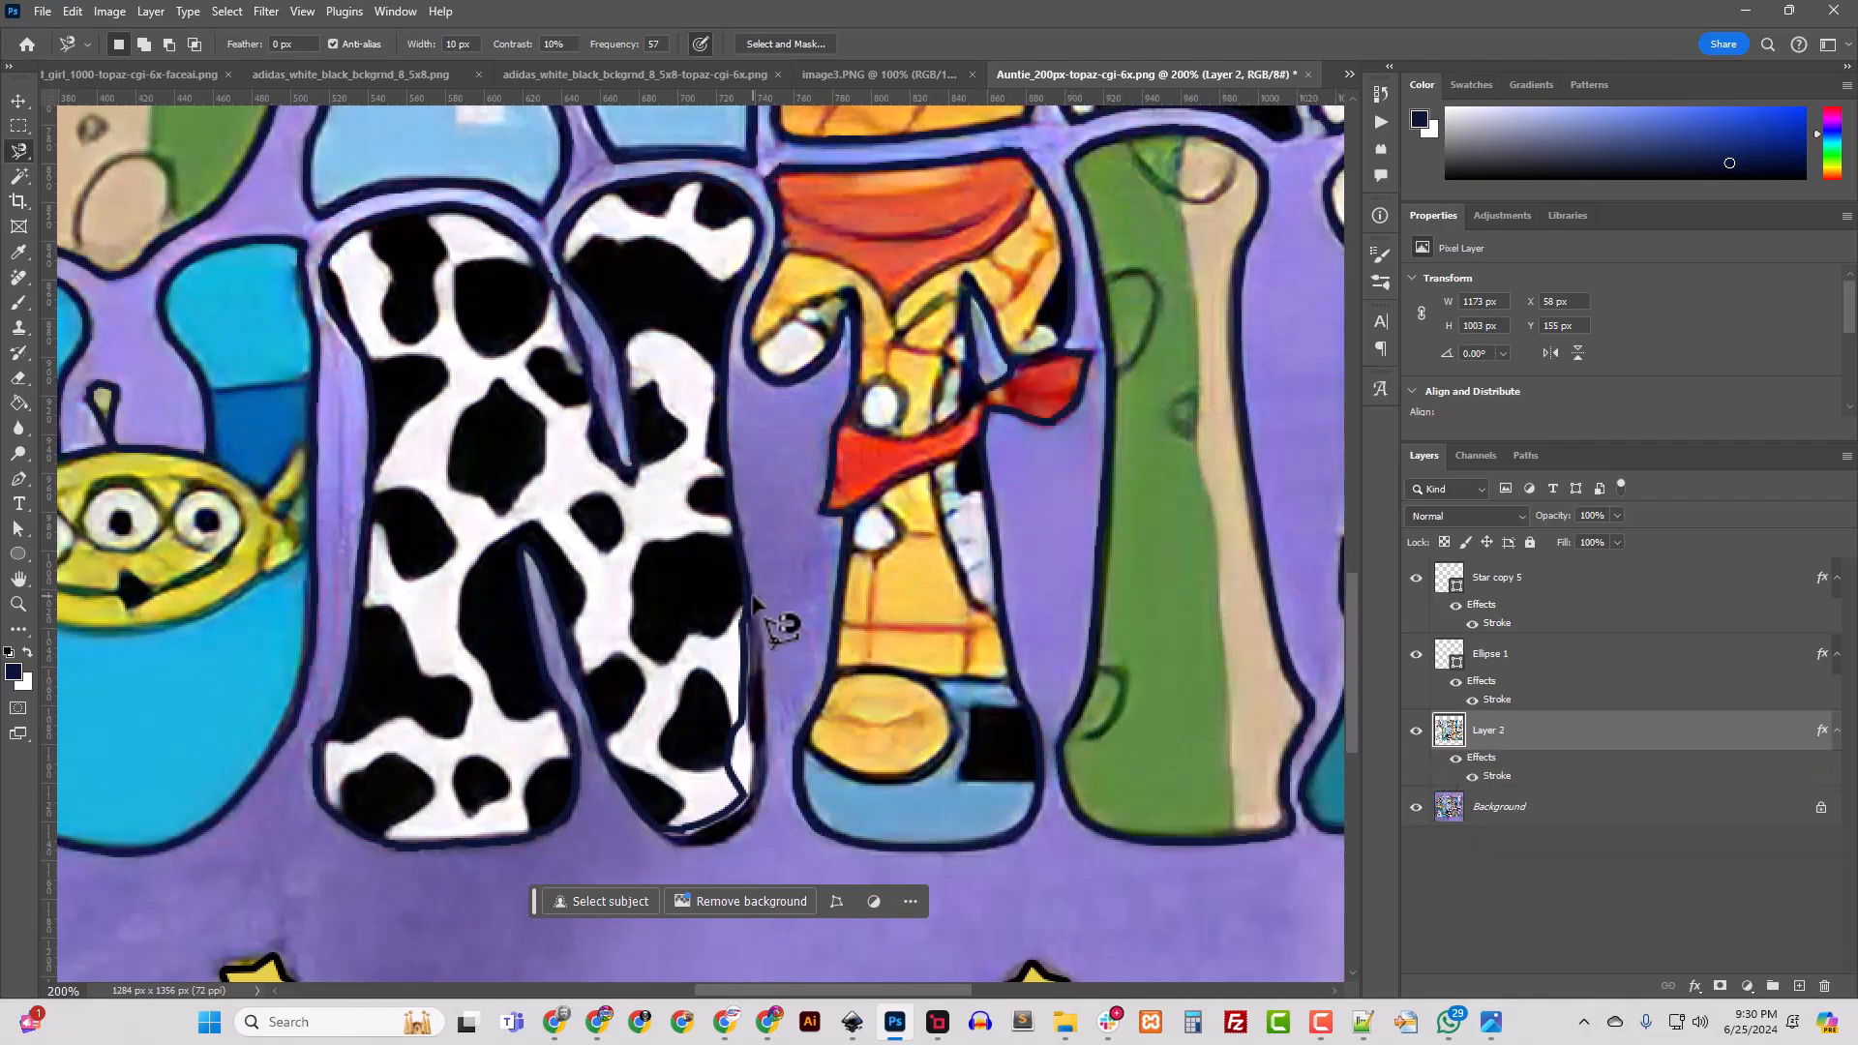
Step: Hide Layer 2 and trace the outer edge of the third-row N's right leg down to its foot with the Pen tool
left_click(1416, 733)
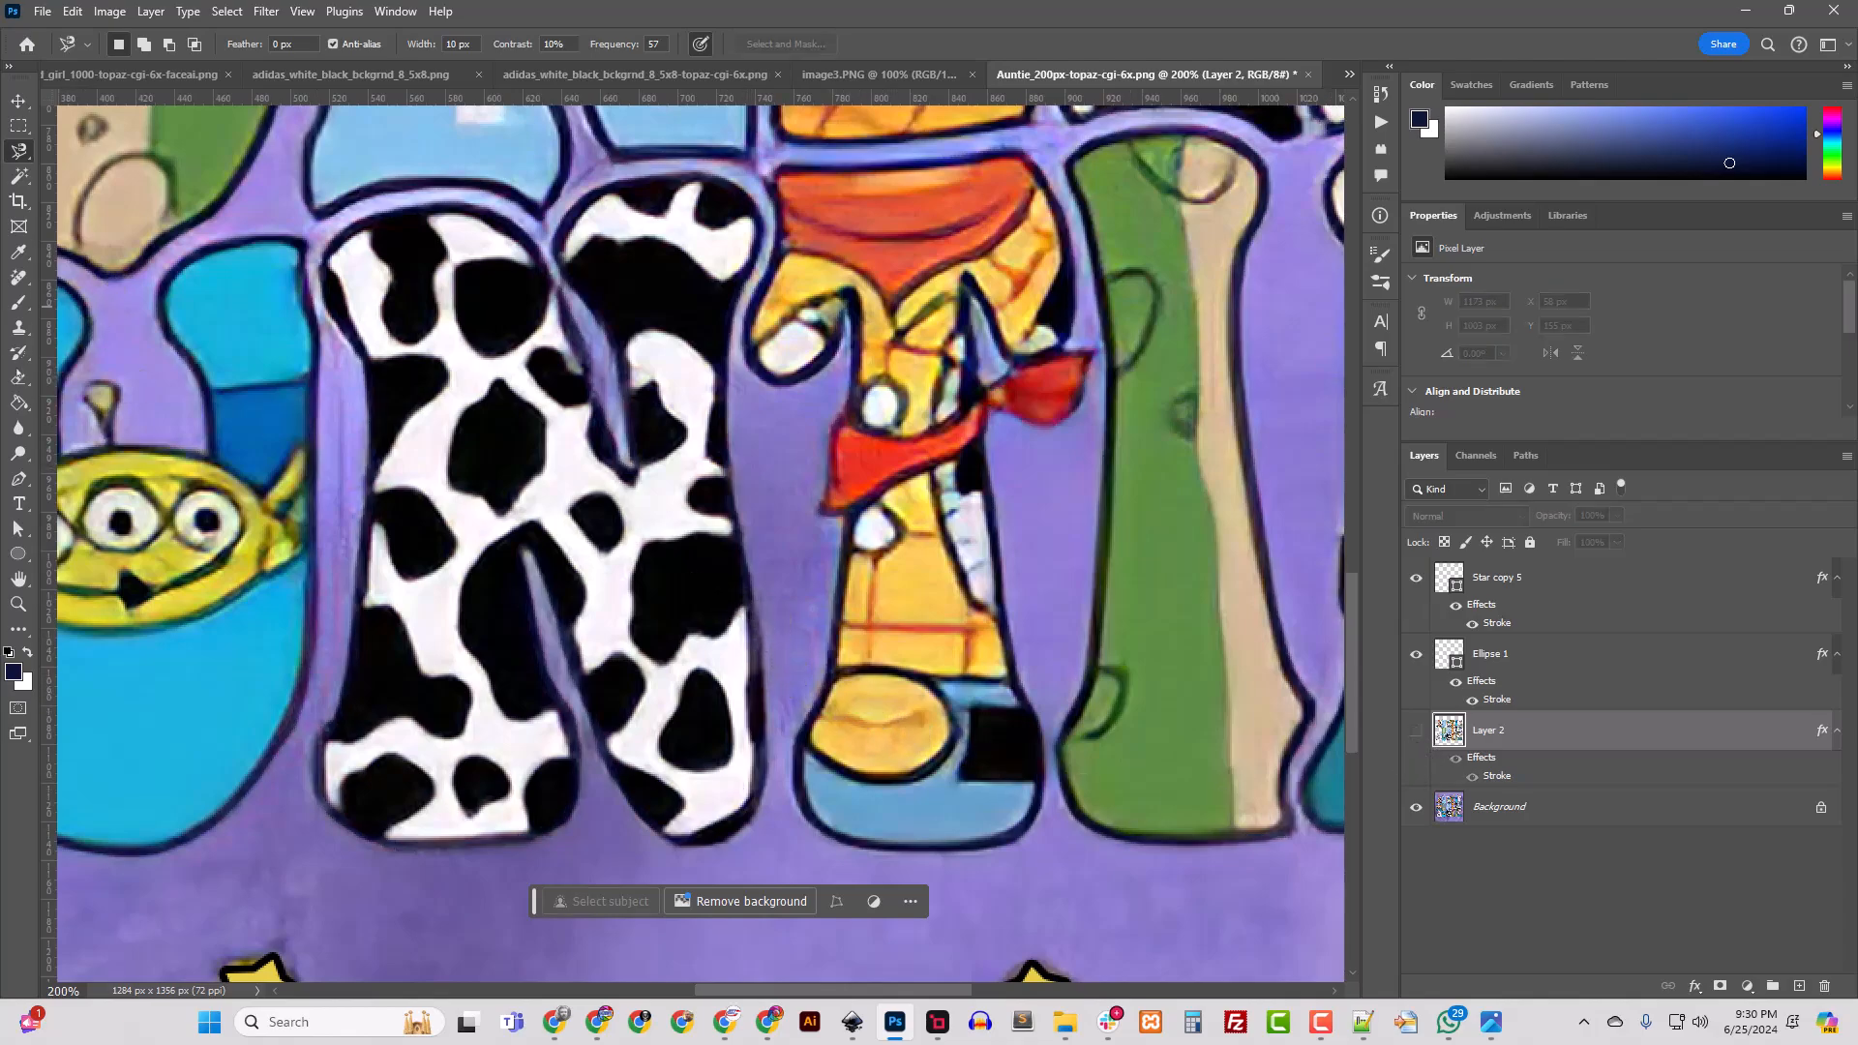
key("p")
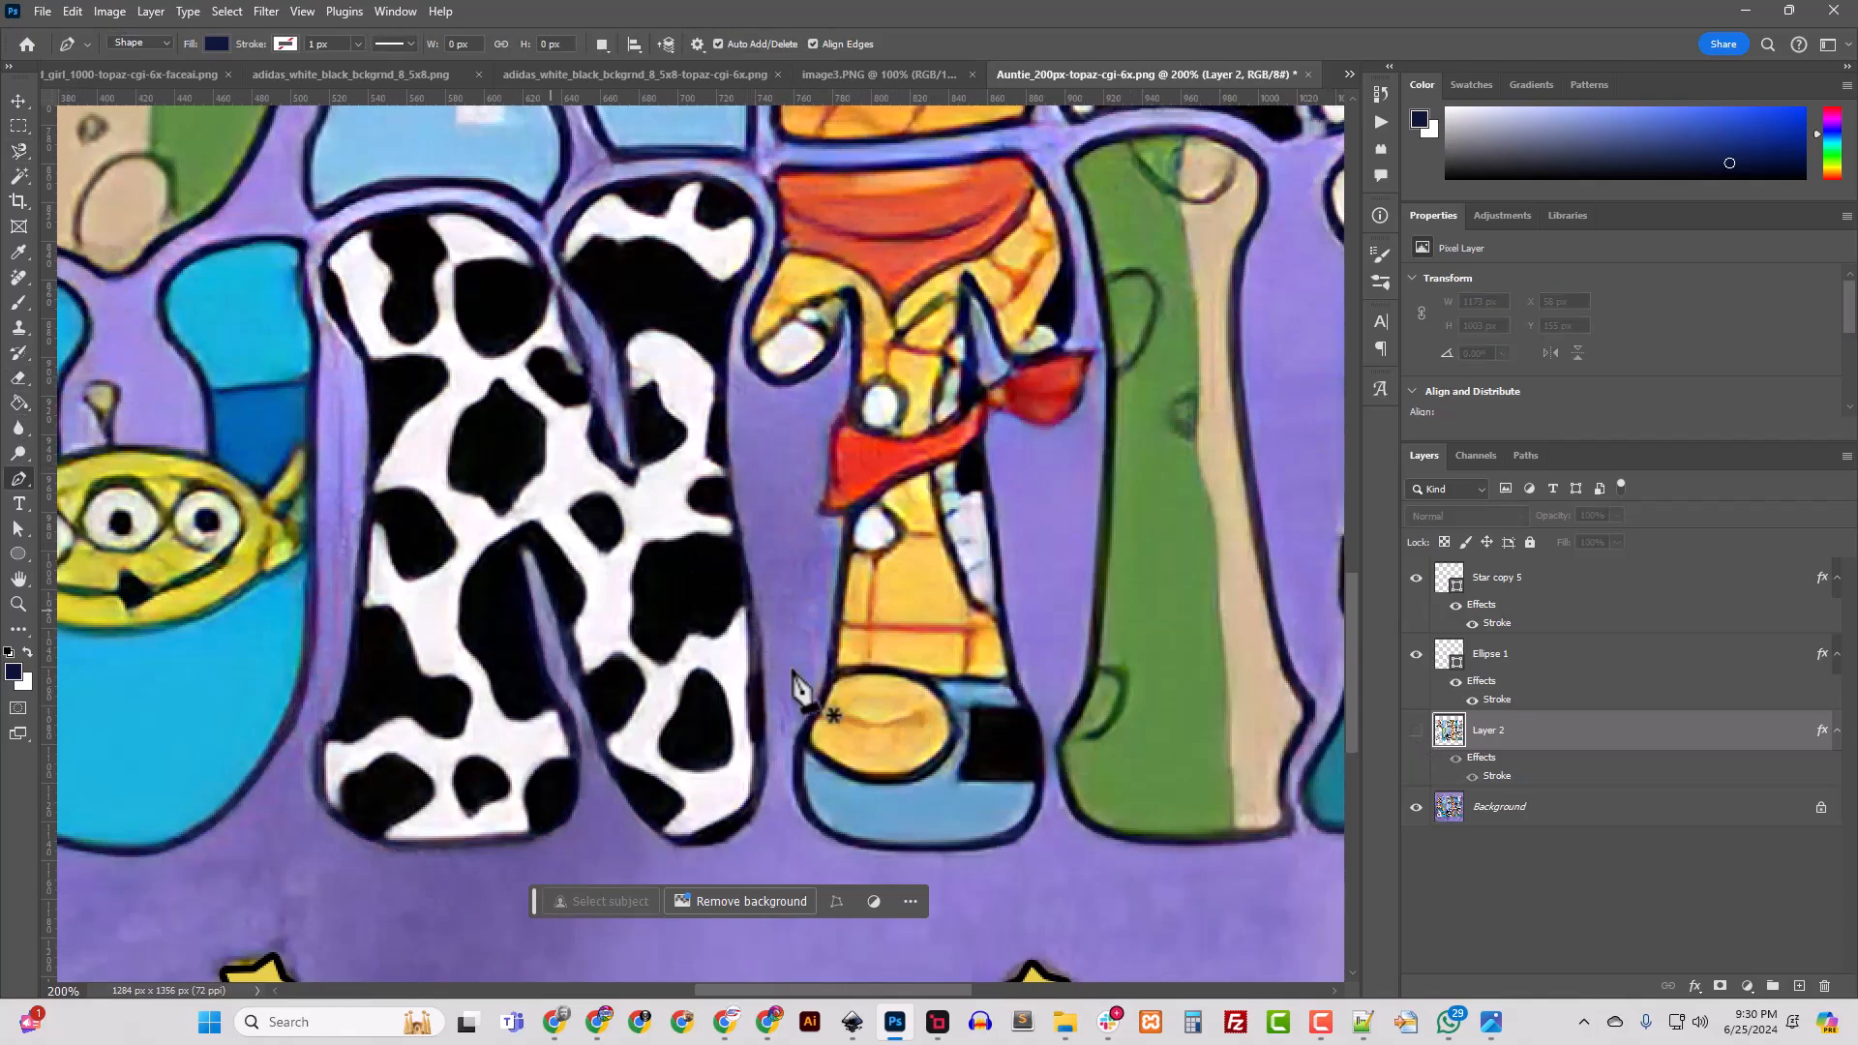
left_click(752, 584)
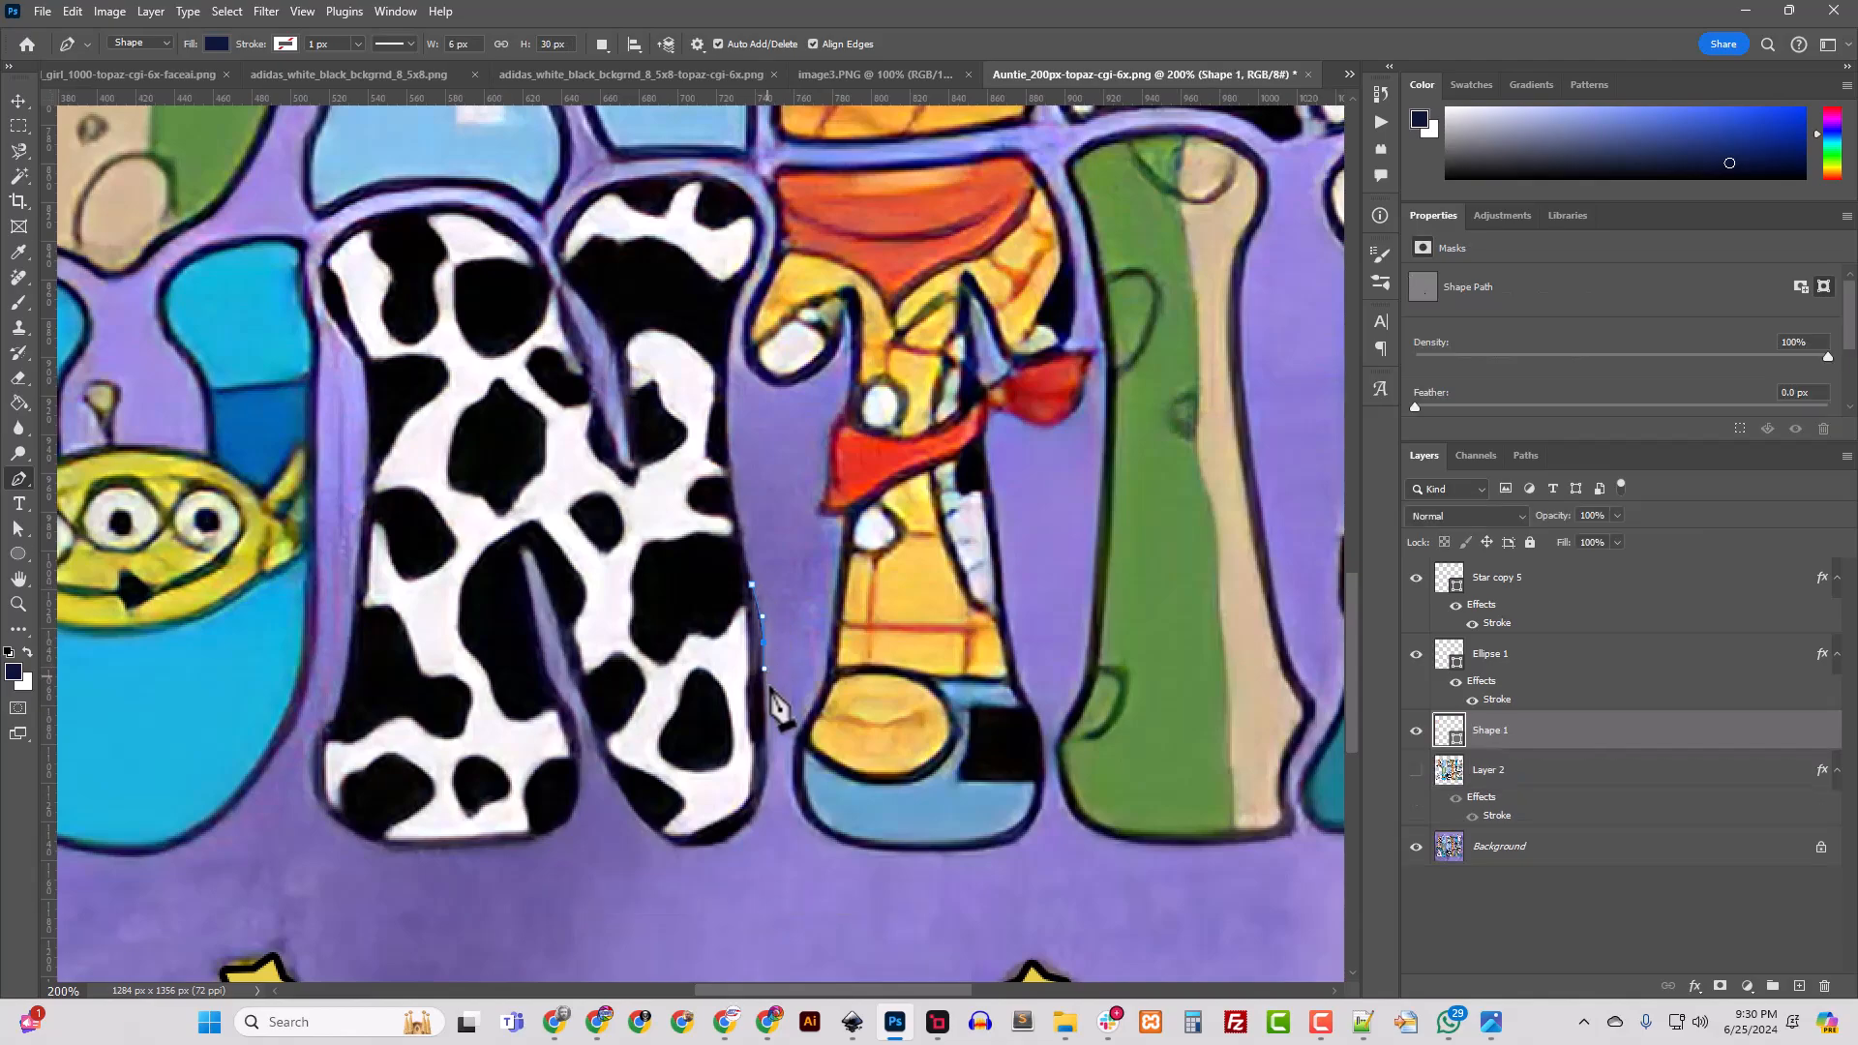
scroll(775, 699, "down", 2)
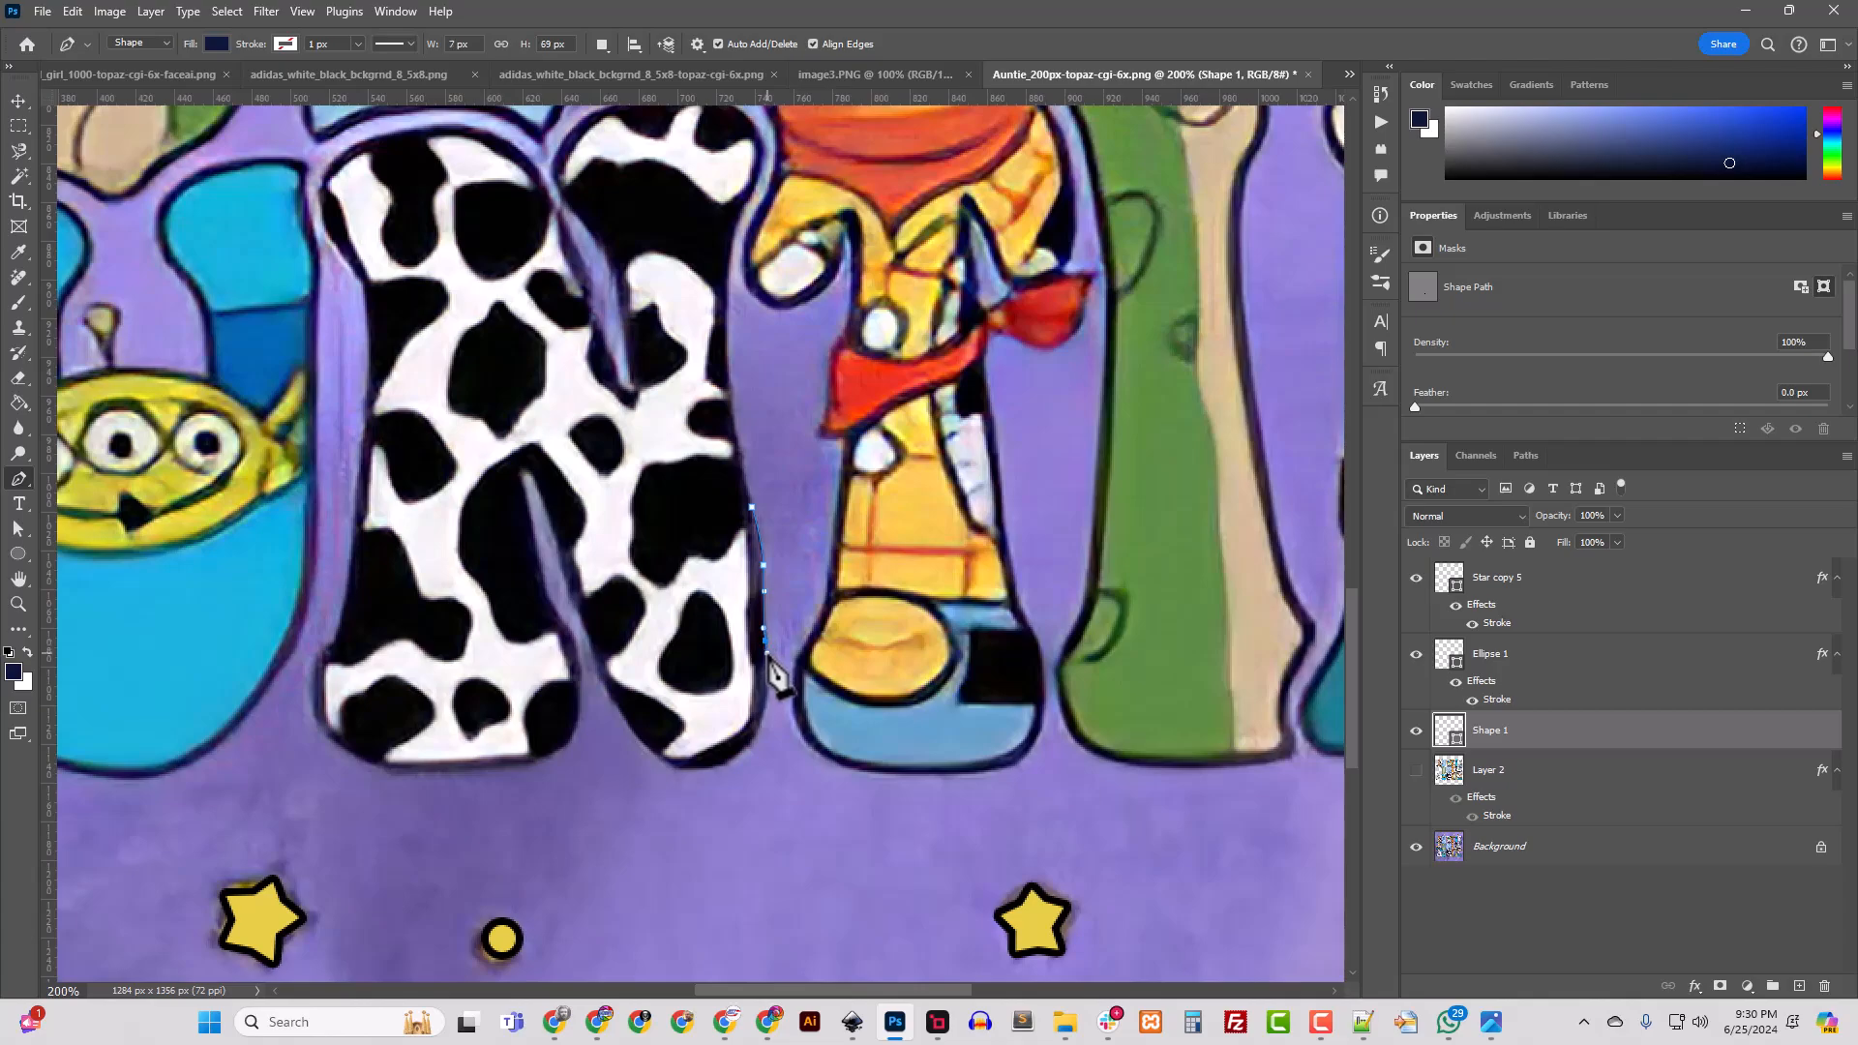
left_click(766, 663)
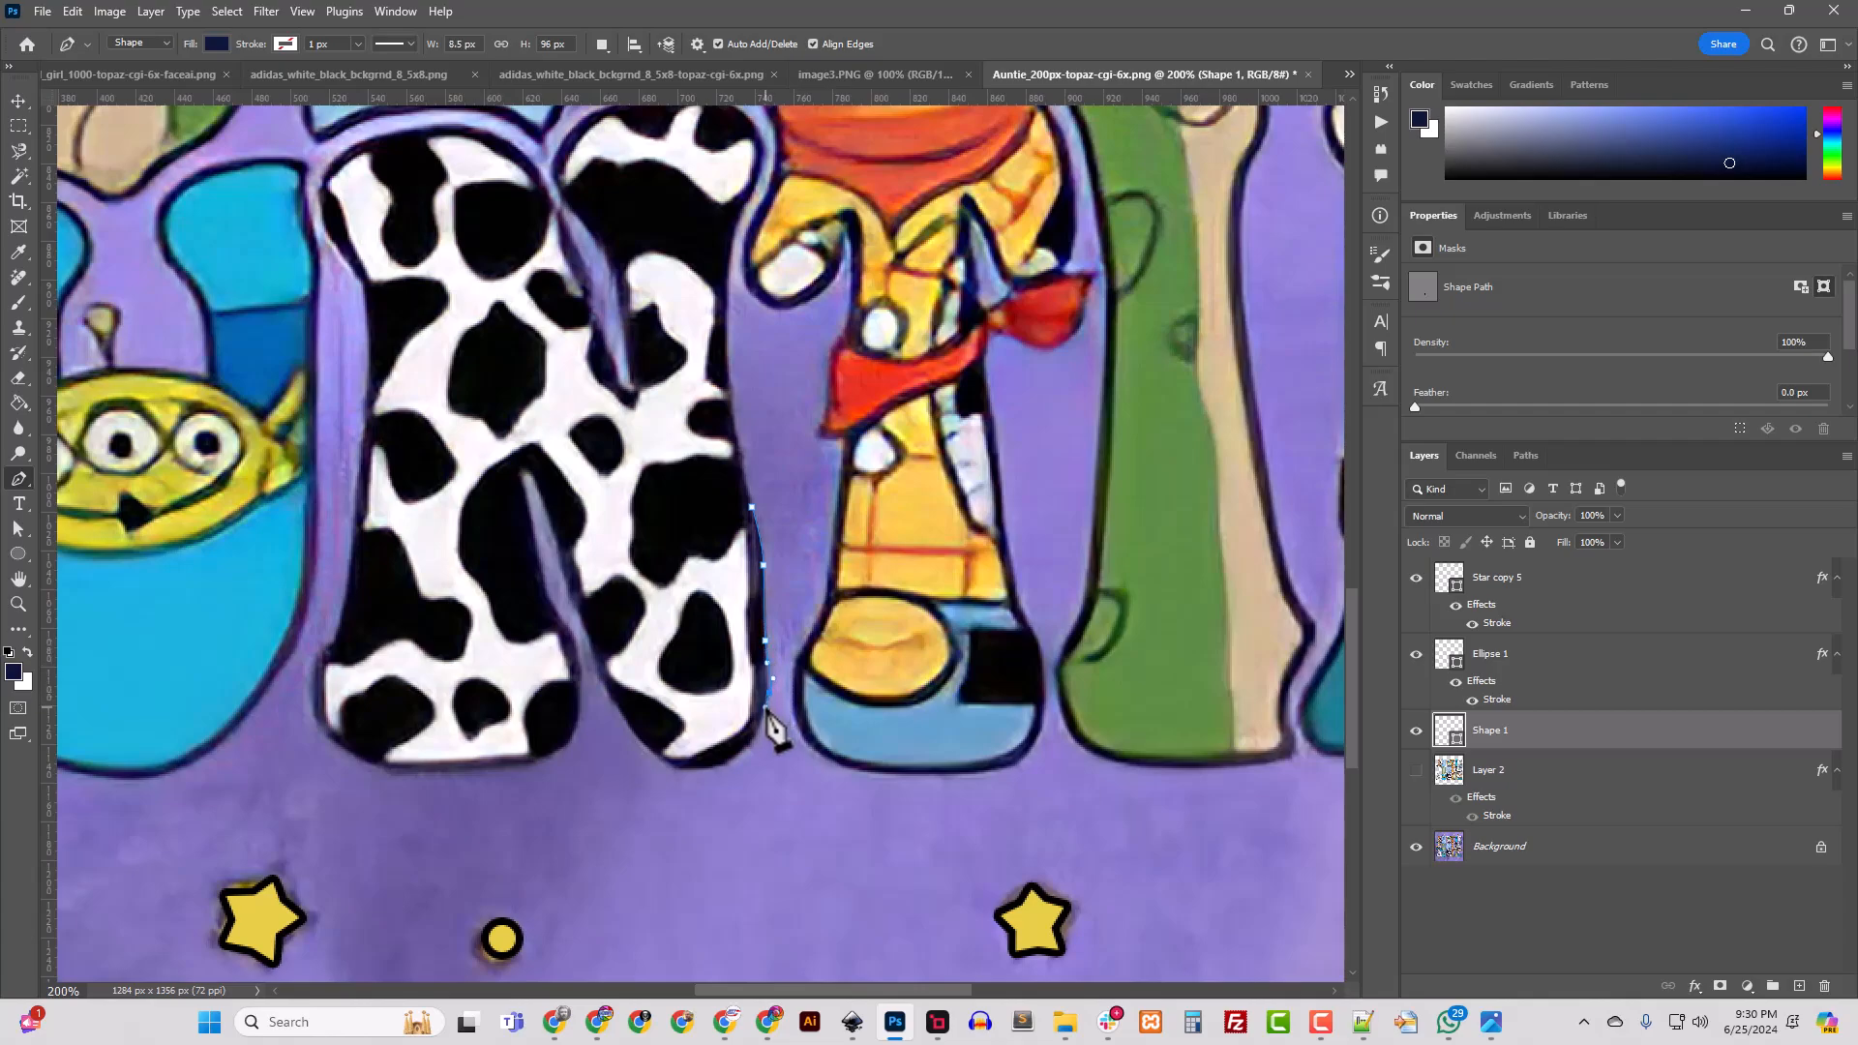
scroll(766, 714, "down", 2)
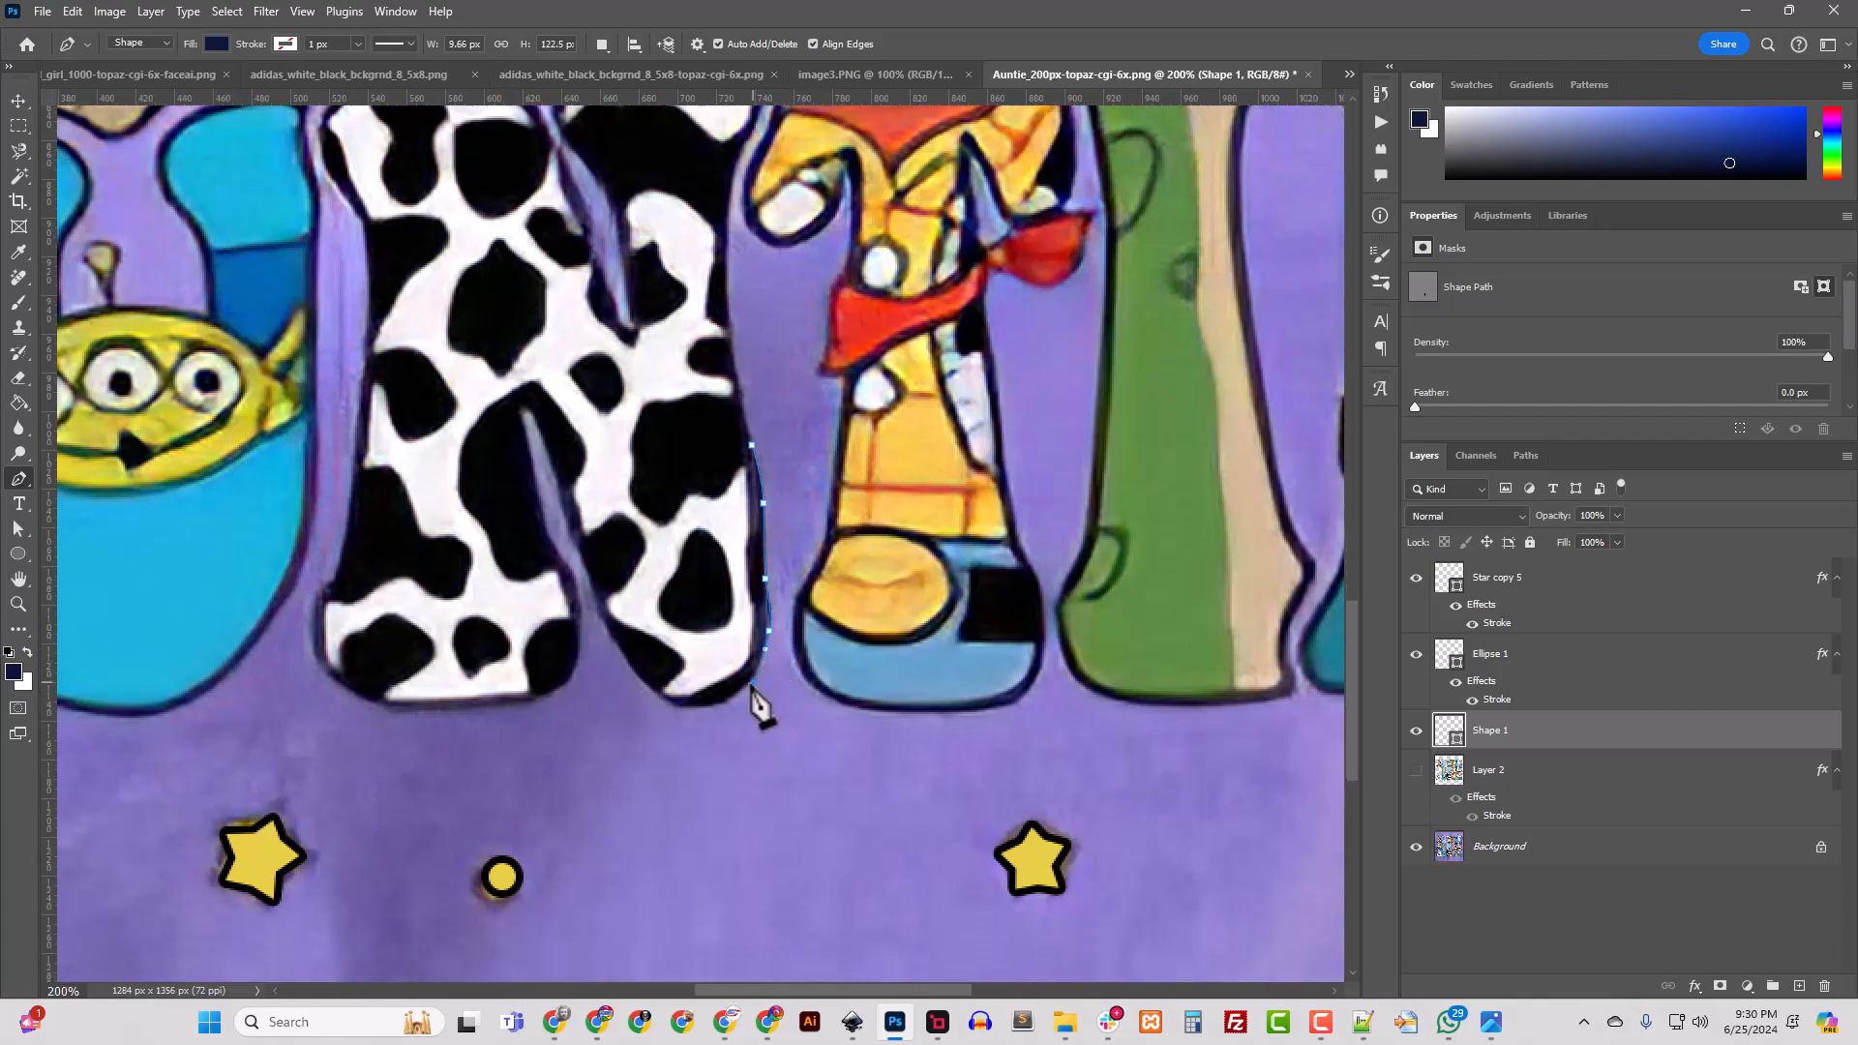
key("ctrl+z")
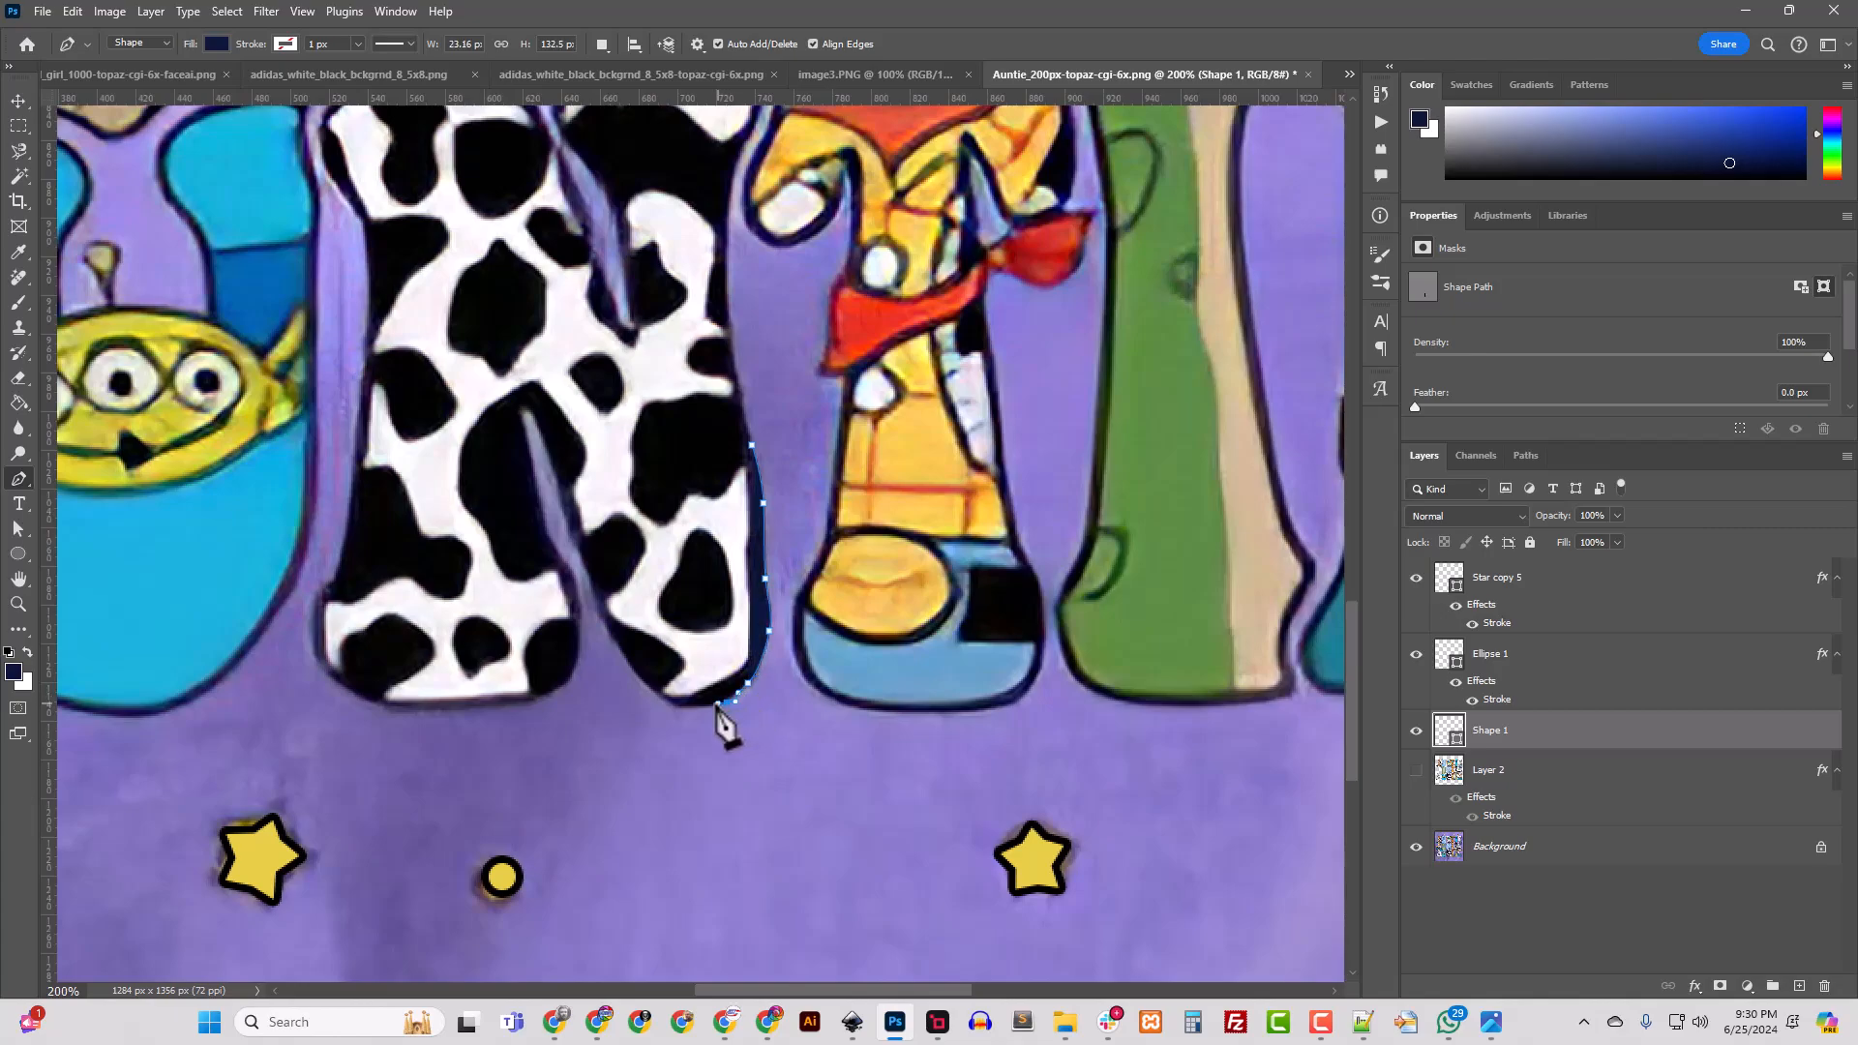
left_click(712, 707)
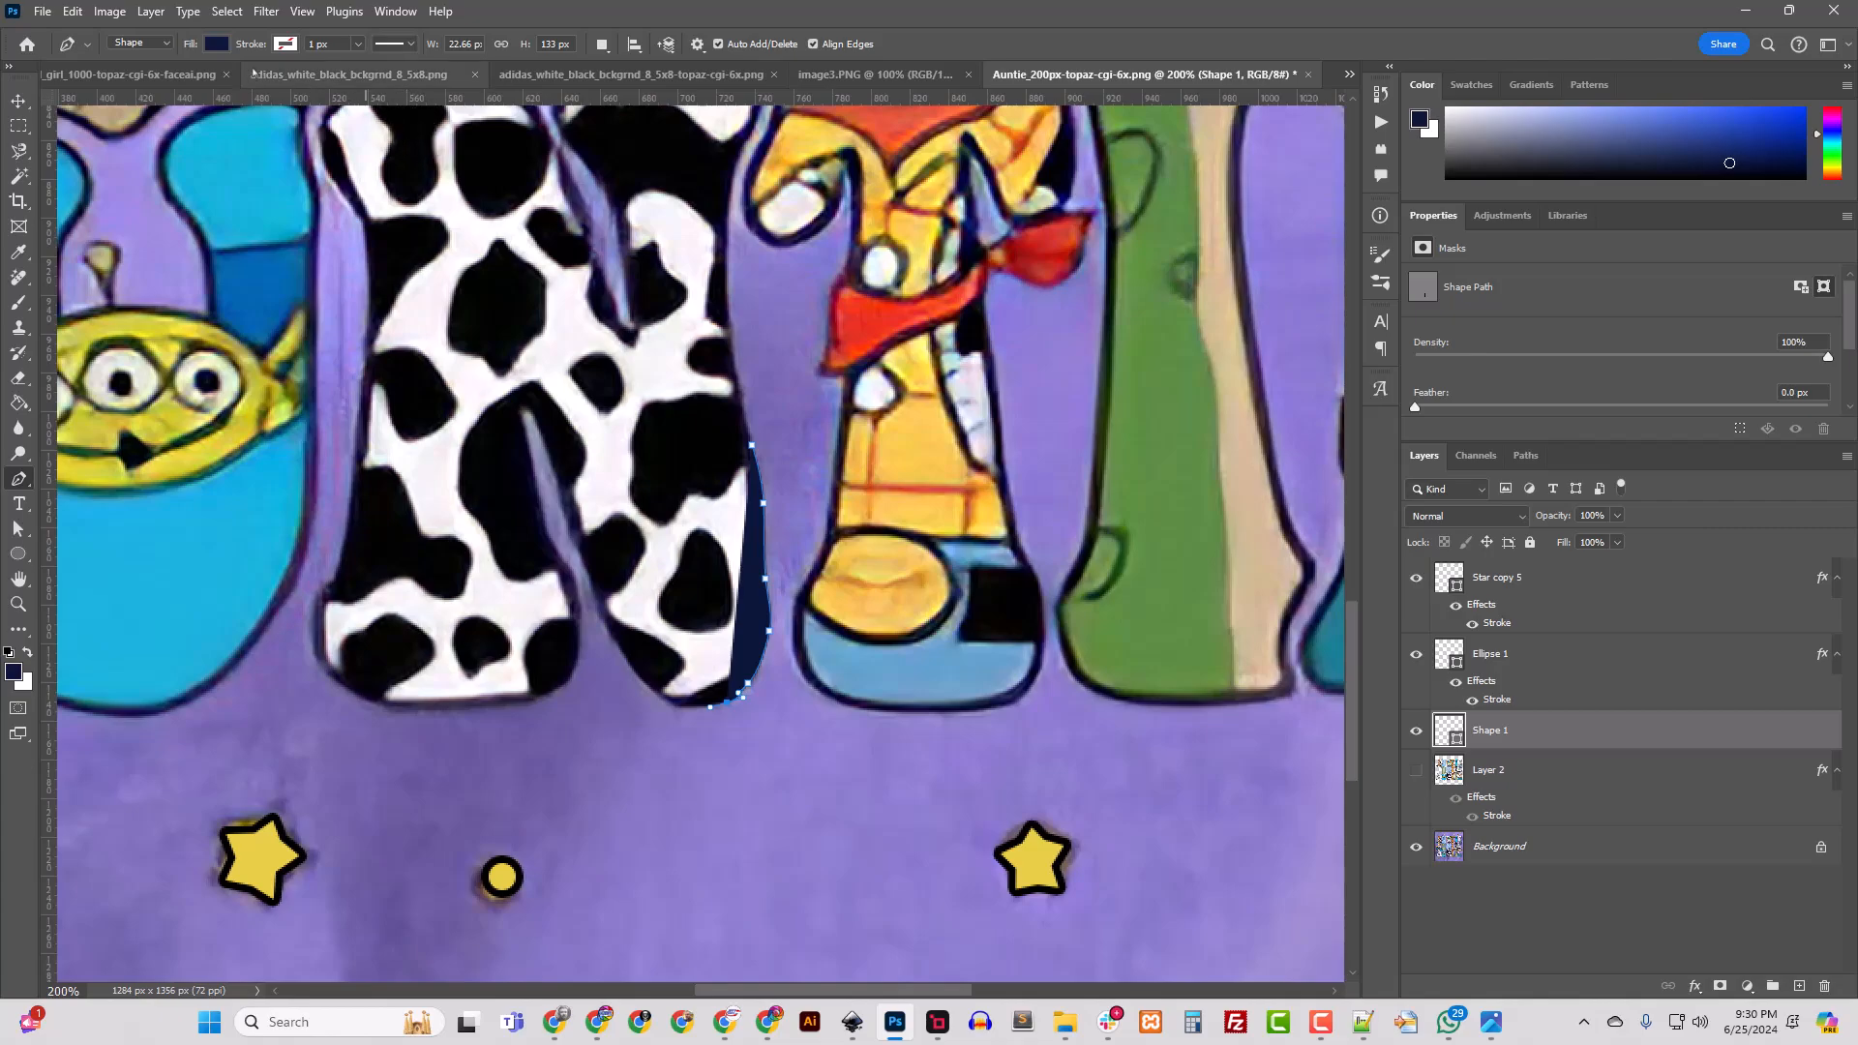
Step: Remove the pen shape's fill and close its outline around the N's lower right leg, about 56 × 136 px
left_click(215, 44)
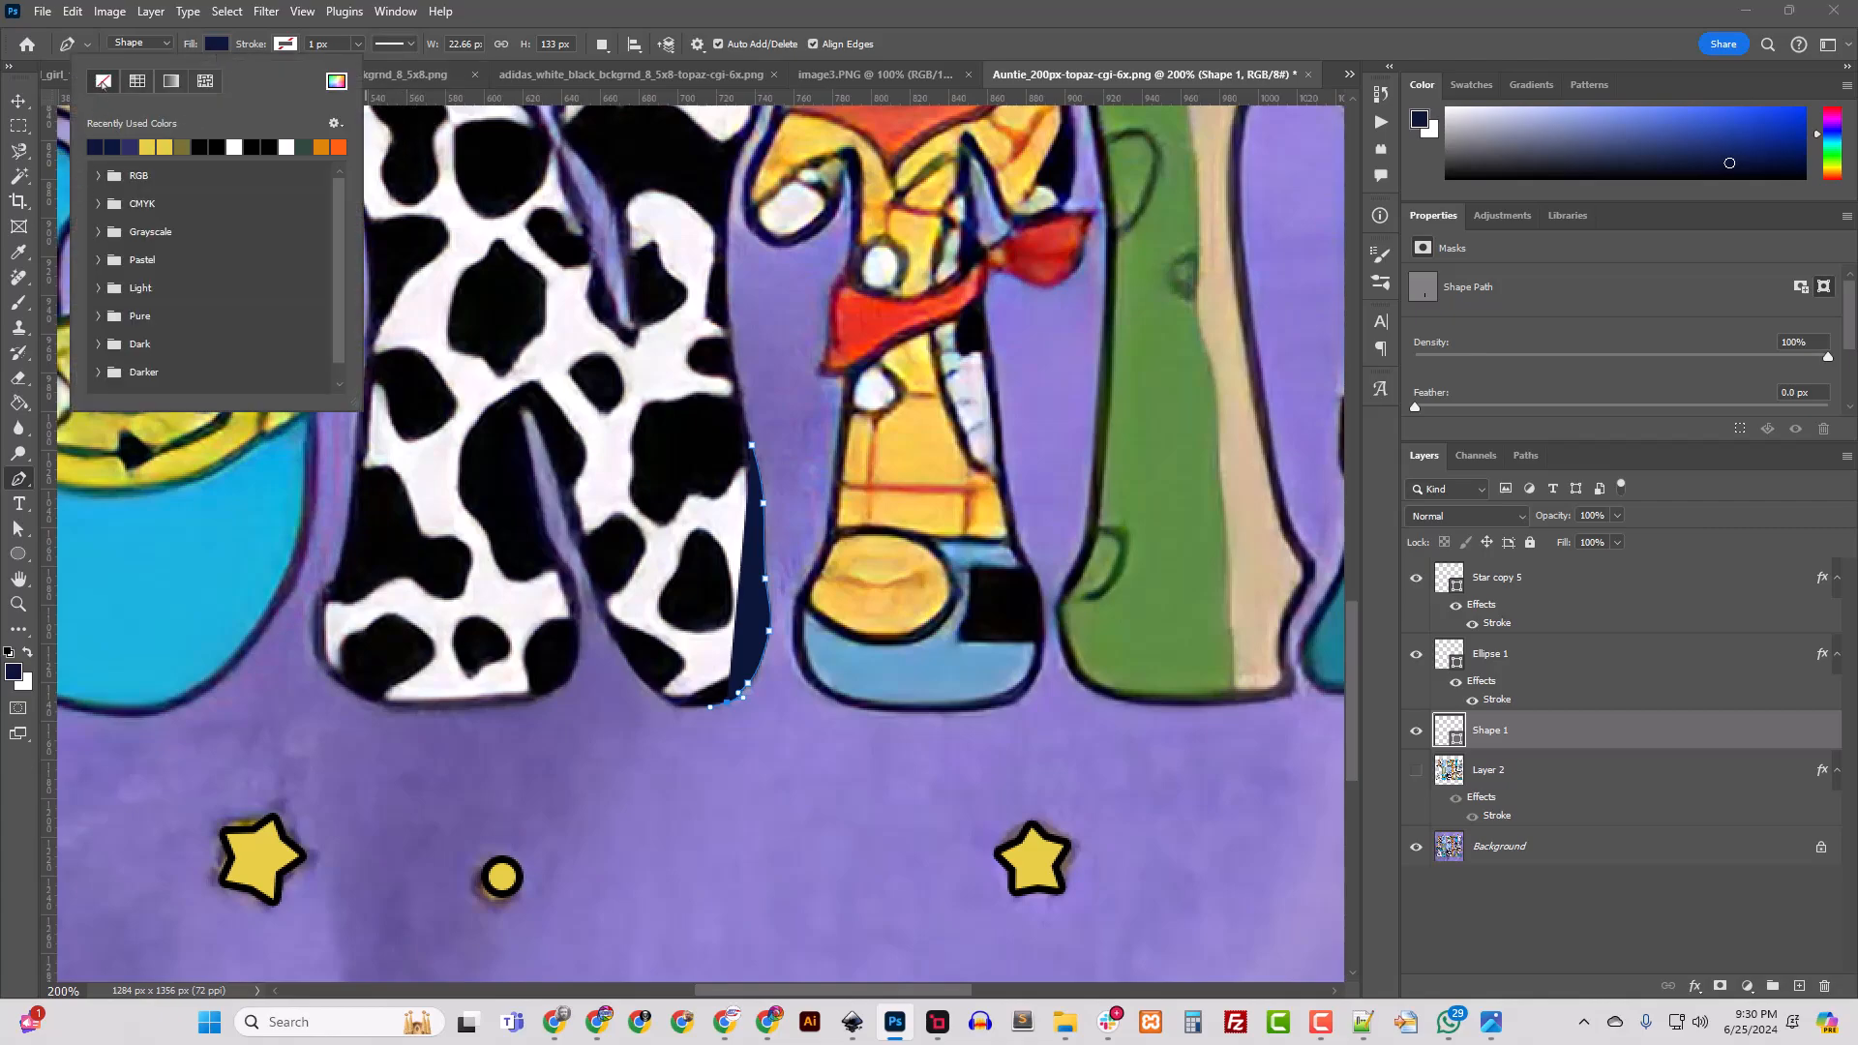
left_click(103, 81)
left_click(689, 708)
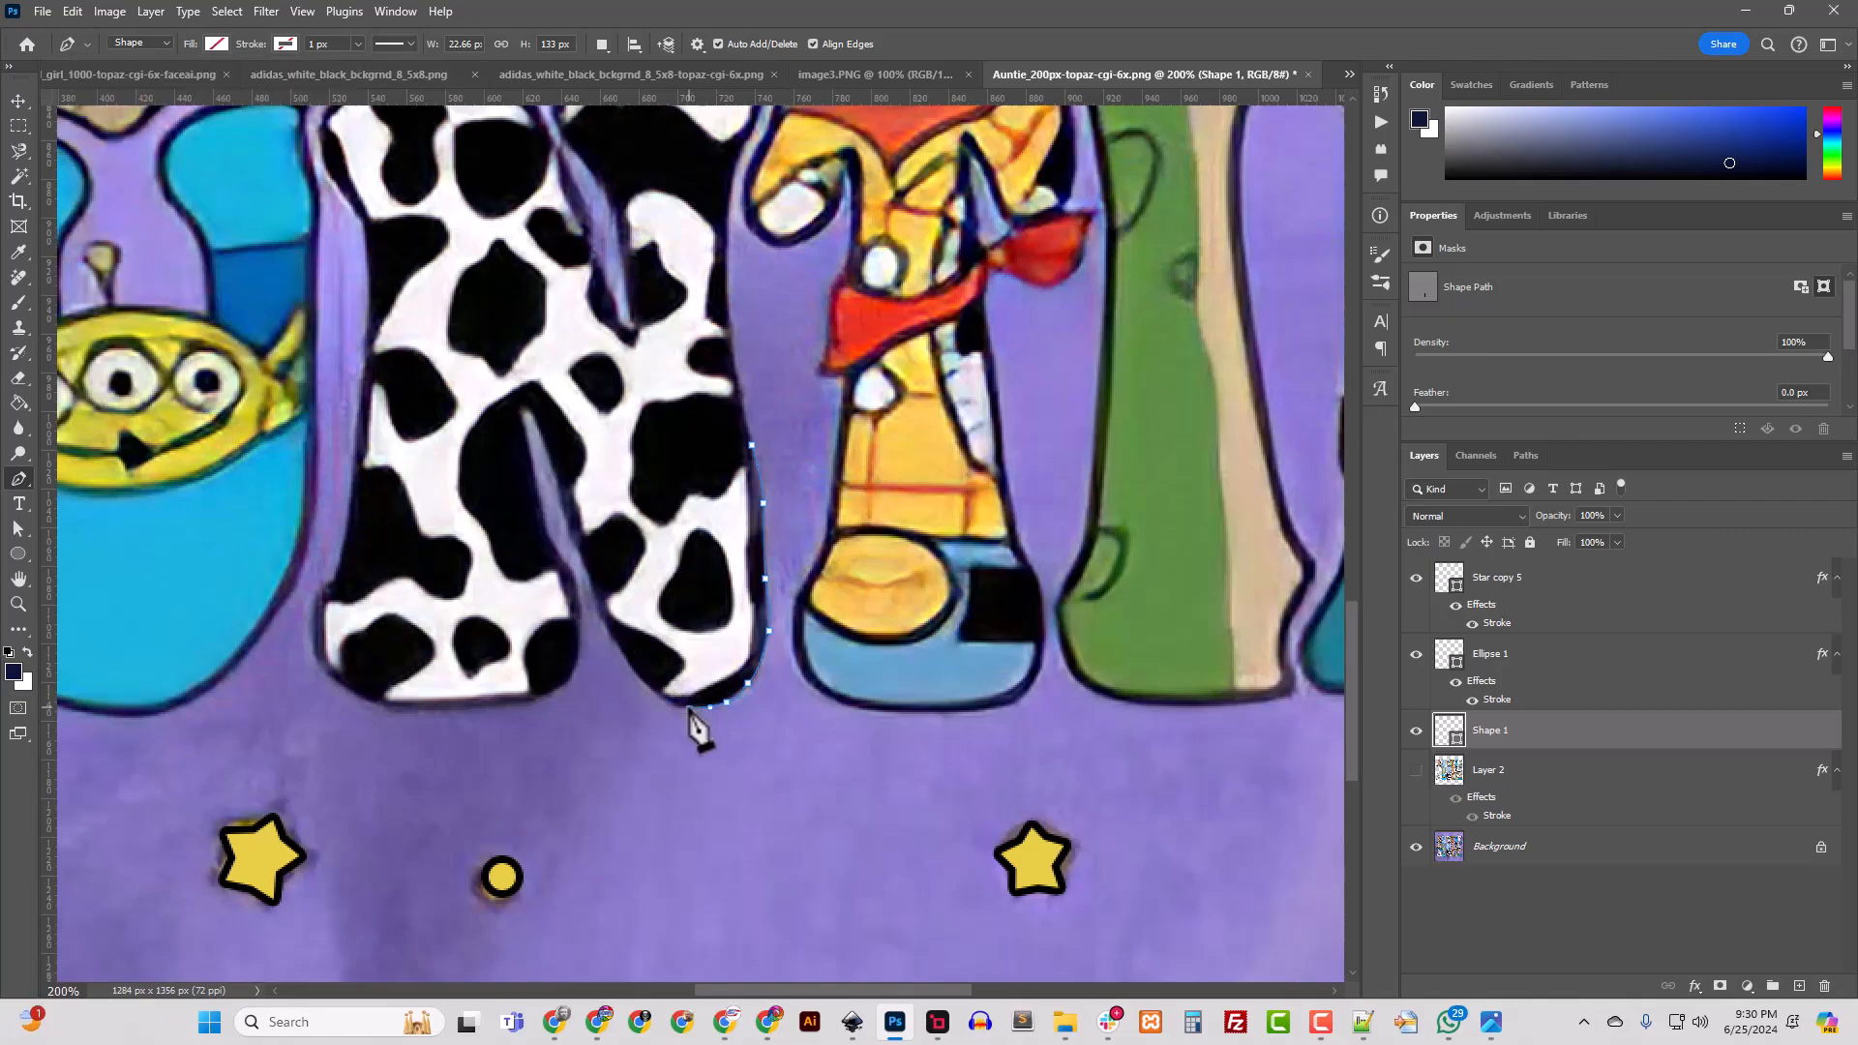
left_click(665, 700)
left_click(664, 576)
left_click(721, 469)
left_click(752, 449)
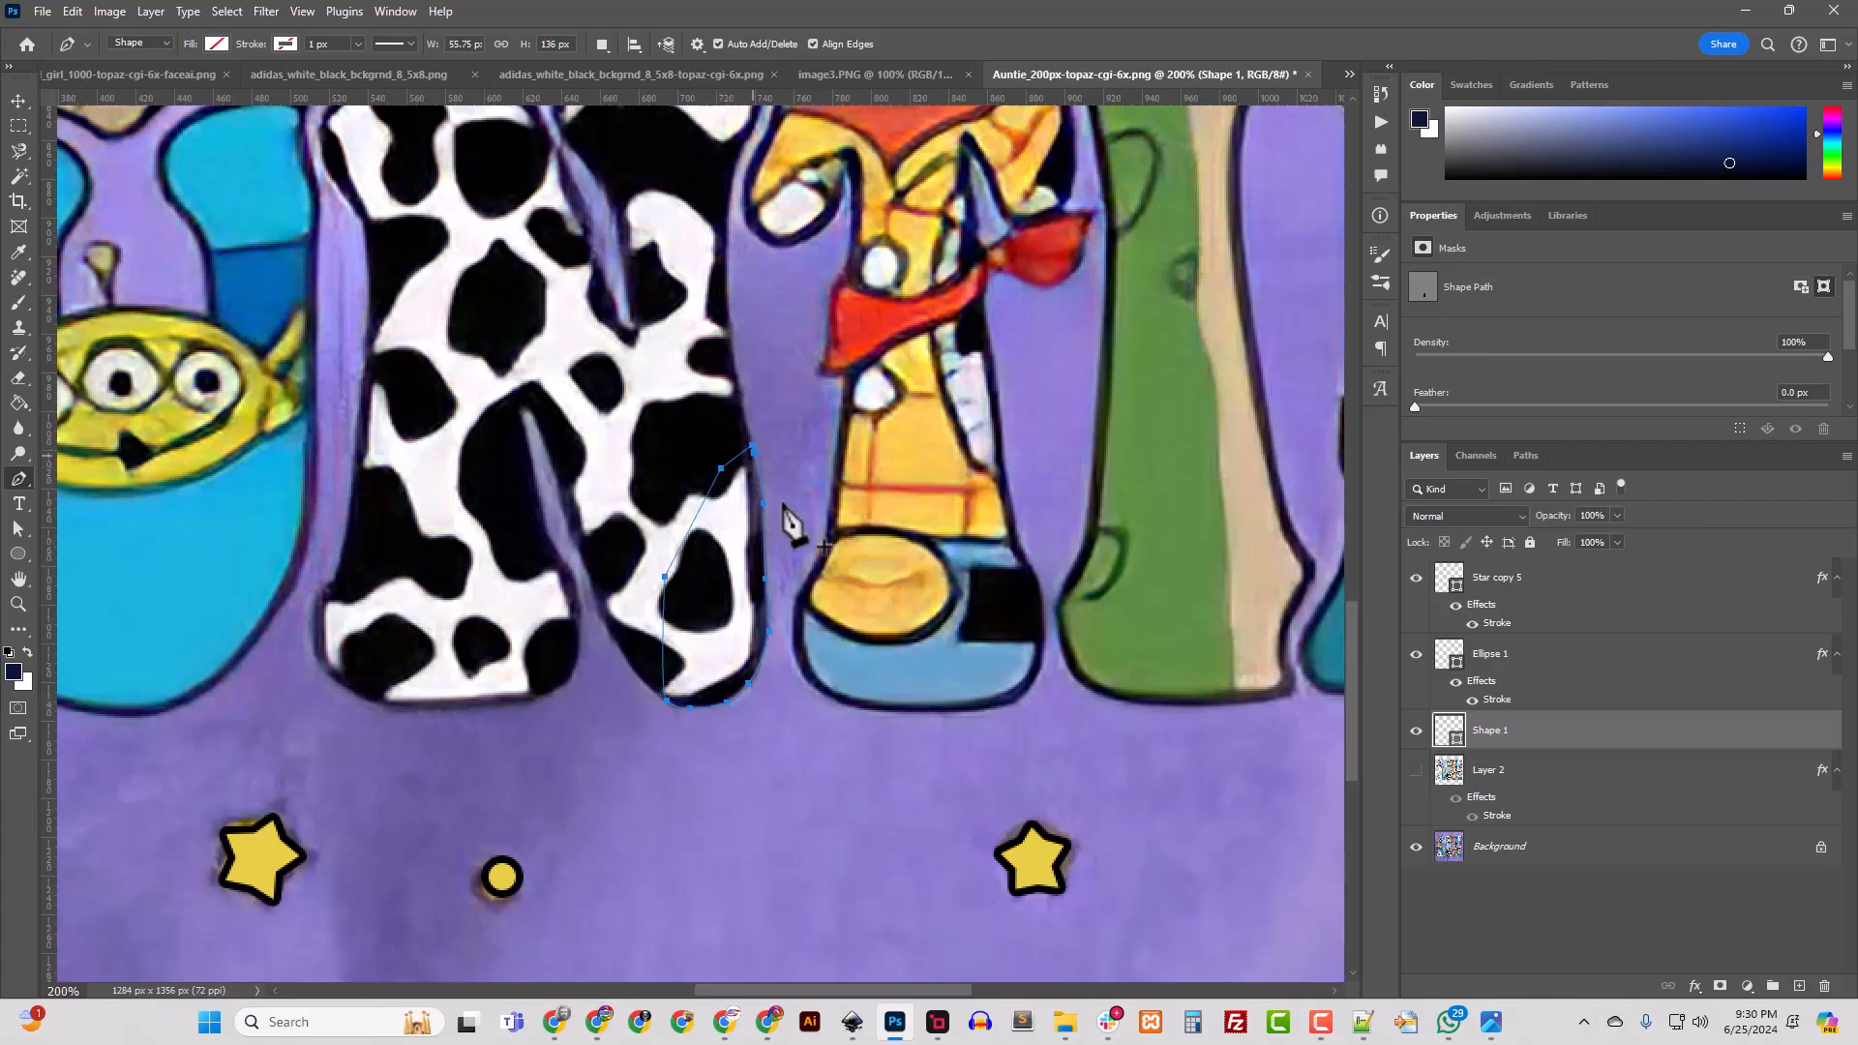
Step: Load the traced leg shape as a selection and copy that area of the Background to a new layer above Layer 2
left_click(1449, 733, "ctrl")
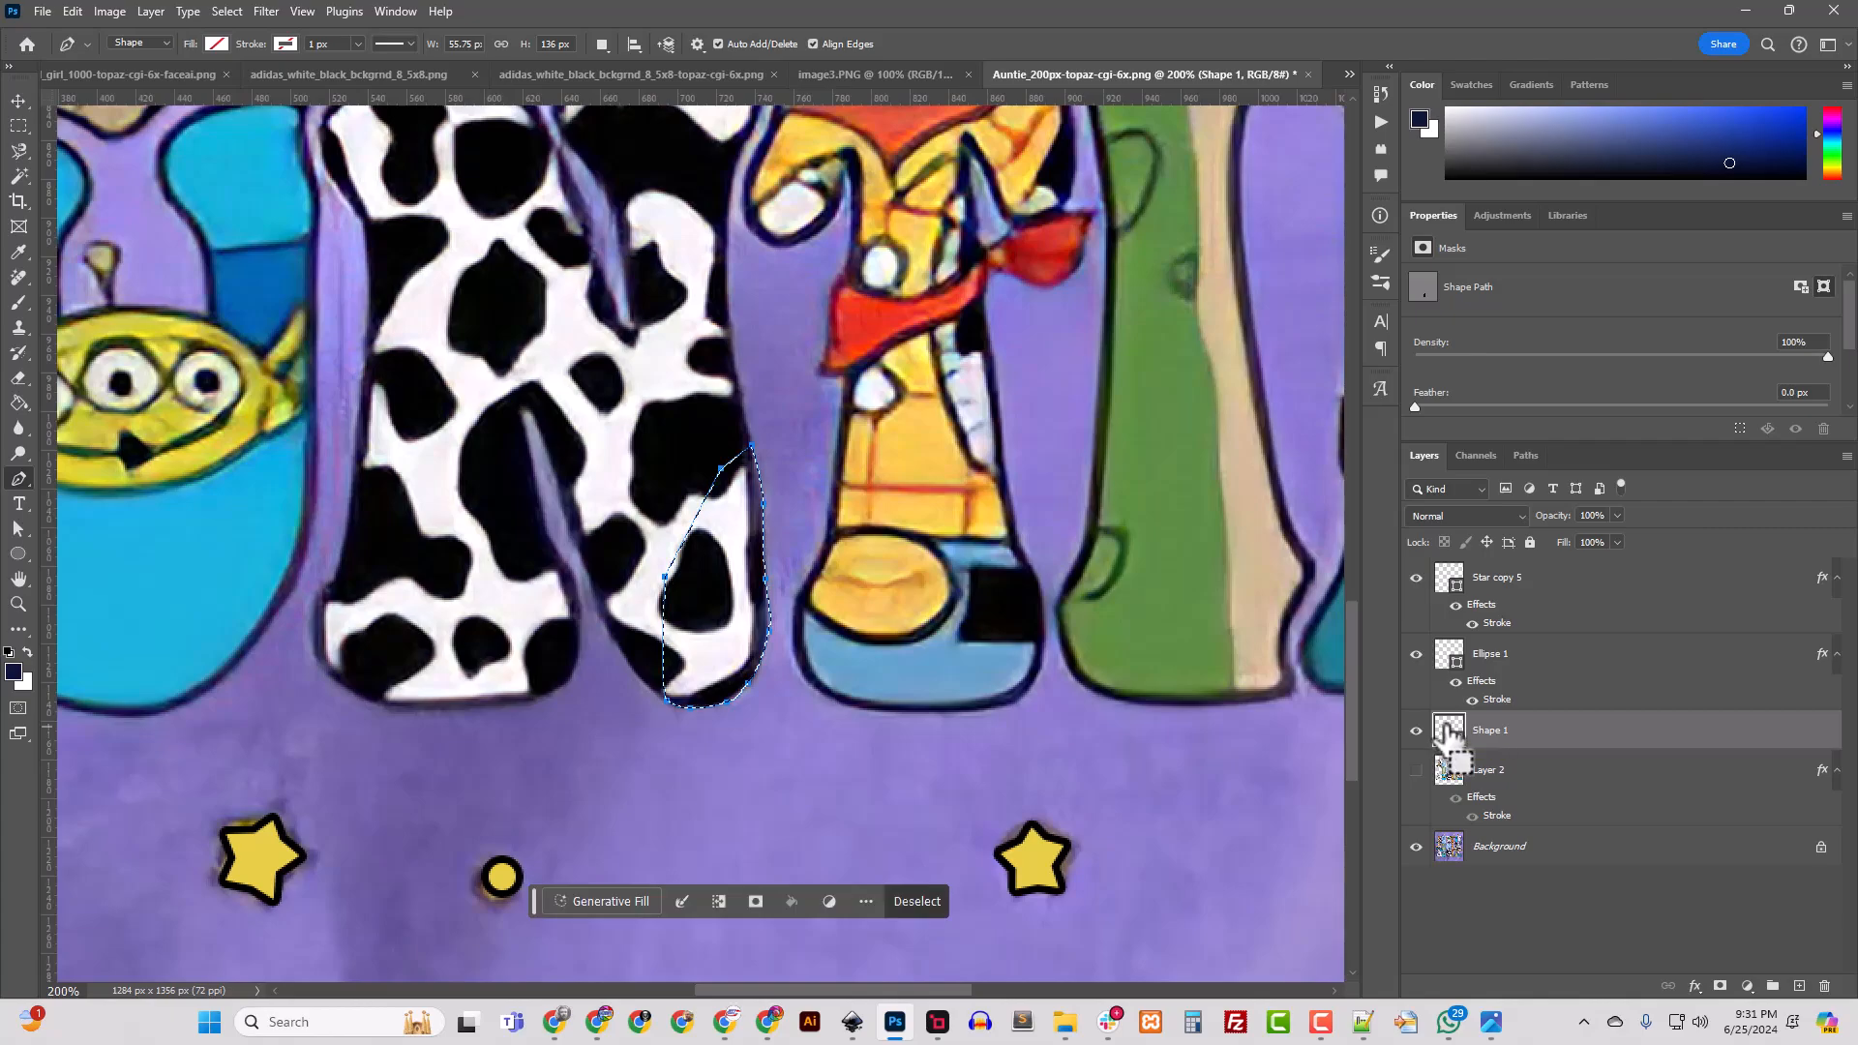
left_click(1497, 863)
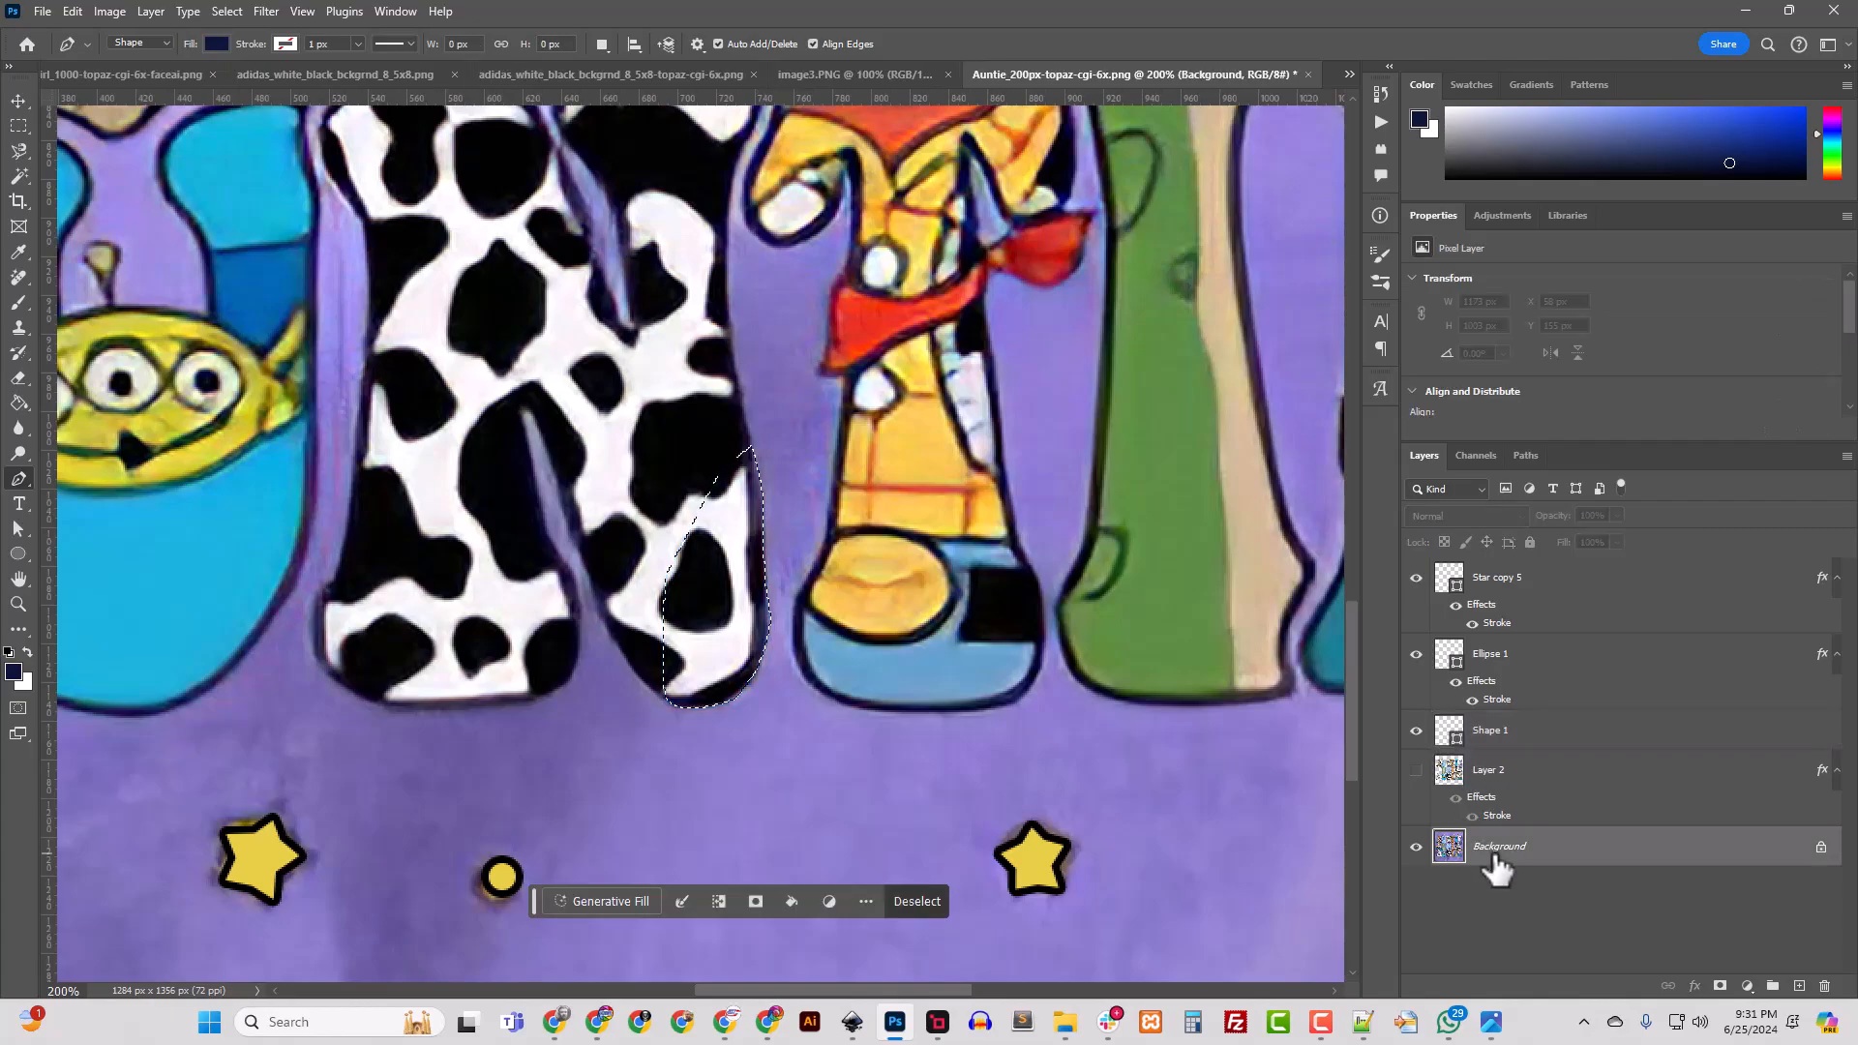
left_click(1478, 742)
left_click(1484, 775)
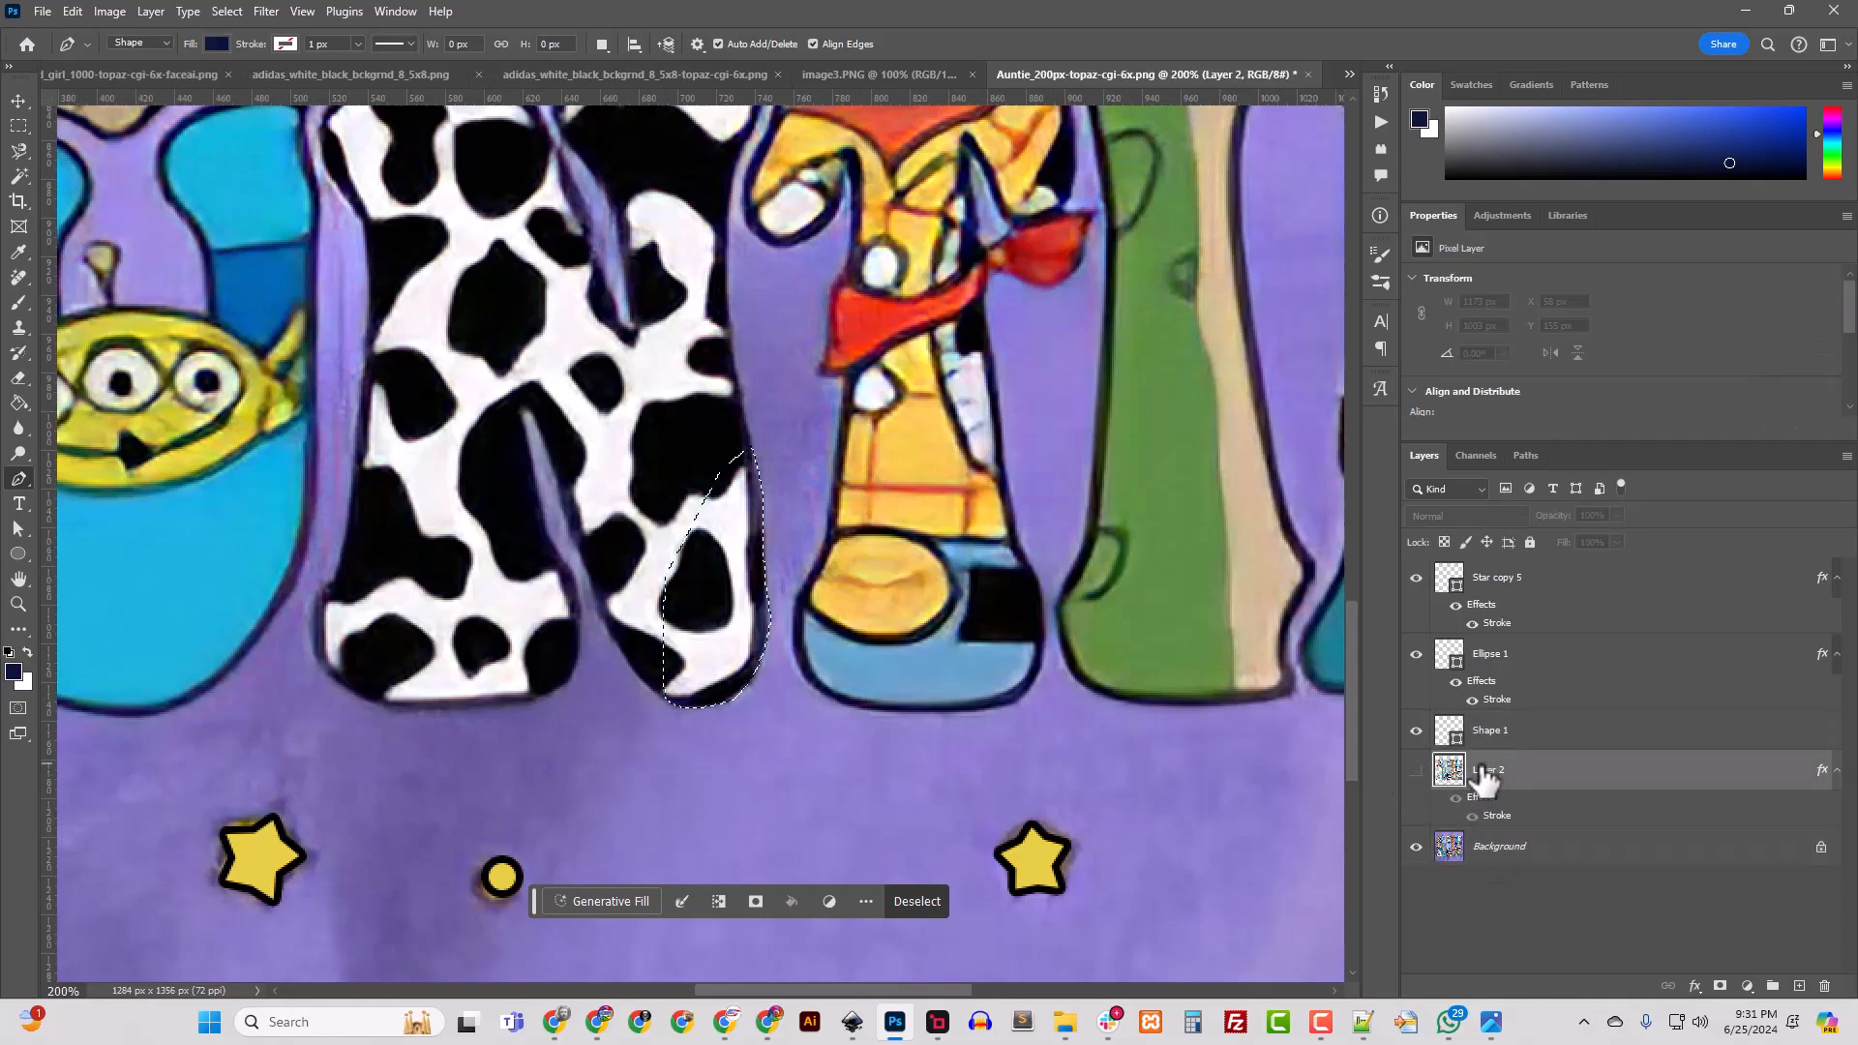
key("ctrl+j")
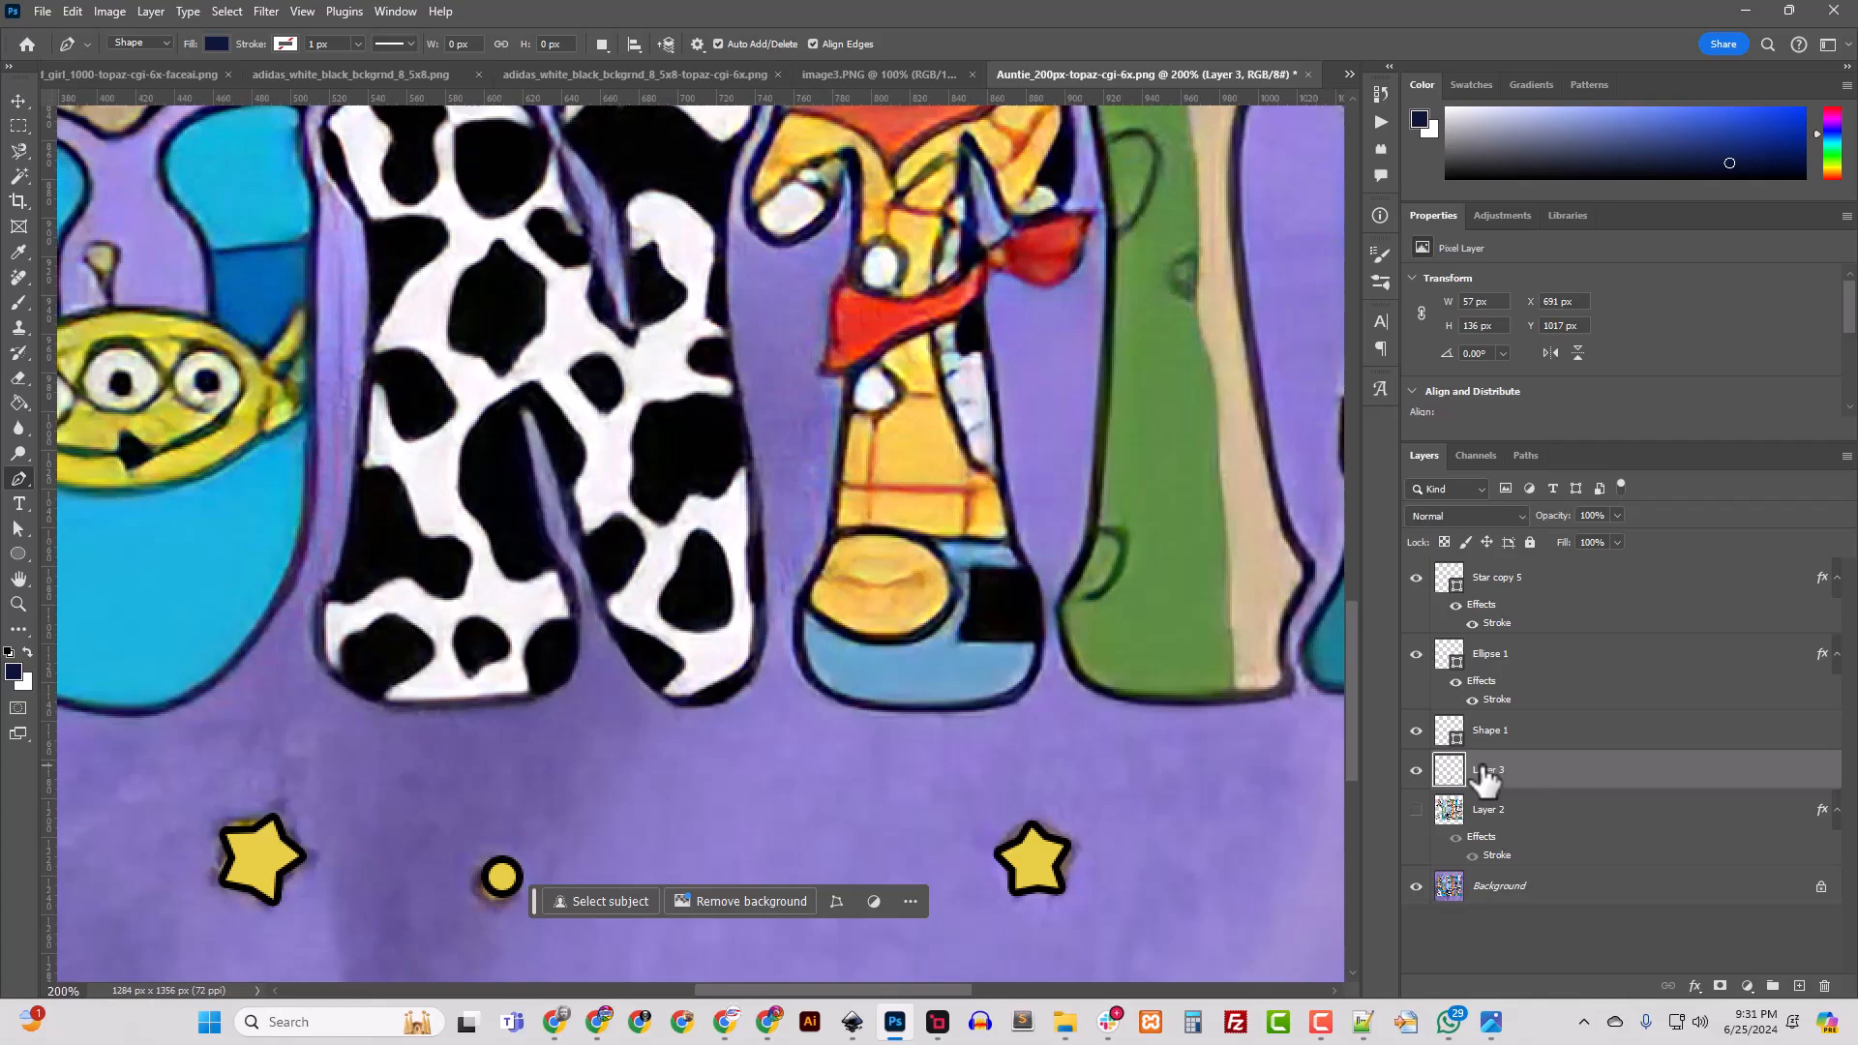
Step: Show Layer 2 with the Background hidden and merge the copied N leg patch into Layer 2
left_click(1417, 811)
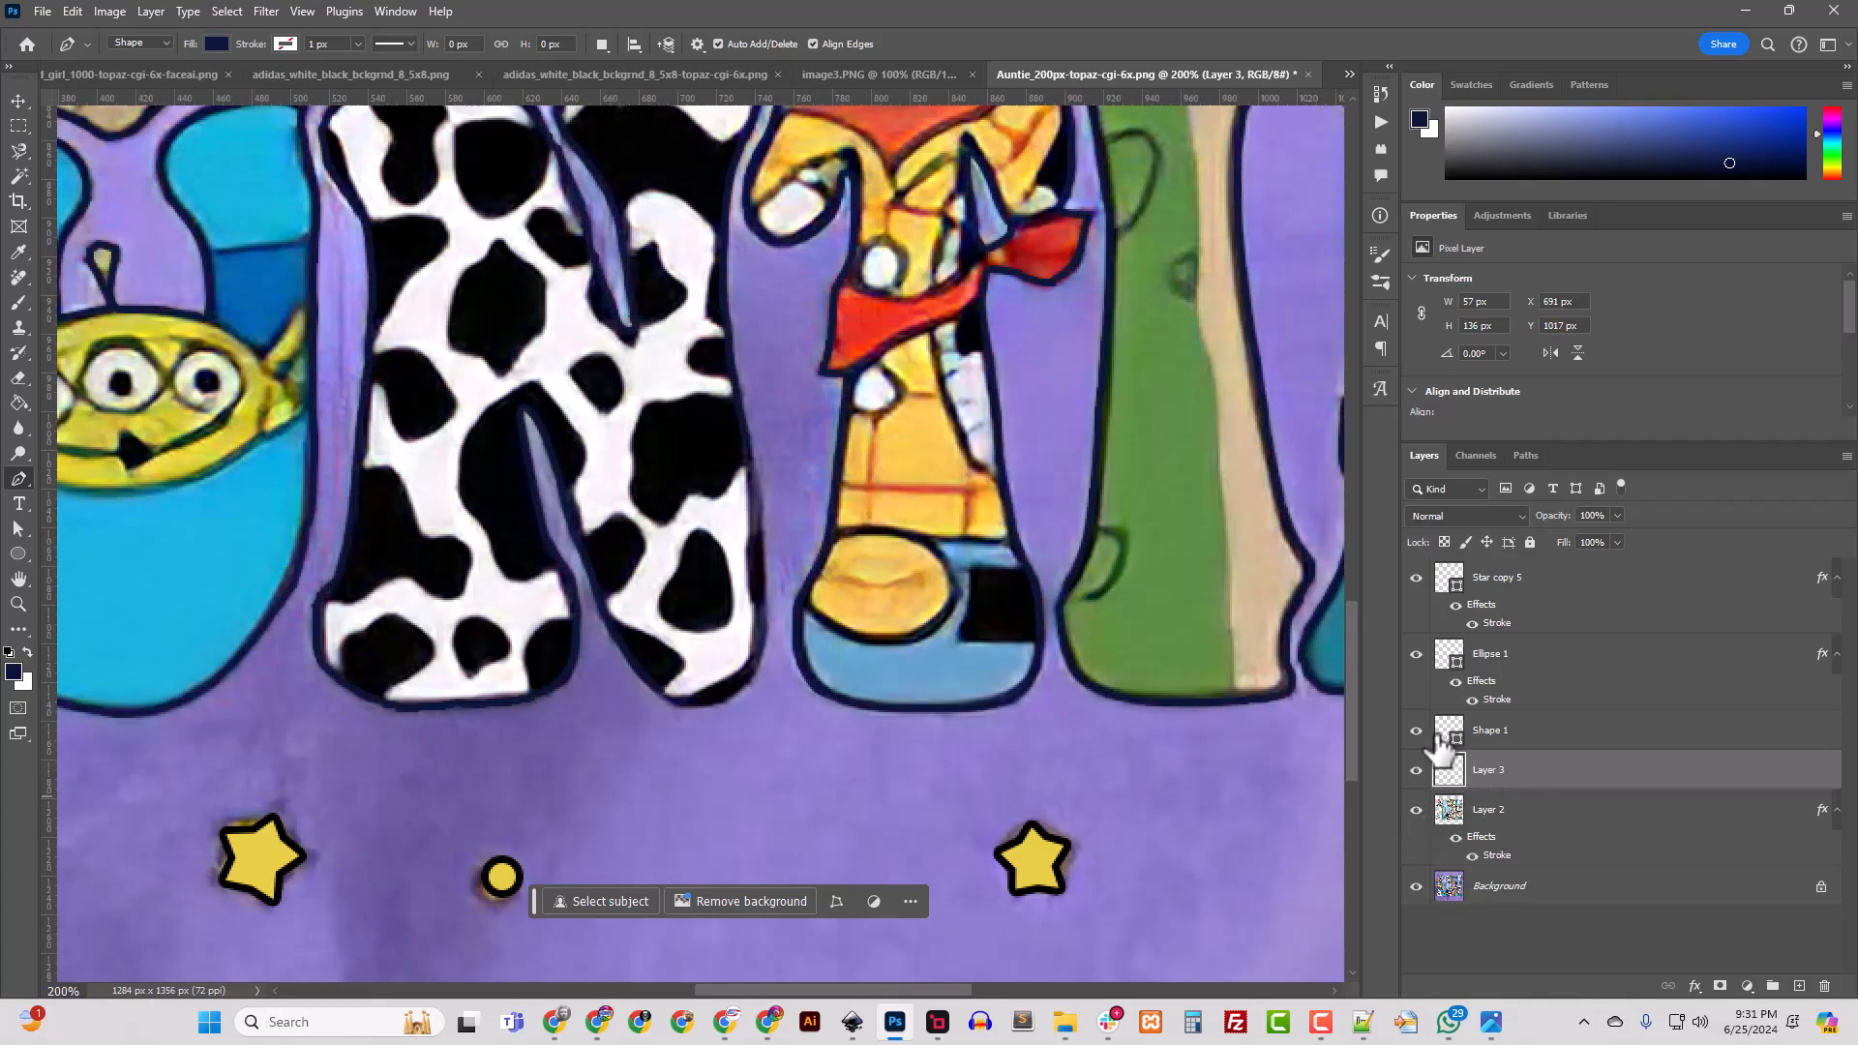
left_click(1417, 888)
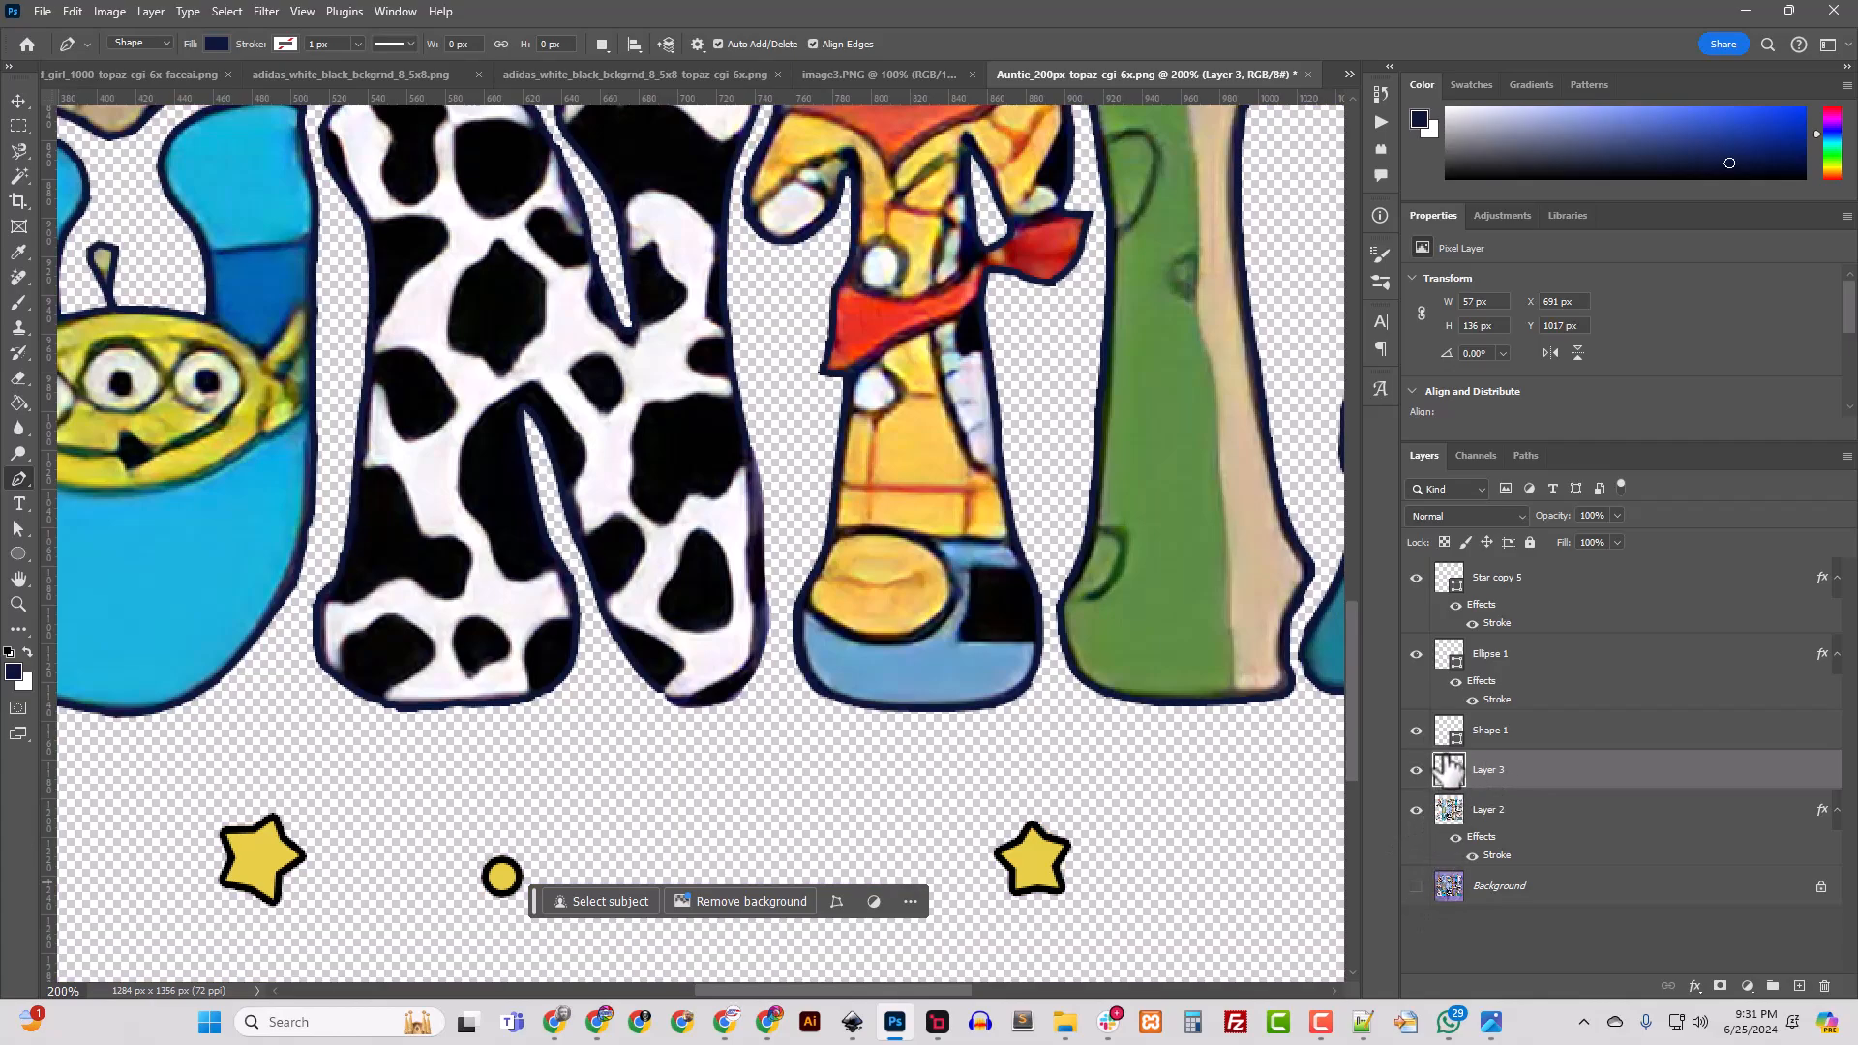
left_click(1417, 770)
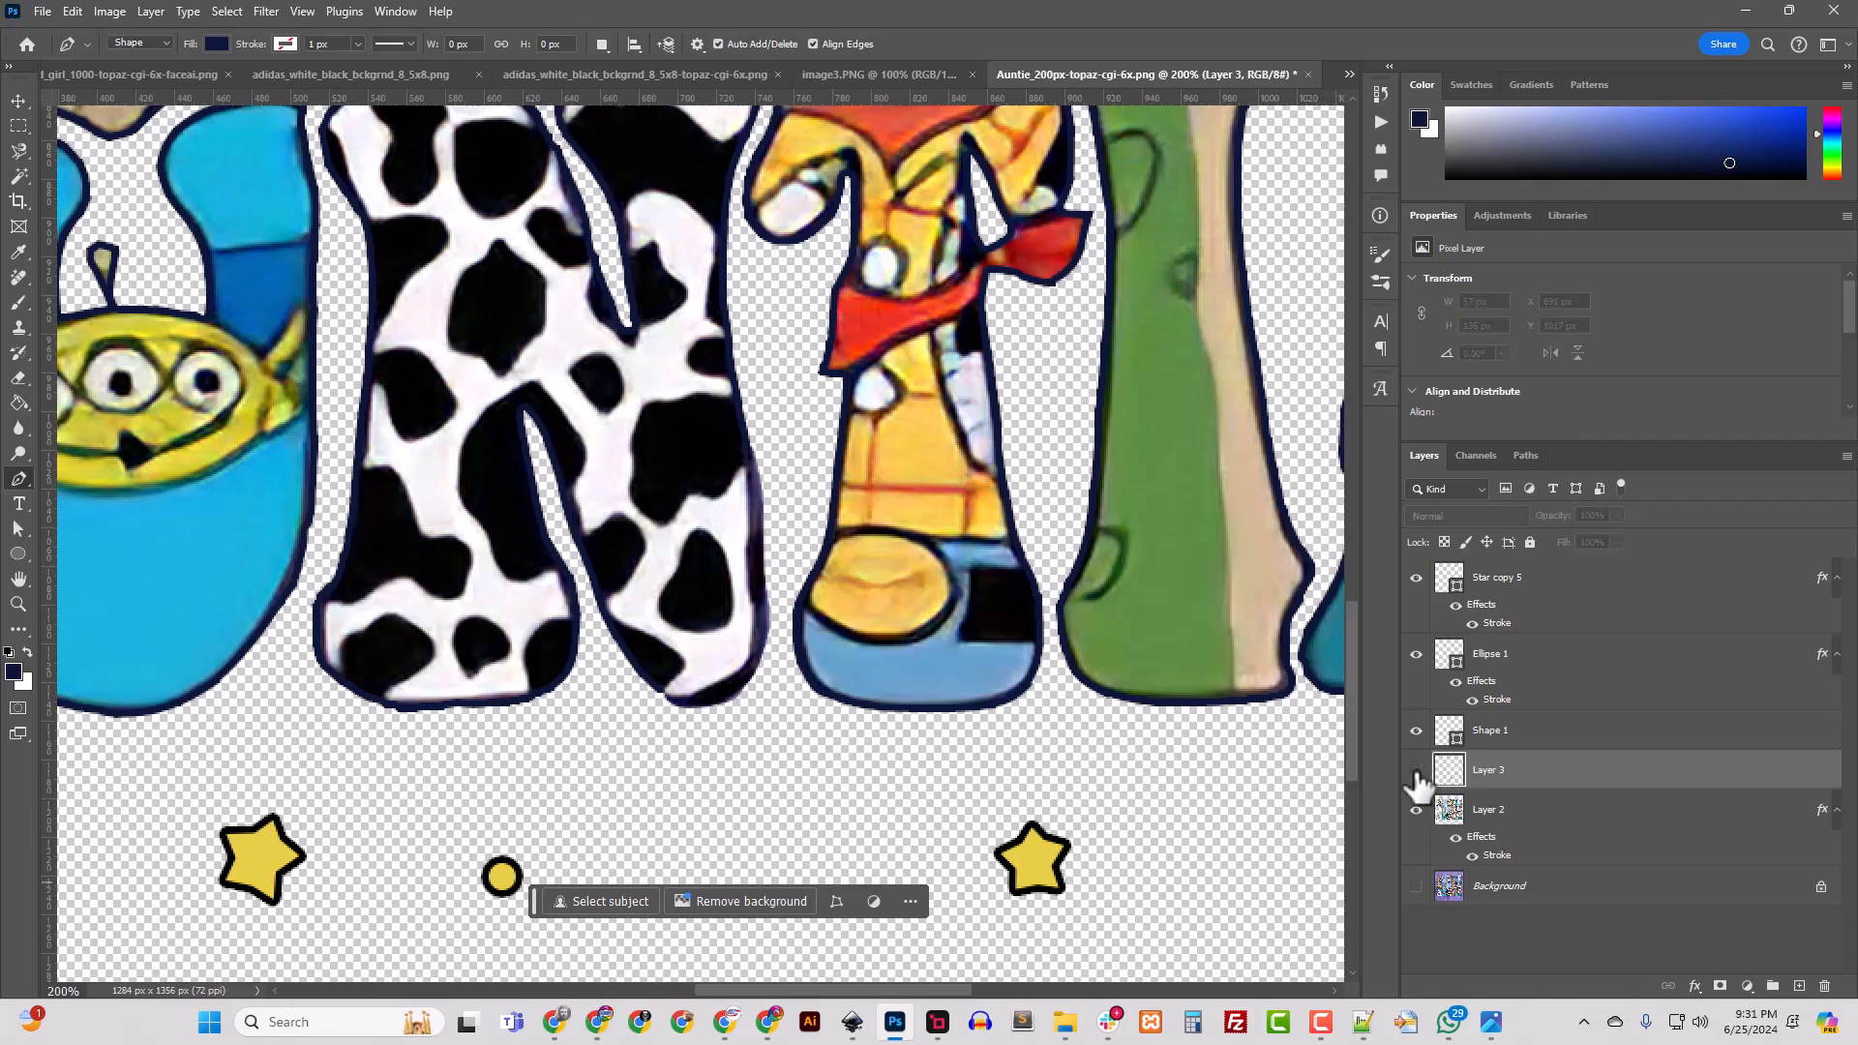
left_click(1417, 771)
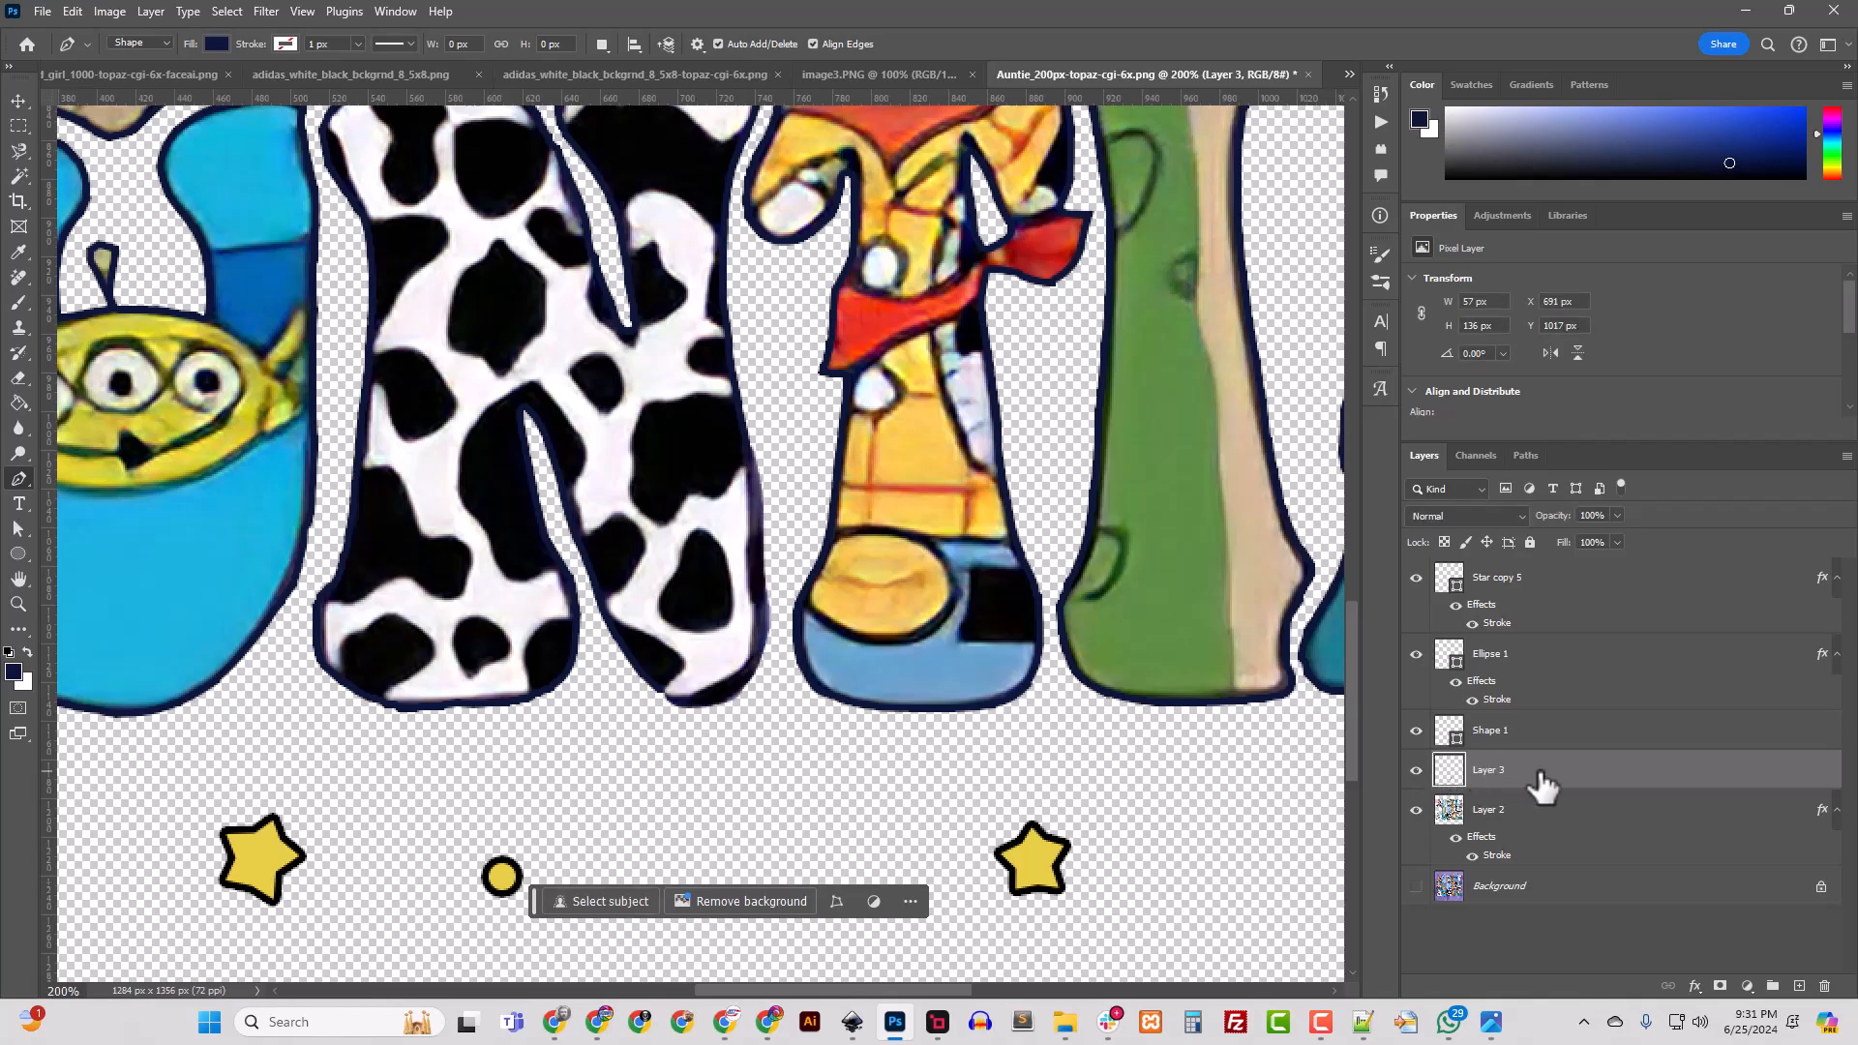
key("Delete")
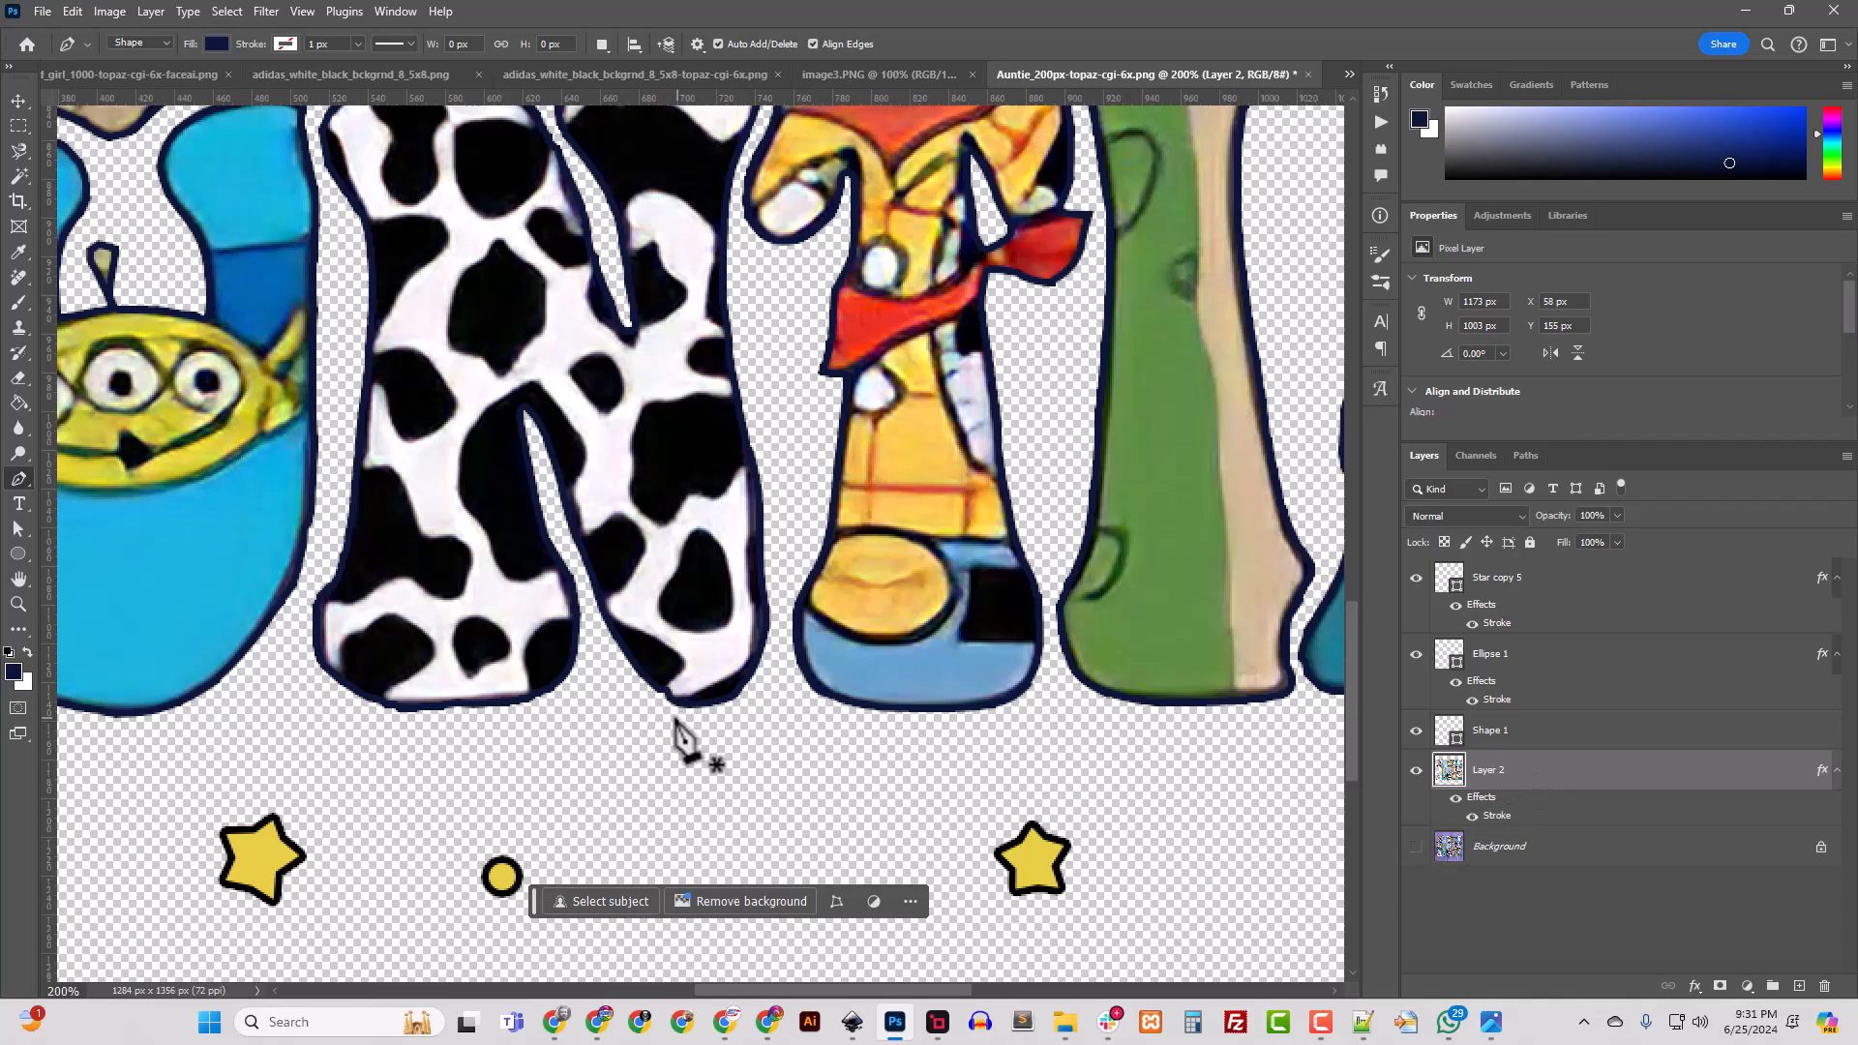
key("ctrl+minus")
key("ctrl+minus")
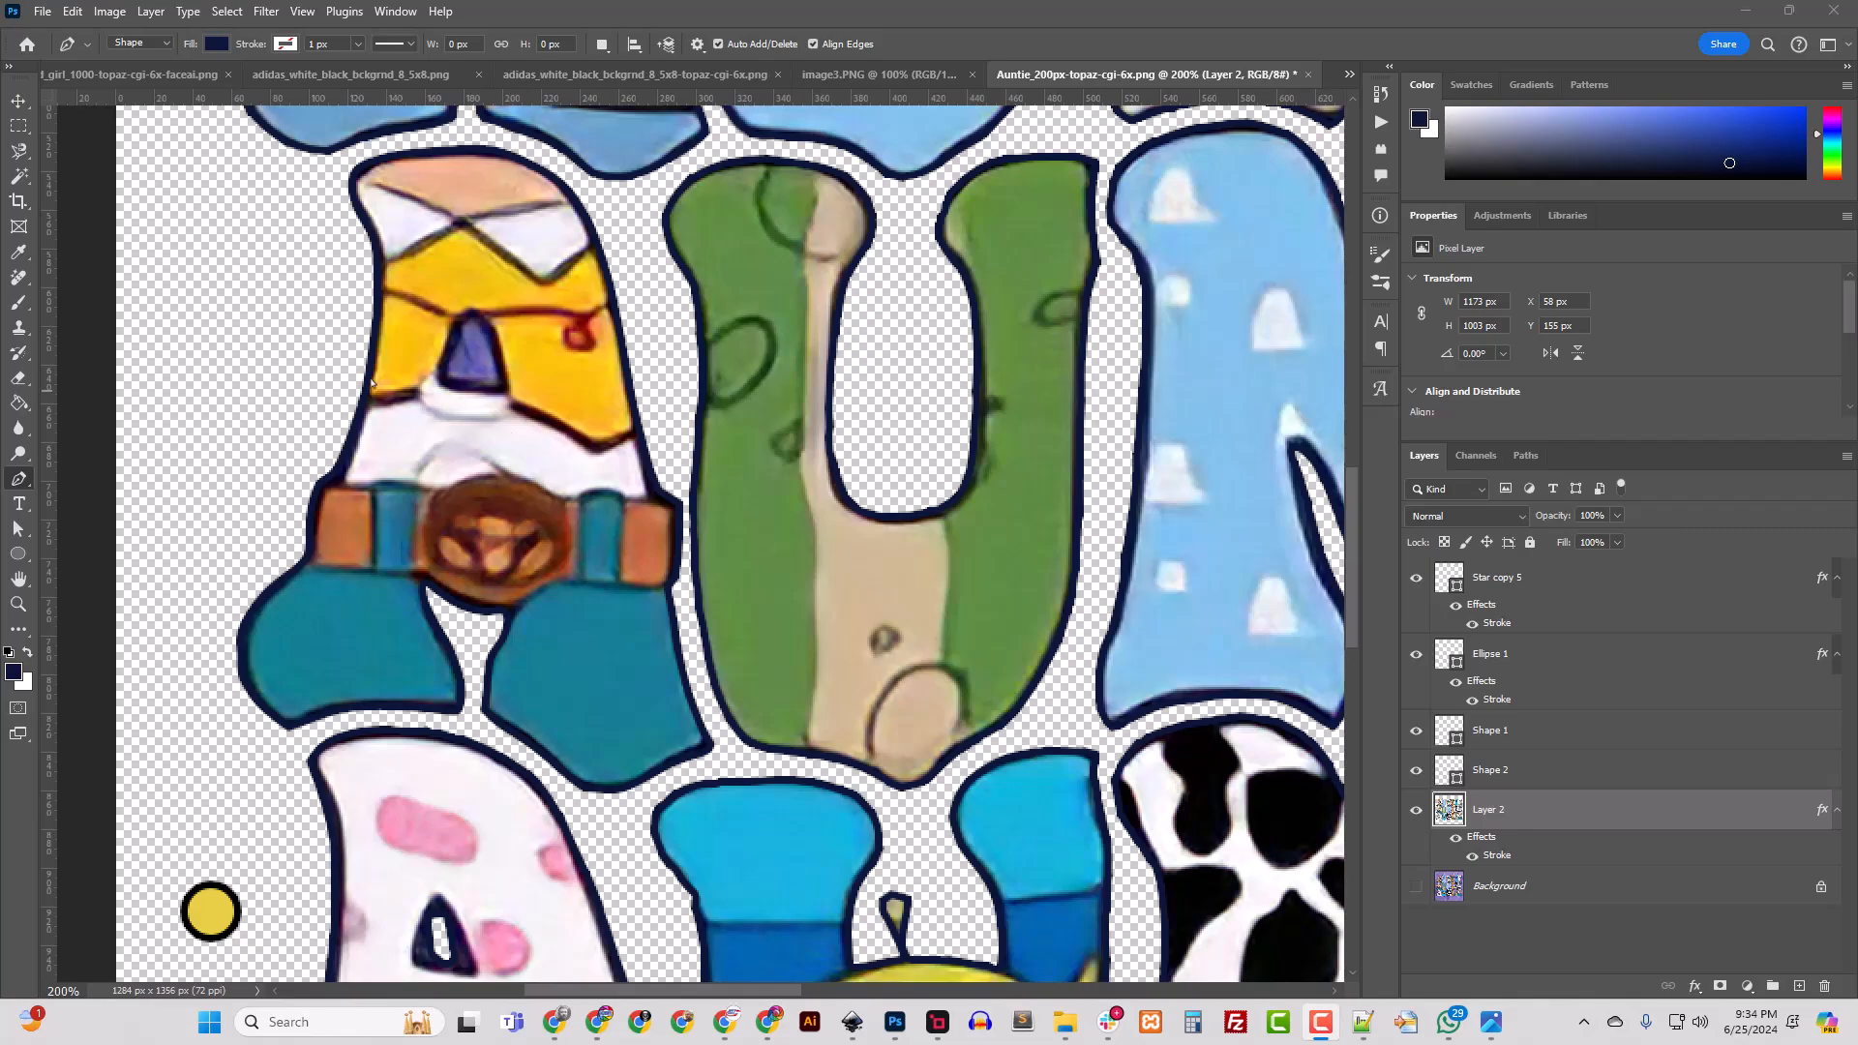
Step: Trace the second-row A's purple hole as a pen shape about 24 × 31 px and load it as a selection on Layer 2
left_click(451, 376)
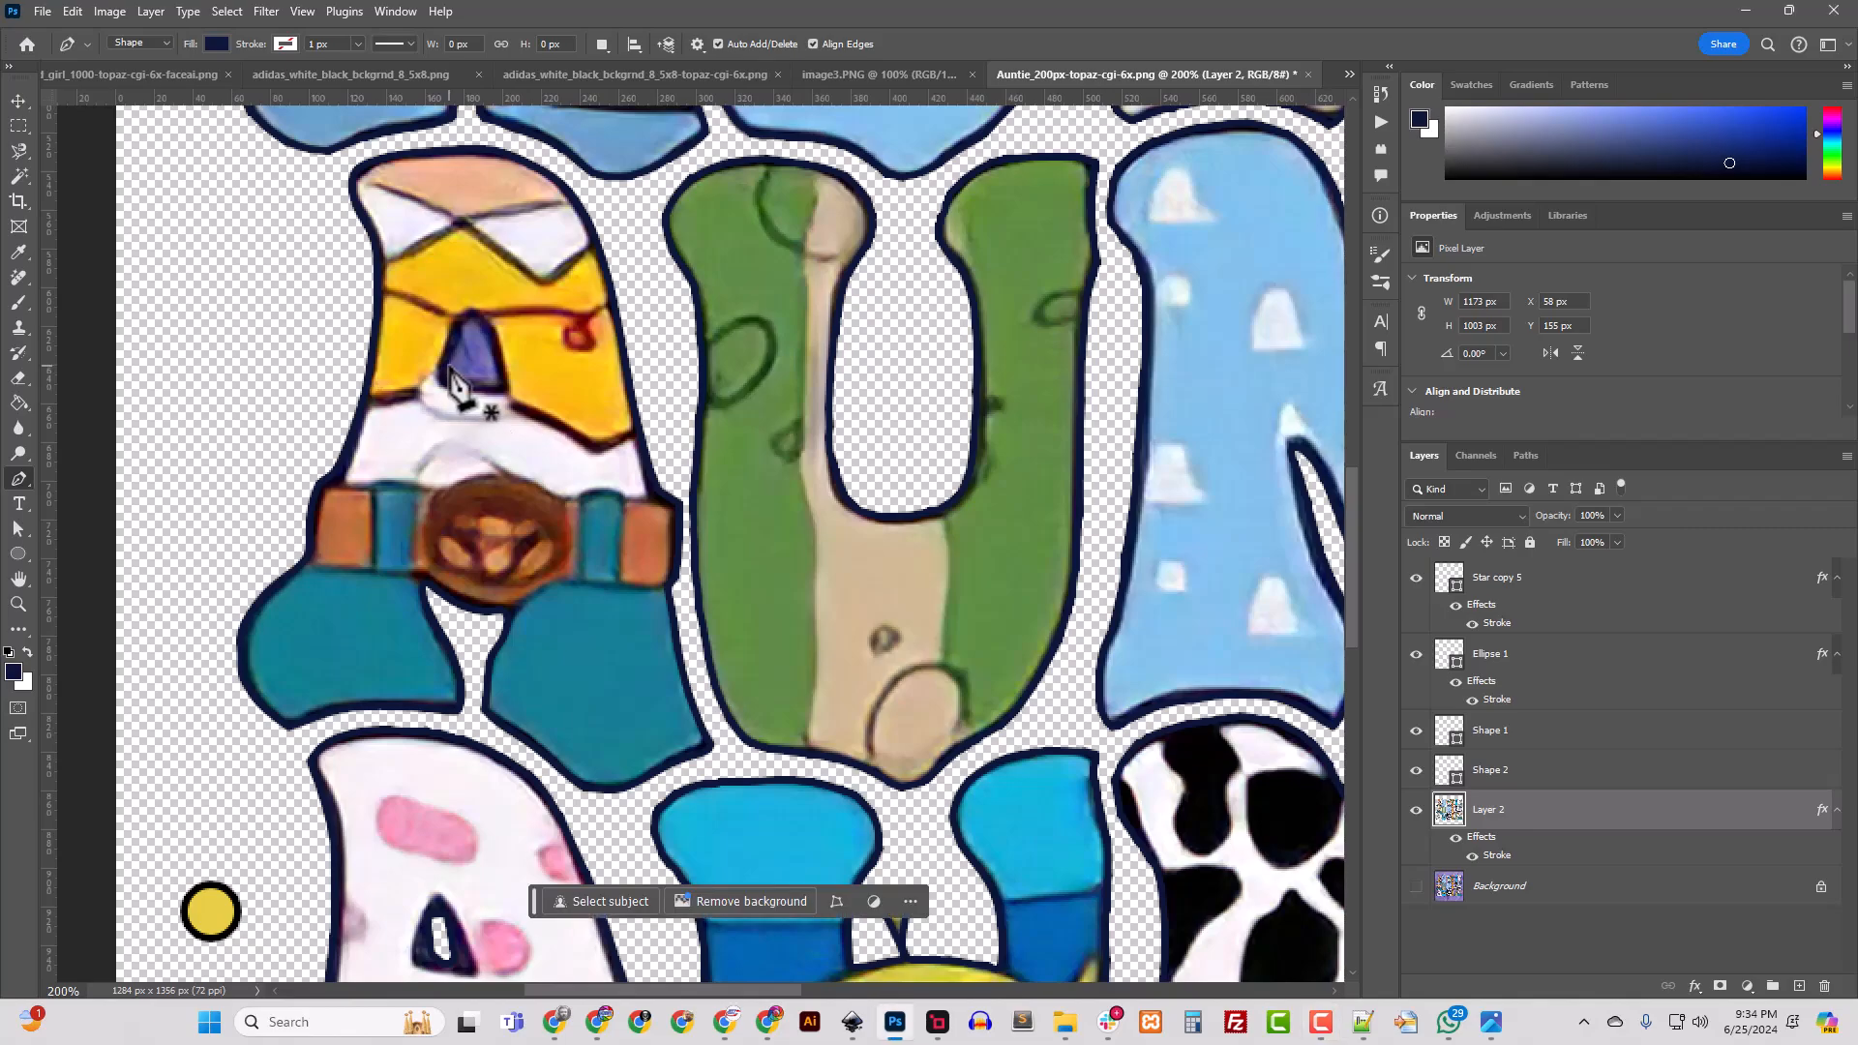
left_click(449, 368)
left_click(455, 379)
left_click(471, 380)
left_click(495, 383)
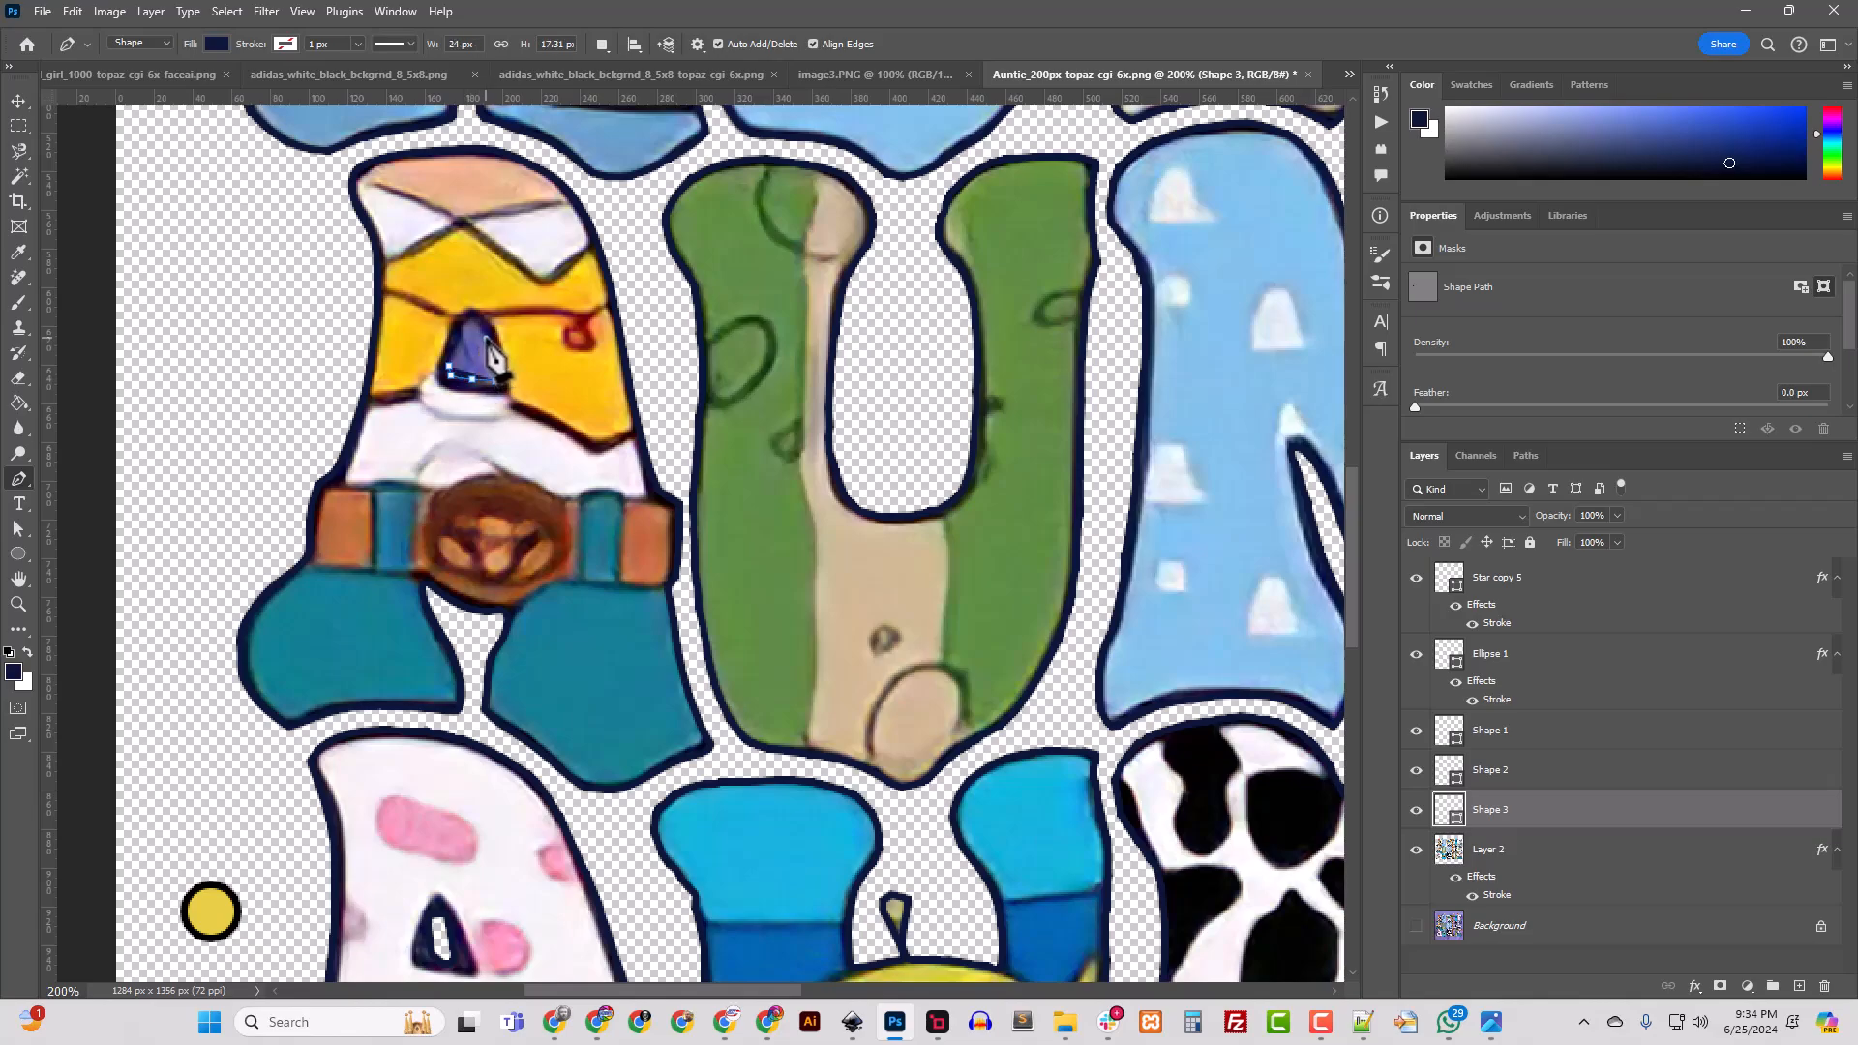
left_click(473, 321)
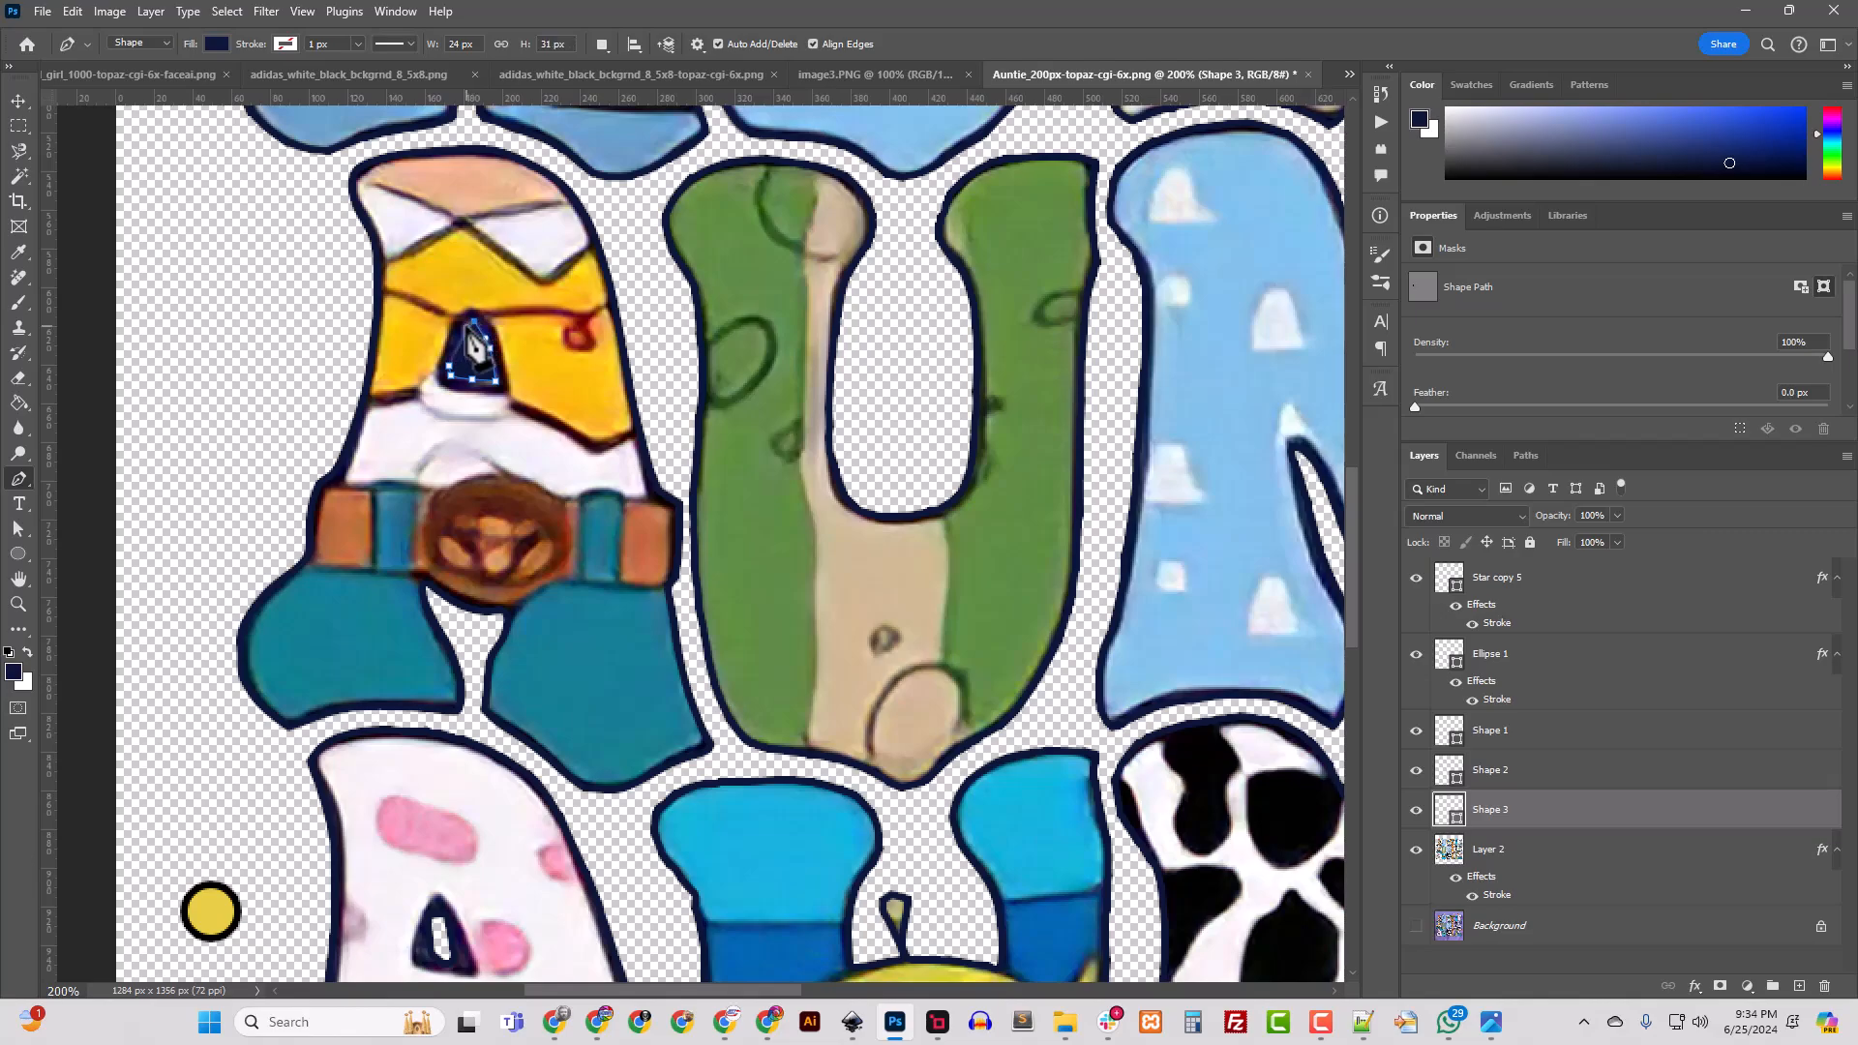
left_click(491, 347)
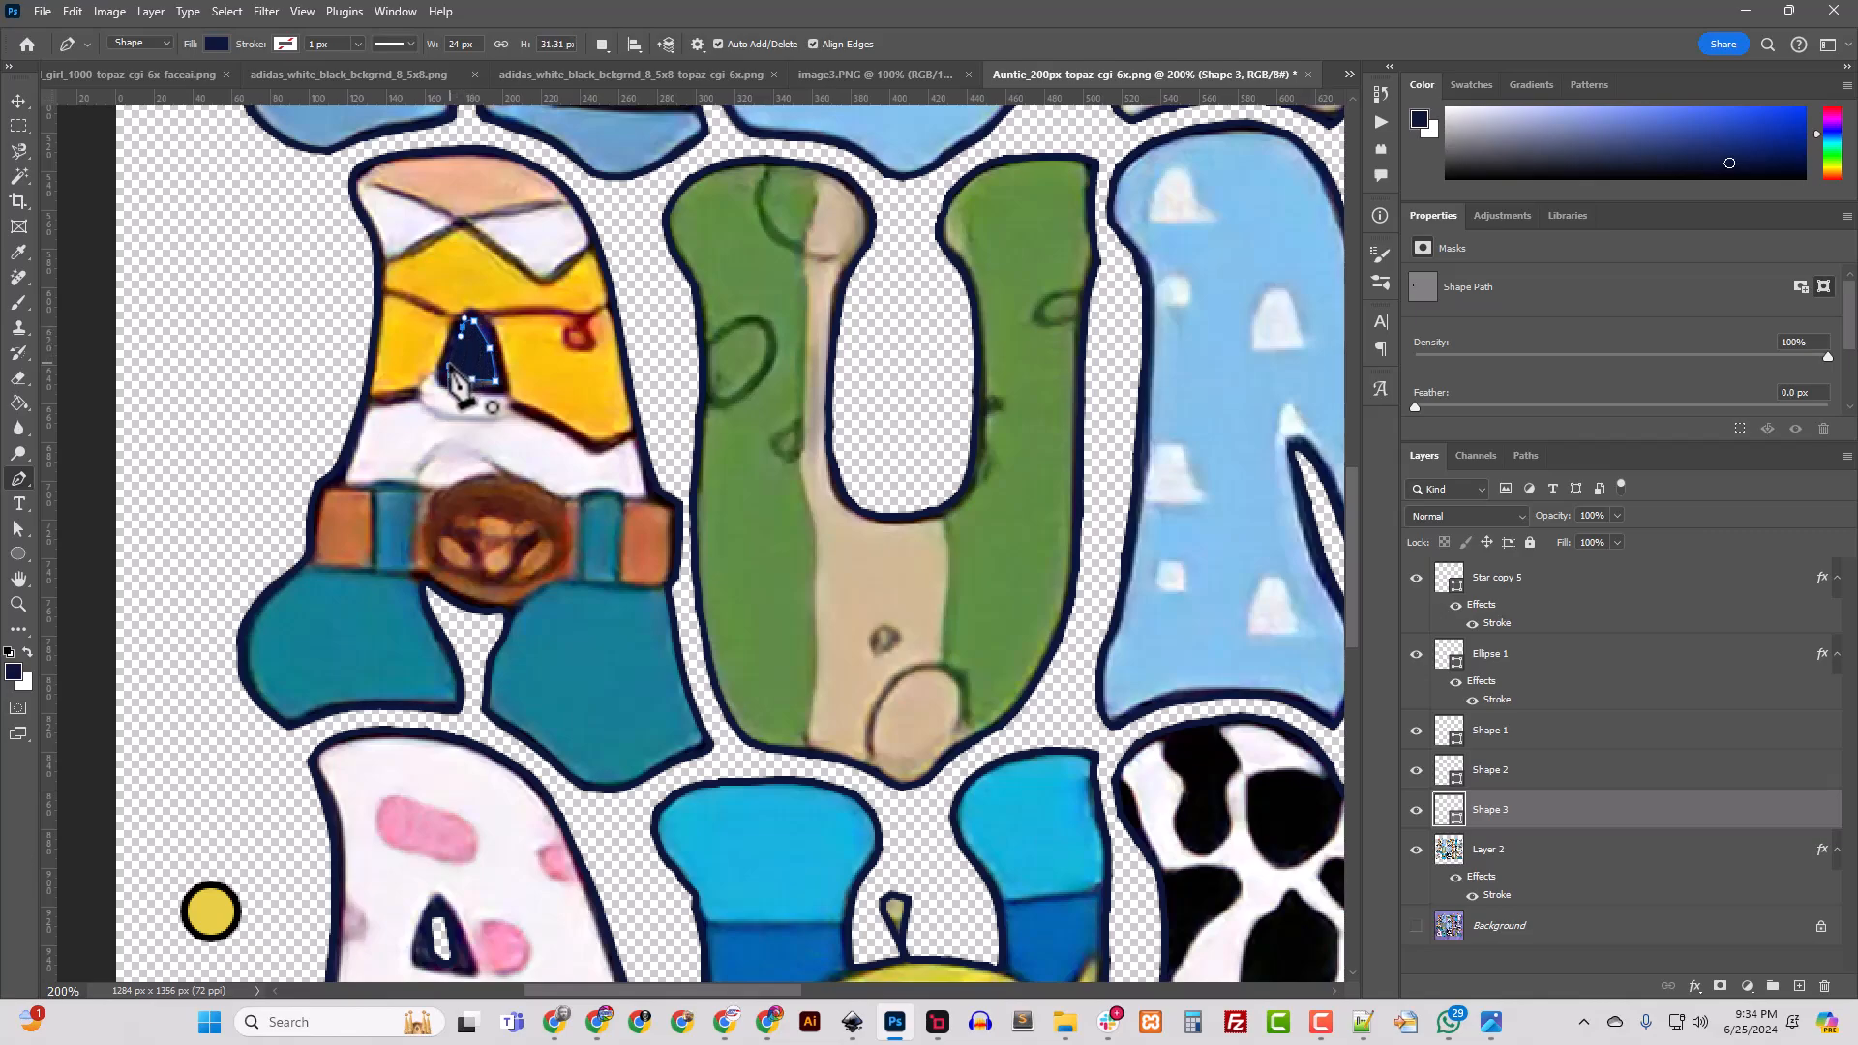
left_click(1451, 816, "ctrl")
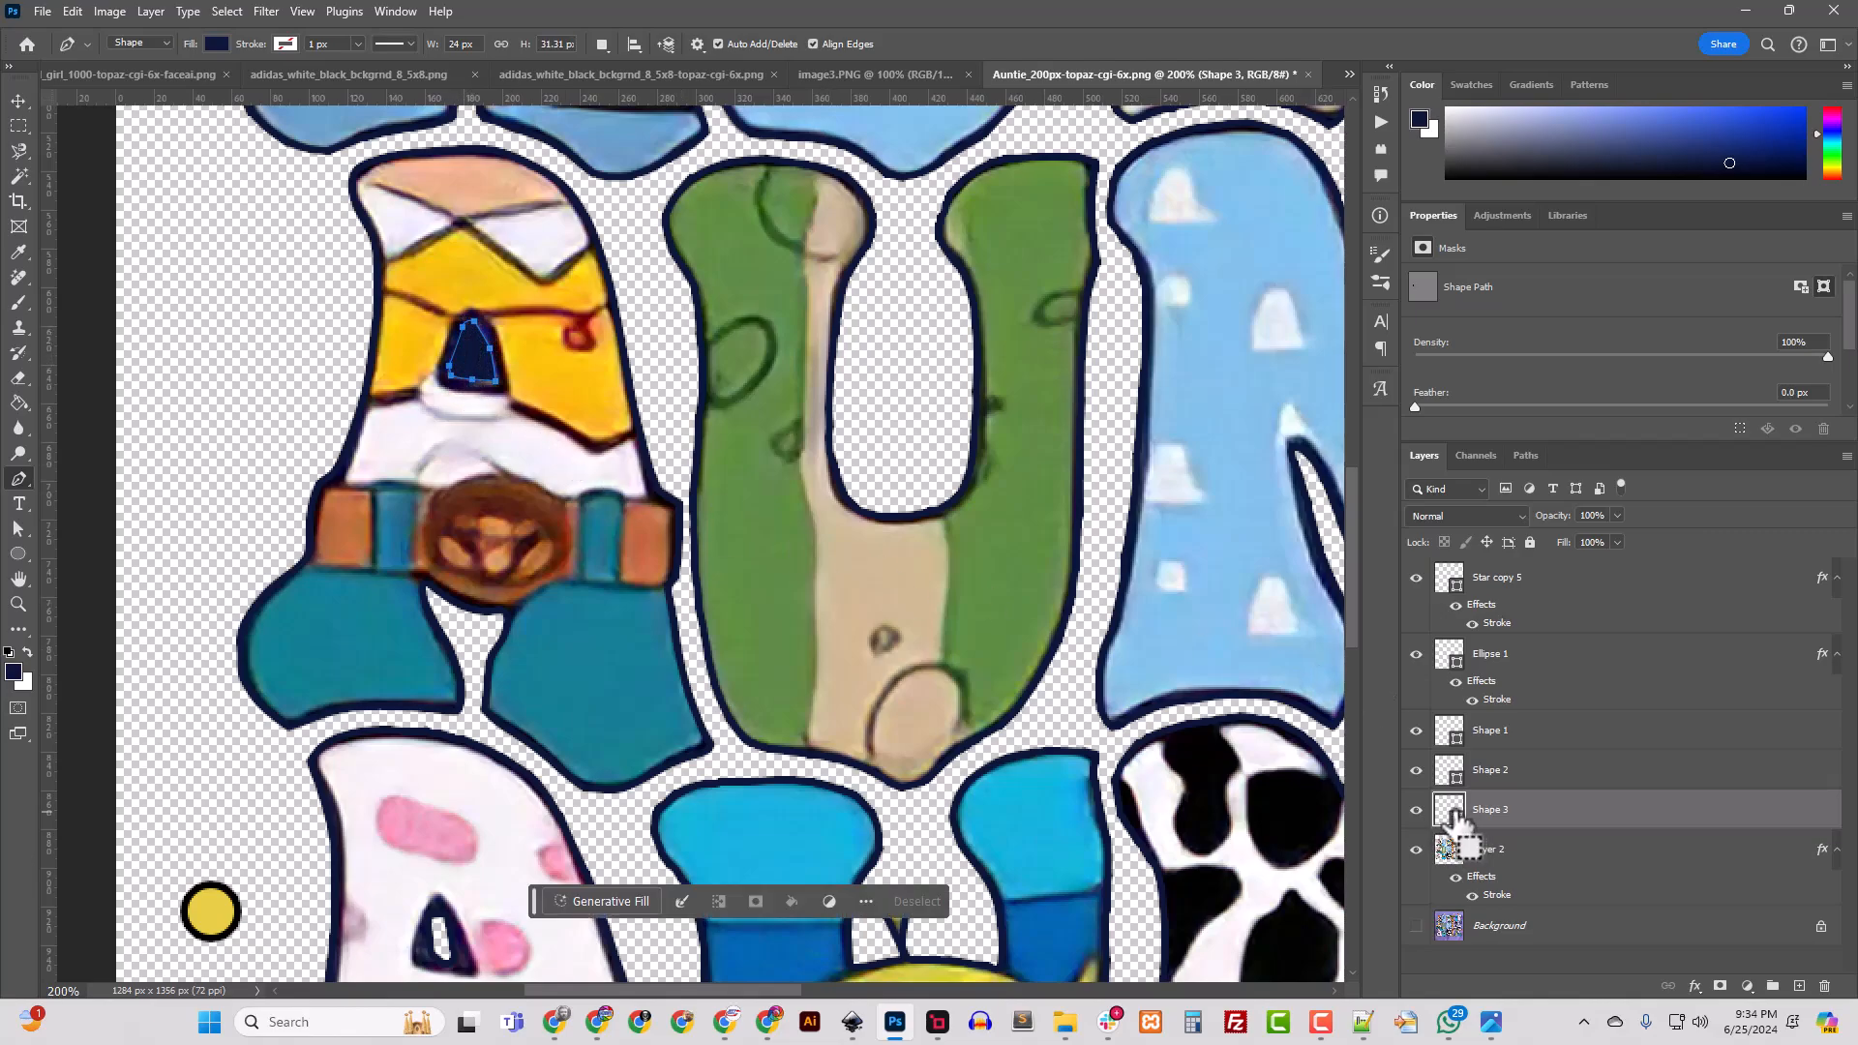
left_click(1500, 871)
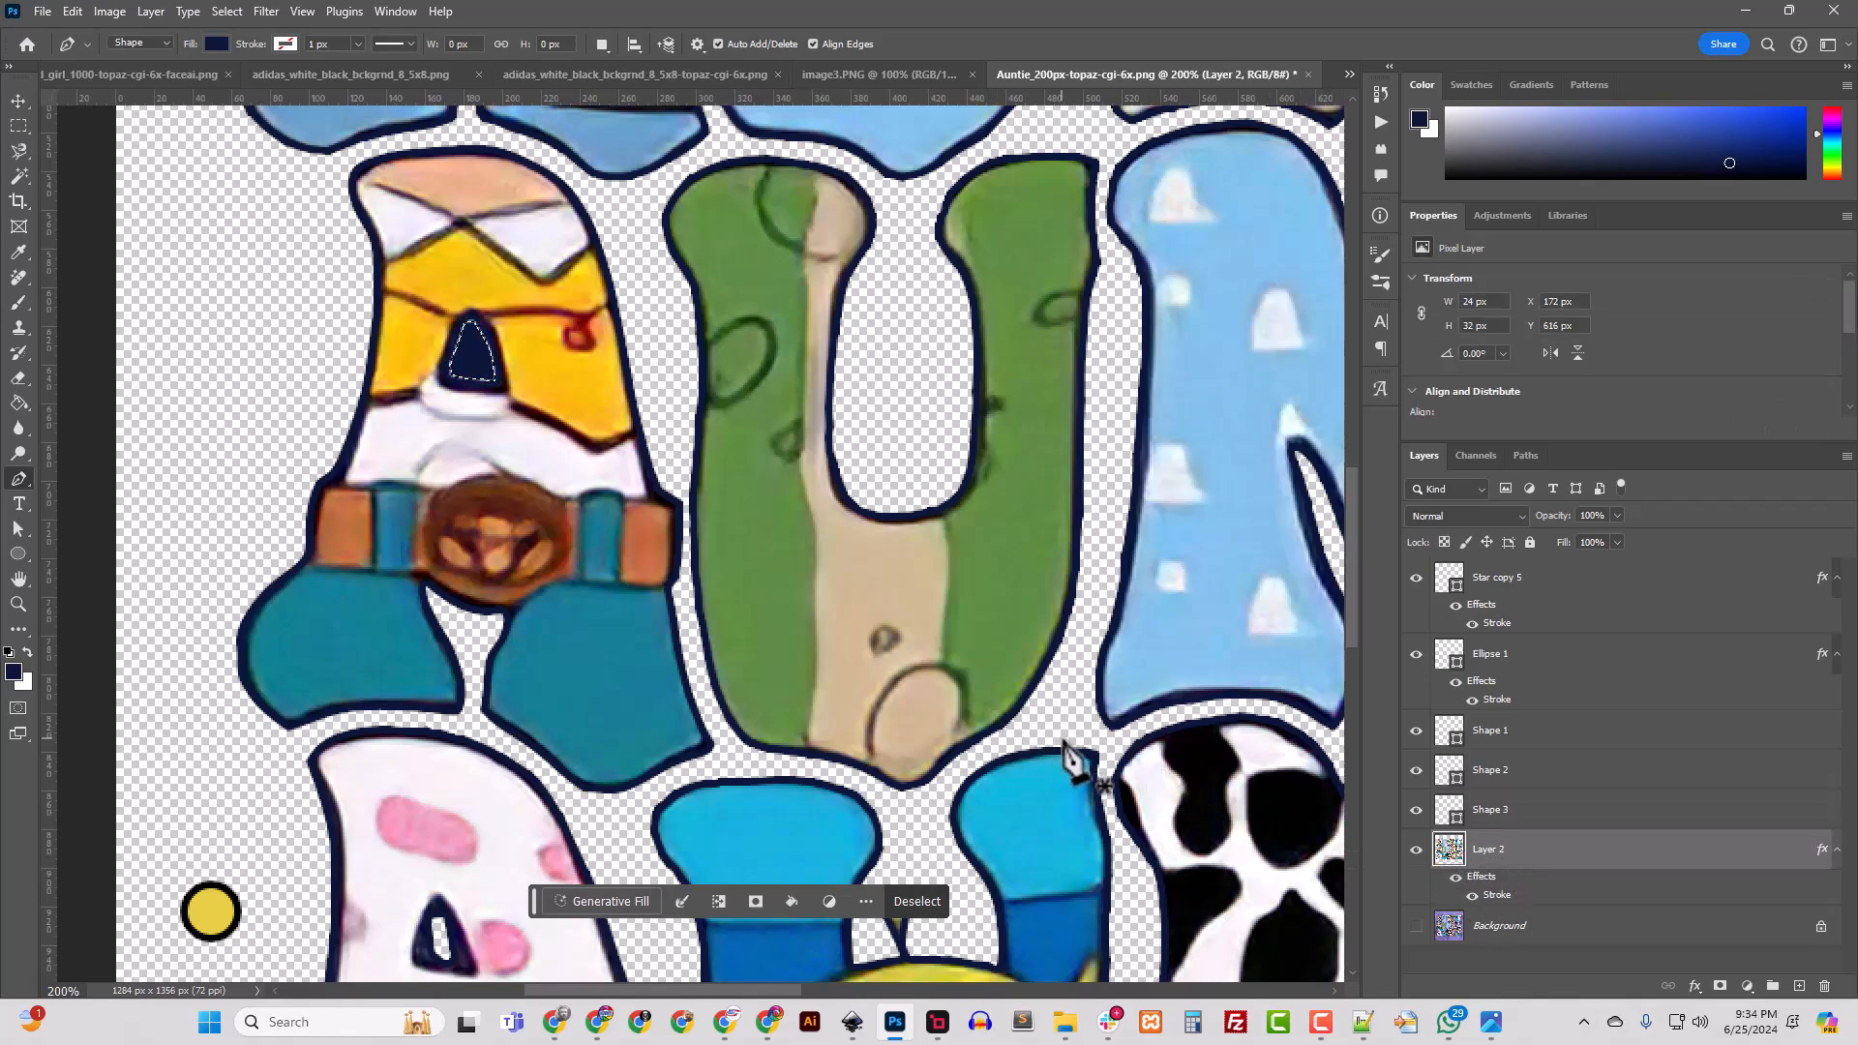
Step: Clear the selection and delete the Shape 1, Shape 2 and Shape 3 layers above Layer 2
key("ctrl+d")
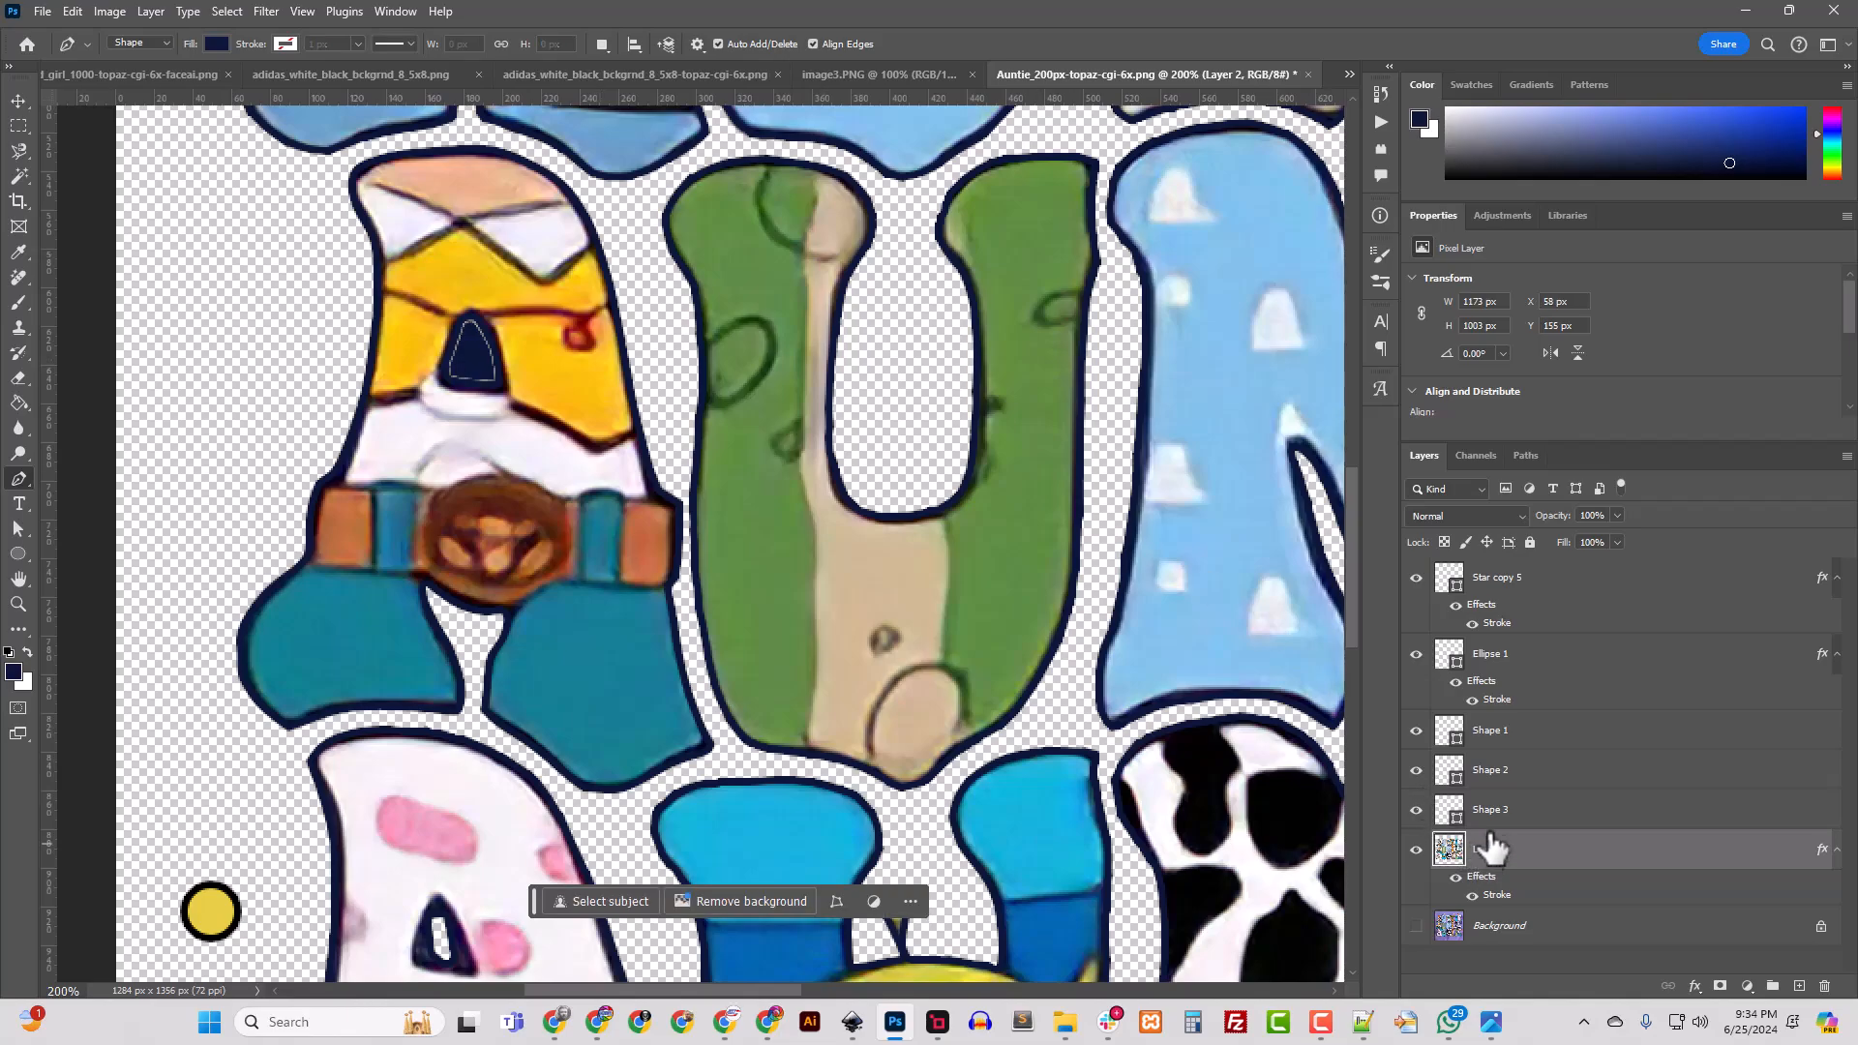
left_click(1496, 817)
left_click(1493, 774, "shift")
left_click(1494, 734, "shift")
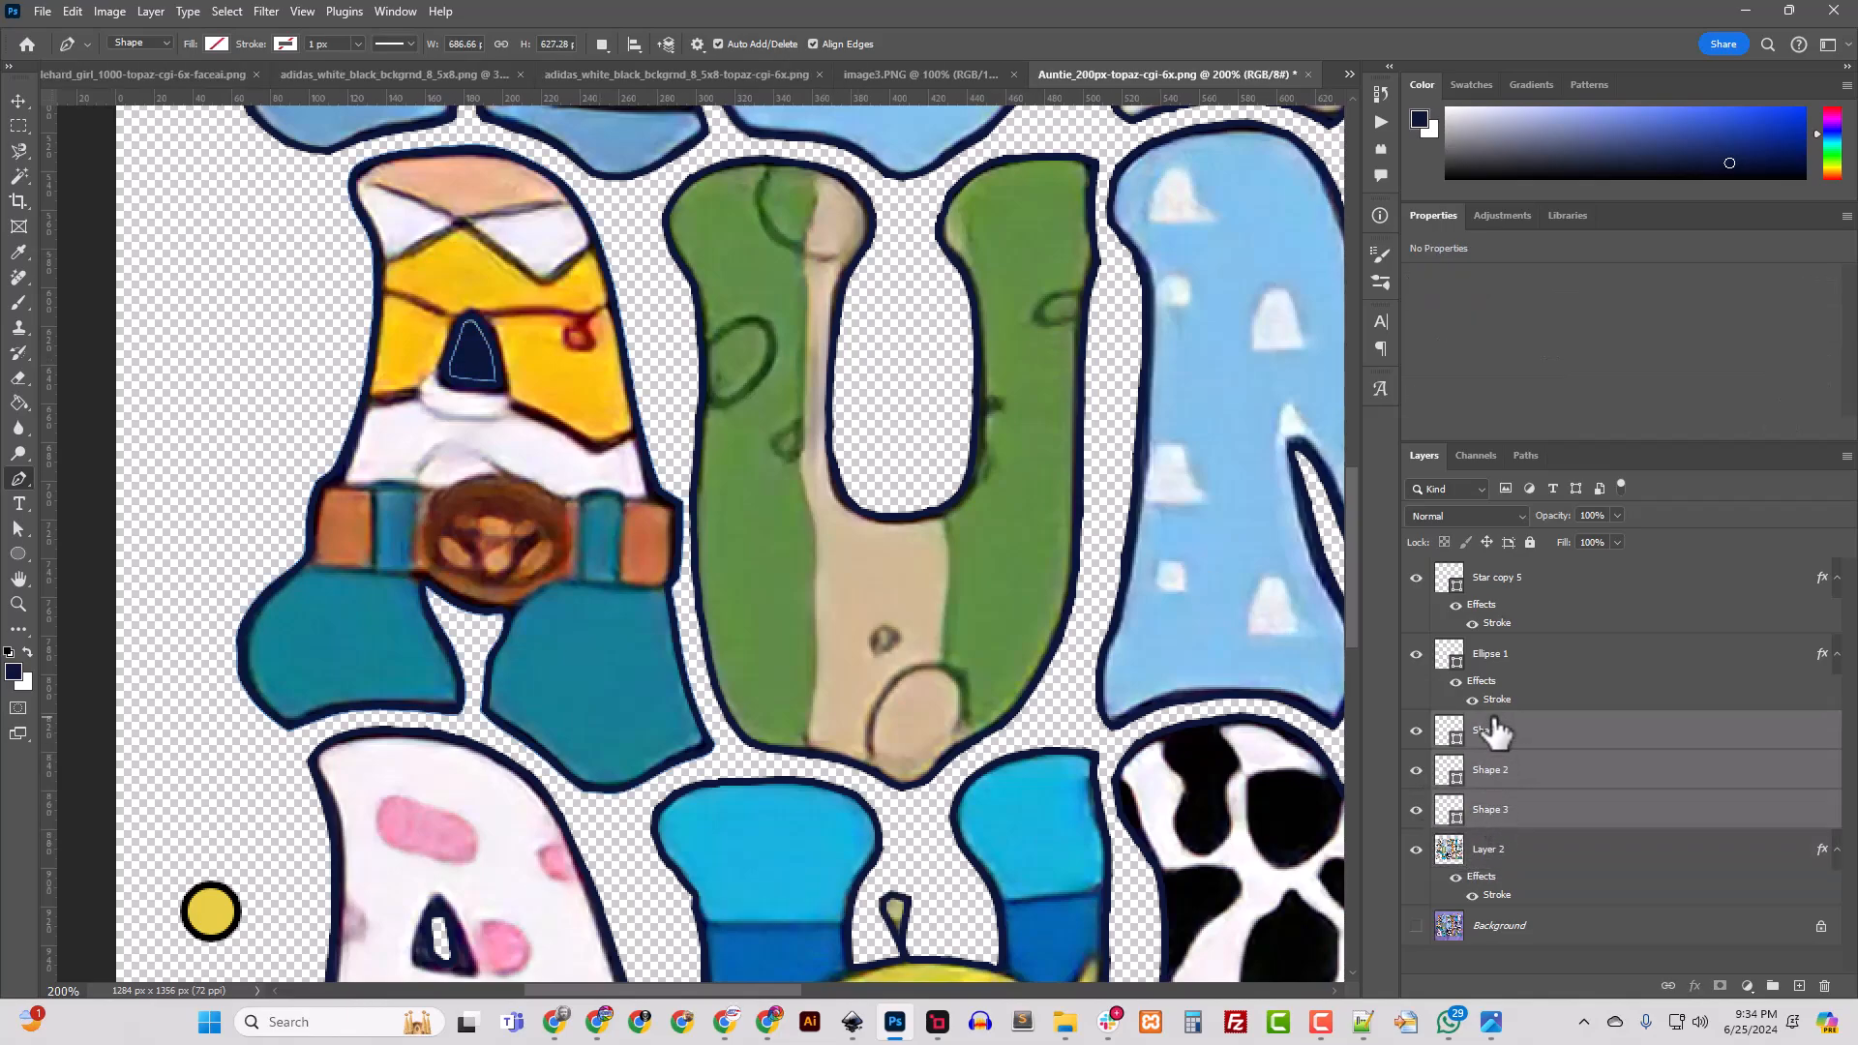
key("Delete")
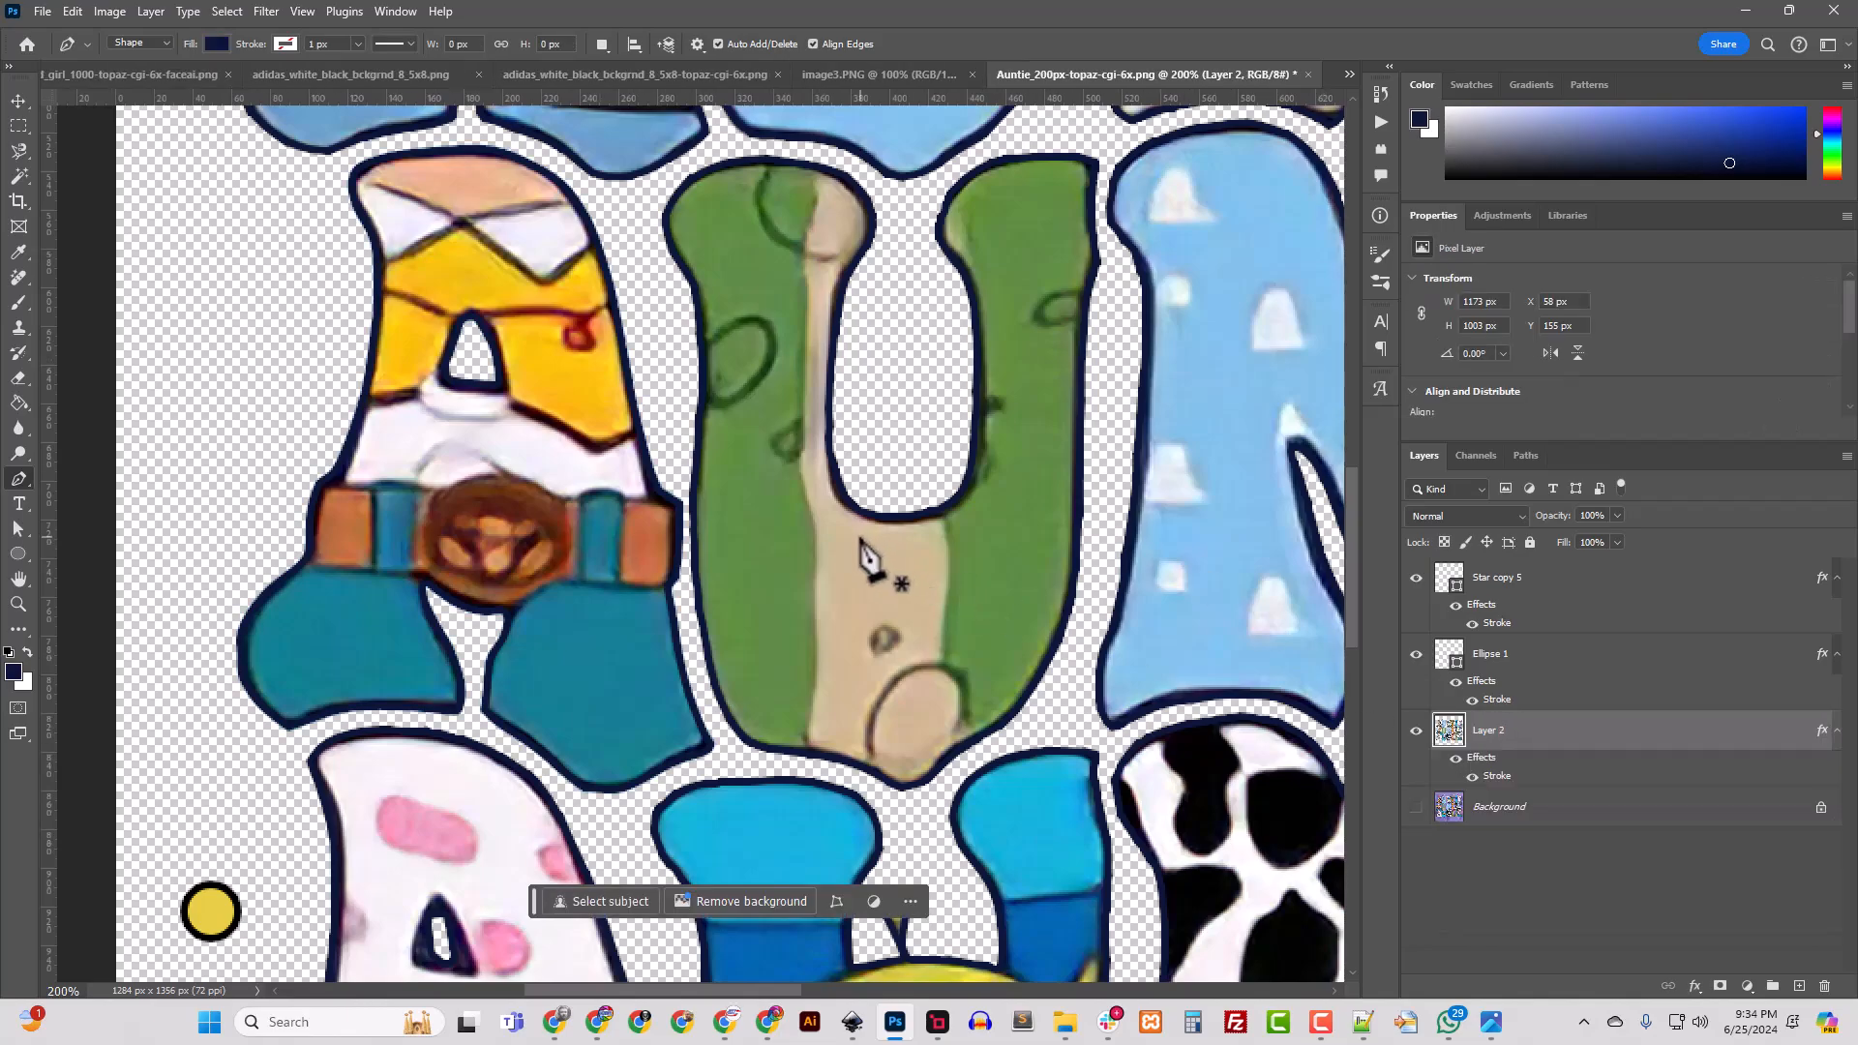
Step: Show the Background and draw an elliptical selection about 70 × 70 px around the ball above the top-row E
key("ctrl+minus")
key("ctrl+minus")
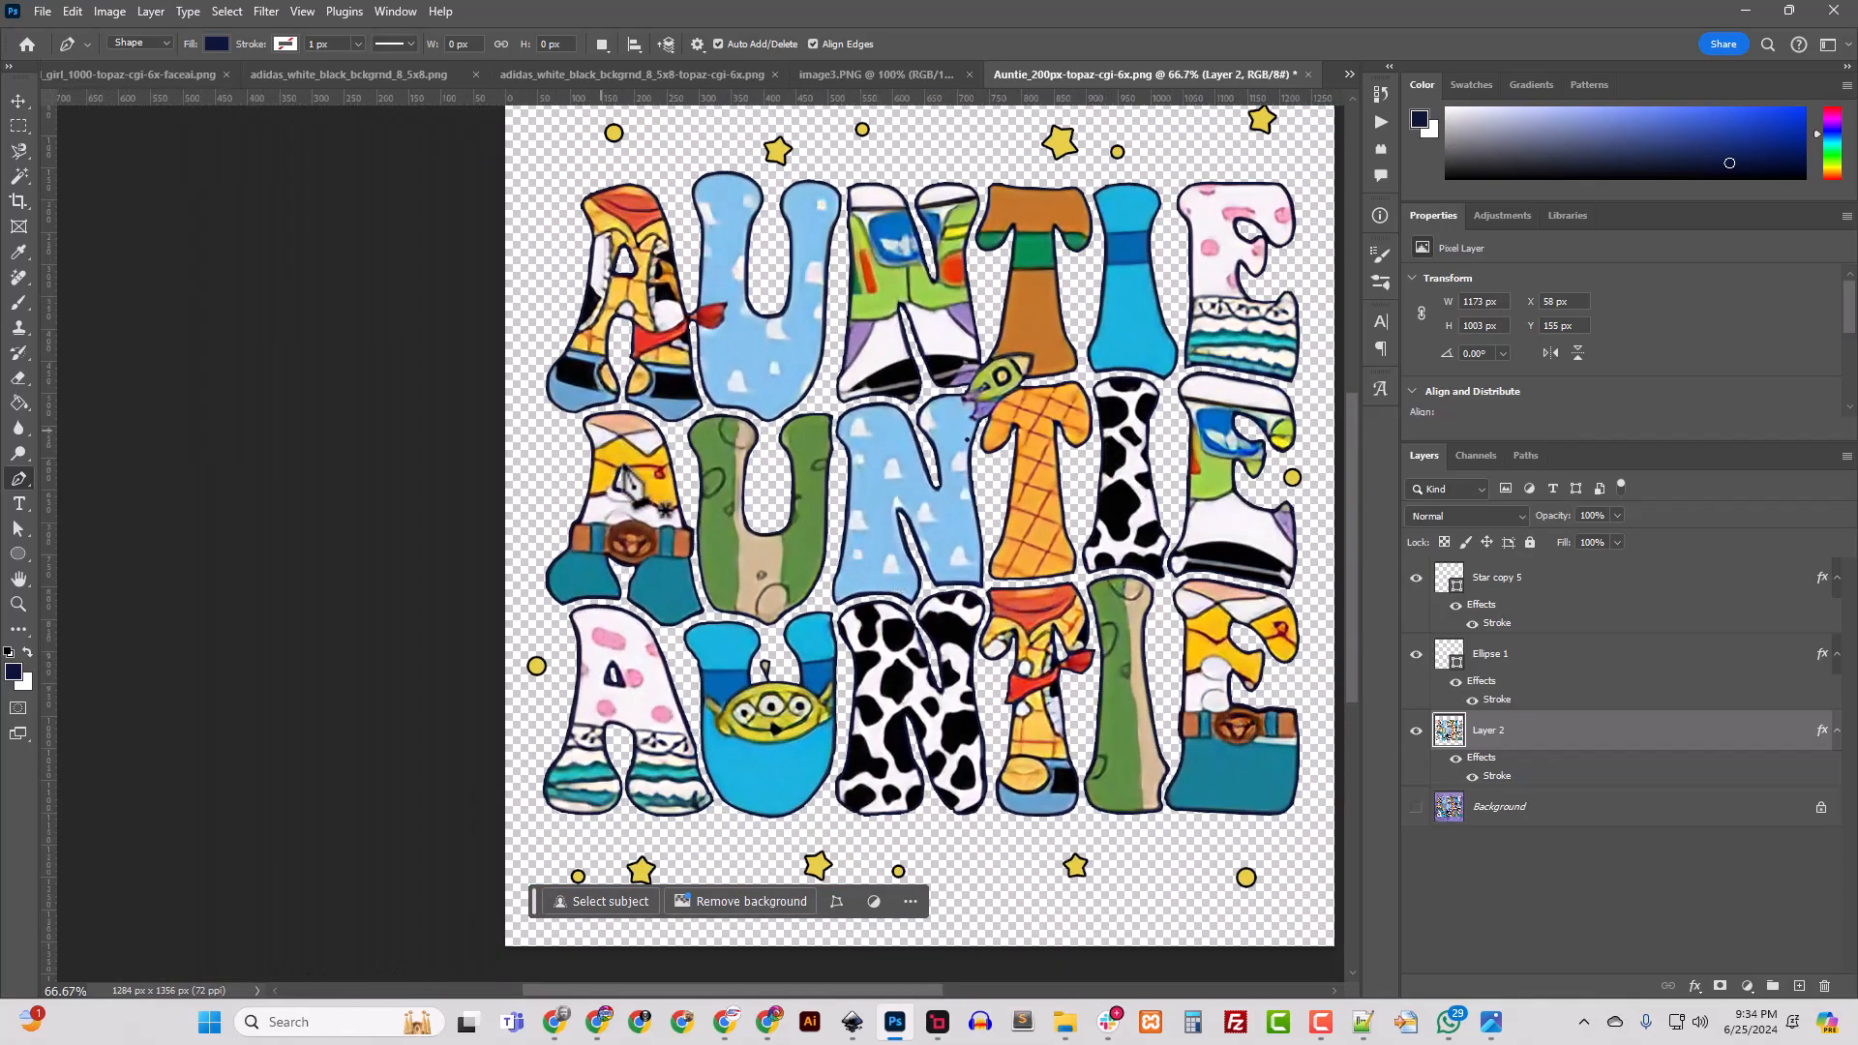
left_click(1416, 807)
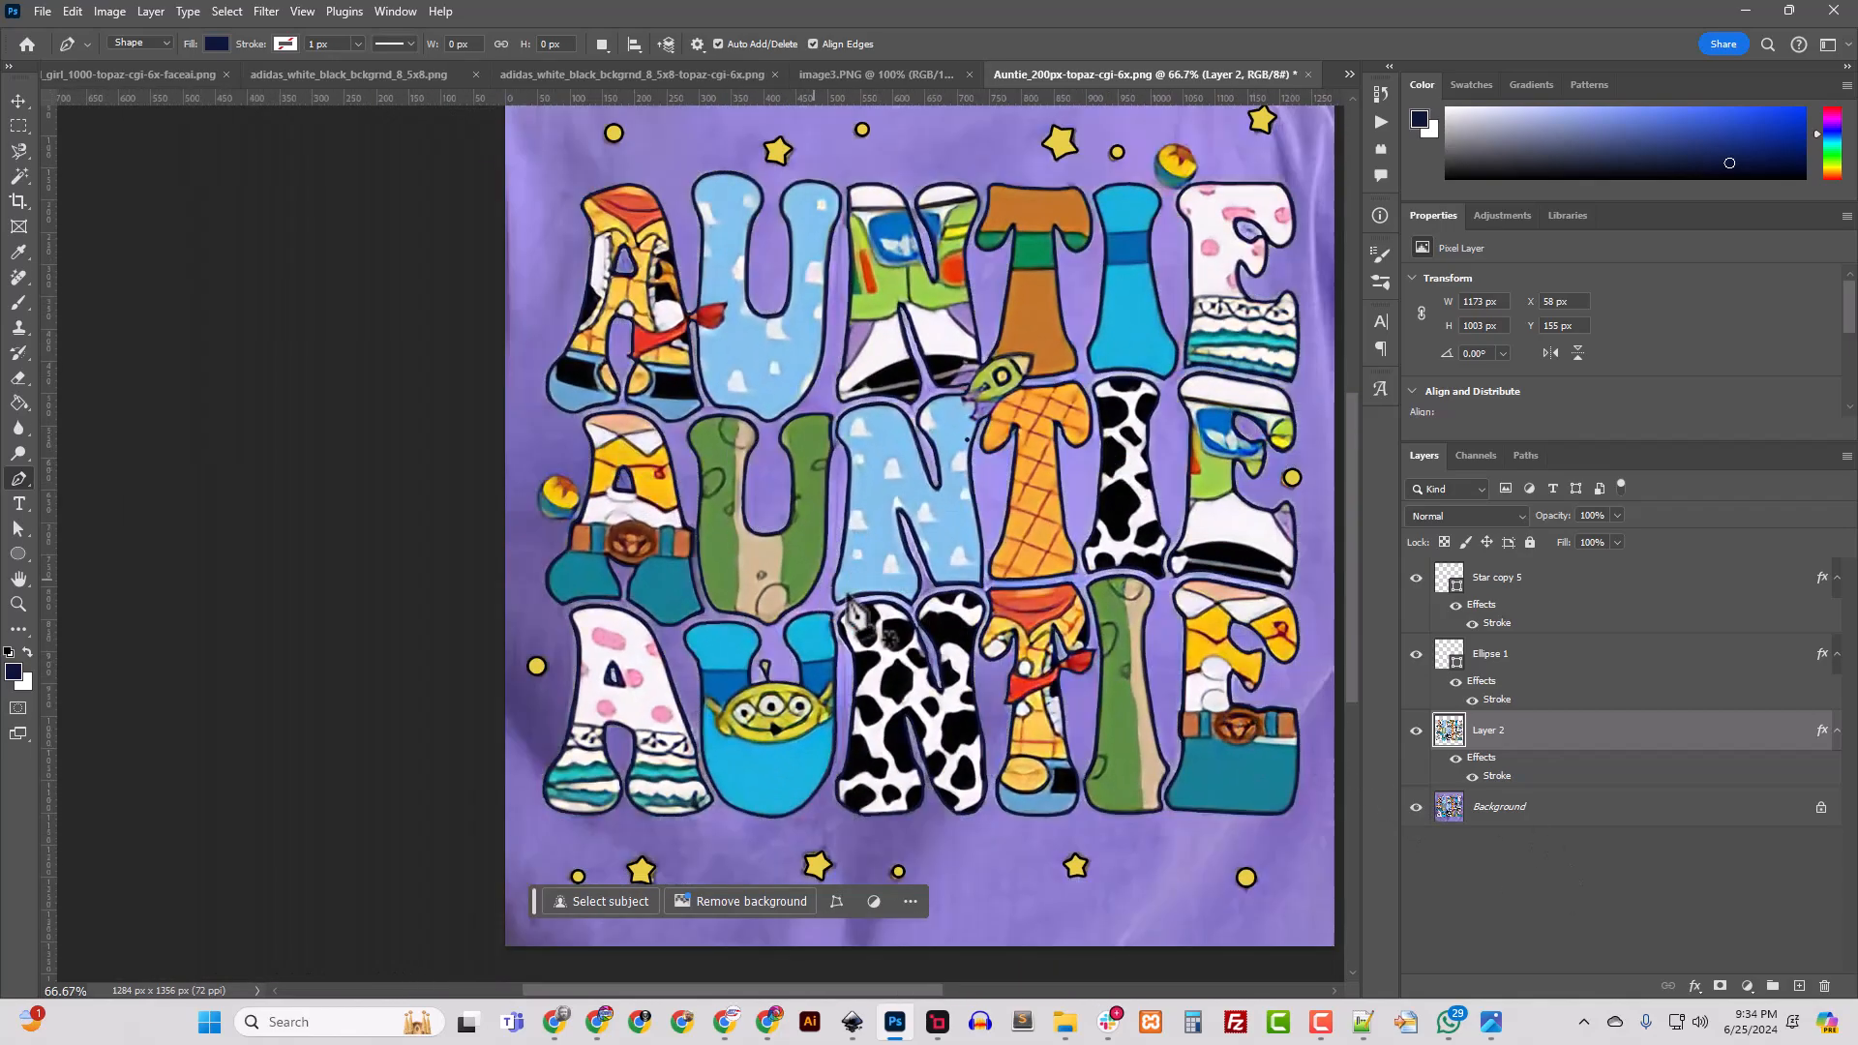
scroll(943, 668, "up", 1)
scroll(943, 668, "up", 2)
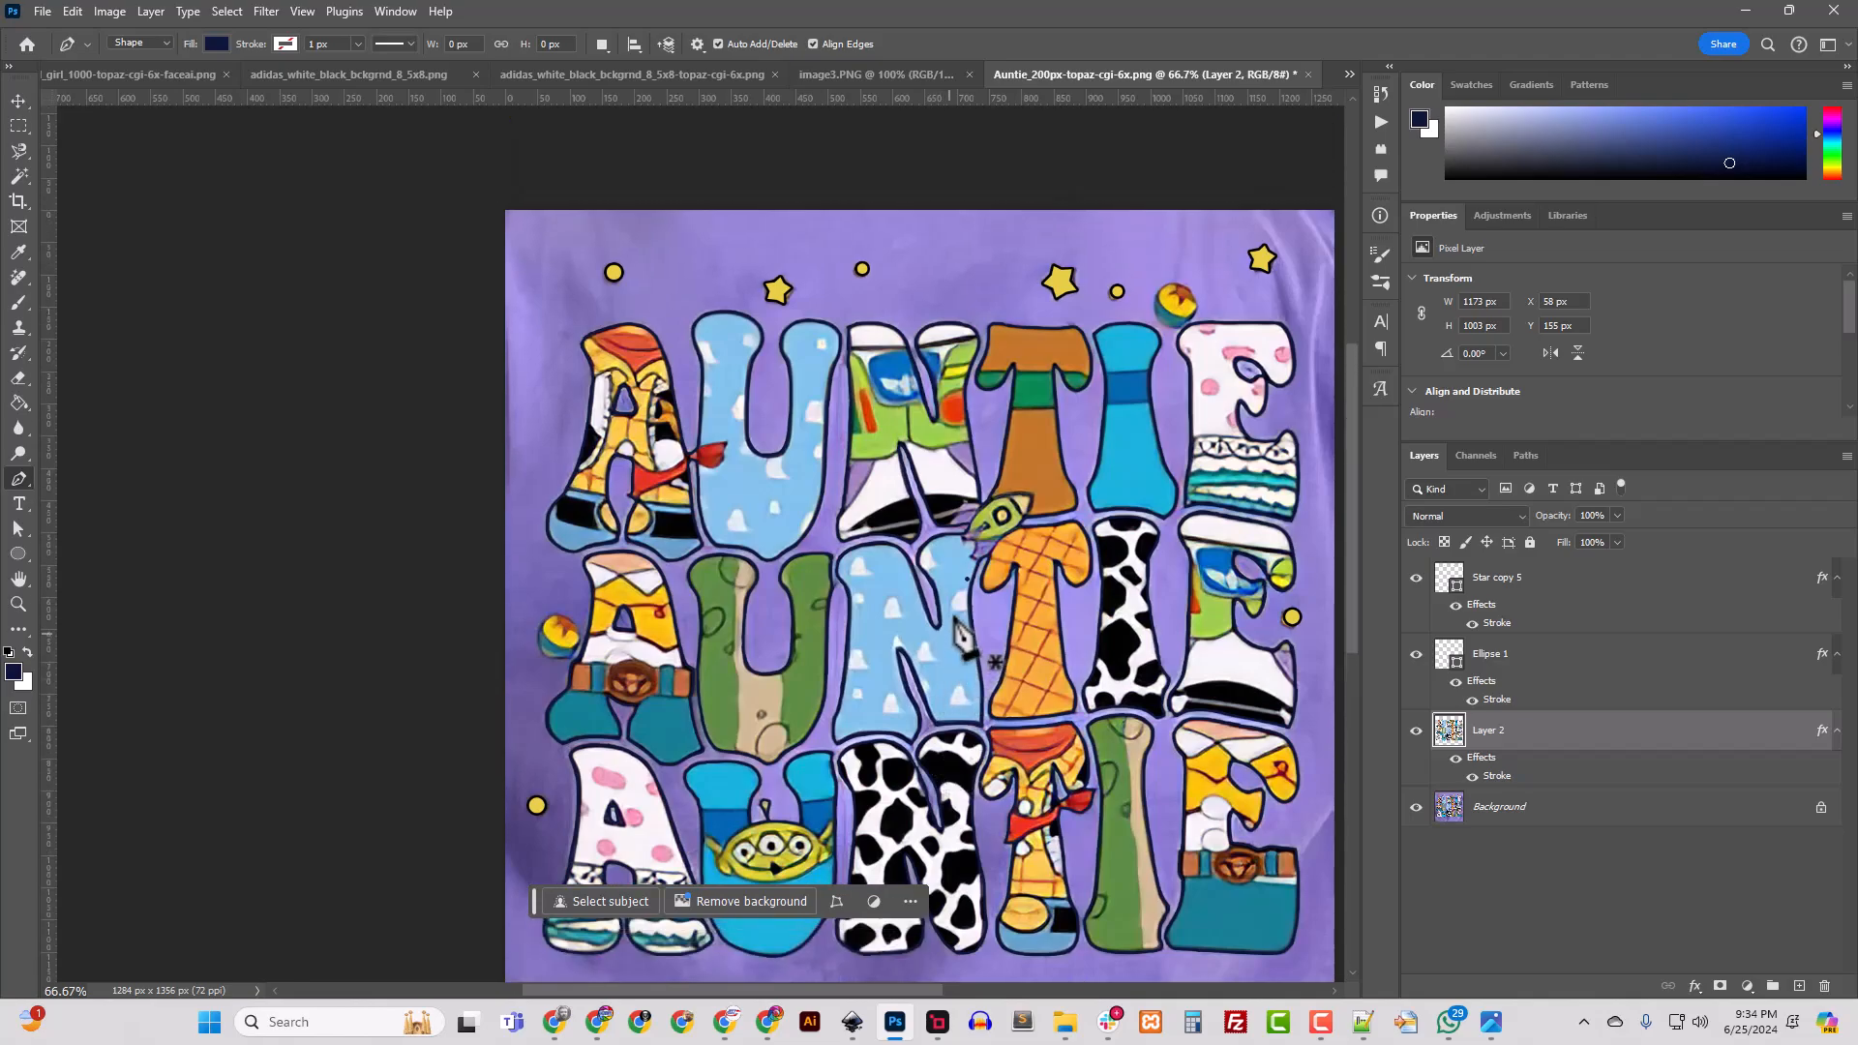
left_click_drag(663, 992, 844, 992)
scroll(580, 618, "up", 2)
key("u")
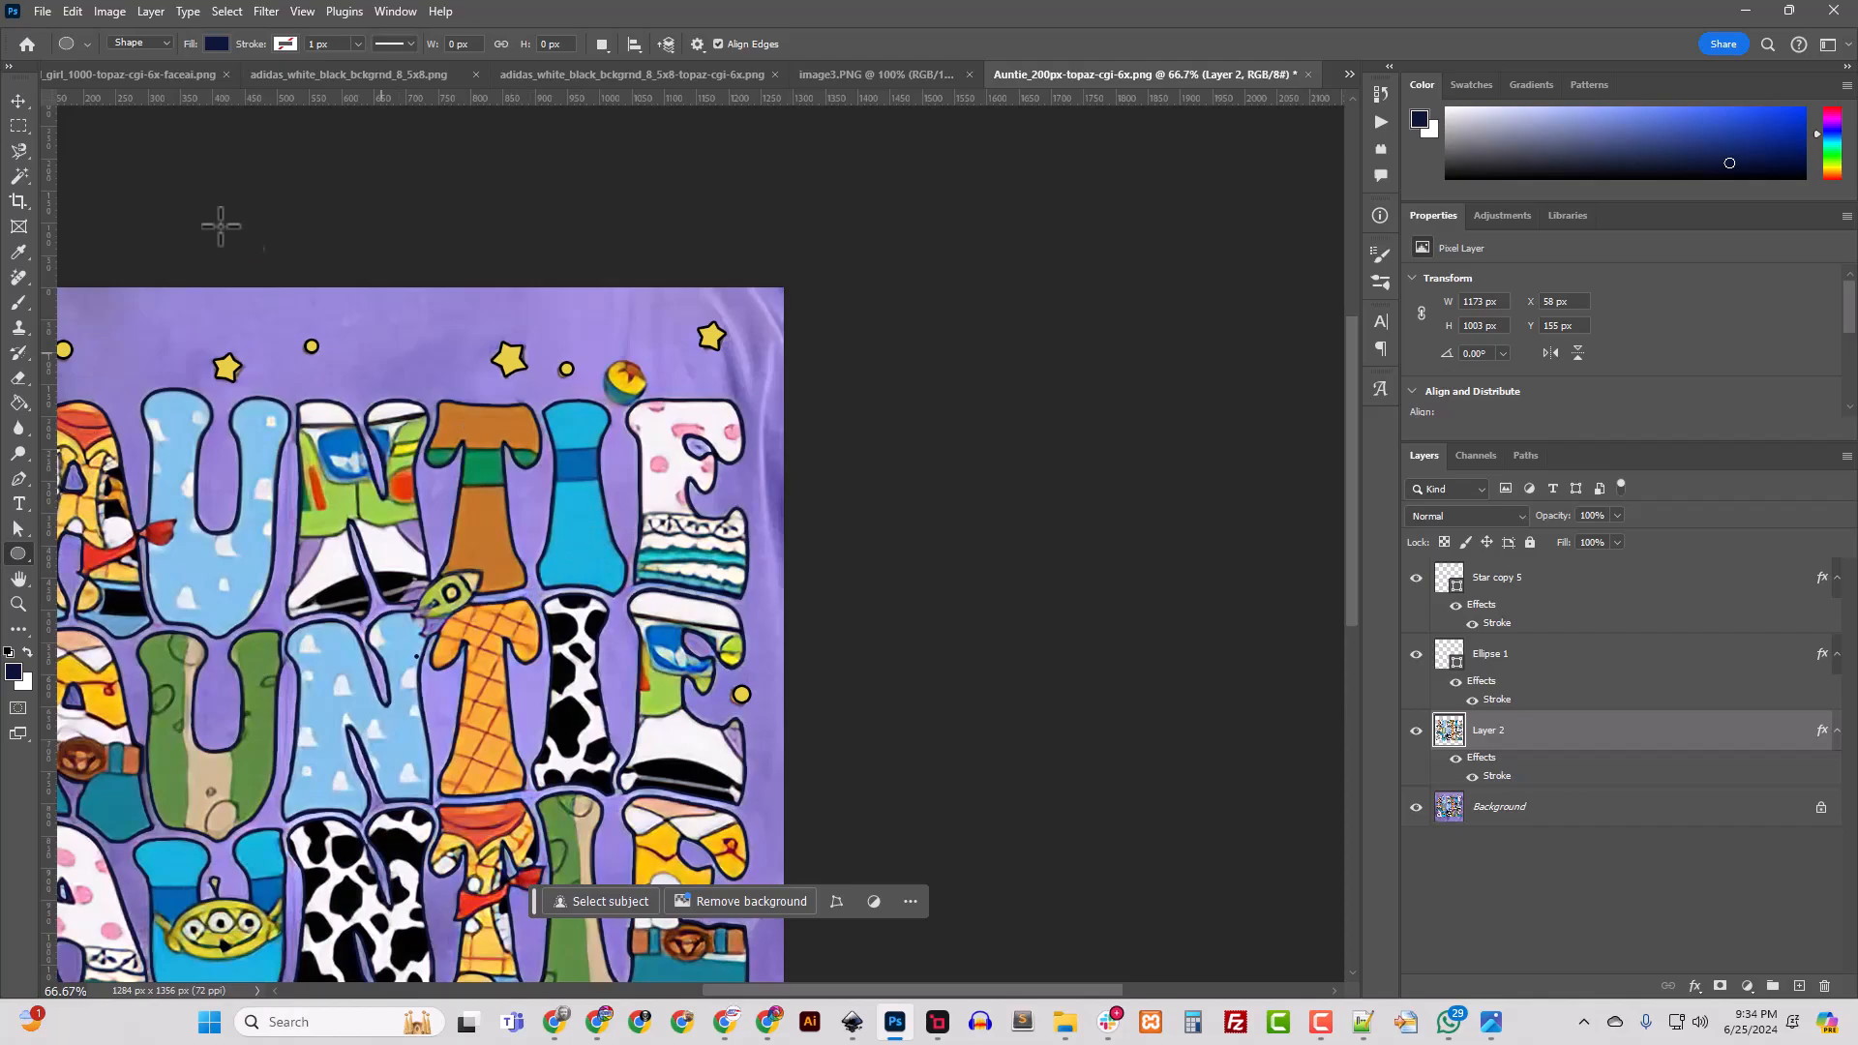
left_click(18, 127)
left_click(102, 147)
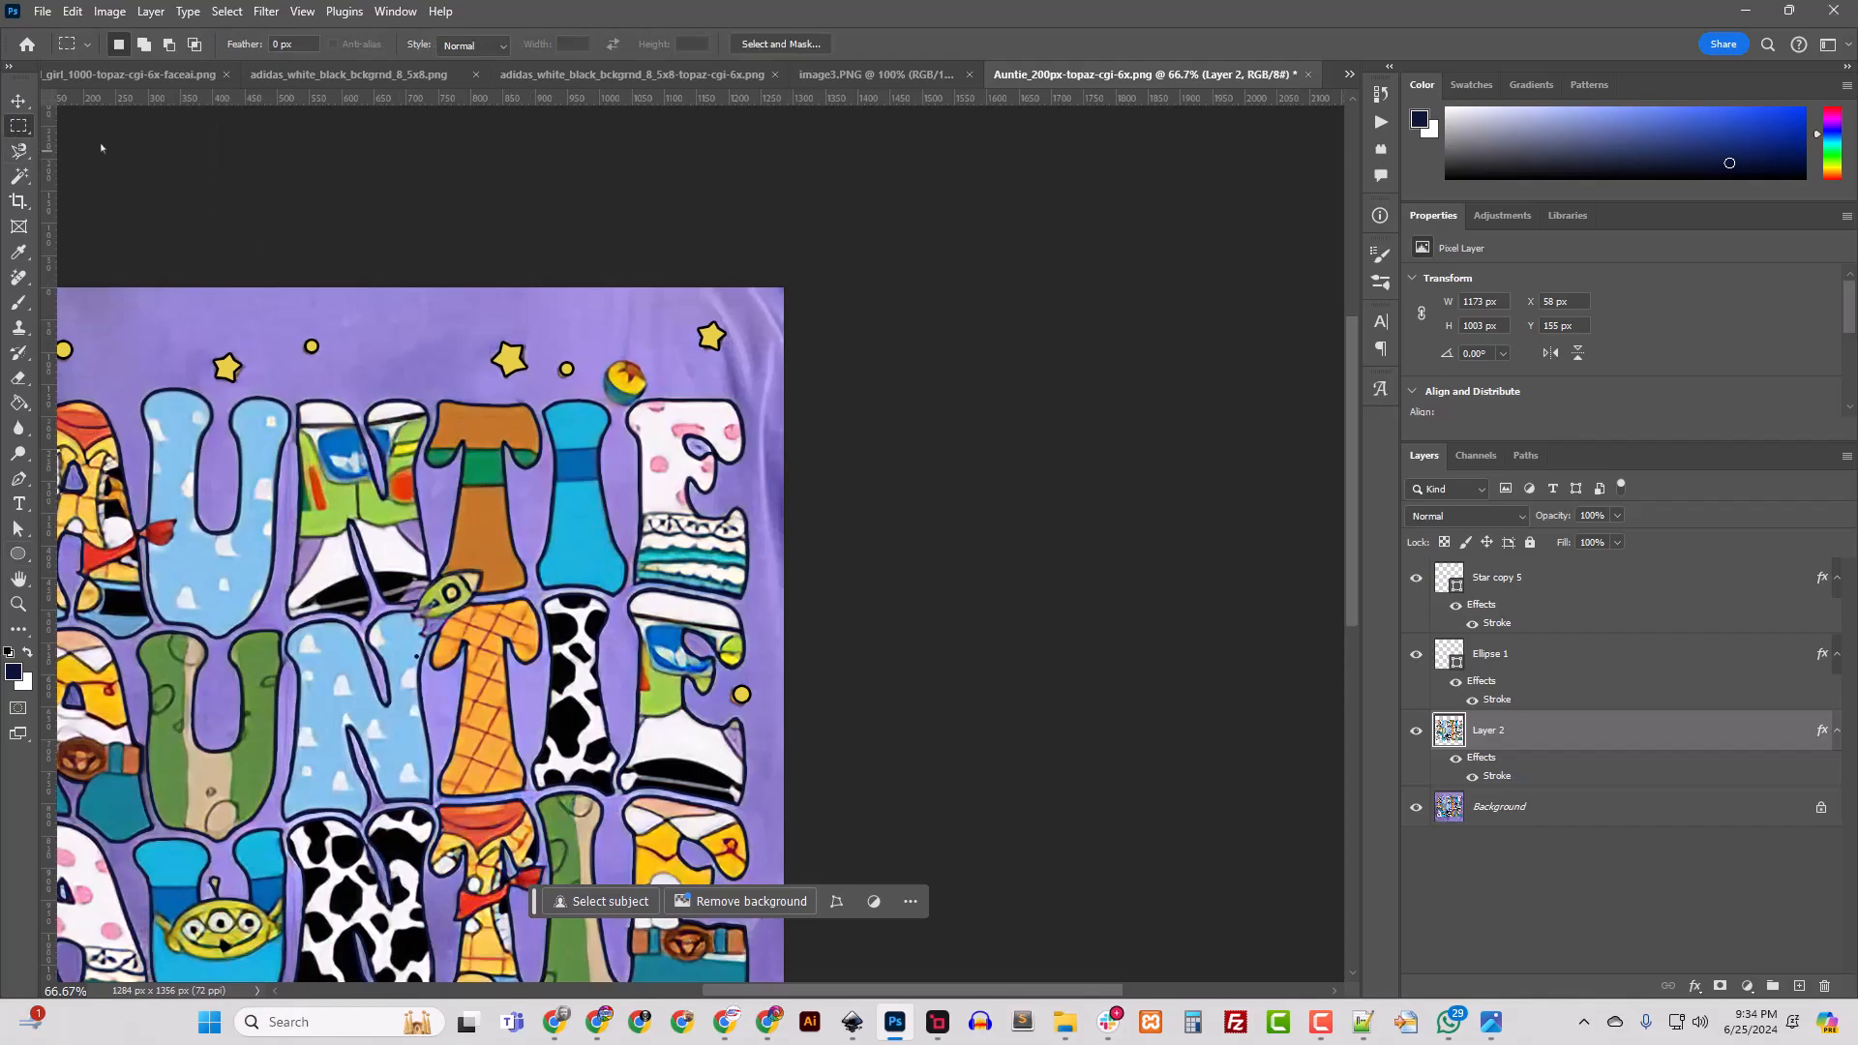
key("ctrl+plus")
key("ctrl+plus")
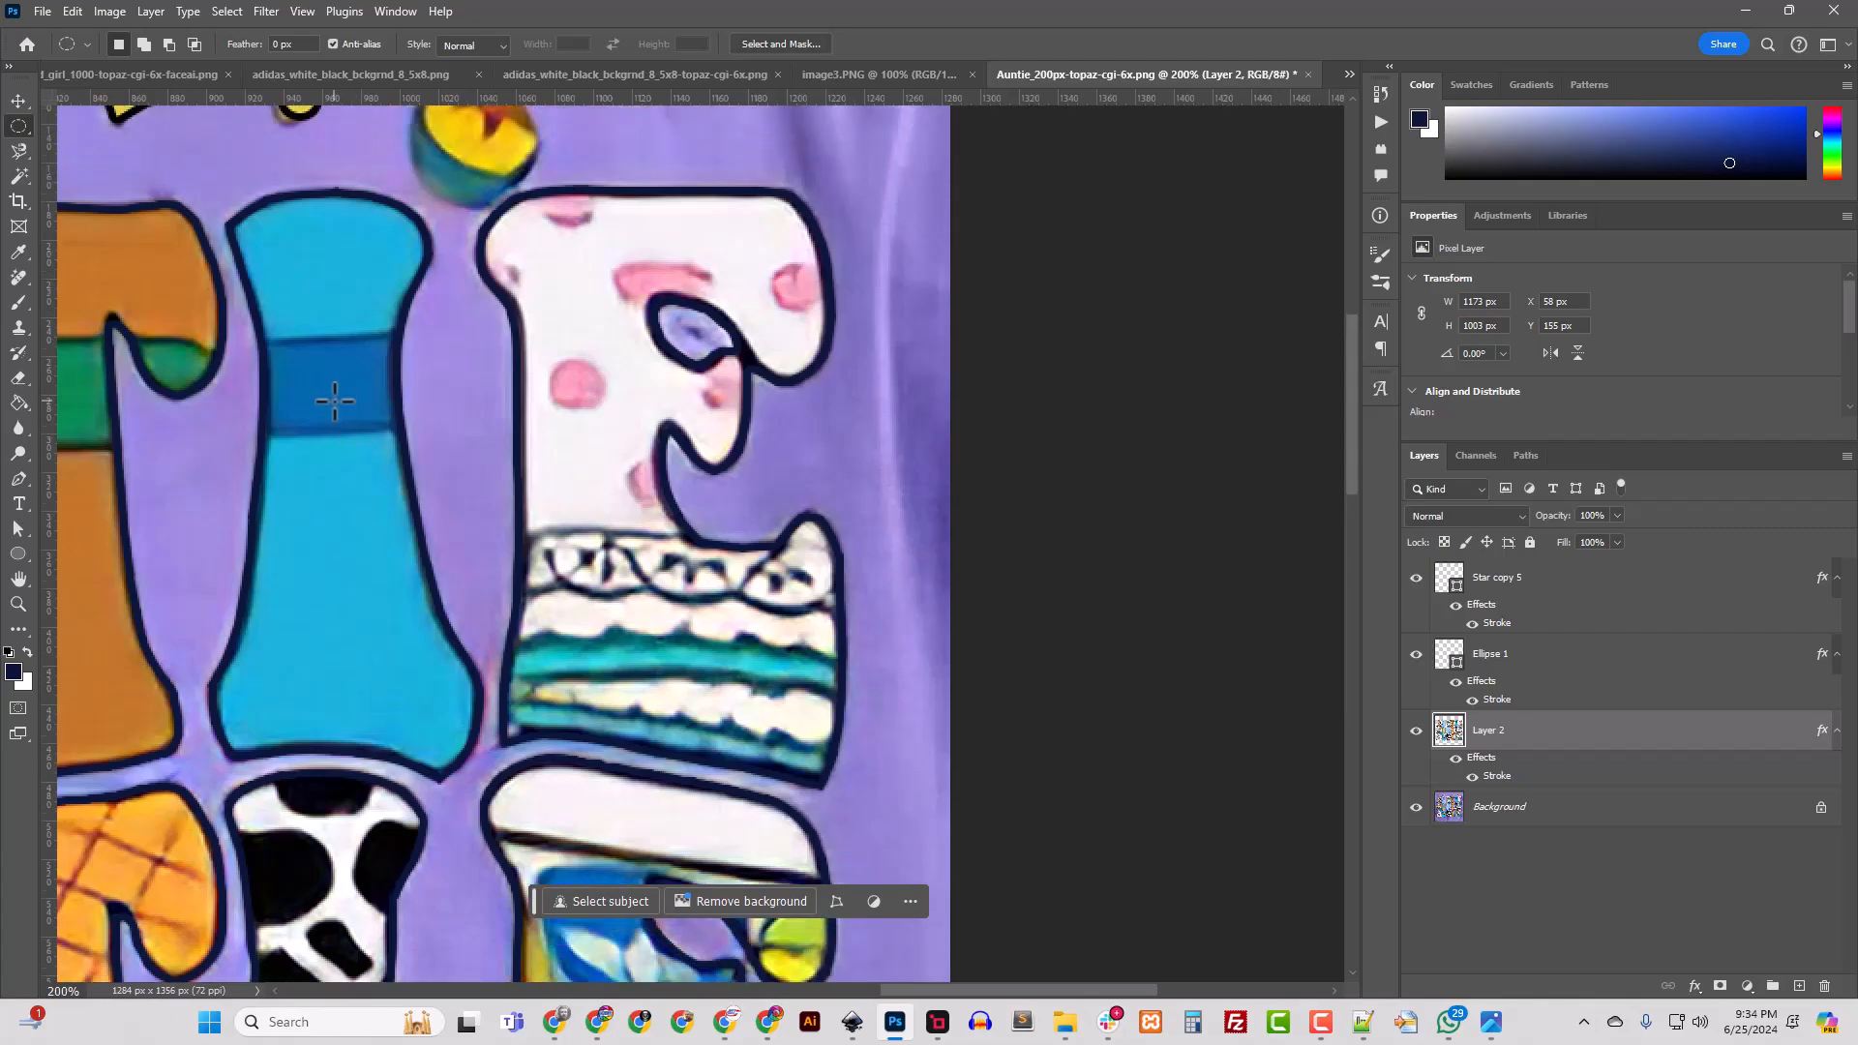
scroll(422, 357, "up", 3)
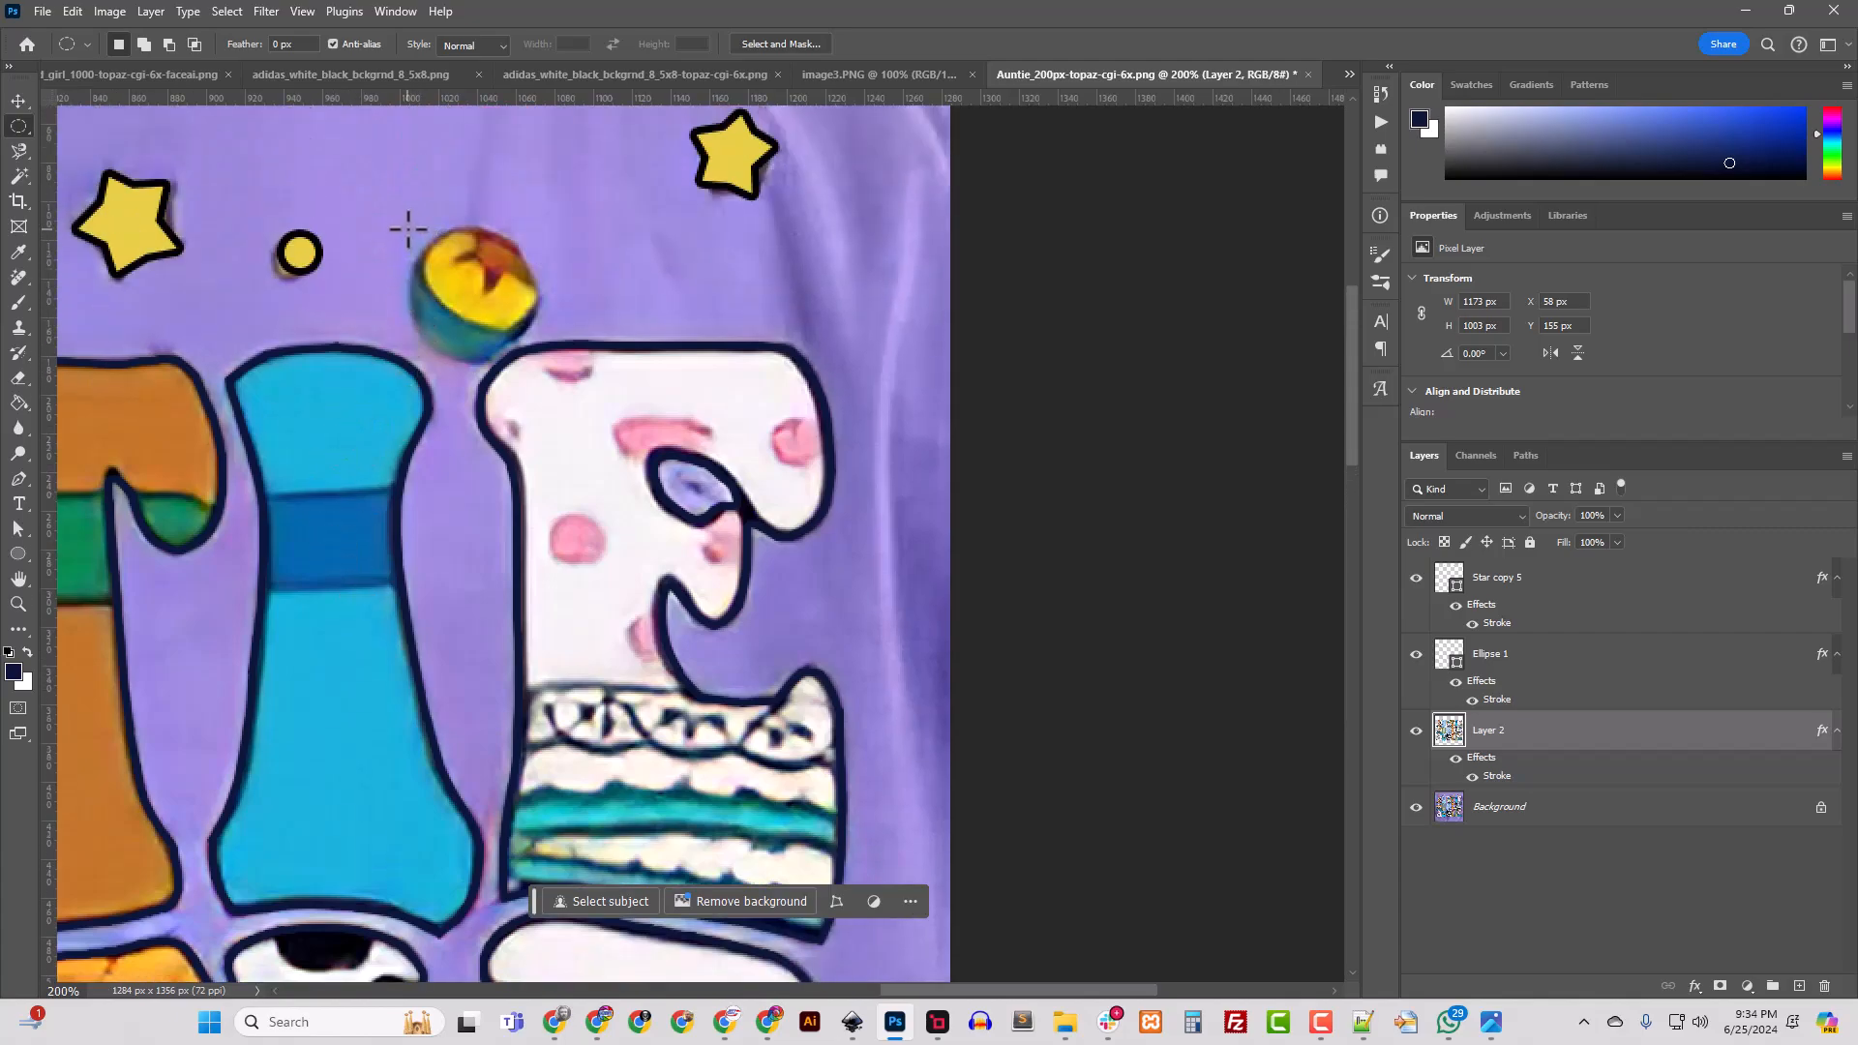
left_click_drag(408, 225, 541, 434)
Step: Transform the selection outline, shifting it 3 px left and 1 px down to fit the ball
left_click(227, 11)
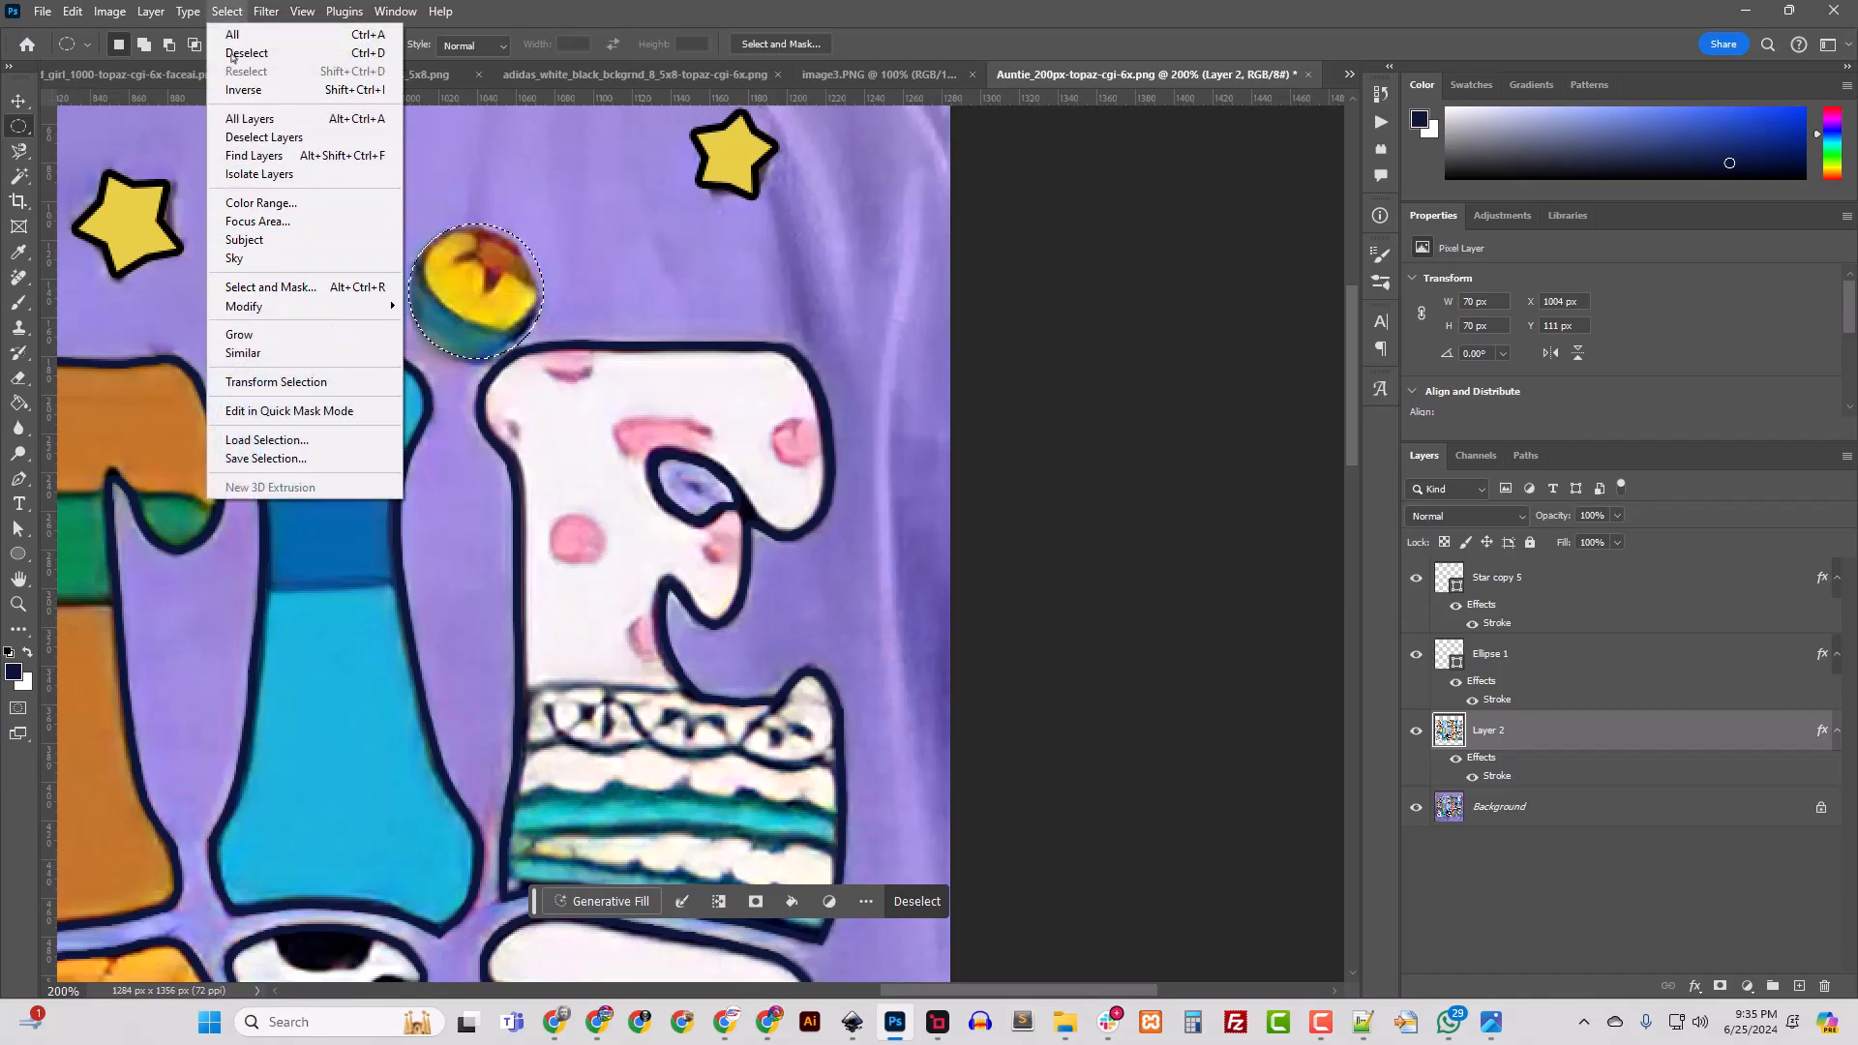
left_click(275, 381)
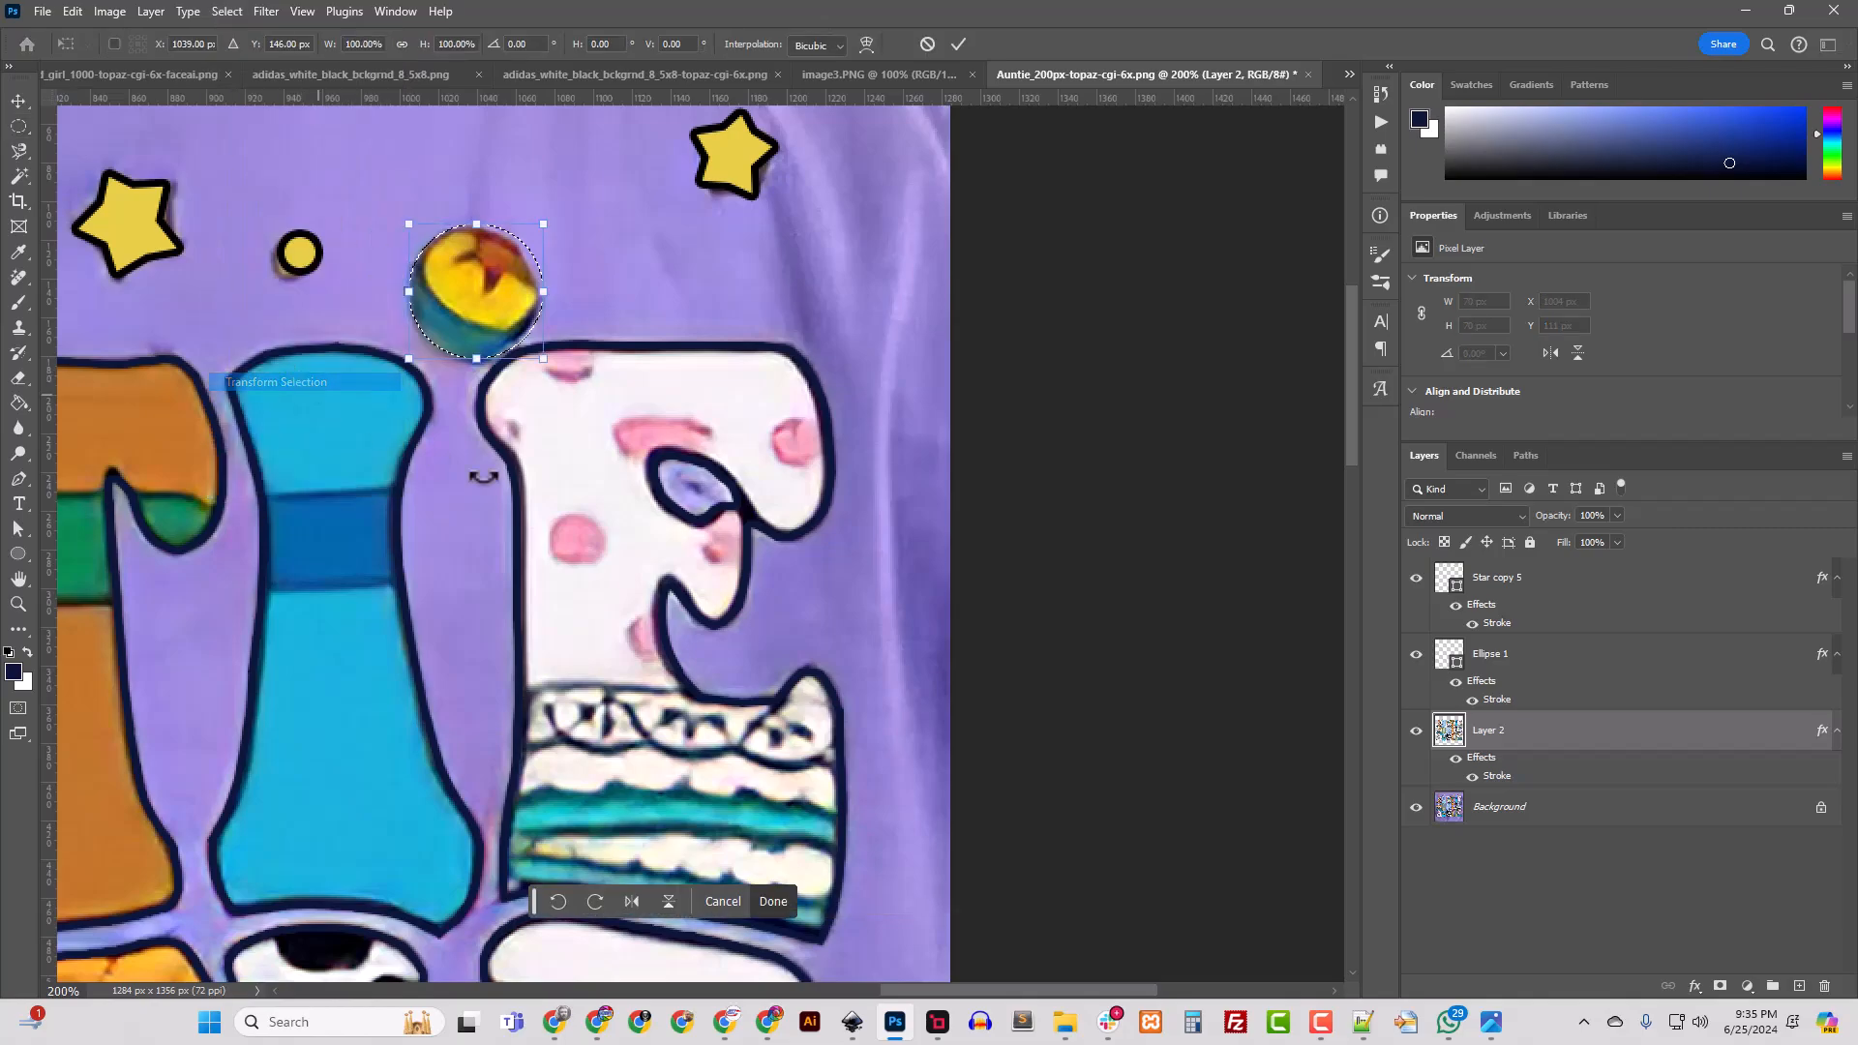
key("Left")
key("Left")
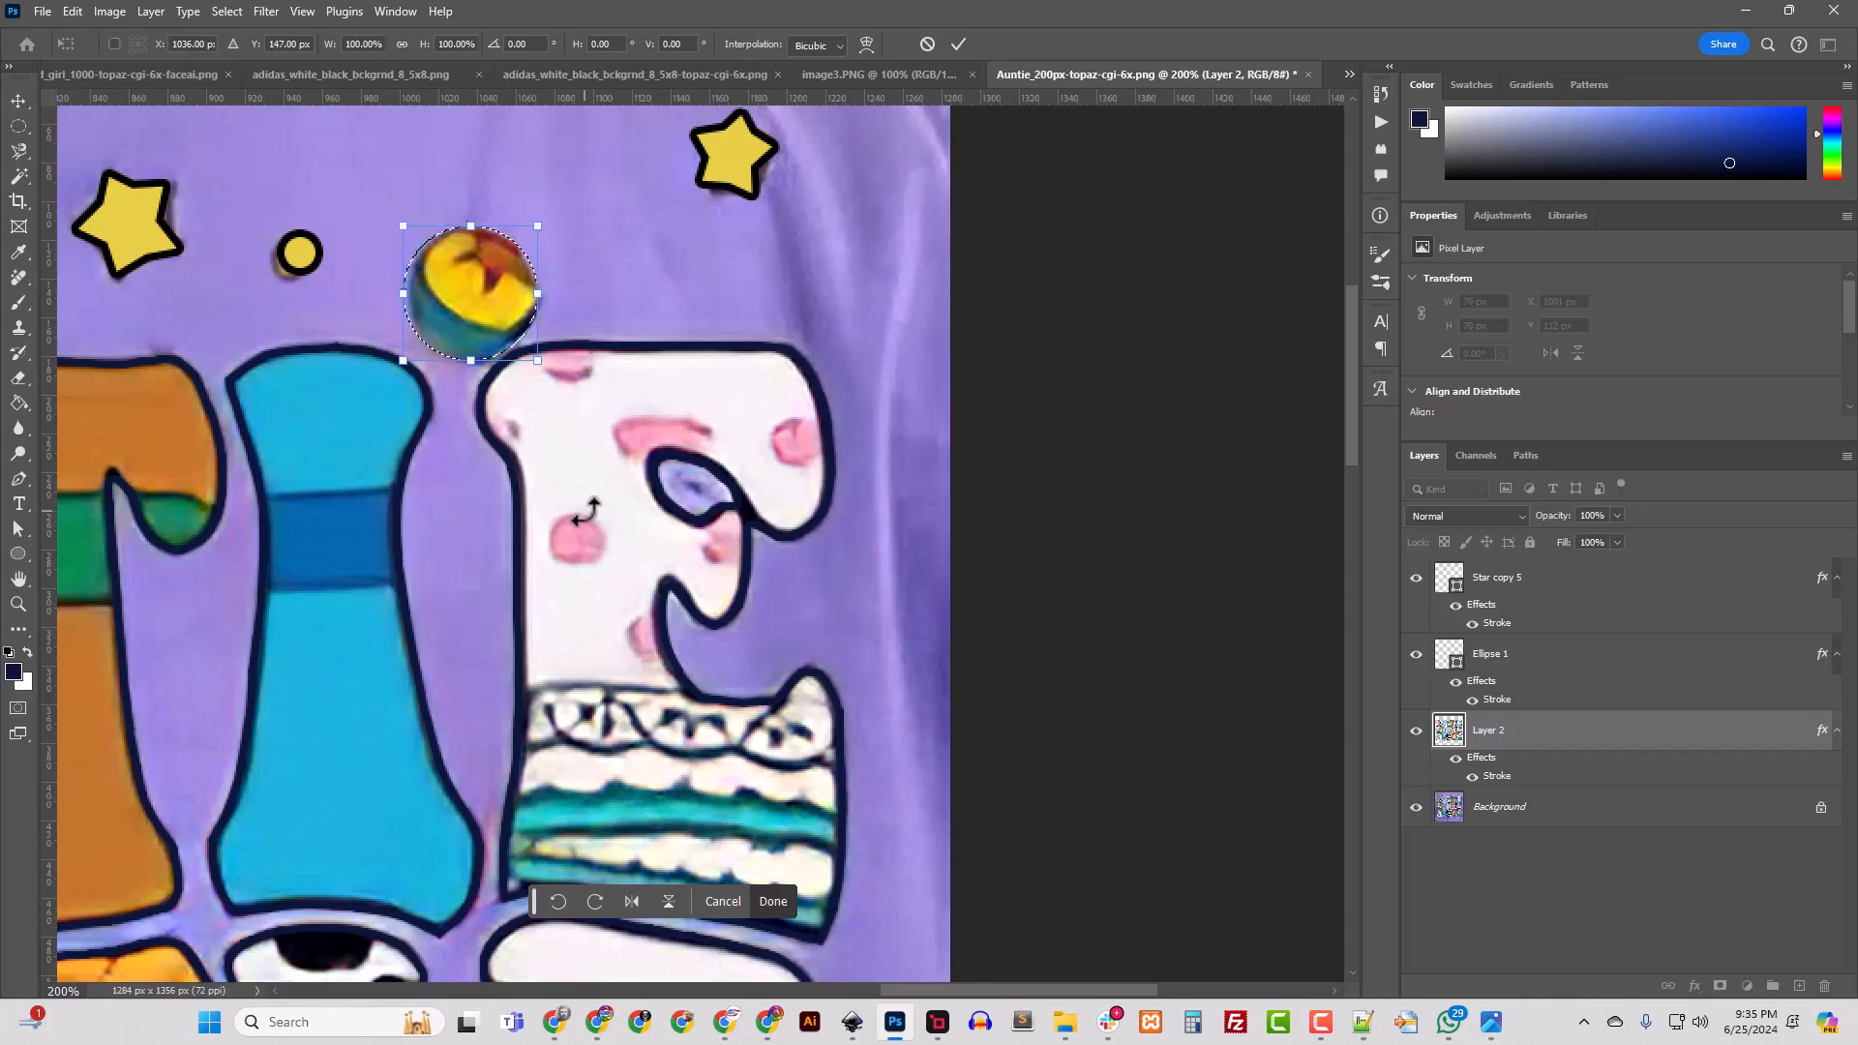
key("Right")
key("Left")
key("Return")
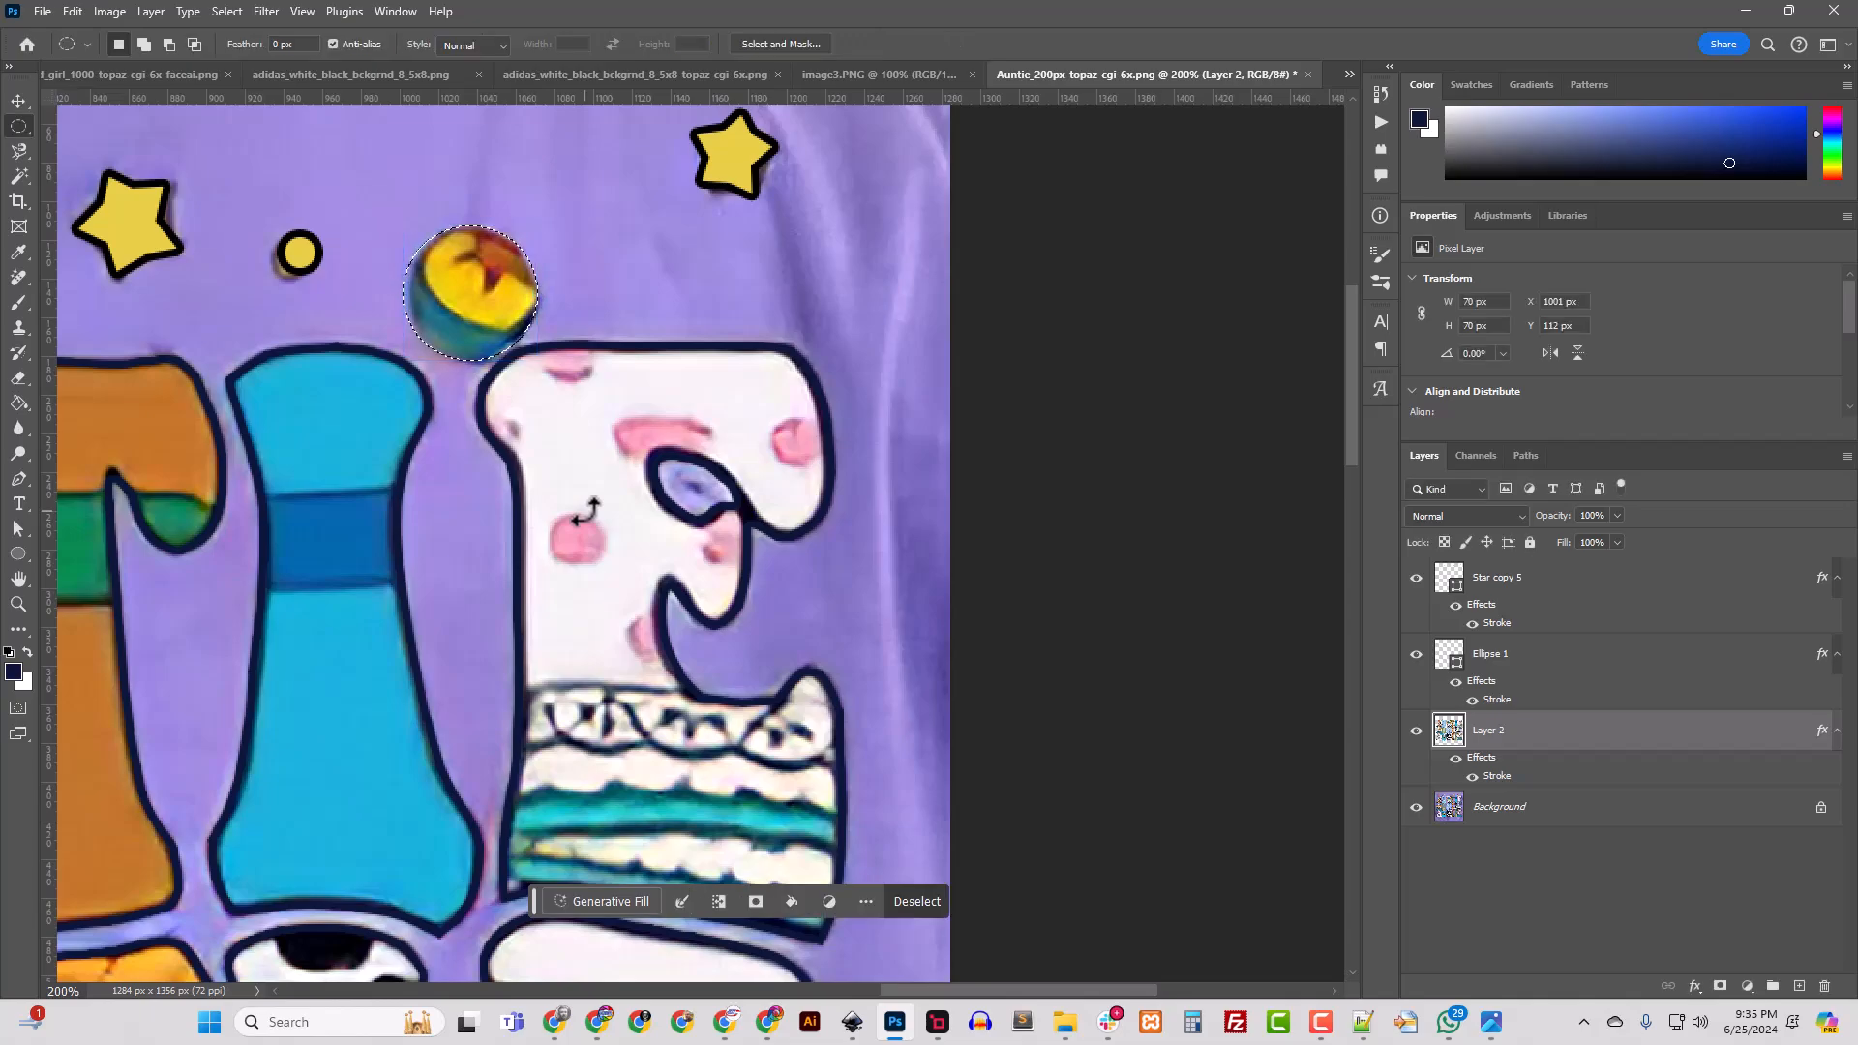
Step: Copy the selected ball from the Background to a new layer above Layer 2 and hide the Background
left_click(1488, 818)
left_click(1479, 741)
key("ctrl+j")
left_click_drag(1481, 740, 1442, 801)
left_click(1416, 848)
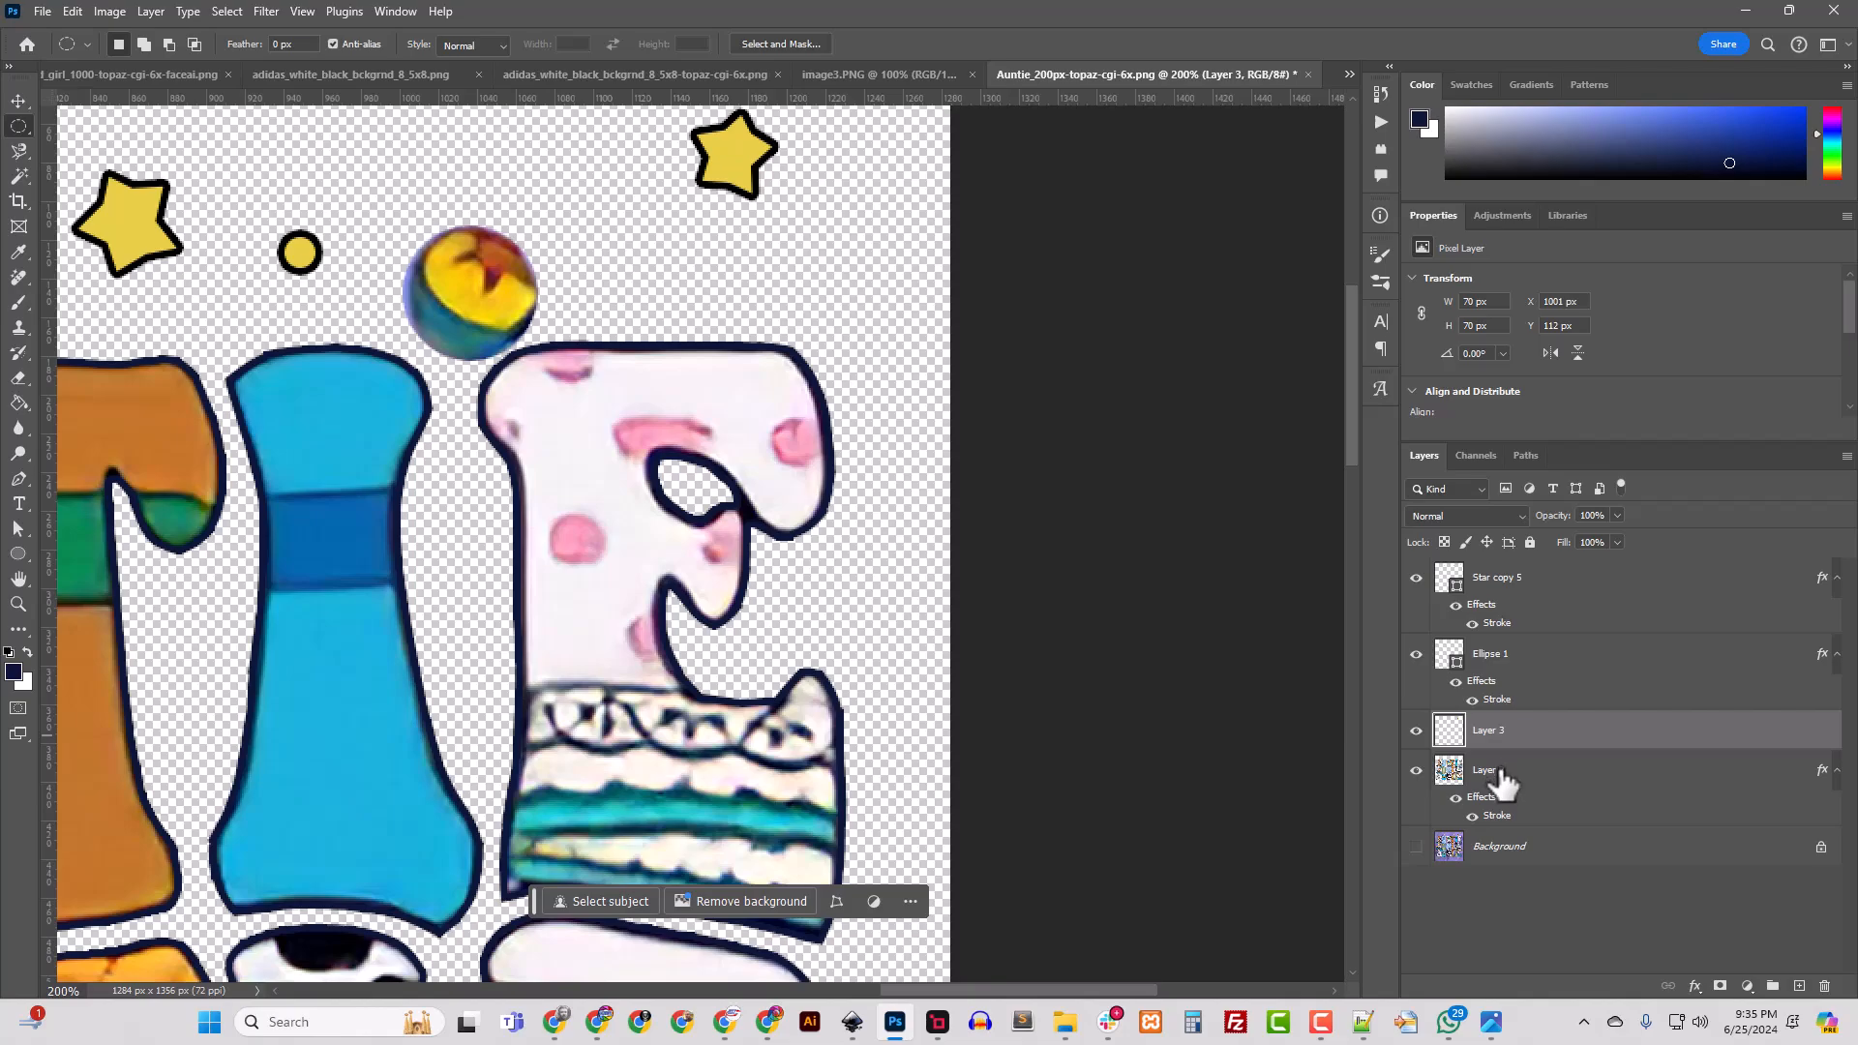
Step: Try merging the copied ball layer into Layer 2 with the Background shown, and undo both changes
key("ctrl+e")
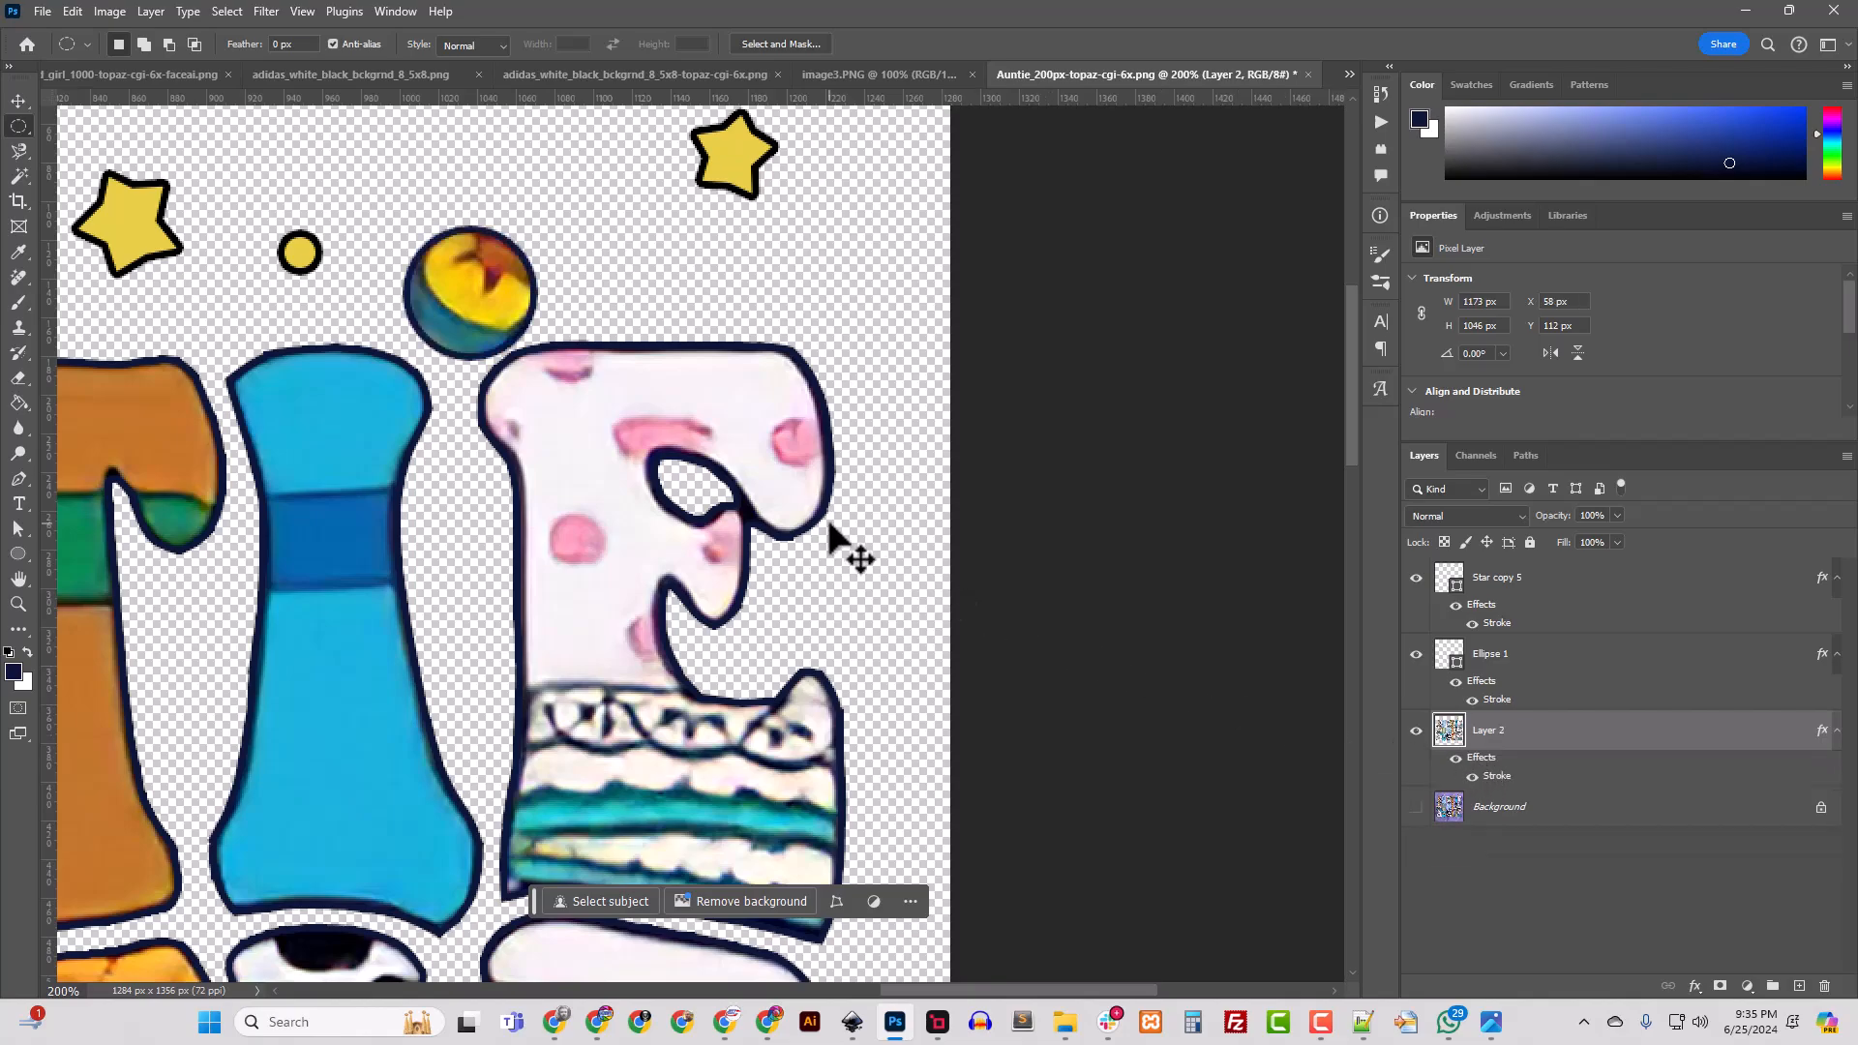
key("ctrl+minus")
key("ctrl+minus")
key("ctrl+minus")
left_click_drag(747, 993, 589, 992)
scroll(595, 714, "down", 2)
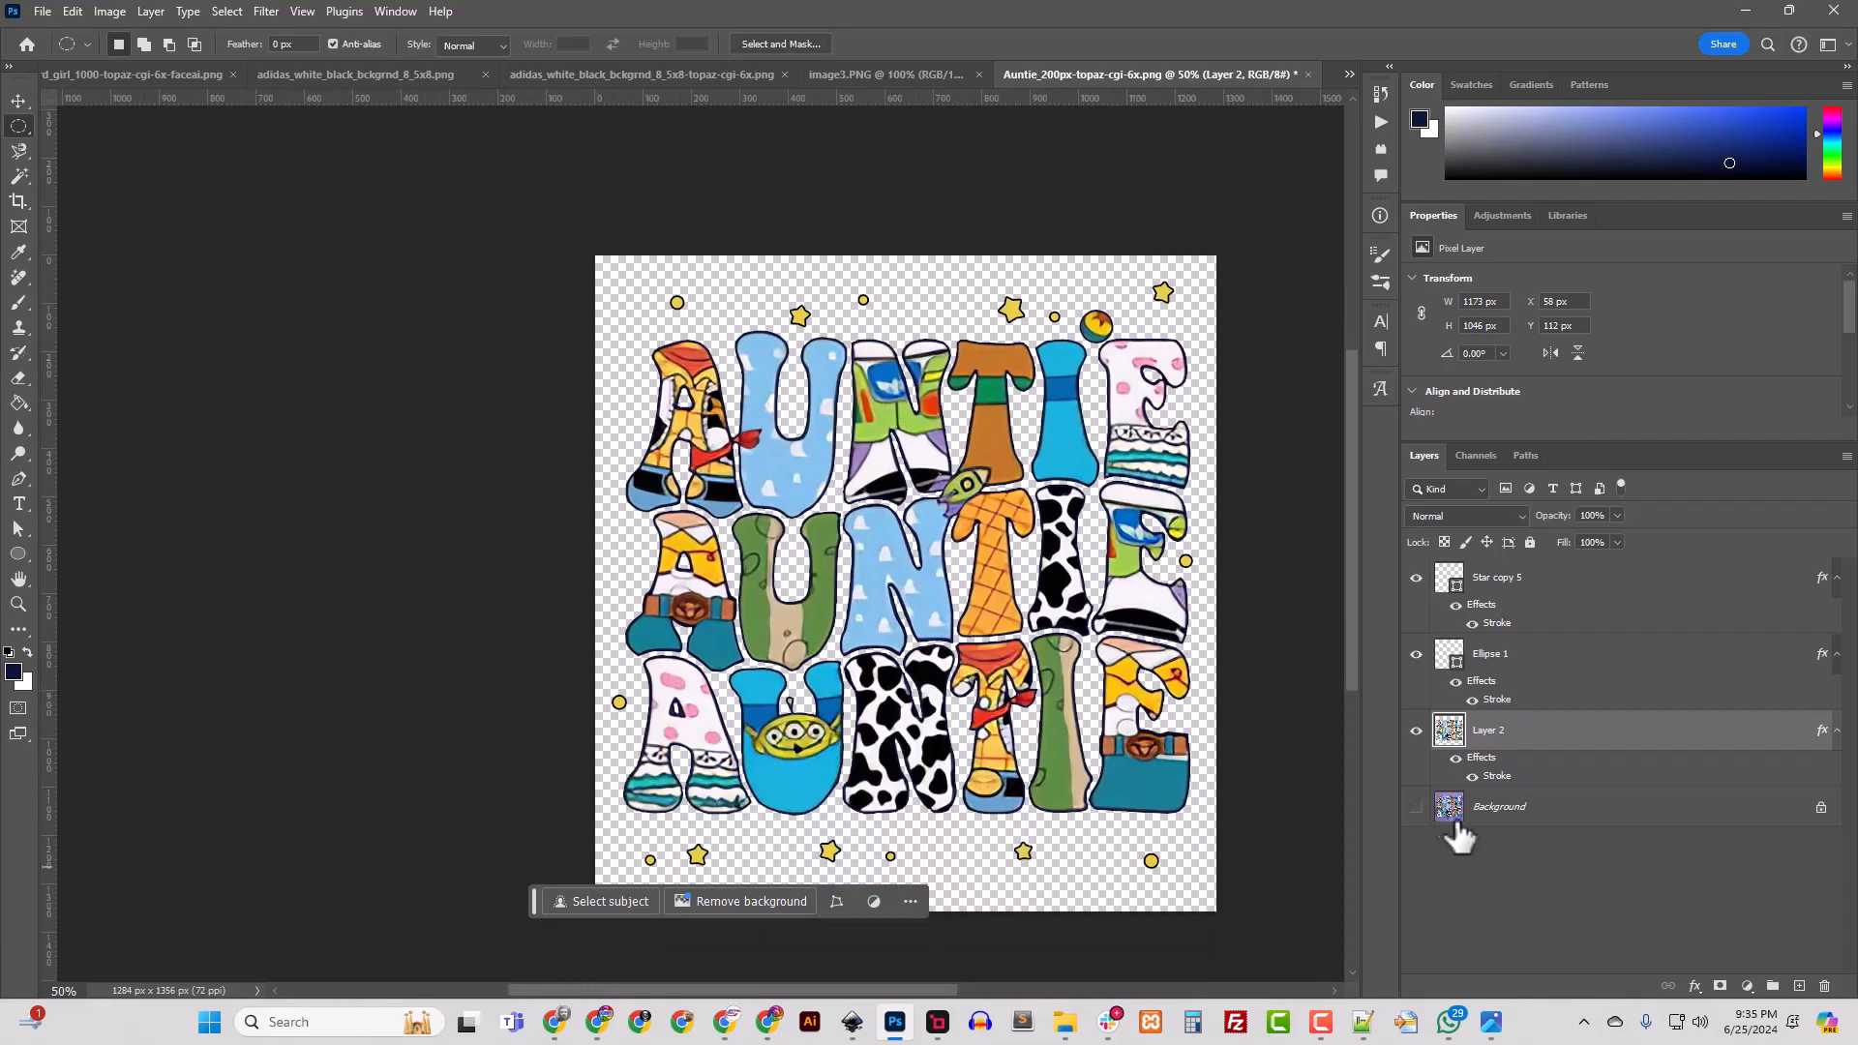
left_click(1416, 807)
key("ctrl+plus")
key("ctrl+plus")
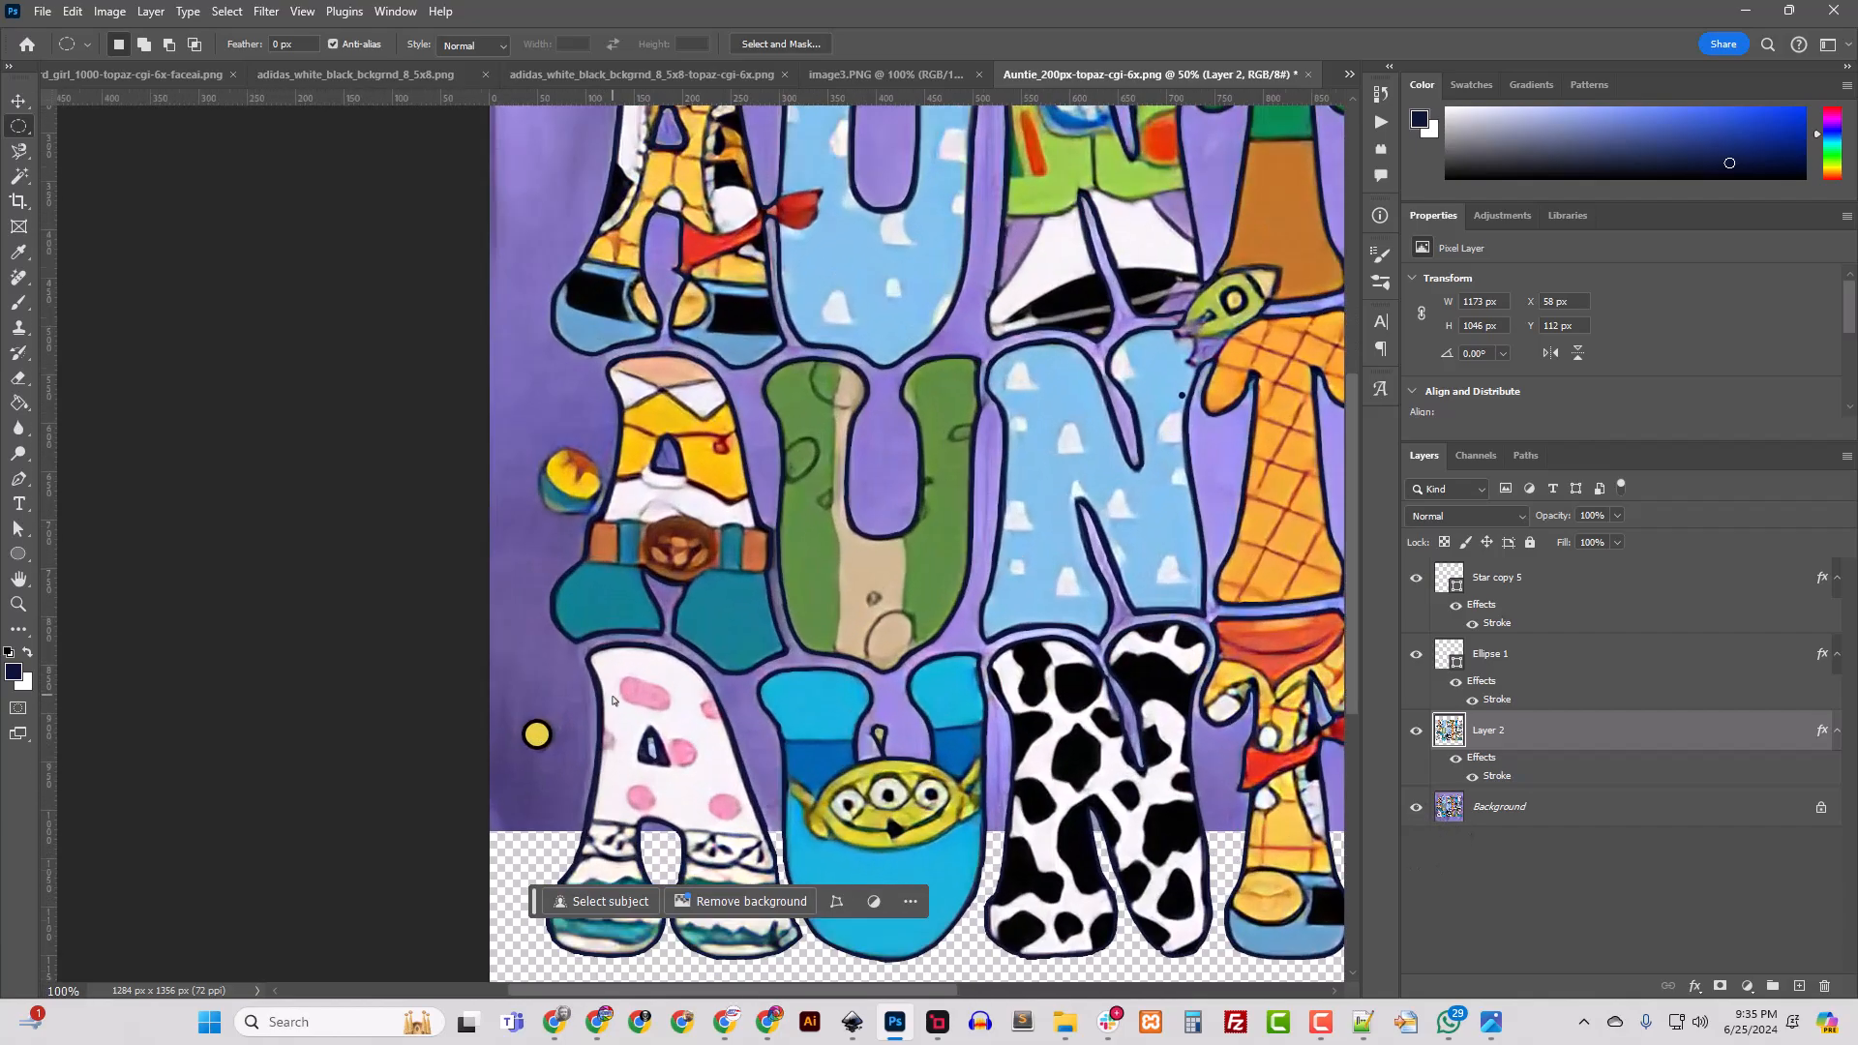
key("ctrl+plus")
key("ctrl+minus")
key("ctrl+minus")
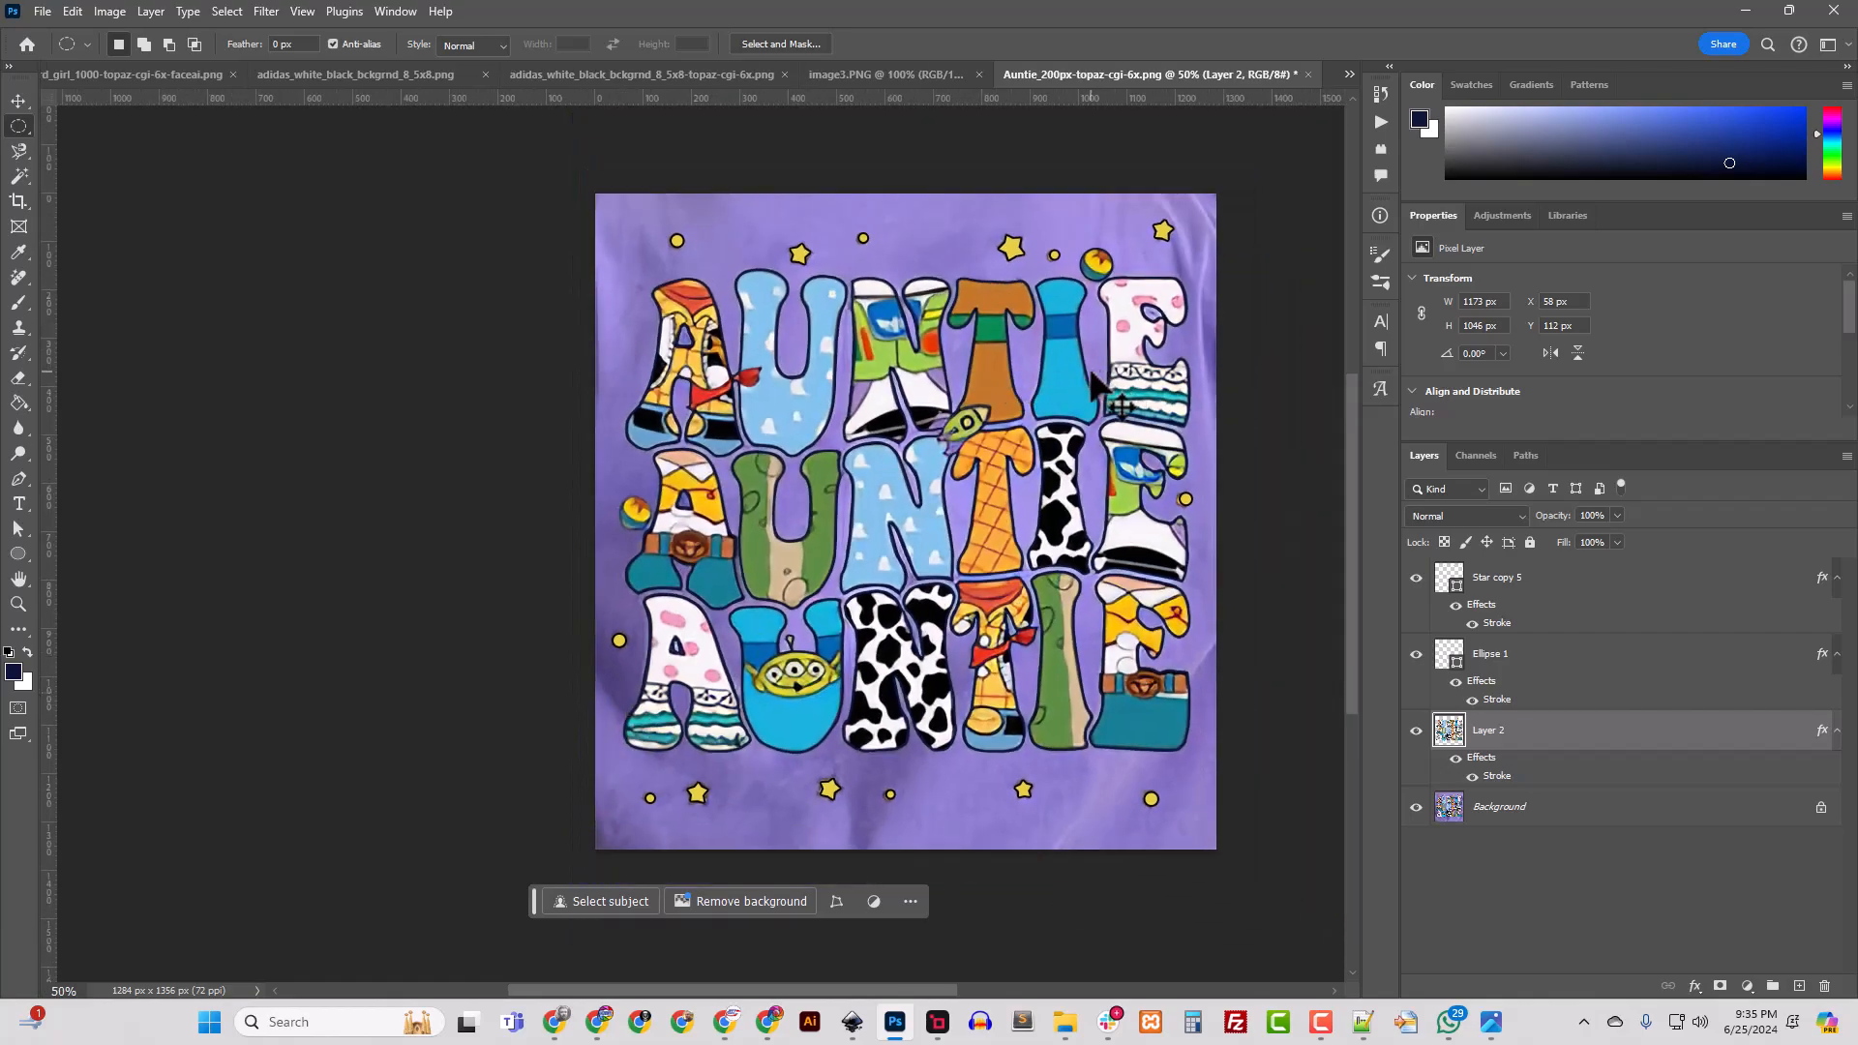
key("ctrl+z")
key("ctrl+z")
Step: Duplicate the ball layer, move the copy to X 45, Y 626 px beside the second-row A, and show the Background
right_click(1499, 747)
left_click(1549, 198)
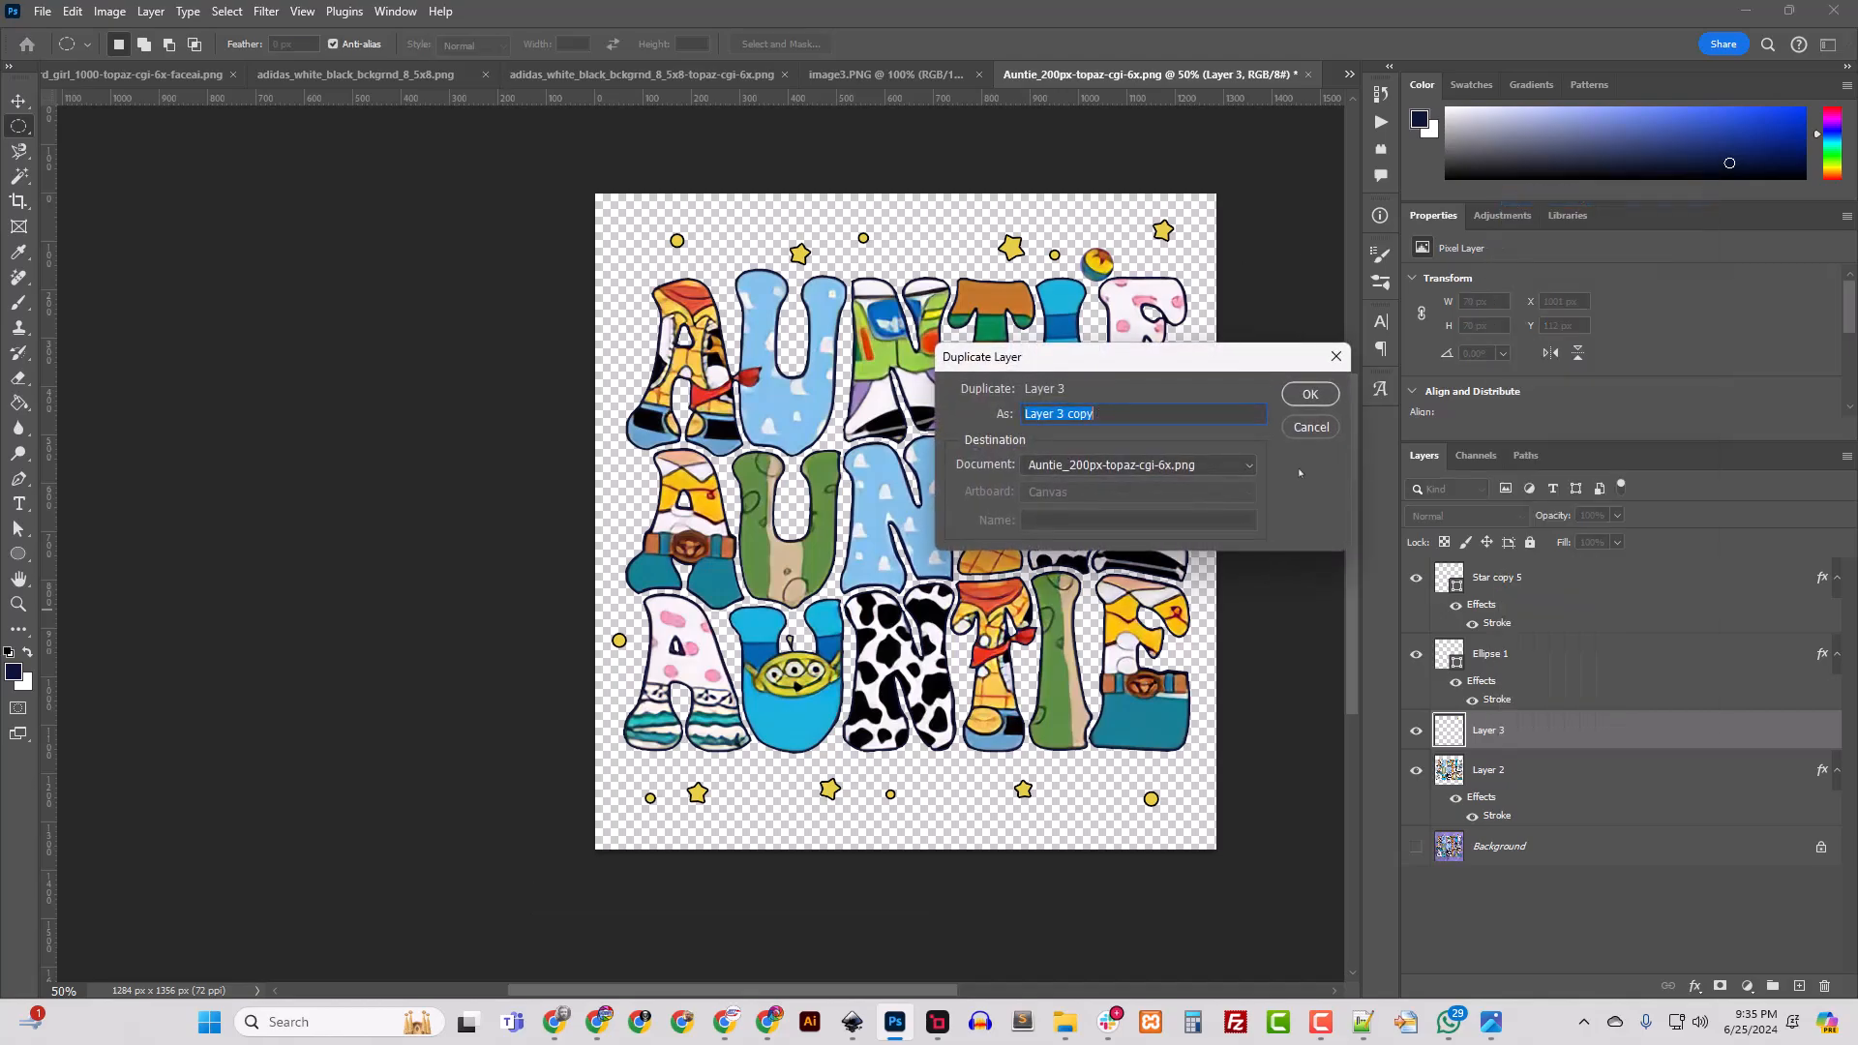
left_click(1310, 394)
key("v")
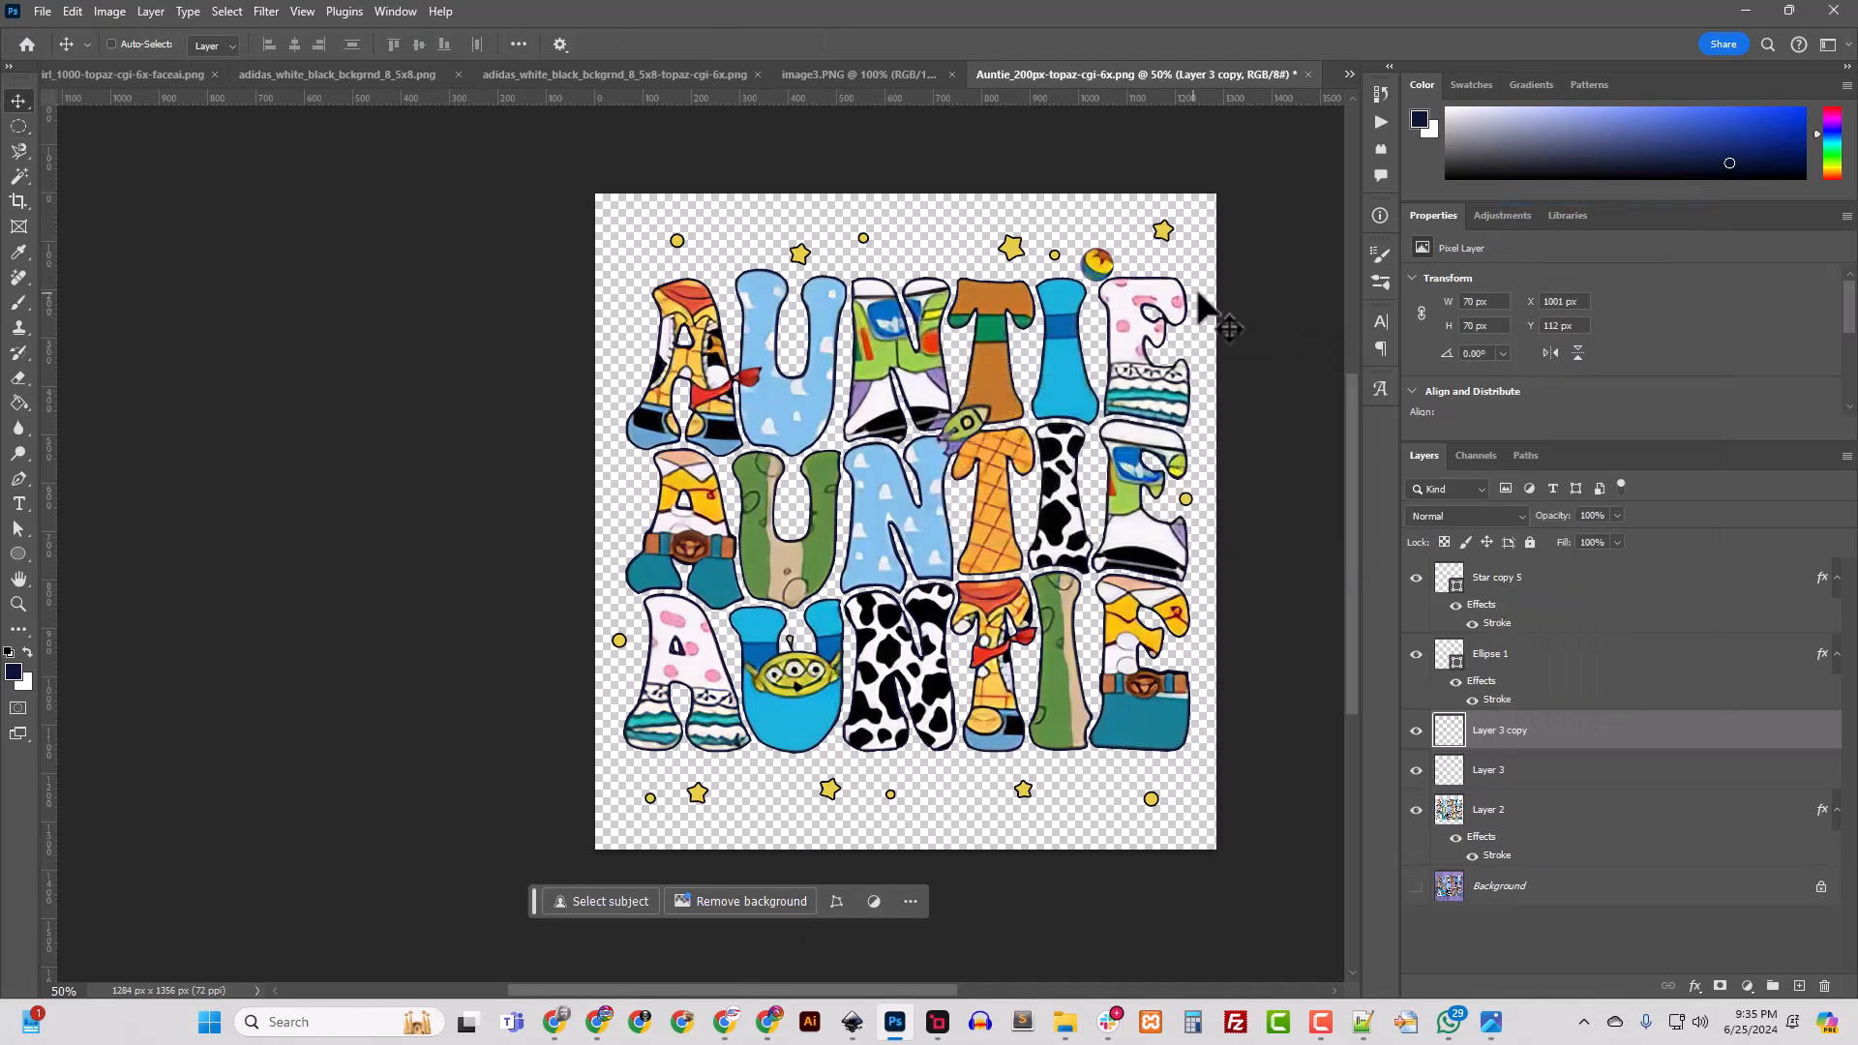
left_click_drag(1087, 265, 643, 532)
left_click(1418, 884)
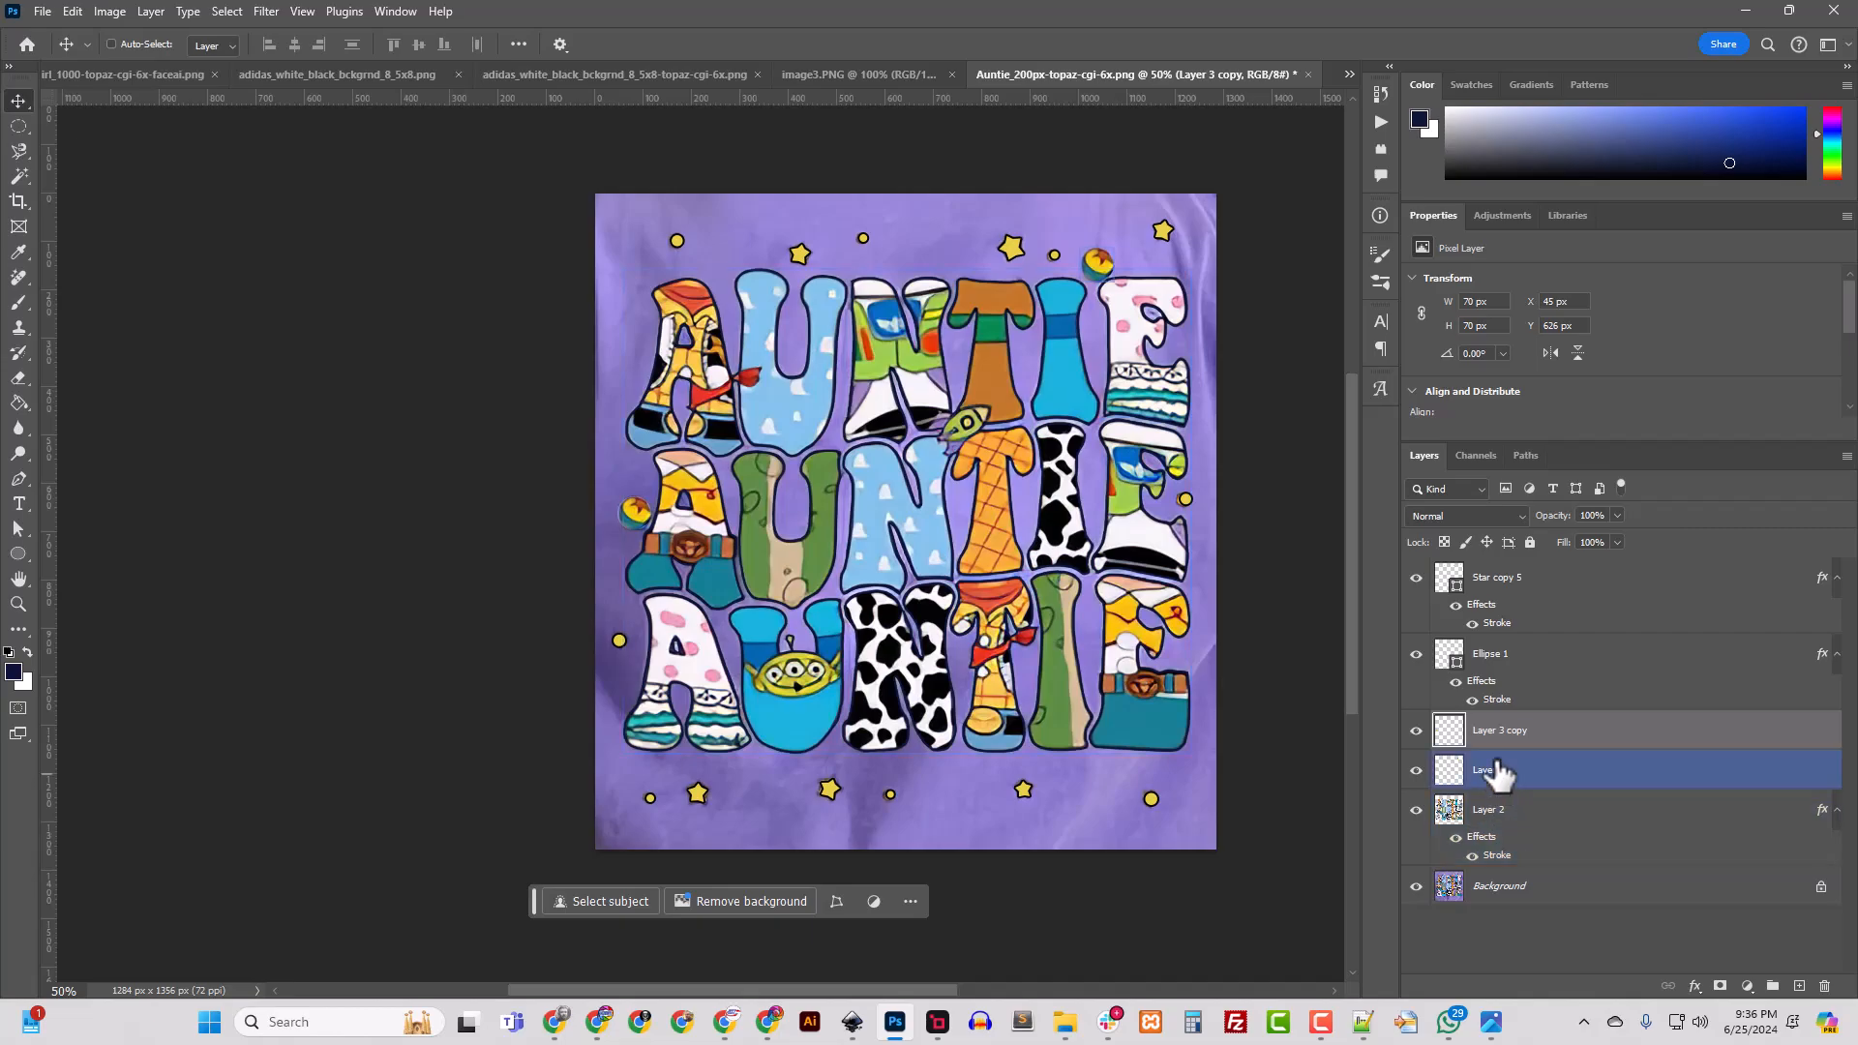
Step: Merge both ball layers into Layer 2 and hide the Background
key("ctrl+e")
key("ctrl+e")
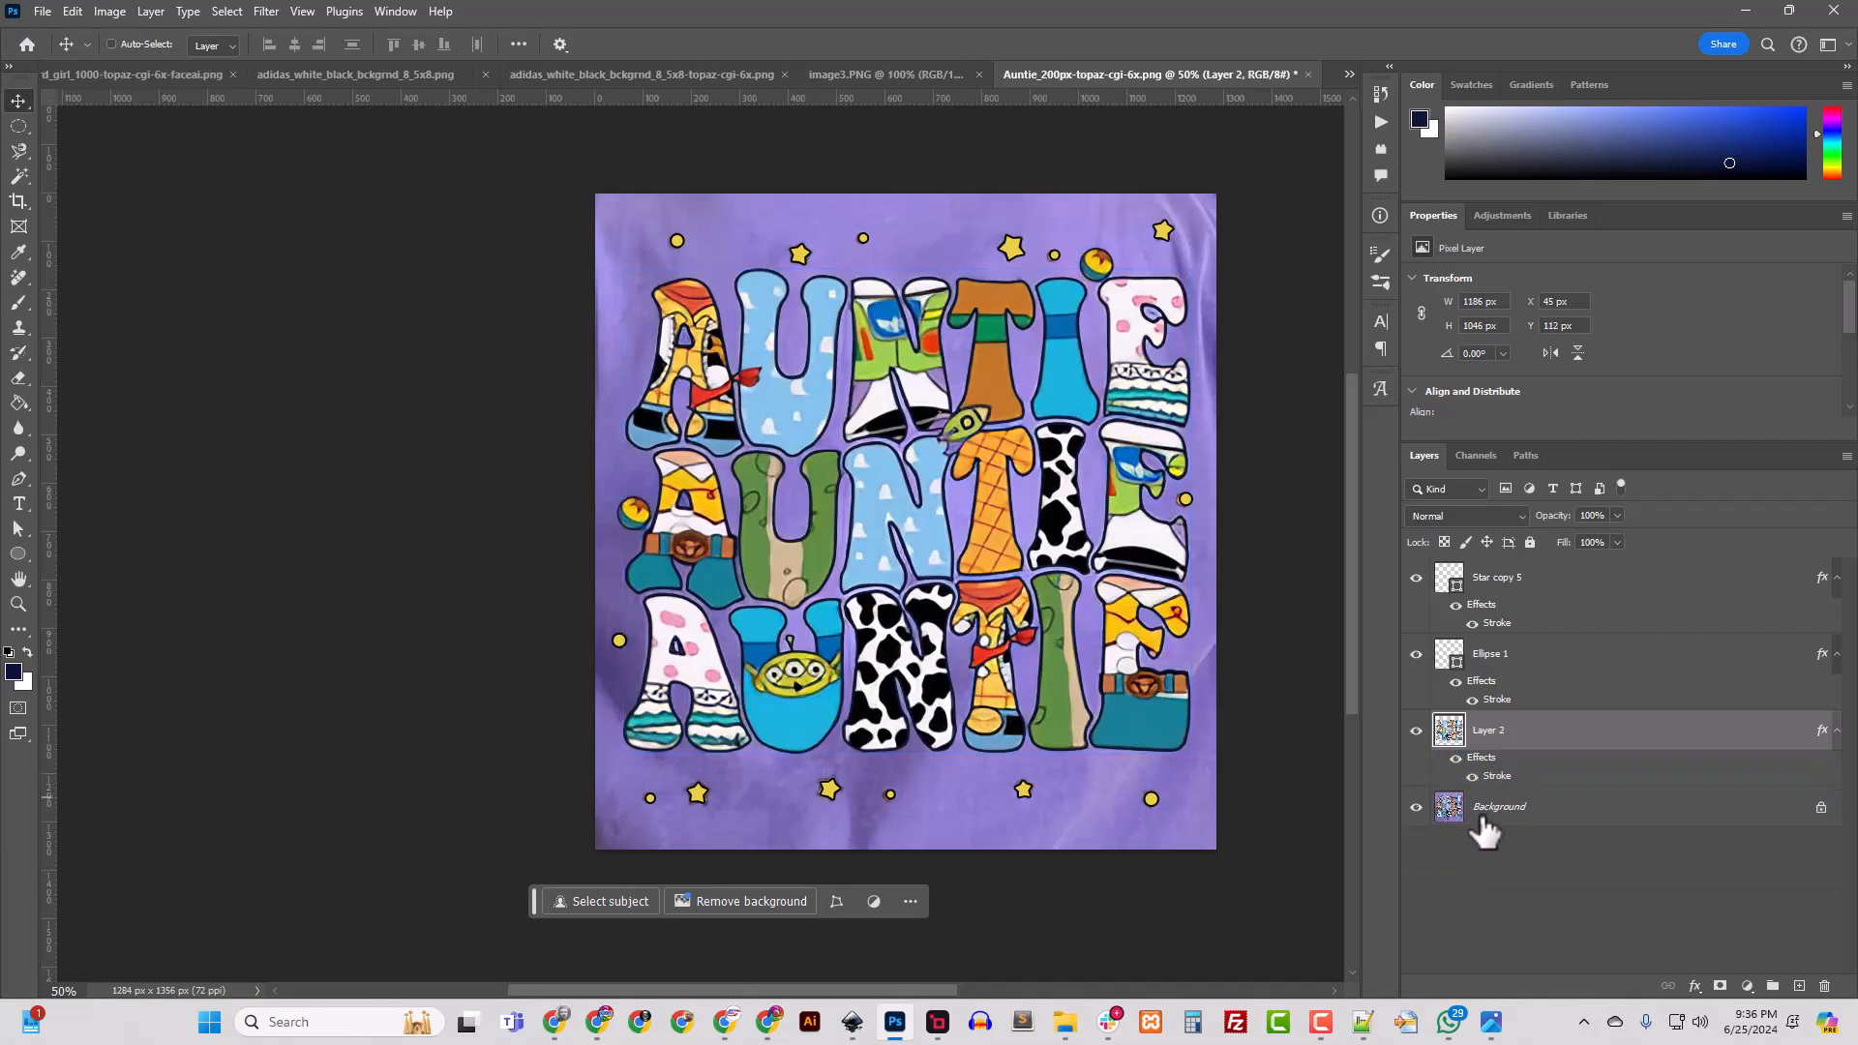
left_click(1415, 807)
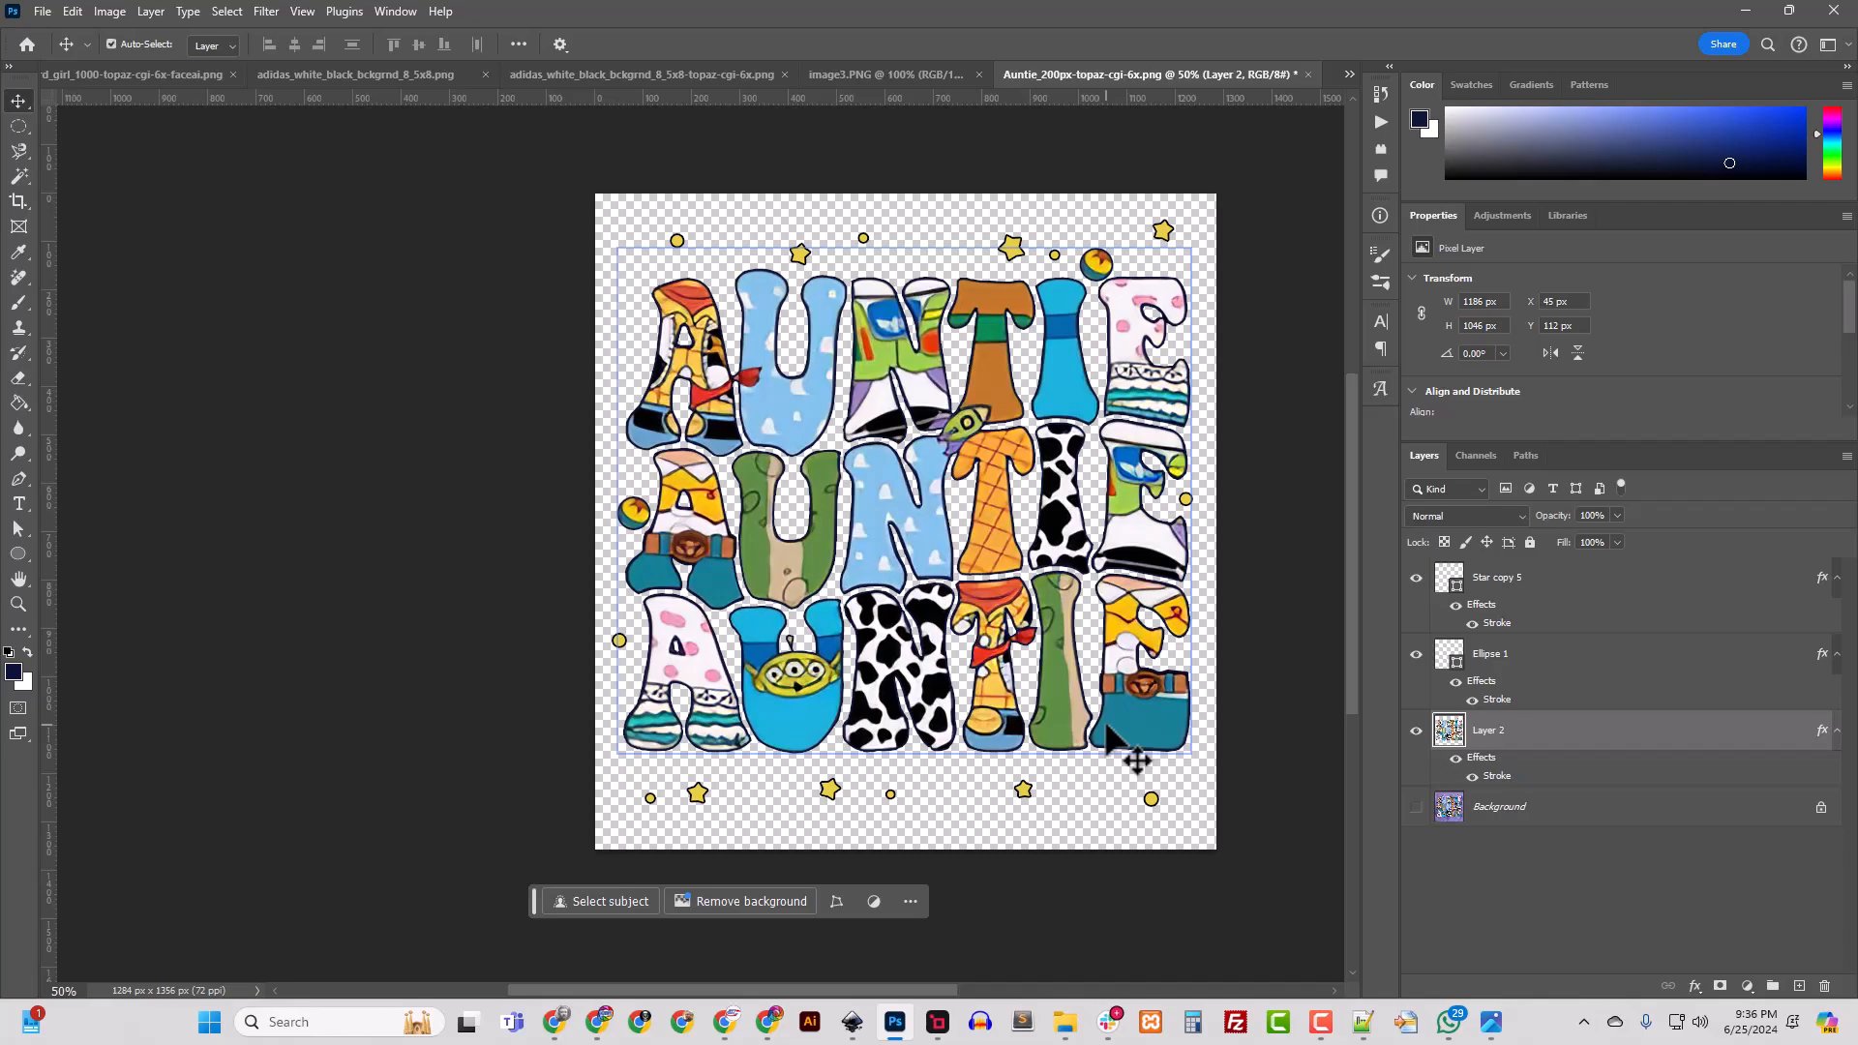
Step: Sample the second-row N's light blue and paint over the stray dark dot on its upper right stem with a small brush
key("ctrl+plus")
left_click_drag(748, 992, 864, 992)
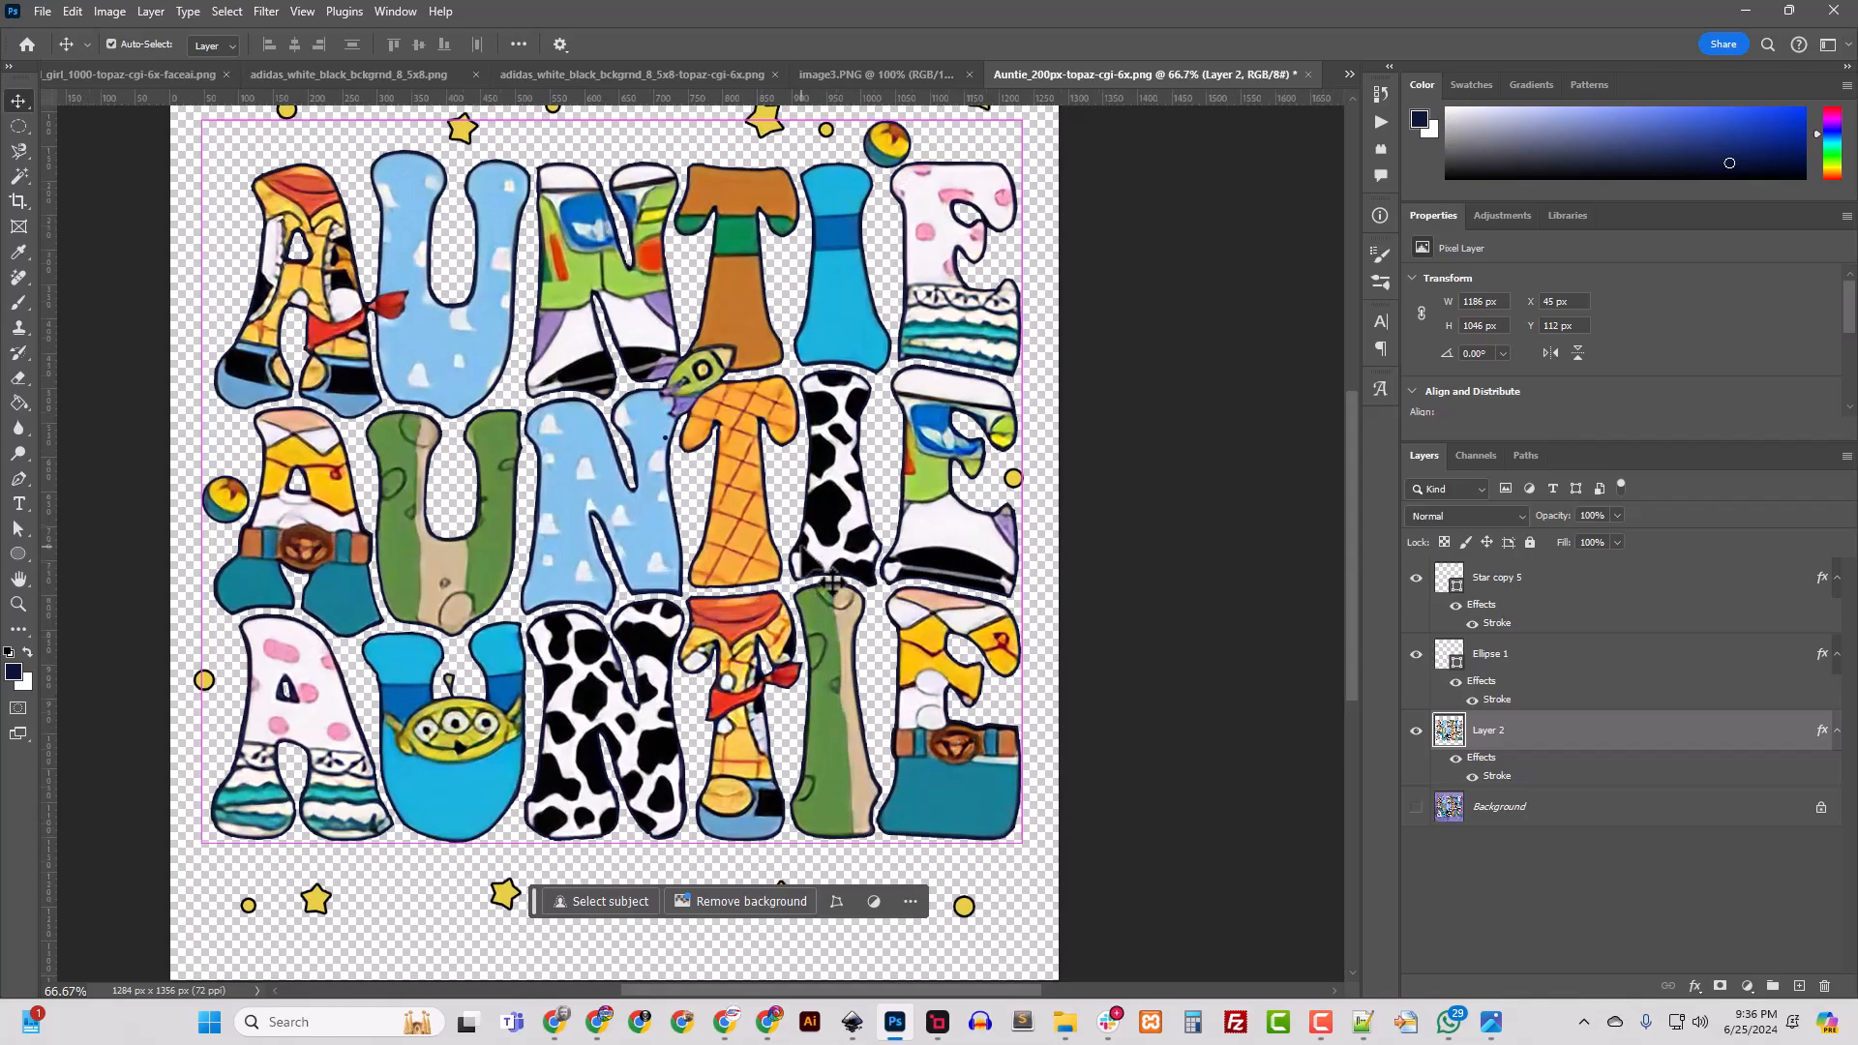
key("ctrl+plus")
key("ctrl+plus")
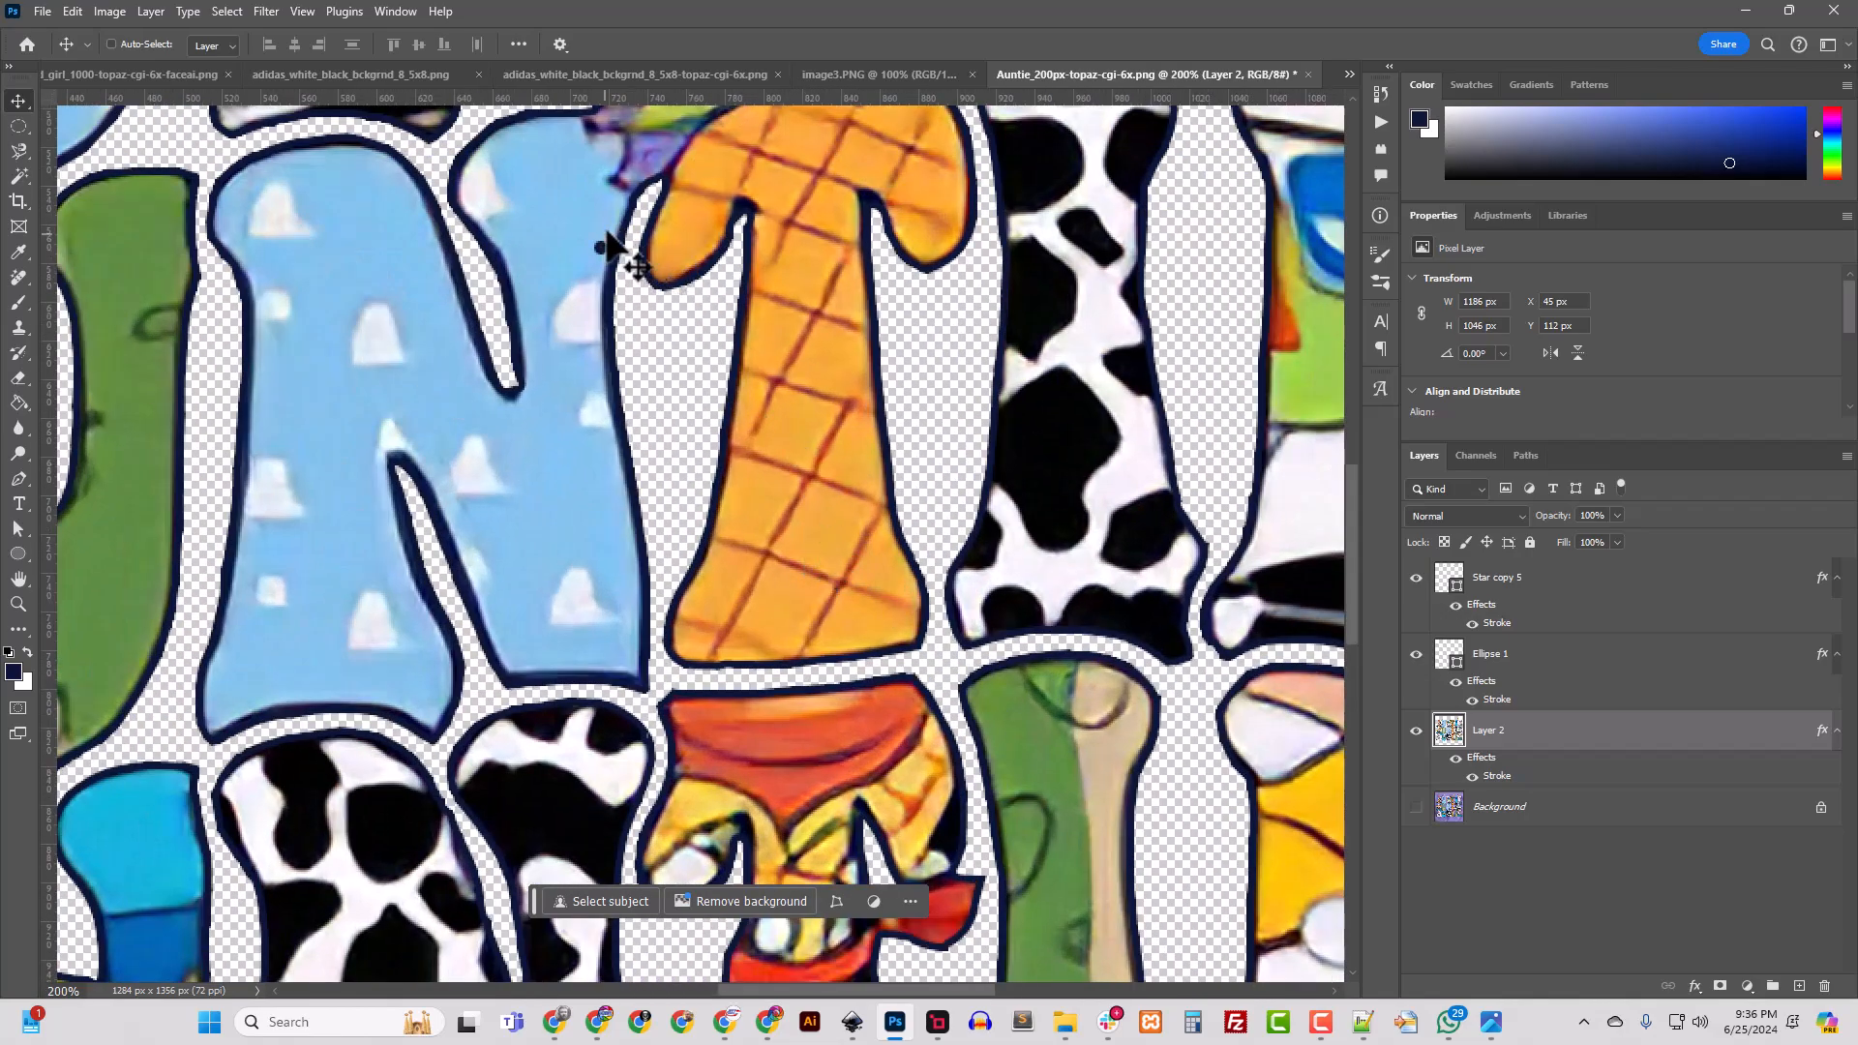
left_click(1456, 760)
left_click(19, 302)
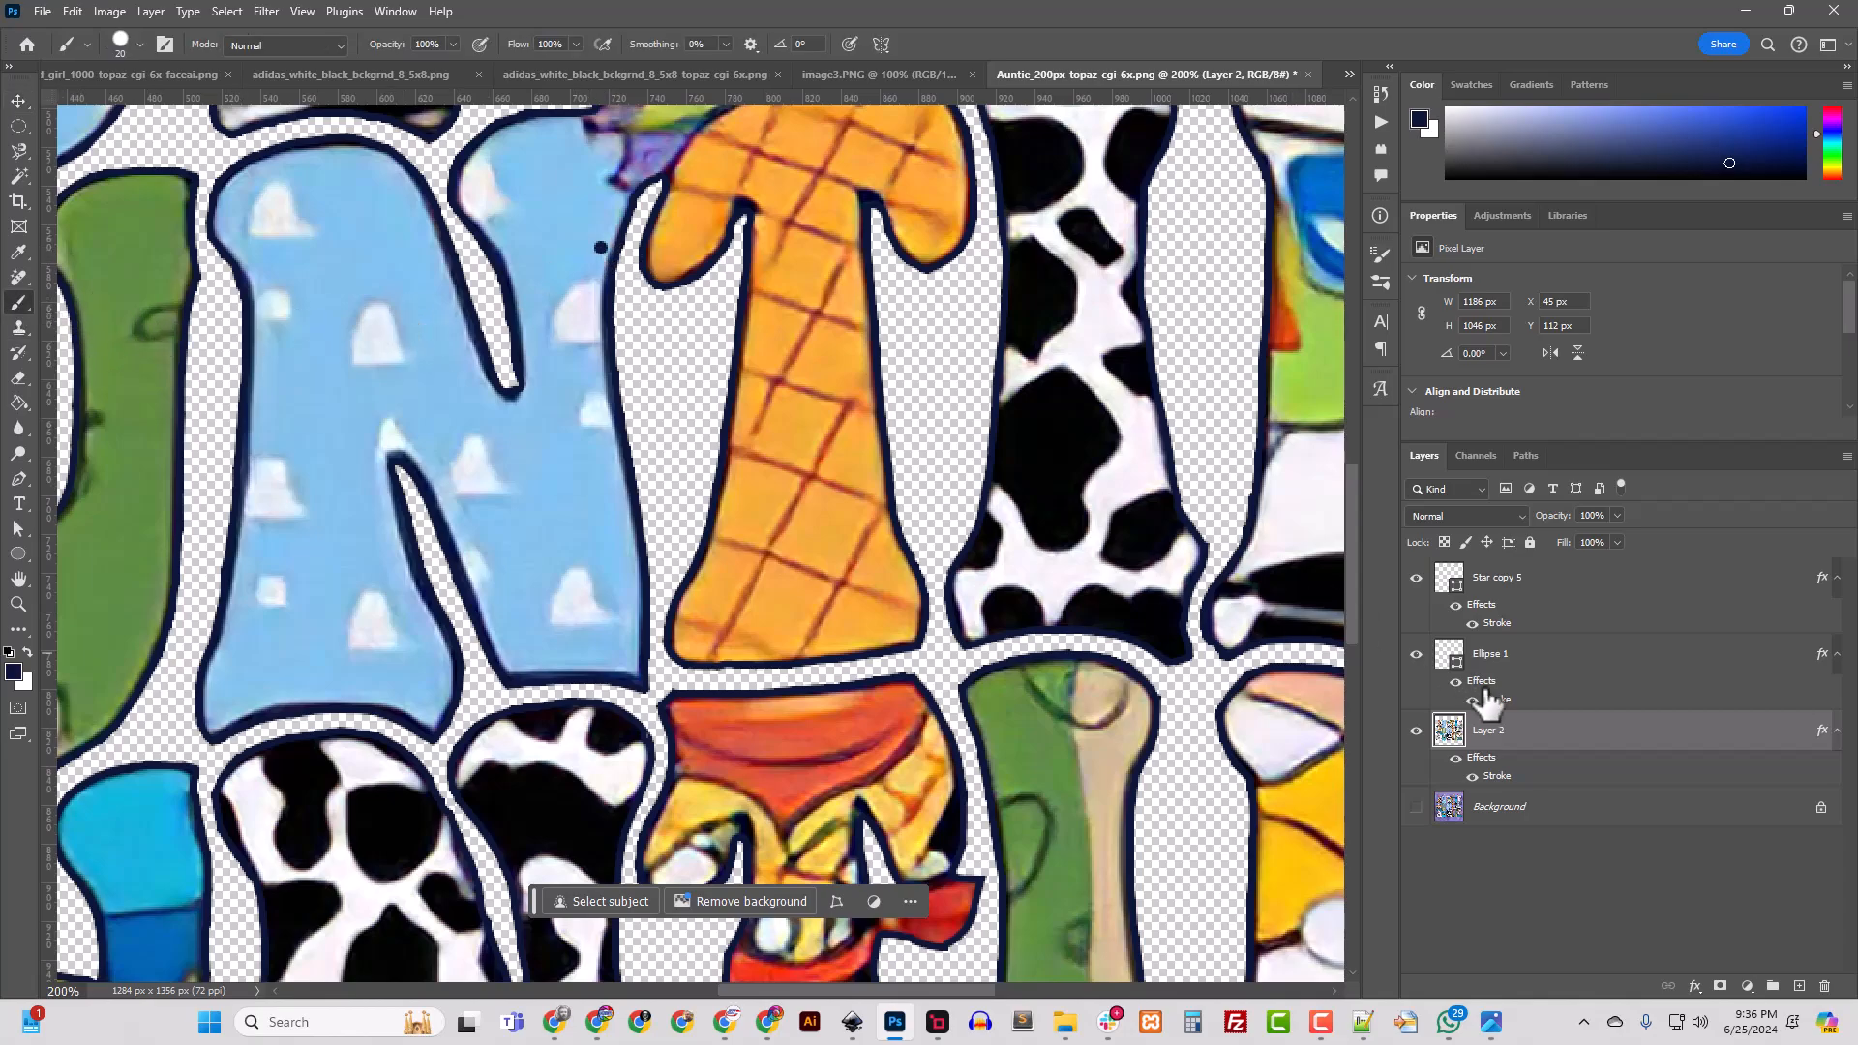
left_click(583, 244, "alt")
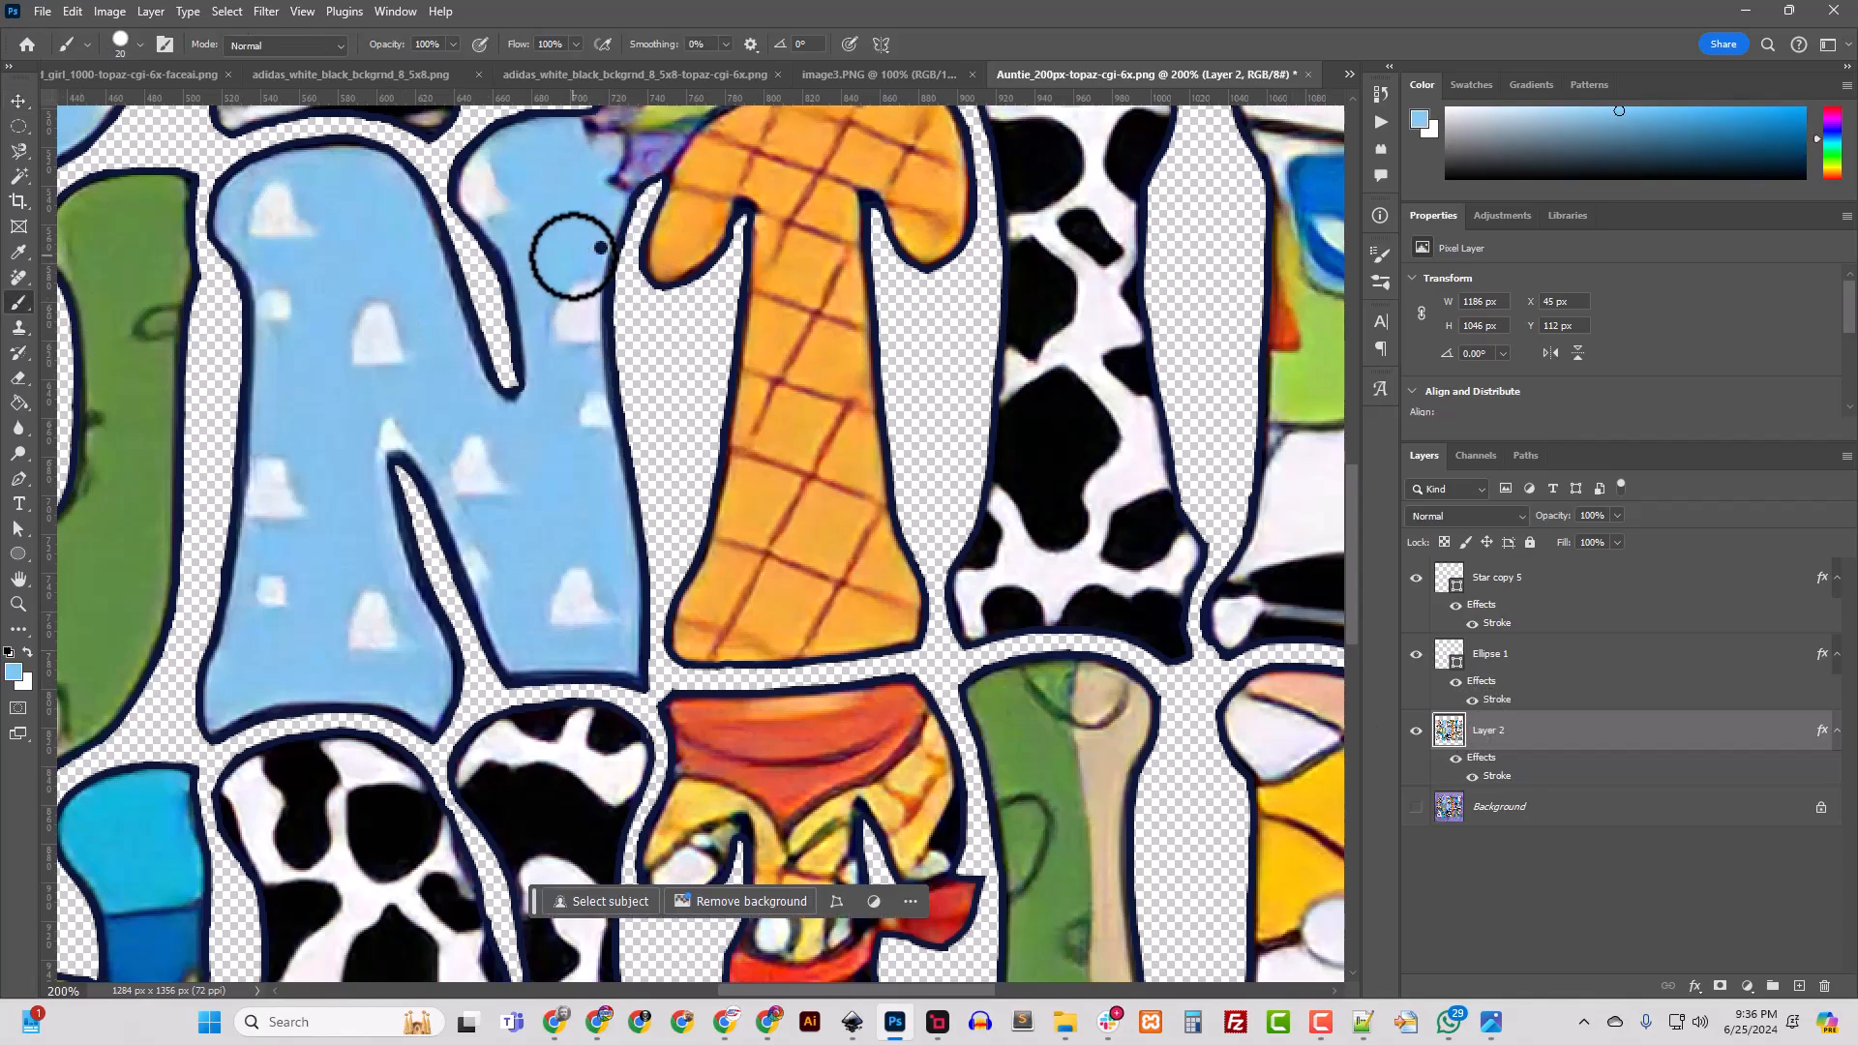
key("bracketleft")
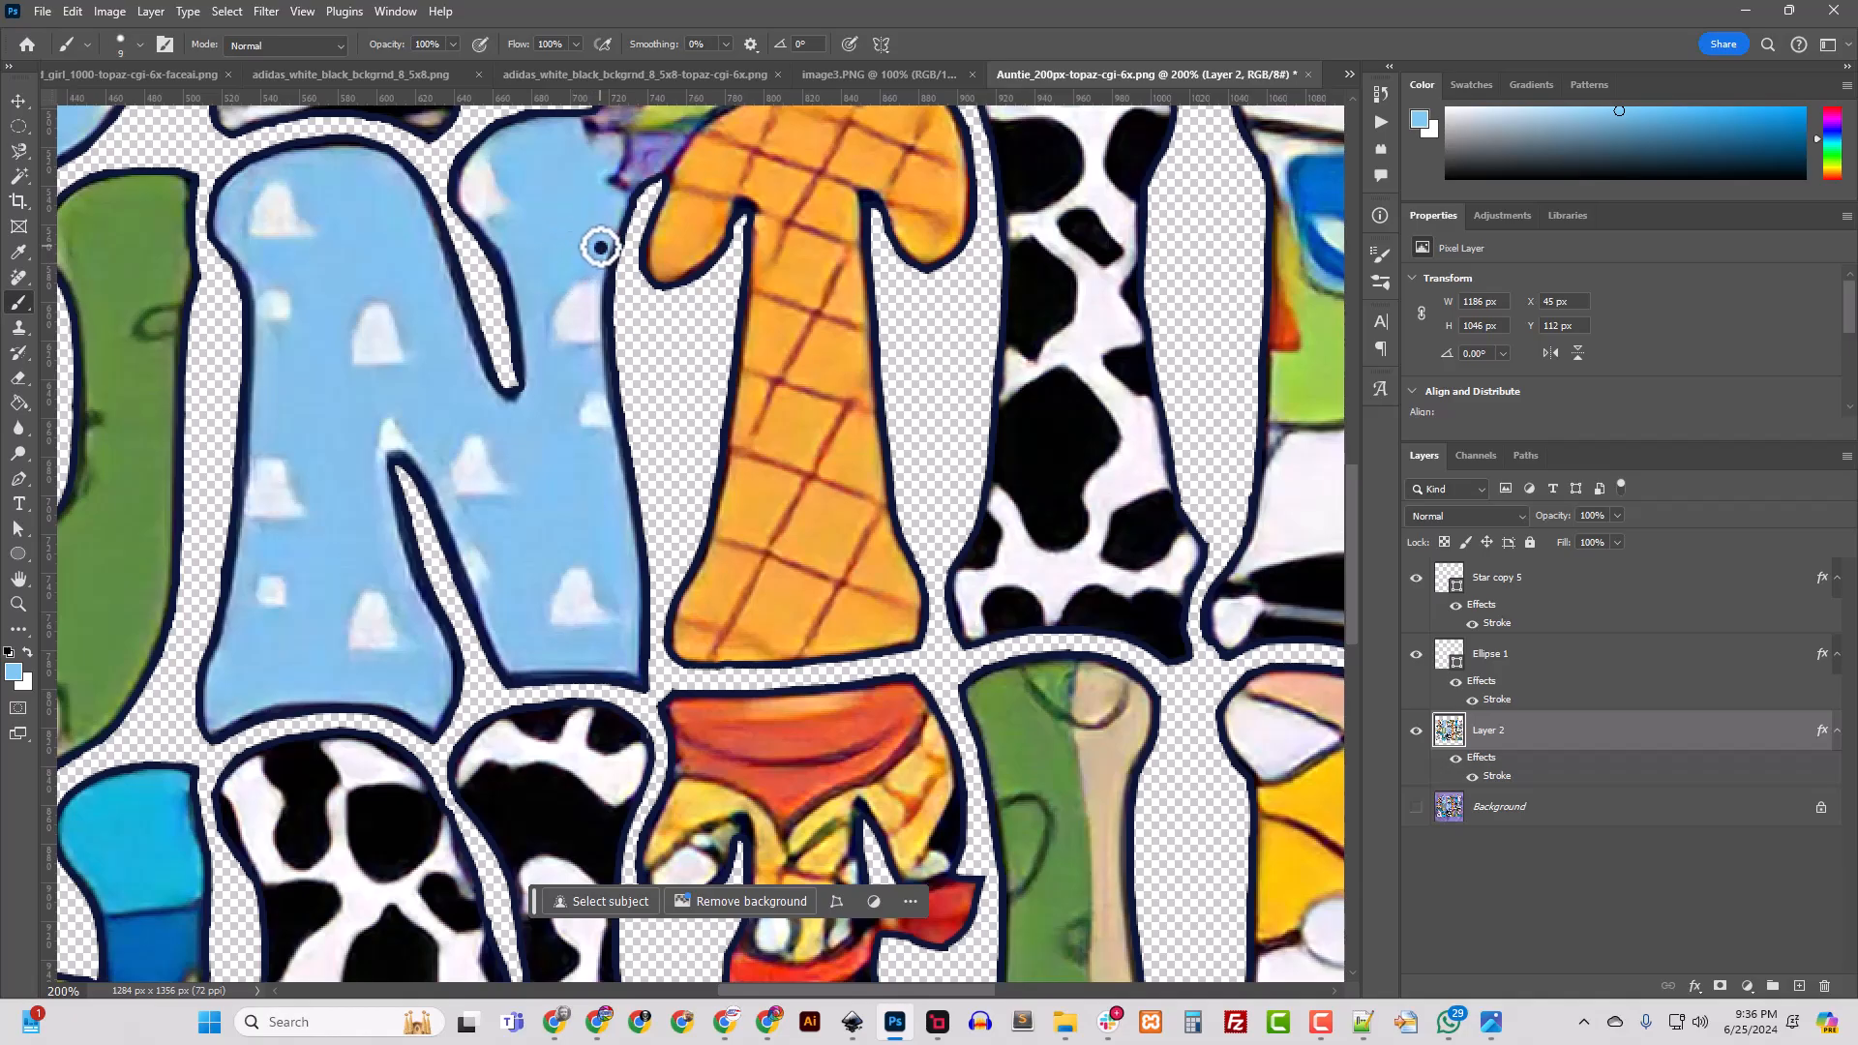
Step: Add a second stroke to Layer 2's style and set its color to dark navy sampled from the letter outline
key("ctrl+minus")
key("ctrl+minus")
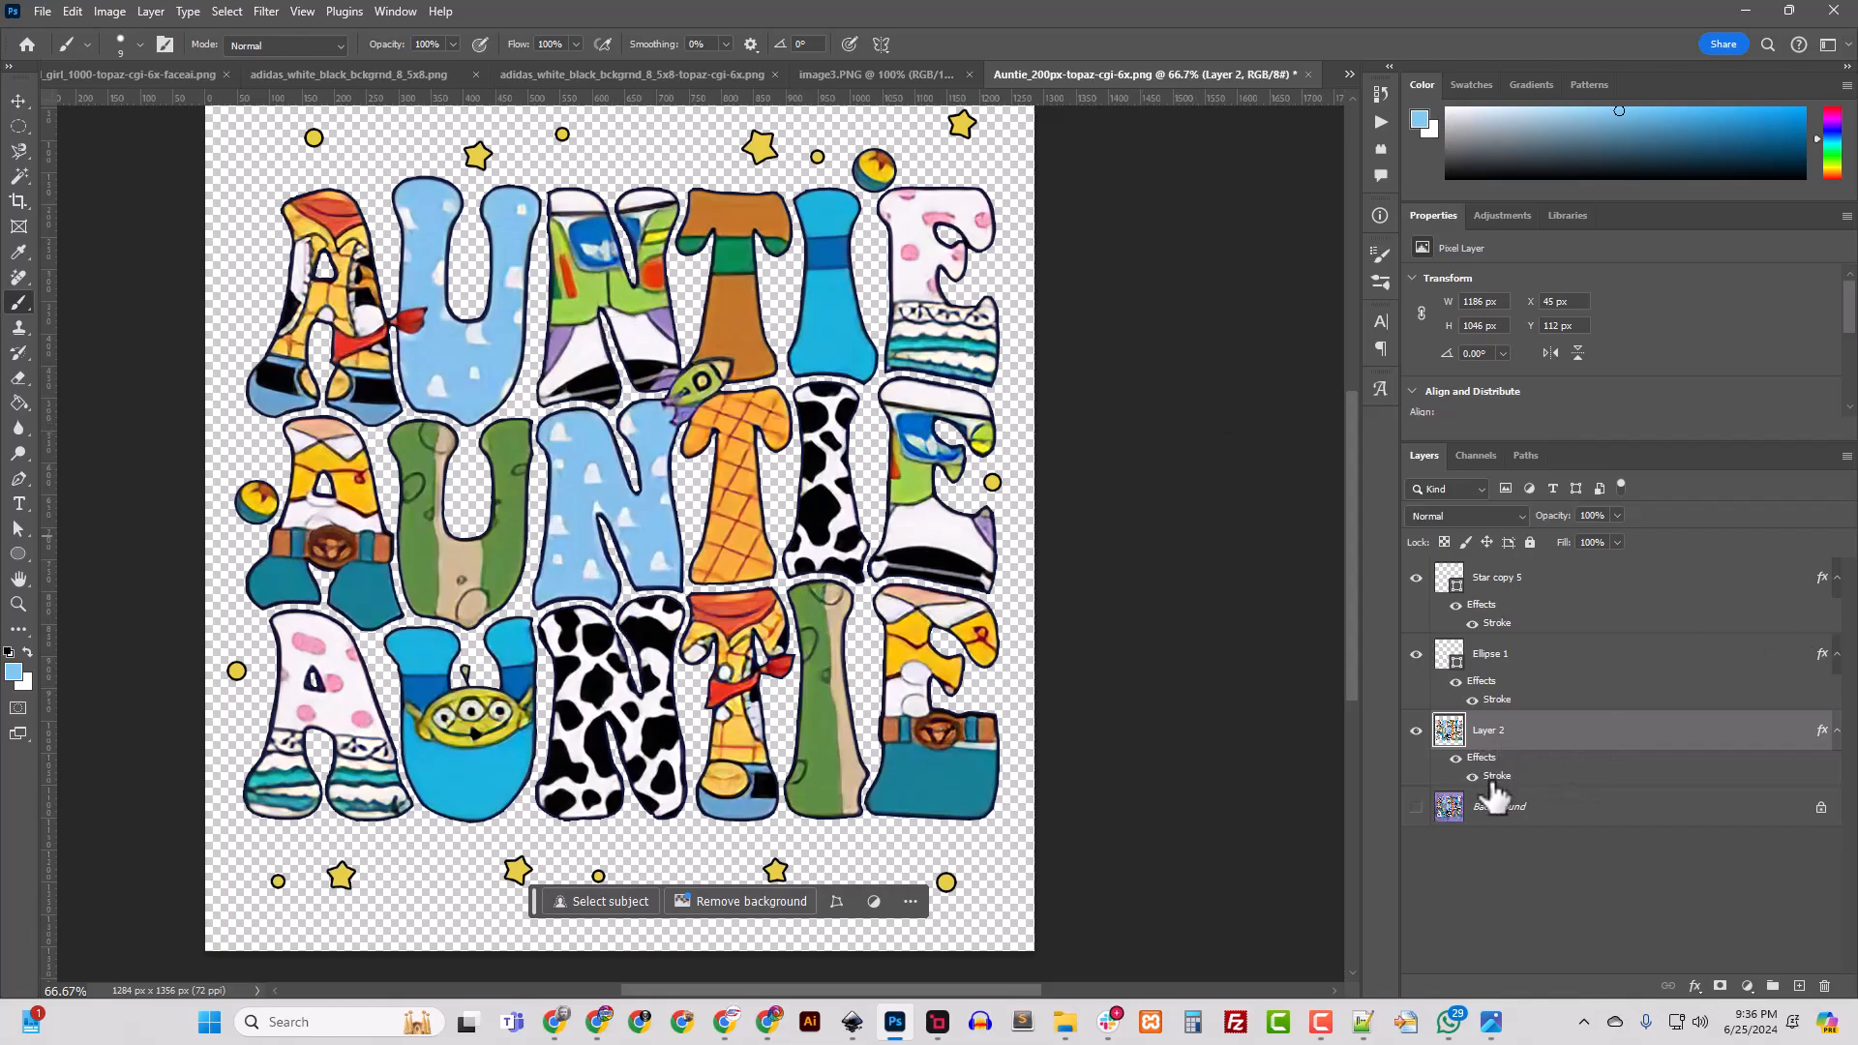
right_click(1490, 740)
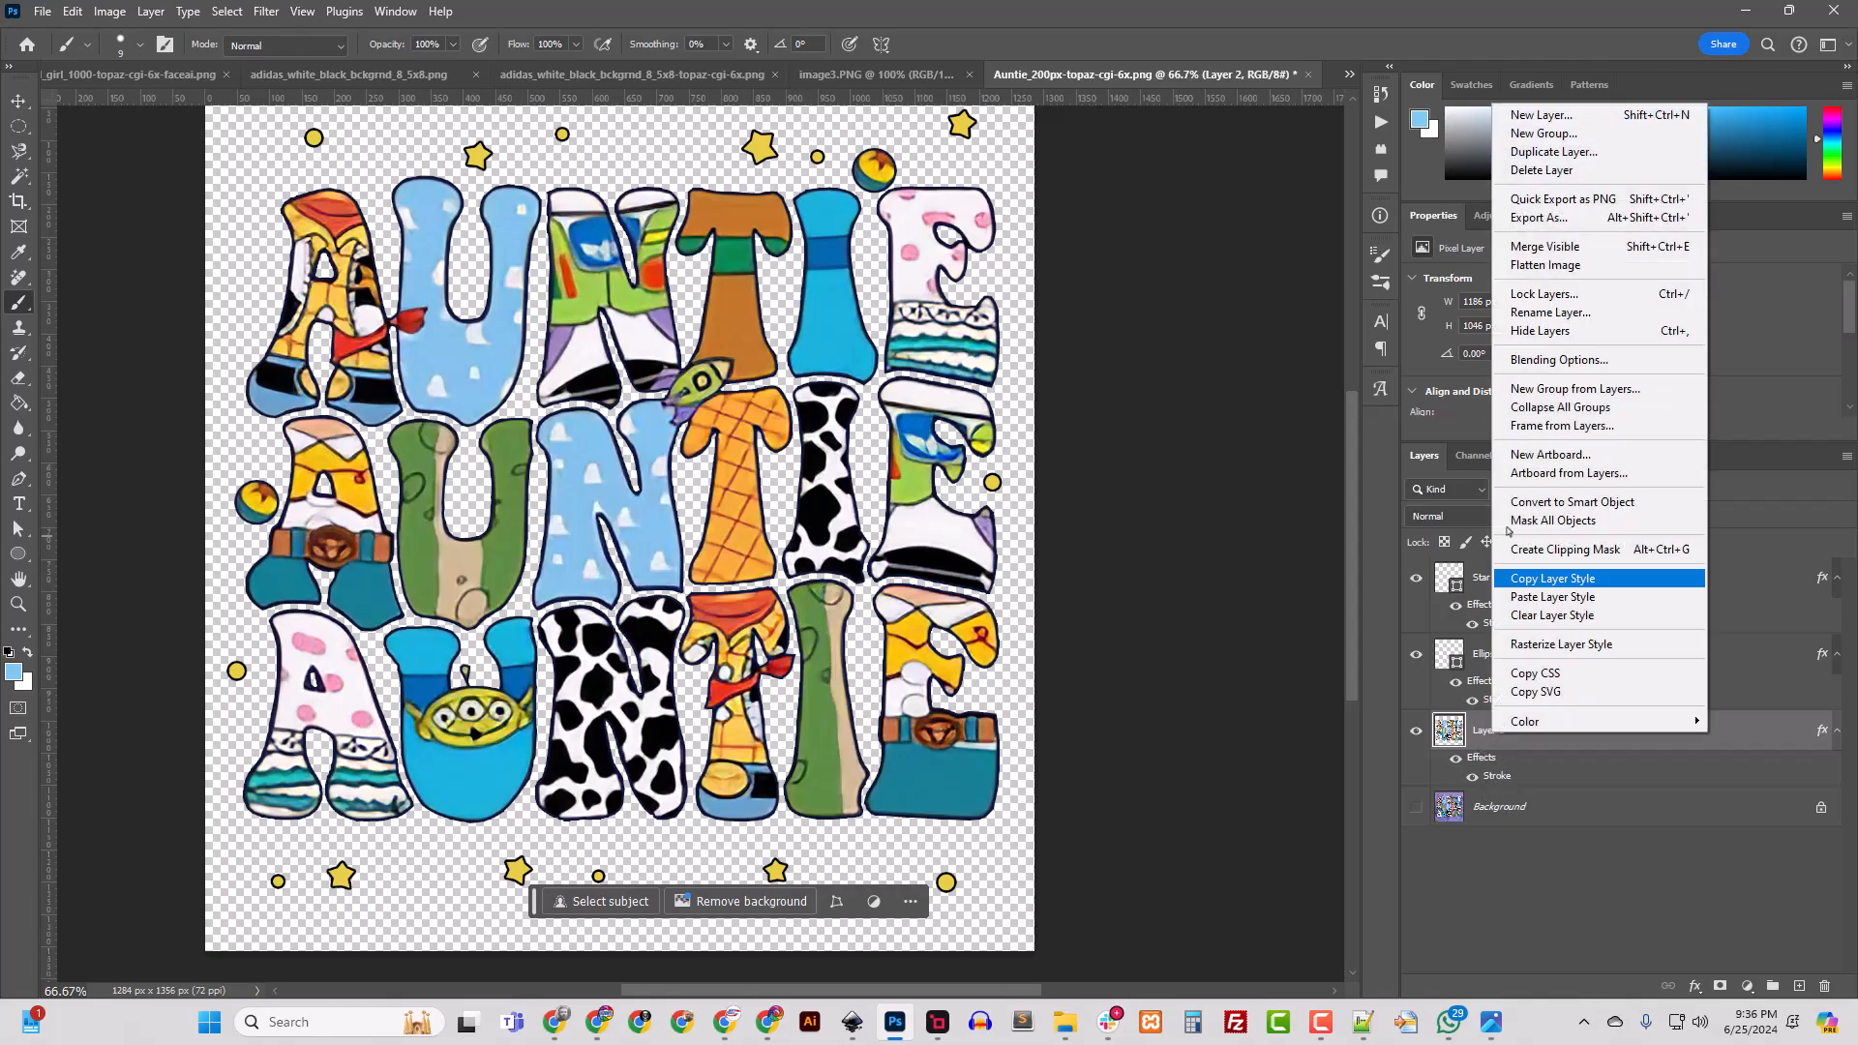
left_click(1489, 776)
double_click(1496, 782)
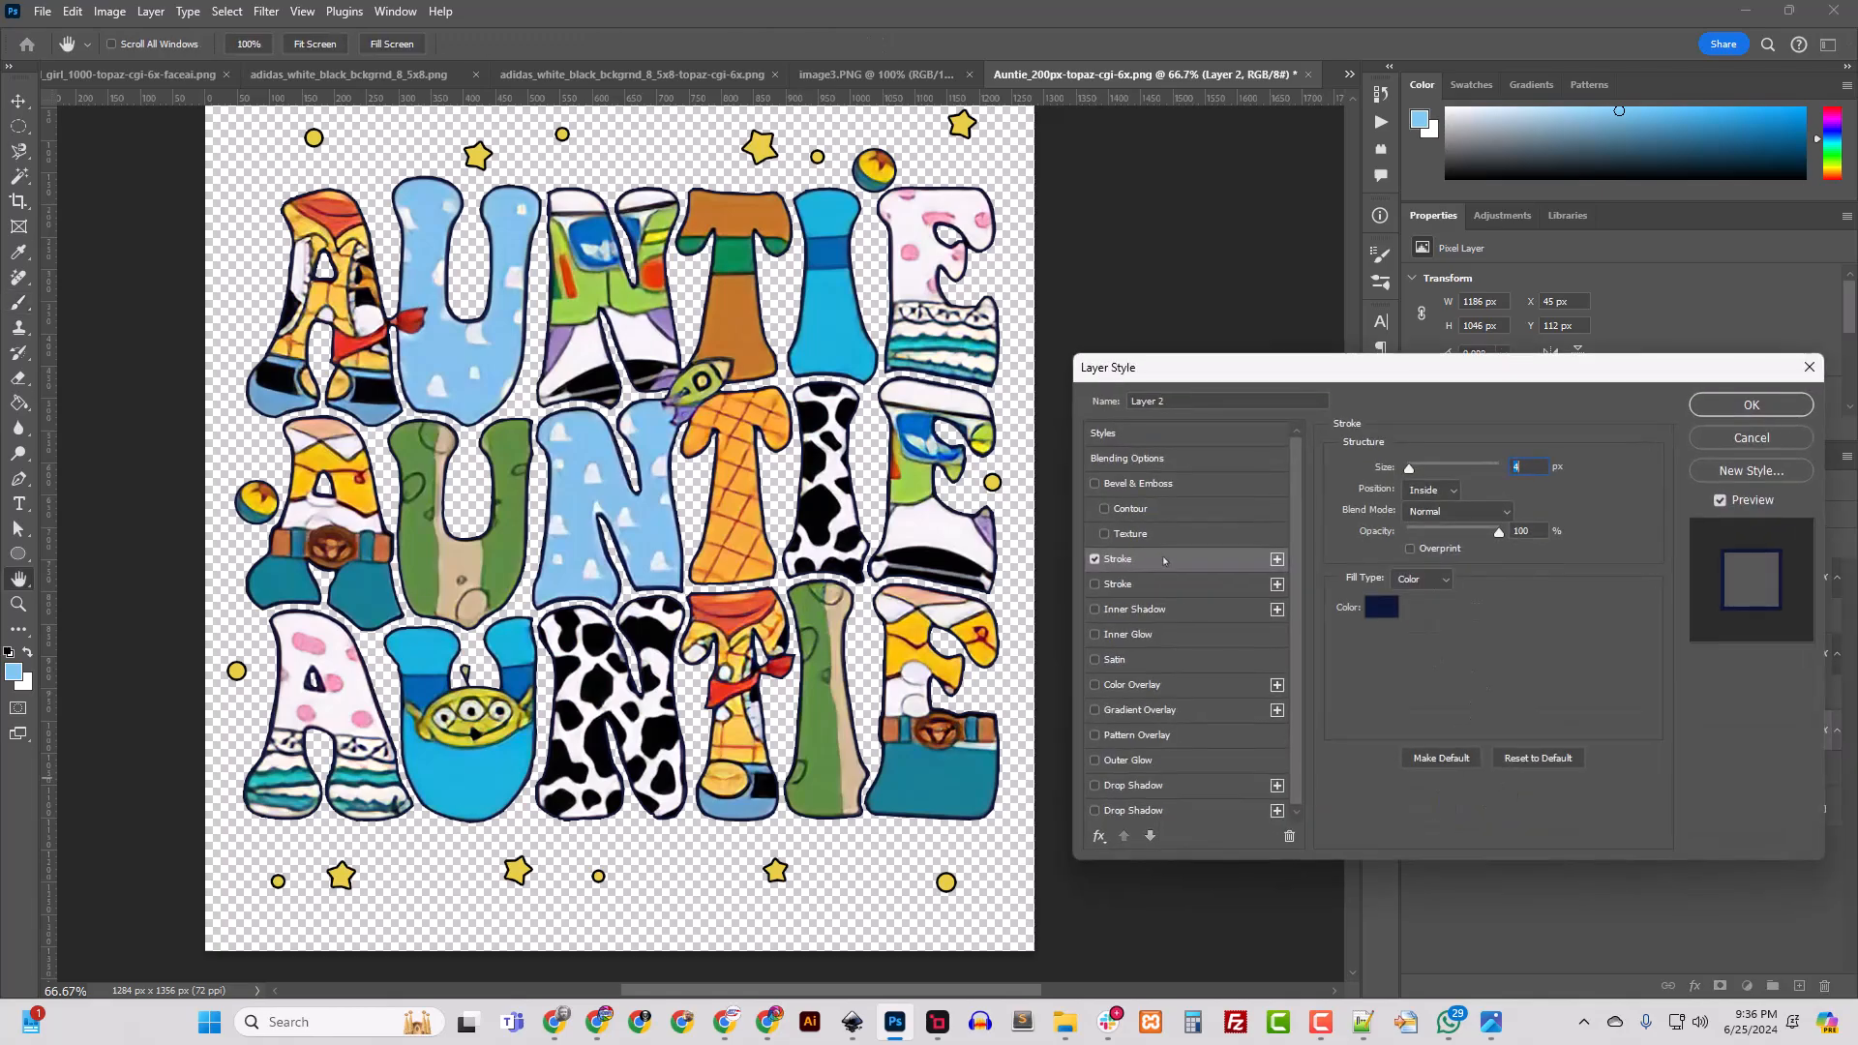
left_click(1113, 585)
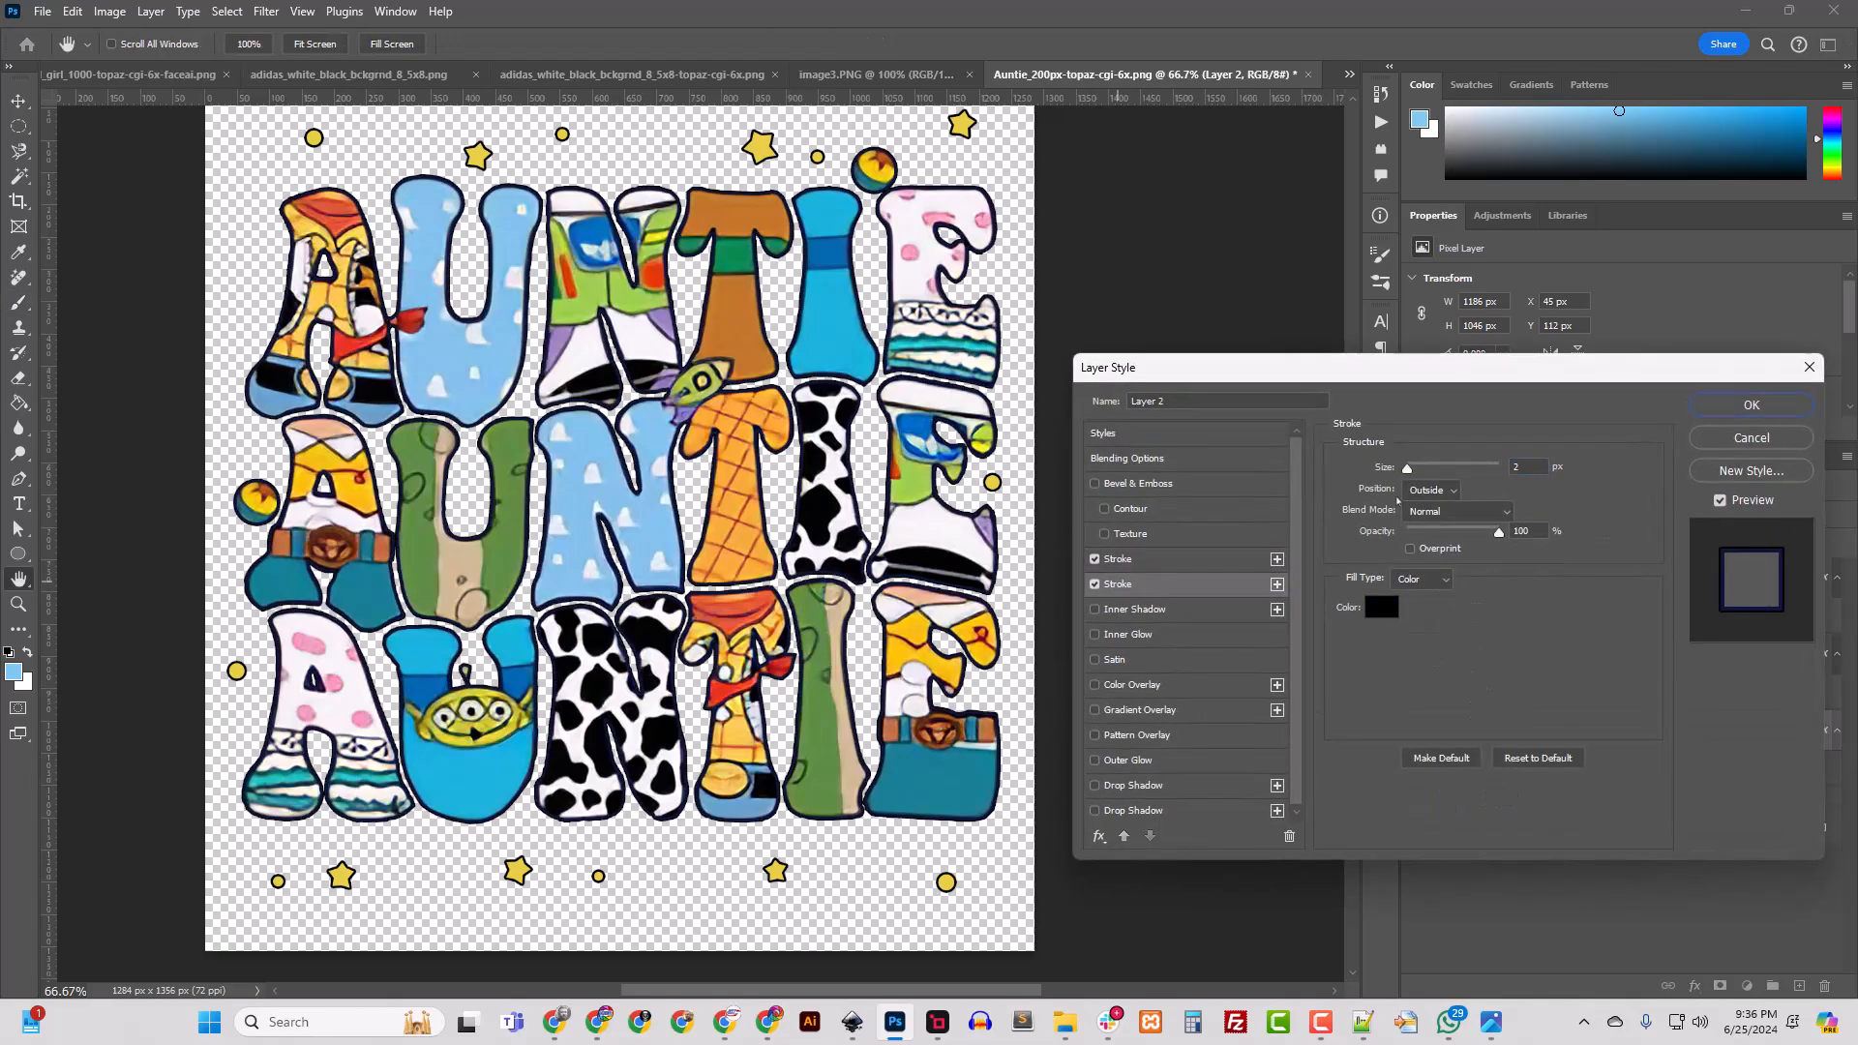
left_click(1378, 610)
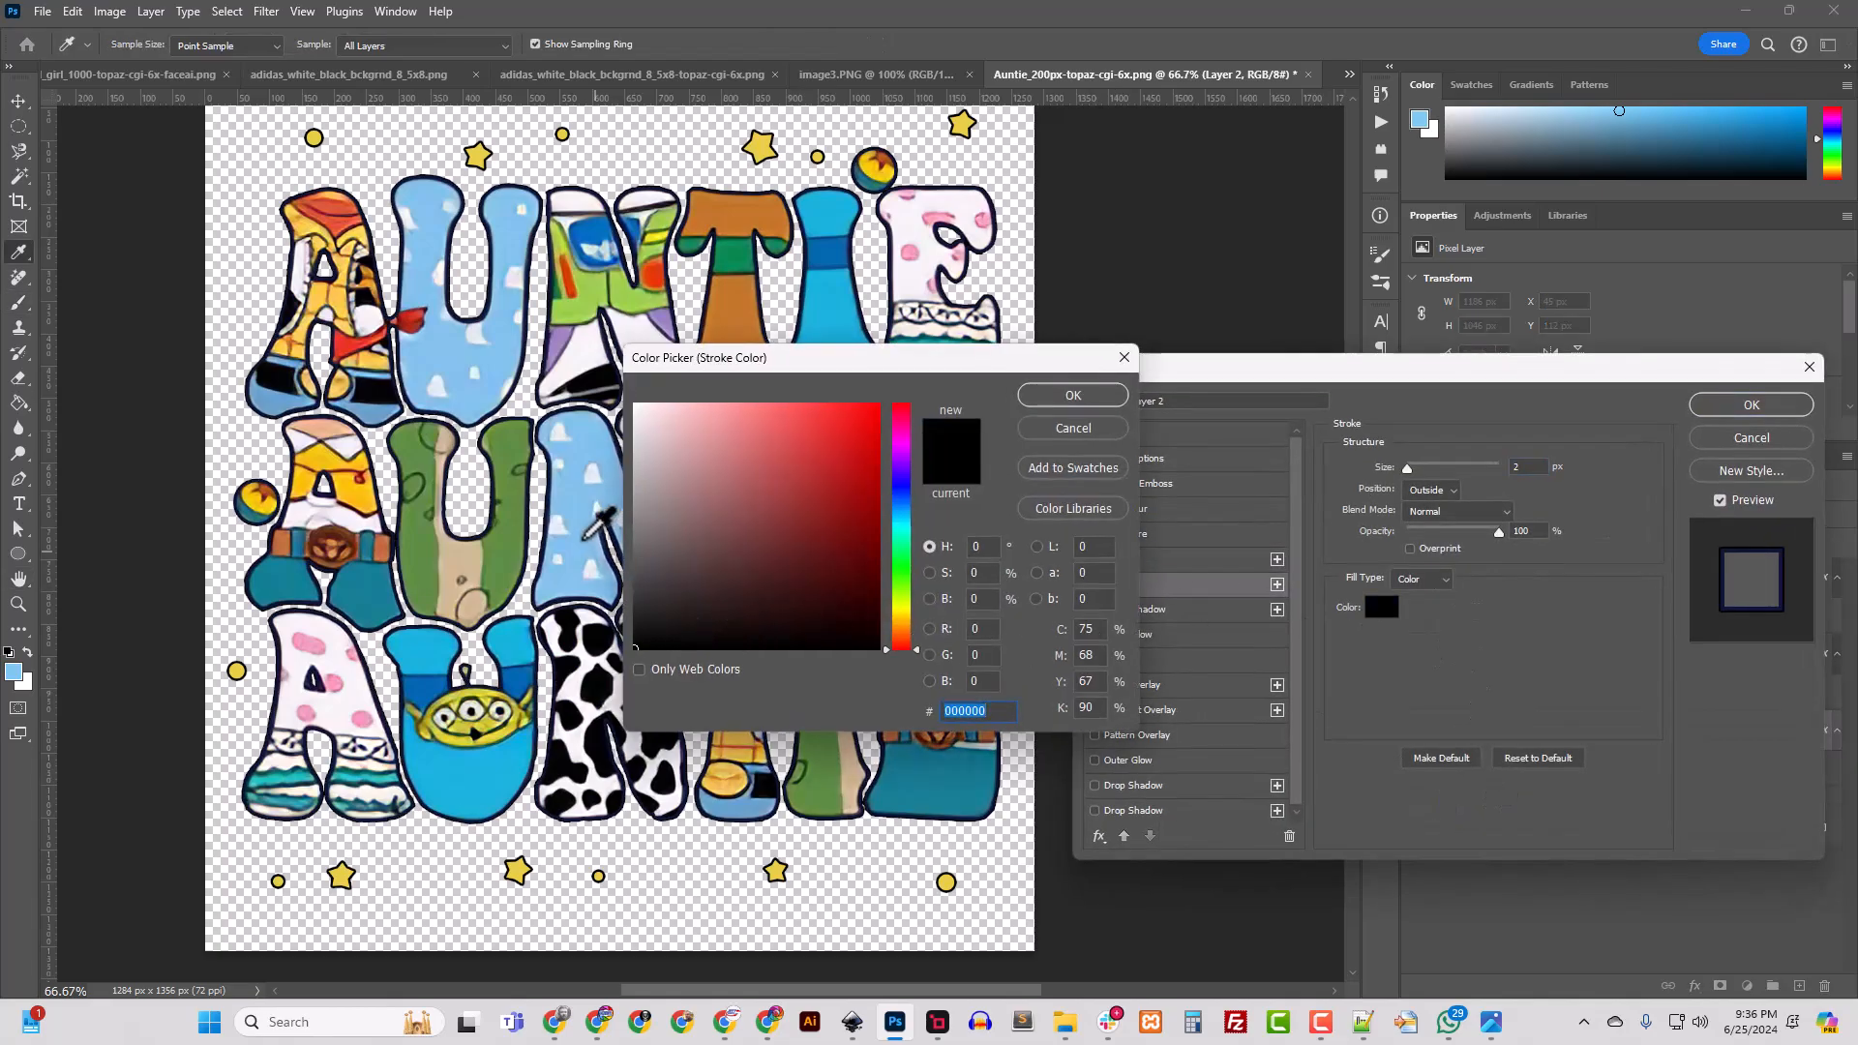
left_click(491, 225)
left_click(1072, 396)
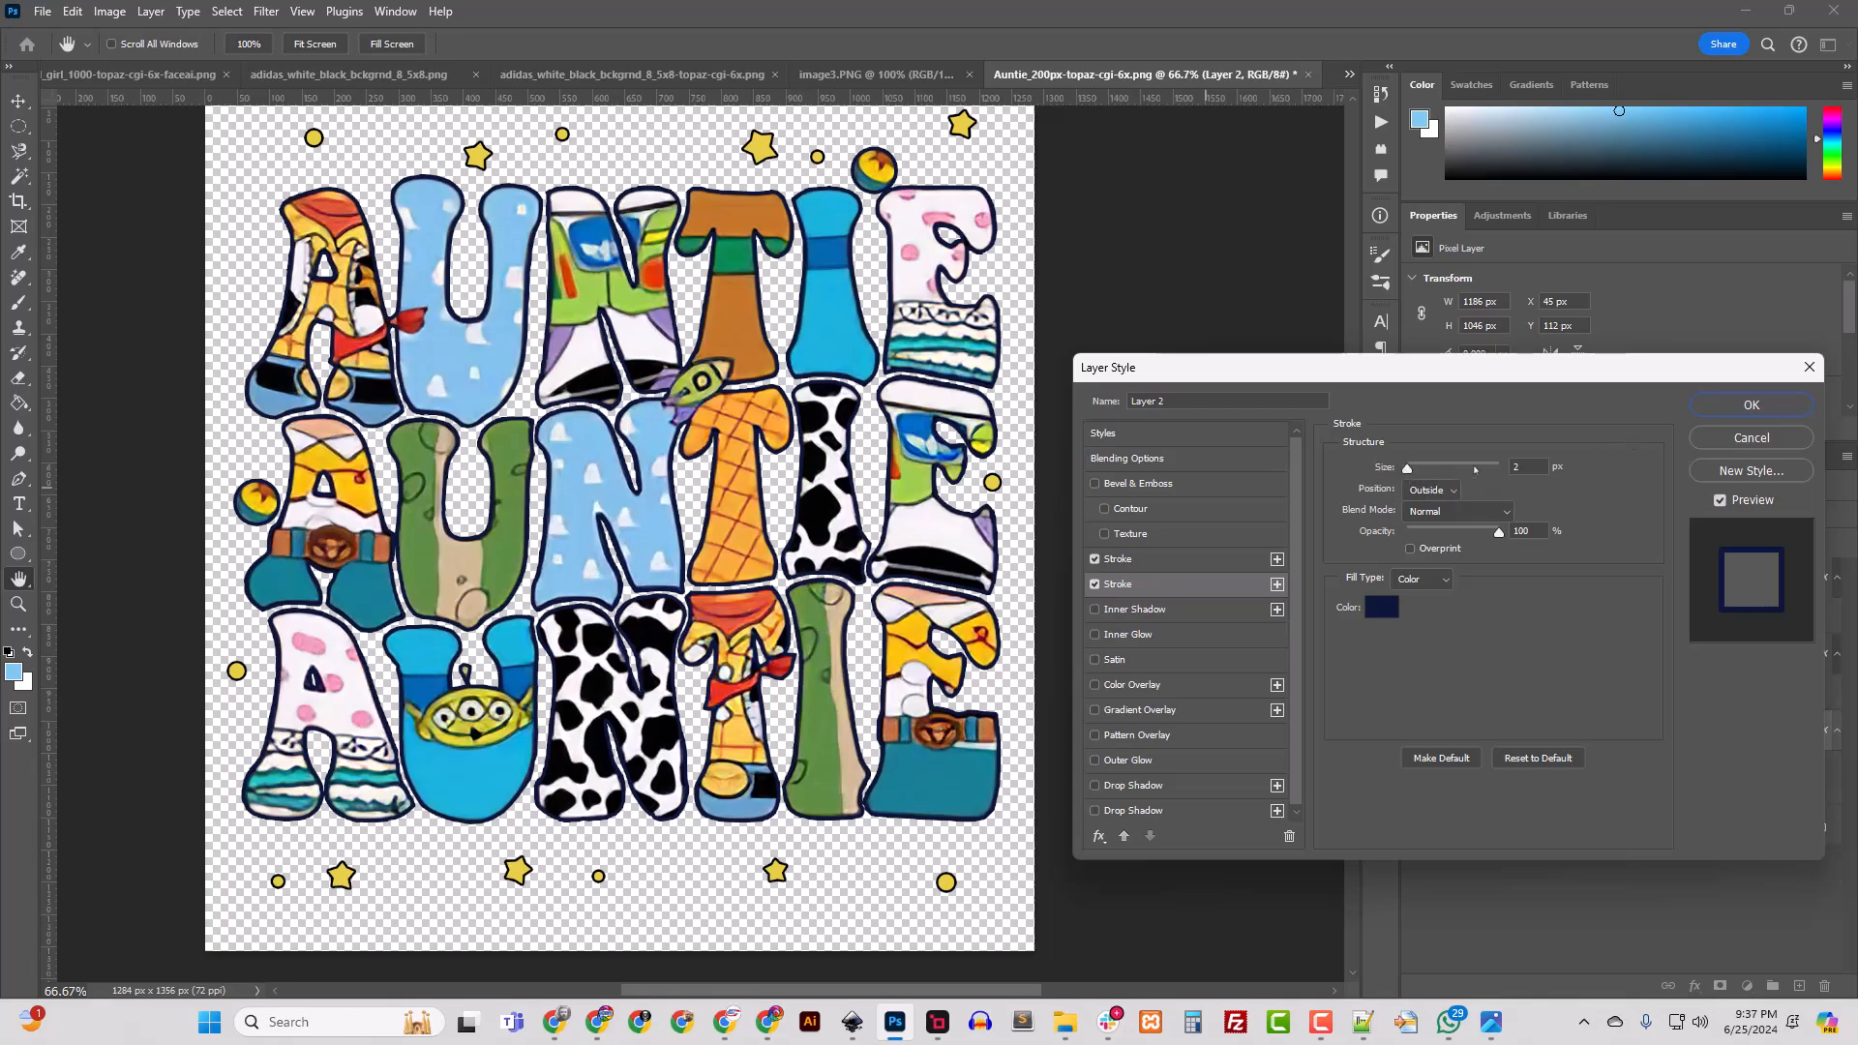
Step: Set the size of Layer 2's second navy stroke to 1 px and apply the layer style
key("BackSpace")
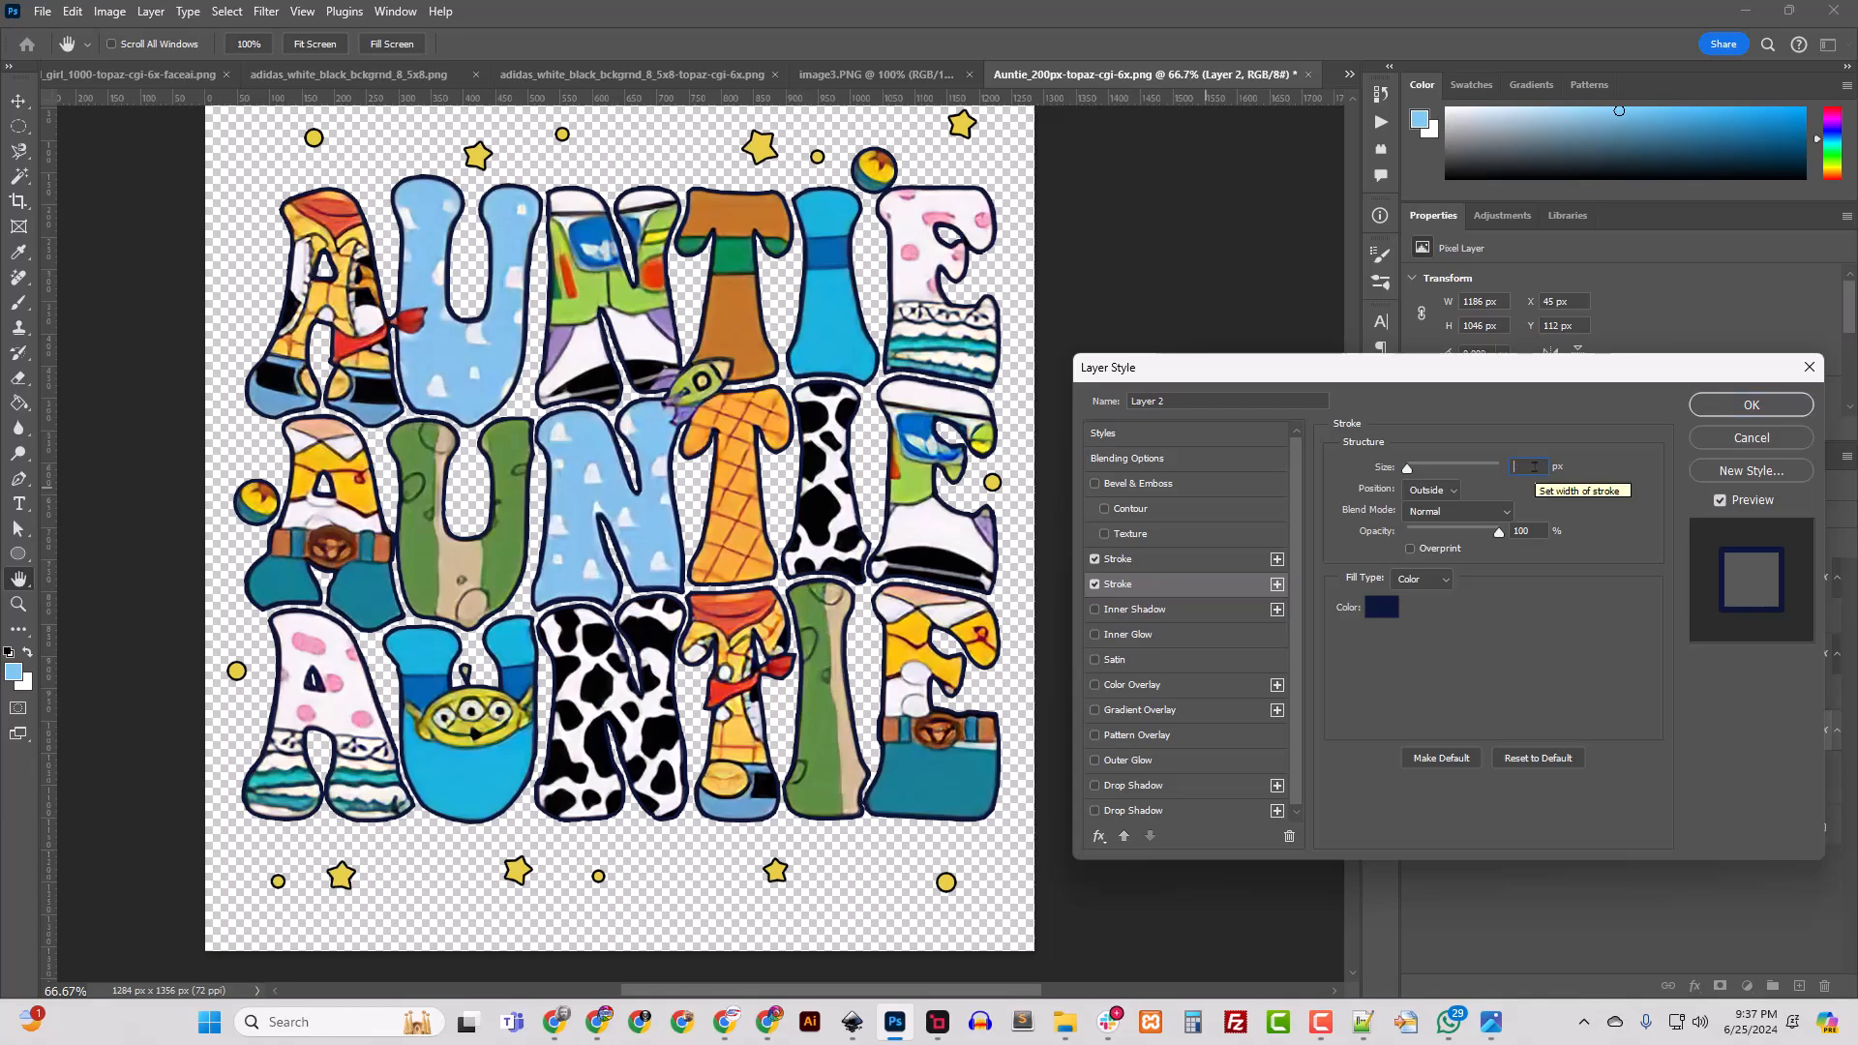
type("1")
key("Return")
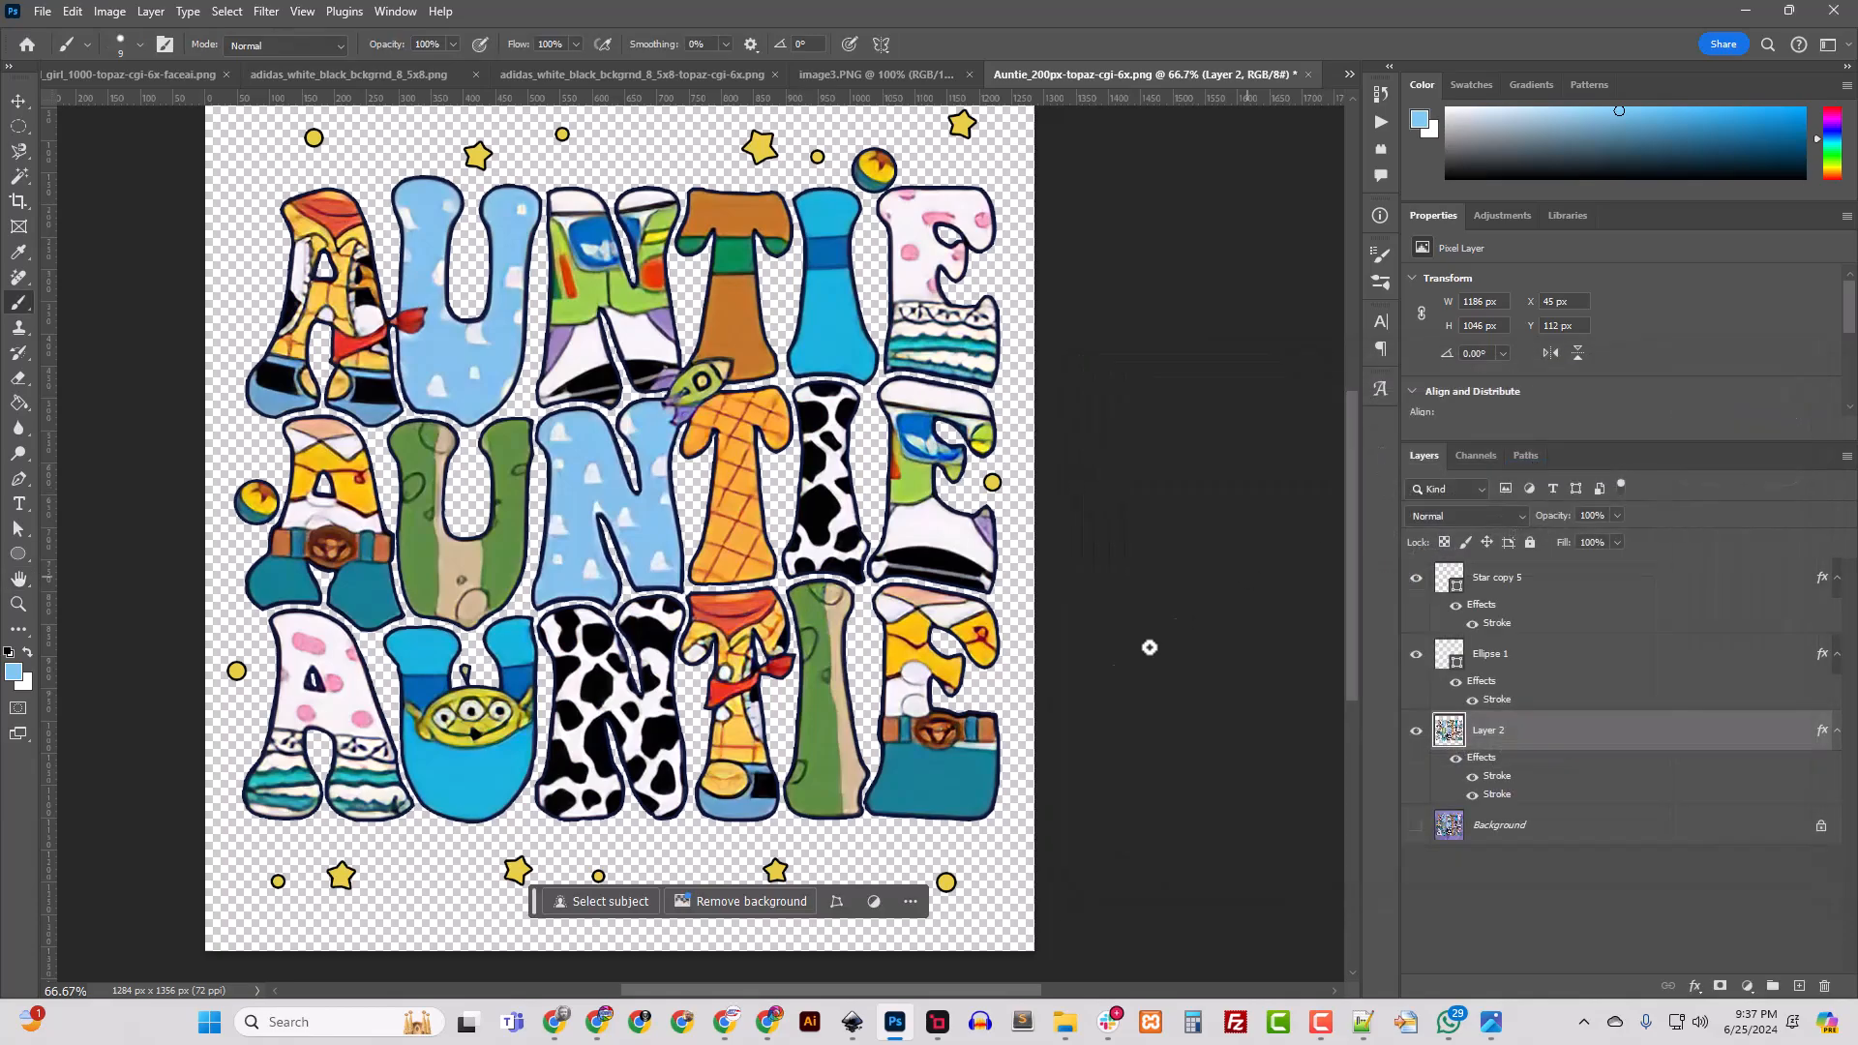
Step: Resize the image to 3600 pixels wide, keeping its proportions and automatic resampling
scroll(486, 657, "down", 2)
key("ctrl+plus")
key("ctrl+plus")
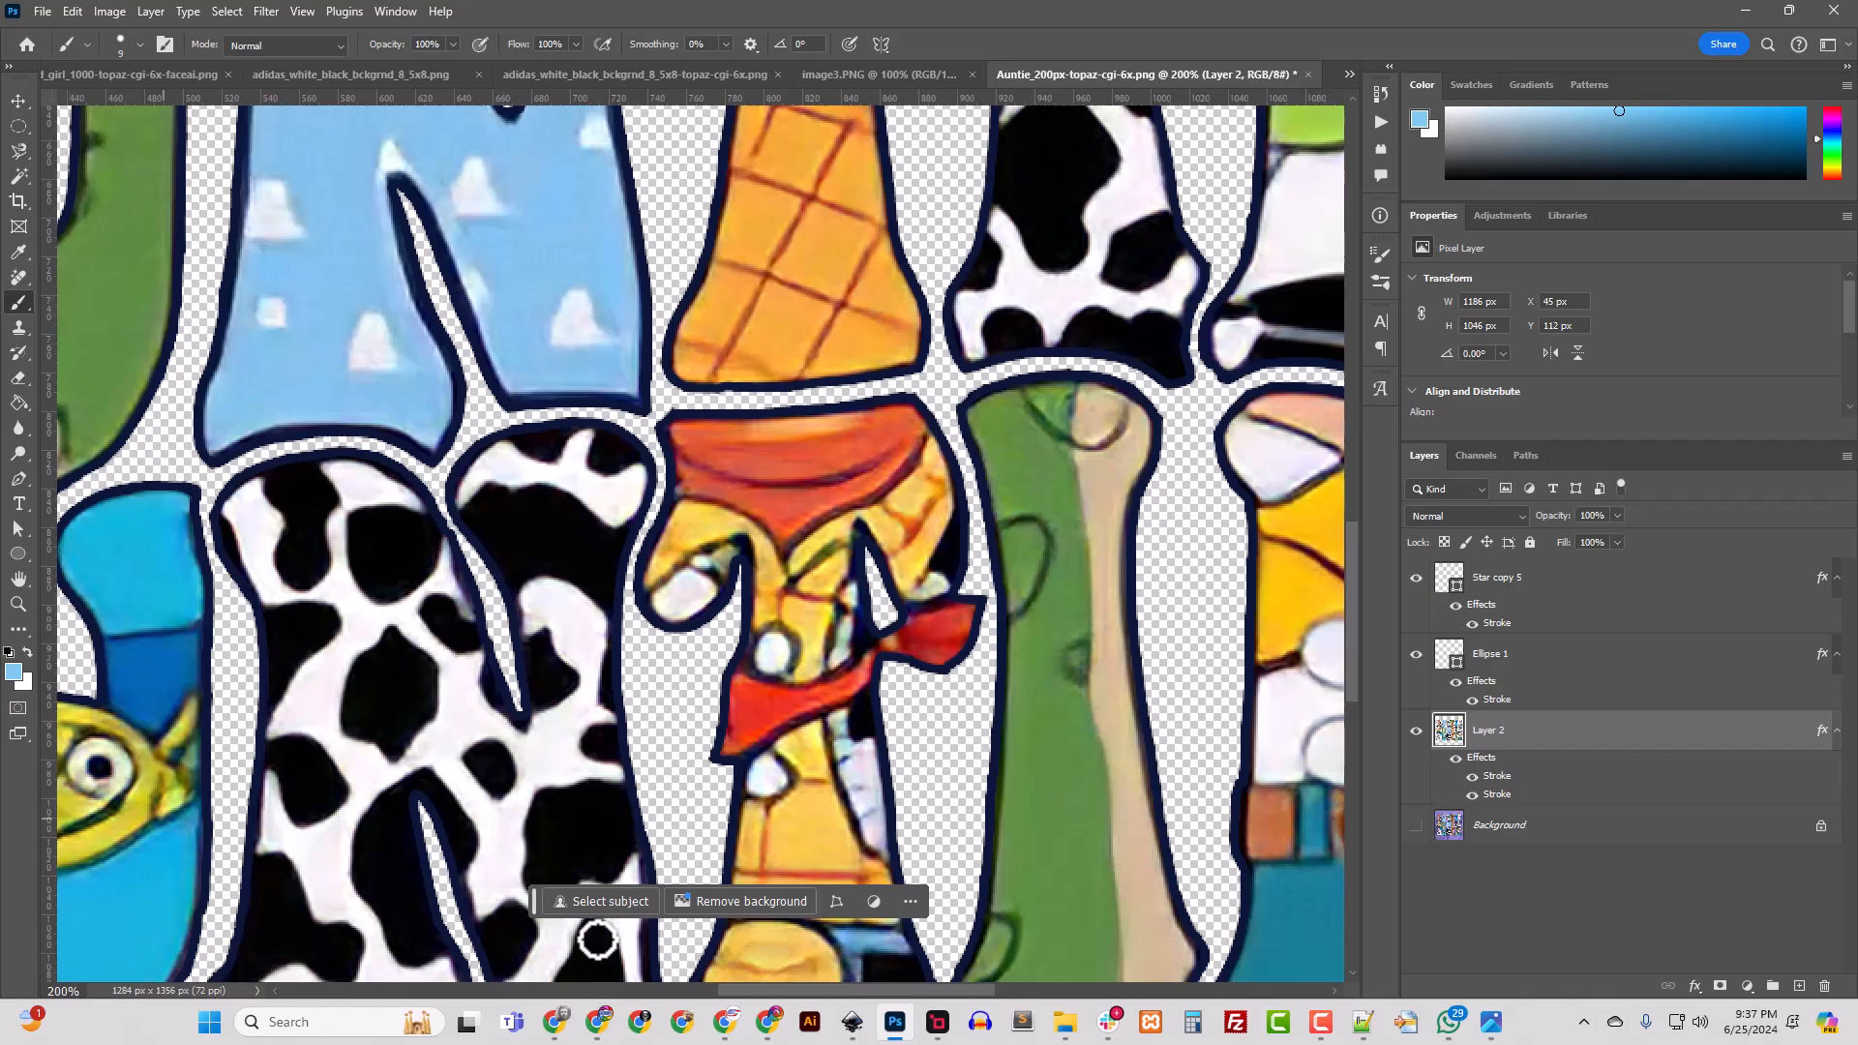
left_click_drag(760, 991, 594, 991)
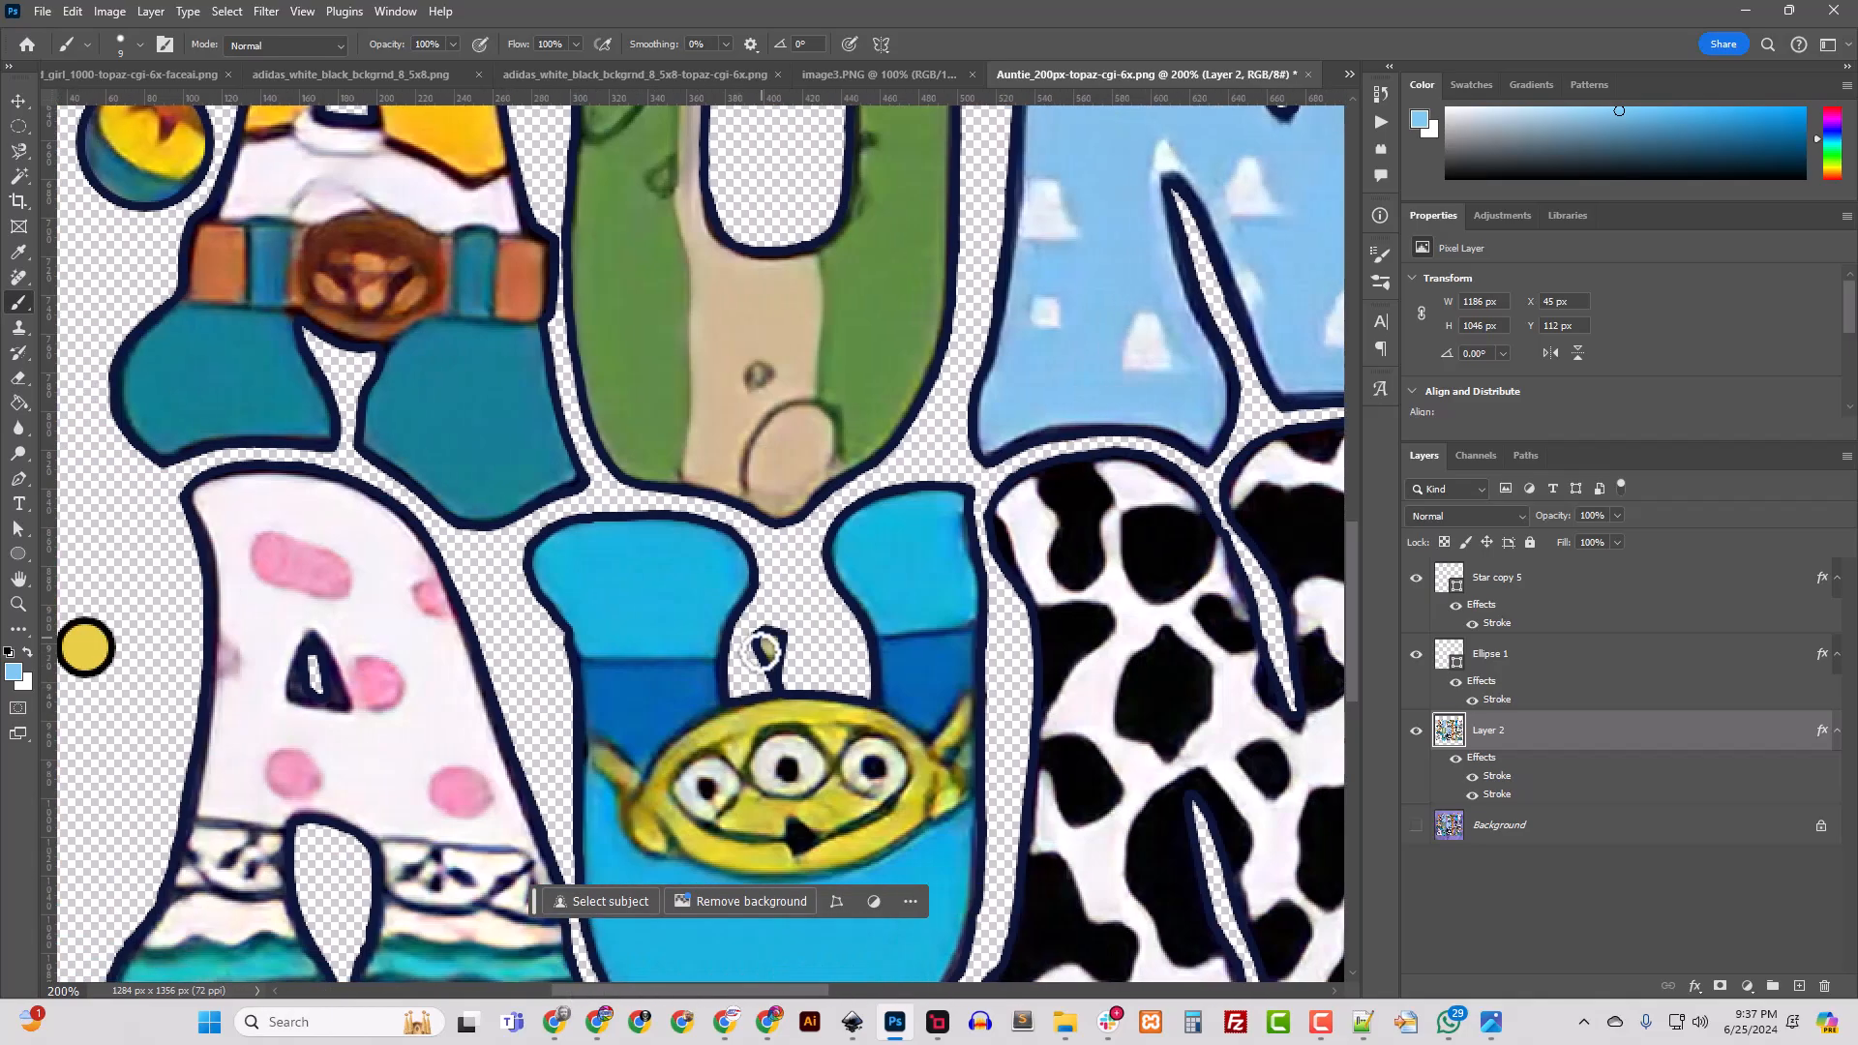
key("ctrl+minus")
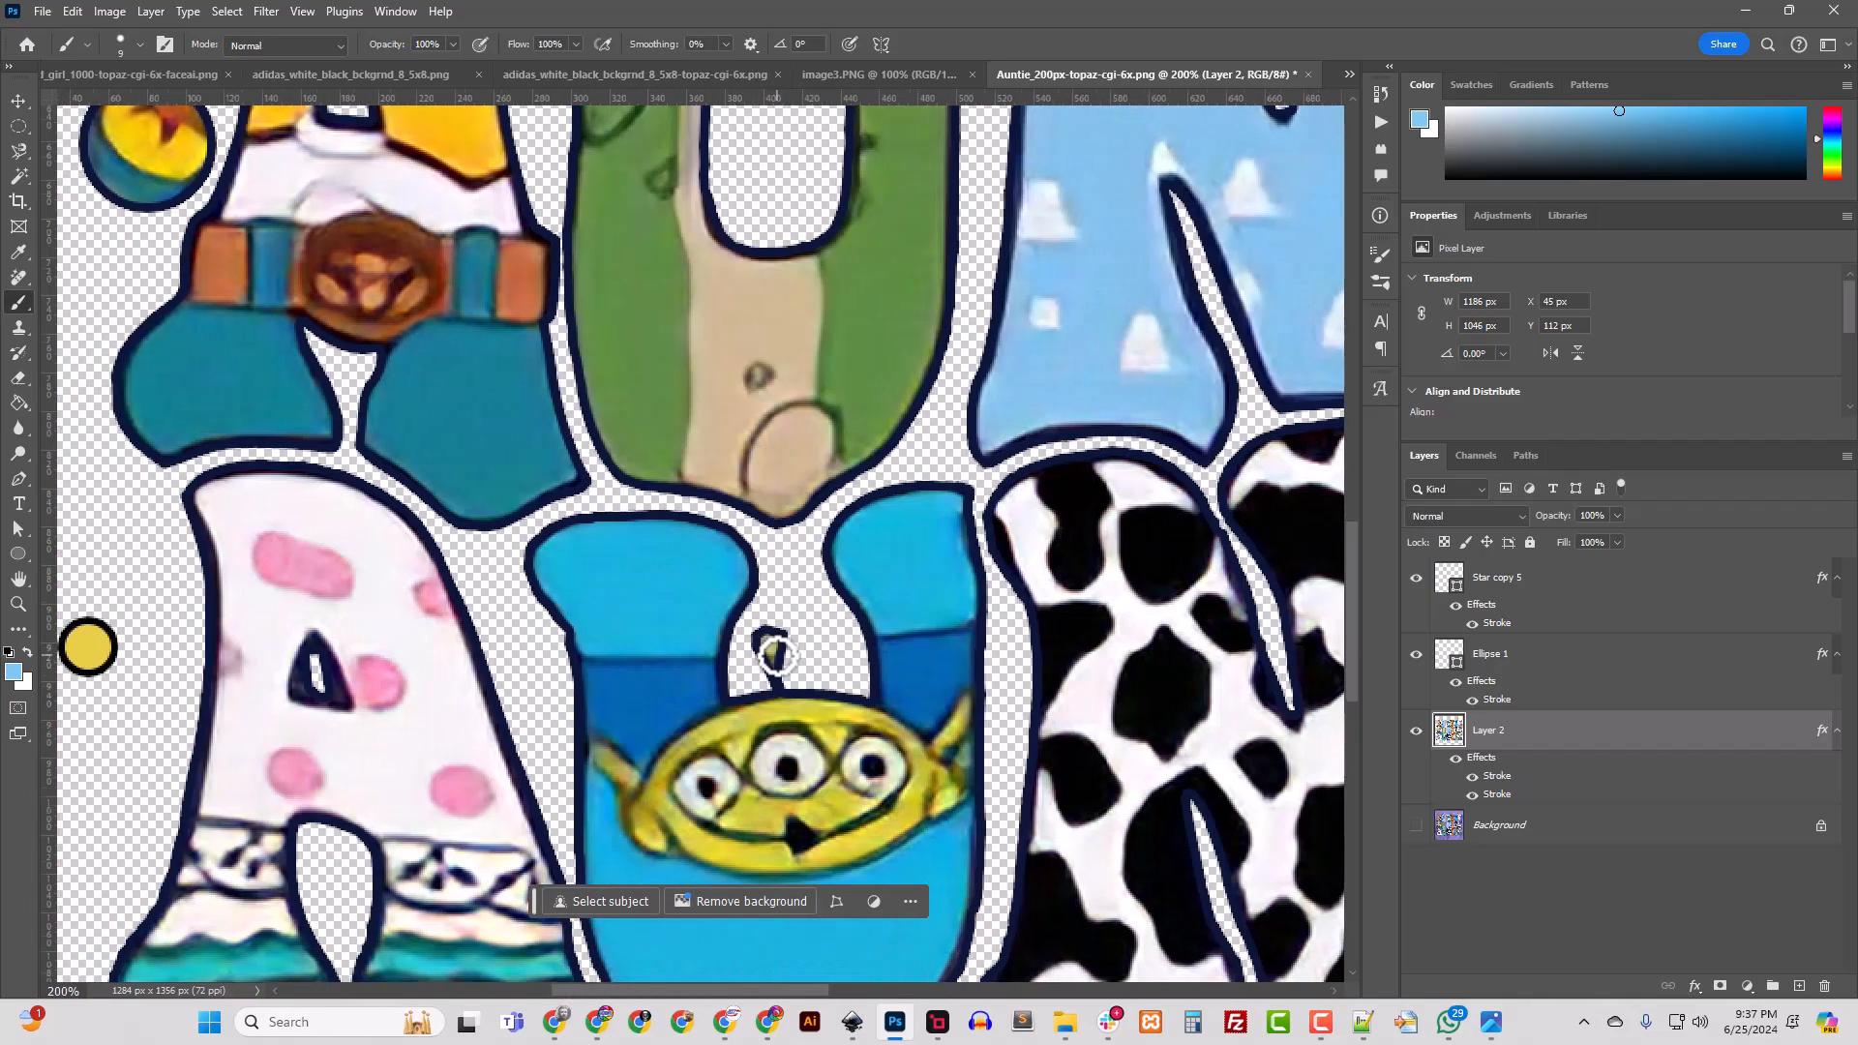
key("ctrl+minus")
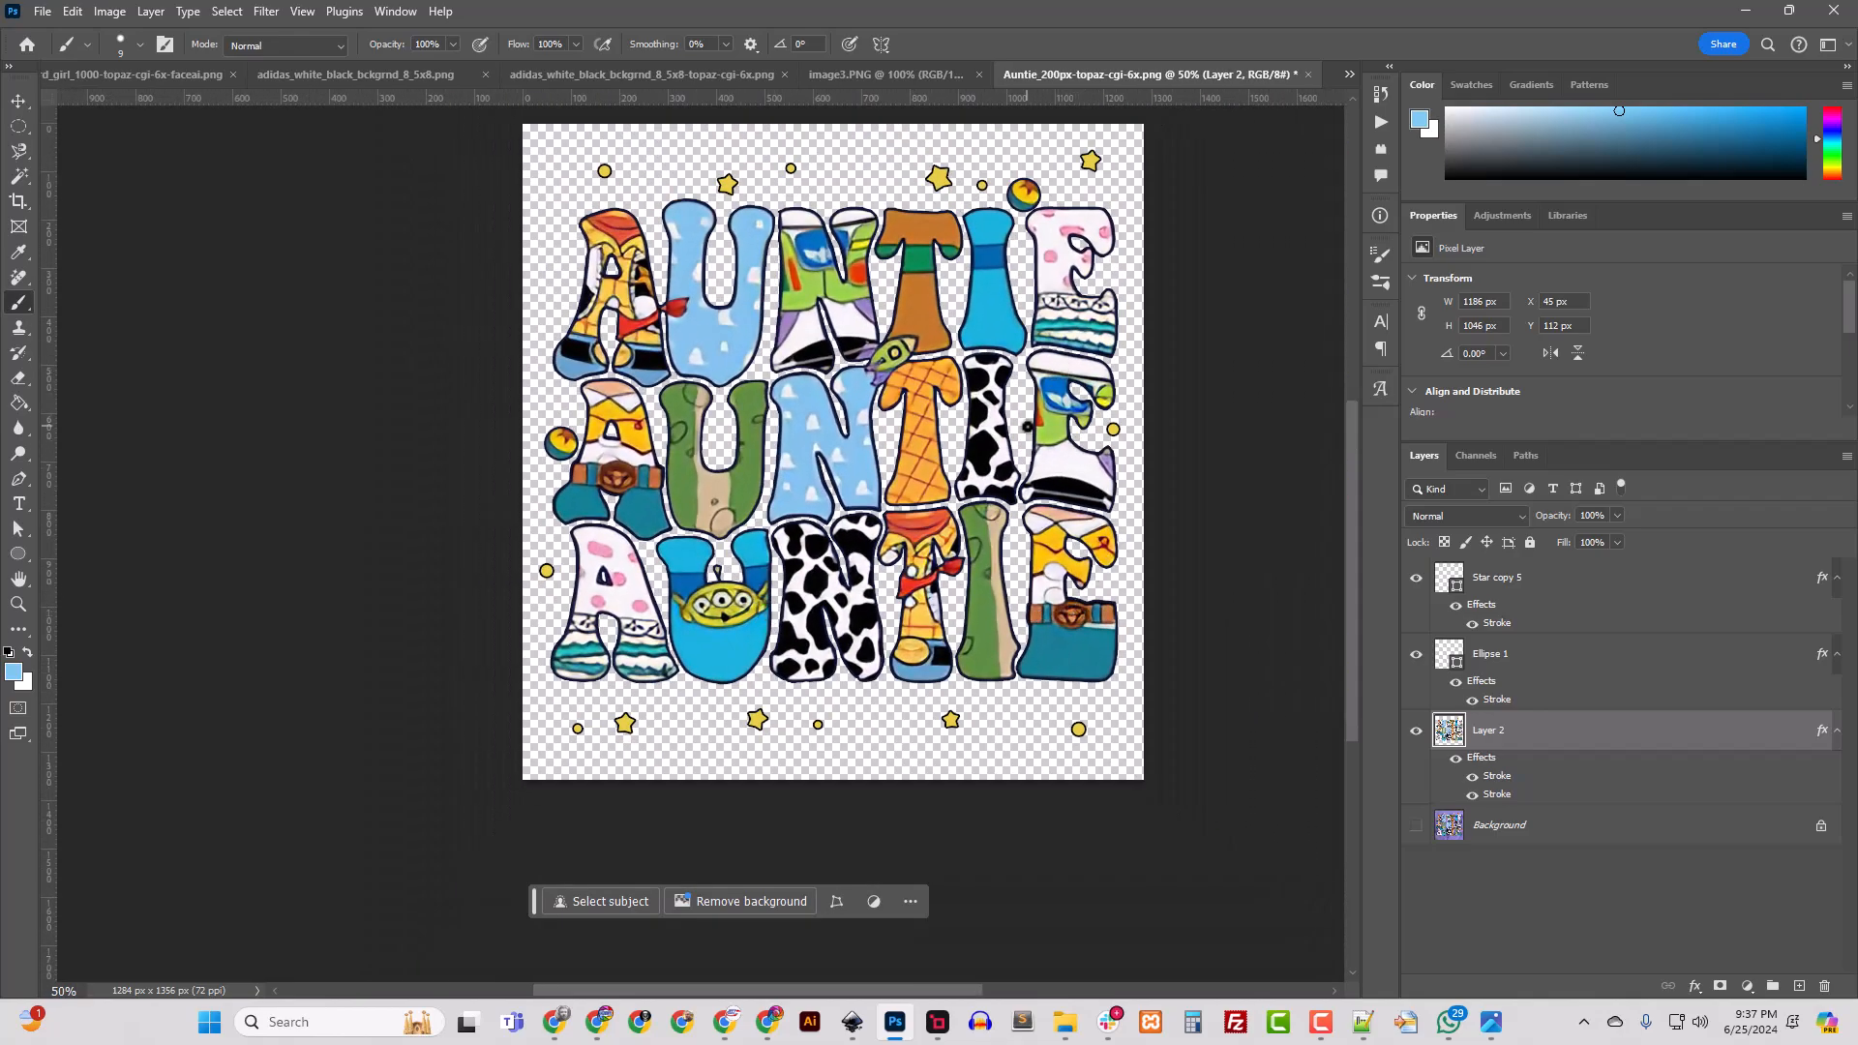
left_click(109, 10)
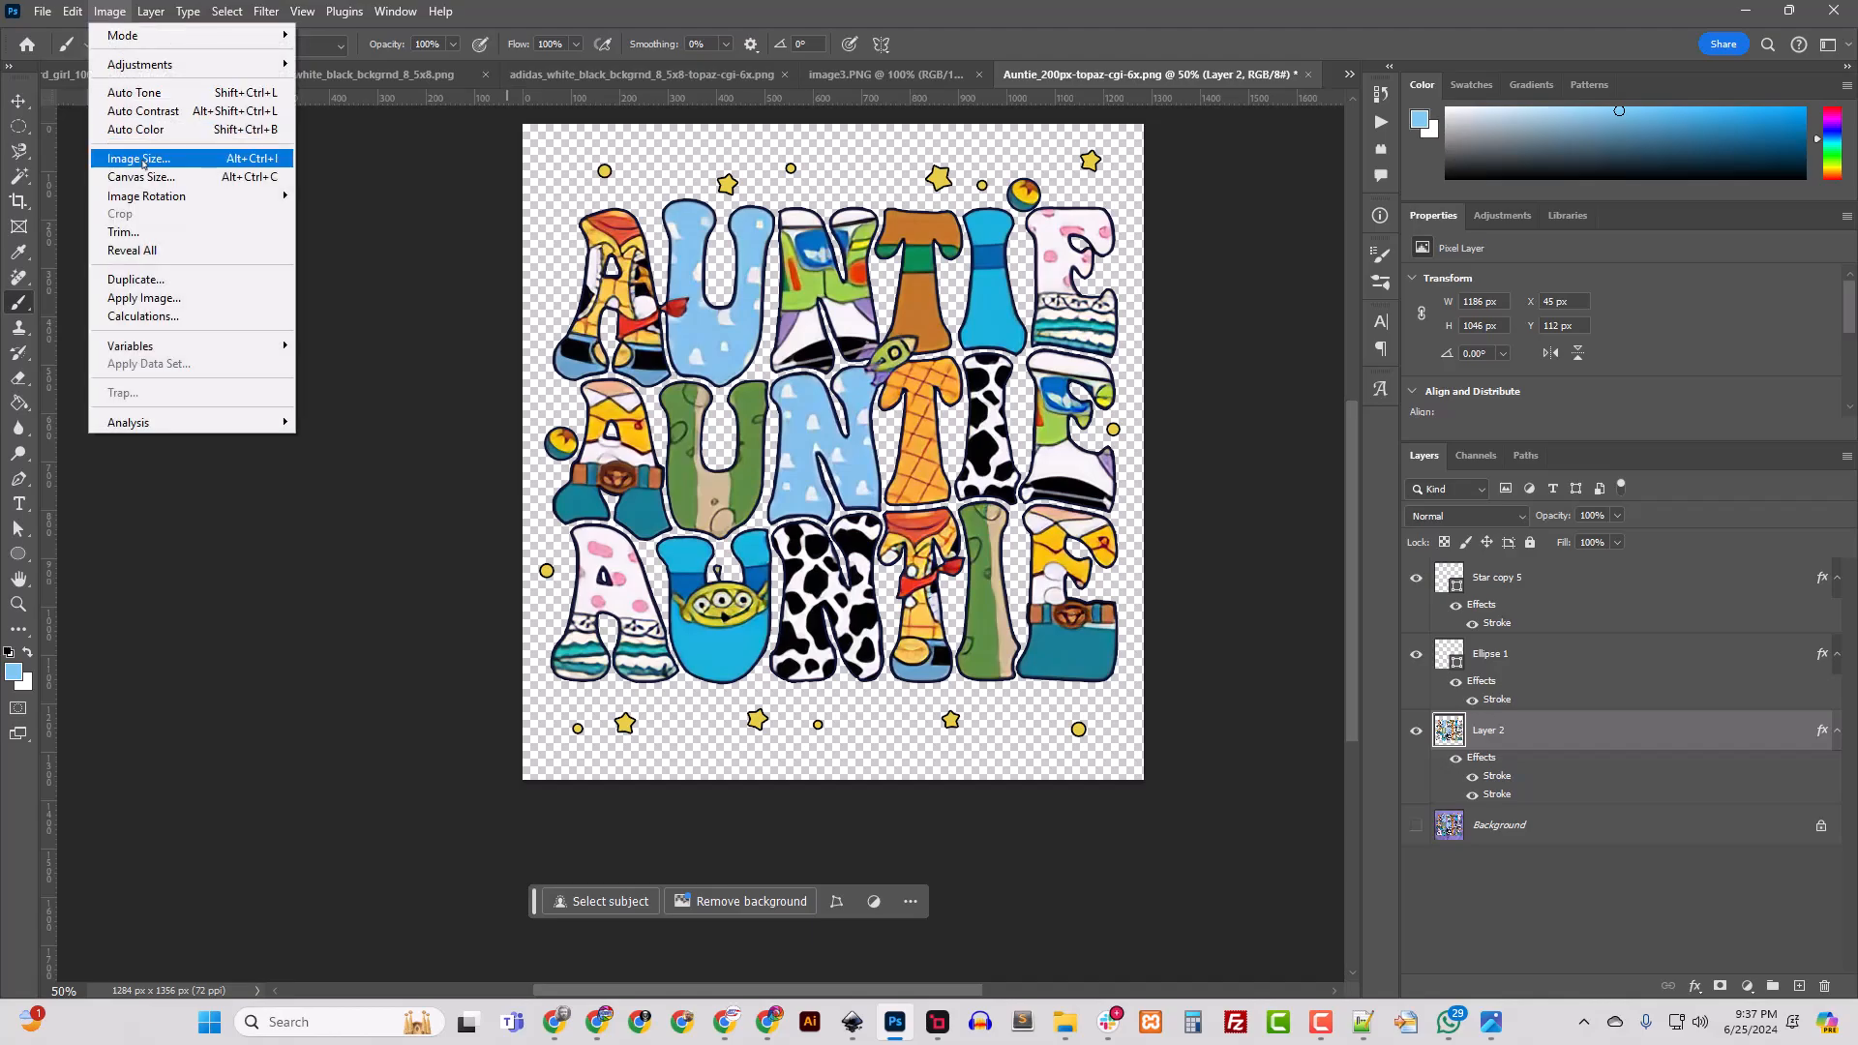
left_click(135, 157)
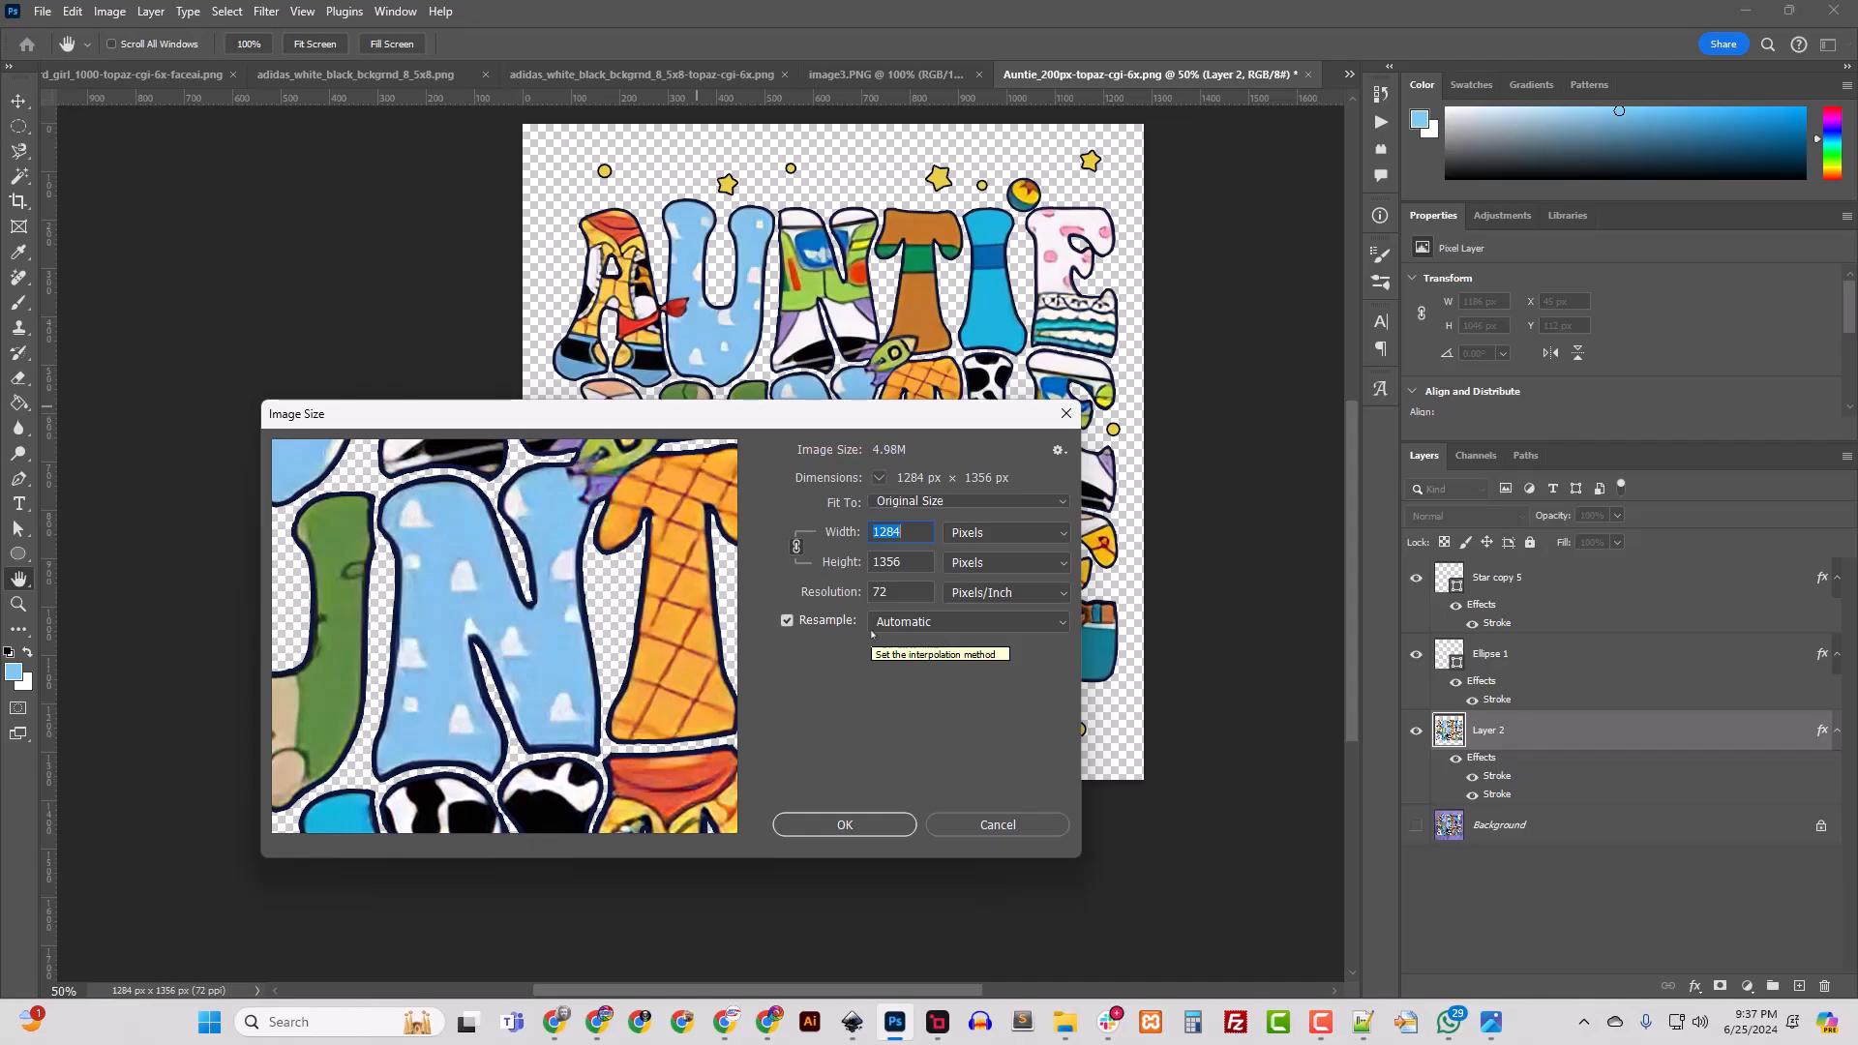
type("3600")
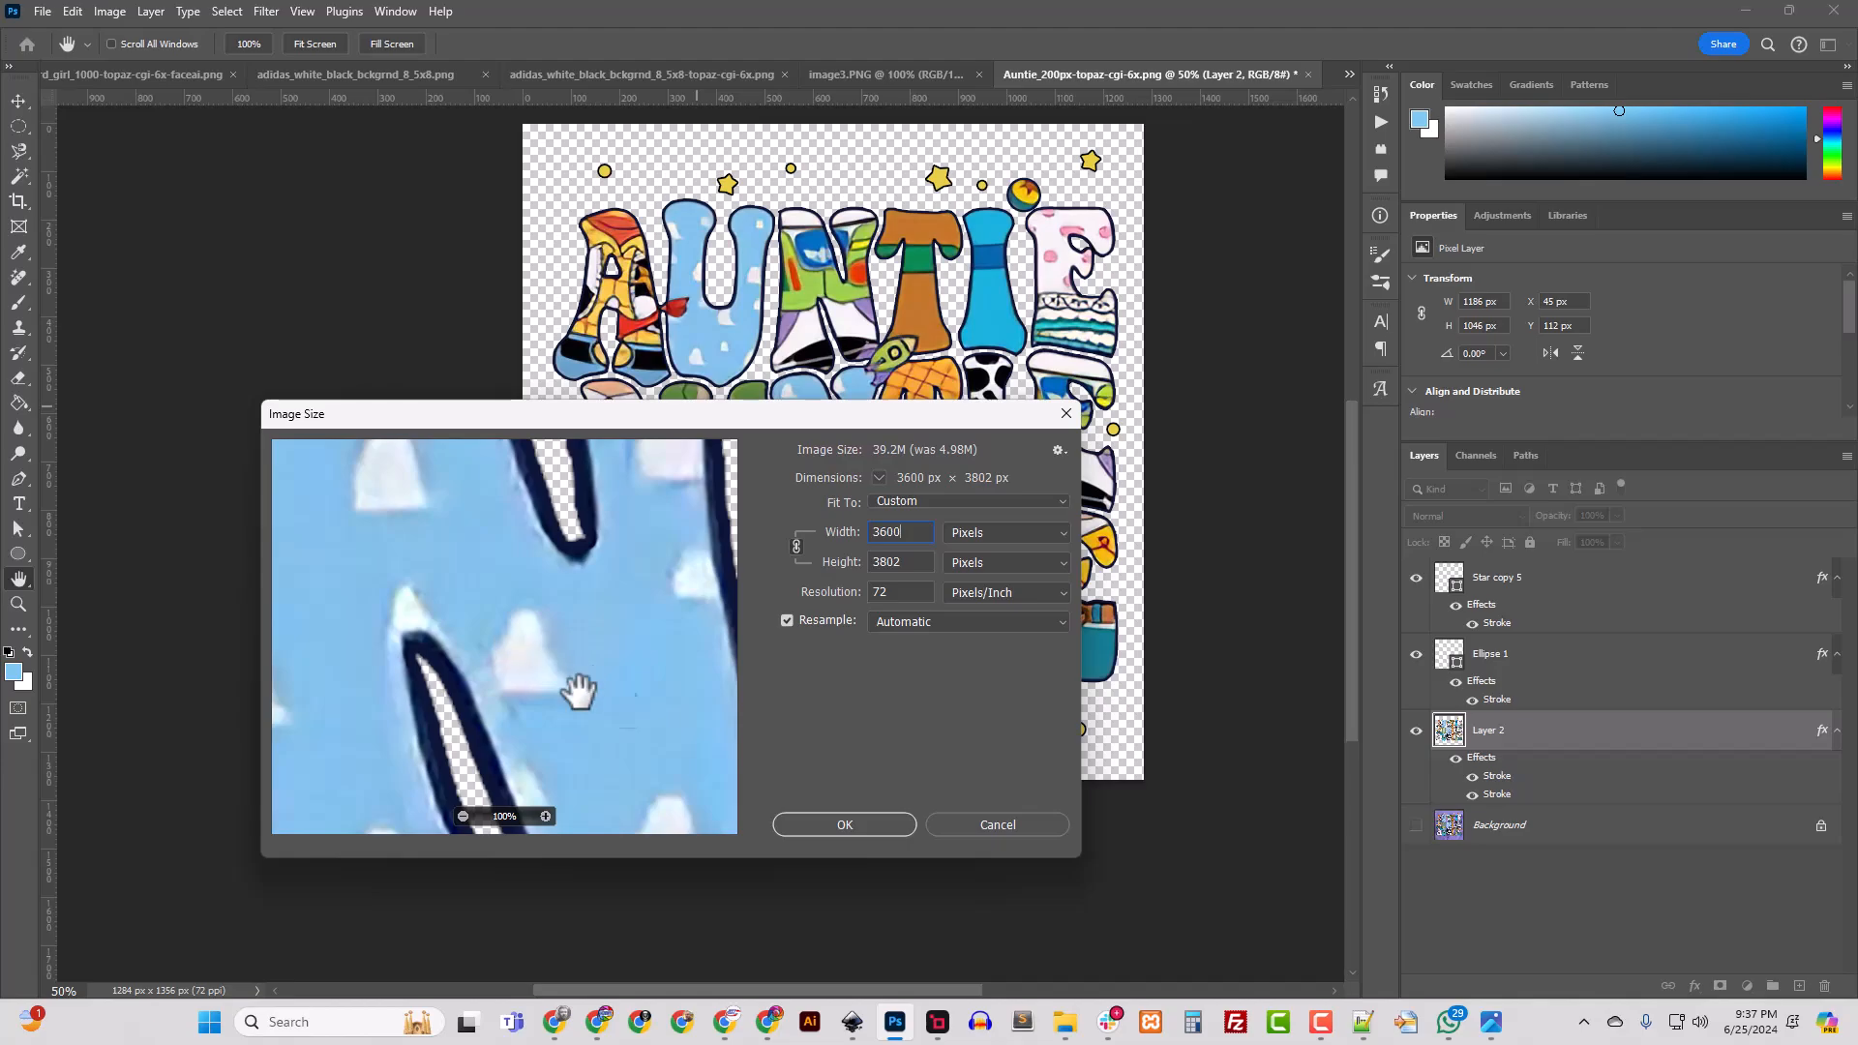
left_click(844, 824)
key("b")
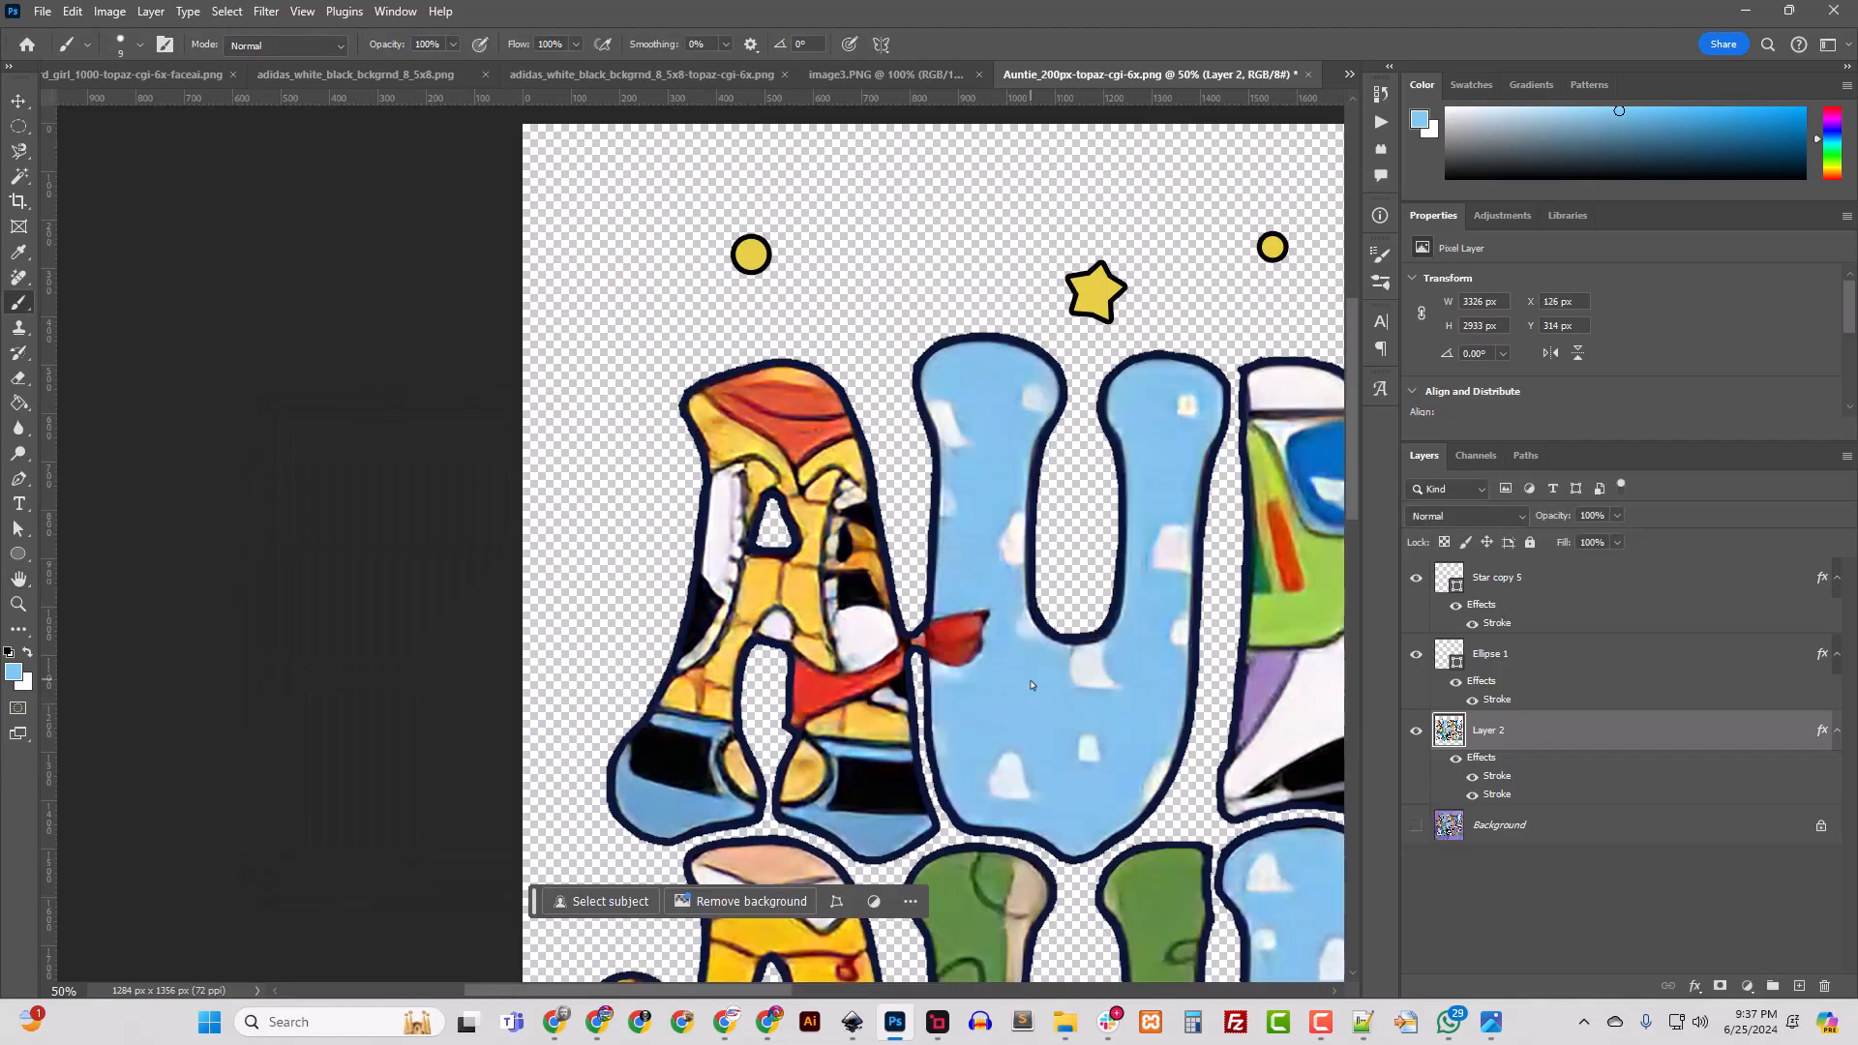
Step: Examine the enlarged artwork's letter outlines, balls, stars and dots for remaining flaws across all three rows
key("ctrl+plus")
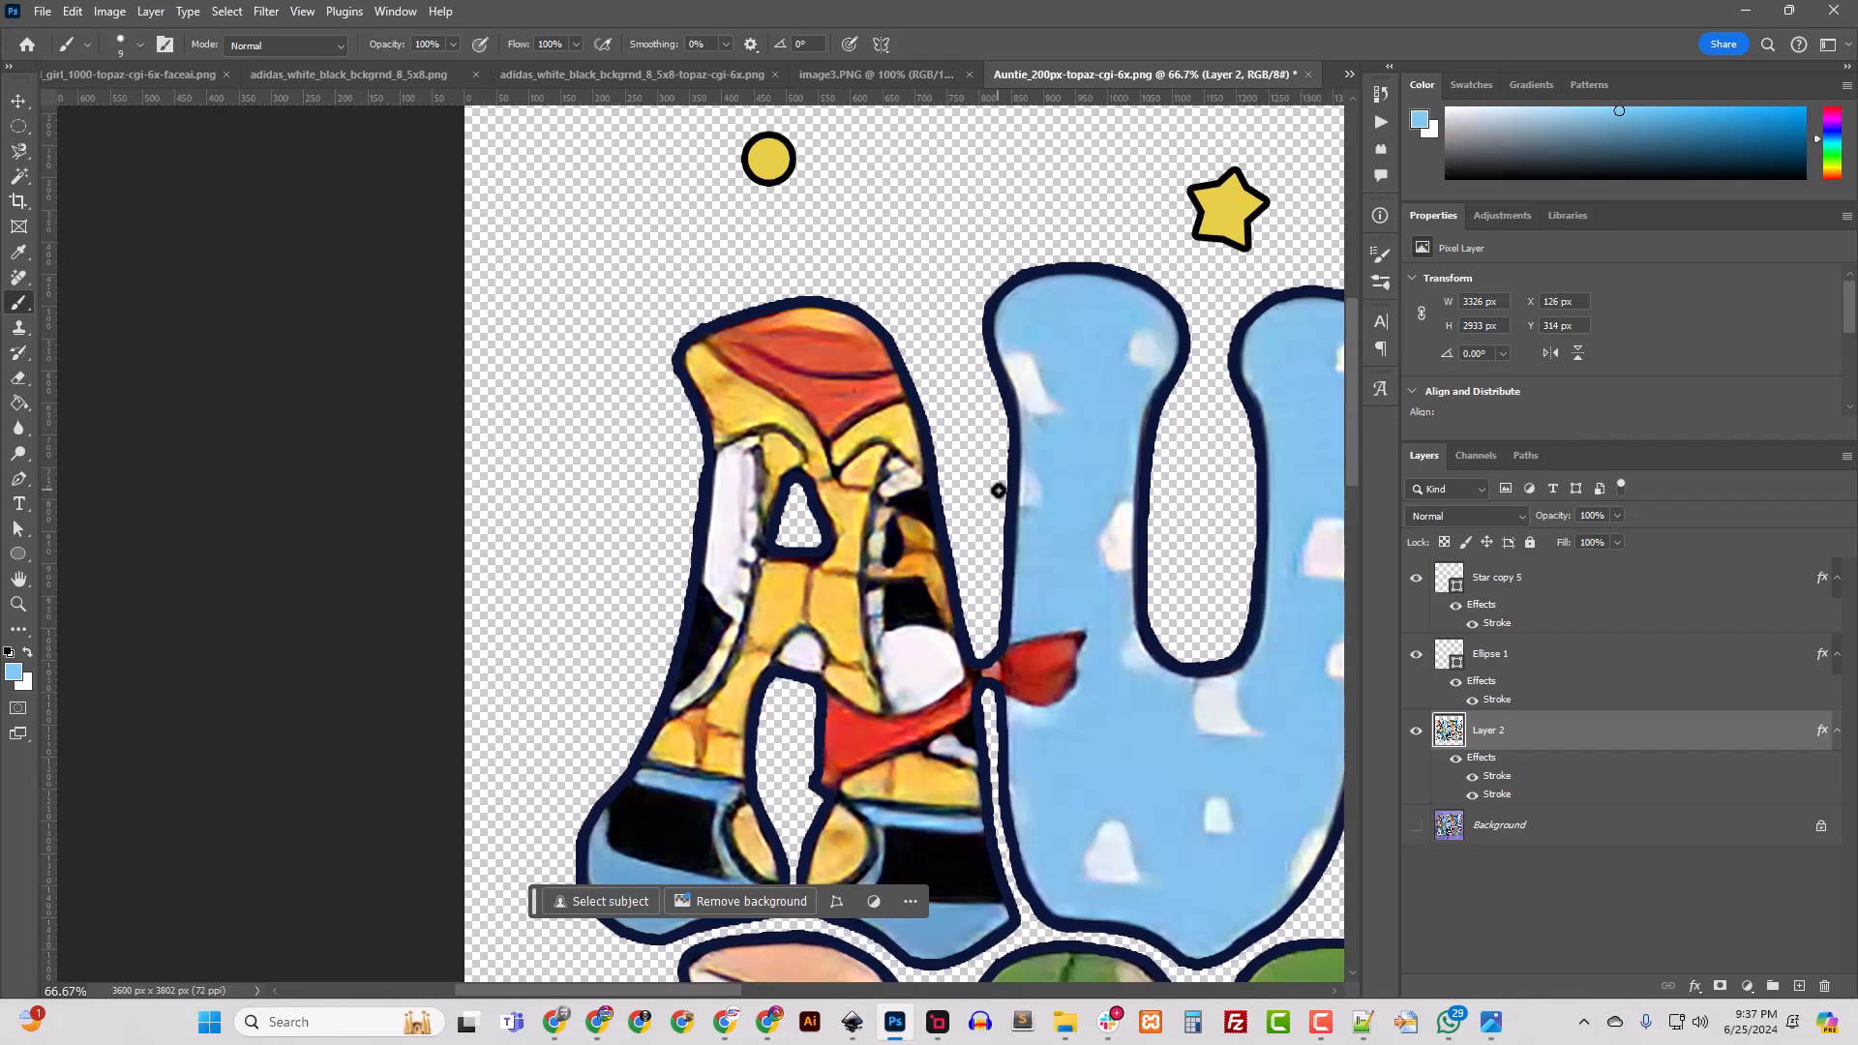
key("ctrl+minus")
key("ctrl+minus")
scroll(997, 491, "down", 3)
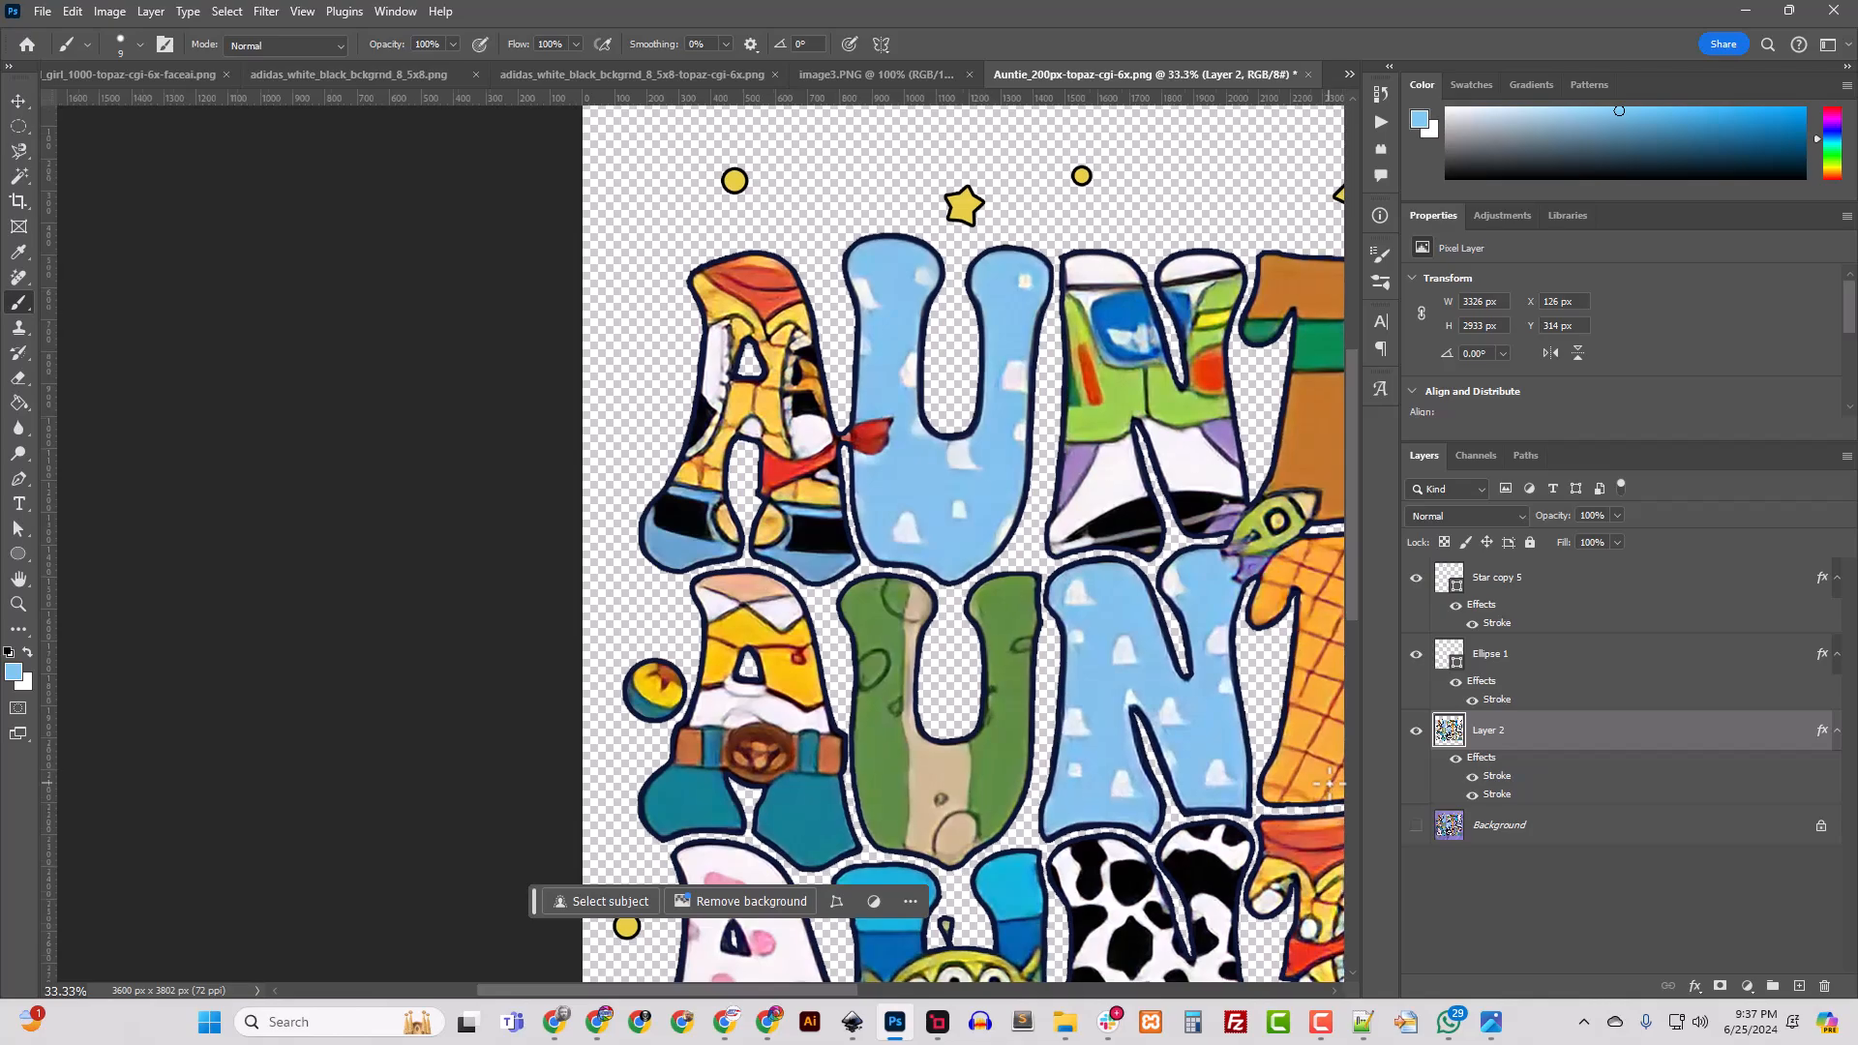
key("ctrl+minus")
key("ctrl+minus")
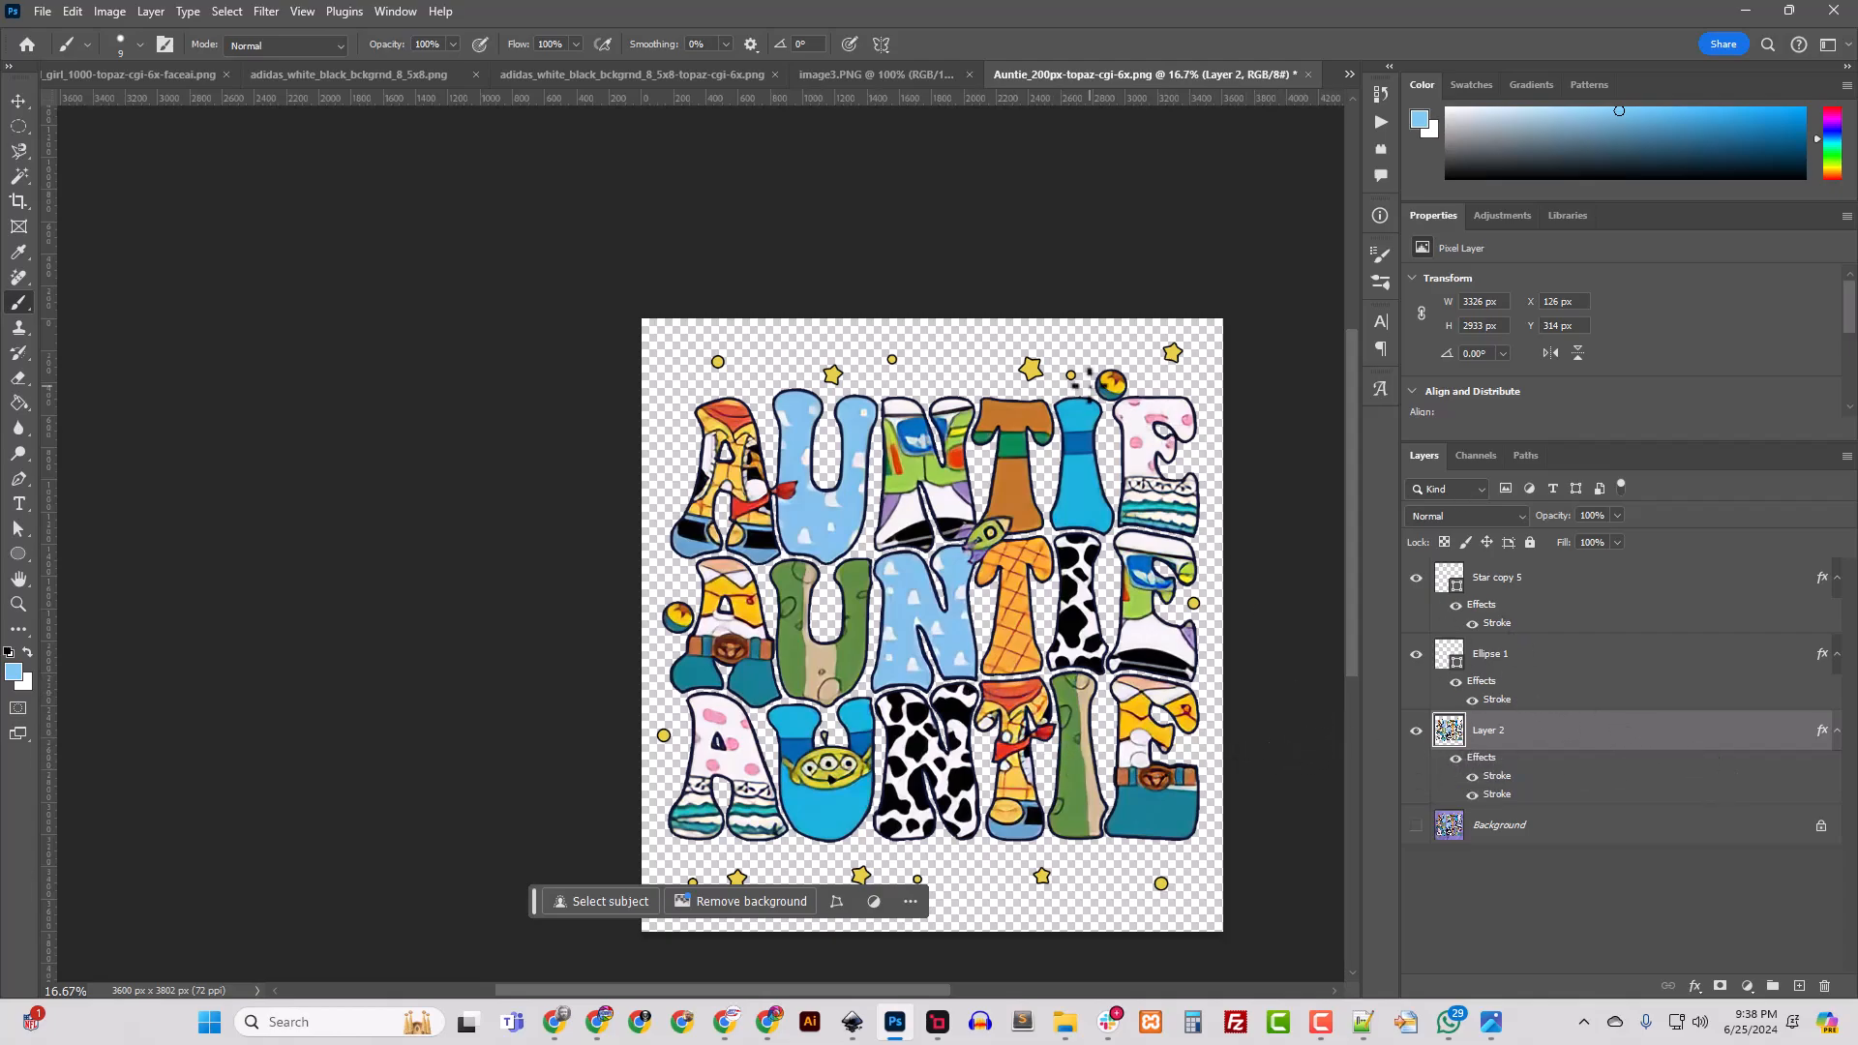
key("ctrl+plus")
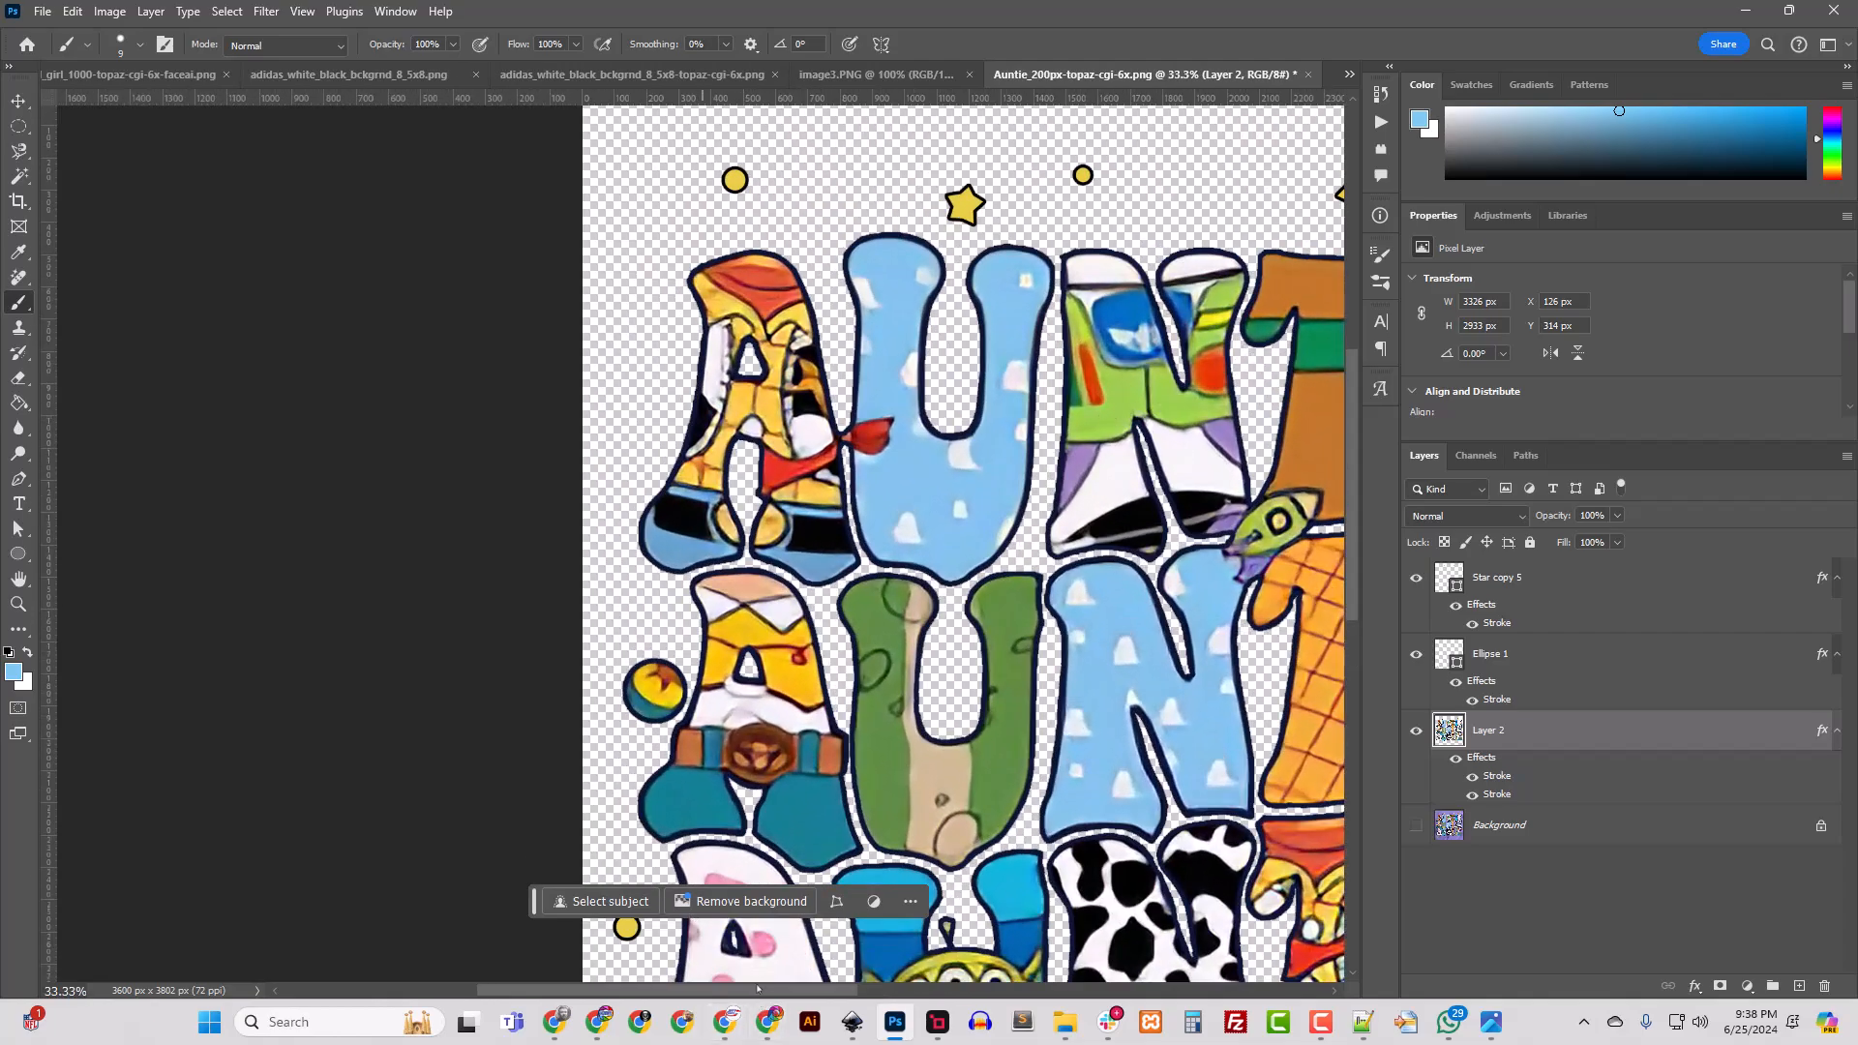
left_click_drag(762, 991, 933, 992)
scroll(945, 844, "up", 3)
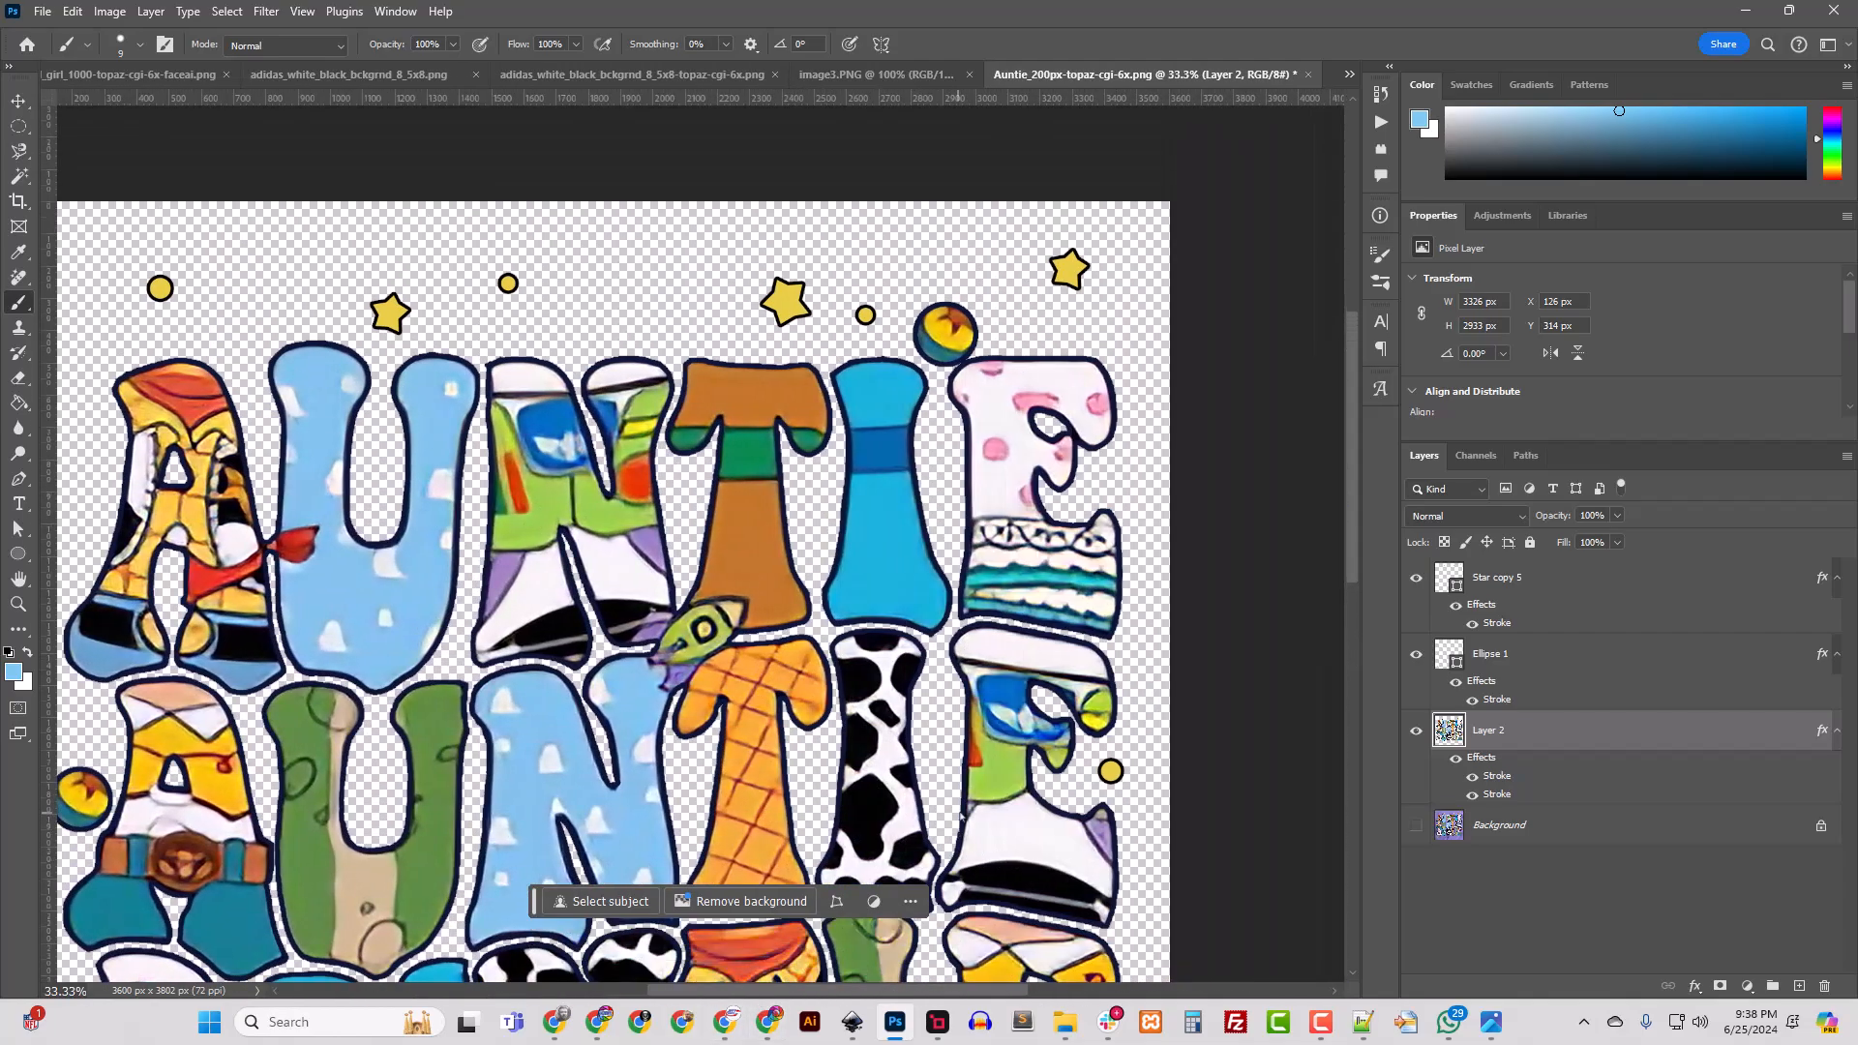
key("ctrl+plus")
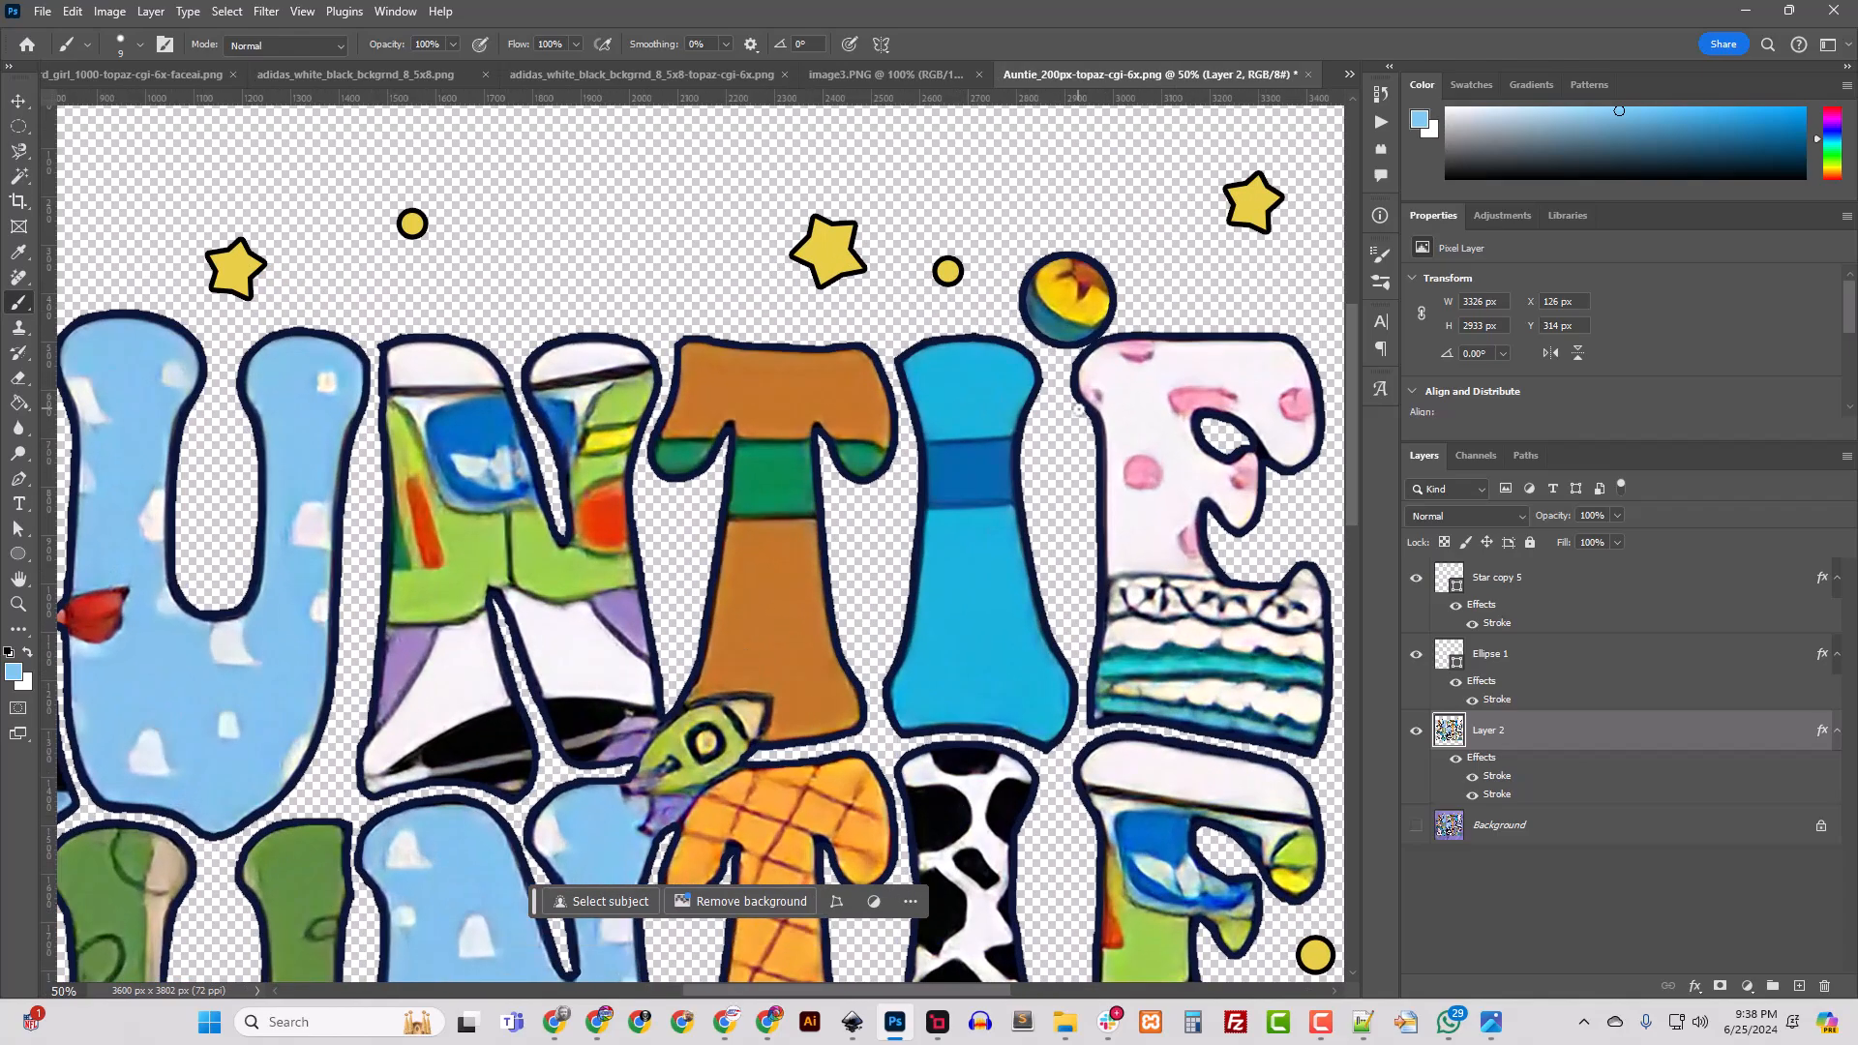
key("e")
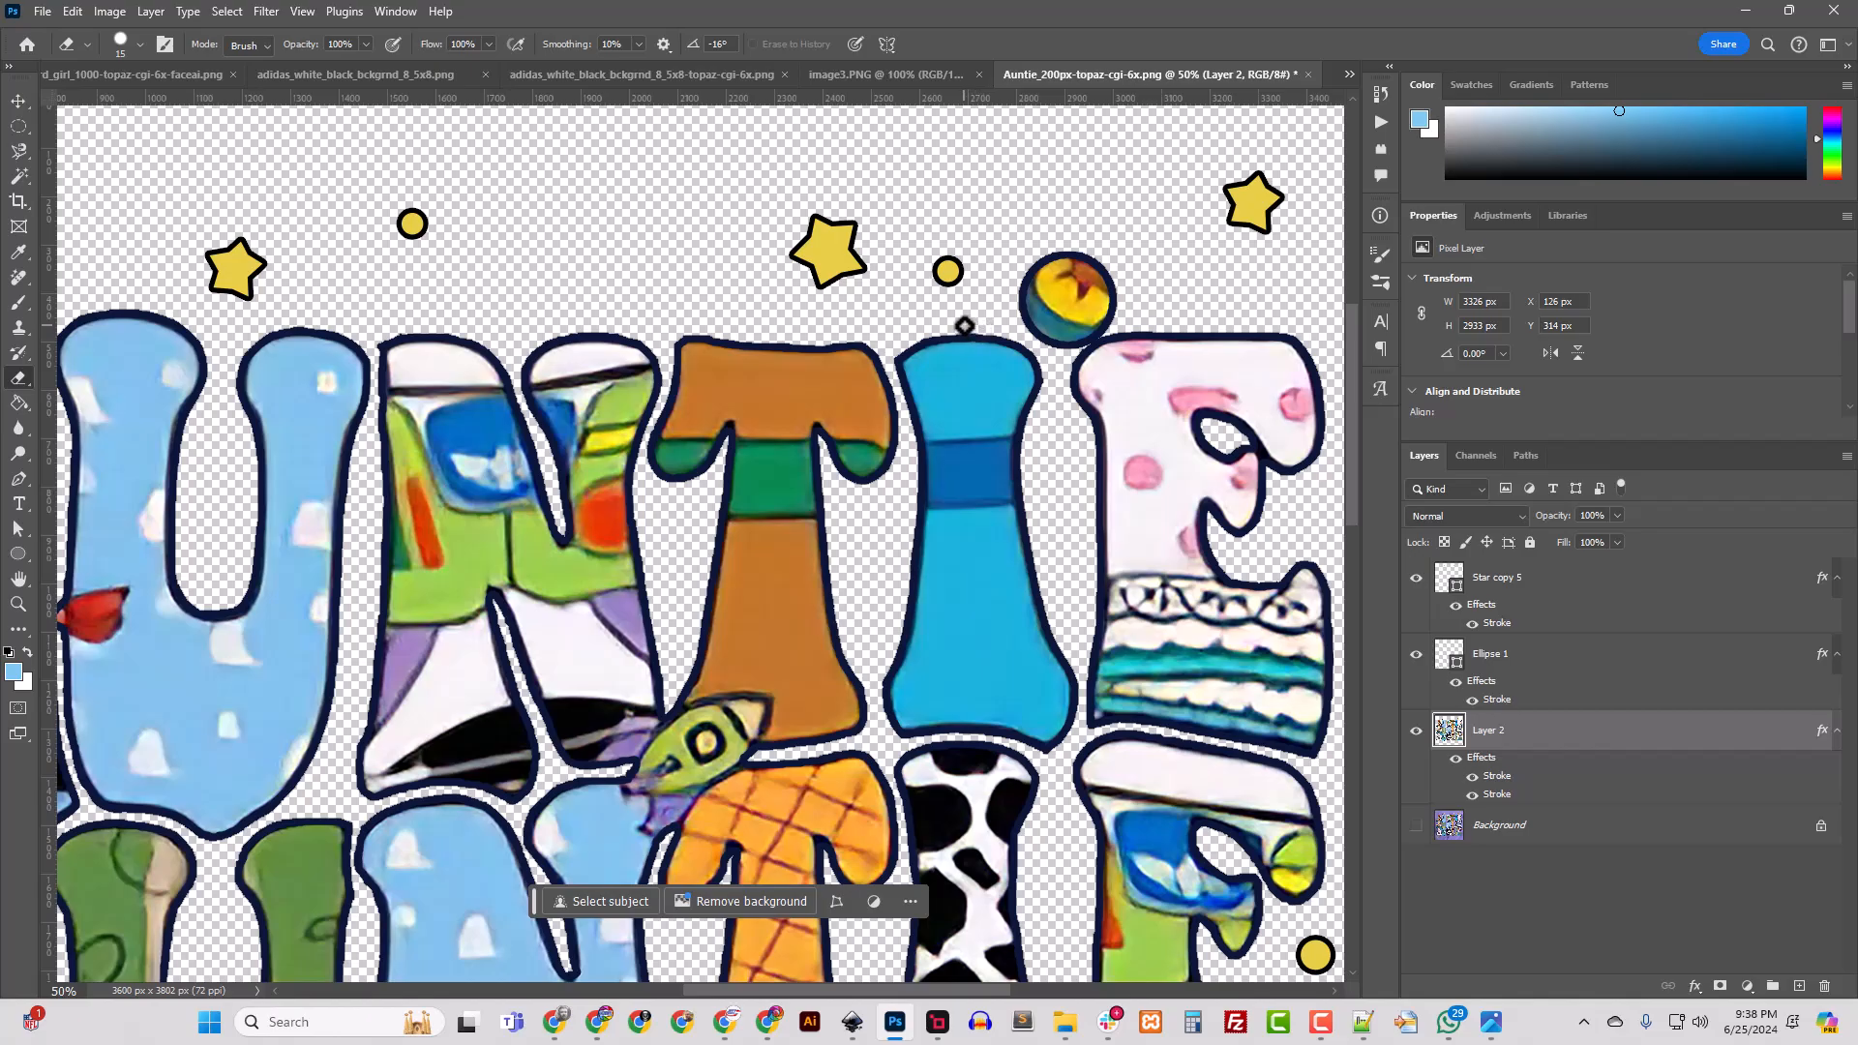
key("ctrl+minus")
key("ctrl+minus")
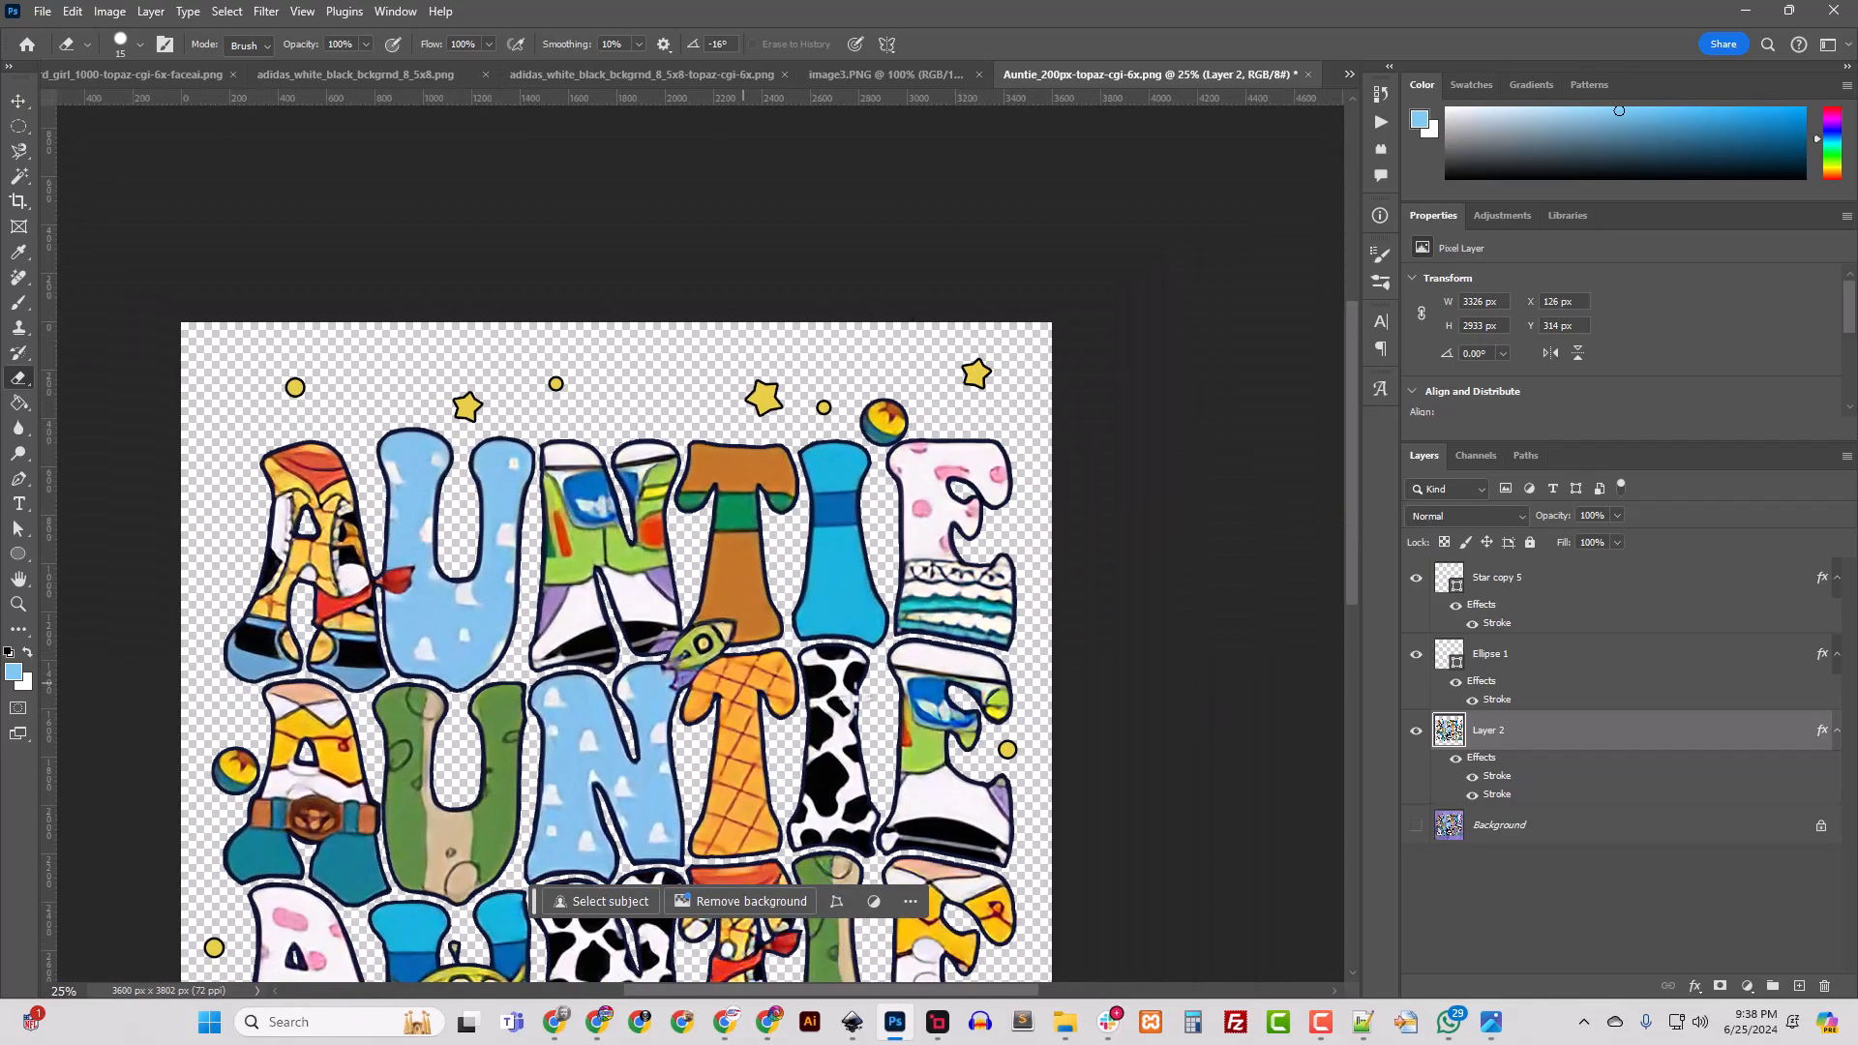
scroll(813, 702, "down", 5)
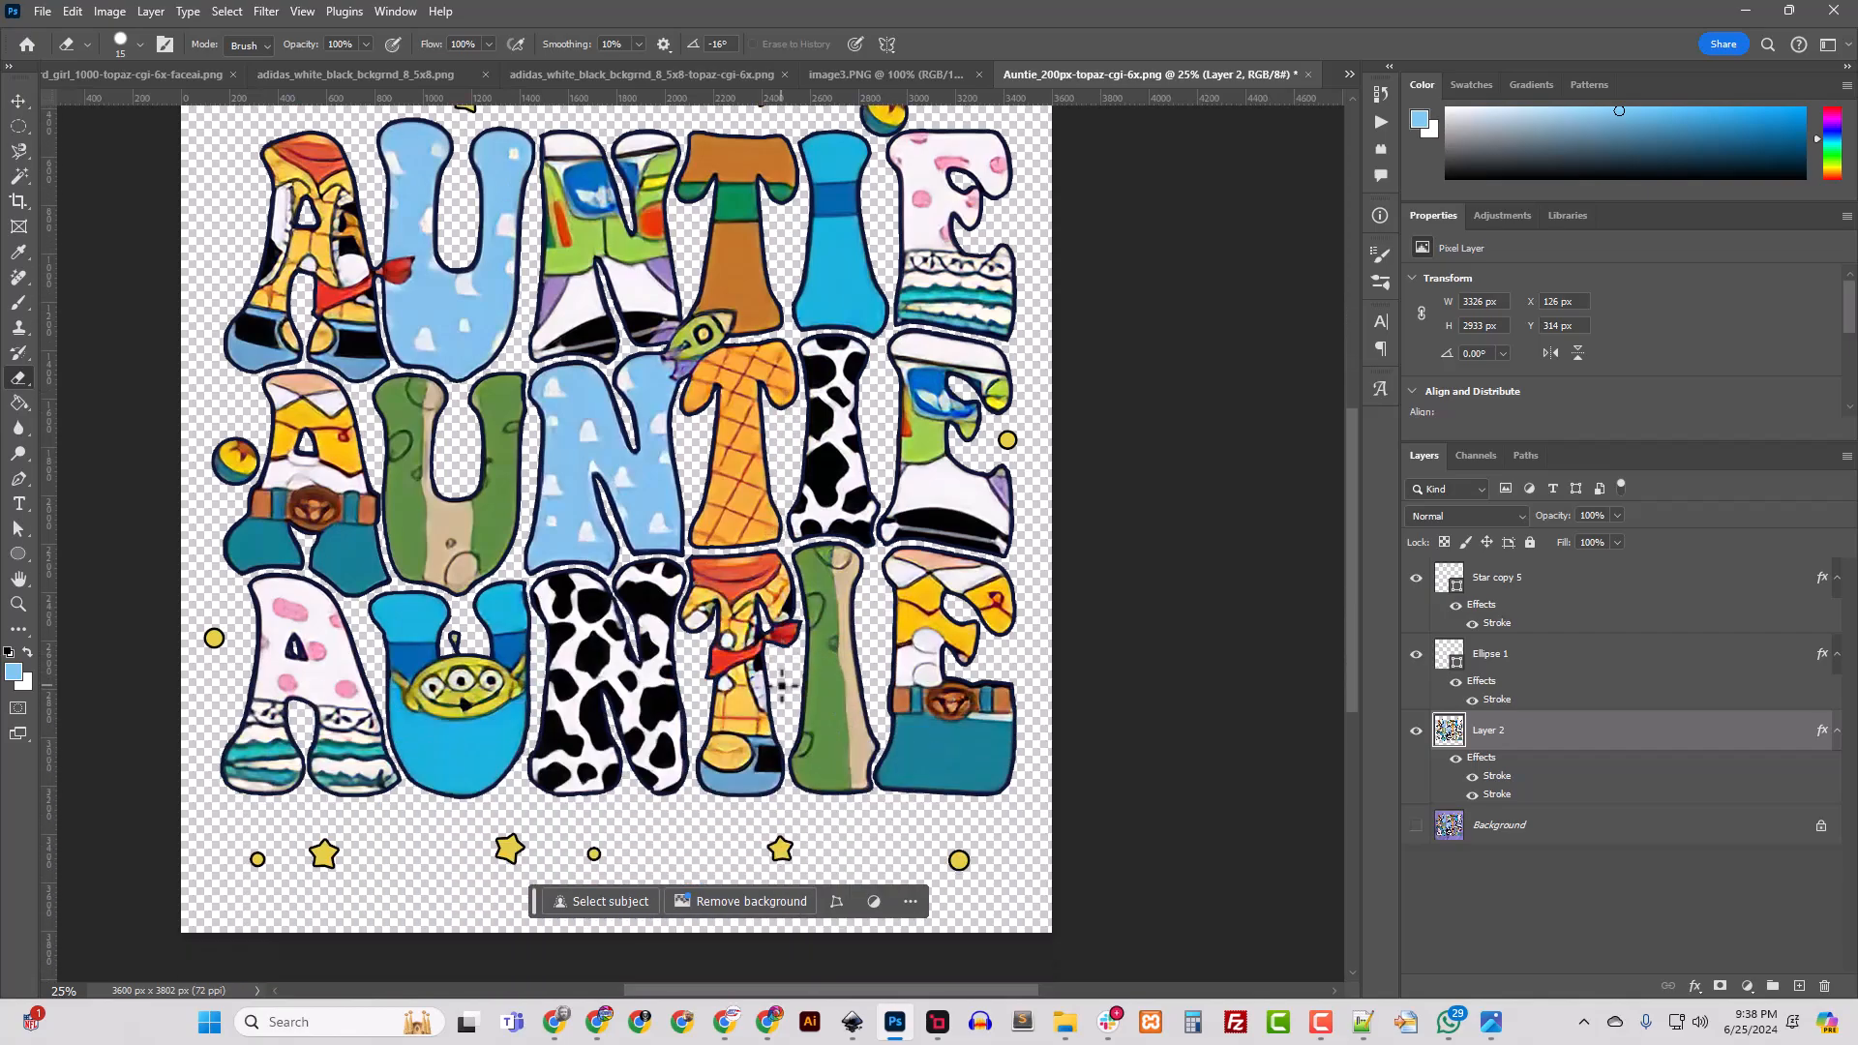
key("ctrl+plus")
key("ctrl+plus")
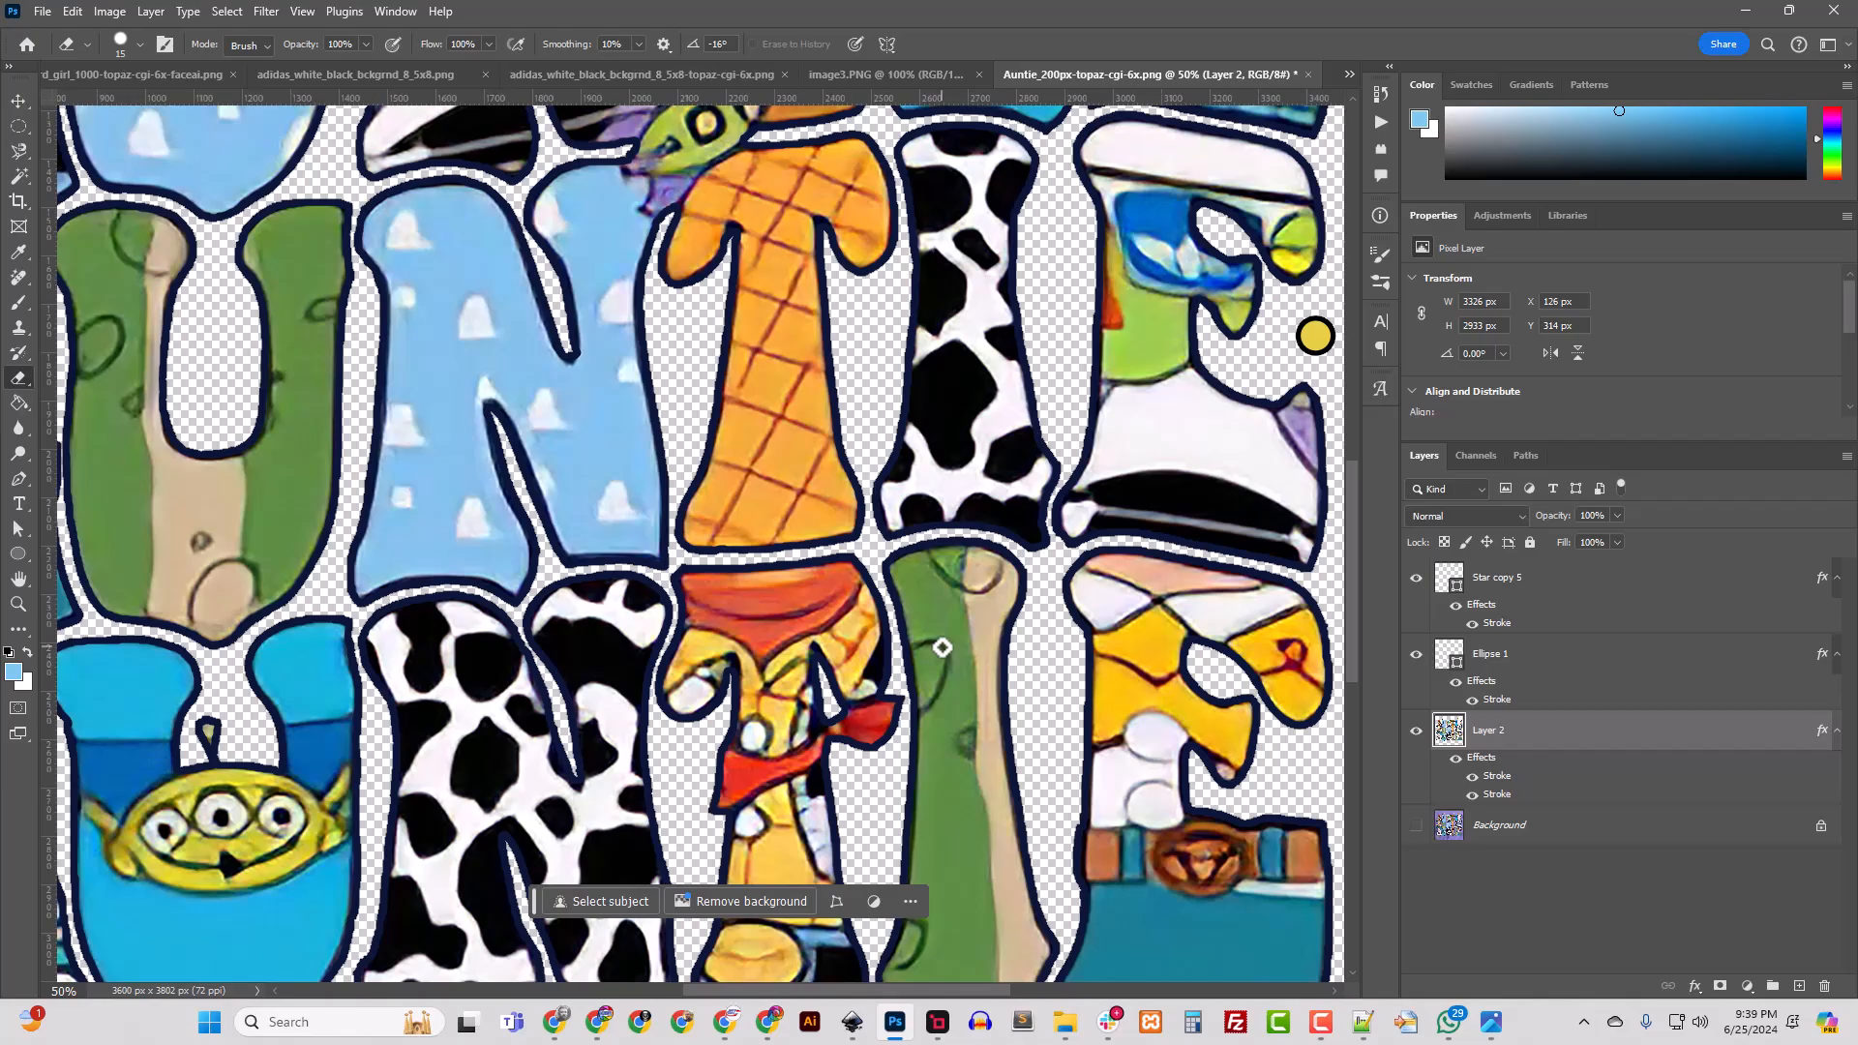
Step: Trim the transparent margins around the artwork
scroll(941, 648, "down", 4)
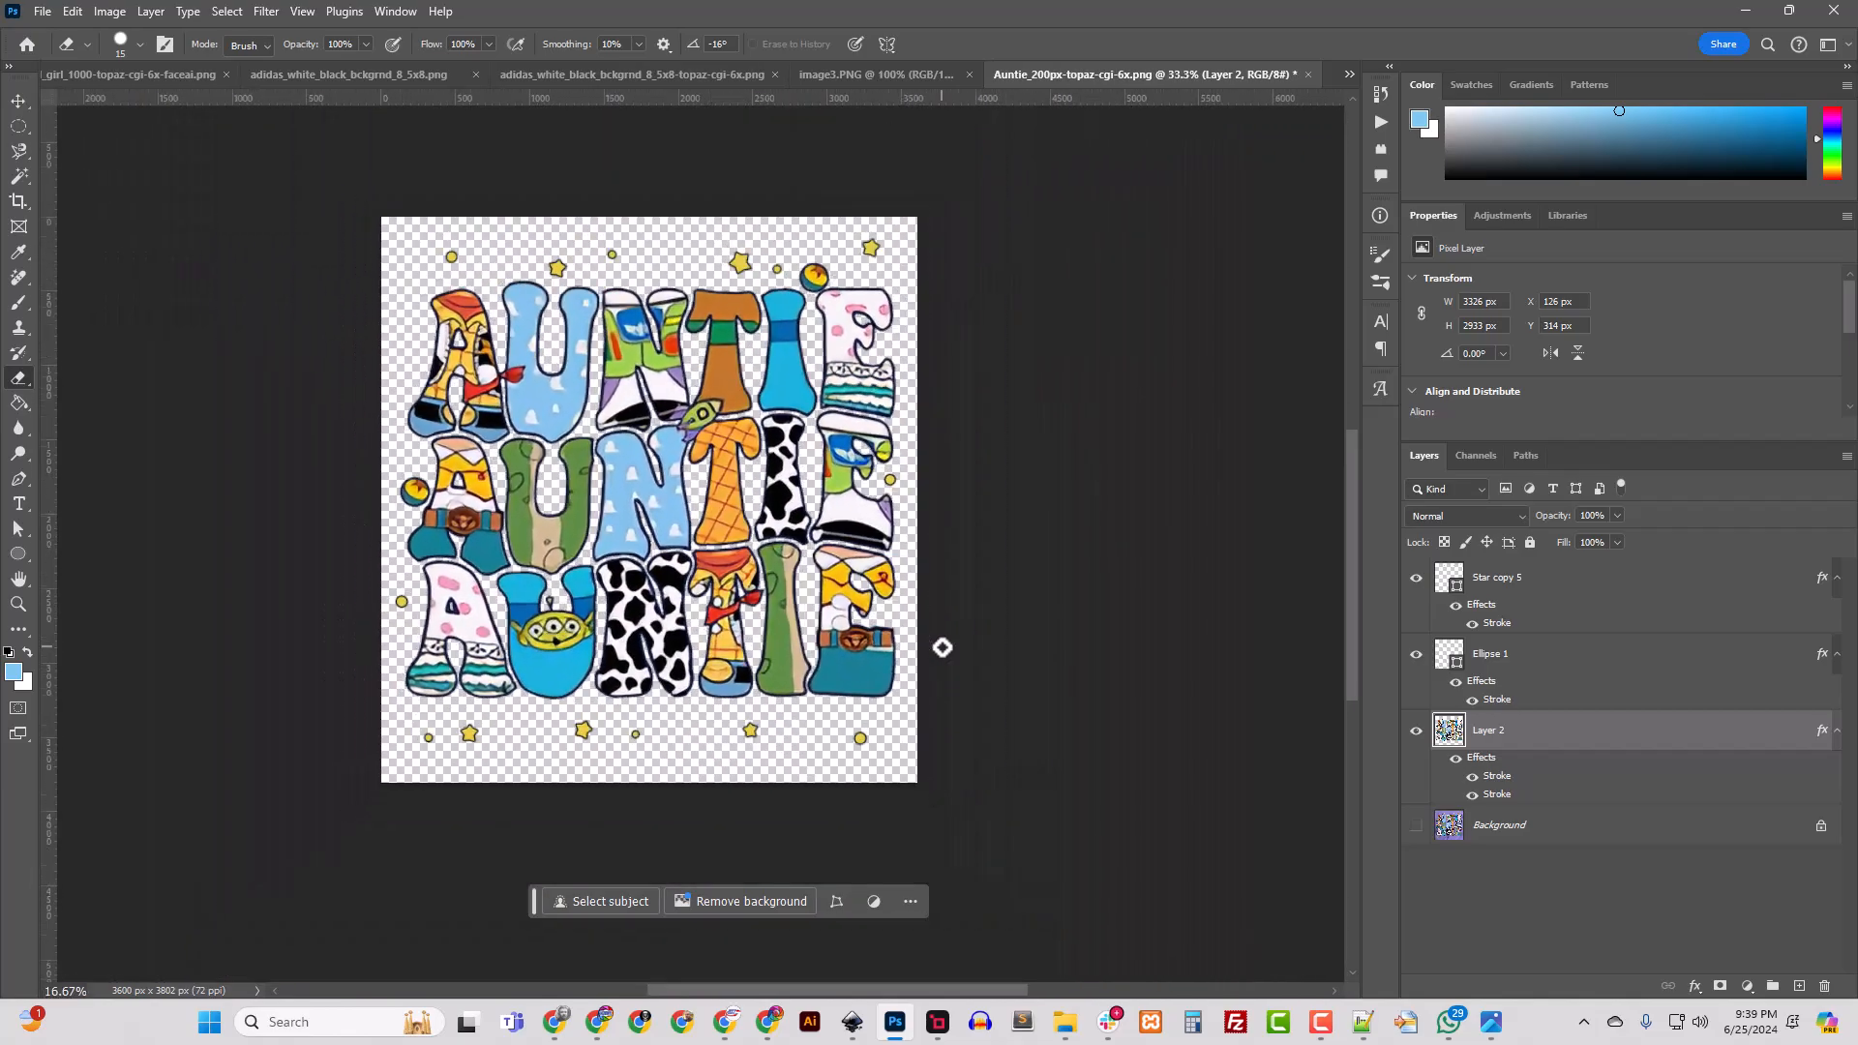
left_click(113, 12)
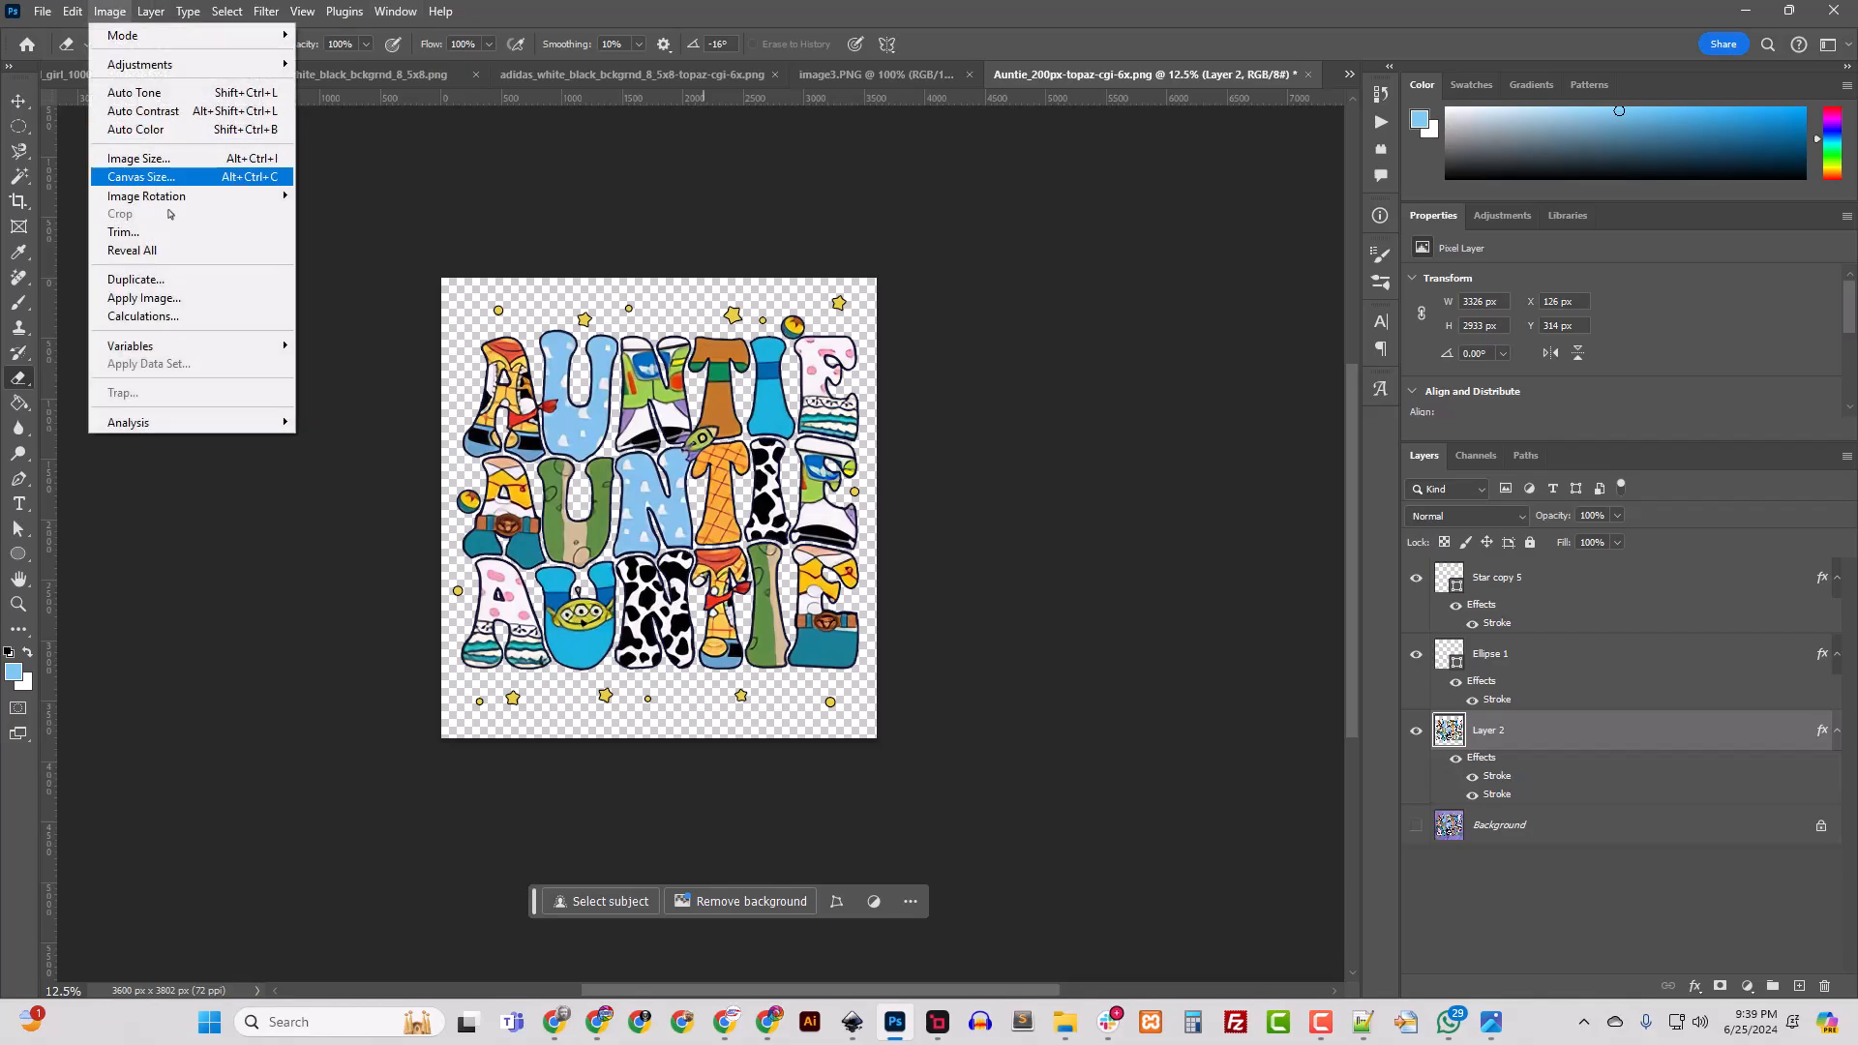
left_click(126, 233)
left_click(722, 397)
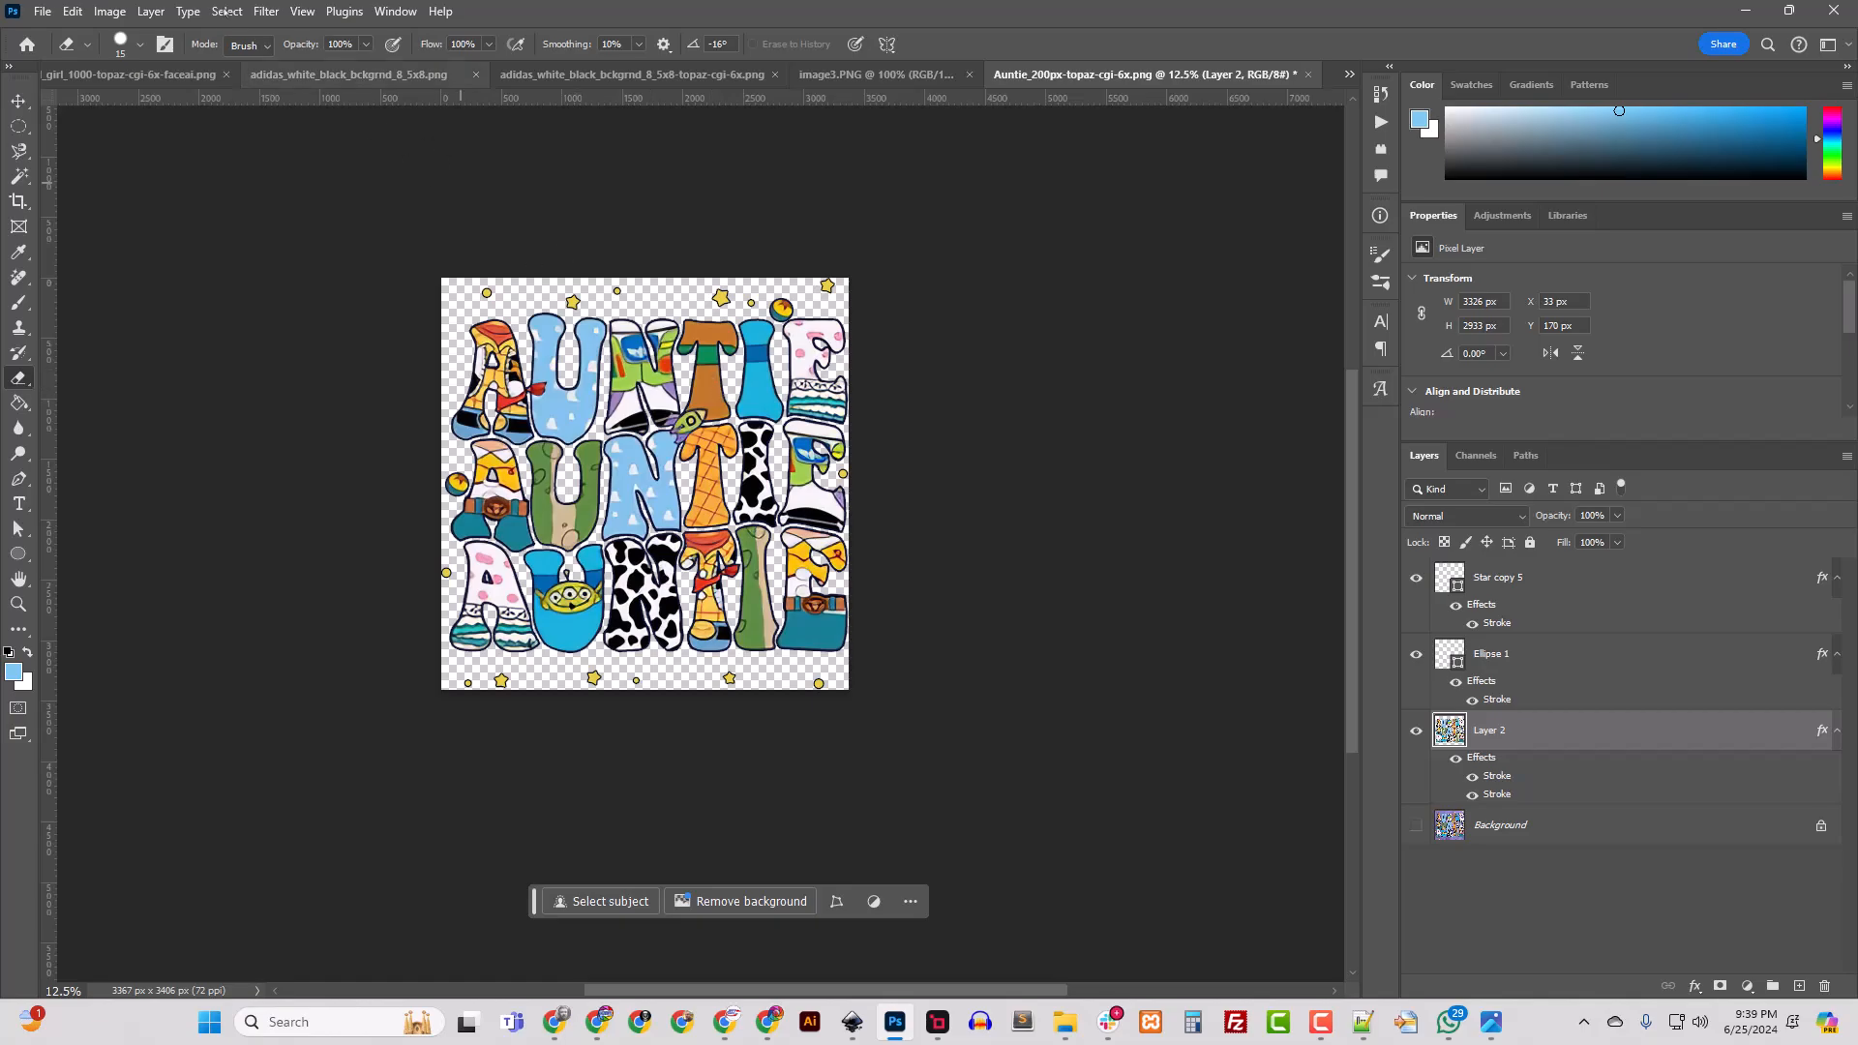
Step: Check the trimmed artwork's dimensions in Image Size without changing them
left_click(110, 12)
left_click(138, 157)
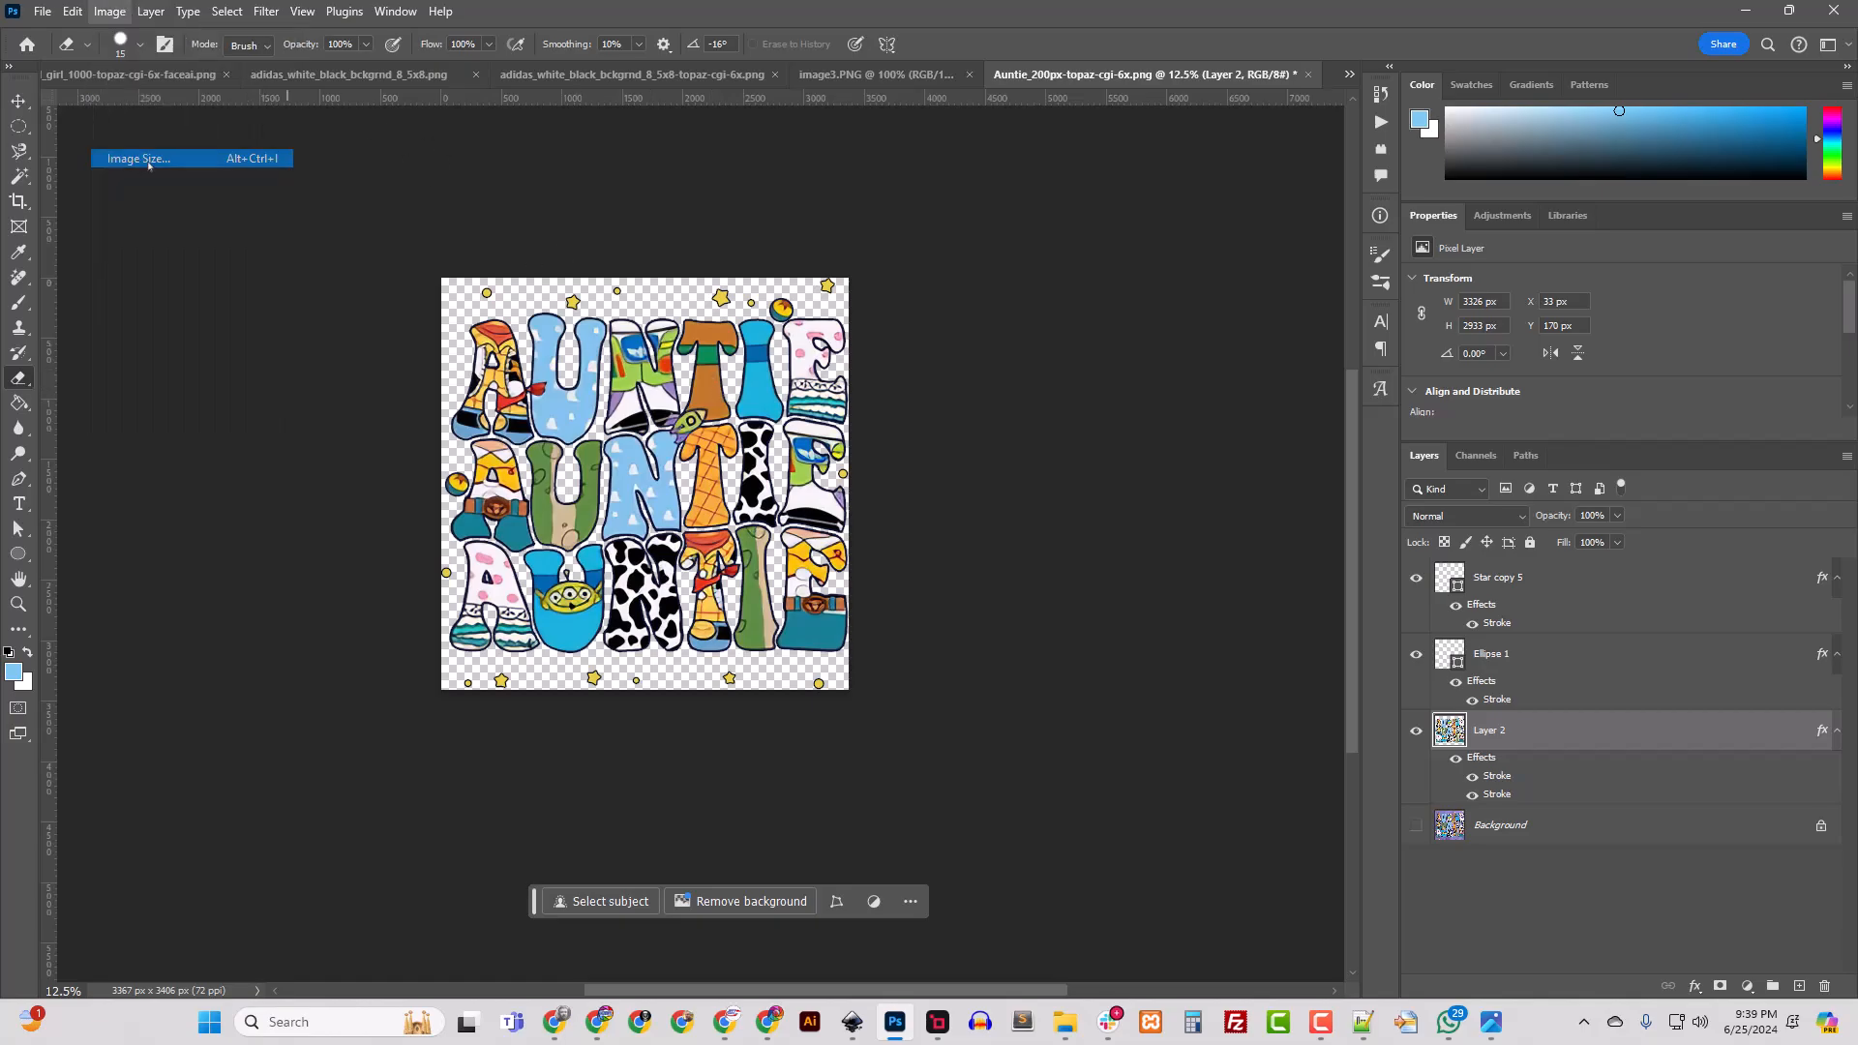
left_click(998, 825)
Step: Quick-export the artwork as a PNG to Downloads, replacing "200px-topaz-cgi-6x" in the file name with the designer's handle
left_click(43, 11)
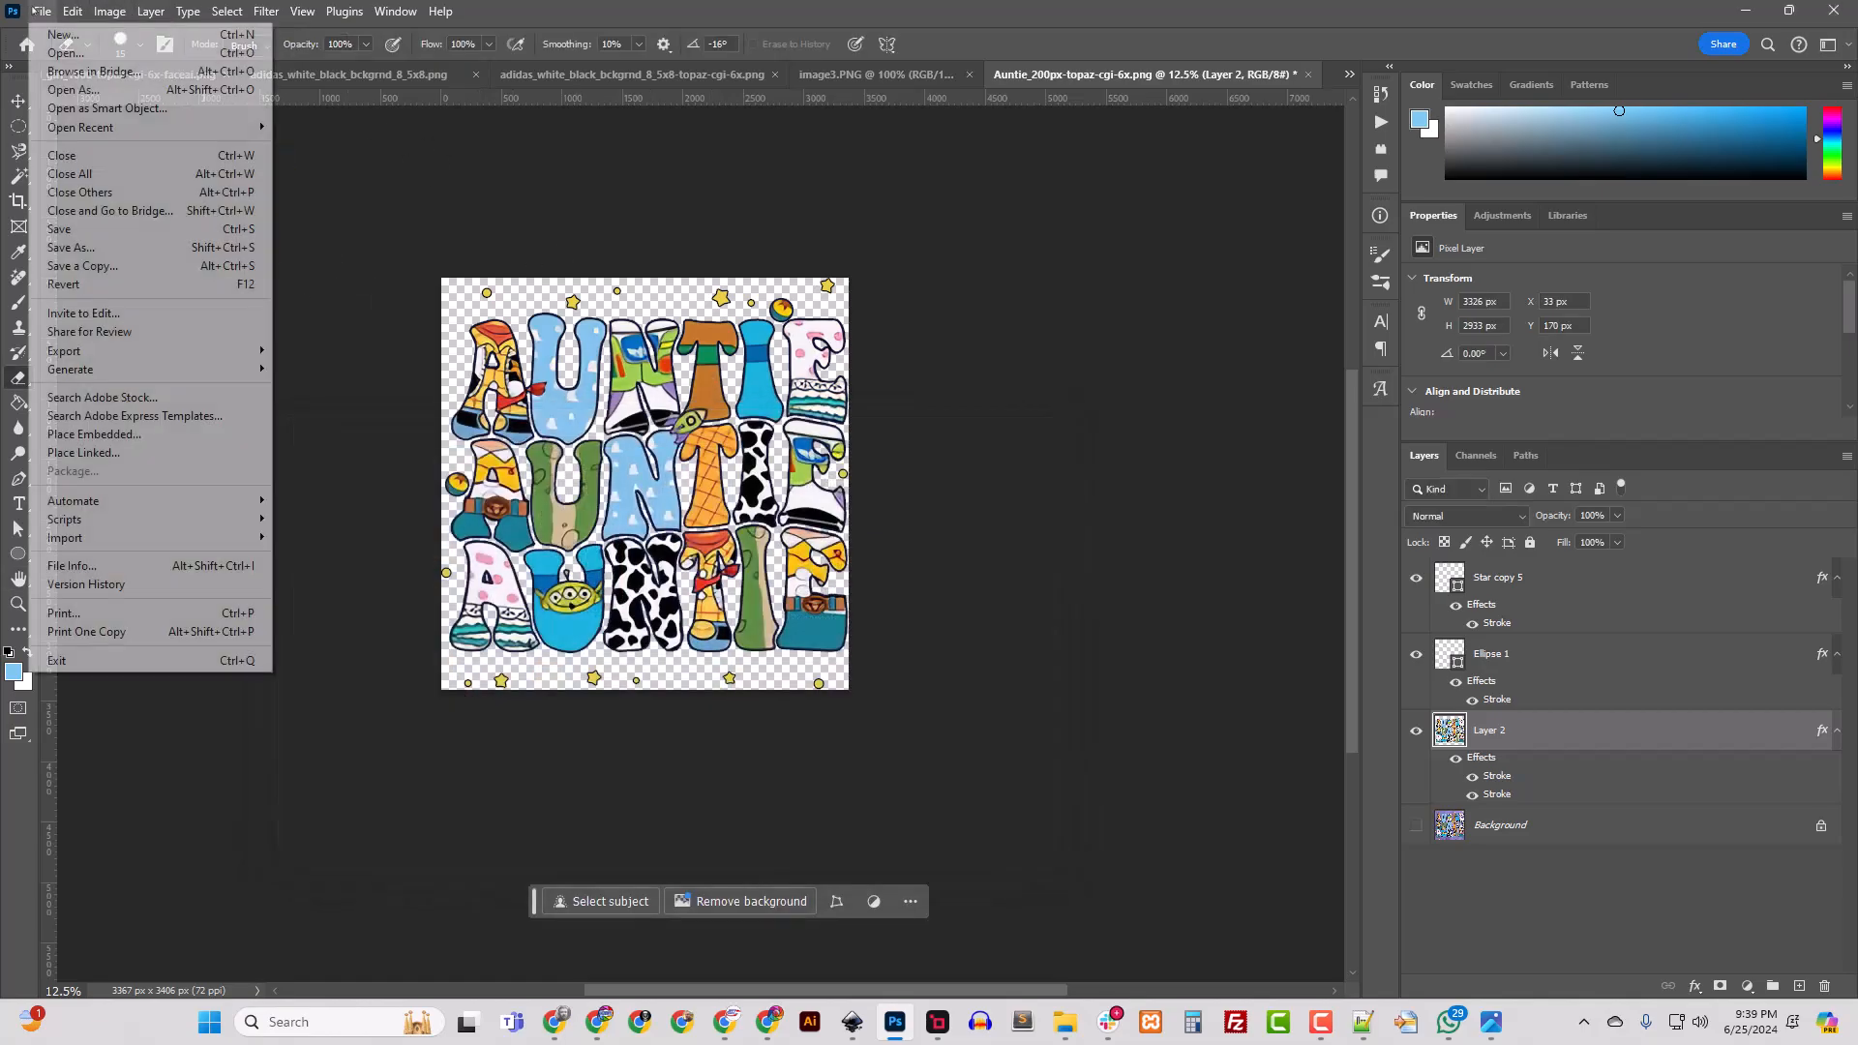
mouse_move(232, 351)
left_click(293, 352)
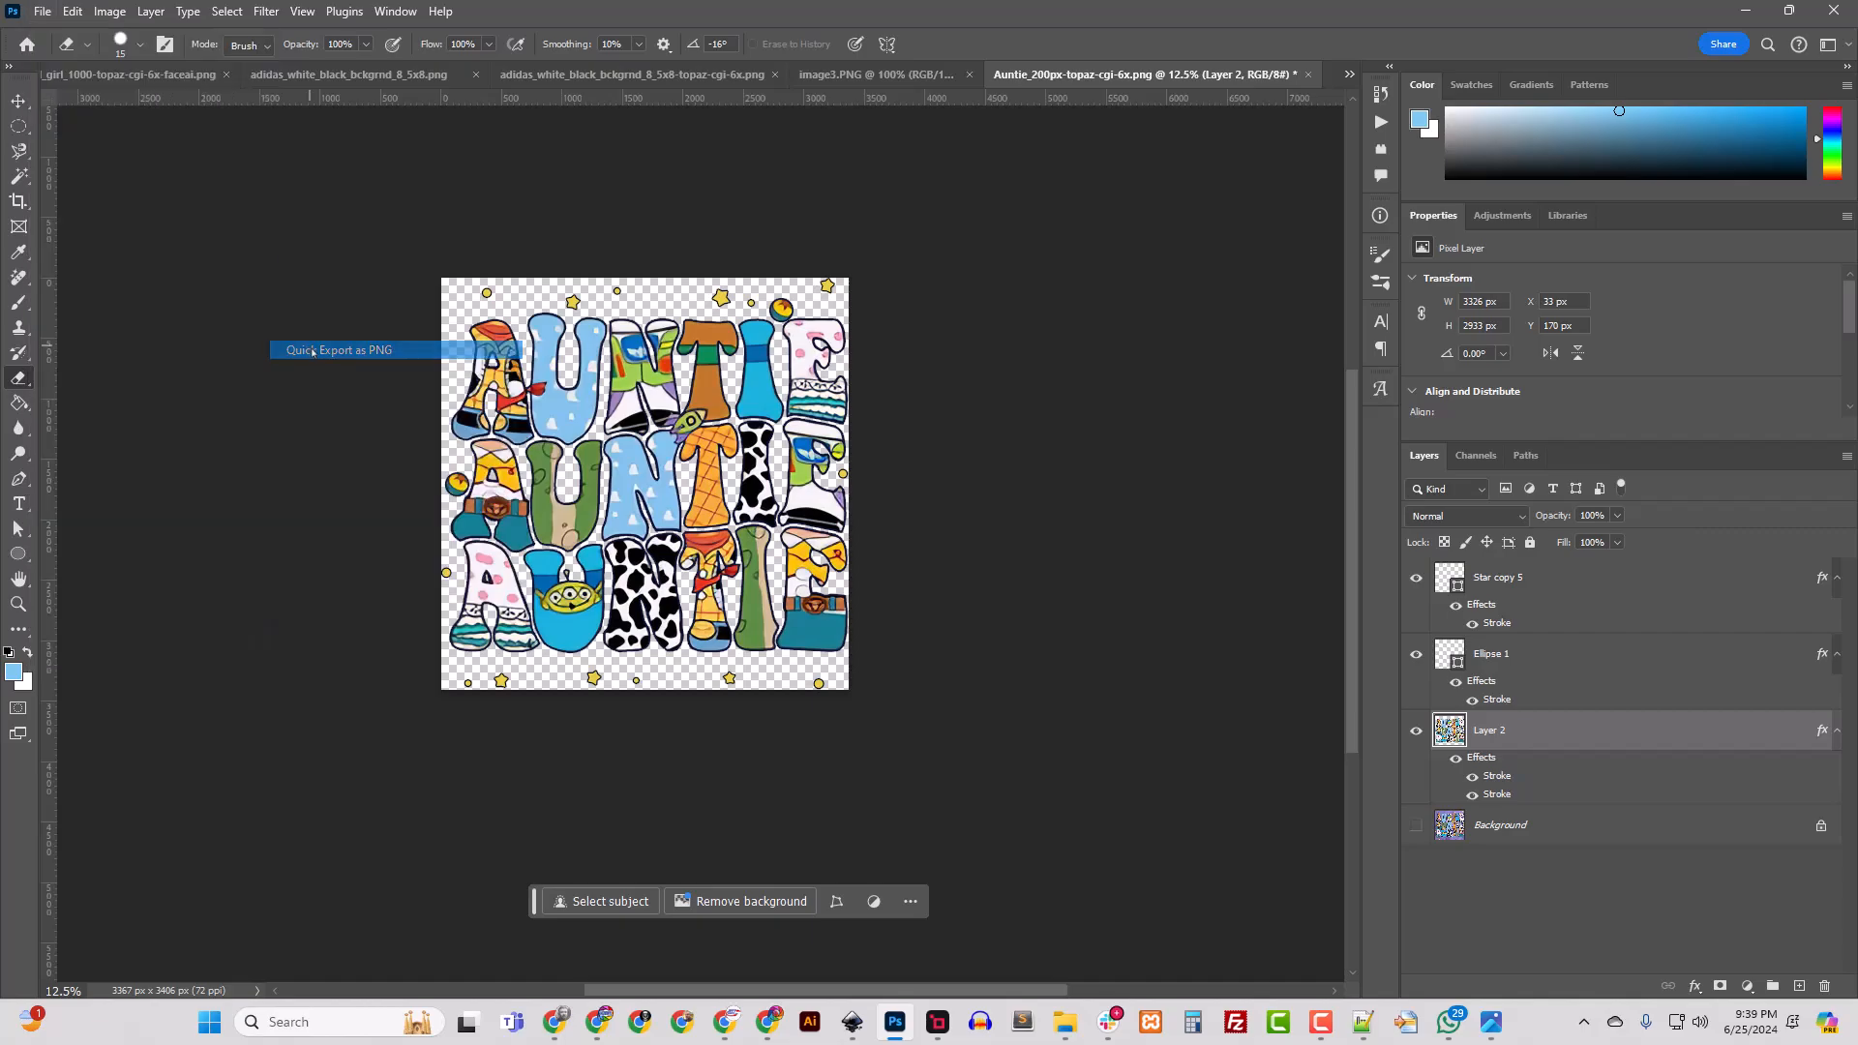
left_click_drag(274, 568, 173, 569)
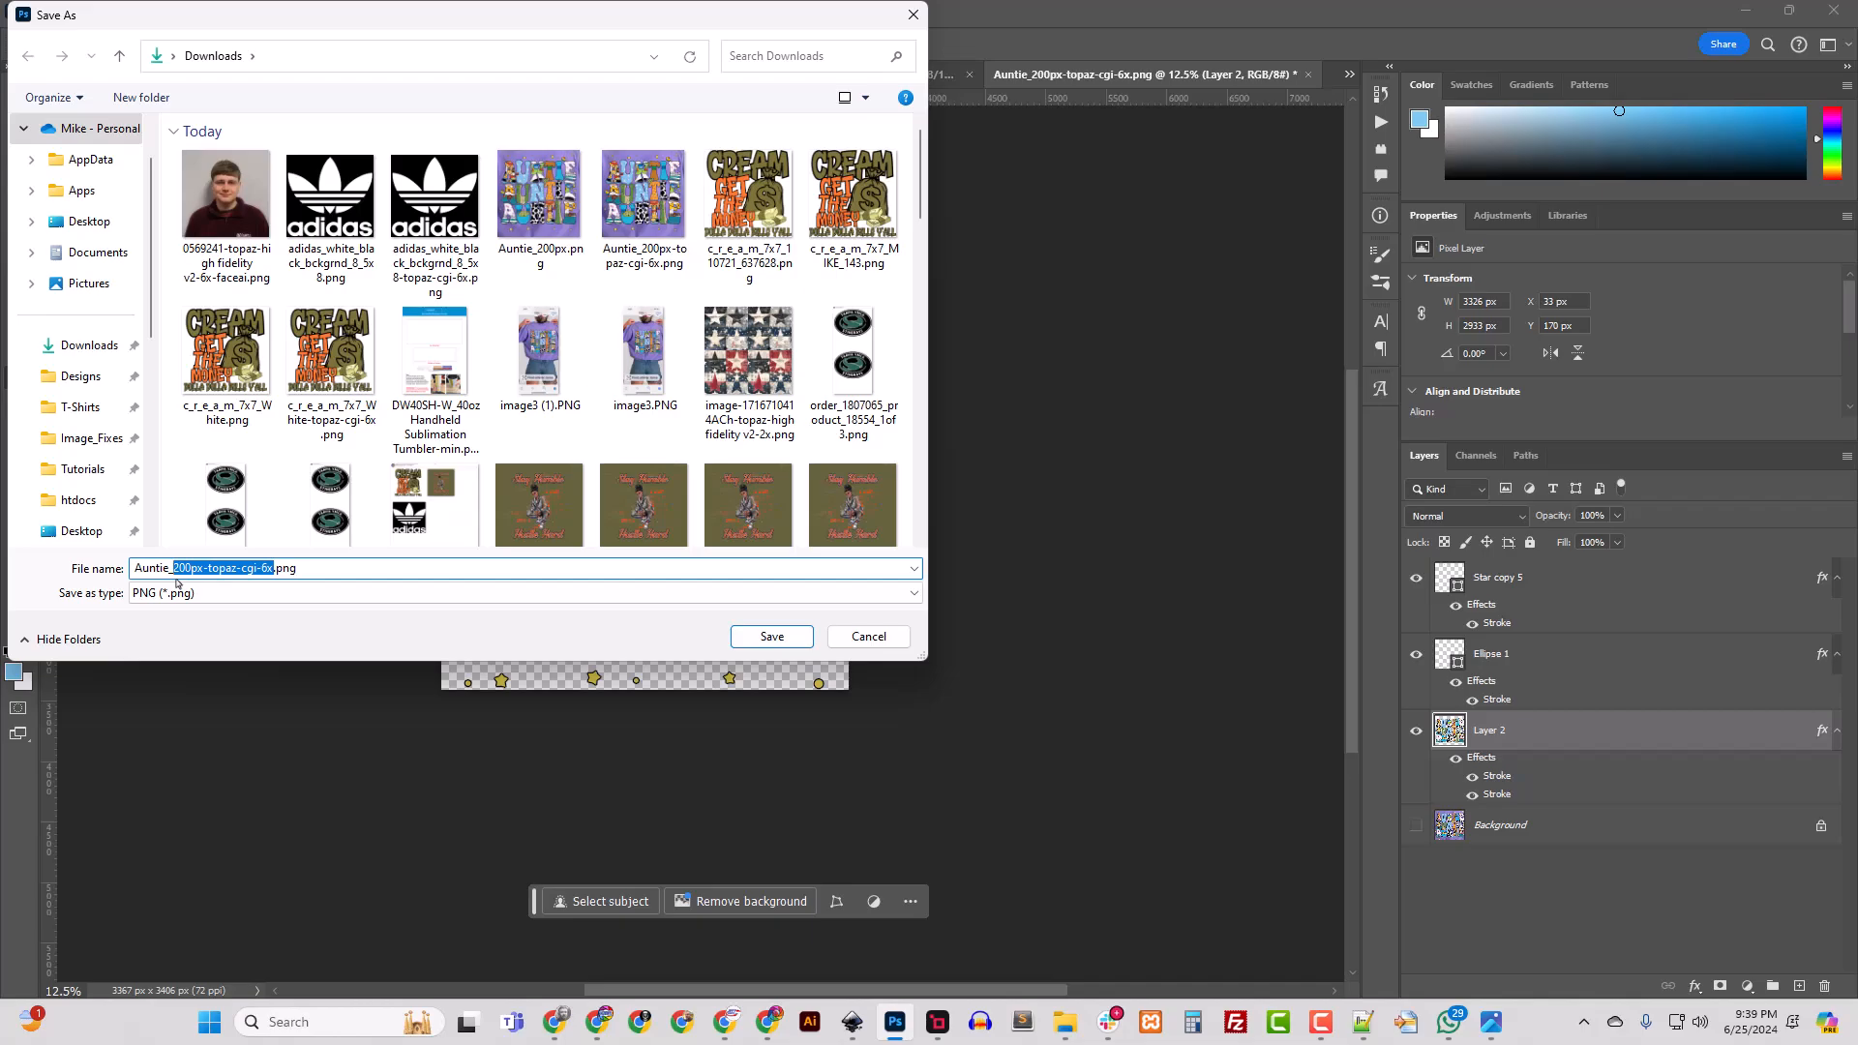
type("mike_143")
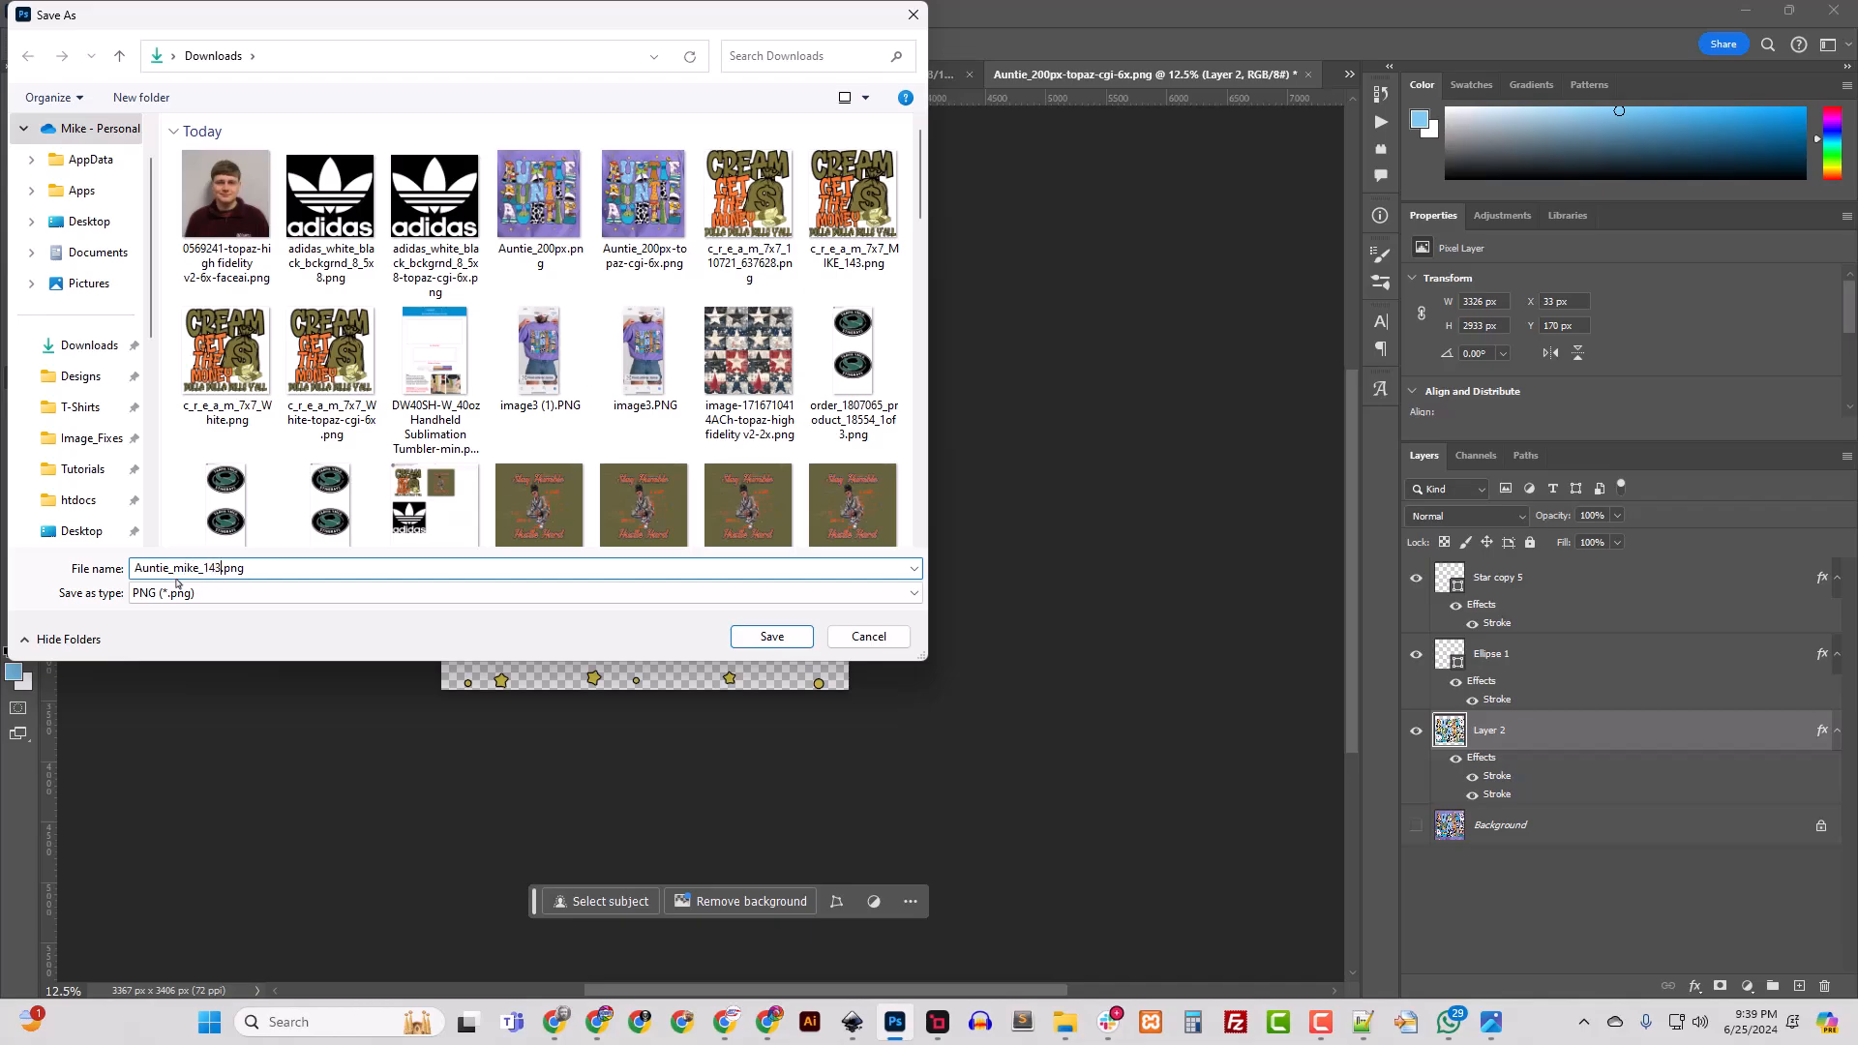